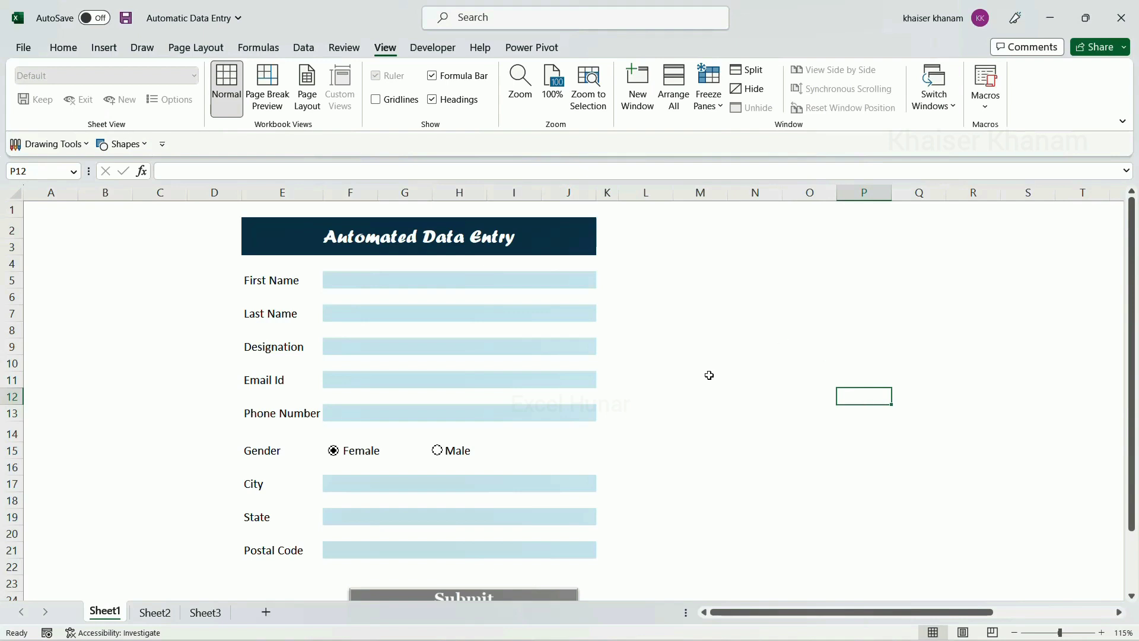
# Enter the person's first name and last name in the form's first two fields
pyautogui.scroll(-1, 440, 283)
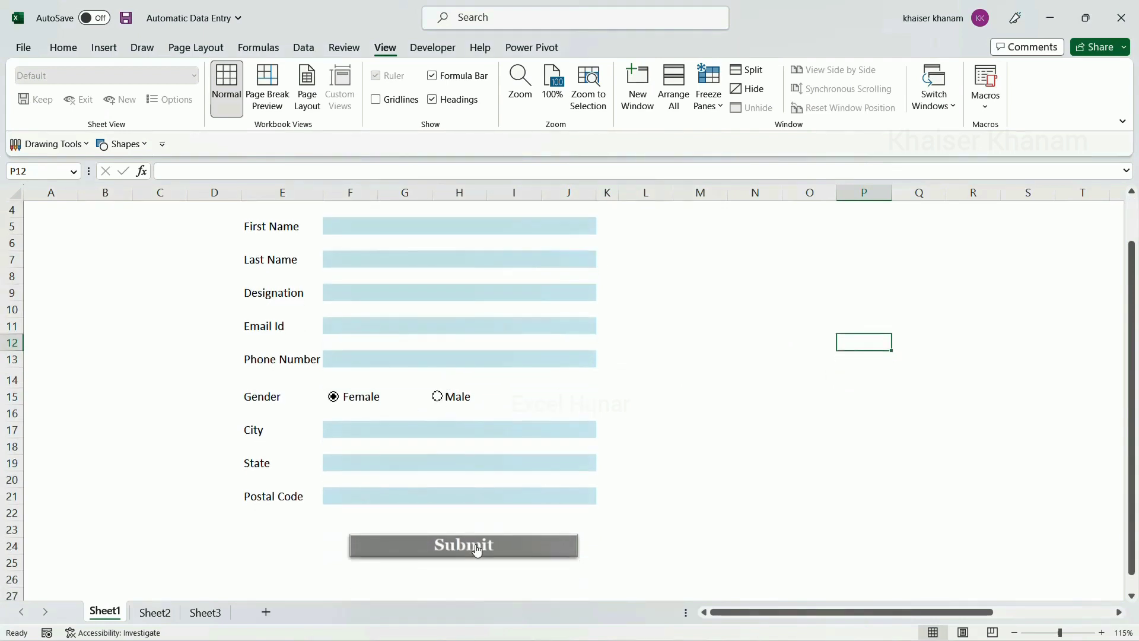
pyautogui.scroll(1, 476, 549)
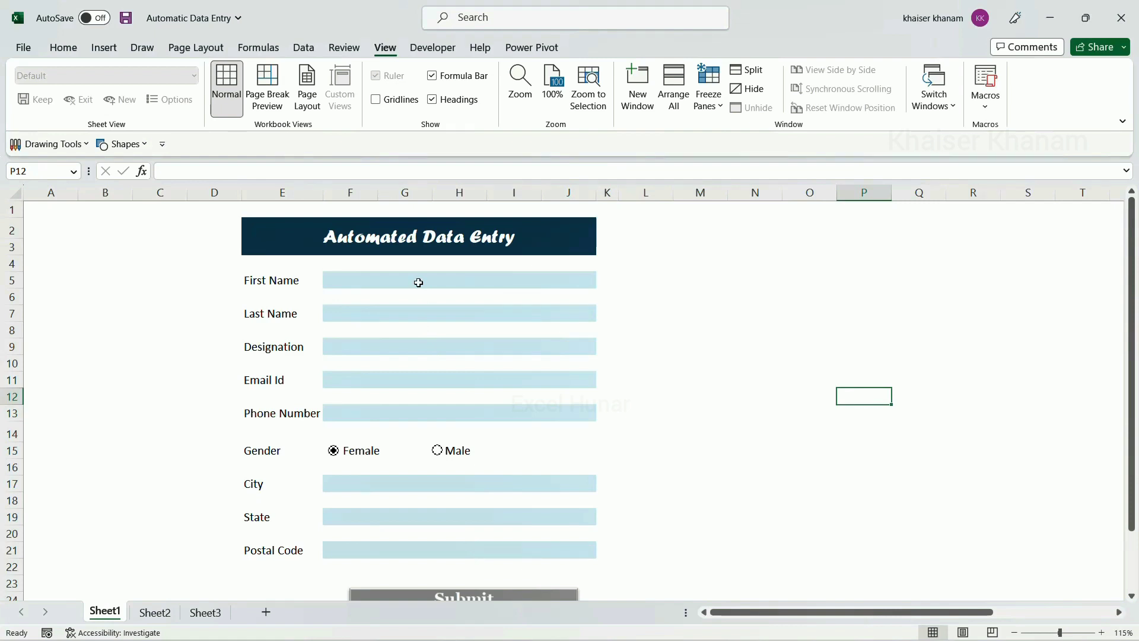
pyautogui.click(418, 283)
pyautogui.write('K')
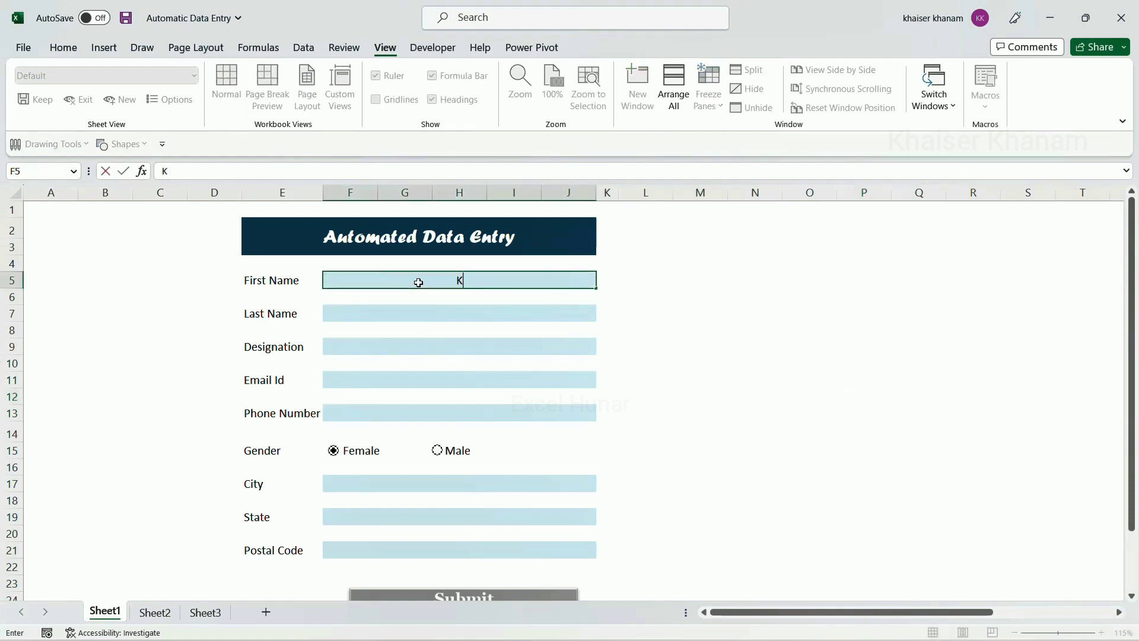
pyautogui.press('BackSpace')
pyautogui.click(416, 319)
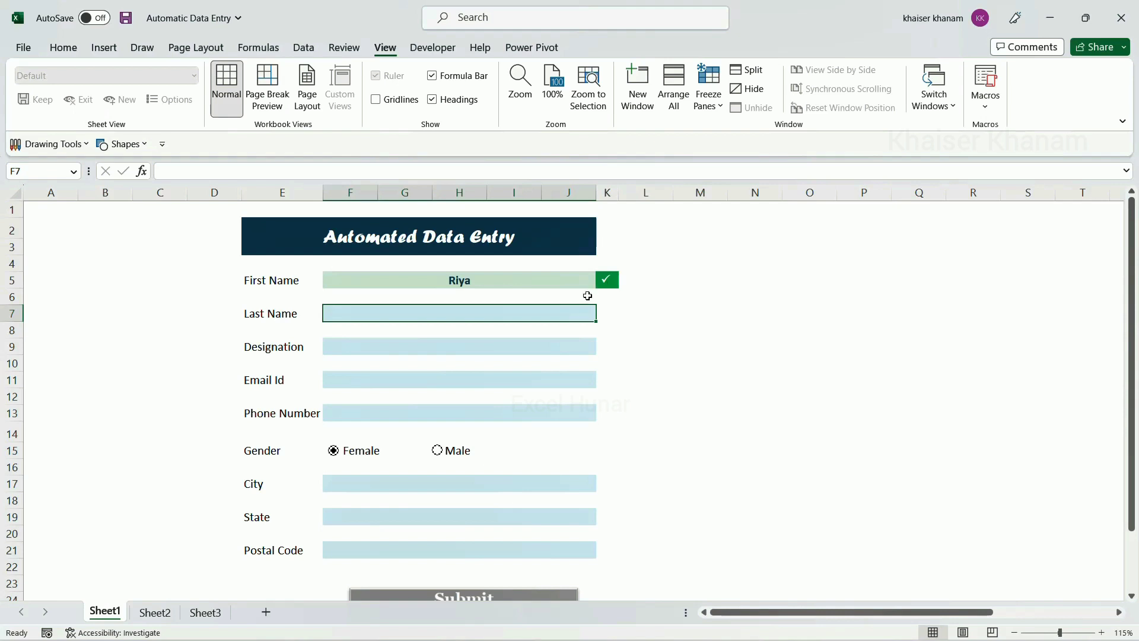
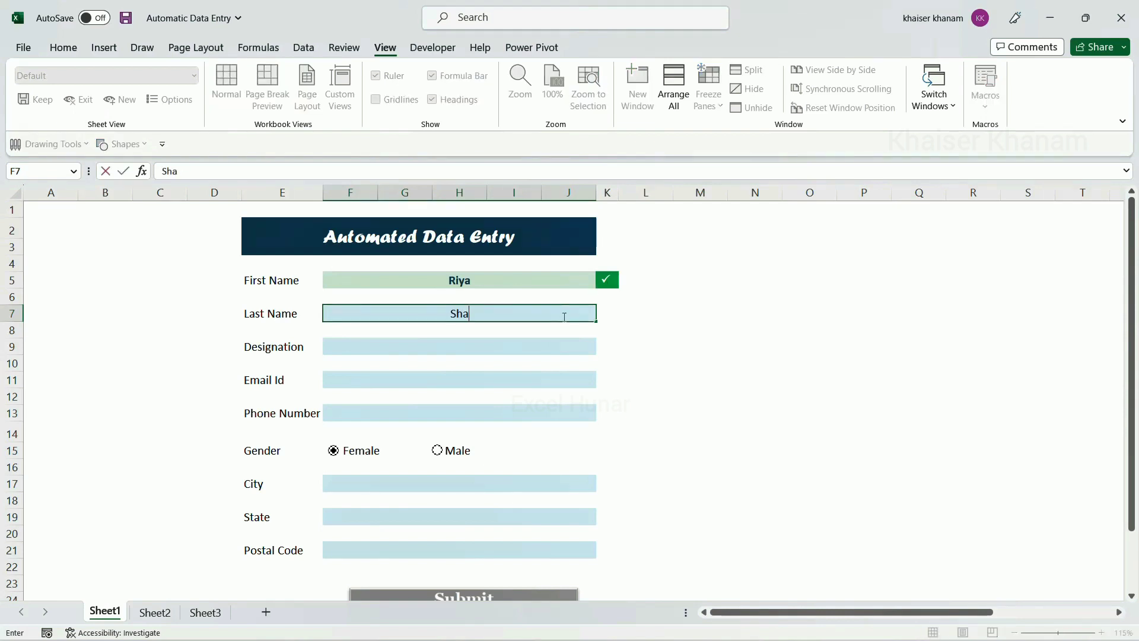
pyautogui.click(558, 340)
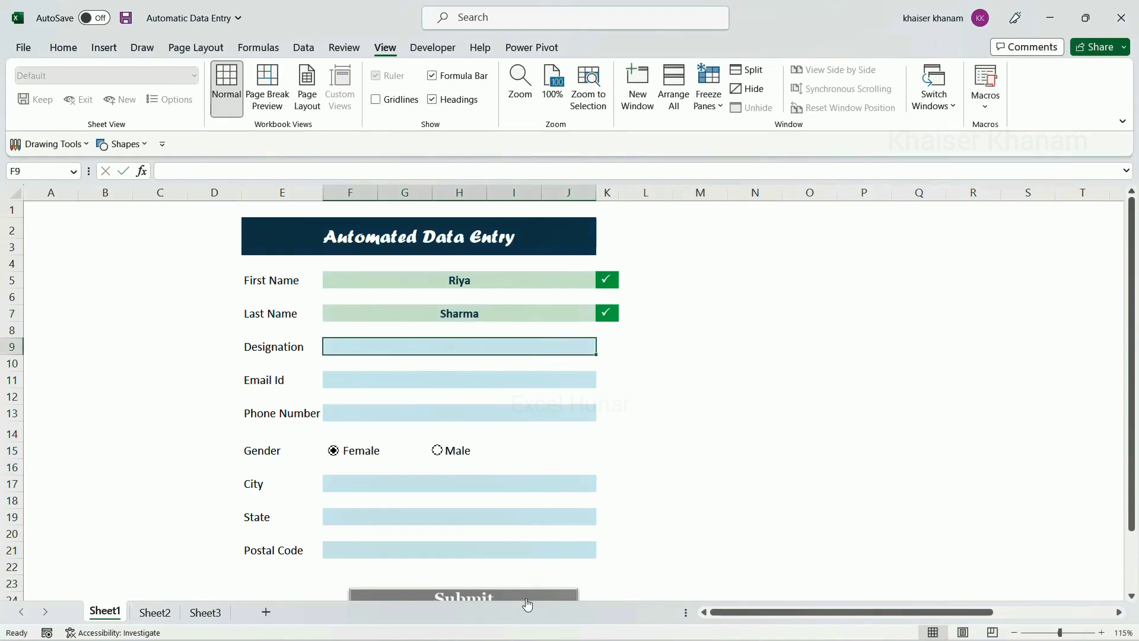
# Enter Lawyer as designation, fill in the e-mail address, and begin the phone number
pyautogui.scroll(-2, 537, 564)
pyautogui.scroll(1, 466, 343)
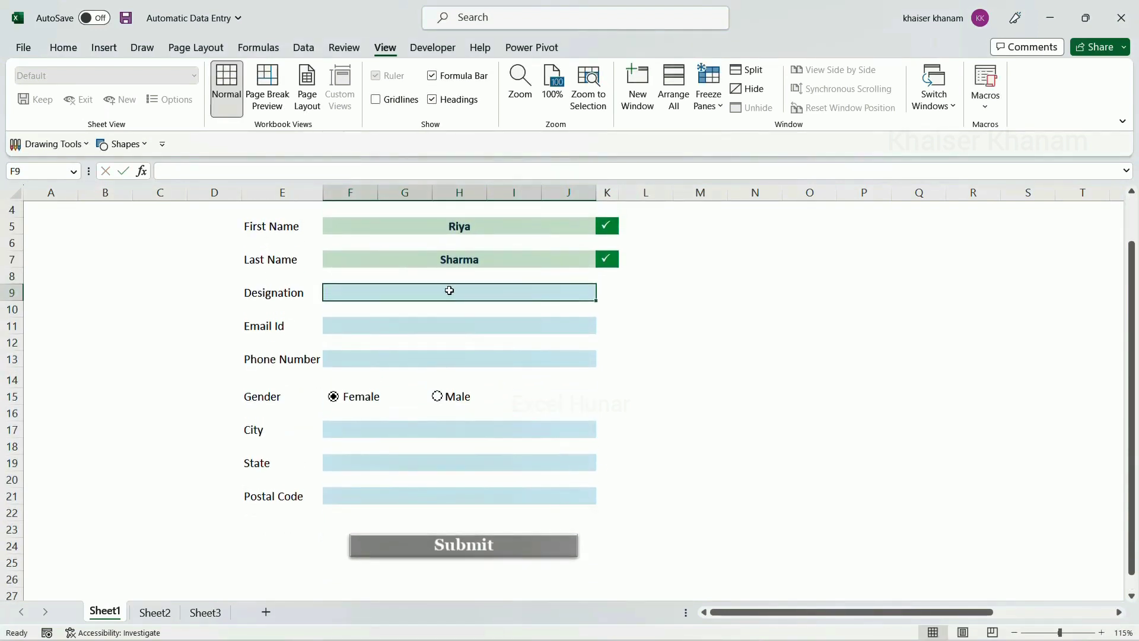
pyautogui.write('Lawyer')
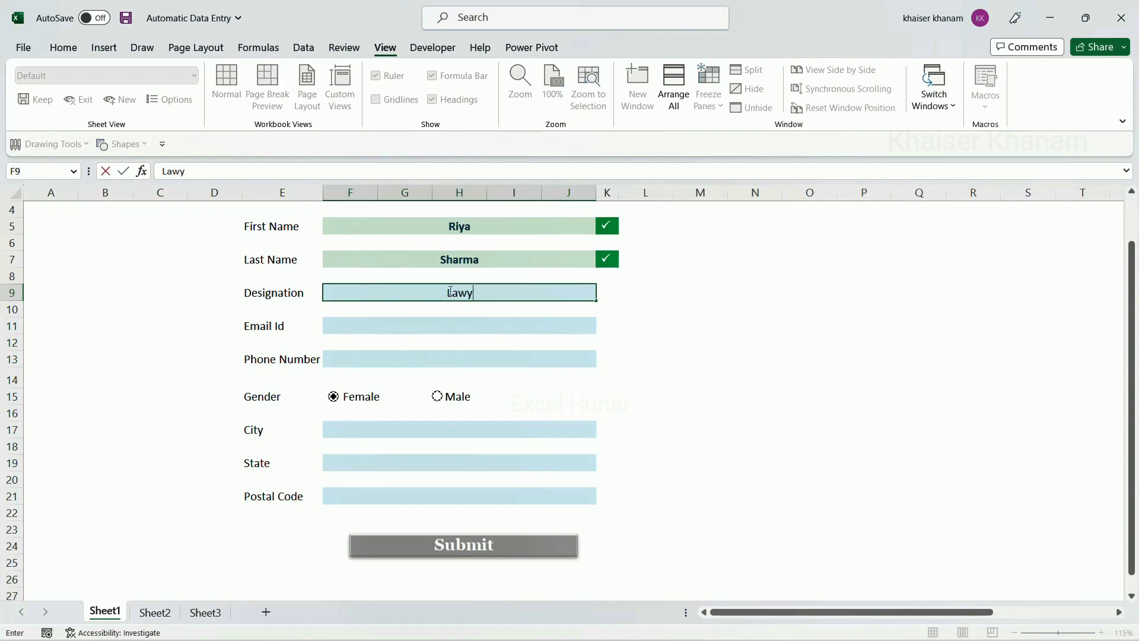
pyautogui.click(433, 331)
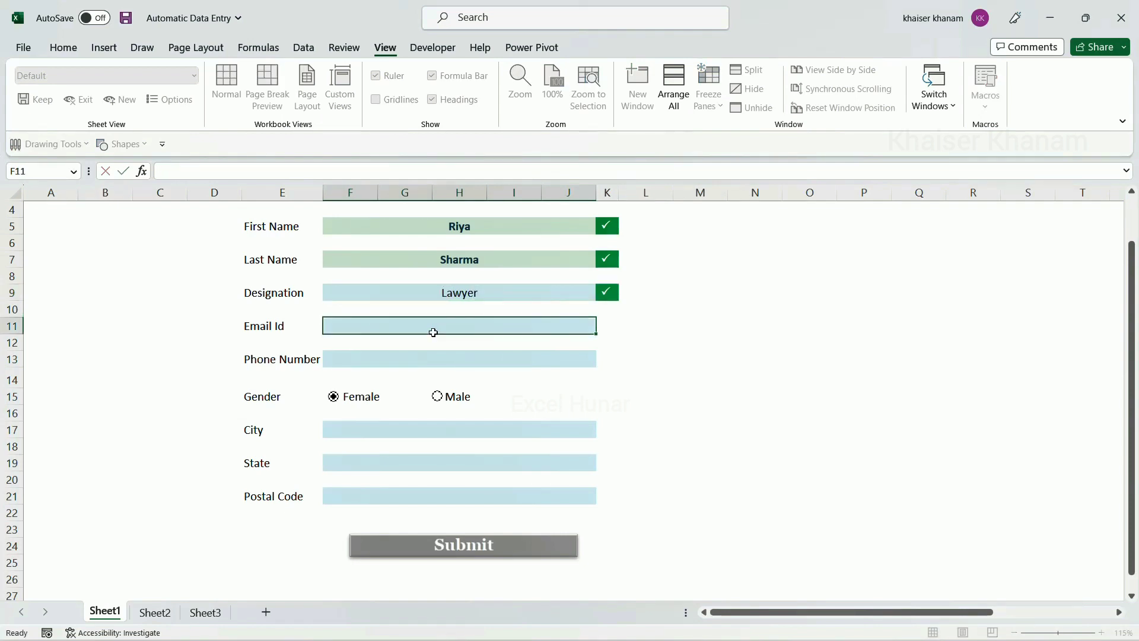
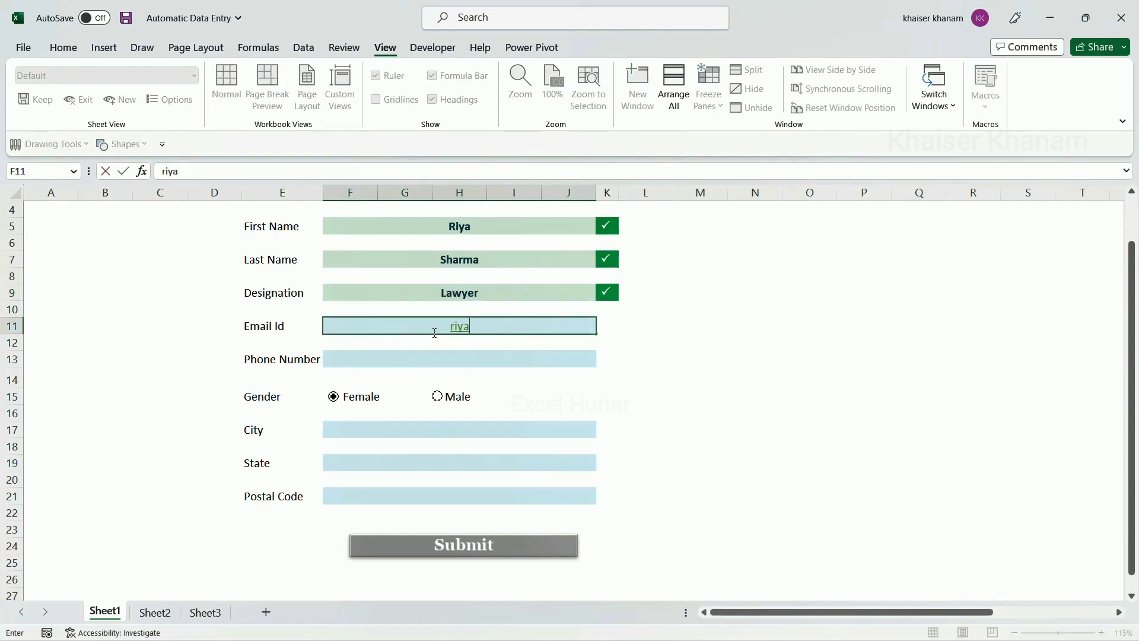
pyautogui.click(433, 365)
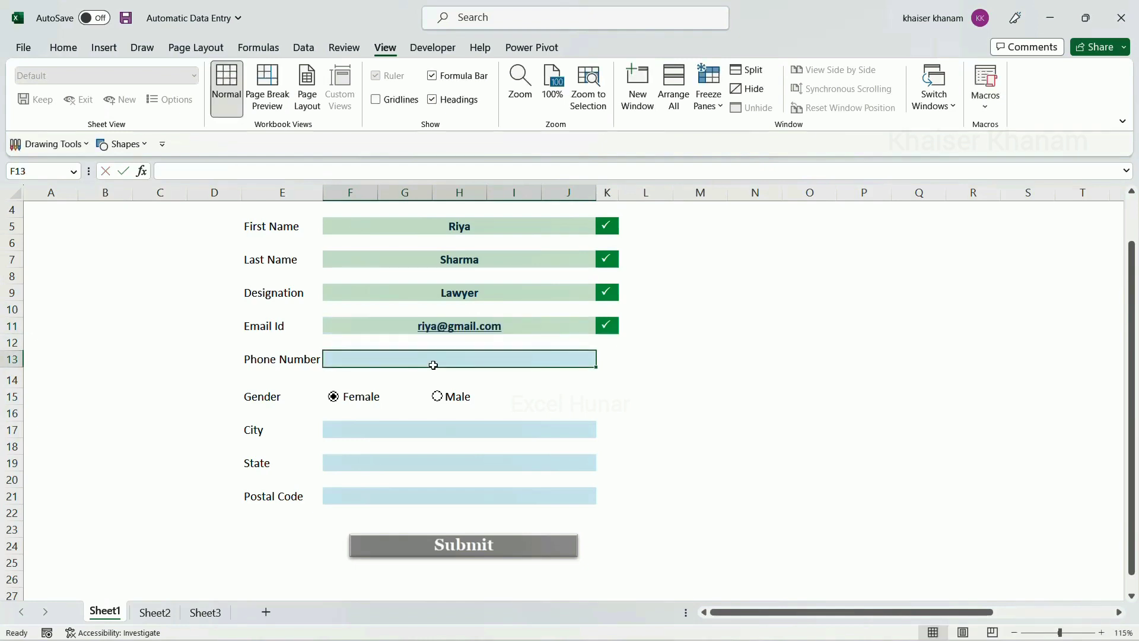
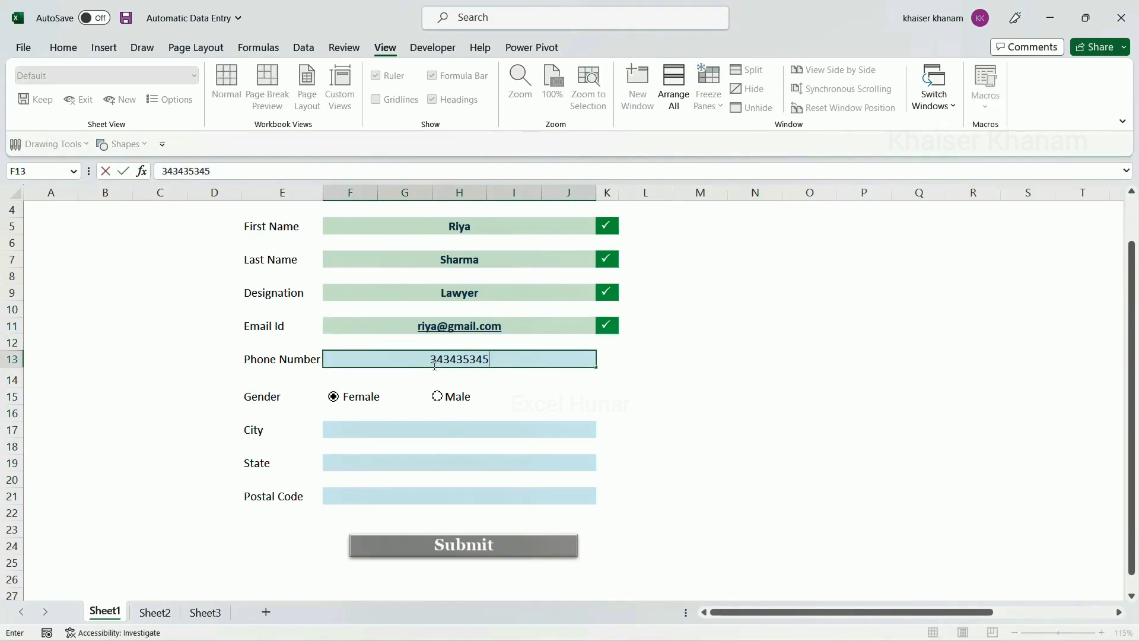
# Confirm the phone number and pick Chennai, Tamil Nadu and a postal code from the dropdowns
pyautogui.click(333, 429)
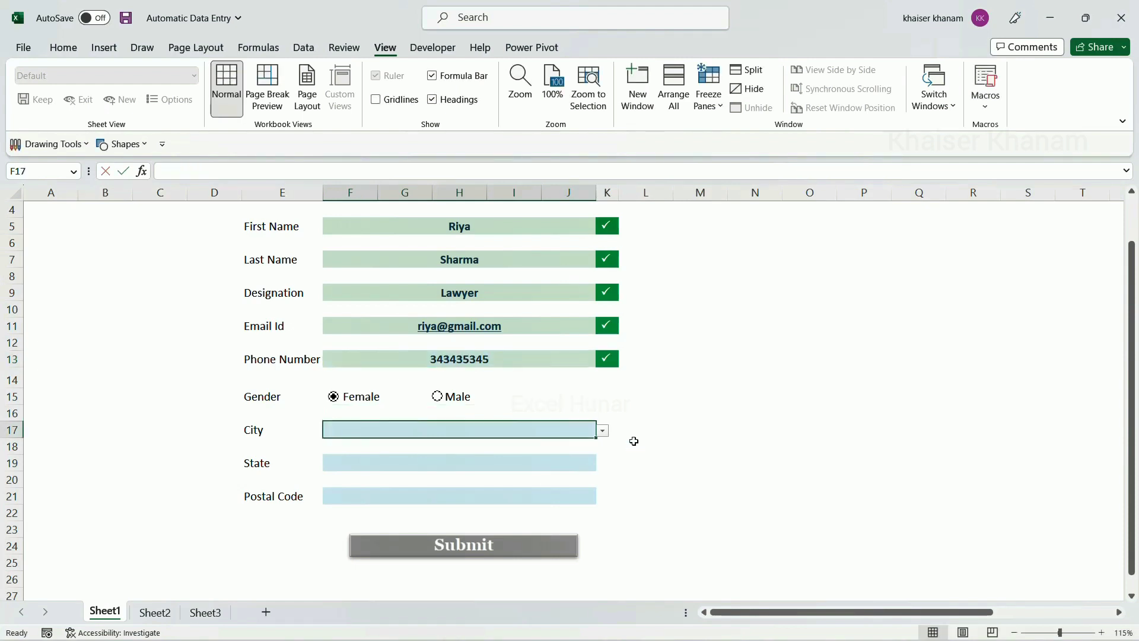
pyautogui.click(603, 432)
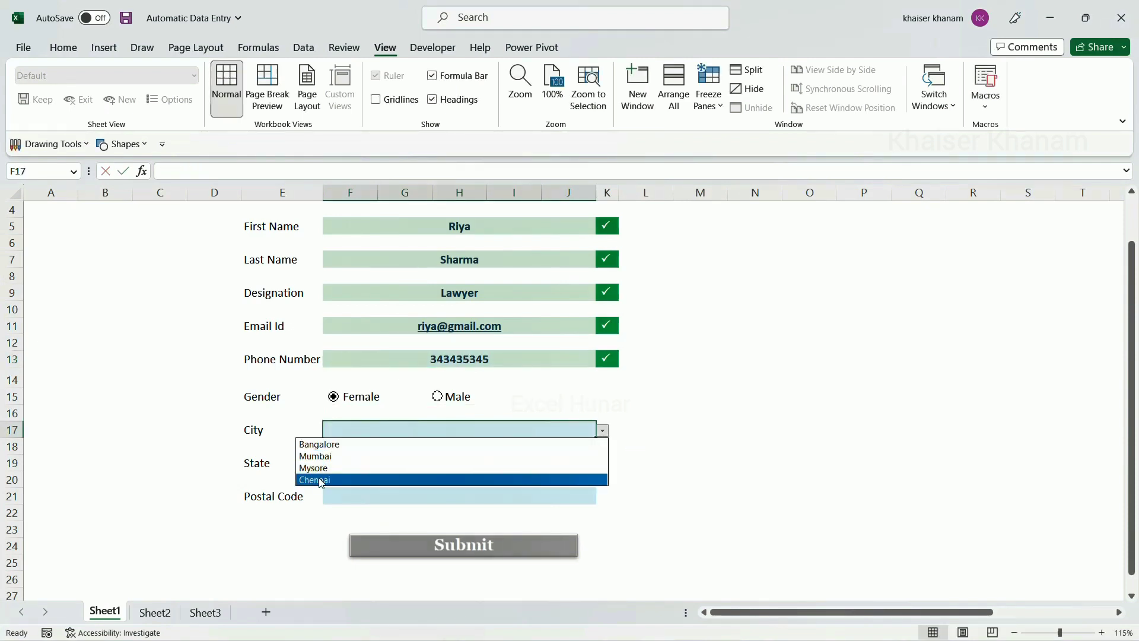
pyautogui.click(321, 481)
pyautogui.click(383, 462)
pyautogui.click(603, 466)
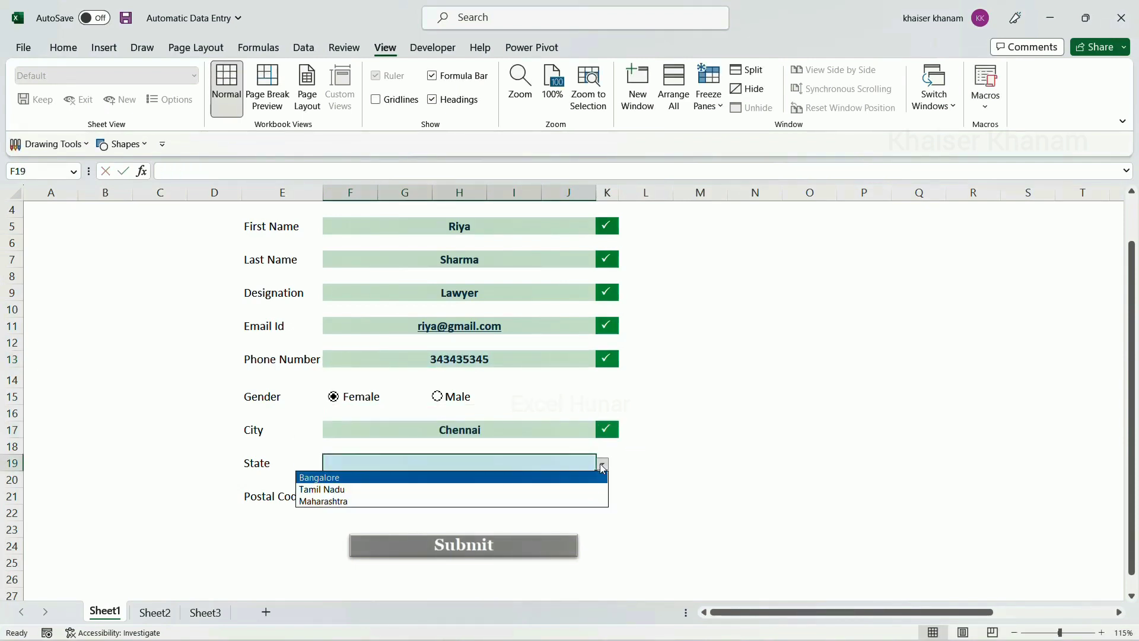
pyautogui.click(321, 490)
pyautogui.click(390, 500)
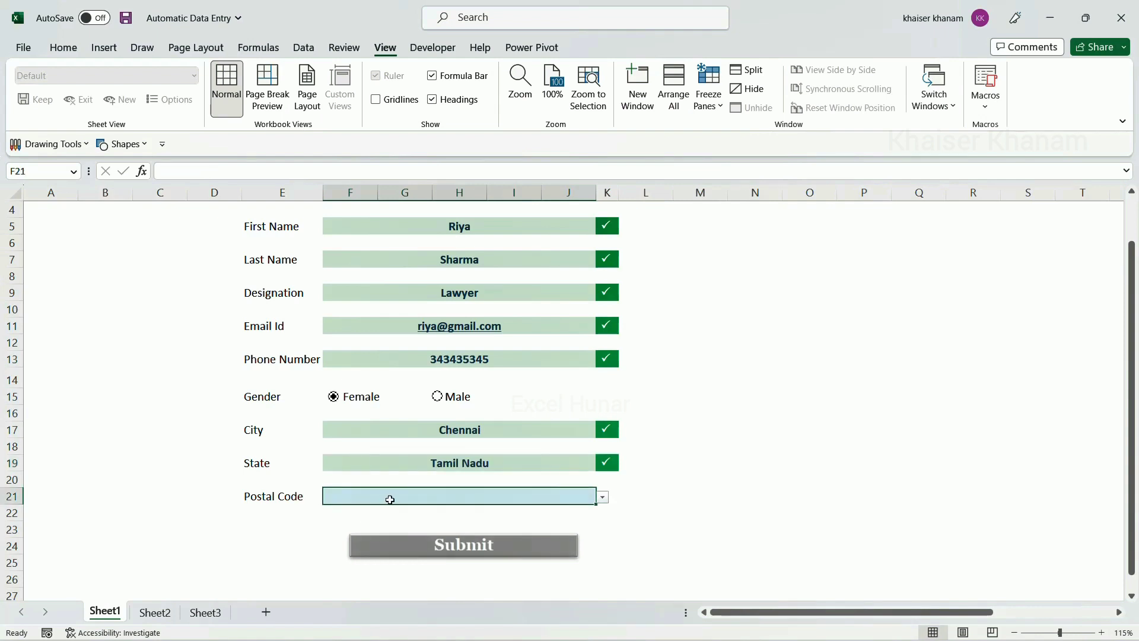
pyautogui.click(603, 500)
pyautogui.click(354, 523)
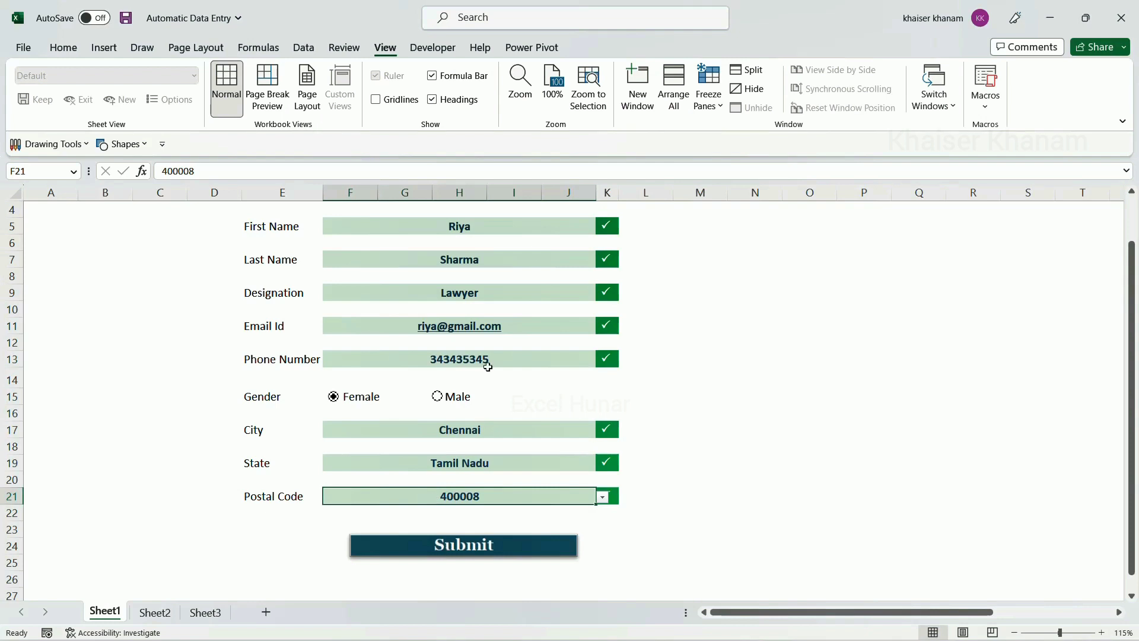
# Submit the completed record so the form clears
pyautogui.scroll(1, 483, 363)
pyautogui.scroll(-1, 569, 356)
pyautogui.scroll(1, 537, 560)
pyautogui.scroll(-1, 535, 552)
pyautogui.click(536, 546)
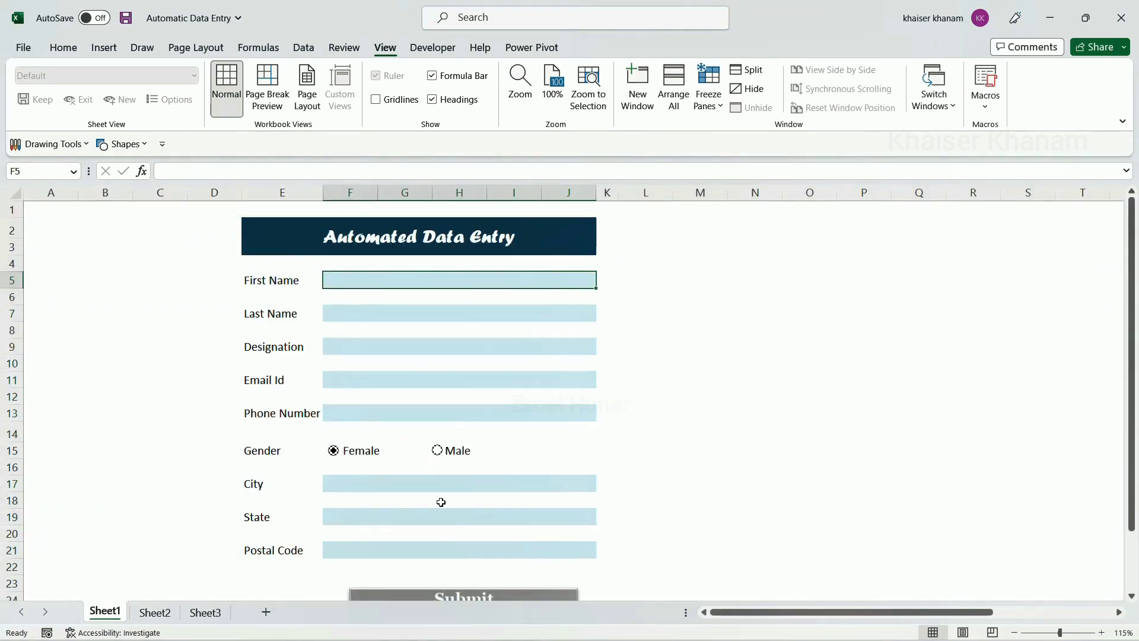
pyautogui.scroll(-1, 441, 502)
pyautogui.scroll(1, 440, 501)
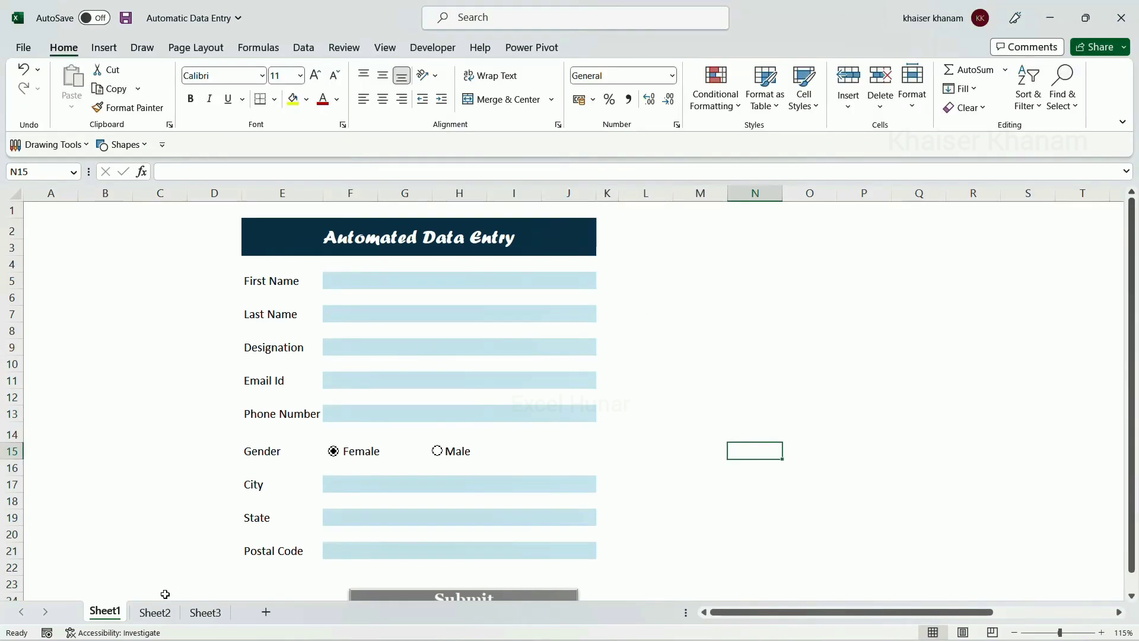
pyautogui.click(155, 613)
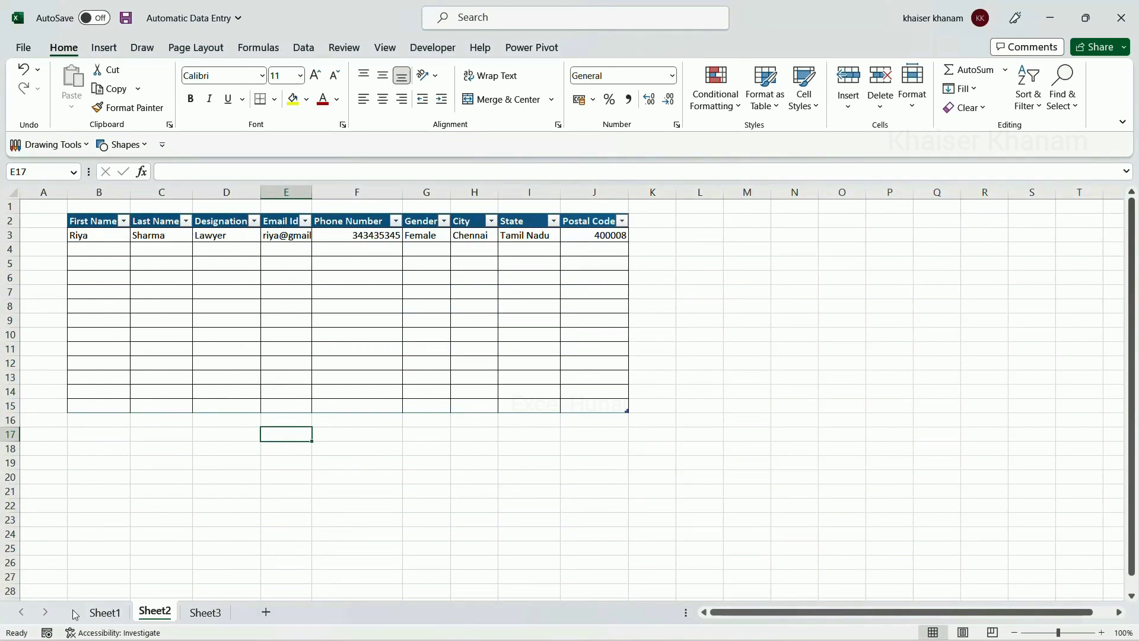
pyautogui.click(105, 615)
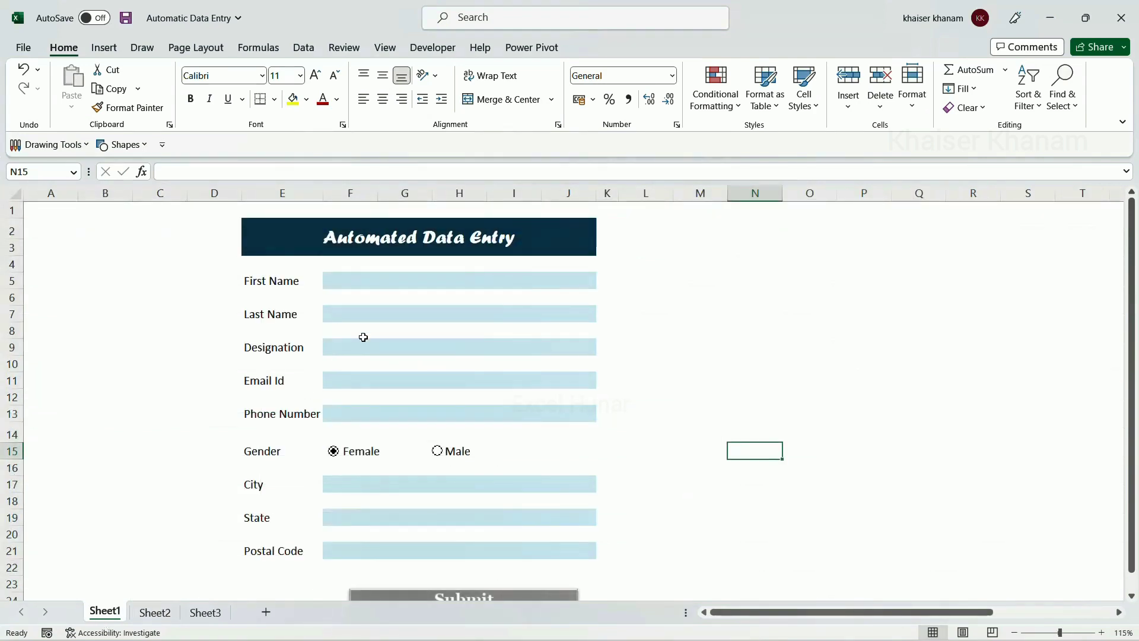
# Fill in the new person's first and last name, Engineer designation and e-mail address
pyautogui.click(391, 279)
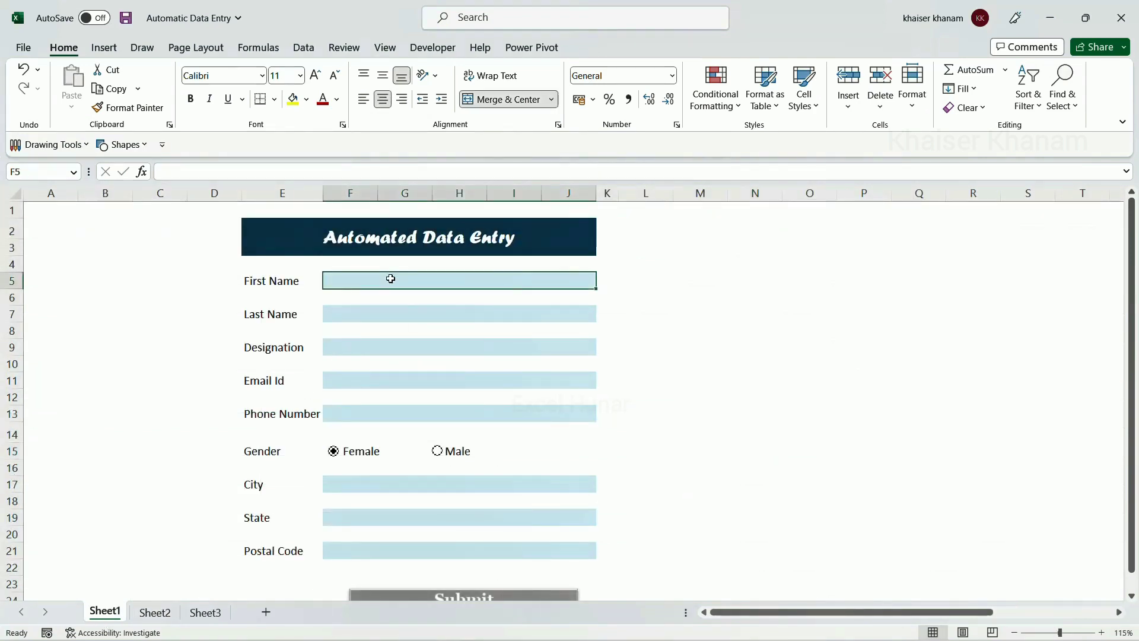
pyautogui.click(397, 313)
pyautogui.click(415, 348)
pyautogui.write('Engineer')
pyautogui.click(458, 381)
pyautogui.click(458, 415)
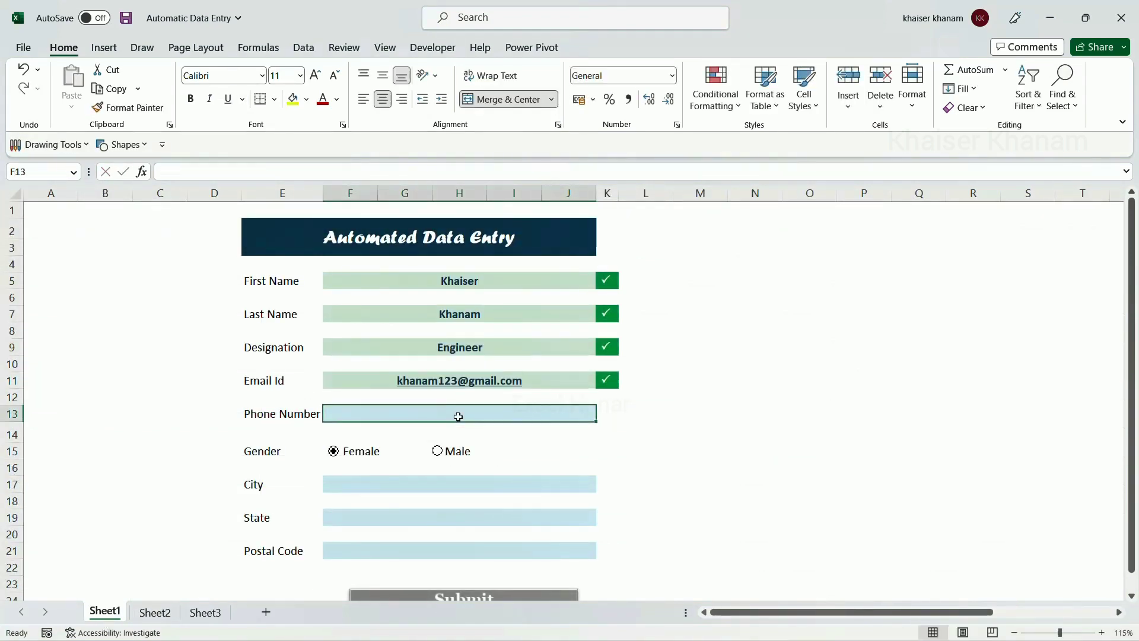
# Choose Mumbai, Maharashtra and a postal code, submit the record, and check it on Sheet2
pyautogui.click(602, 485)
pyautogui.click(569, 500)
pyautogui.click(580, 518)
pyautogui.click(602, 519)
pyautogui.click(560, 541)
pyautogui.click(604, 486)
pyautogui.click(554, 490)
pyautogui.click(603, 485)
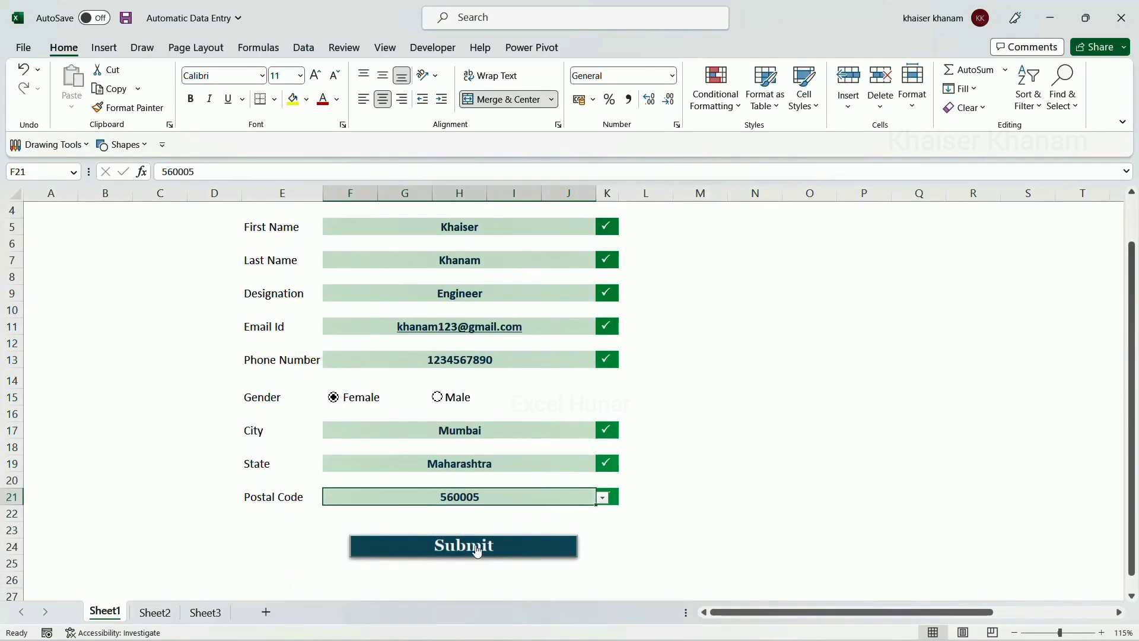
pyautogui.click(472, 549)
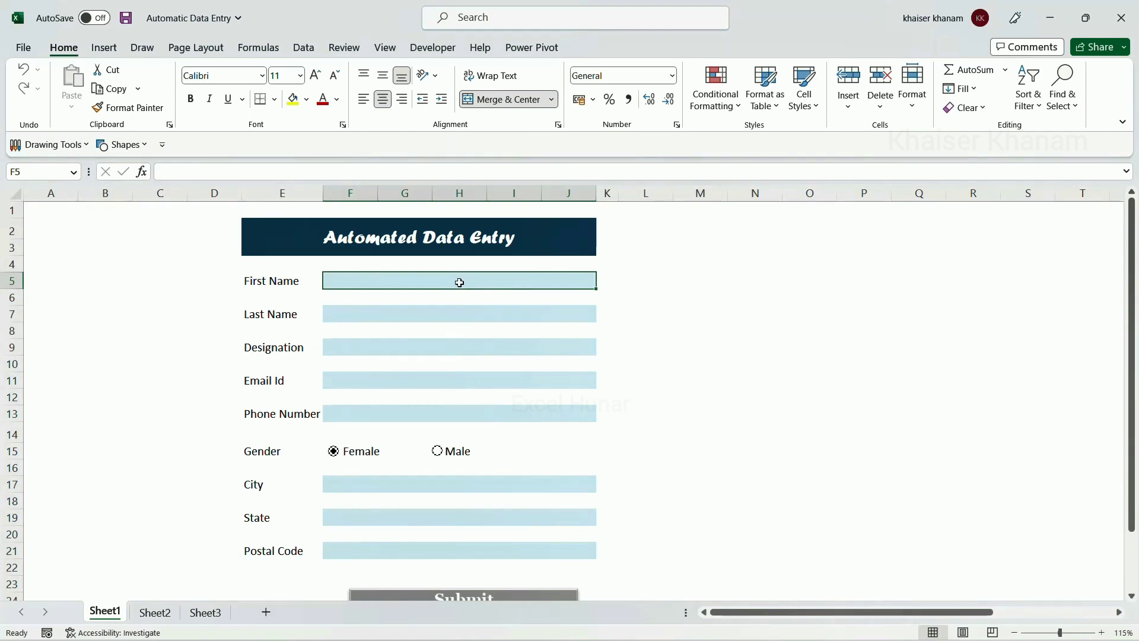
pyautogui.click(155, 612)
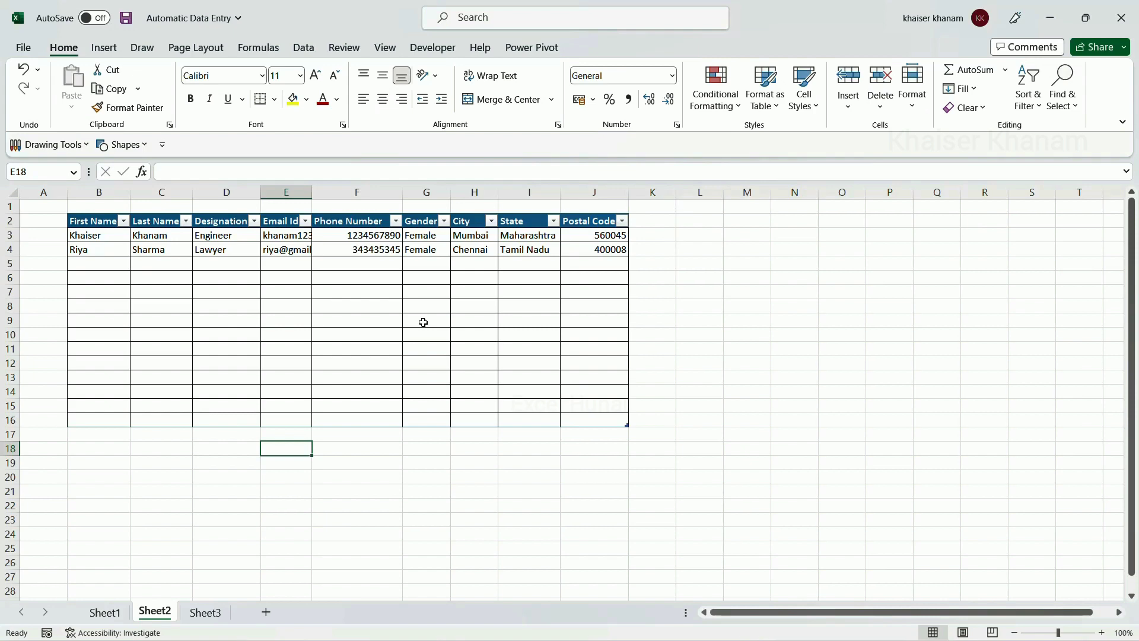
pyautogui.click(105, 612)
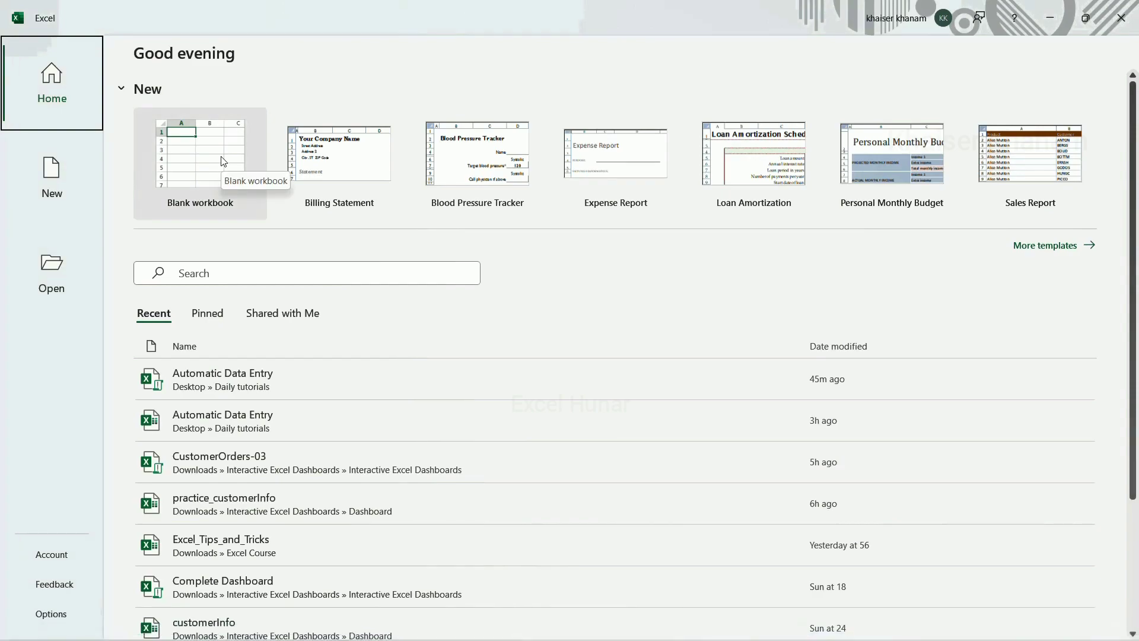
# Create a new blank workbook and rename its Sheet1 tab to Form
pyautogui.click(224, 162)
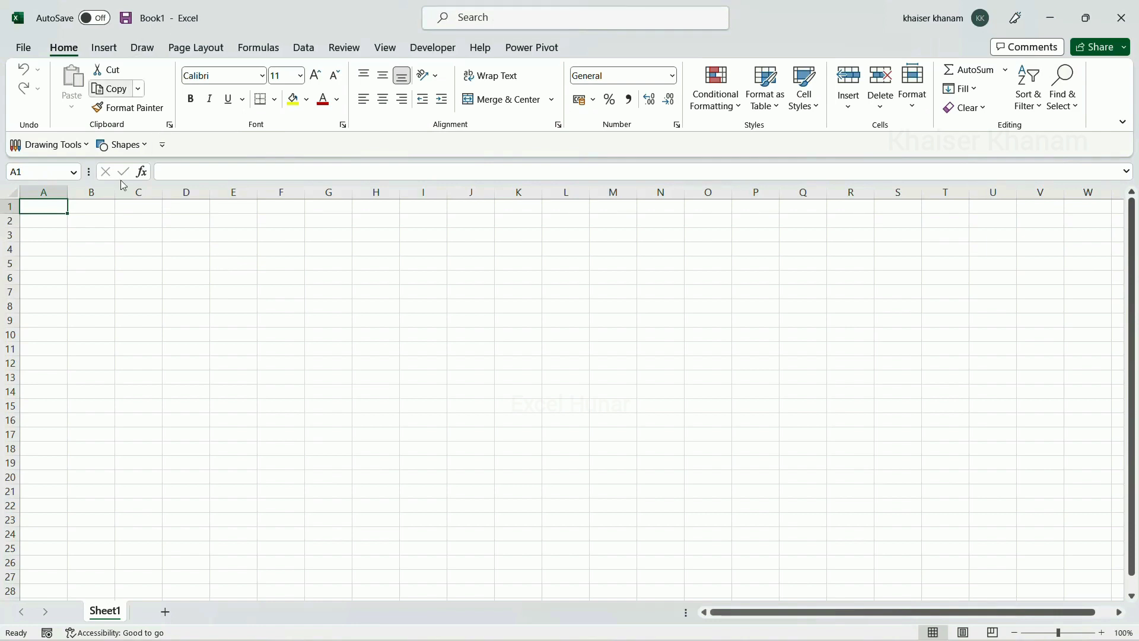
pyautogui.doubleClick(113, 611)
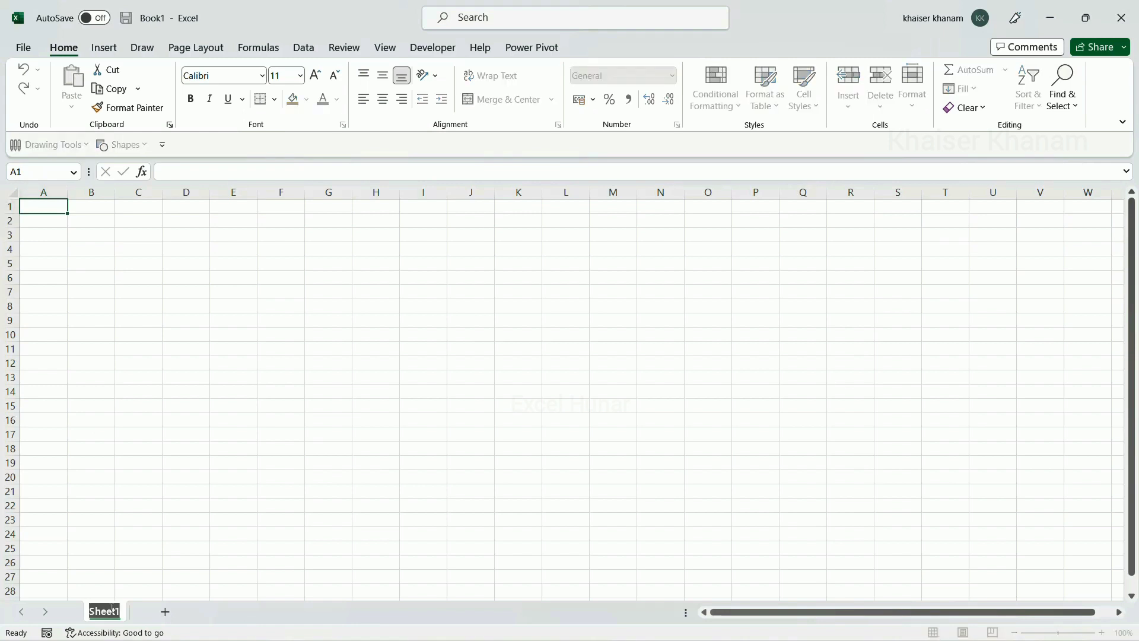
pyautogui.write('Form')
pyautogui.click(281, 504)
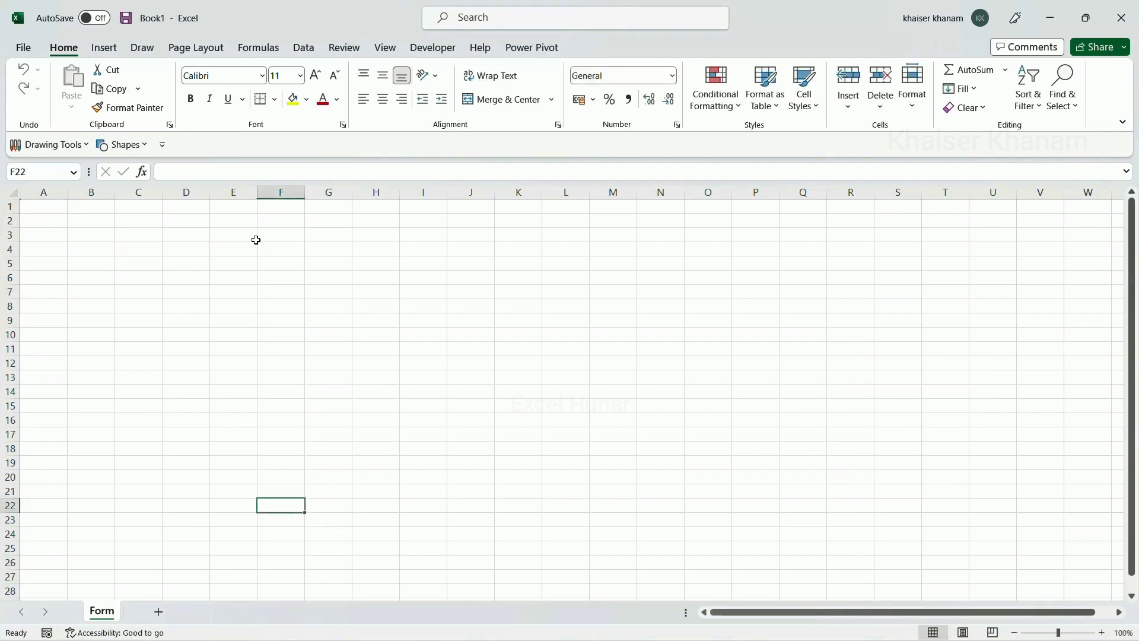
# Merge and centre E2:J2 and type the title 'Automated Data Entry' into it
pyautogui.moveTo(235, 220); pyautogui.dragTo(464, 224)
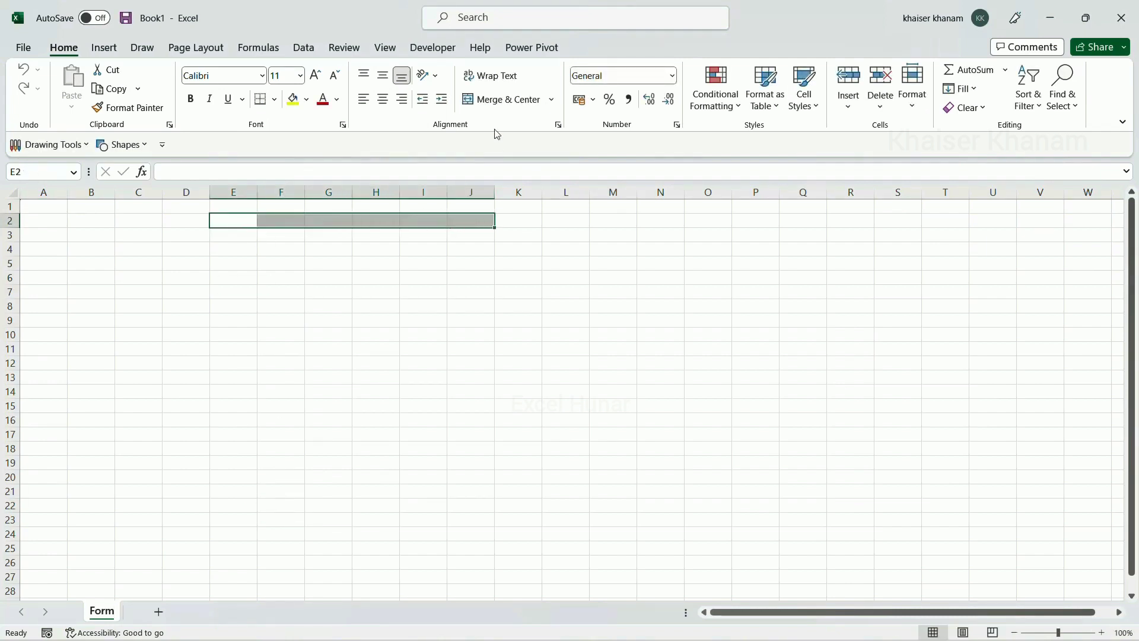
pyautogui.click(500, 99)
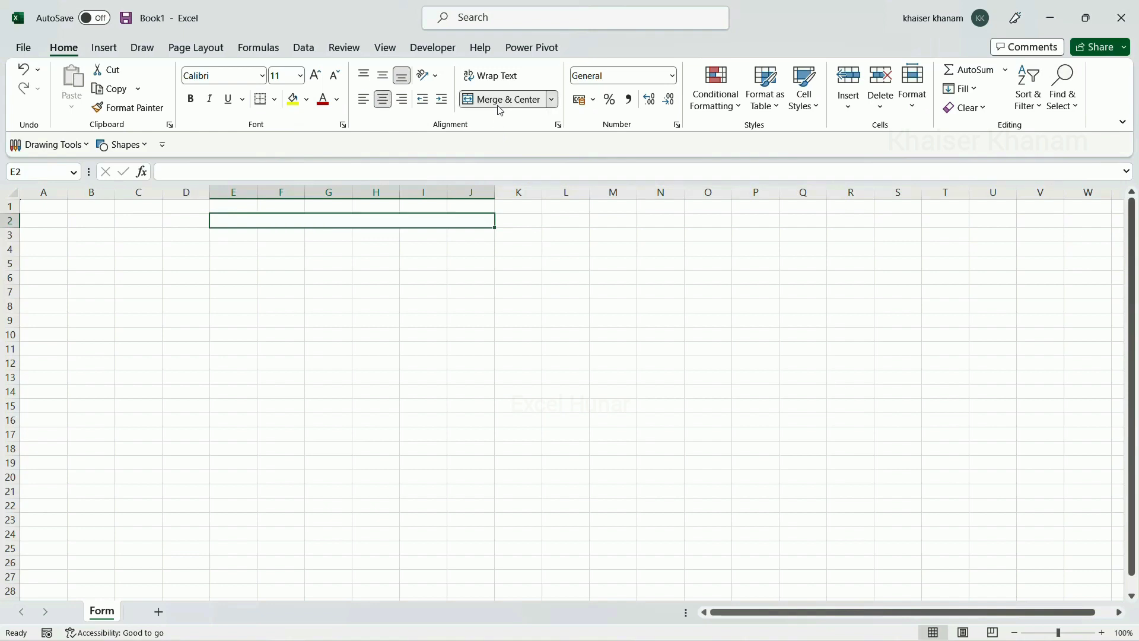
pyautogui.doubleClick(393, 219)
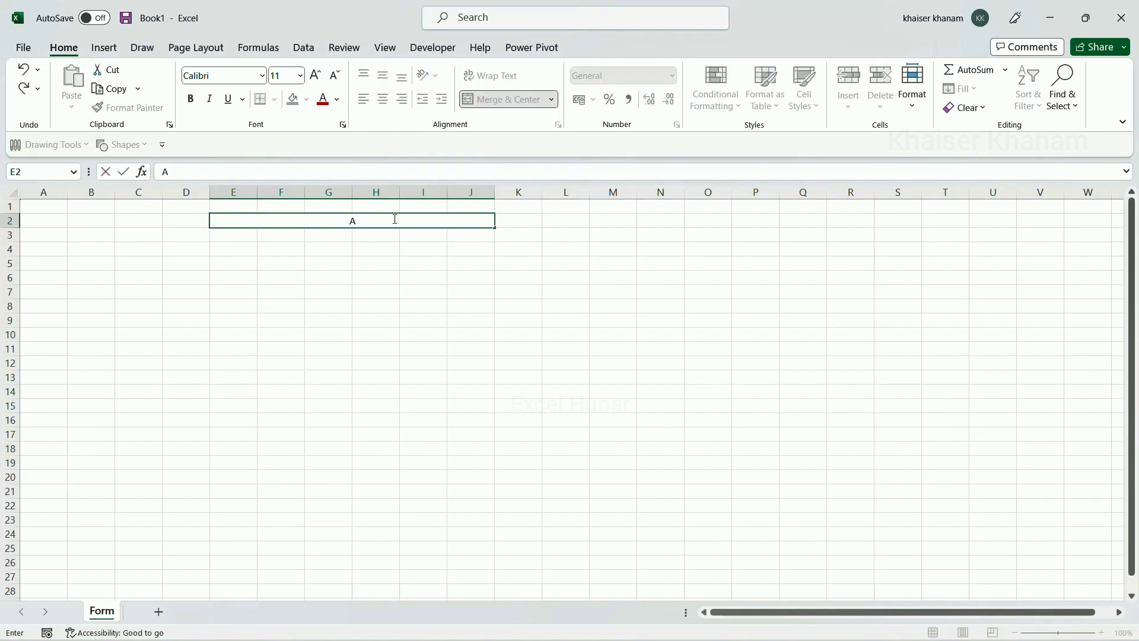
pyautogui.write('Automated Da')
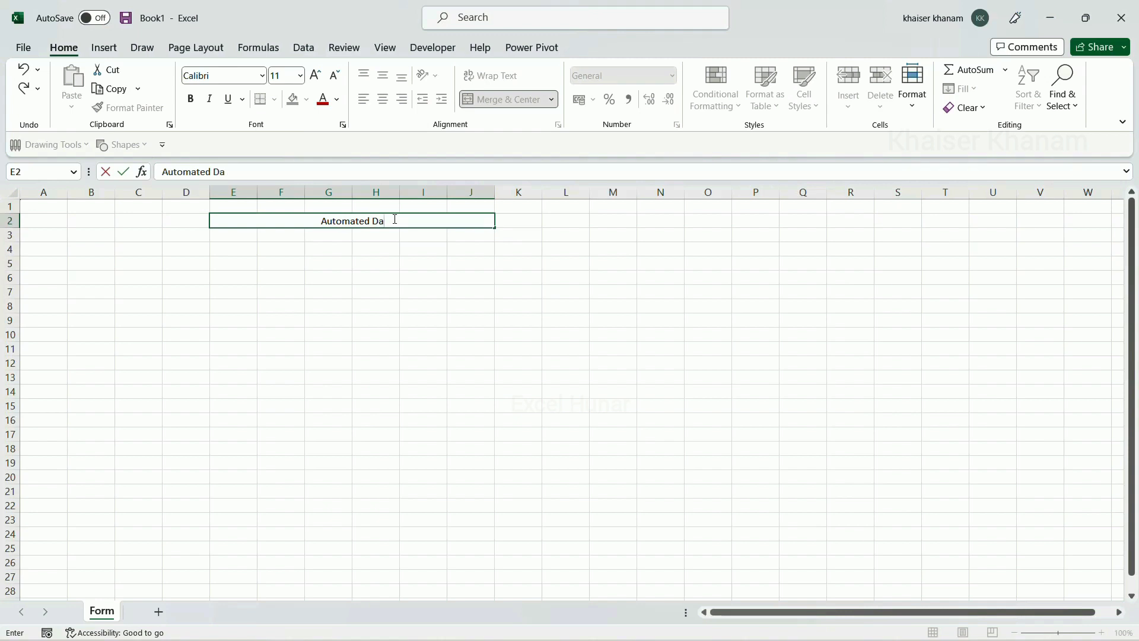
pyautogui.write('ta Entry')
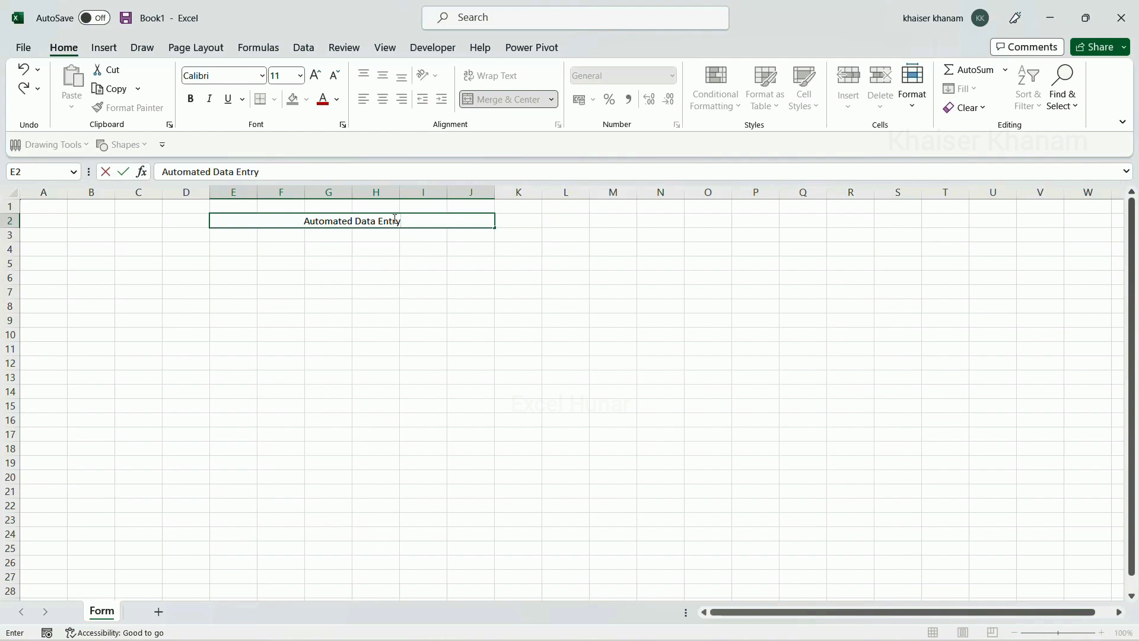
pyautogui.hotkey('ctrl', 'Return')
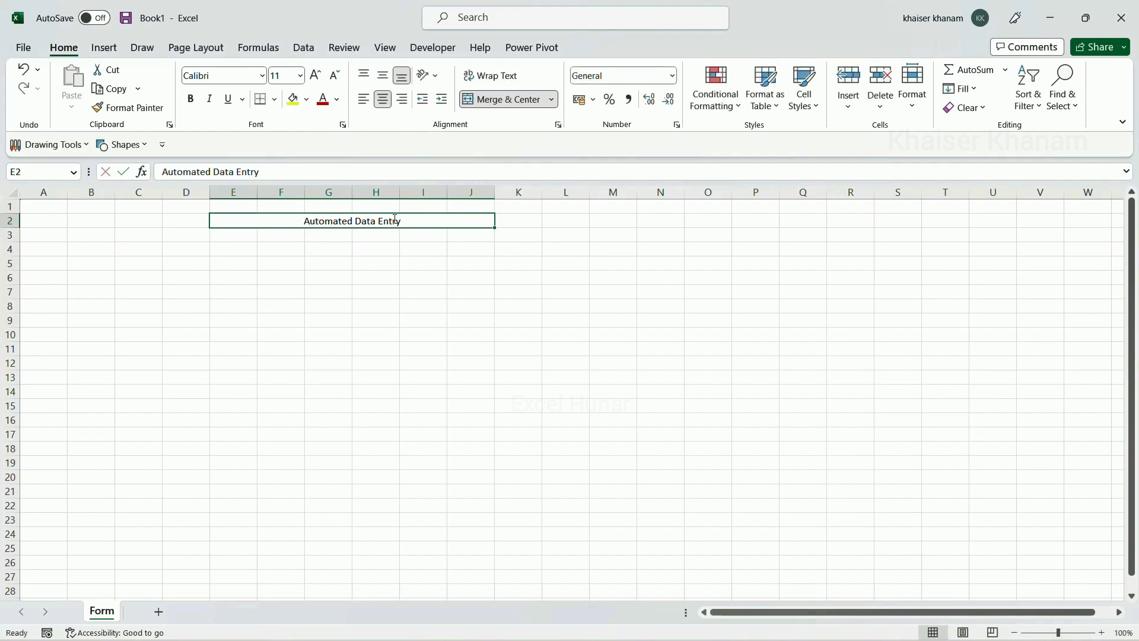
# Make the title bold, 16-point, in the Forte font
pyautogui.click(195, 102)
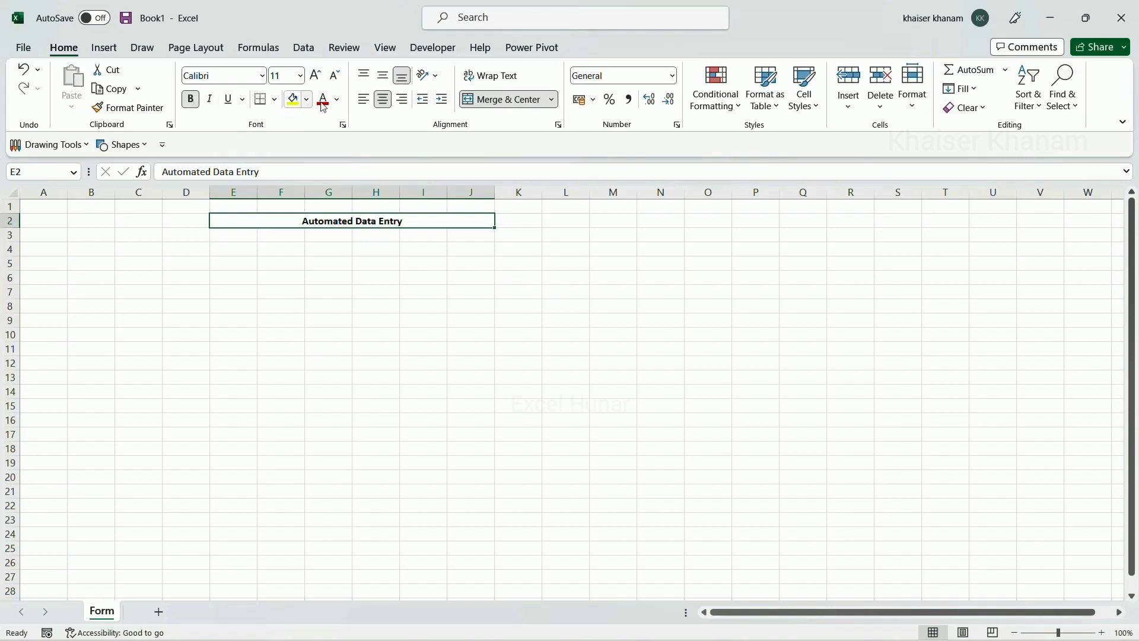
pyautogui.click(317, 78)
pyautogui.click(317, 78)
pyautogui.click(317, 77)
pyautogui.click(316, 77)
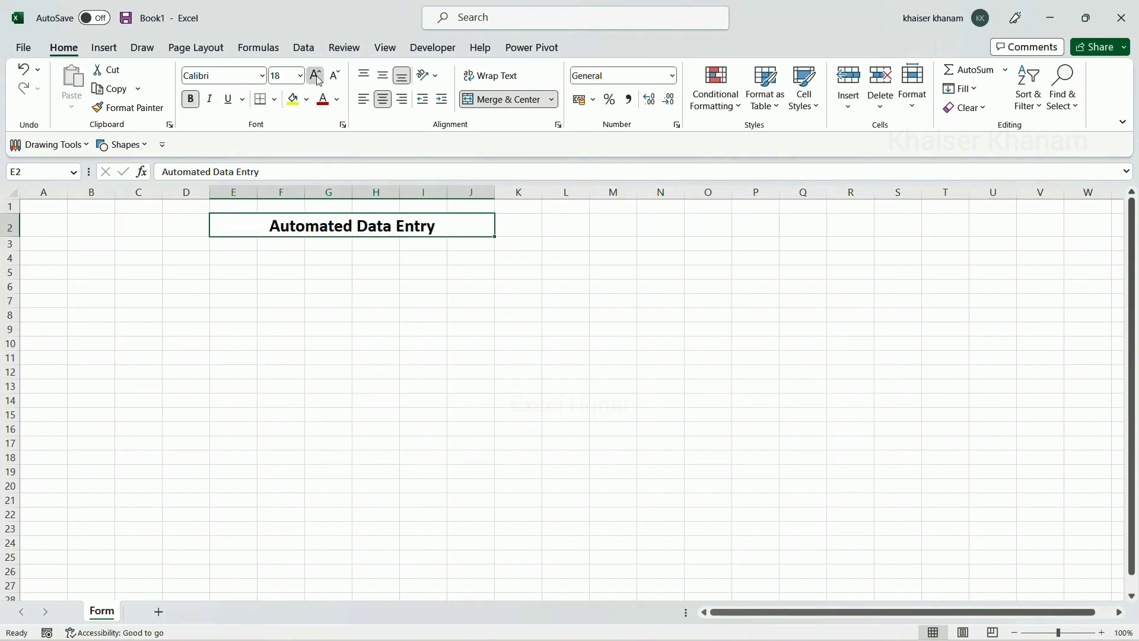
pyautogui.click(316, 77)
pyautogui.click(331, 77)
pyautogui.click(331, 77)
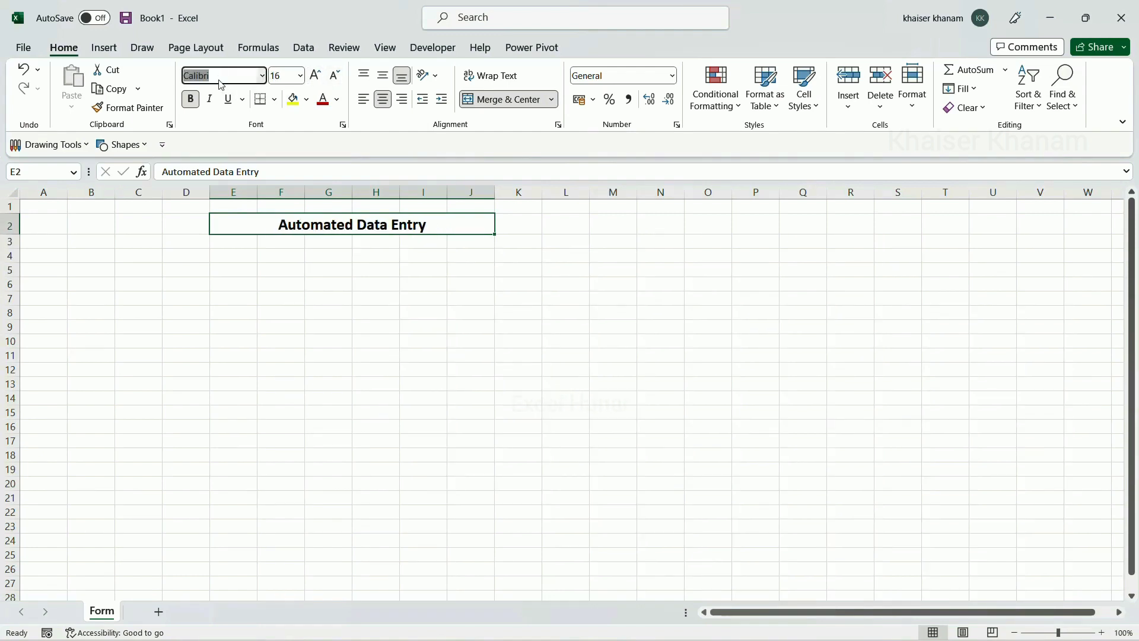
pyautogui.write('Forte')
pyautogui.press('Return')
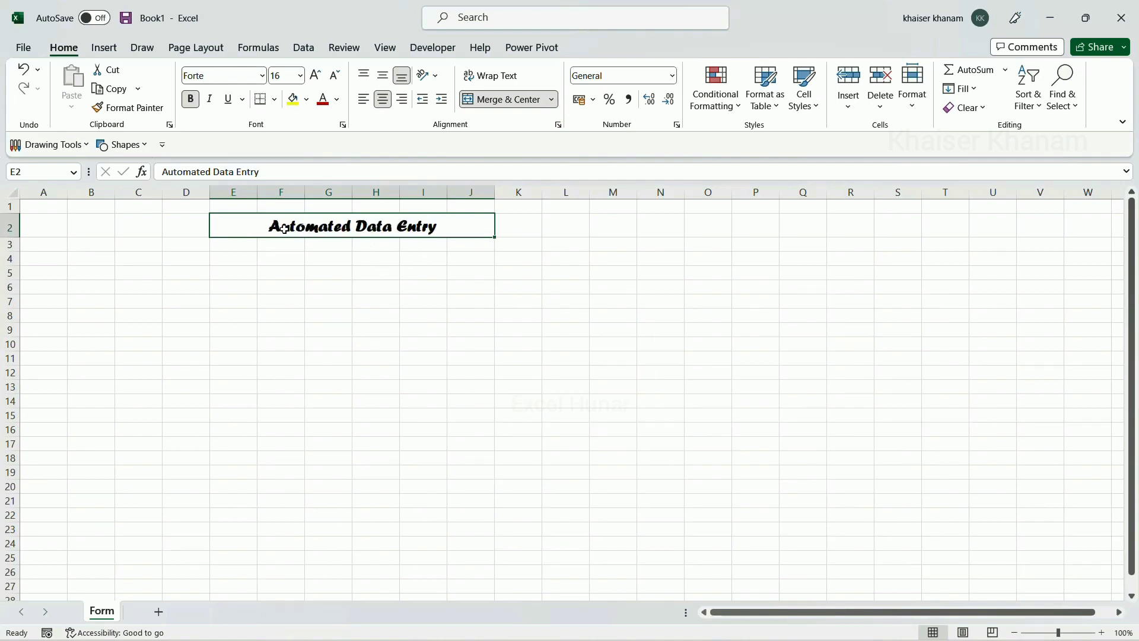
# Give the title cell a dark blue fill with white text
pyautogui.click(309, 101)
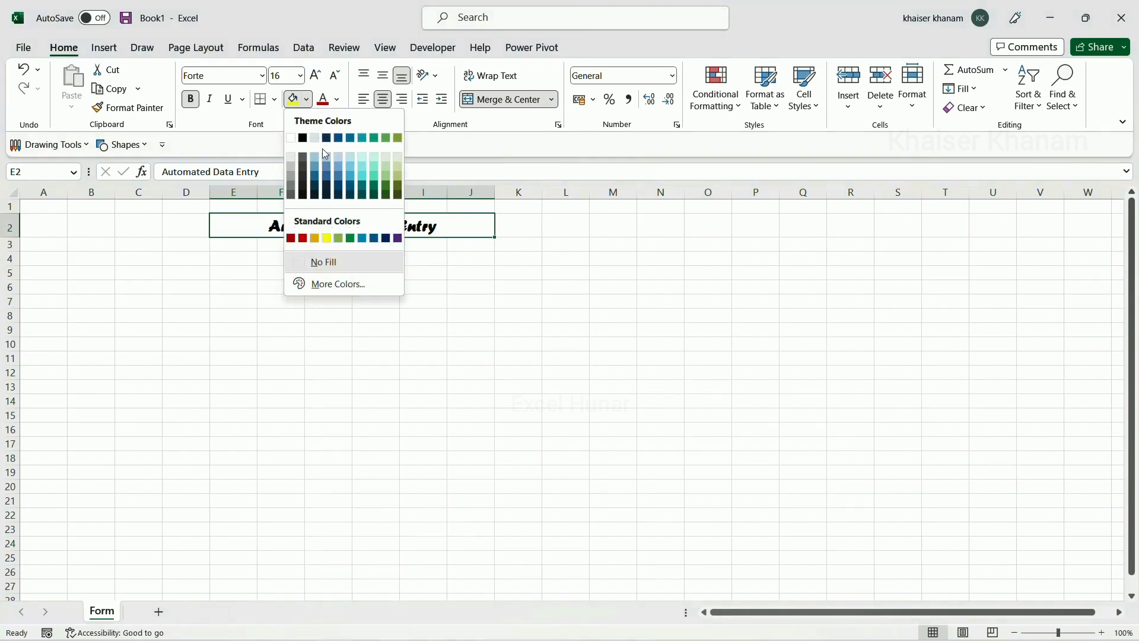
pyautogui.click(350, 195)
pyautogui.click(337, 100)
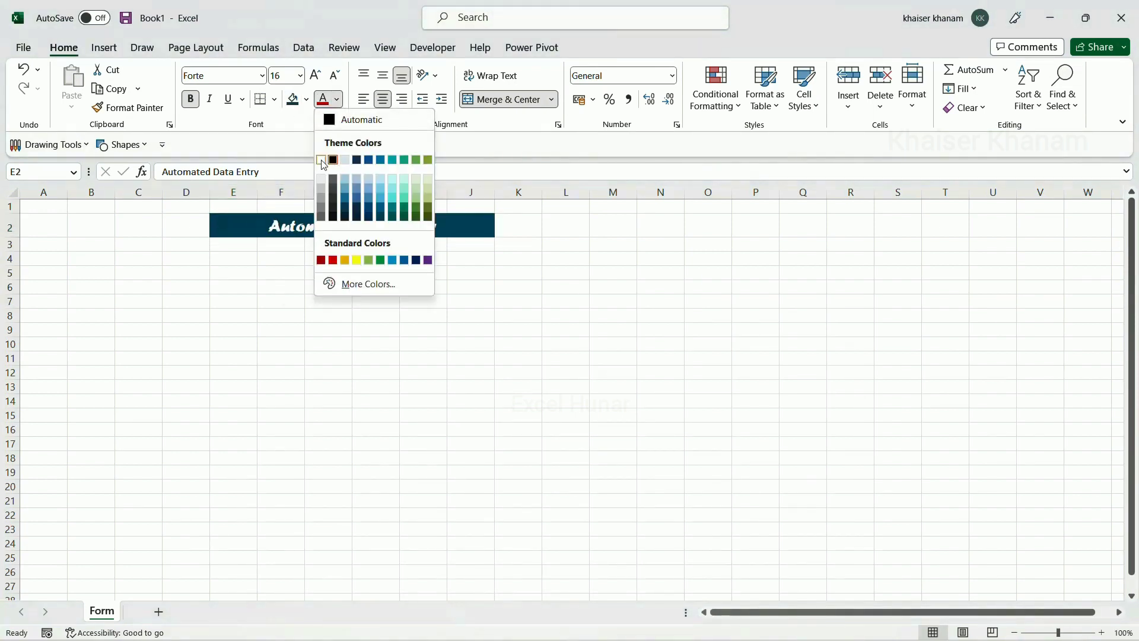
pyautogui.click(323, 162)
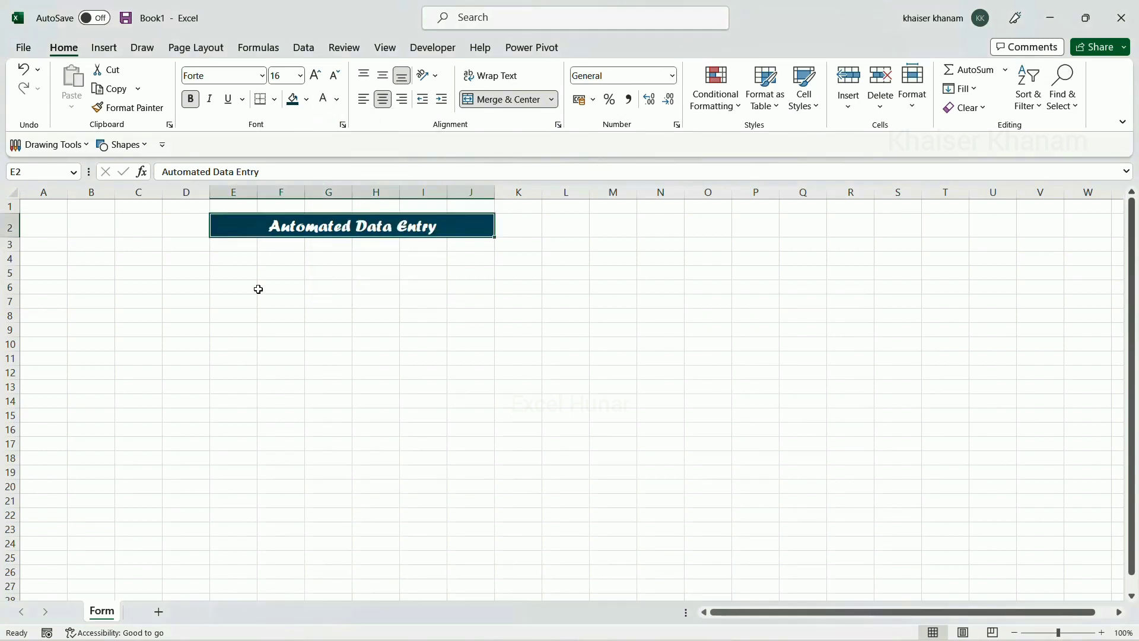
pyautogui.click(232, 262)
# Type the labels First Name, Last Name, Designation, Email Id and Phone Number in E4:E8
pyautogui.write('First')
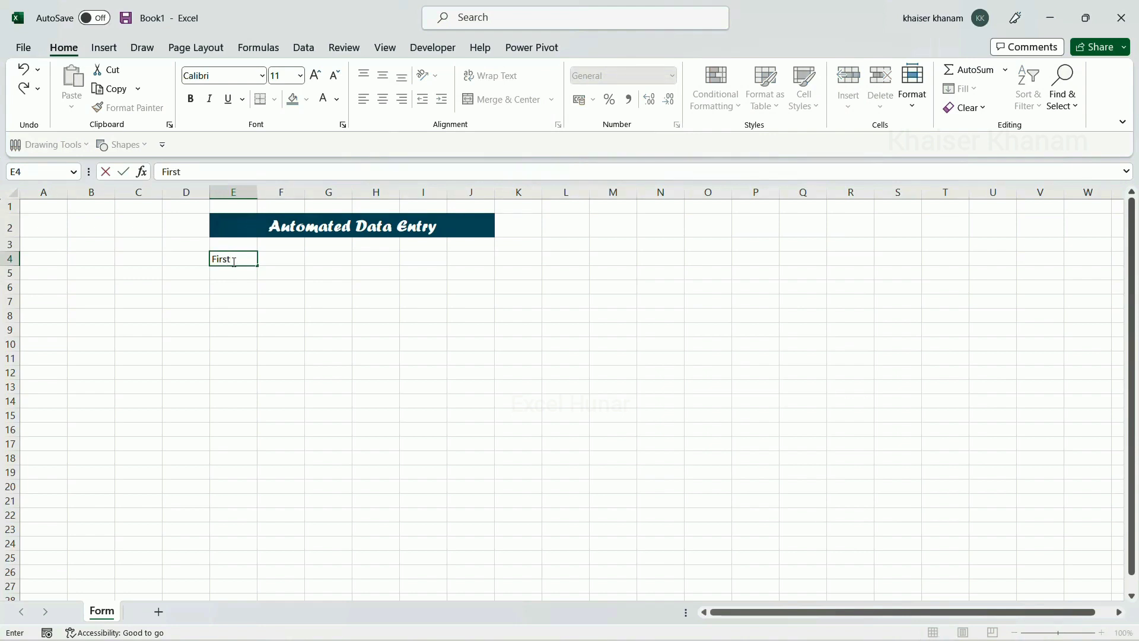
pyautogui.write(' Name')
pyautogui.press('Return')
pyautogui.write('Last Name')
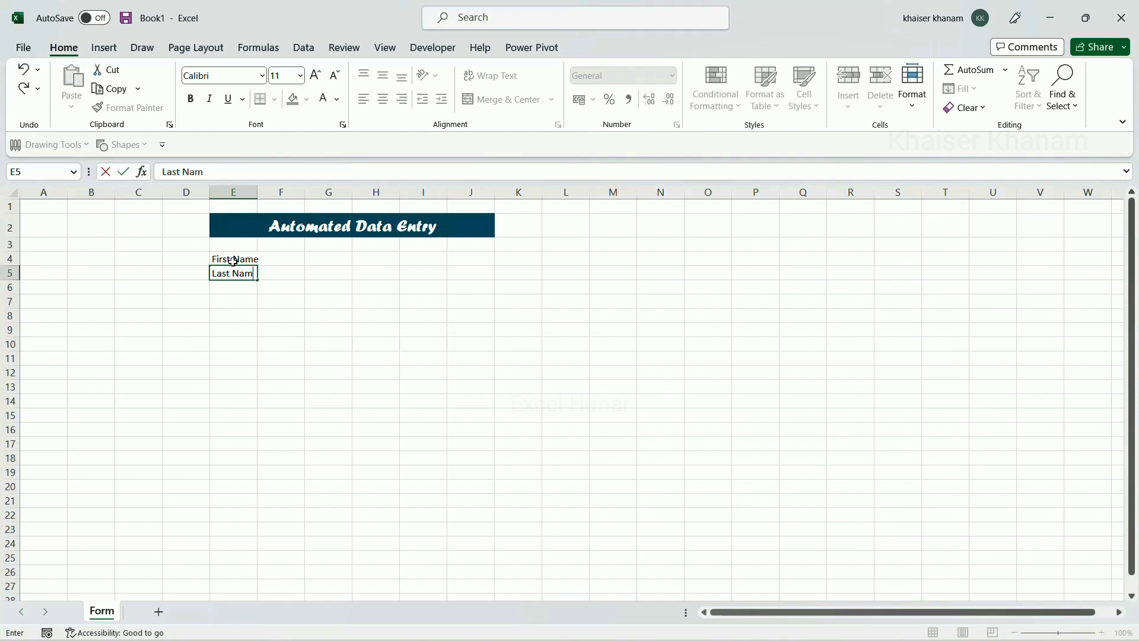
pyautogui.press('Return')
pyautogui.write('Design')
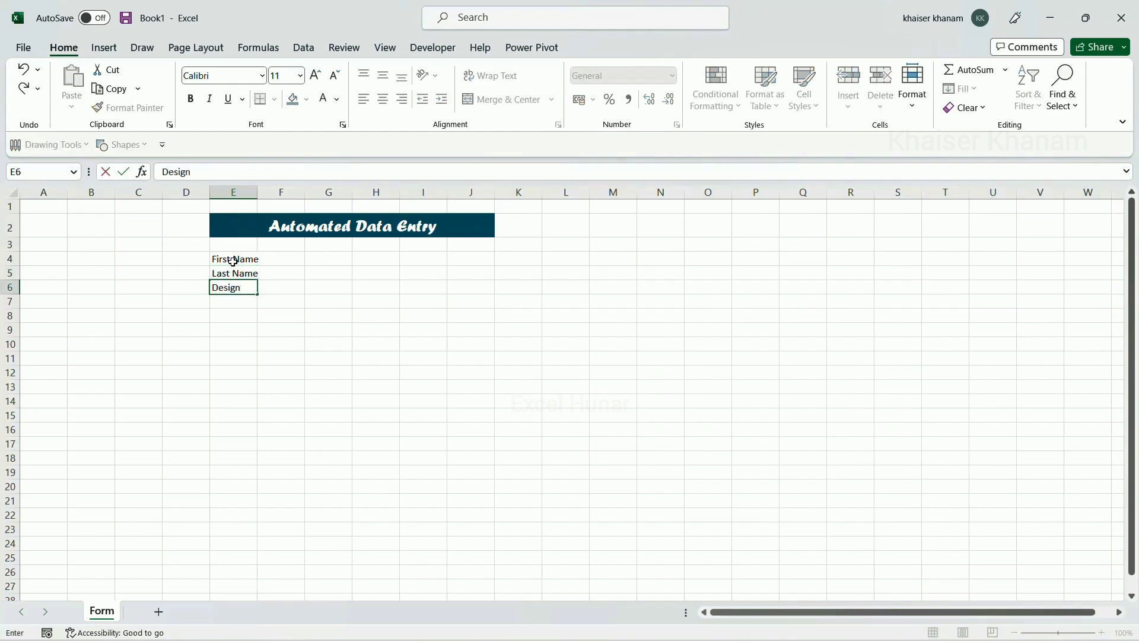
pyautogui.write('ation')
pyautogui.press('Return')
pyautogui.write('E')
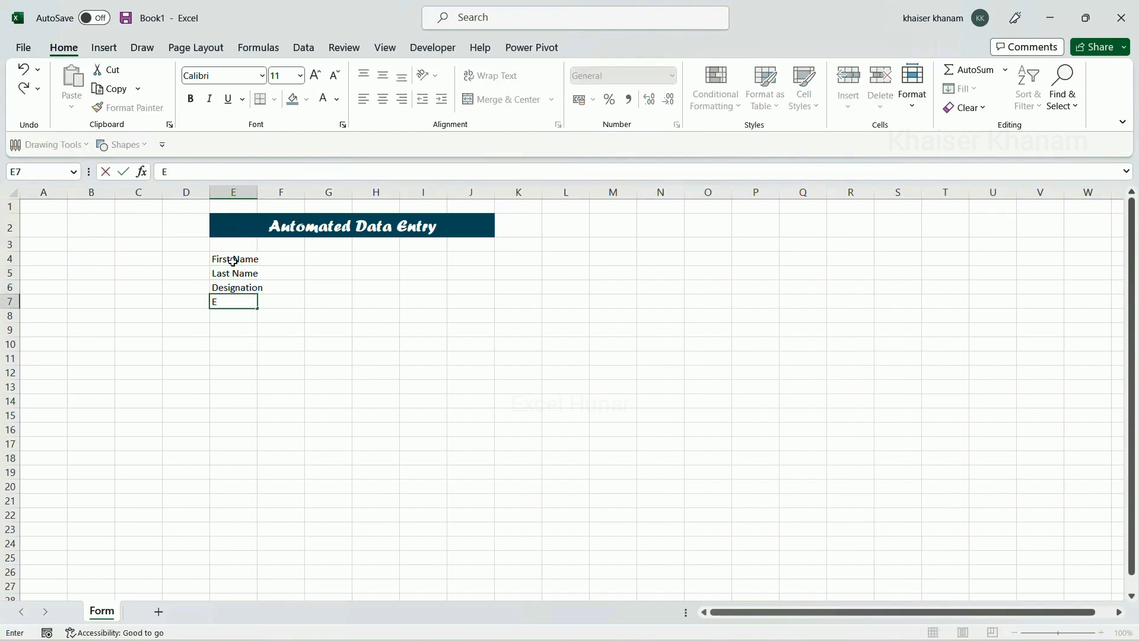
pyautogui.write('mail Id')
pyautogui.press('Return')
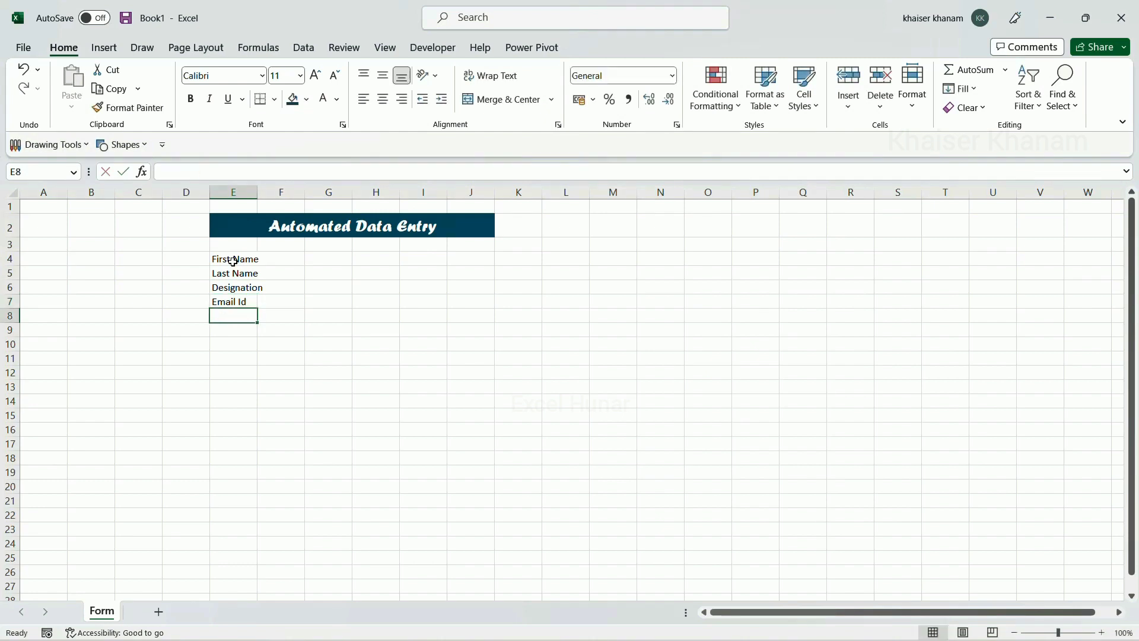
pyautogui.write('Phoen')
pyautogui.press('BackSpace')
pyautogui.press('BackSpace')
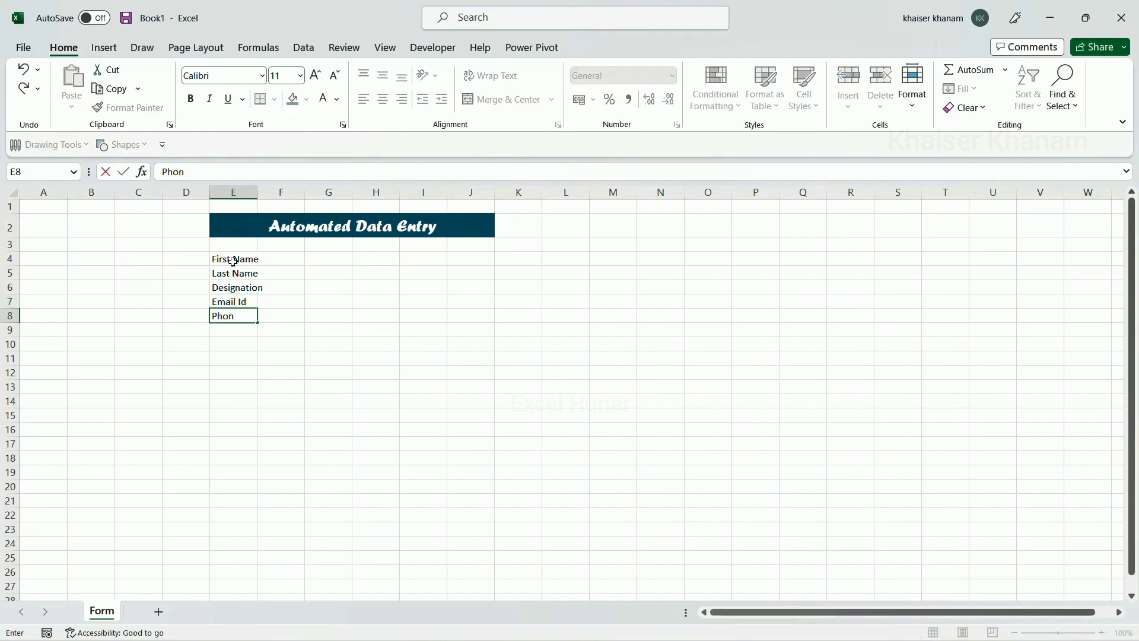
pyautogui.write('e Number')
pyautogui.press('Return')
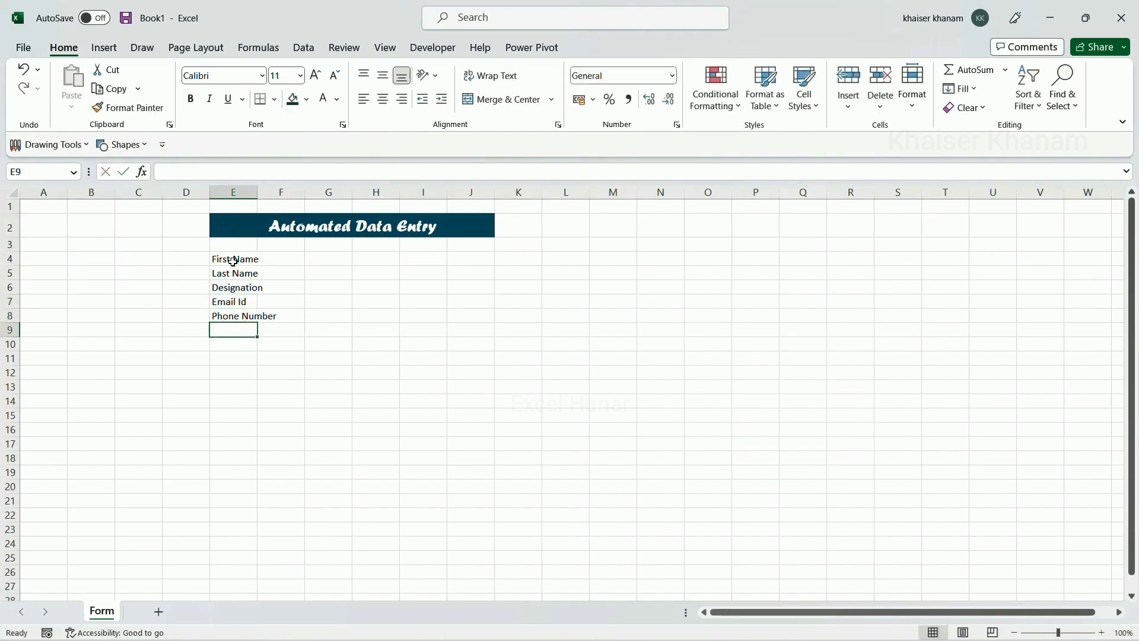
# Add the labels Gender, City, State and Pin code in E9:E12, then select E4:E12
pyautogui.write('Gender')
pyautogui.press('Return')
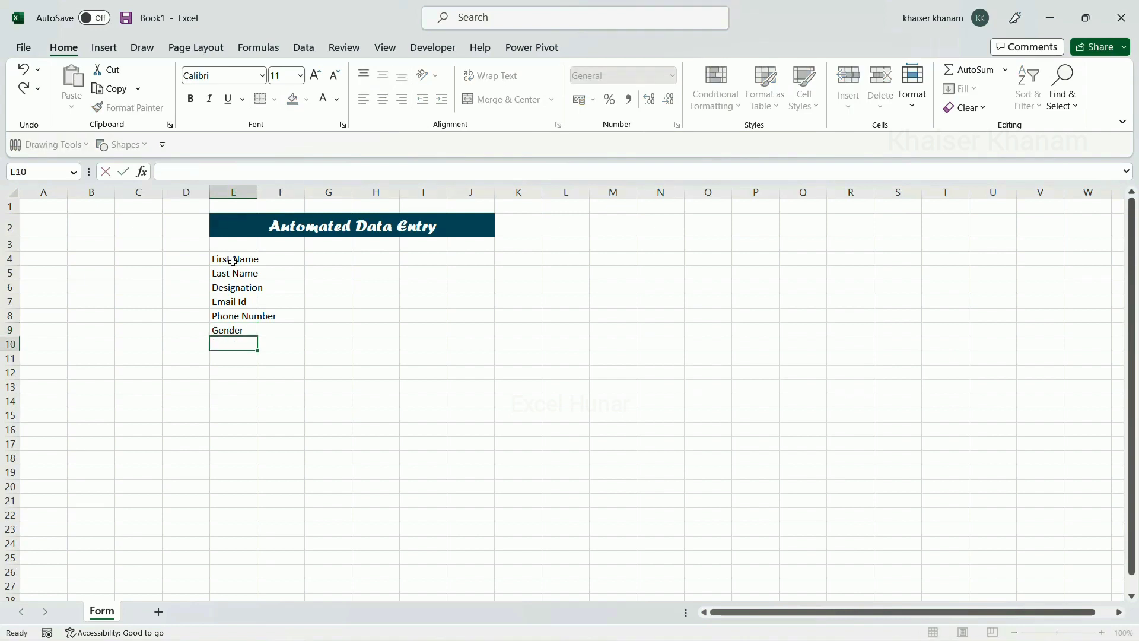
pyautogui.write('City')
pyautogui.press('Return')
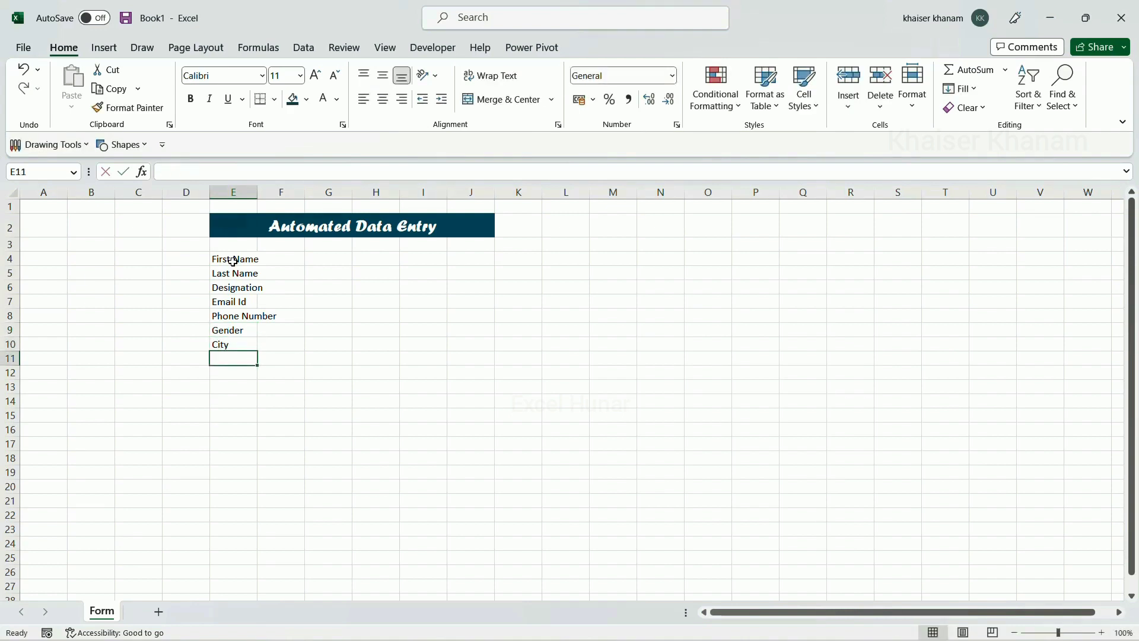
pyautogui.write('State')
pyautogui.press('Return')
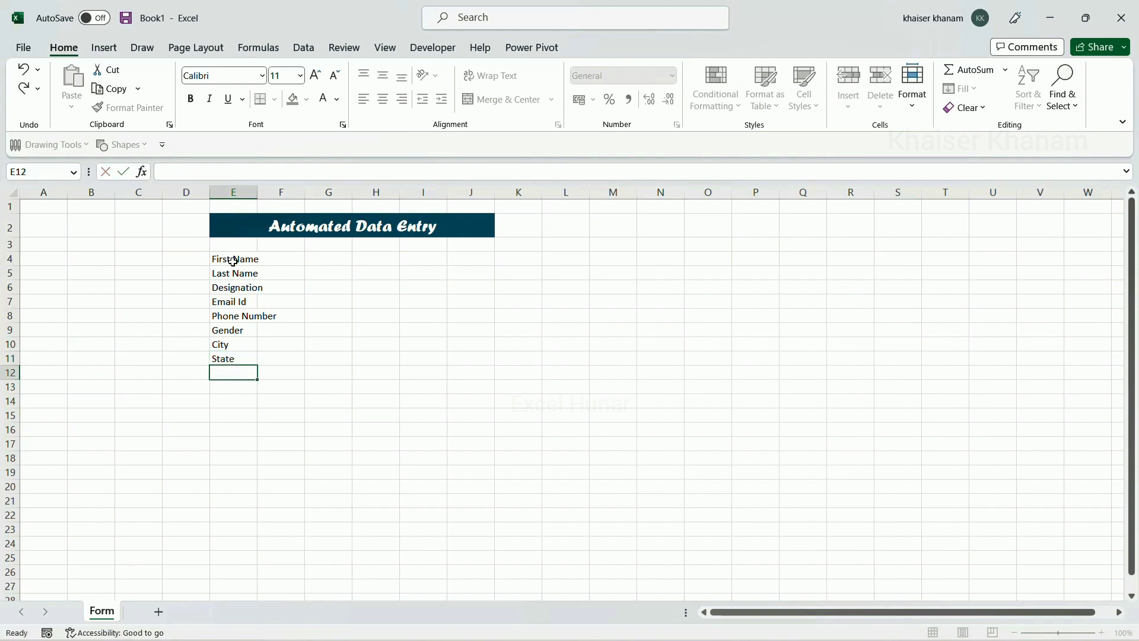
pyautogui.write('P')
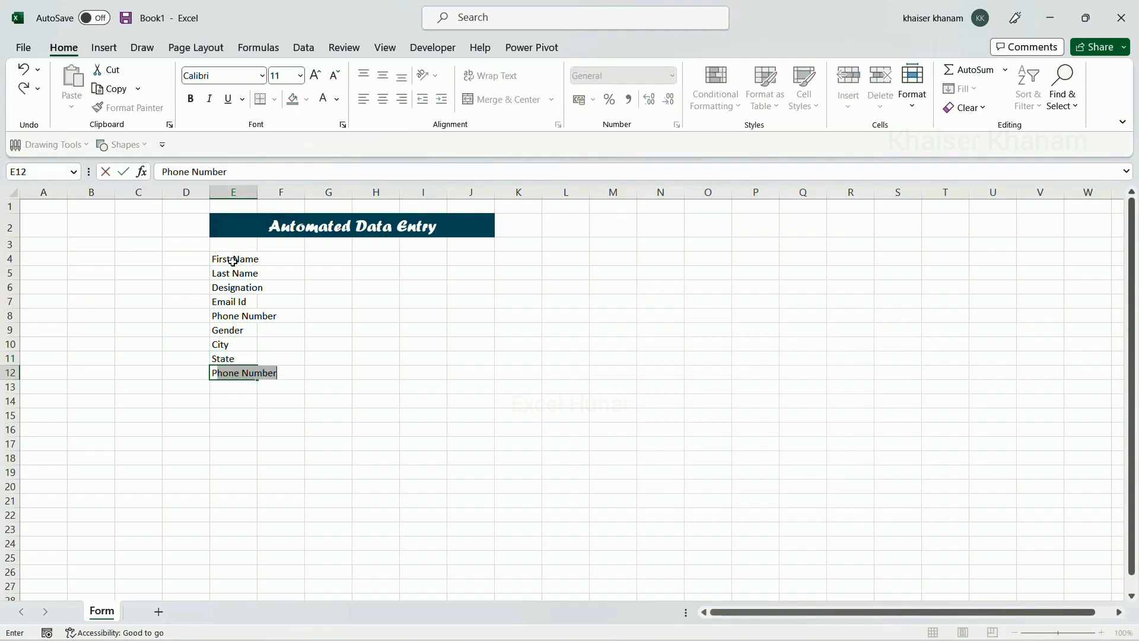
pyautogui.write('in code')
pyautogui.press('Return')
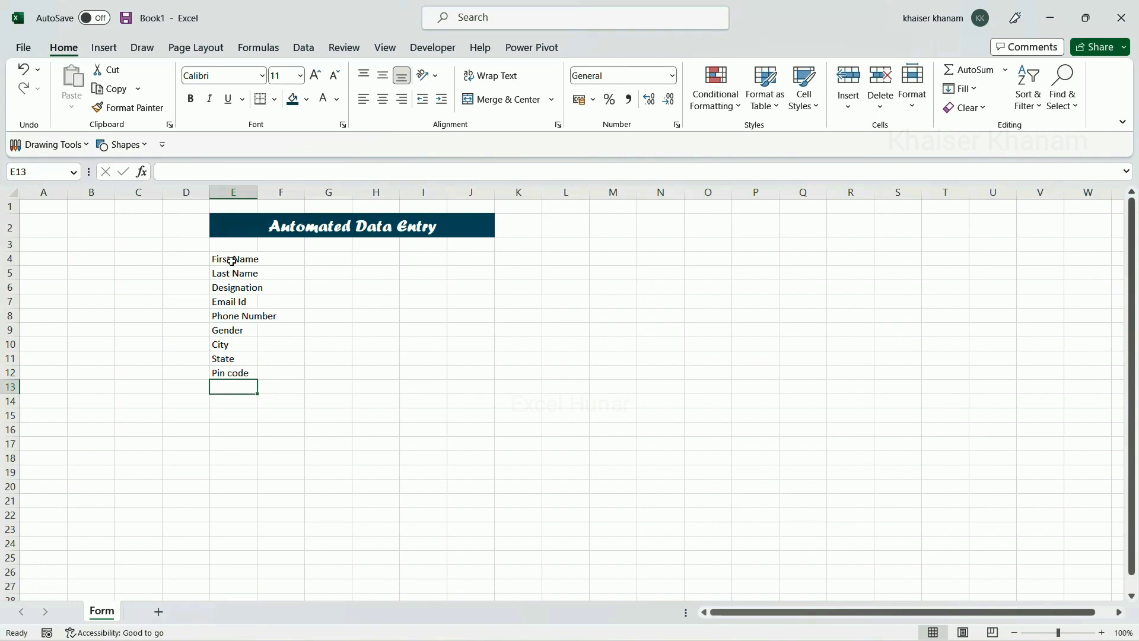
pyautogui.moveTo(232, 261); pyautogui.dragTo(236, 382)
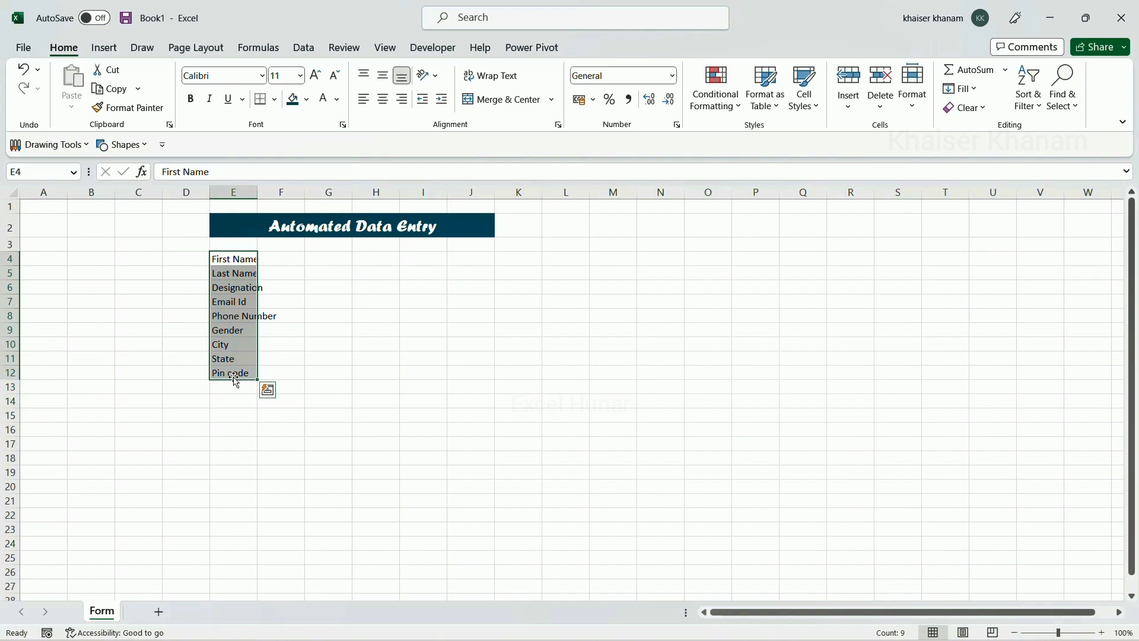
pyautogui.click(92, 300)
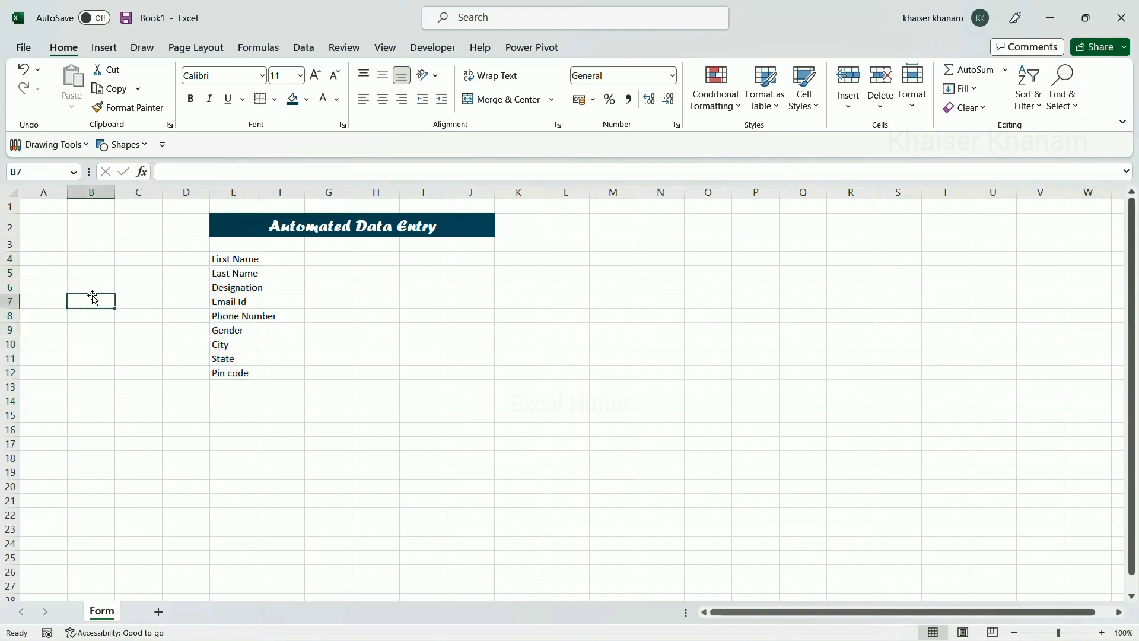
pyautogui.moveTo(11, 278); pyautogui.dragTo(11, 276)
pyautogui.click(10, 274)
pyautogui.rightClick(9, 274)
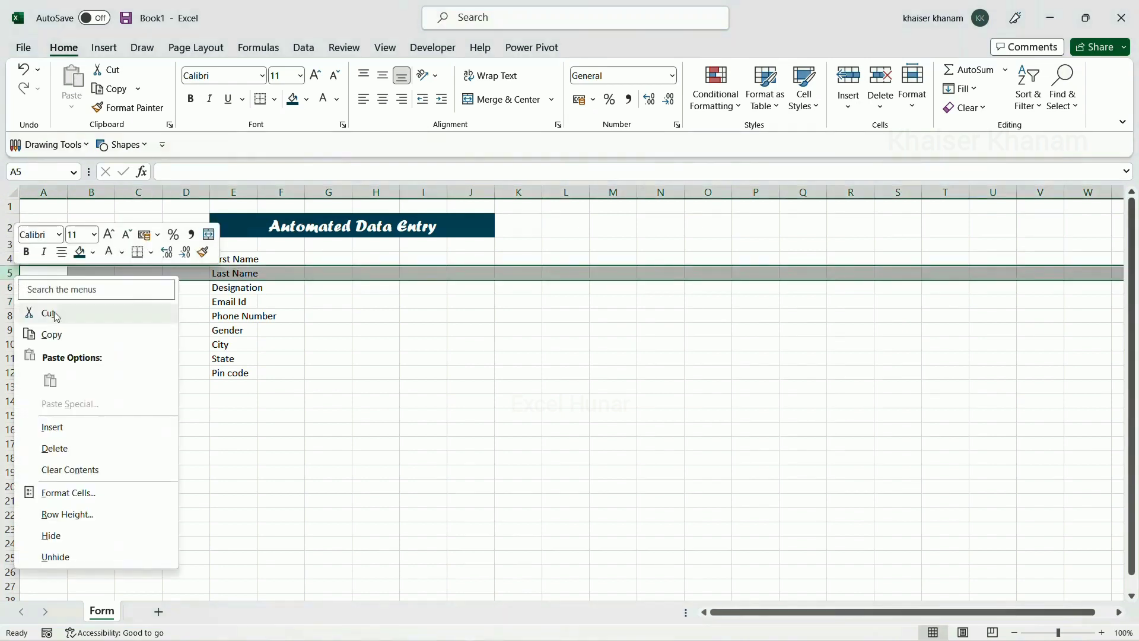
pyautogui.click(59, 428)
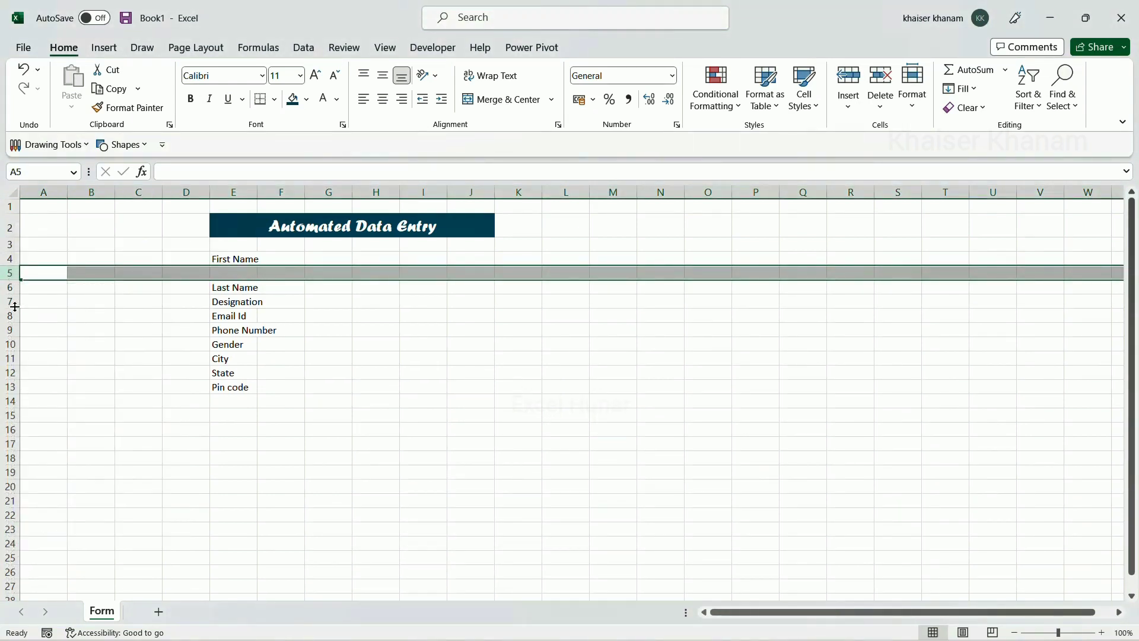
pyautogui.rightClick(9, 301)
pyautogui.click(60, 460)
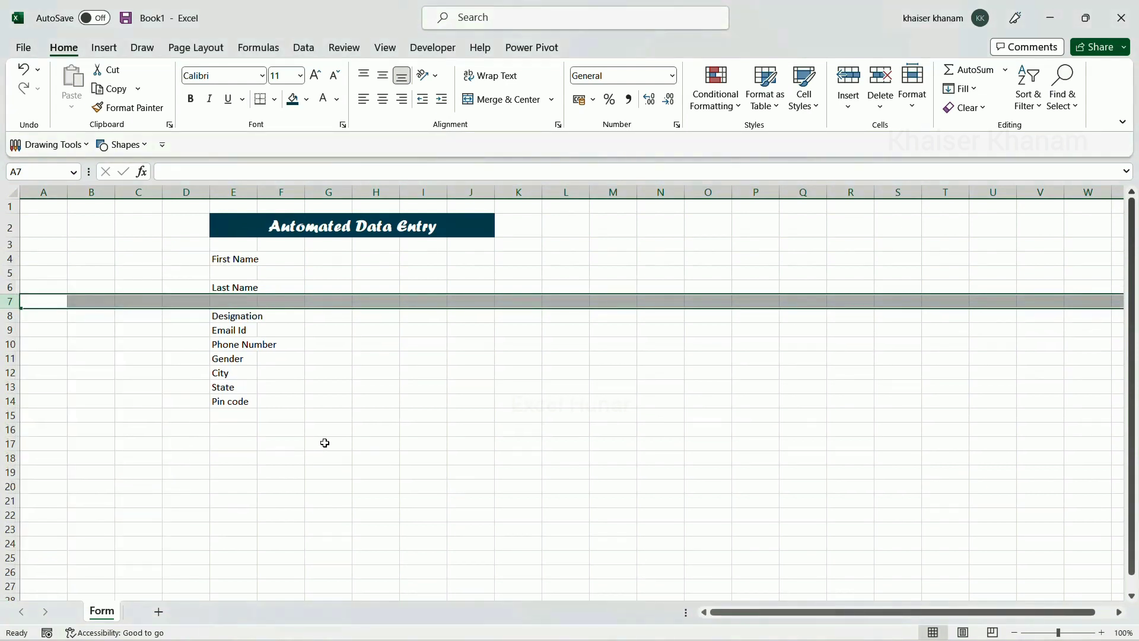
pyautogui.hotkey('ctrl', 'z')
pyautogui.hotkey('ctrl', 'z')
pyautogui.click(325, 430)
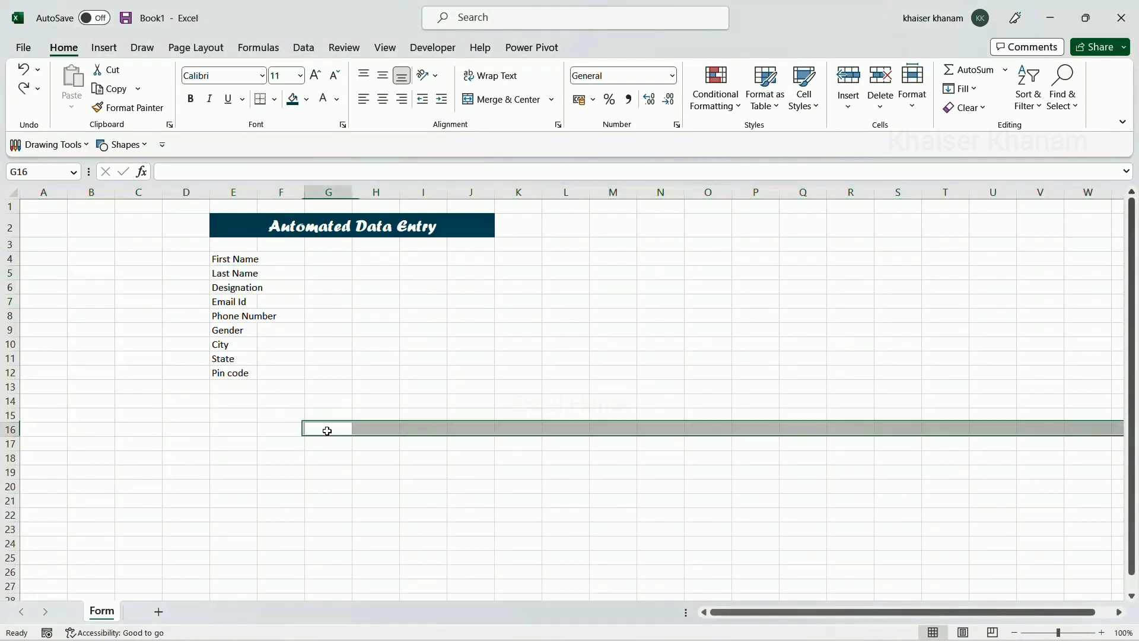
# Number F4:F12 as a 1-9 series and paste a second 1-9 run starting at F13
pyautogui.click(284, 259)
pyautogui.write('1')
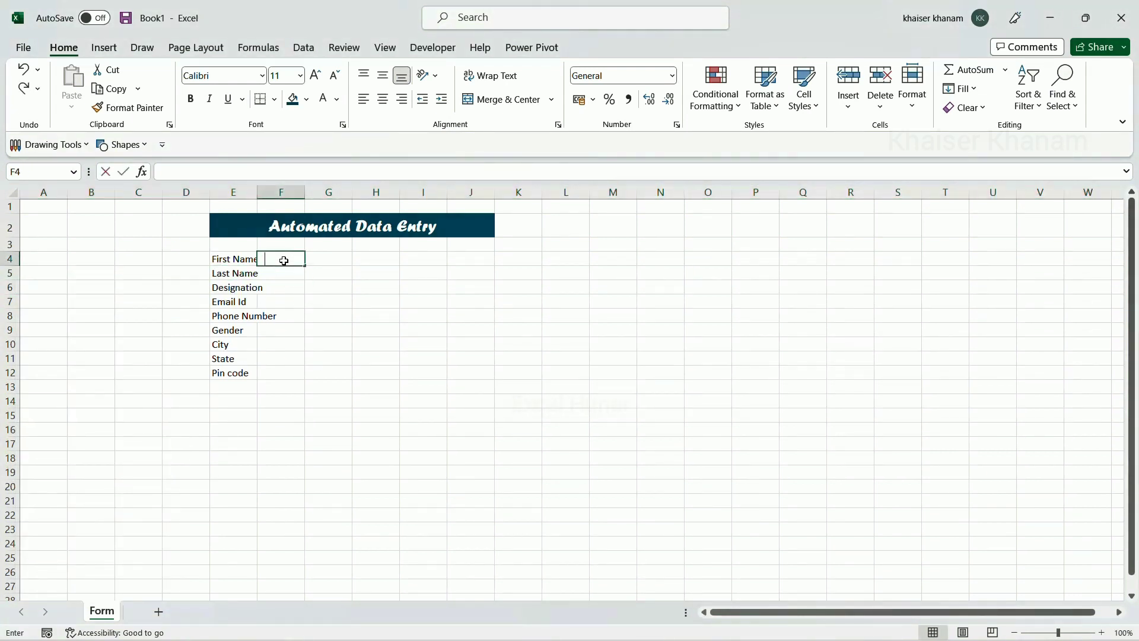
pyautogui.hotkey('ctrl', 'Return')
pyautogui.moveTo(305, 266); pyautogui.dragTo(305, 380)
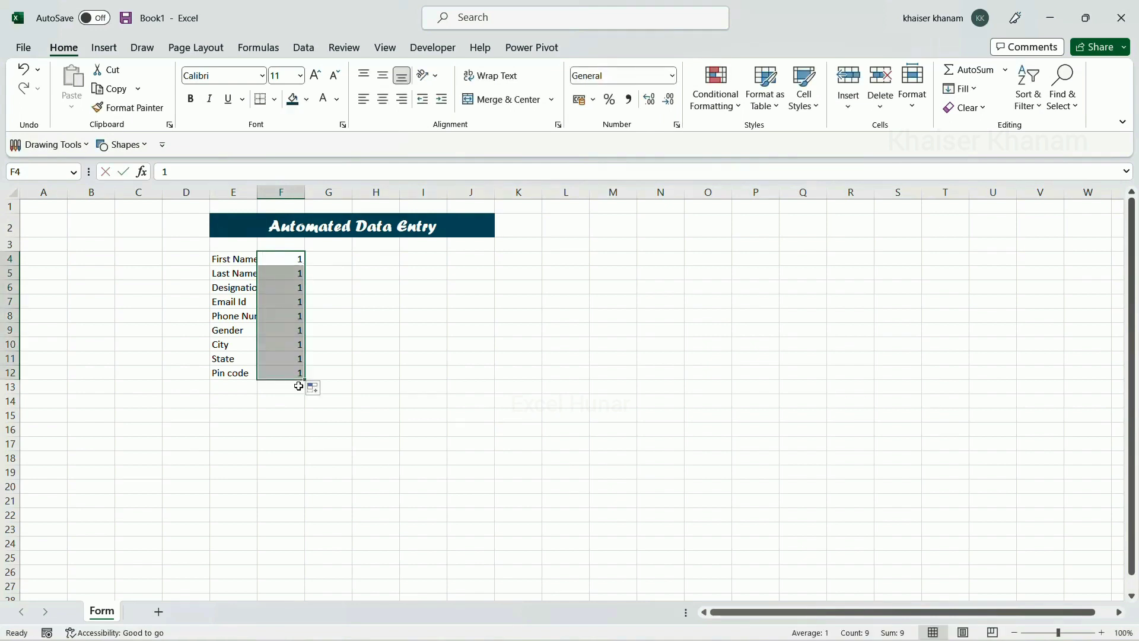
pyautogui.click(315, 393)
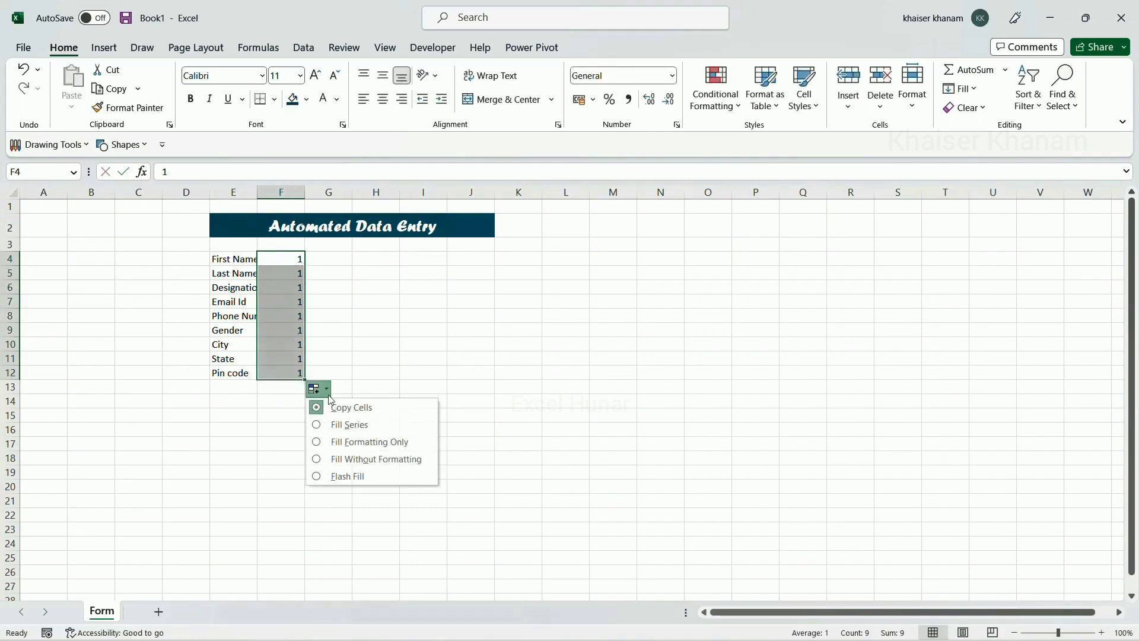
pyautogui.click(320, 425)
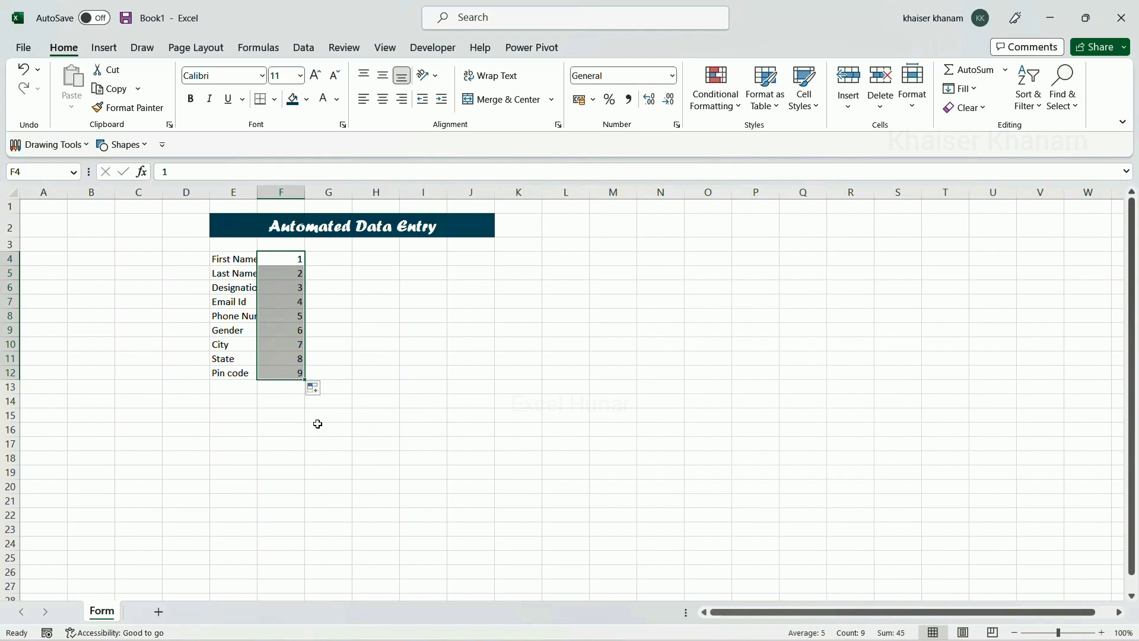
pyautogui.hotkey('ctrl', 'c')
pyautogui.click(289, 391)
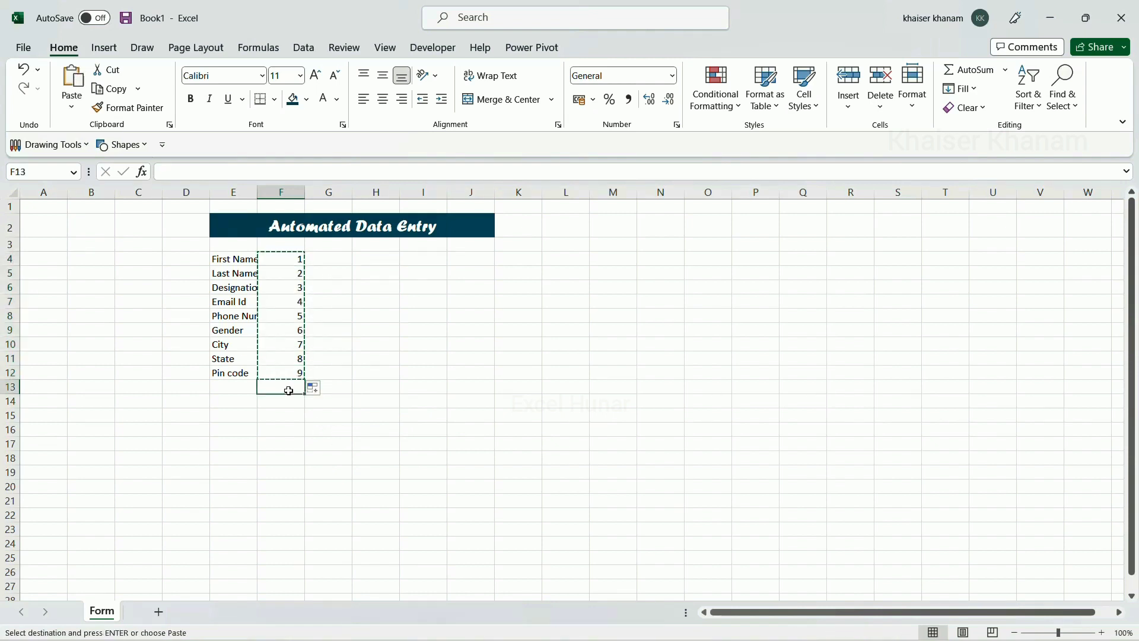
pyautogui.hotkey('ctrl', 'v')
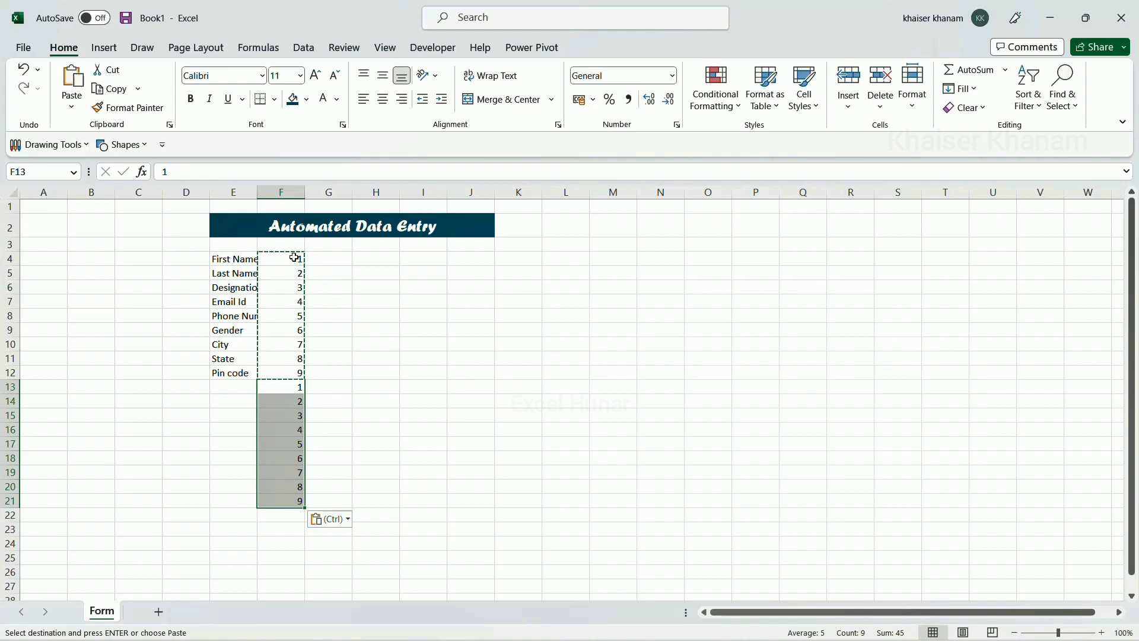
# Sort the helper numbers ascending with expanded selection, spacing the labels onto alternate rows
pyautogui.moveTo(294, 259); pyautogui.dragTo(290, 497)
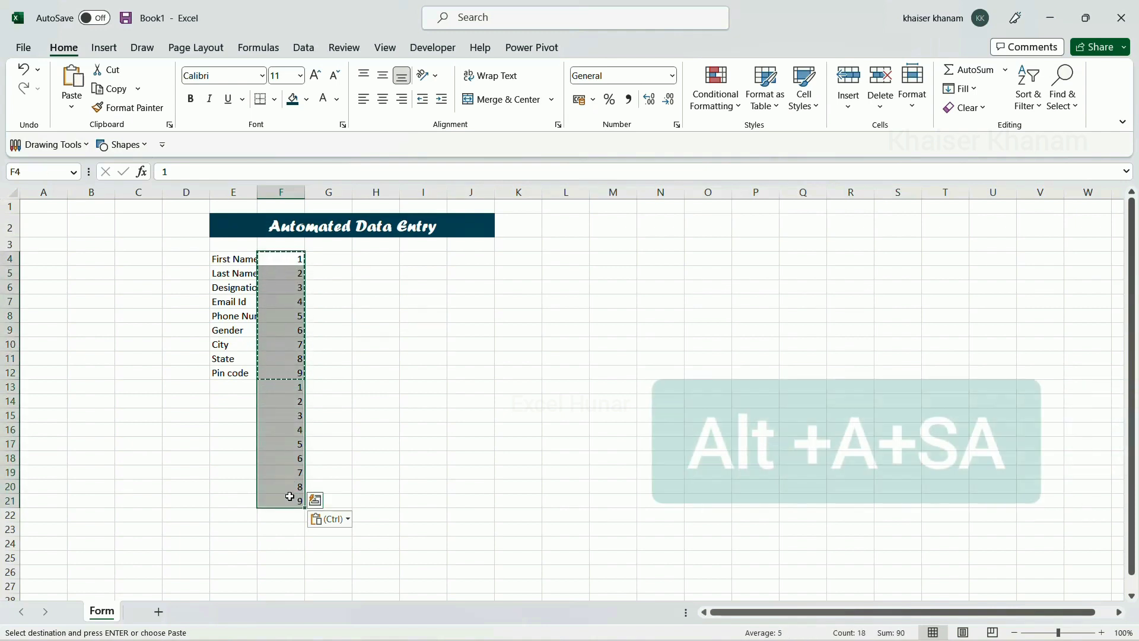
pyautogui.press('alt')
pyautogui.press('a')
pyautogui.press('s')
pyautogui.press('a')
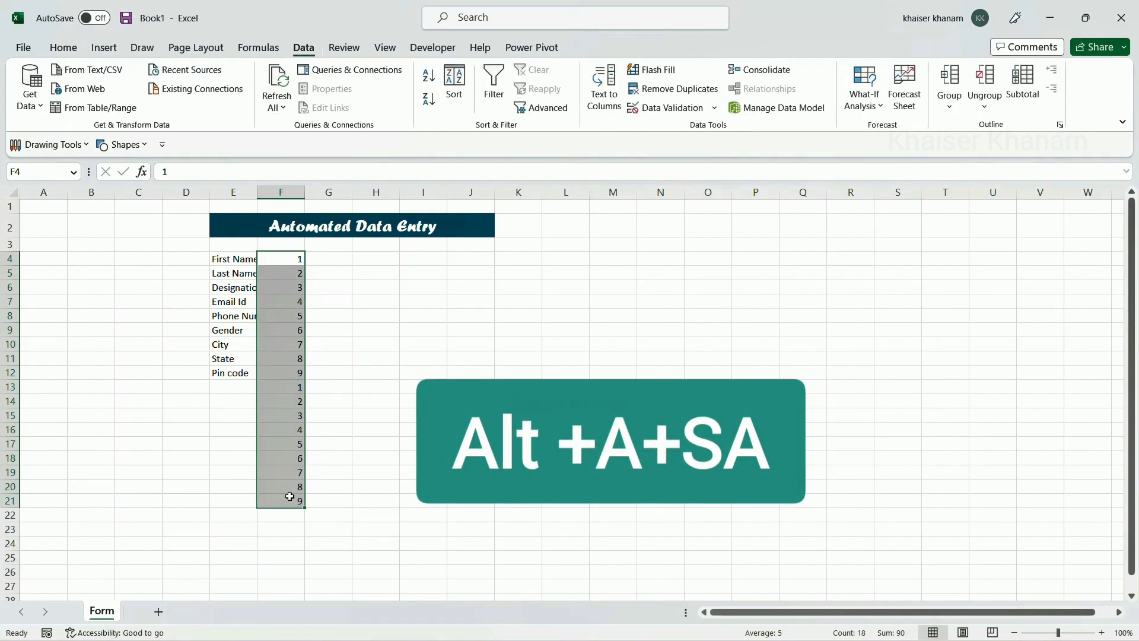
pyautogui.moveTo(655, 210); pyautogui.dragTo(467, 203)
pyautogui.click(575, 311)
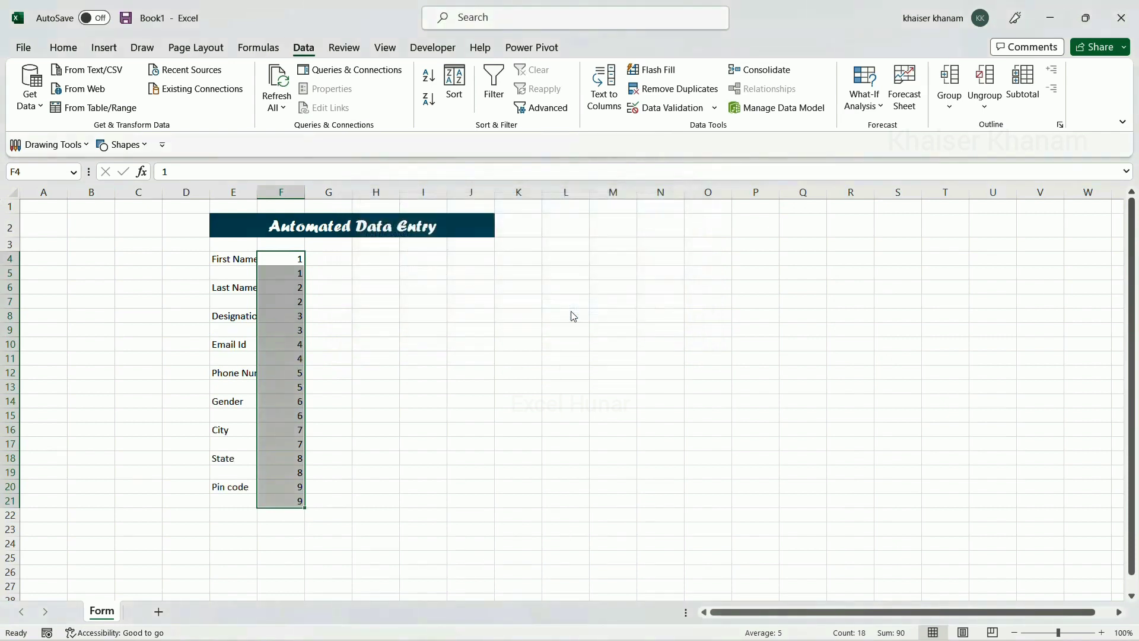
# Delete the helper numbers from column F
pyautogui.click(370, 472)
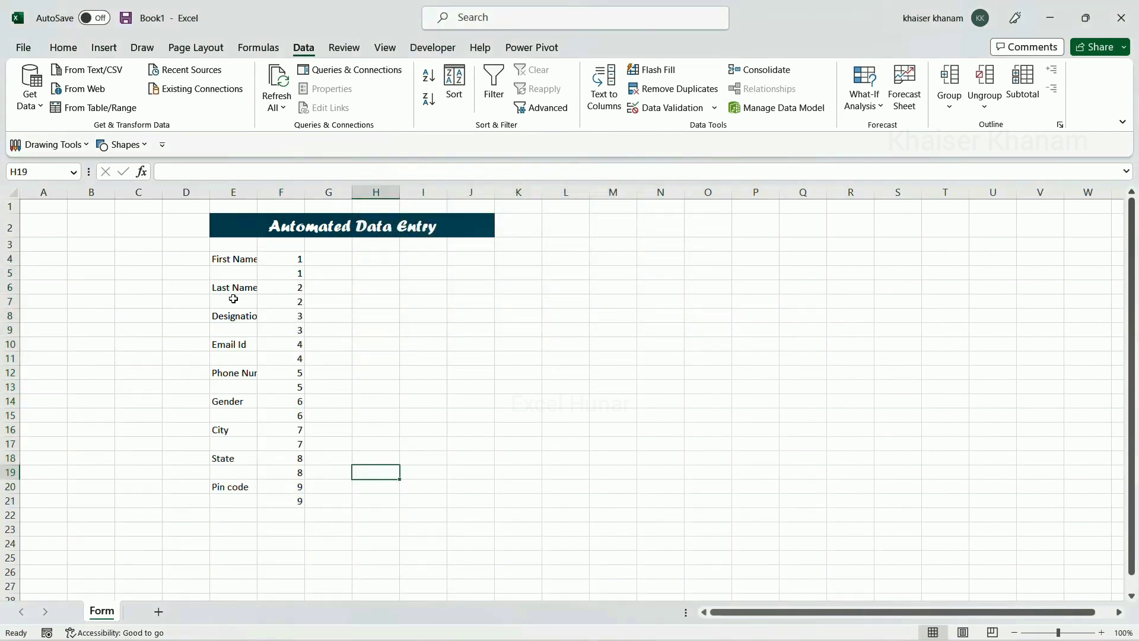
pyautogui.moveTo(296, 258); pyautogui.dragTo(284, 503)
pyautogui.press('Delete')
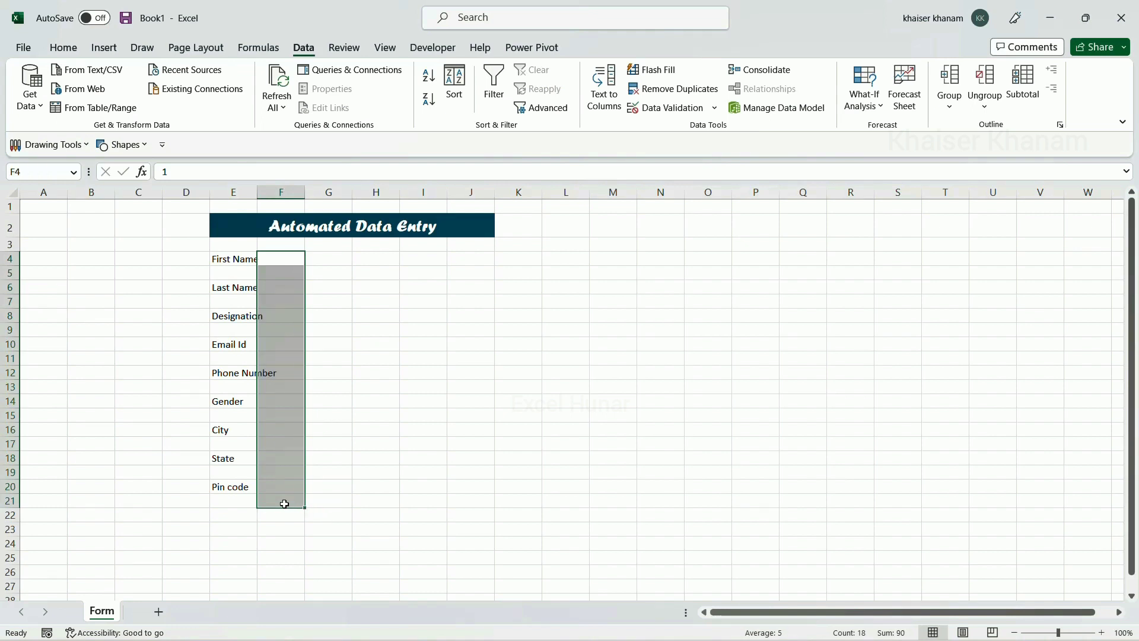
pyautogui.click(363, 467)
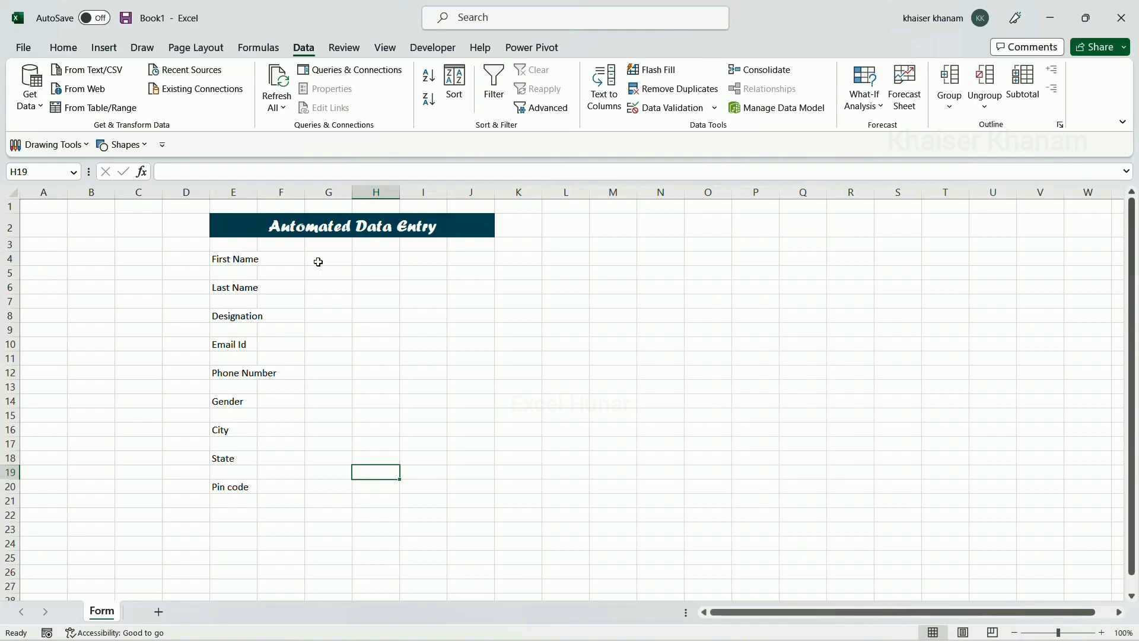
# Merge G:J in rows 4, 6, 8, 10, 12, 16, 18 and 20 into wide input cells
pyautogui.moveTo(318, 261); pyautogui.dragTo(457, 254)
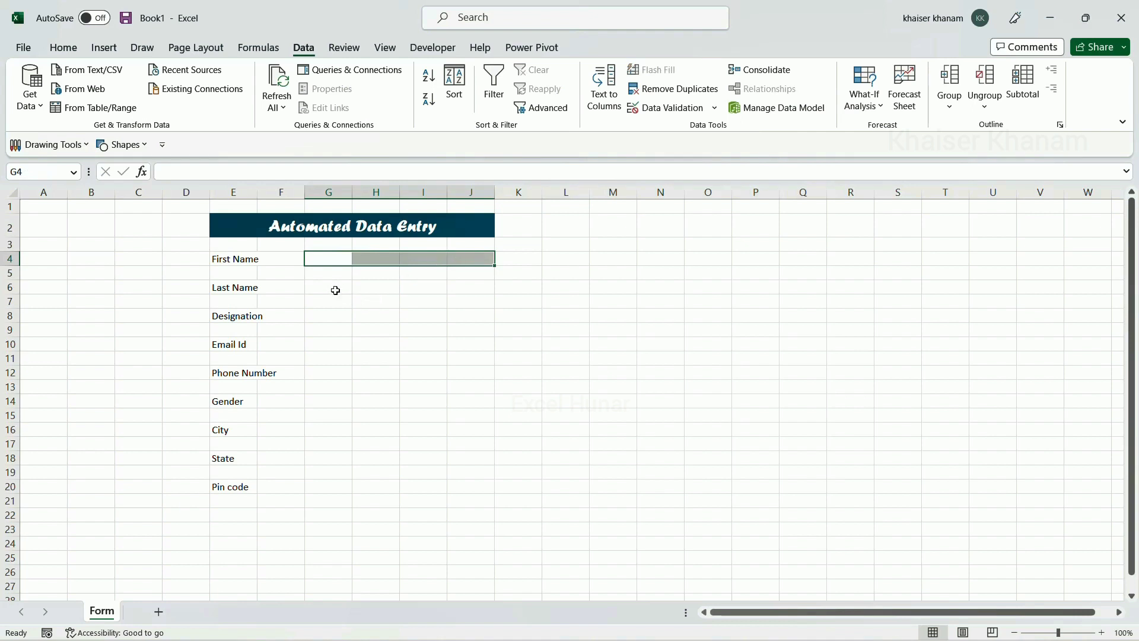
pyautogui.moveTo(335, 290); pyautogui.dragTo(465, 288)
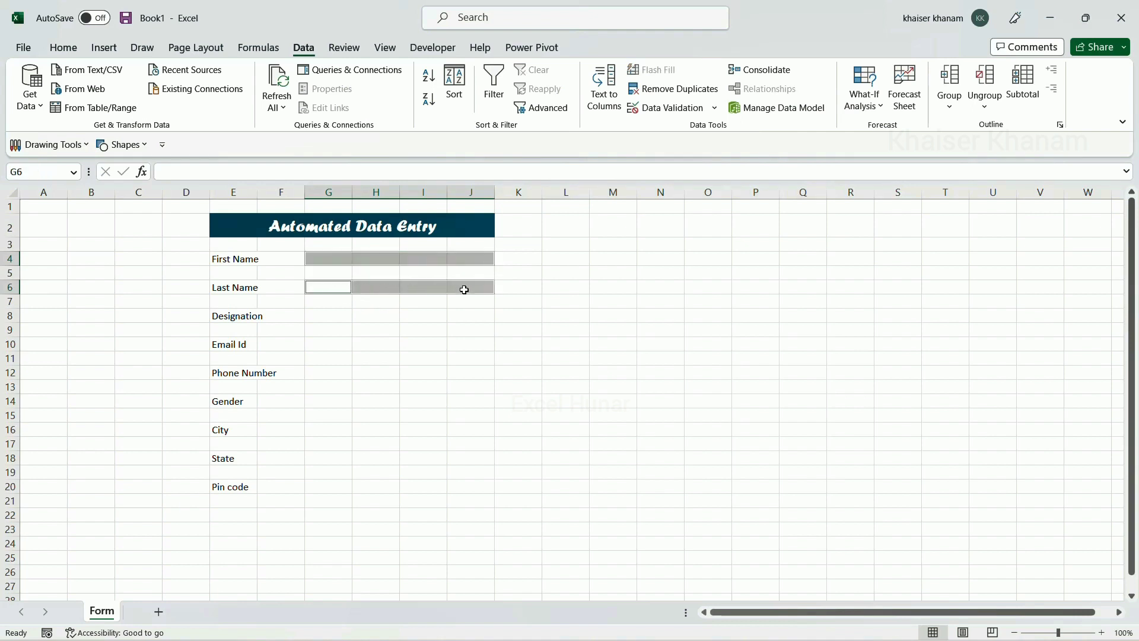
pyautogui.moveTo(327, 313); pyautogui.dragTo(469, 316)
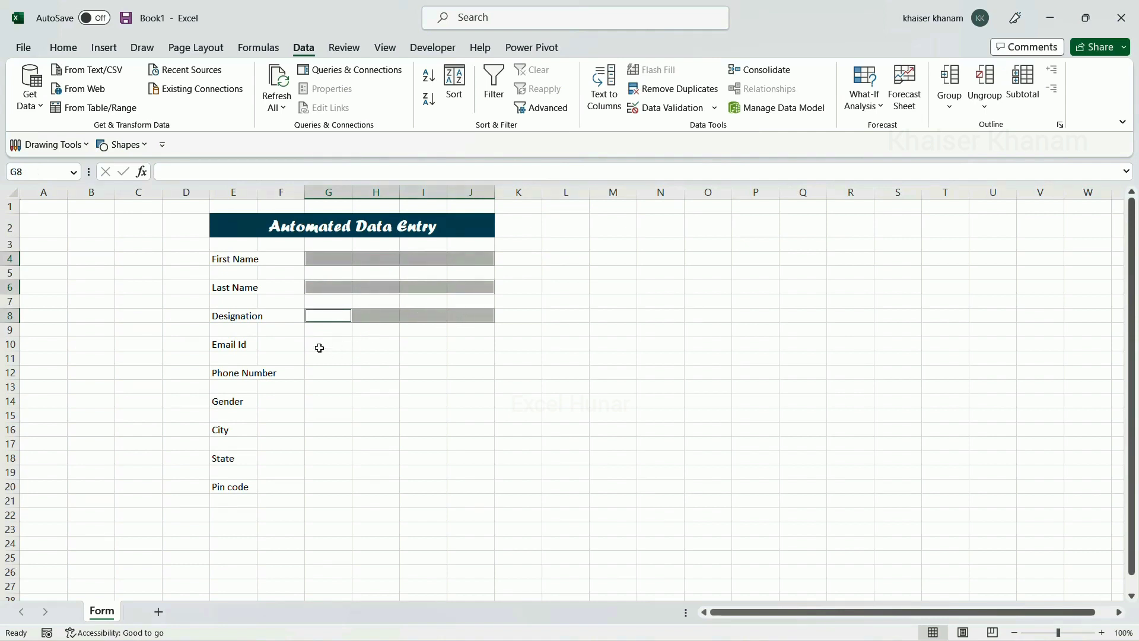
pyautogui.moveTo(318, 346); pyautogui.dragTo(466, 346)
pyautogui.moveTo(331, 372); pyautogui.dragTo(470, 372)
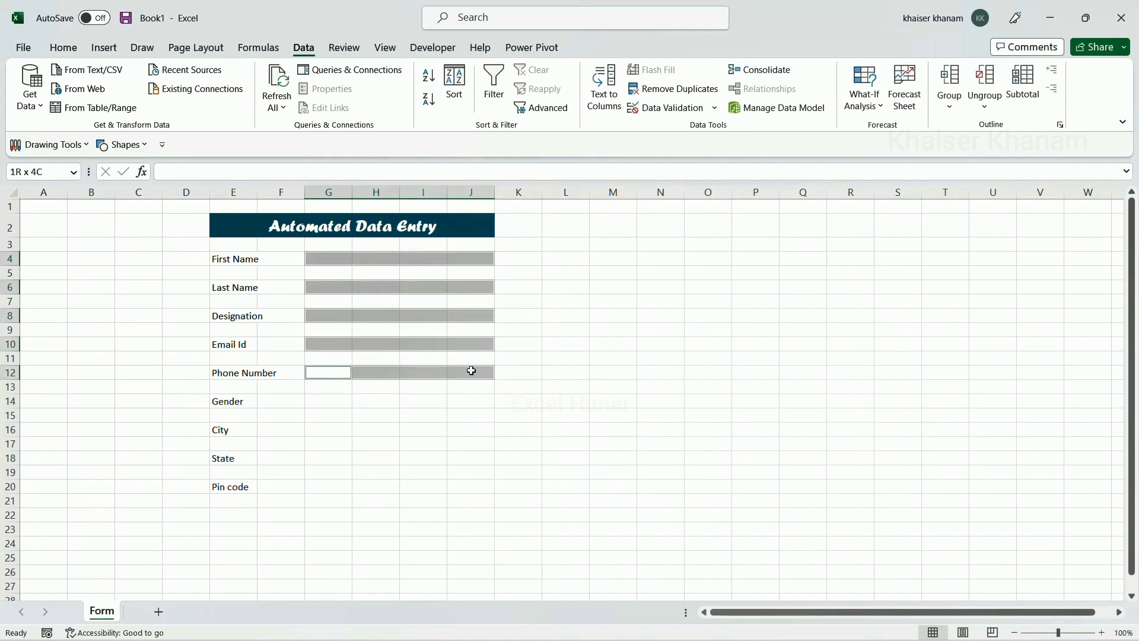
pyautogui.moveTo(323, 427); pyautogui.dragTo(466, 428)
pyautogui.moveTo(330, 463); pyautogui.dragTo(457, 458)
pyautogui.moveTo(334, 487); pyautogui.dragTo(463, 483)
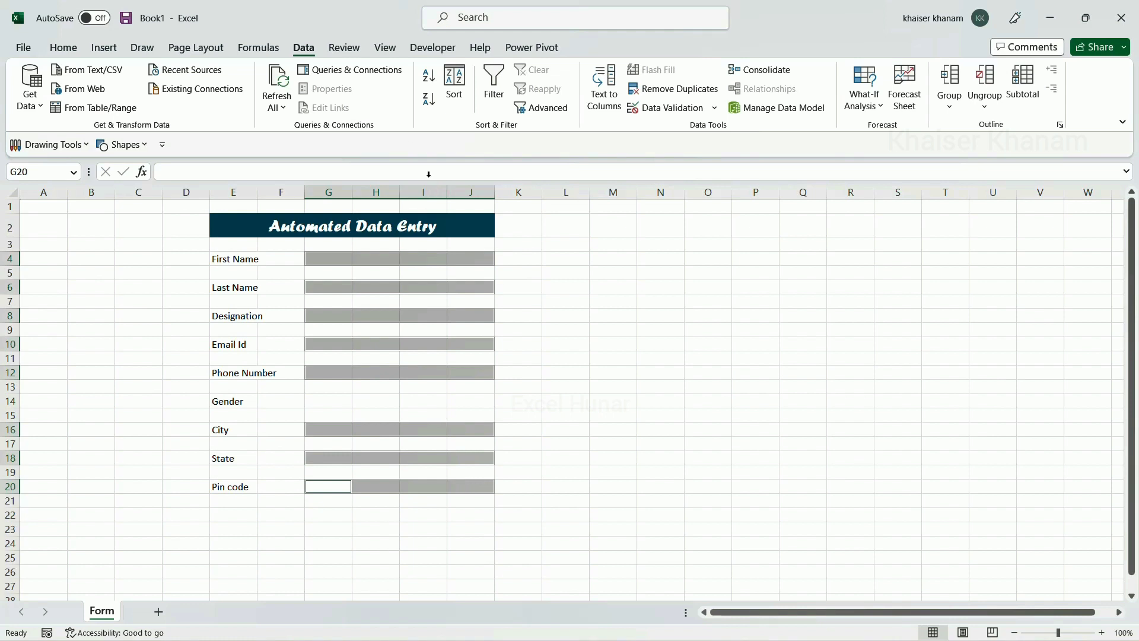
pyautogui.click(70, 50)
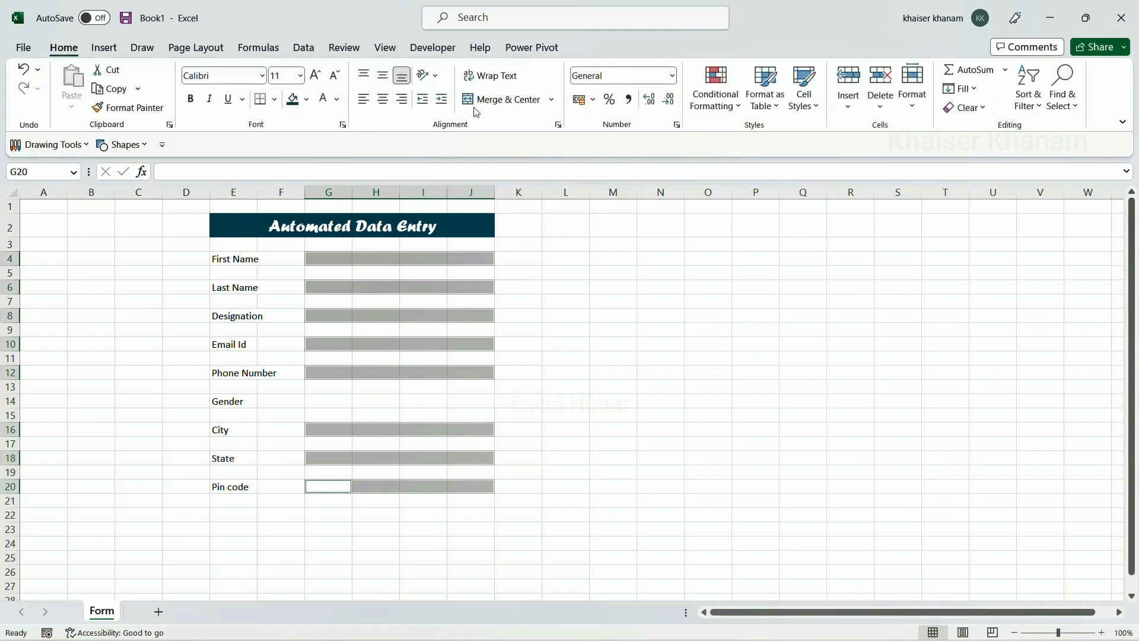
pyautogui.click(492, 106)
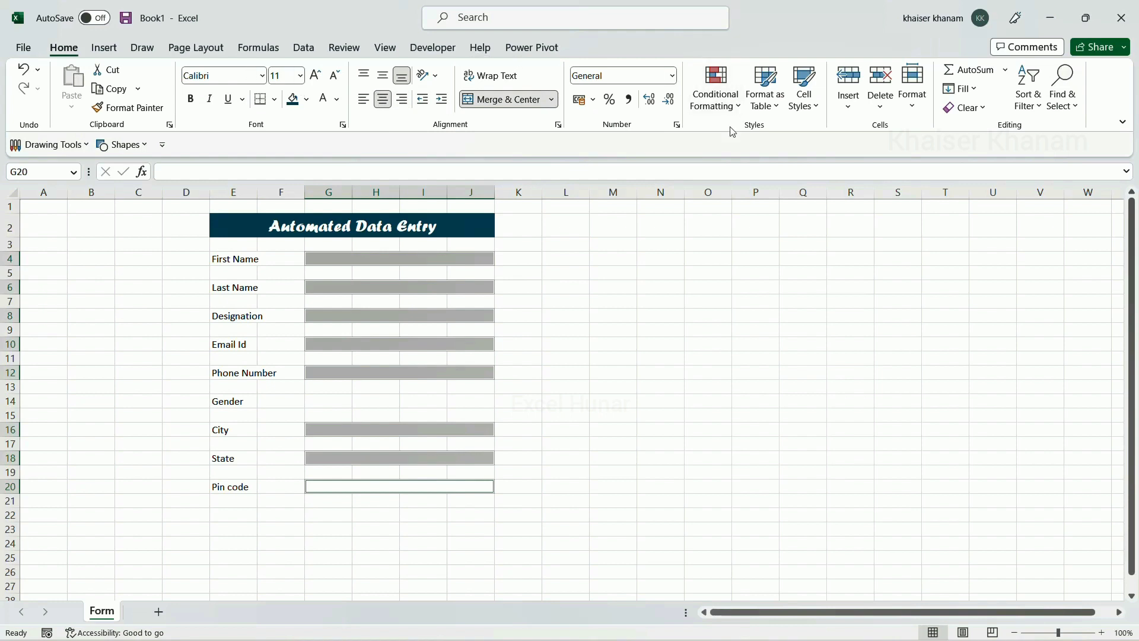
# Start a new conditional formatting rule that targets blank cells
pyautogui.click(740, 112)
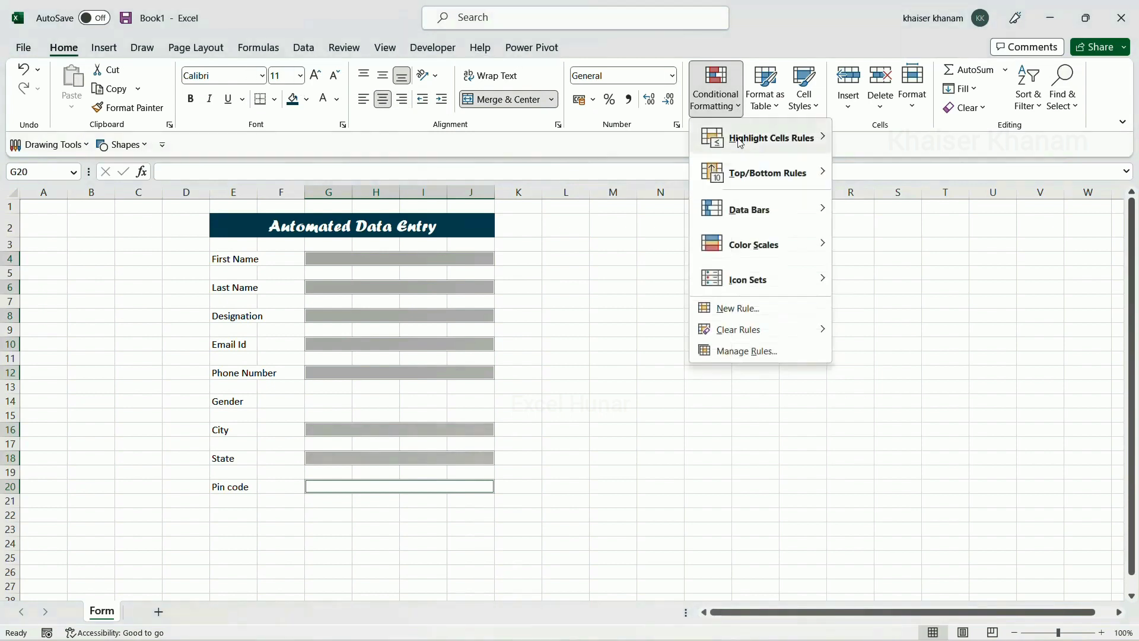
pyautogui.moveTo(740, 143)
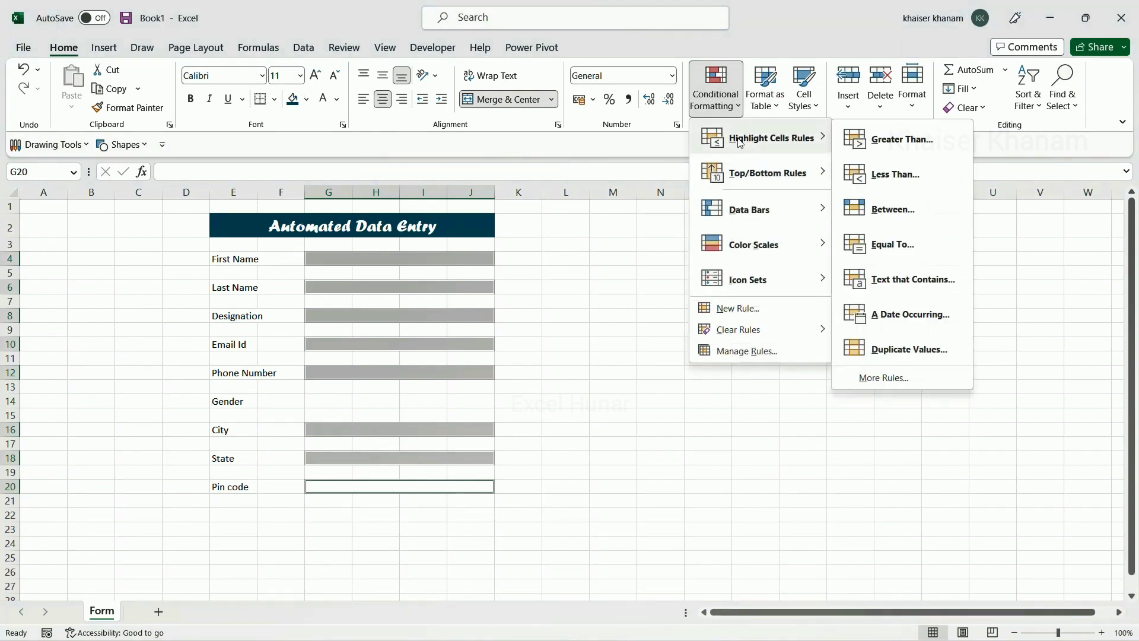
pyautogui.click(897, 378)
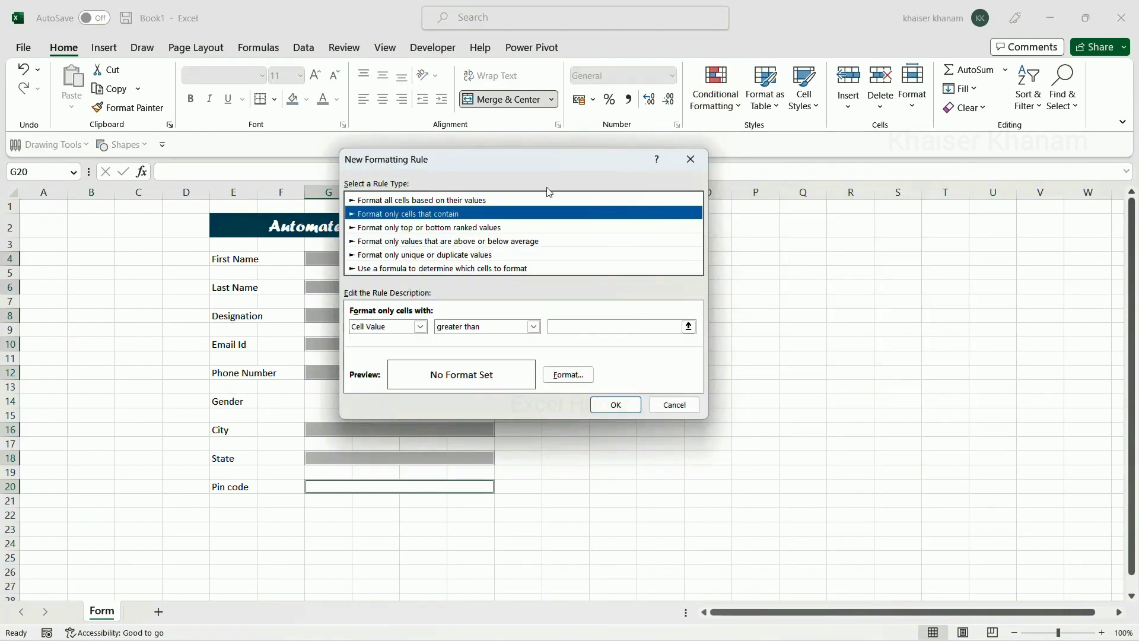
pyautogui.moveTo(548, 164); pyautogui.dragTo(766, 162)
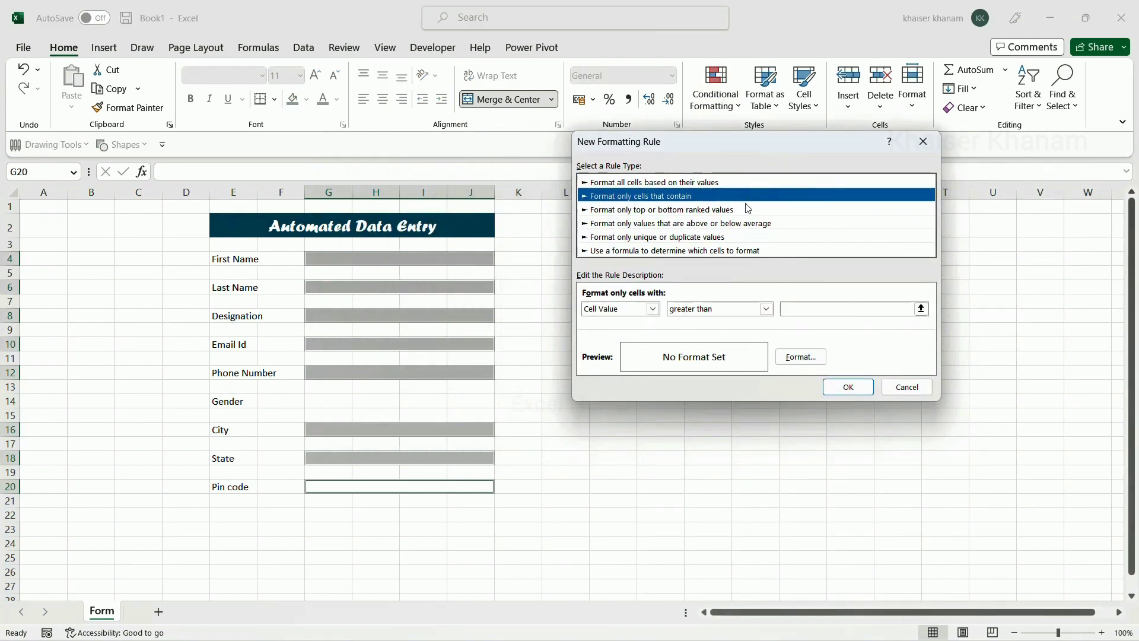
pyautogui.click(653, 309)
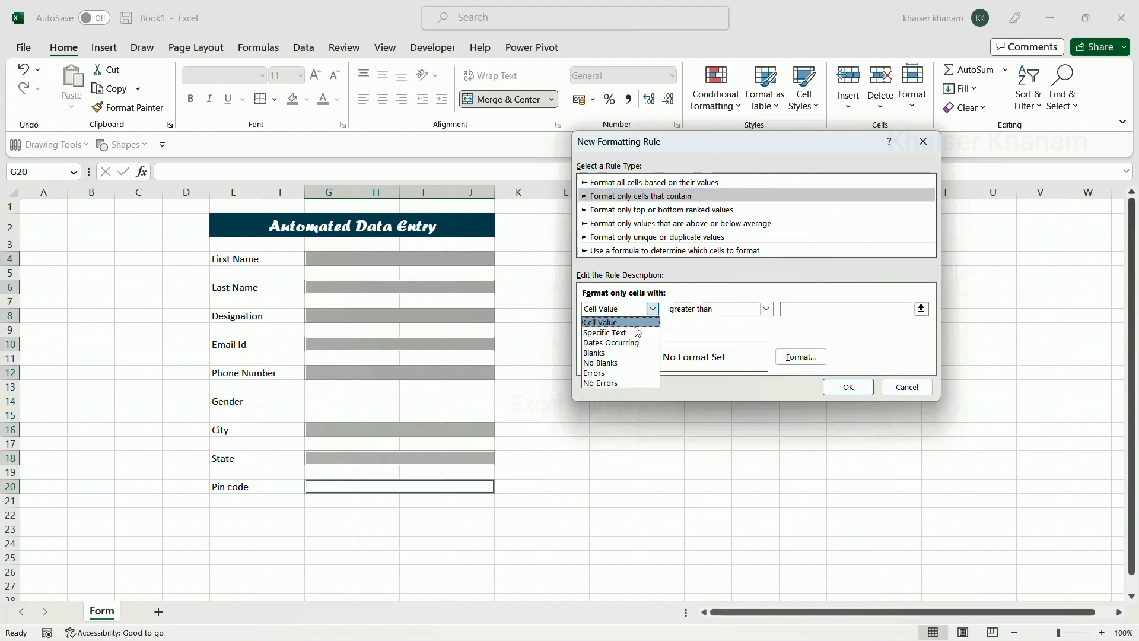
pyautogui.click(595, 353)
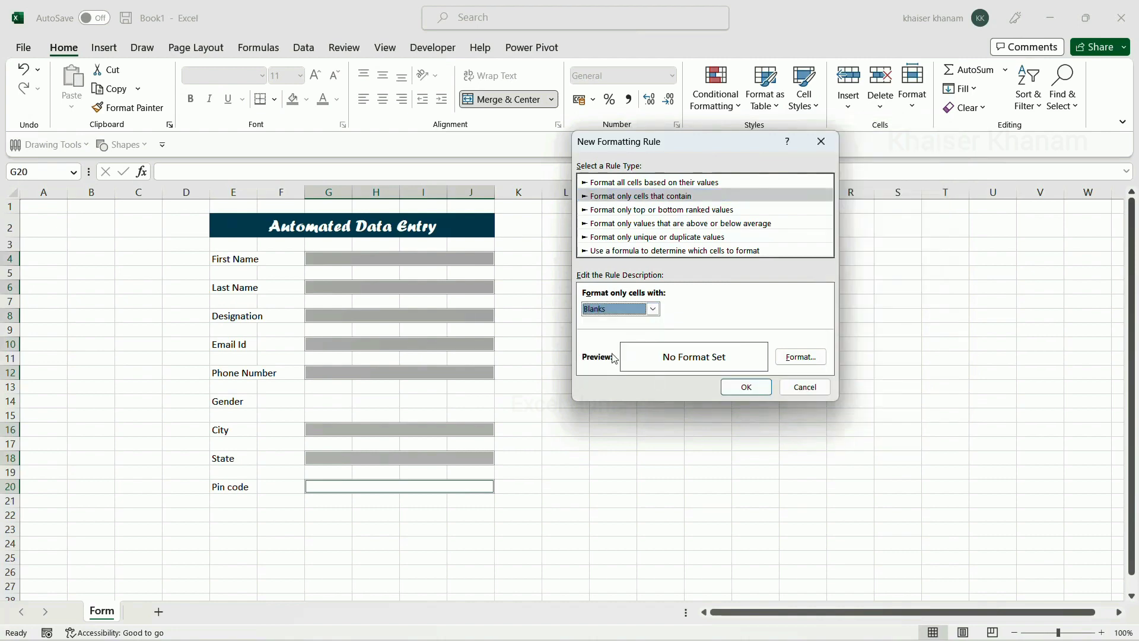
# Give the blank-cell rule a light blue fill, apply it, and type a test entry in G4
pyautogui.click(796, 363)
pyautogui.click(506, 97)
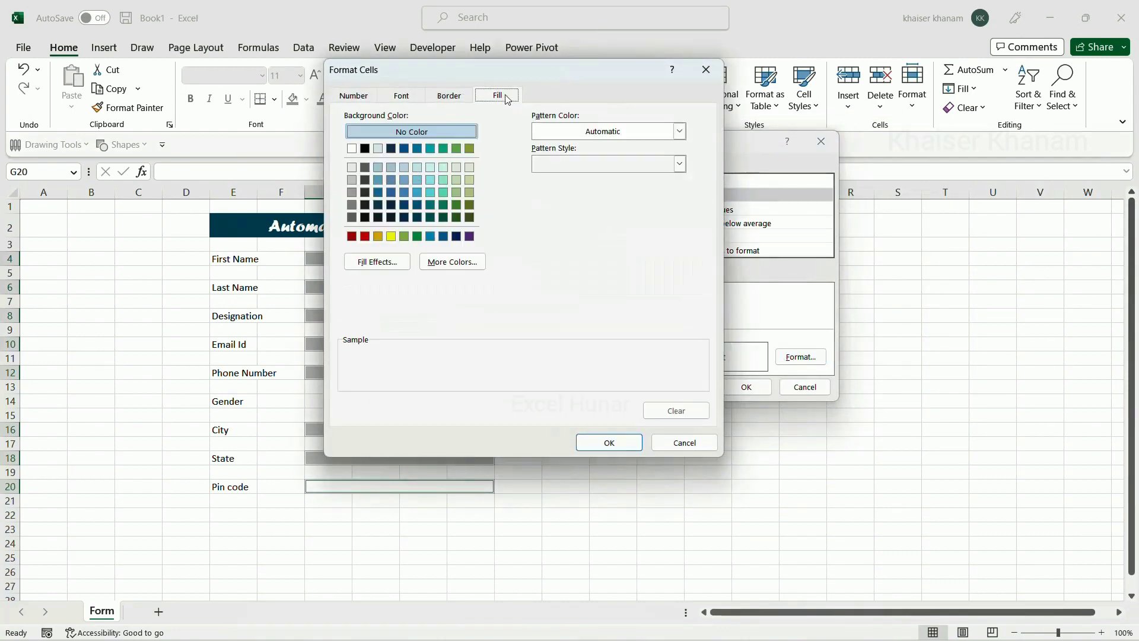
pyautogui.click(418, 169)
pyautogui.click(609, 443)
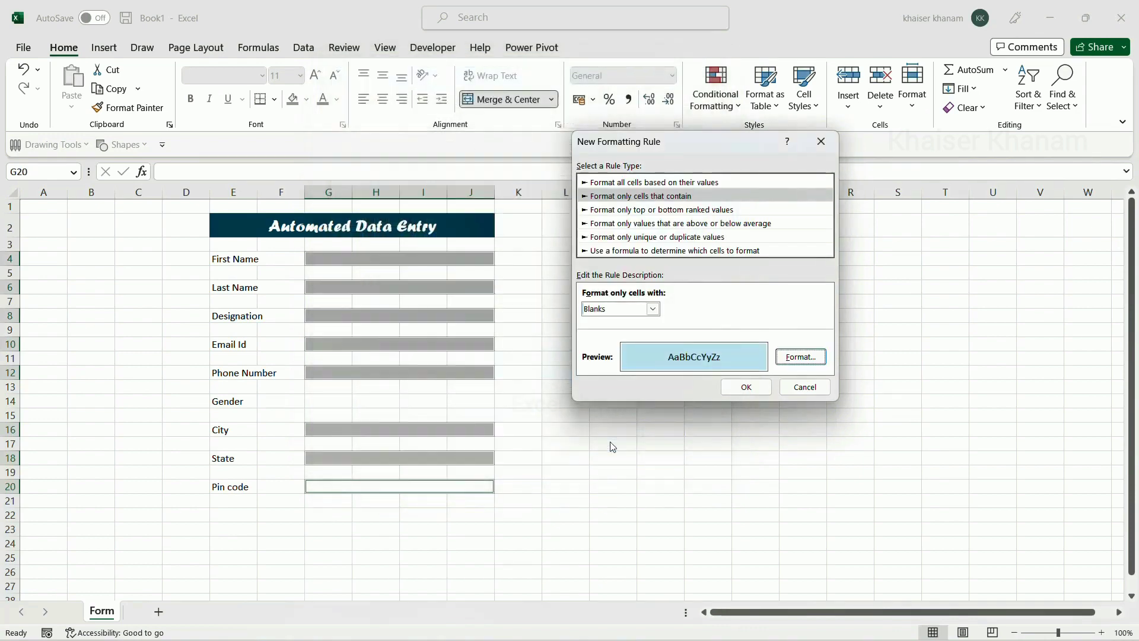
pyautogui.click(741, 389)
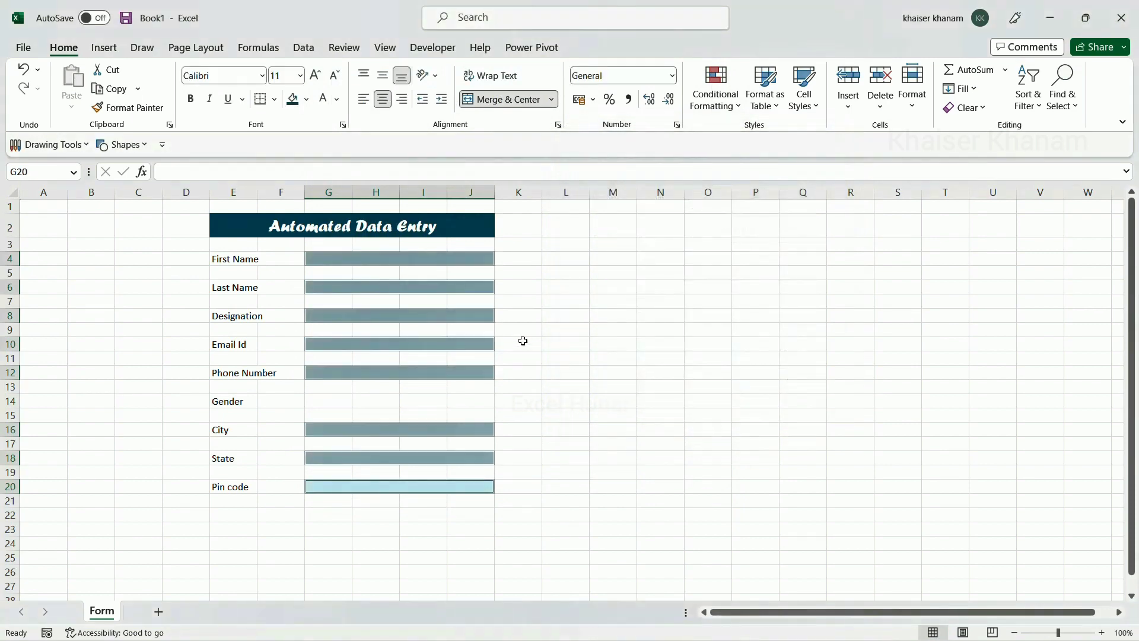
pyautogui.click(613, 358)
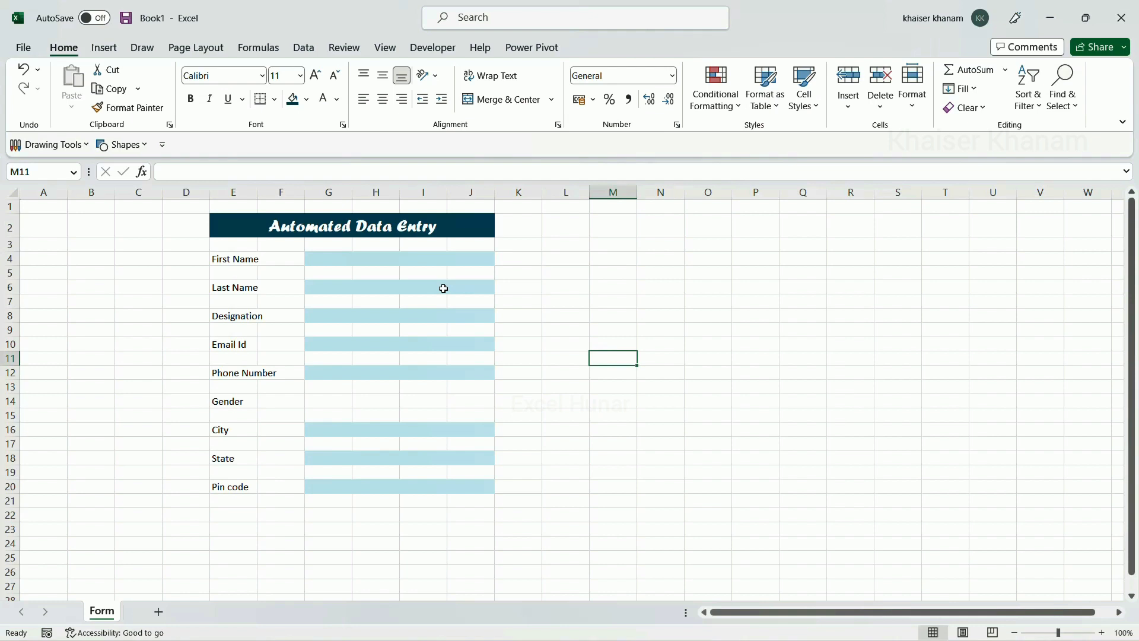
pyautogui.click(433, 258)
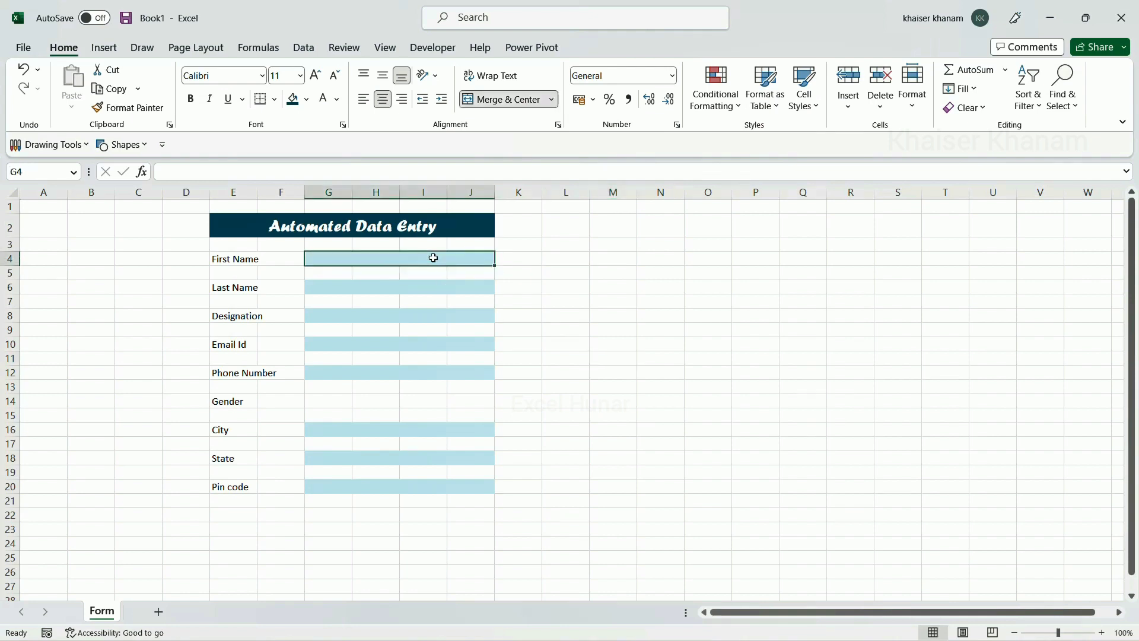
pyautogui.write('qq')
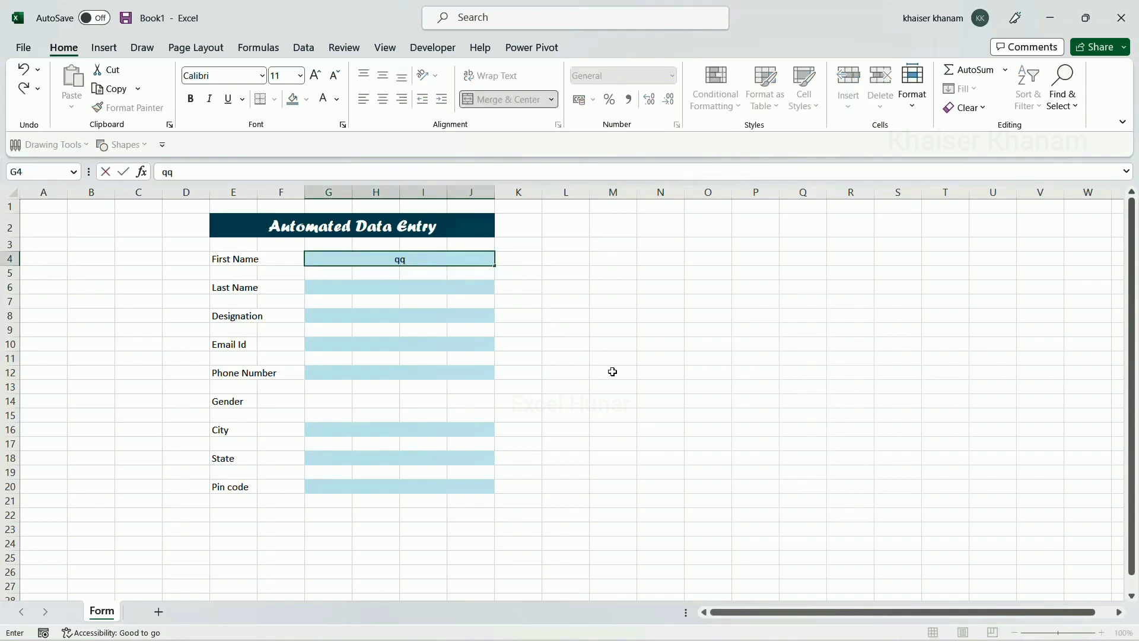
# Commit a test entry in First Name, then undo it so the field is empty
pyautogui.click(612, 371)
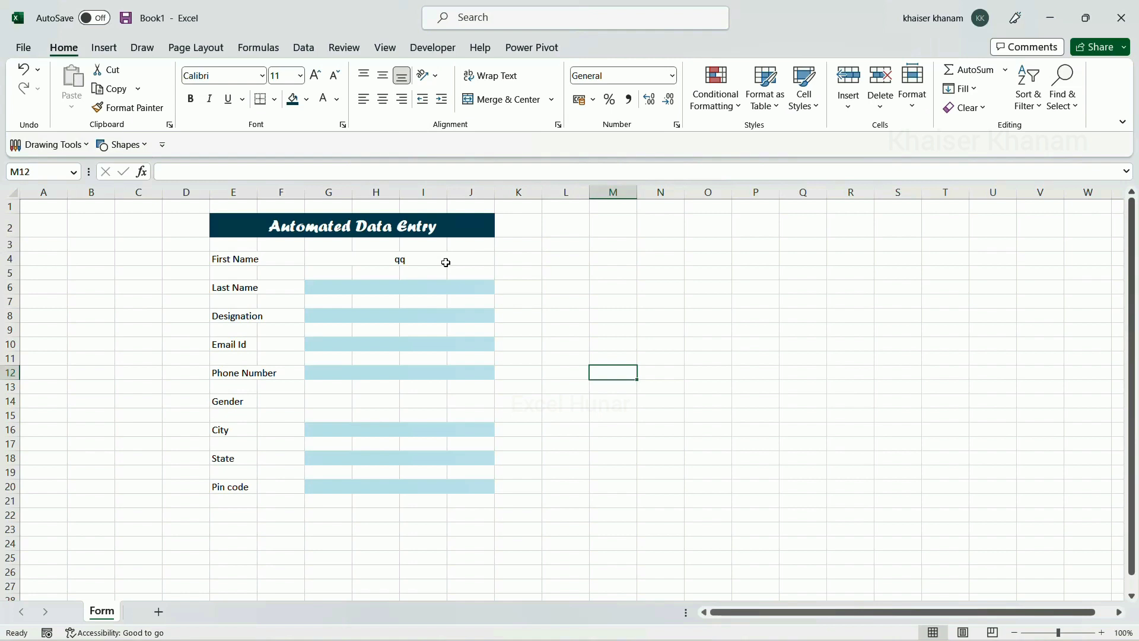
pyautogui.hotkey('ctrl', 'z')
pyautogui.click(601, 375)
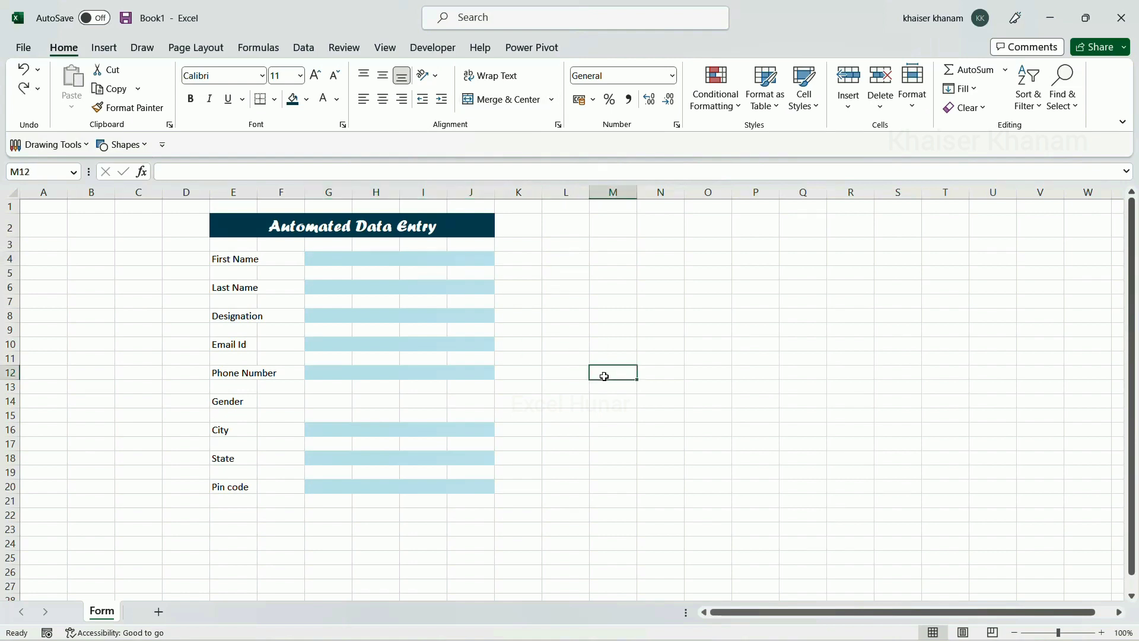
# Select the eight entry fields G4, G6, G8, G10, G12, G16, G18 and G20 together
pyautogui.click(424, 260)
pyautogui.click(421, 287)
pyautogui.click(415, 321)
pyautogui.click(416, 346)
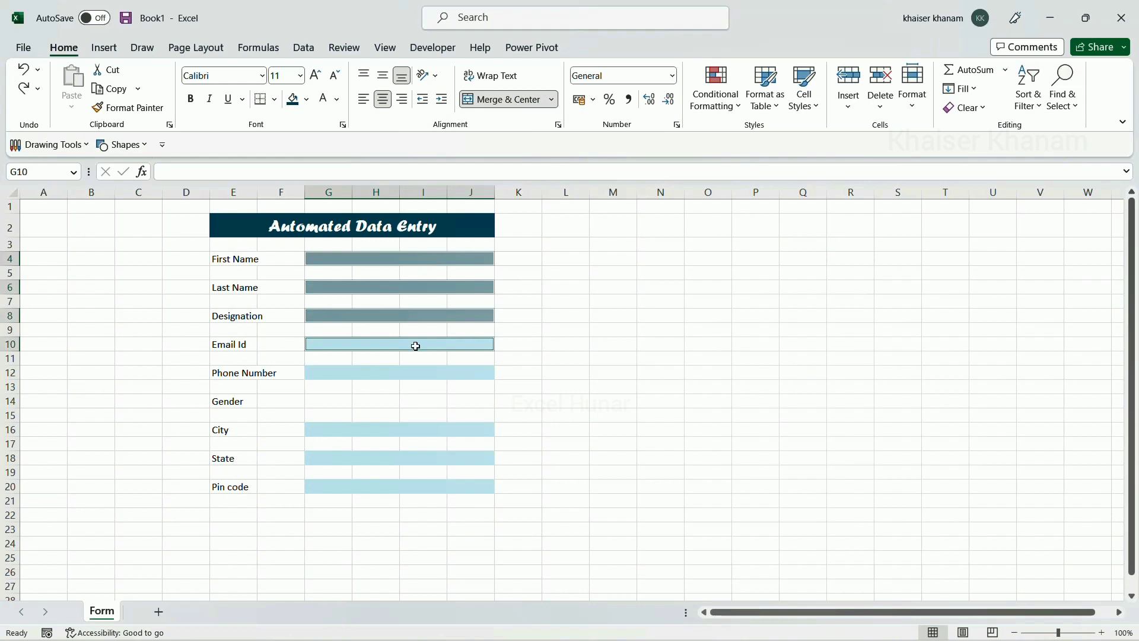
pyautogui.click(415, 371)
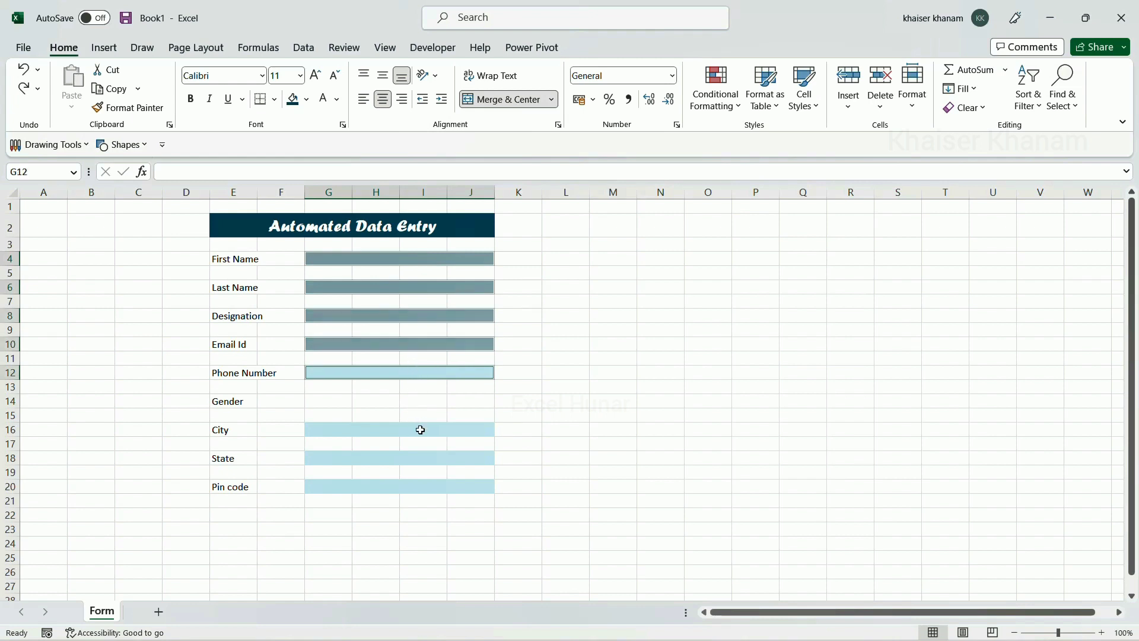
pyautogui.click(421, 429)
pyautogui.click(424, 464)
pyautogui.click(422, 486)
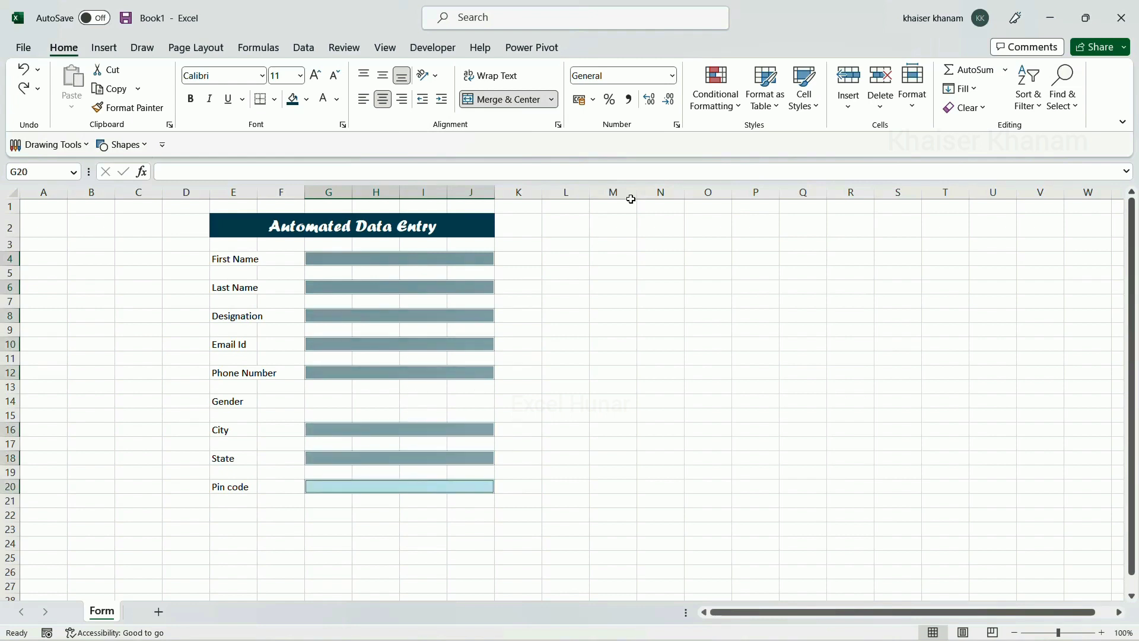
# Add a No Blanks highlight rule with a light green fill to the selected entry fields
pyautogui.click(715, 98)
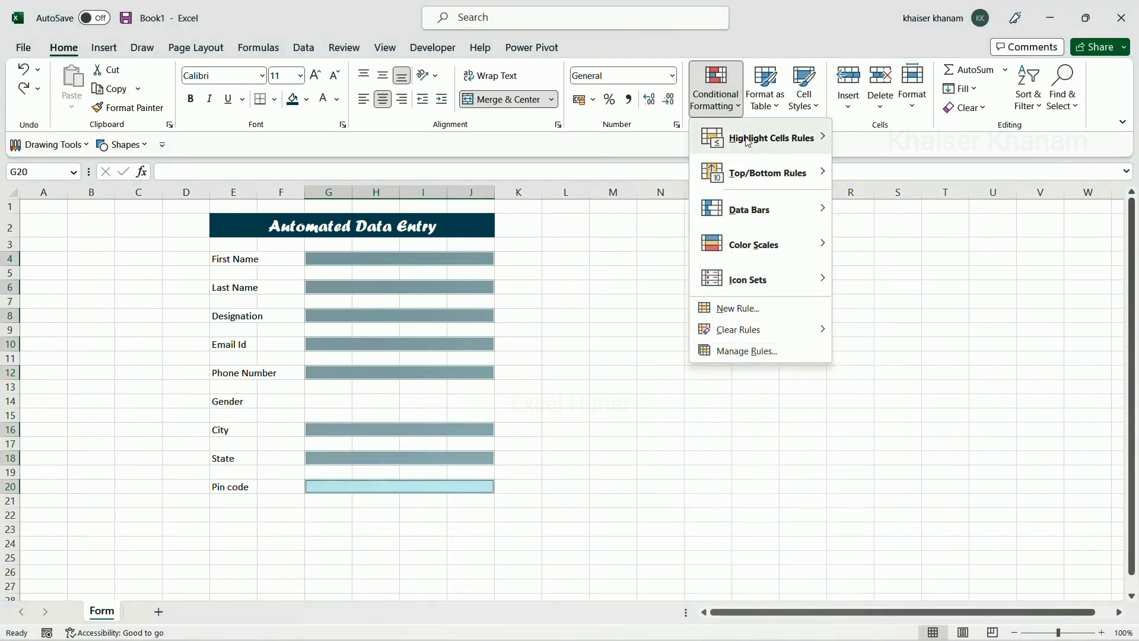
pyautogui.moveTo(748, 140)
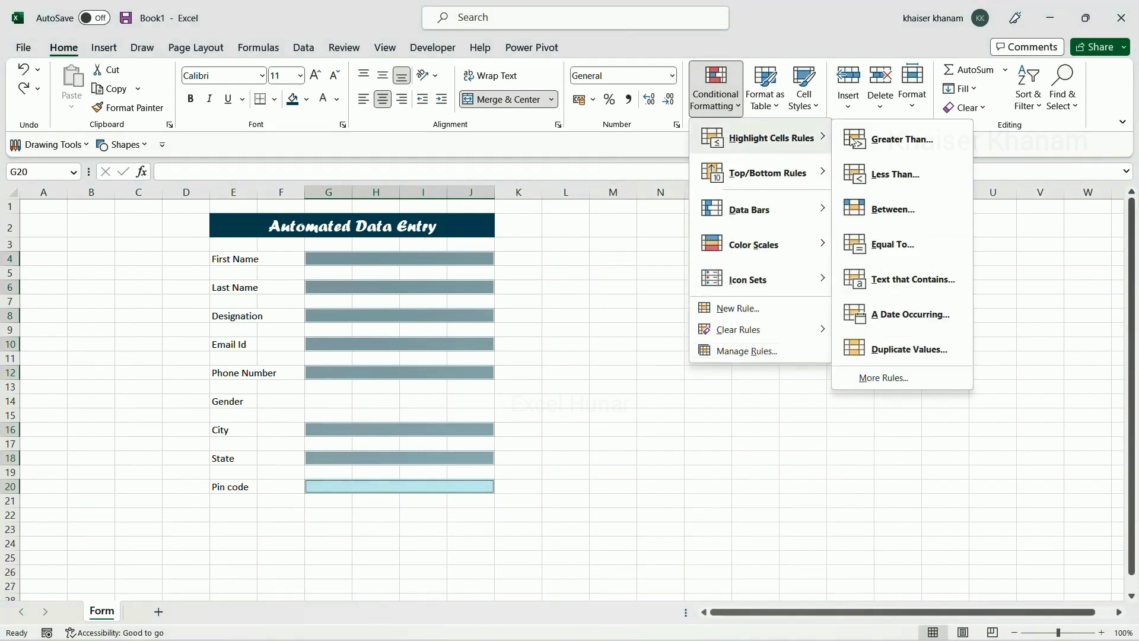
pyautogui.click(885, 378)
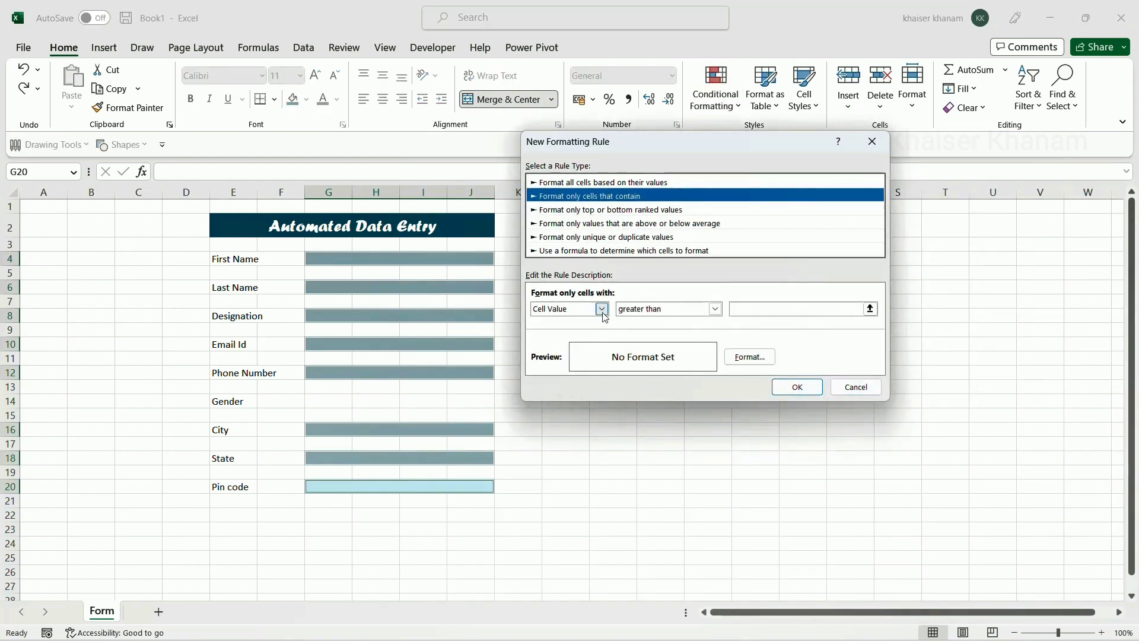
pyautogui.click(601, 309)
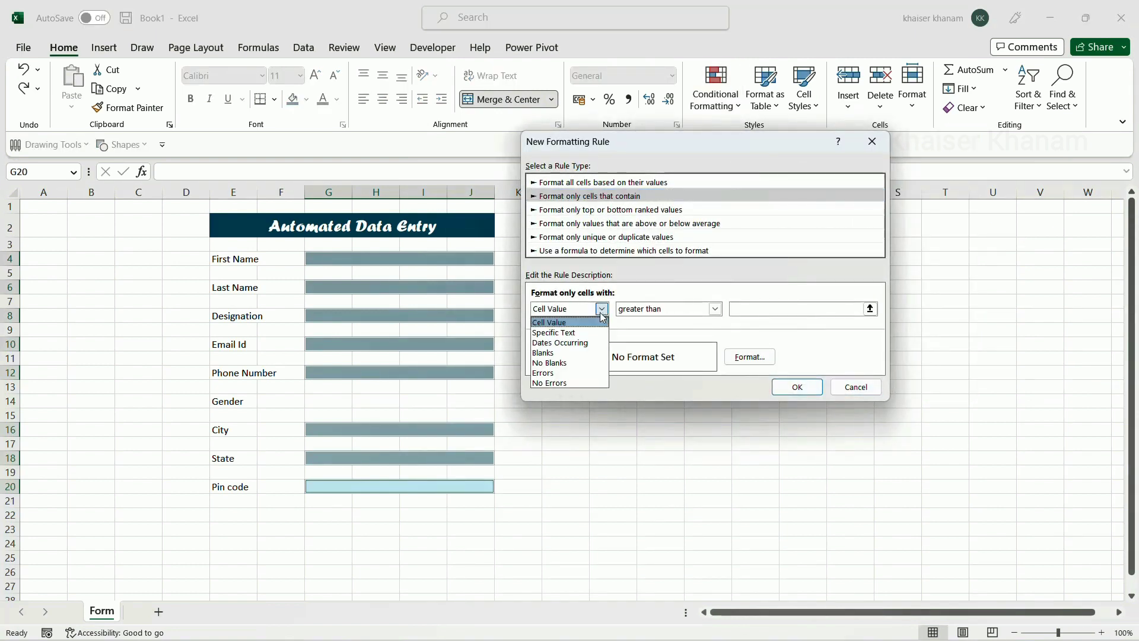
pyautogui.click(561, 363)
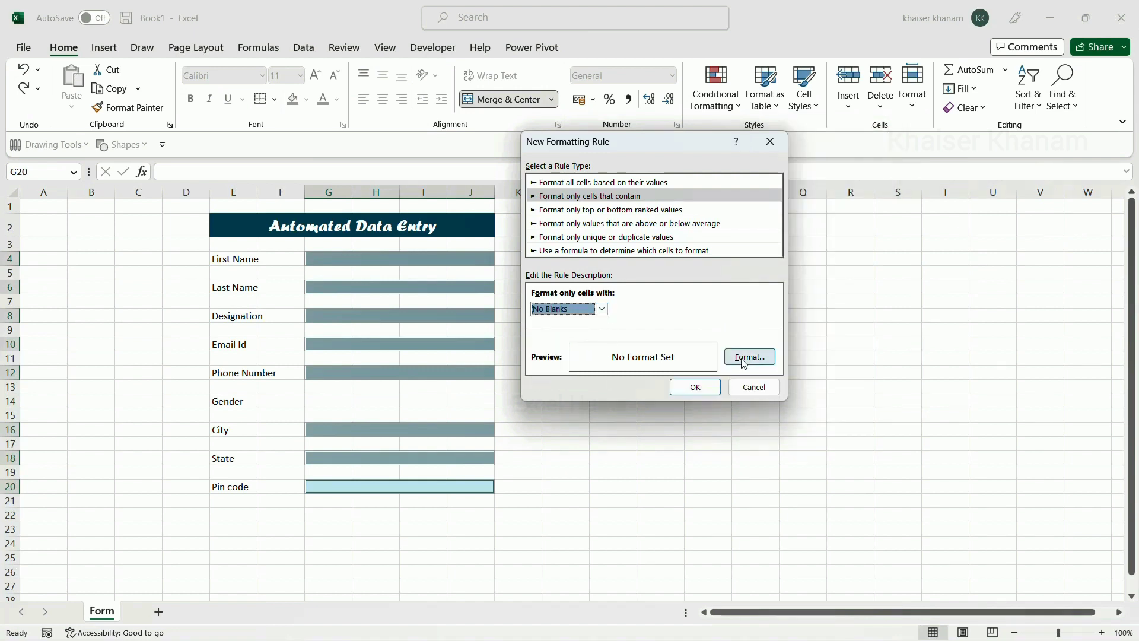
pyautogui.click(743, 357)
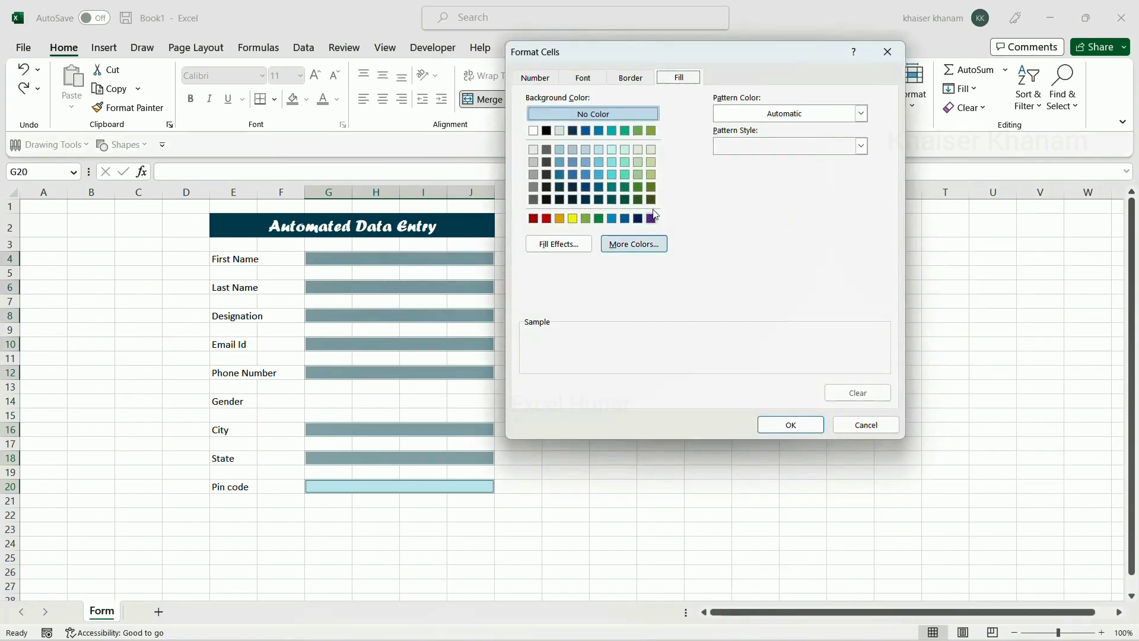
pyautogui.click(637, 150)
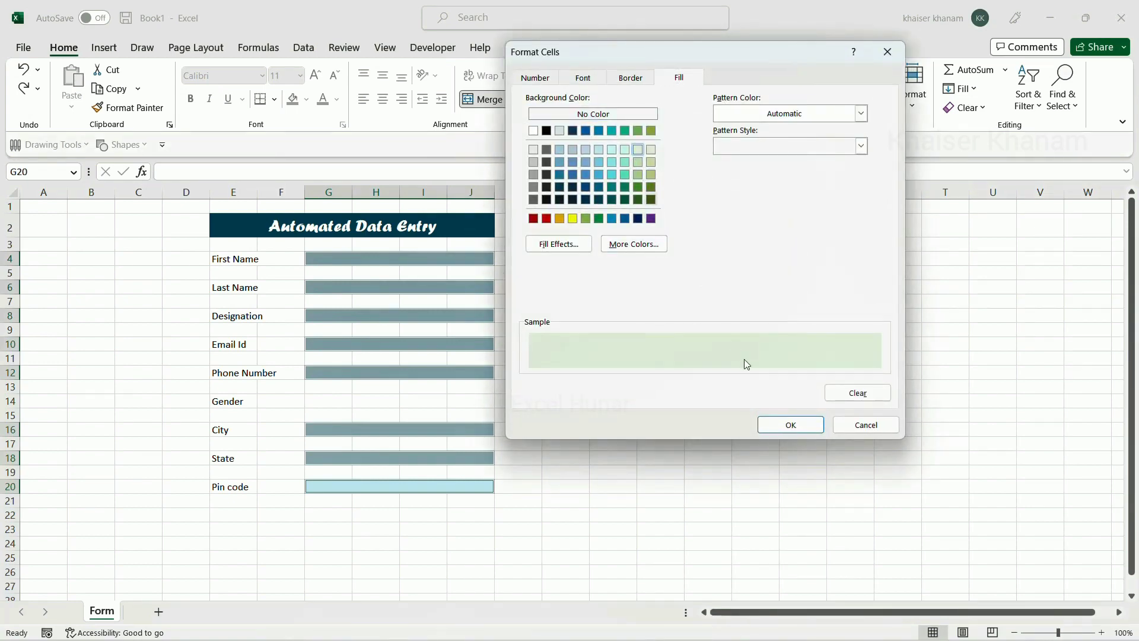
pyautogui.click(786, 426)
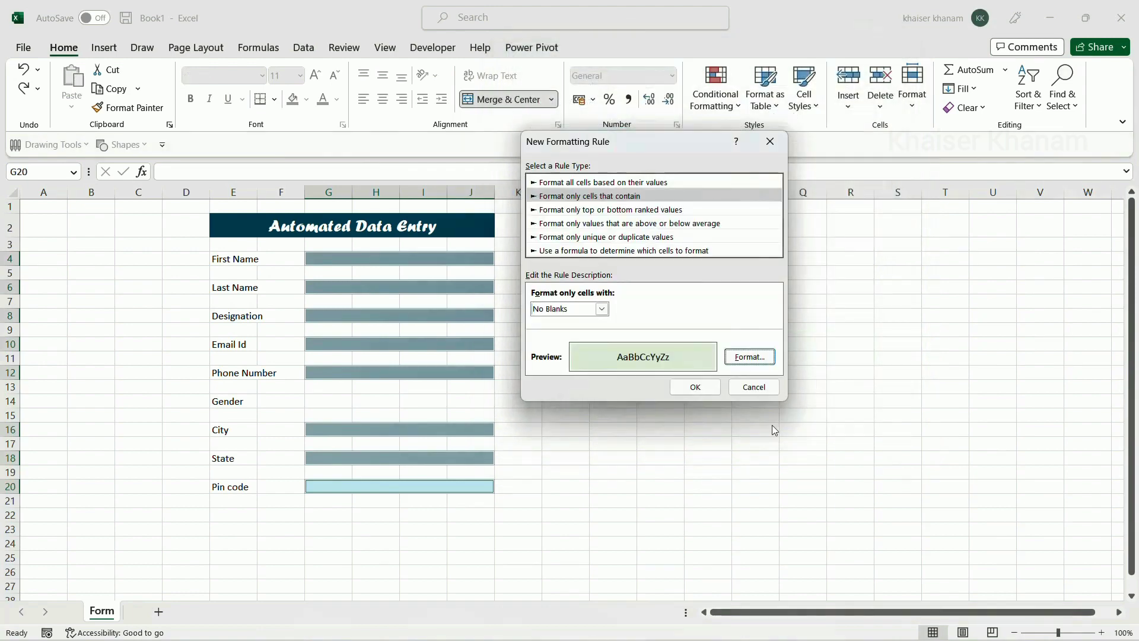
pyautogui.click(695, 388)
pyautogui.click(694, 396)
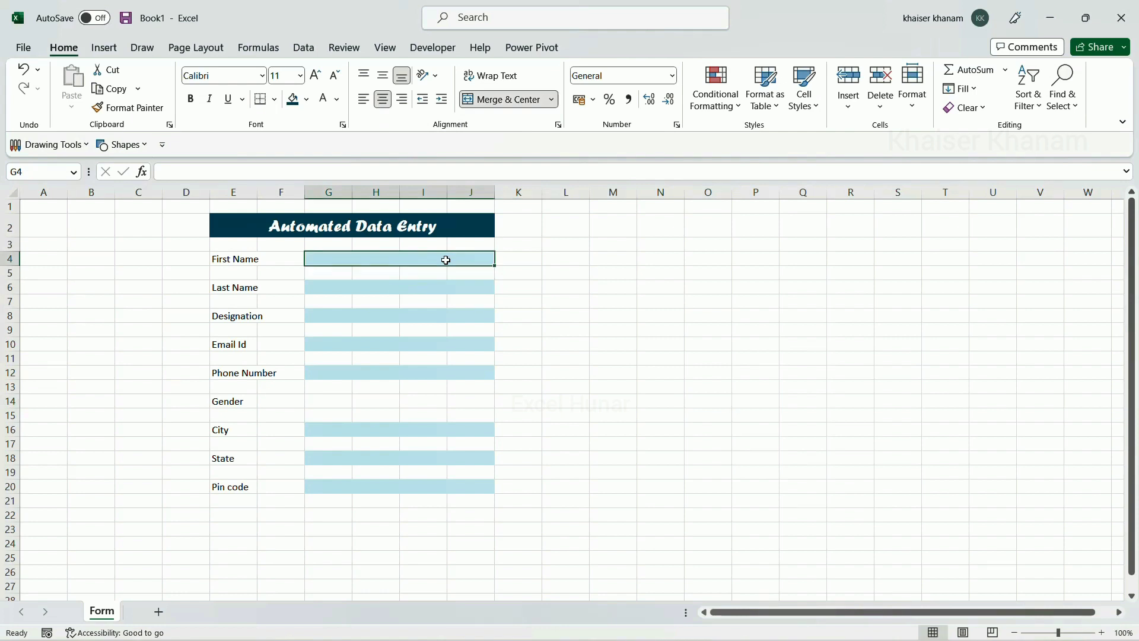
# Enter test text 'ddd' in First Name, then undo it
pyautogui.write('ddd')
pyautogui.click(593, 317)
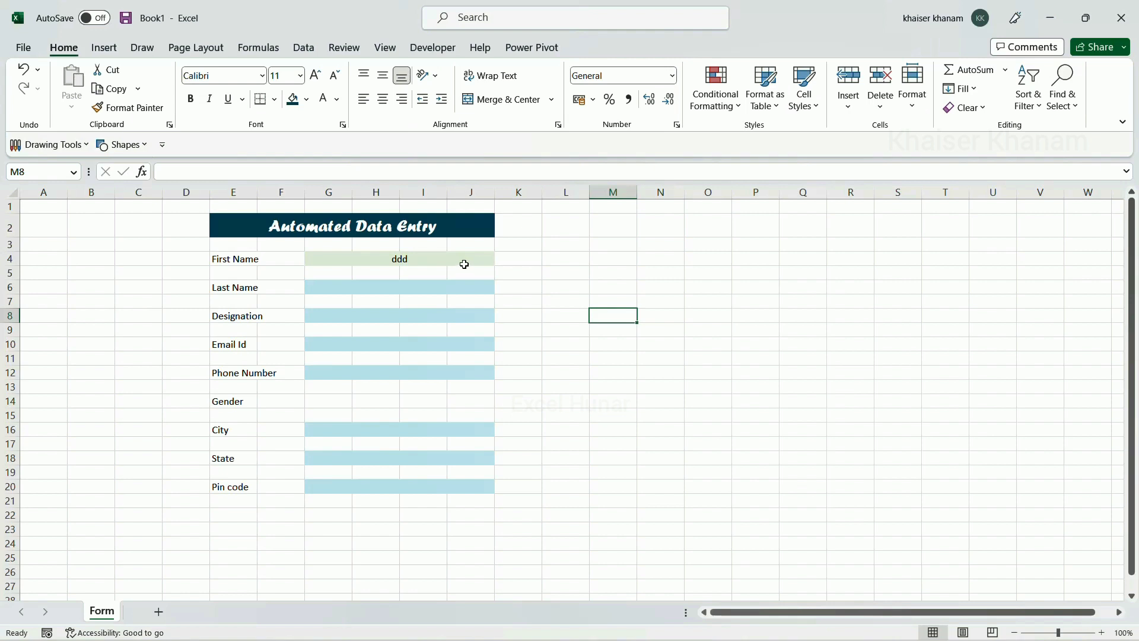
pyautogui.hotkey('ctrl', 'z')
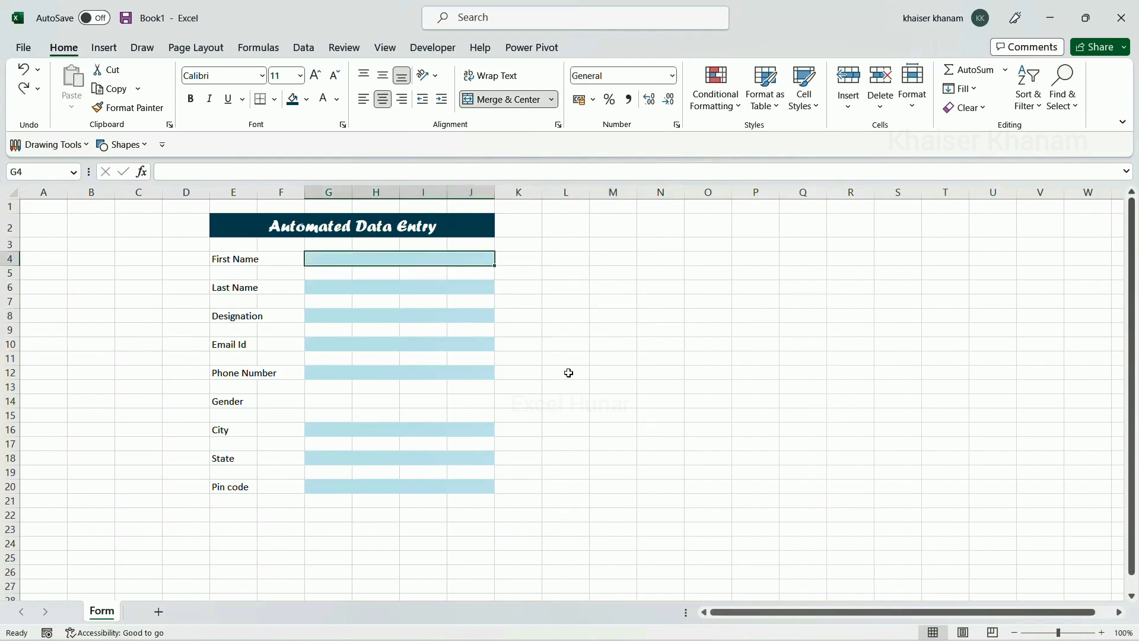
# Enter 'aa' in First Name and narrow column K beside the form to 4.33
pyautogui.click(412, 258)
pyautogui.write('aa')
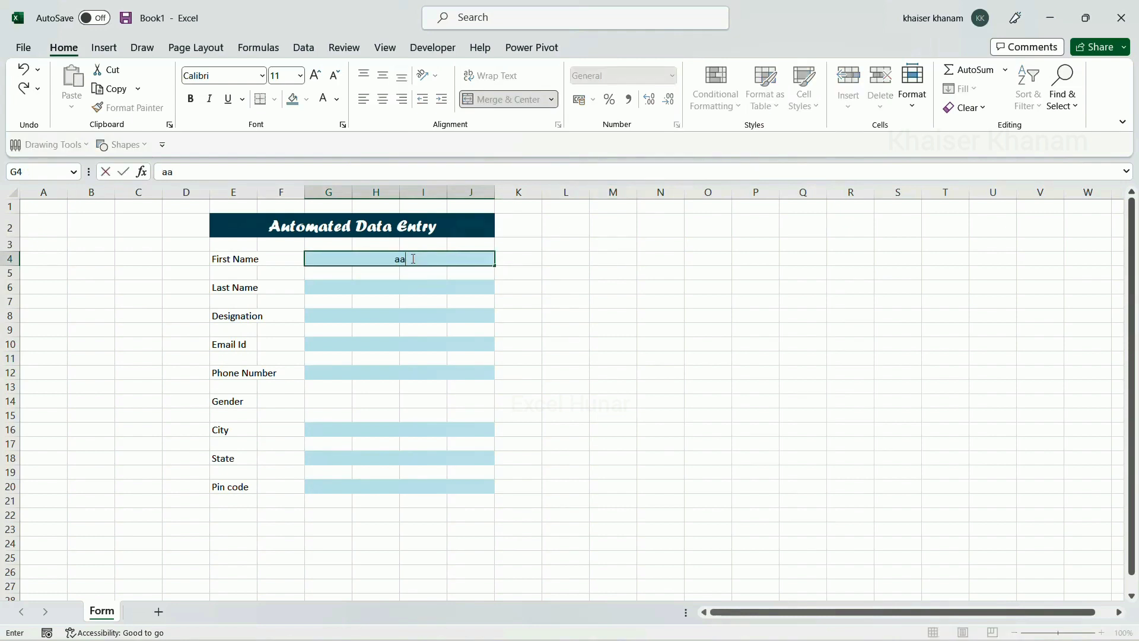
pyautogui.click(521, 262)
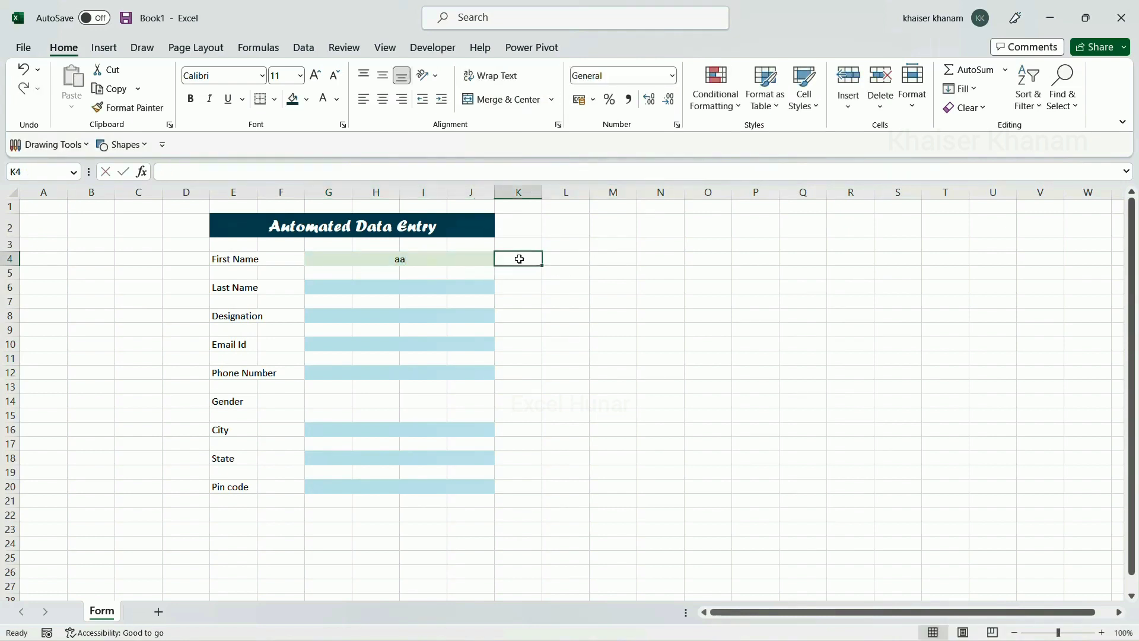
pyautogui.moveTo(540, 188); pyautogui.dragTo(517, 187)
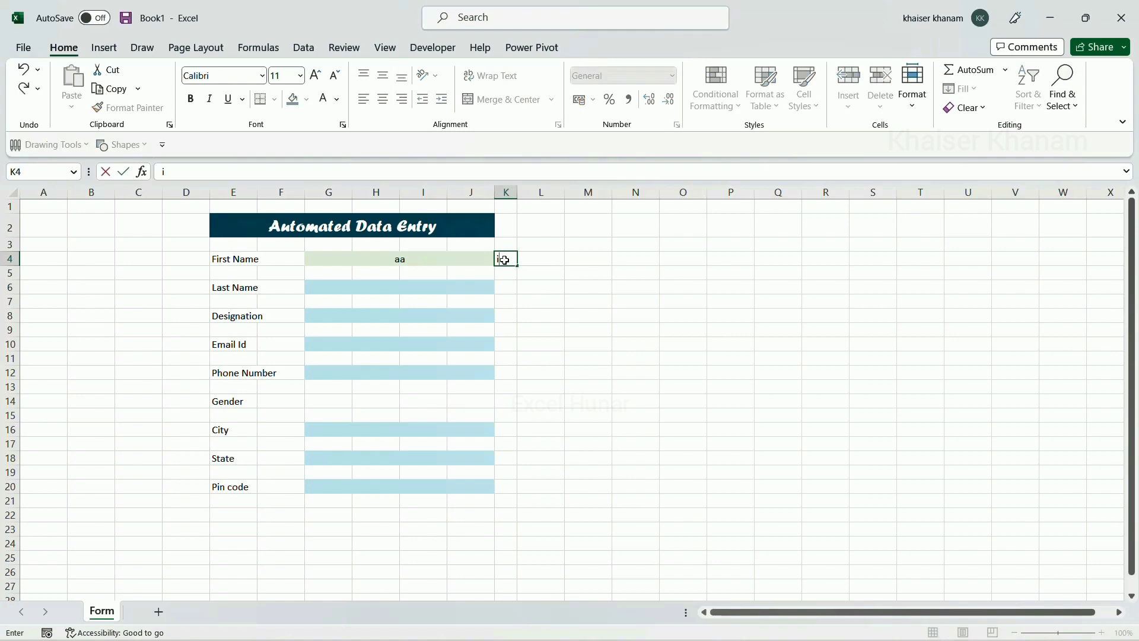
# Enter =IF(G4="","","P") in K4, confirm it shows P, then clear First Name
pyautogui.write('=if(')
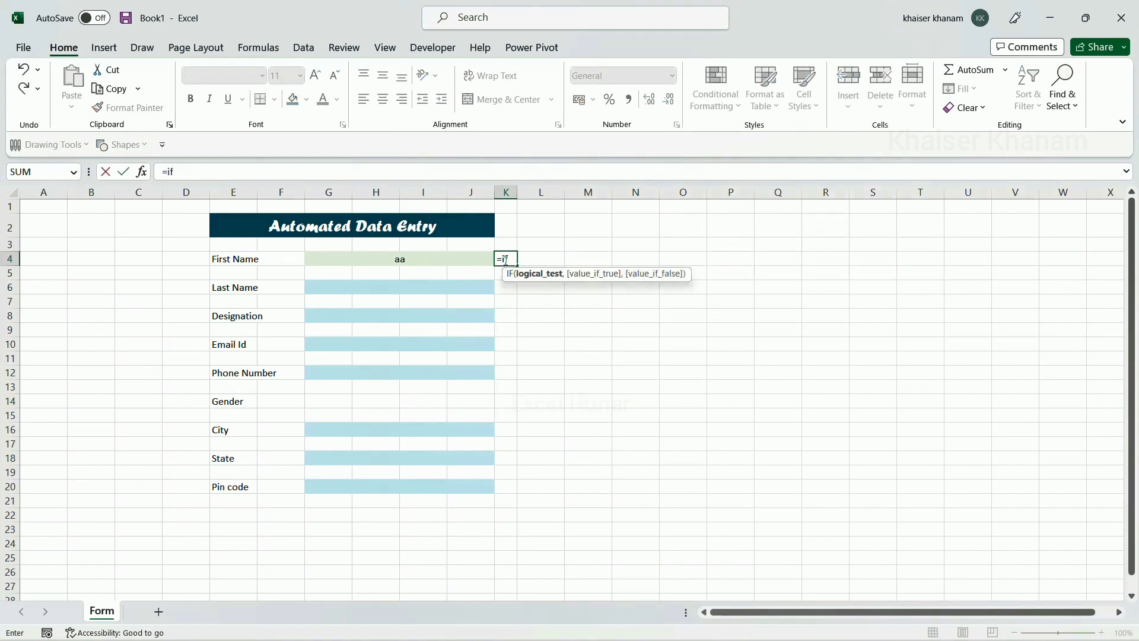
pyautogui.click(469, 258)
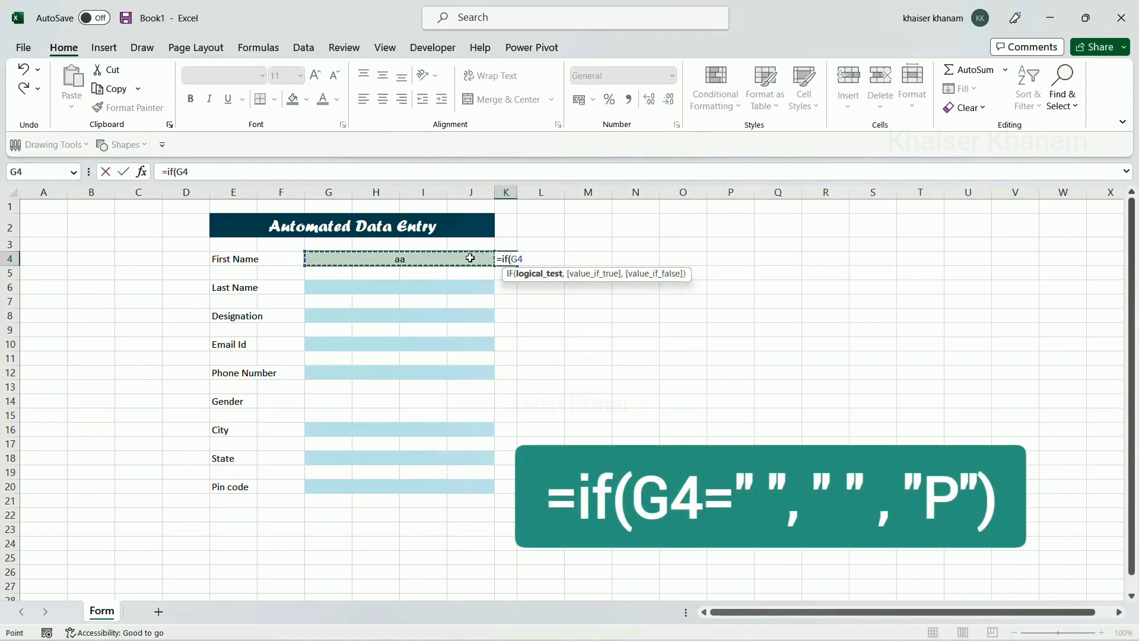
pyautogui.write('=')
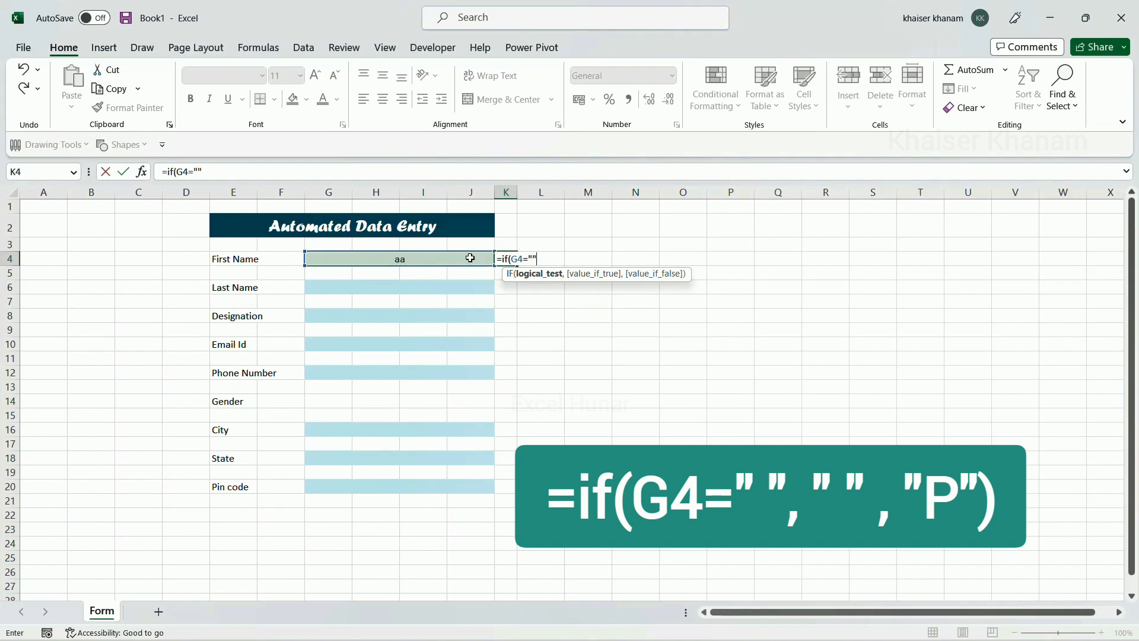
pyautogui.write('"",')
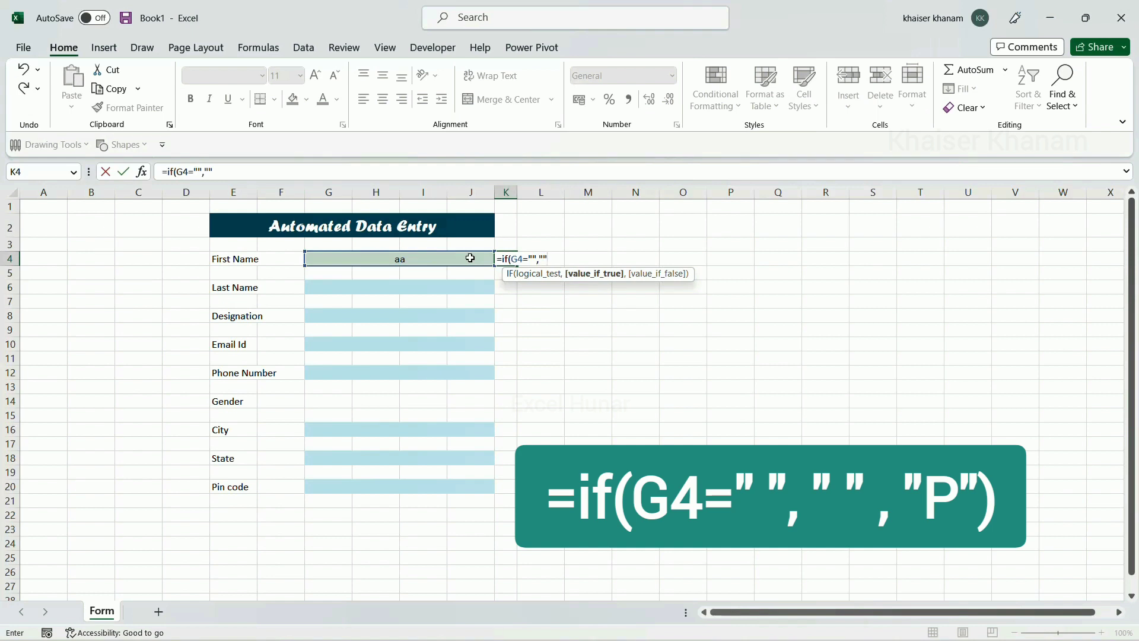
pyautogui.write('"",')
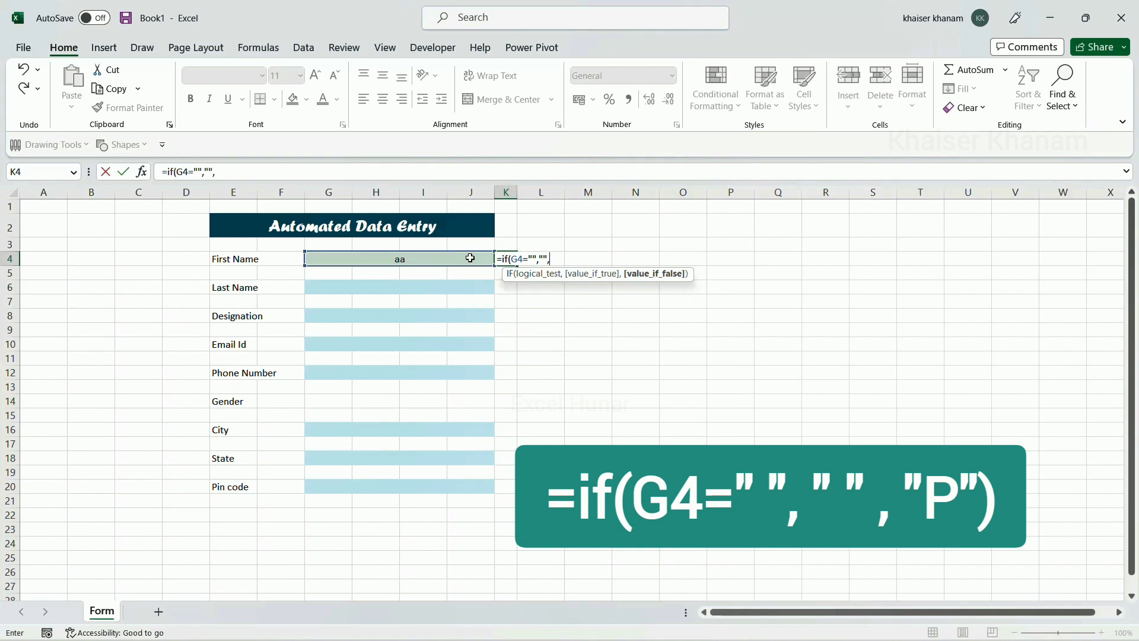
pyautogui.write('"P")')
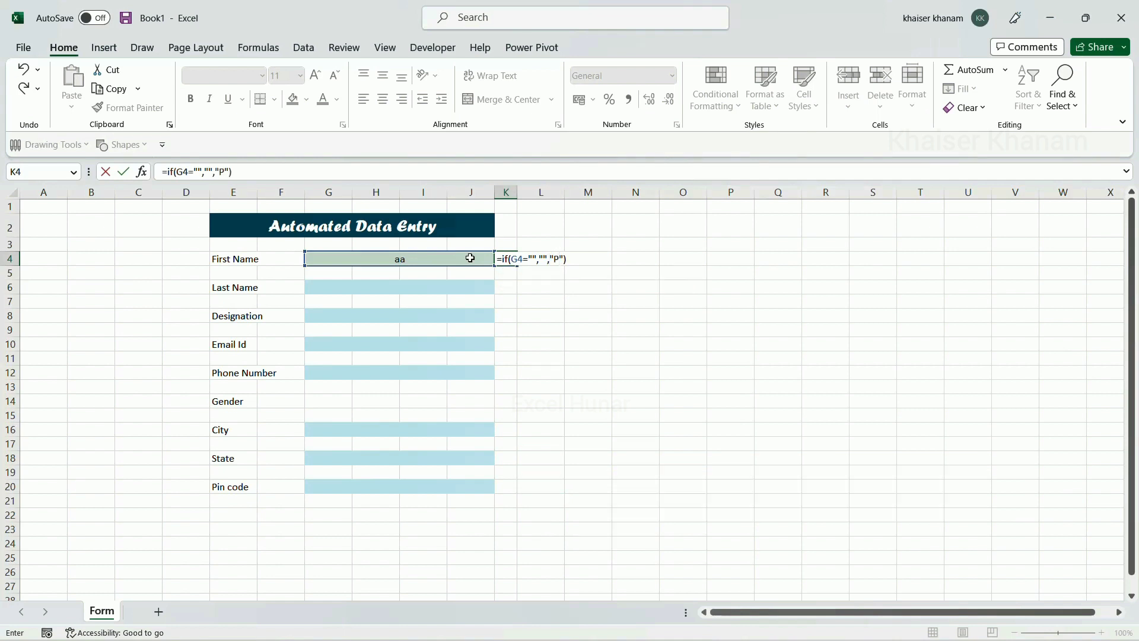
pyautogui.press('Return')
pyautogui.click(470, 258)
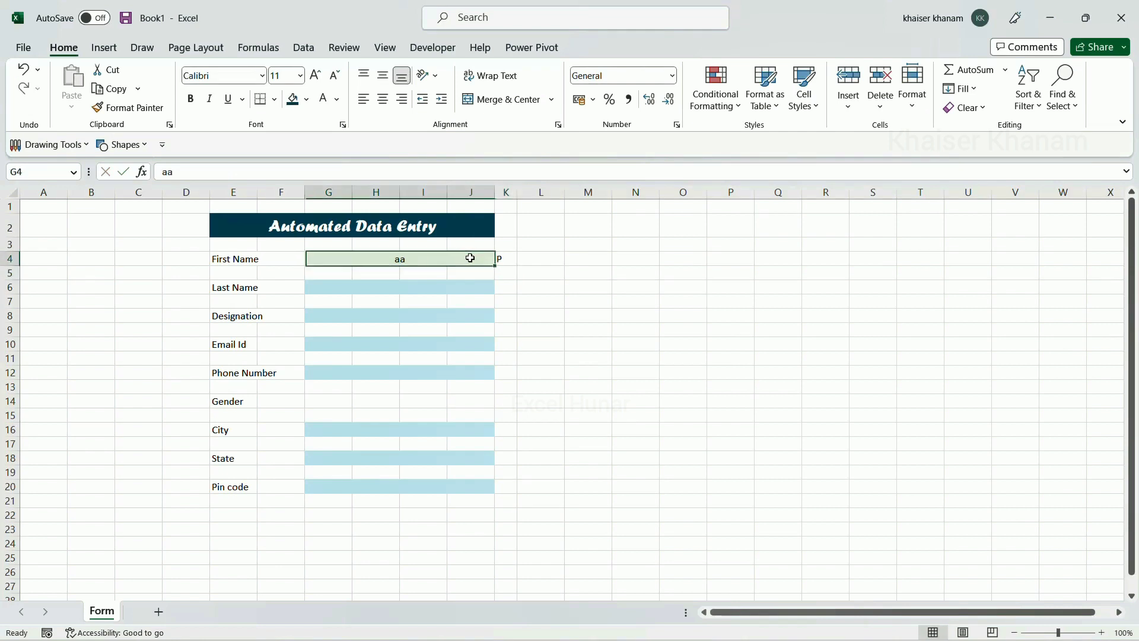
pyautogui.click(509, 258)
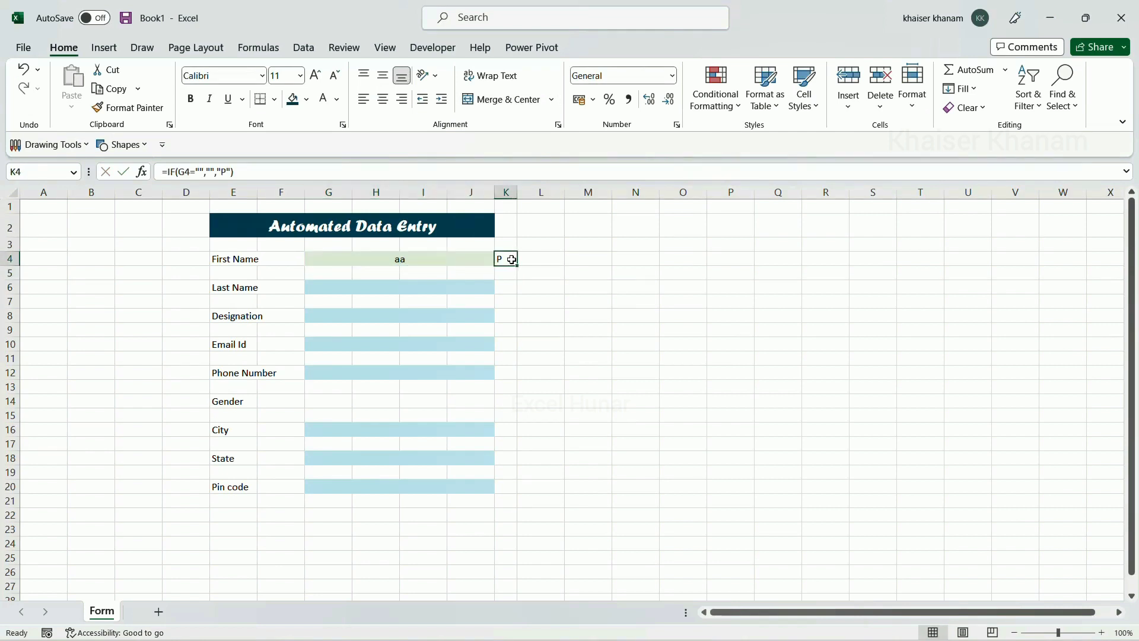
pyautogui.click(454, 259)
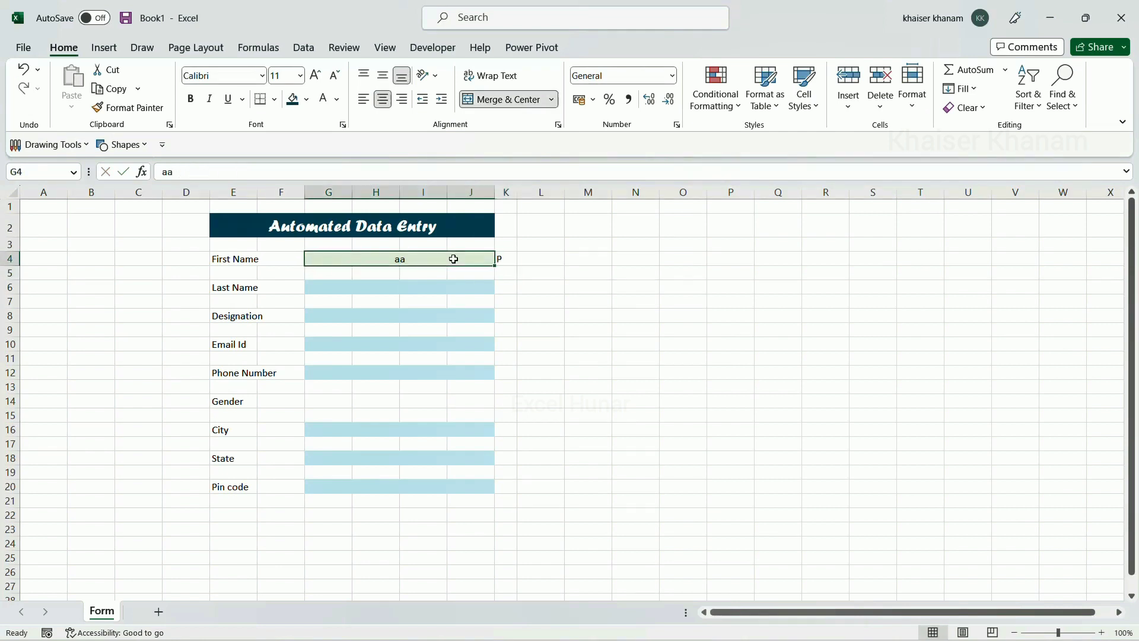
pyautogui.press('BackSpace')
# Finish clearing First Name and review K4's formula, keeping the IF formula unchanged
pyautogui.click(578, 317)
pyautogui.click(503, 254)
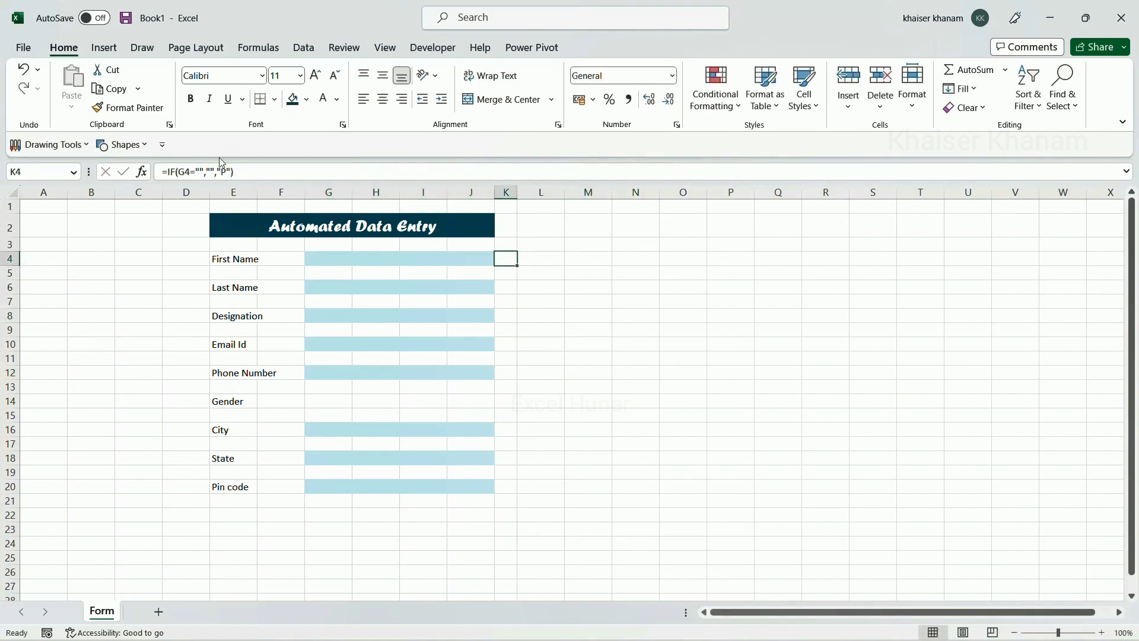
pyautogui.moveTo(245, 171); pyautogui.dragTo(163, 169)
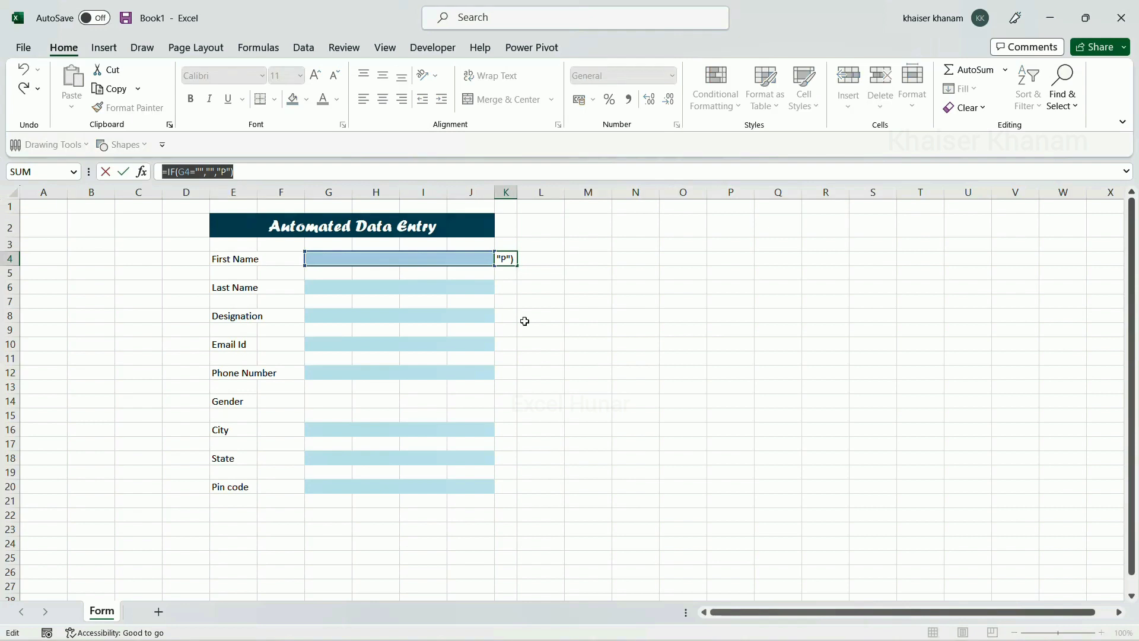
pyautogui.write('=')
pyautogui.click(507, 287)
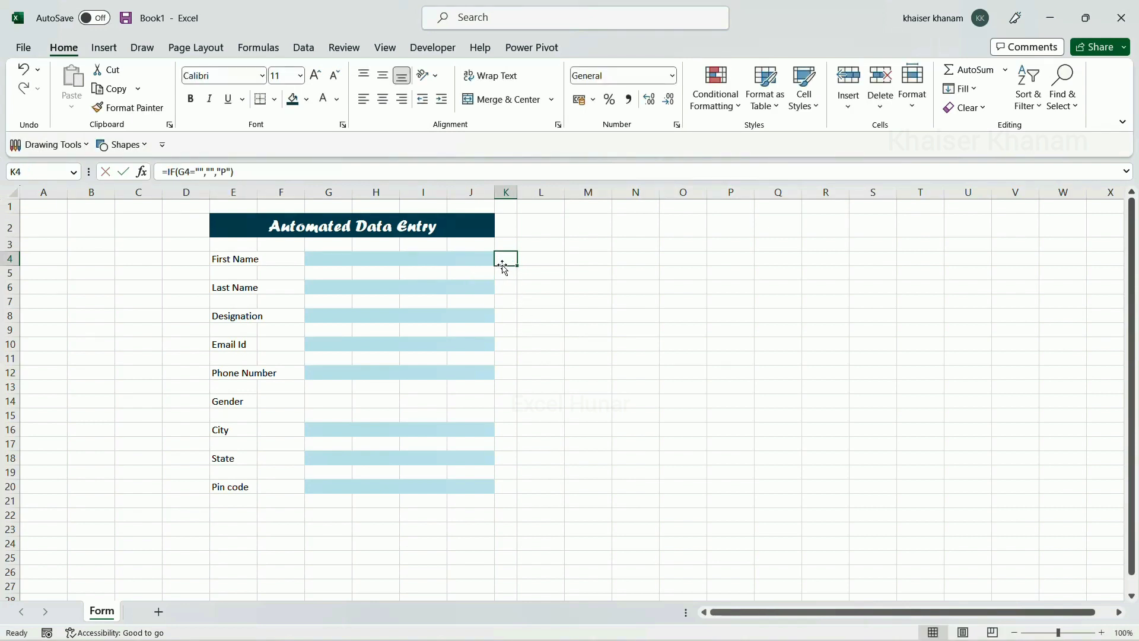
pyautogui.click(517, 330)
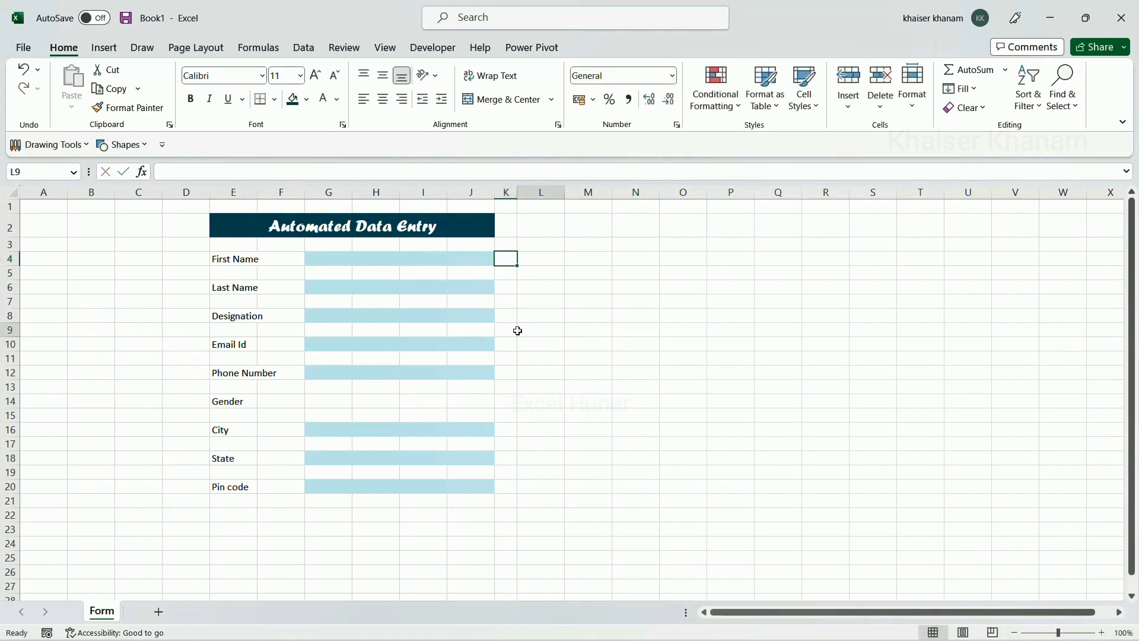
# Copy K4's IF formula into K6, K8, K10, K12, K16, K18 and K20
pyautogui.click(514, 262)
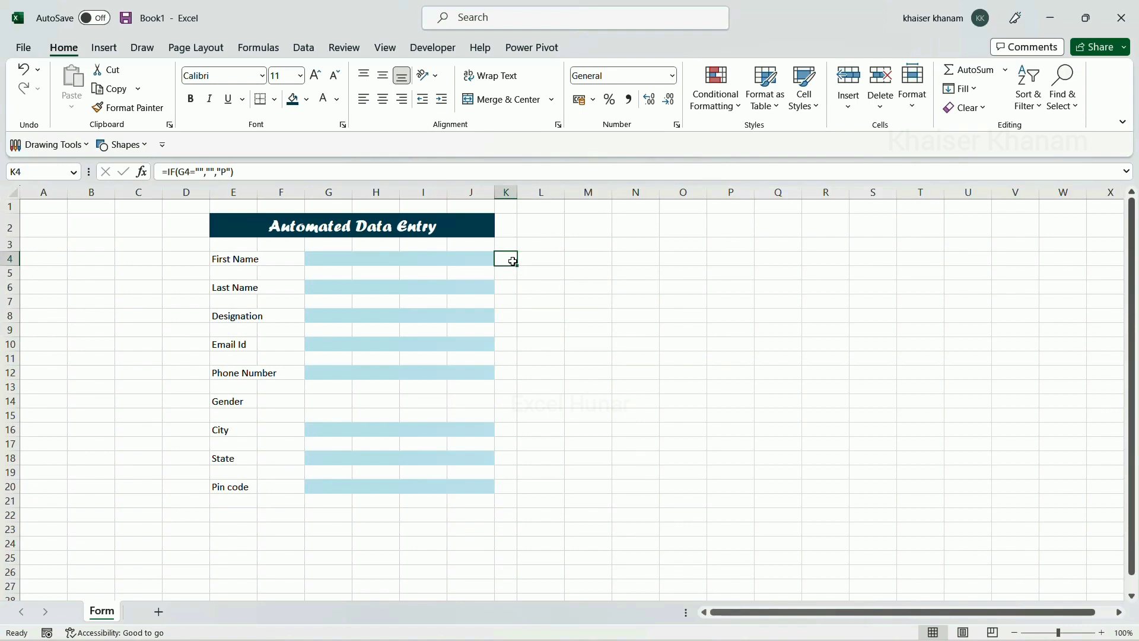
pyautogui.hotkey('ctrl', 'c')
pyautogui.click(511, 283)
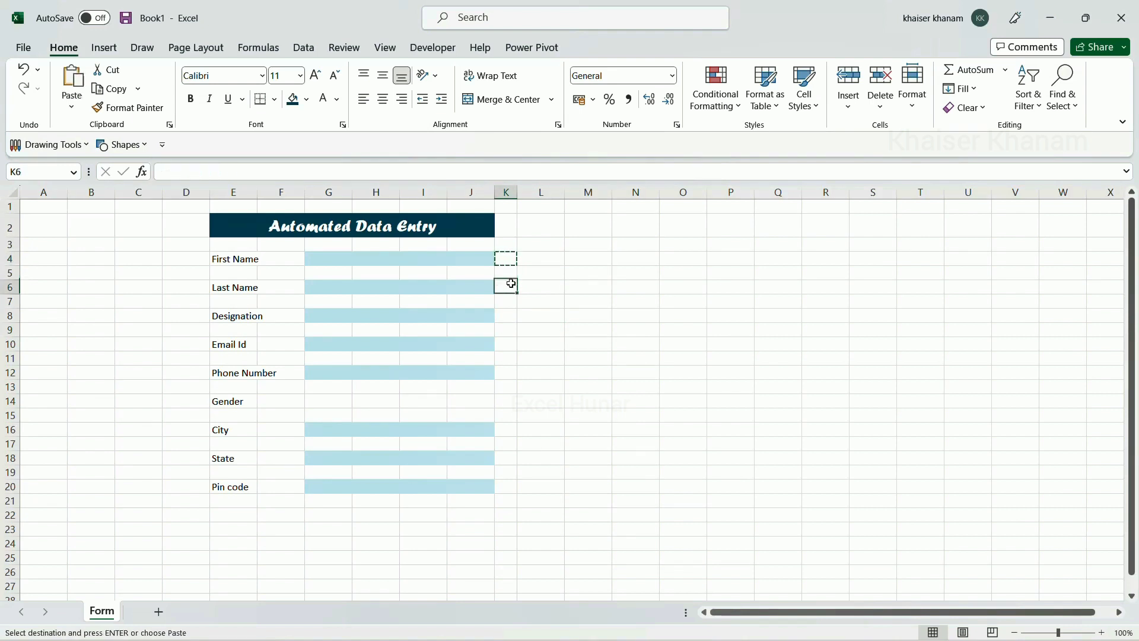
pyautogui.hotkey('ctrl', 'v')
pyautogui.click(505, 313)
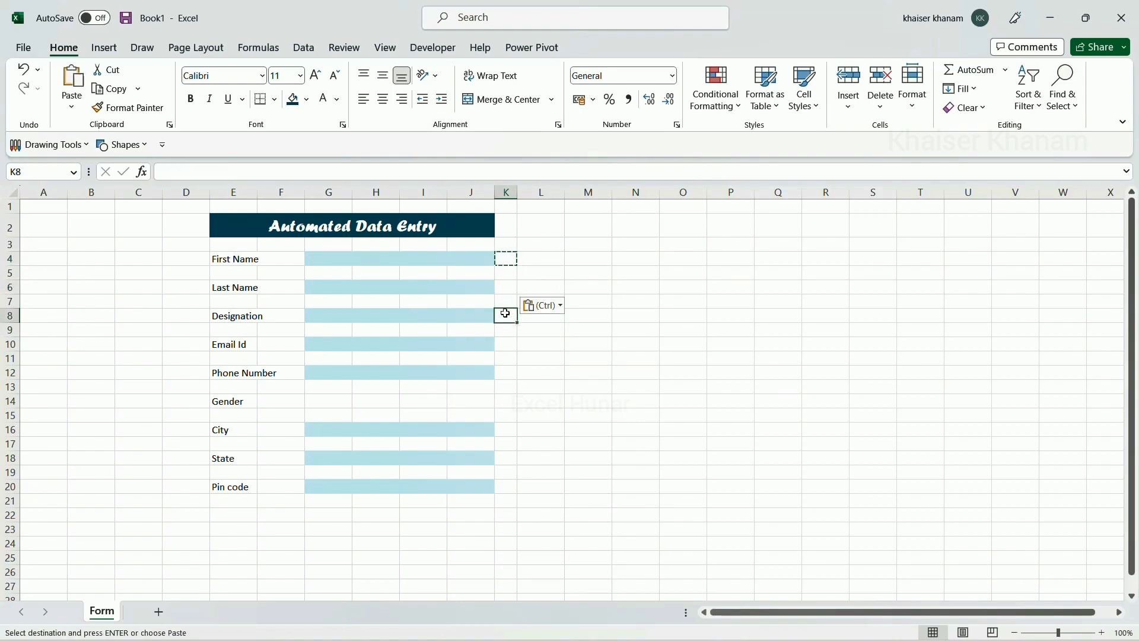
pyautogui.hotkey('ctrl', 'v')
pyautogui.click(504, 344)
pyautogui.hotkey('ctrl', 'v')
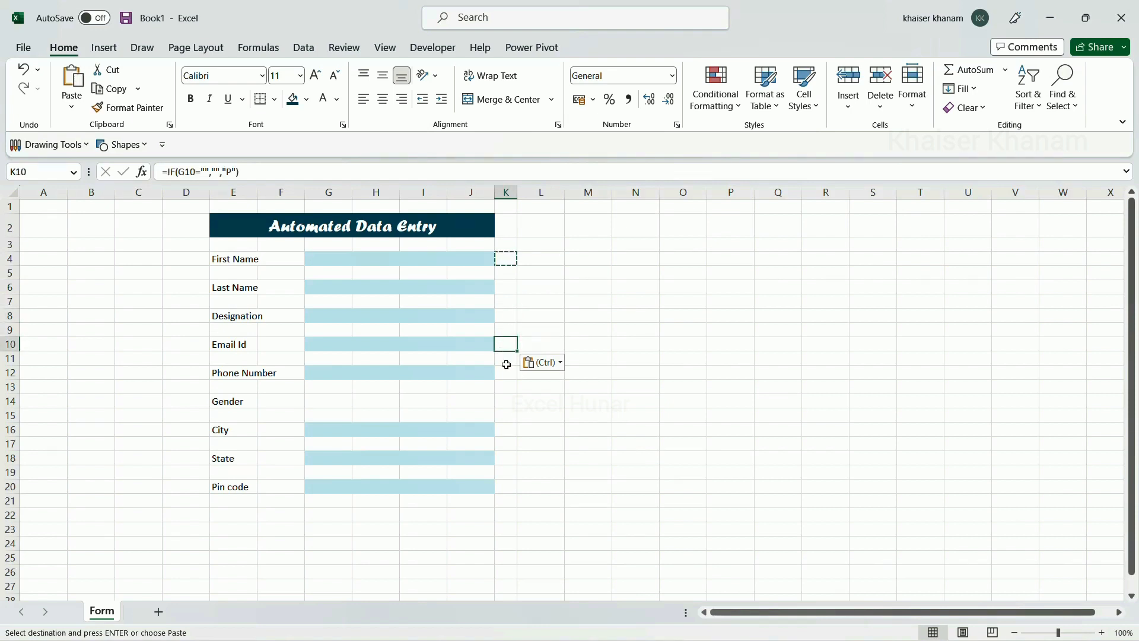
pyautogui.click(504, 373)
pyautogui.hotkey('ctrl', 'v')
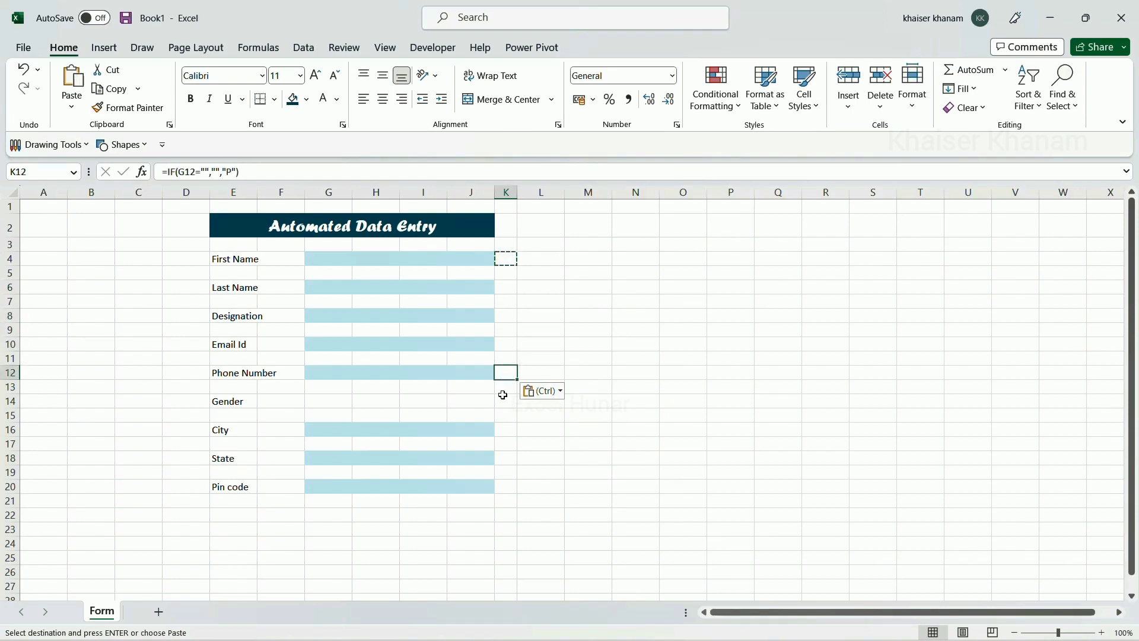
pyautogui.click(505, 428)
pyautogui.hotkey('ctrl', 'v')
pyautogui.click(505, 458)
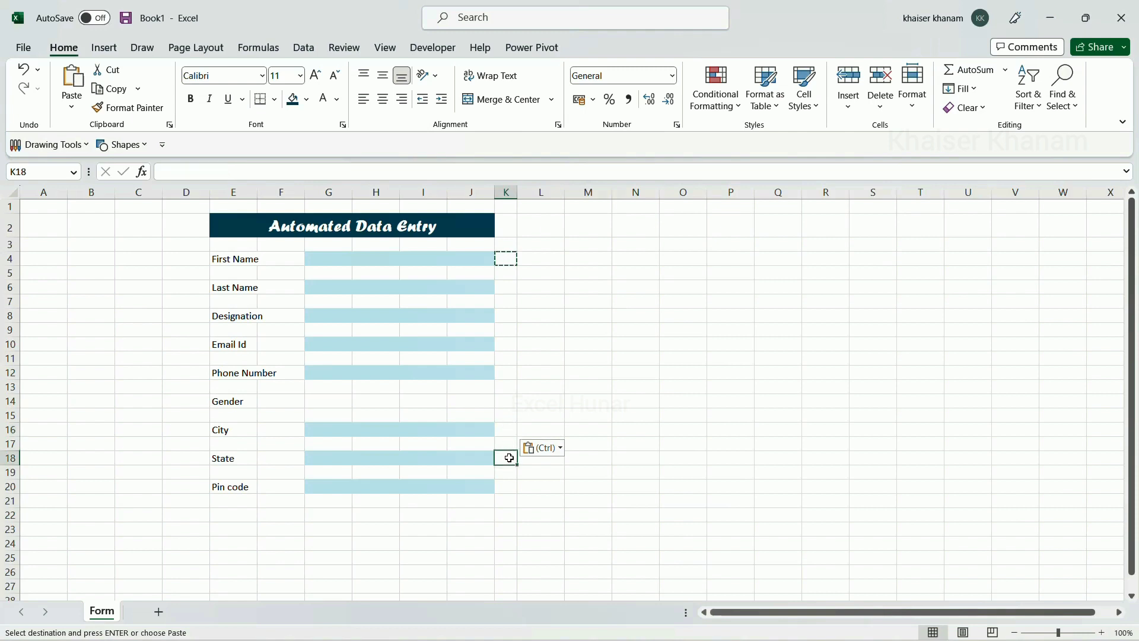
pyautogui.hotkey('ctrl', 'v')
pyautogui.click(510, 487)
pyautogui.hotkey('ctrl', 'v')
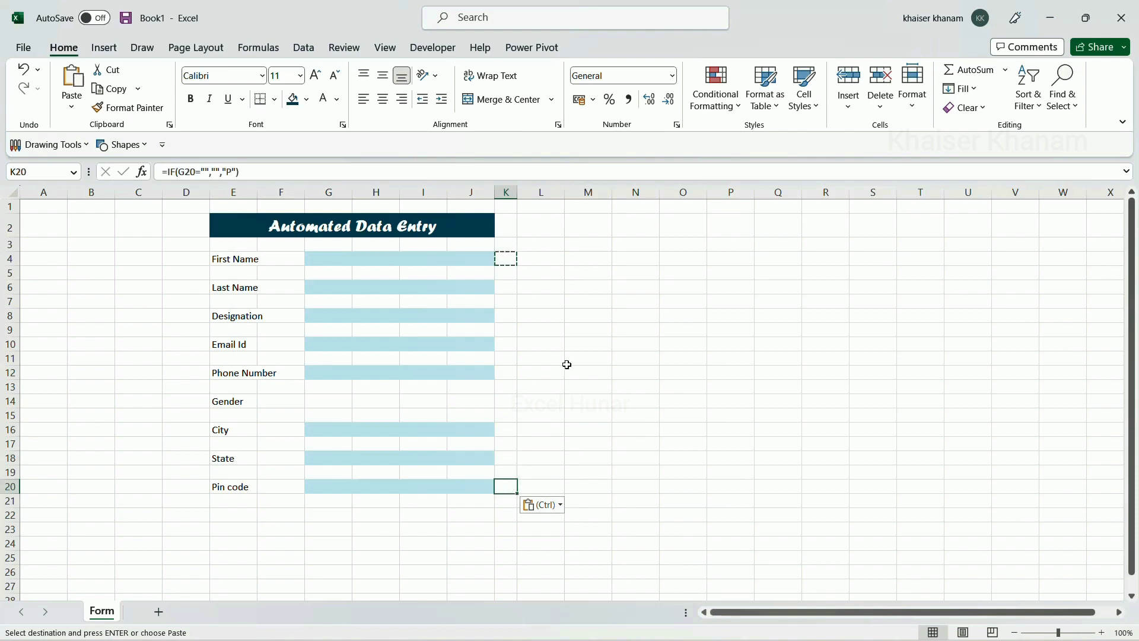
# Enter 'dd' in Designation and confirm K8 now shows P
pyautogui.click(362, 313)
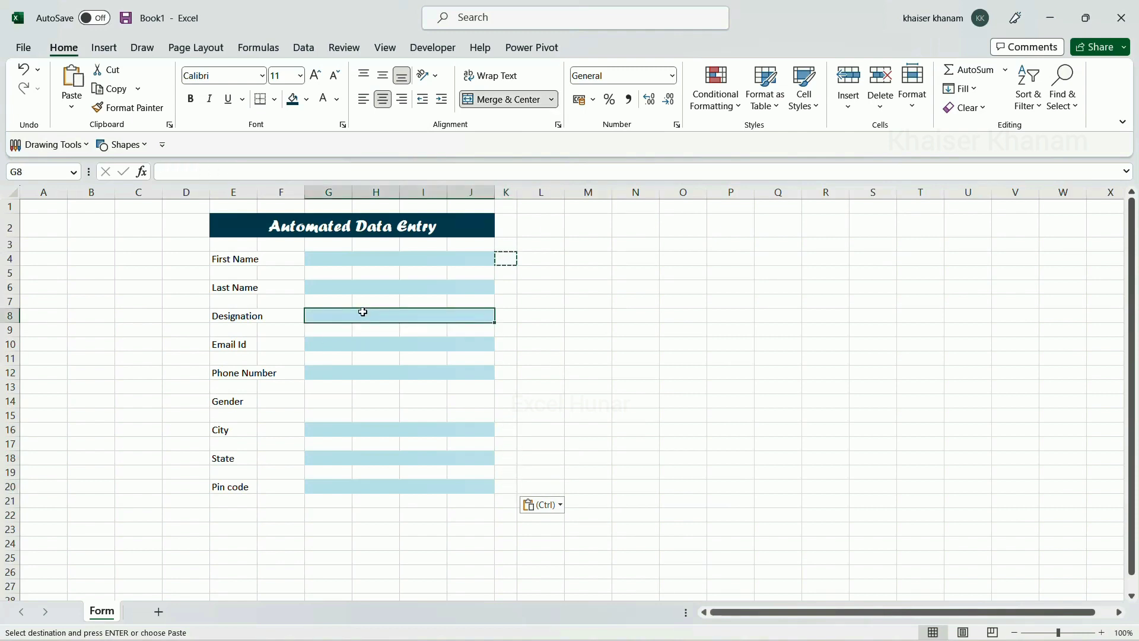
pyautogui.write('dd')
pyautogui.click(507, 345)
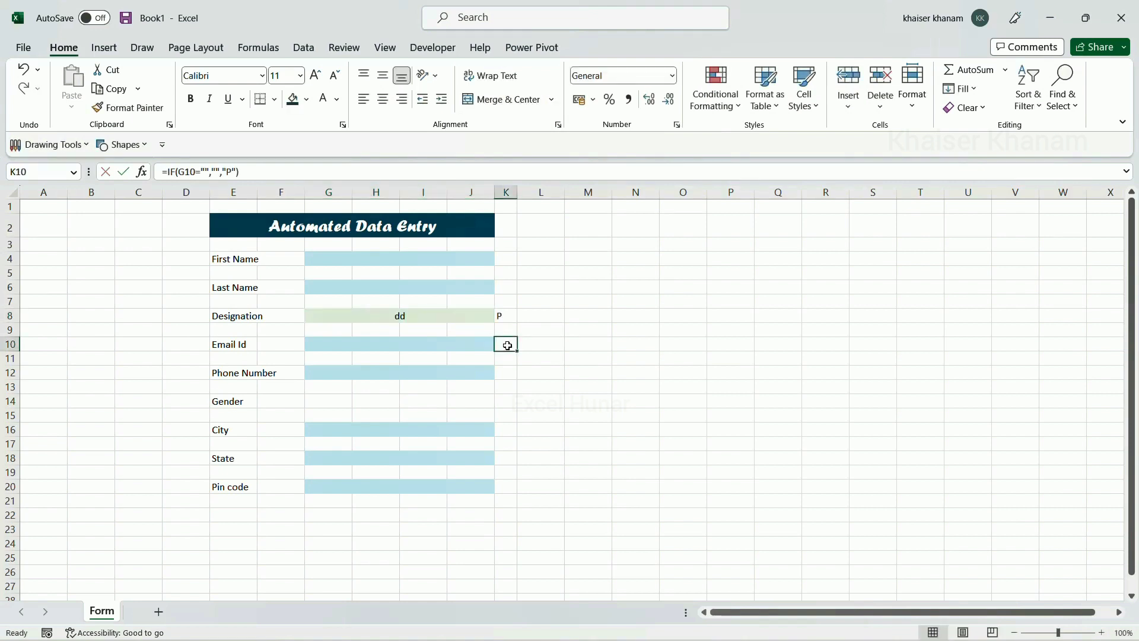
pyautogui.click(504, 314)
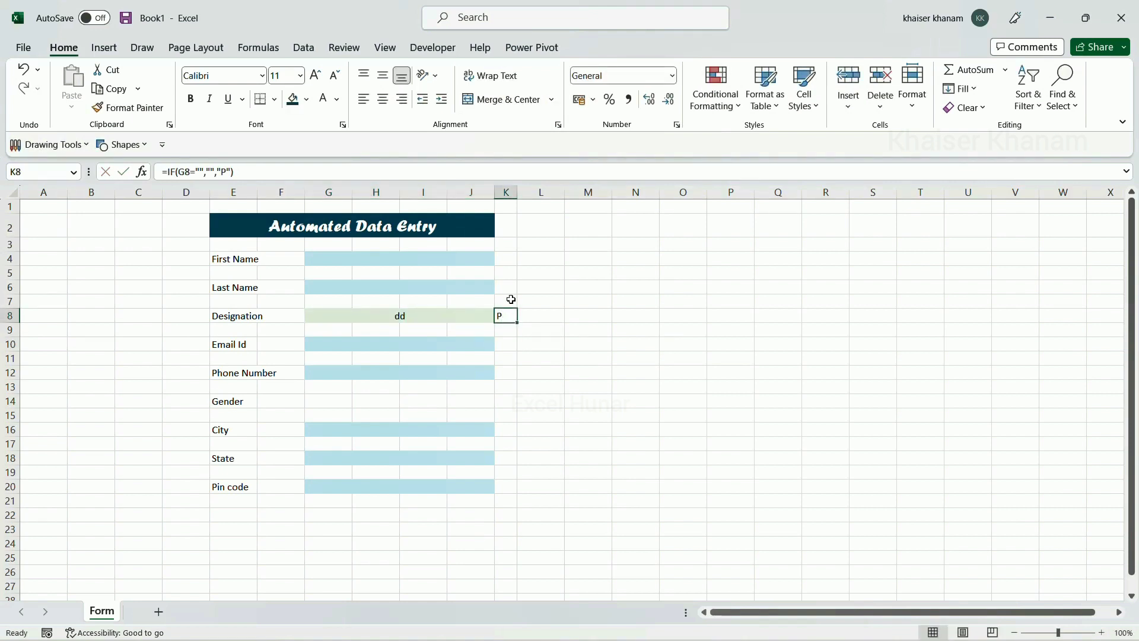
# Select the check cells K4, K6, K8, K10, K12, K16 and K18 together
pyautogui.click(508, 257)
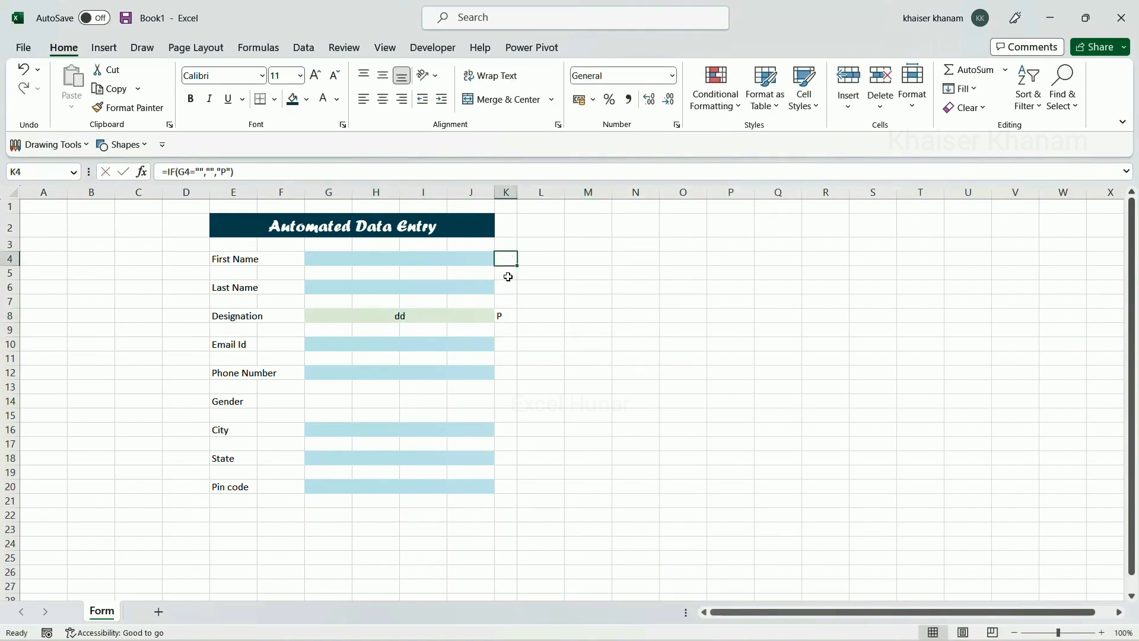
pyautogui.keyDown('ctrl'); pyautogui.click(505, 288); pyautogui.keyUp('ctrl')
pyautogui.keyDown('ctrl'); pyautogui.click(502, 316); pyautogui.keyUp('ctrl')
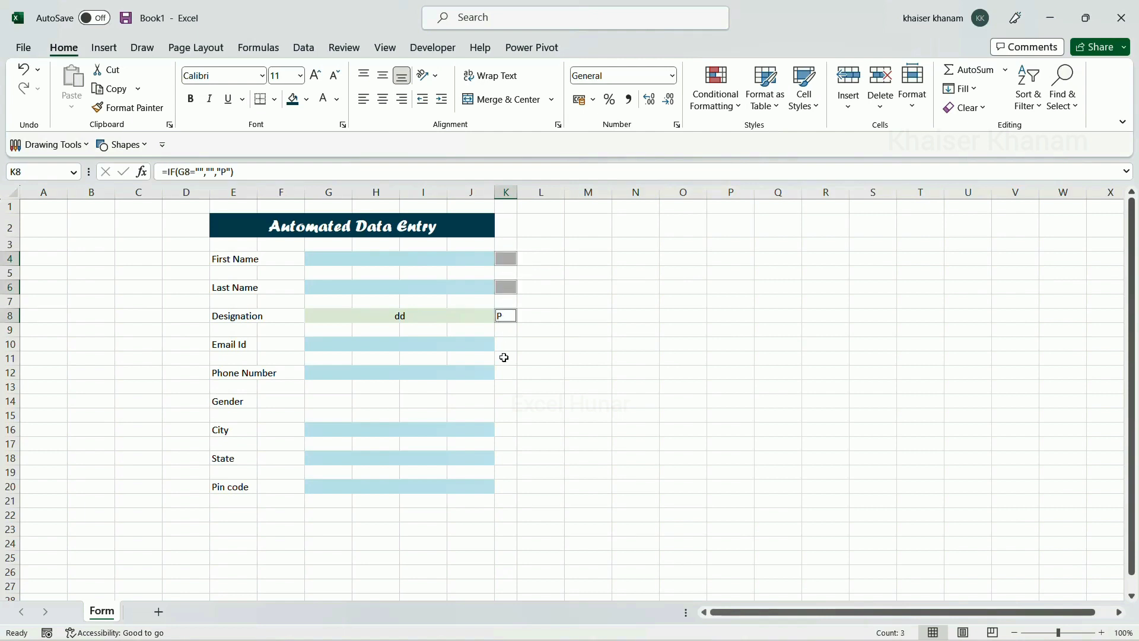
pyautogui.keyDown('ctrl'); pyautogui.click(504, 343); pyautogui.keyUp('ctrl')
pyautogui.keyDown('ctrl'); pyautogui.click(506, 372); pyautogui.keyUp('ctrl')
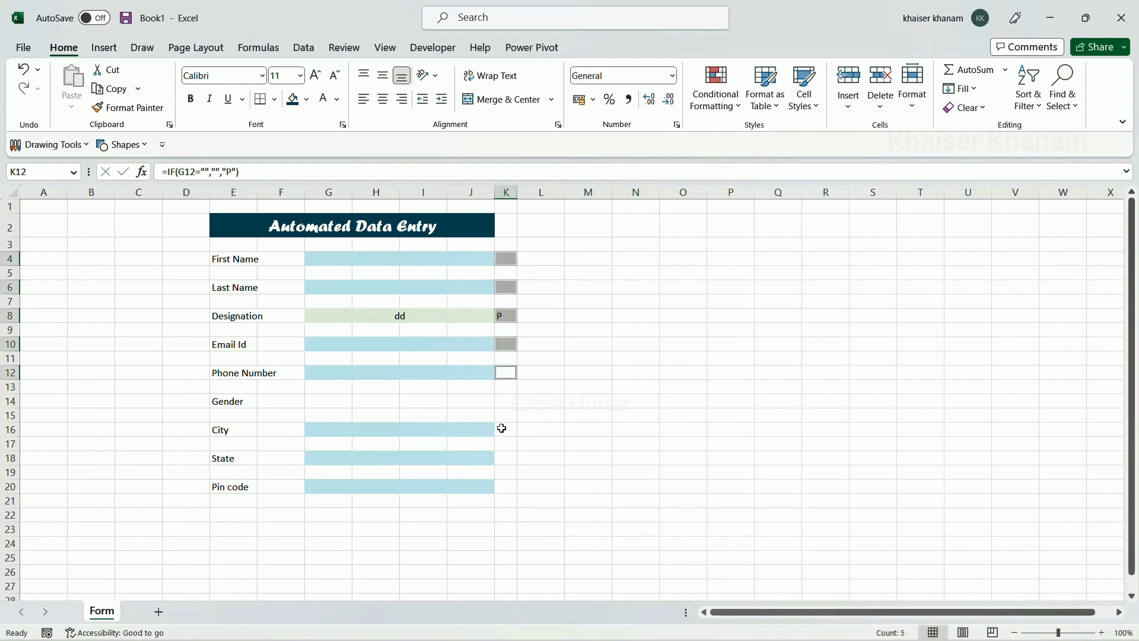
pyautogui.keyDown('ctrl'); pyautogui.click(502, 429); pyautogui.keyUp('ctrl')
pyautogui.keyDown('ctrl'); pyautogui.click(509, 459); pyautogui.keyUp('ctrl')
# Add K20 to the selection and set the check cells' font to Wingdings 2
pyautogui.keyDown('ctrl'); pyautogui.click(511, 486); pyautogui.keyUp('ctrl')
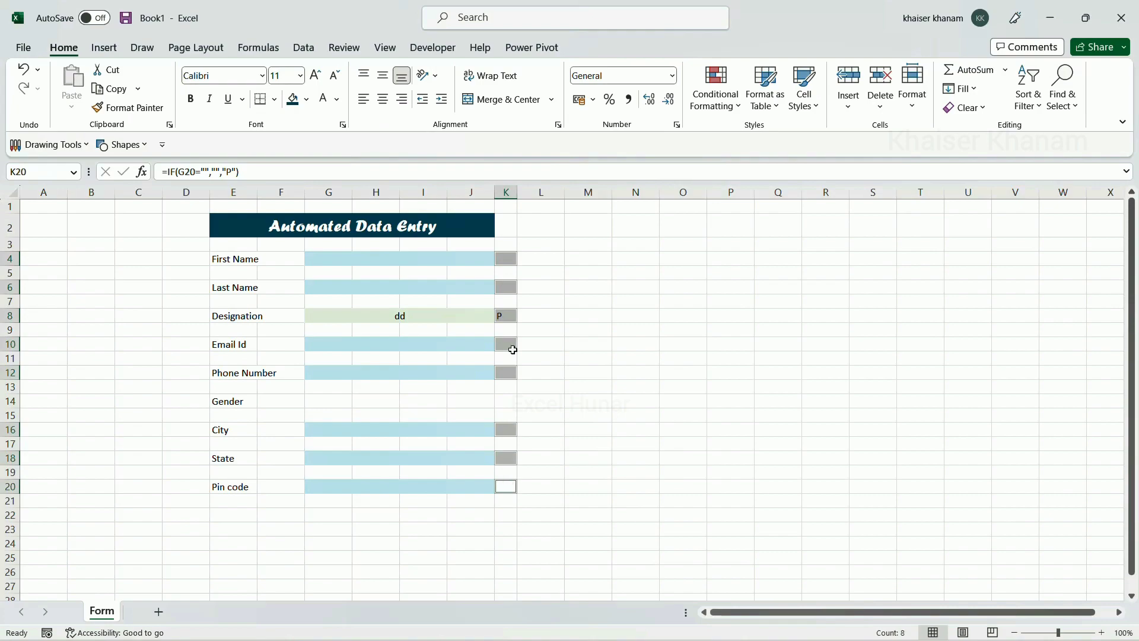
pyautogui.click(262, 76)
pyautogui.scroll(-20, 286, 316)
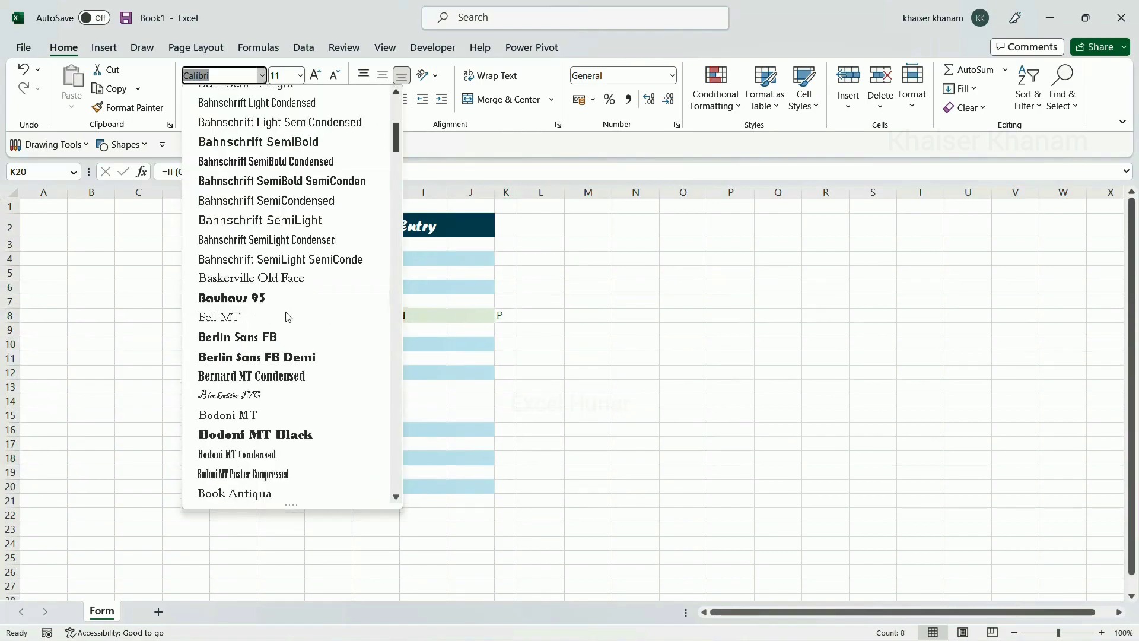
pyautogui.scroll(-20, 286, 316)
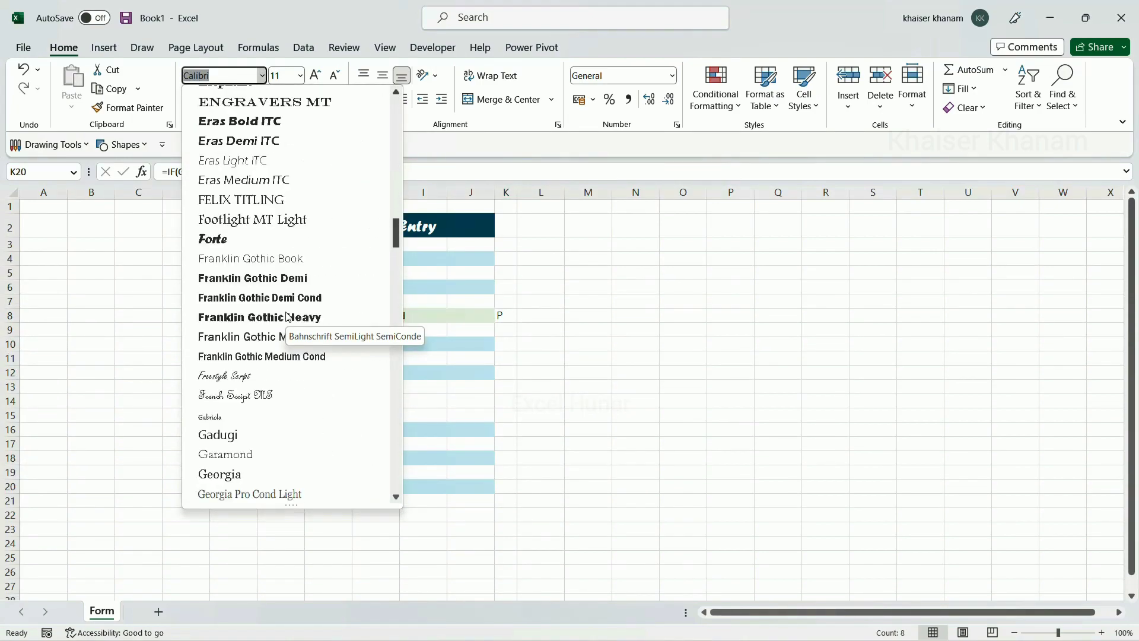
pyautogui.scroll(-20, 287, 316)
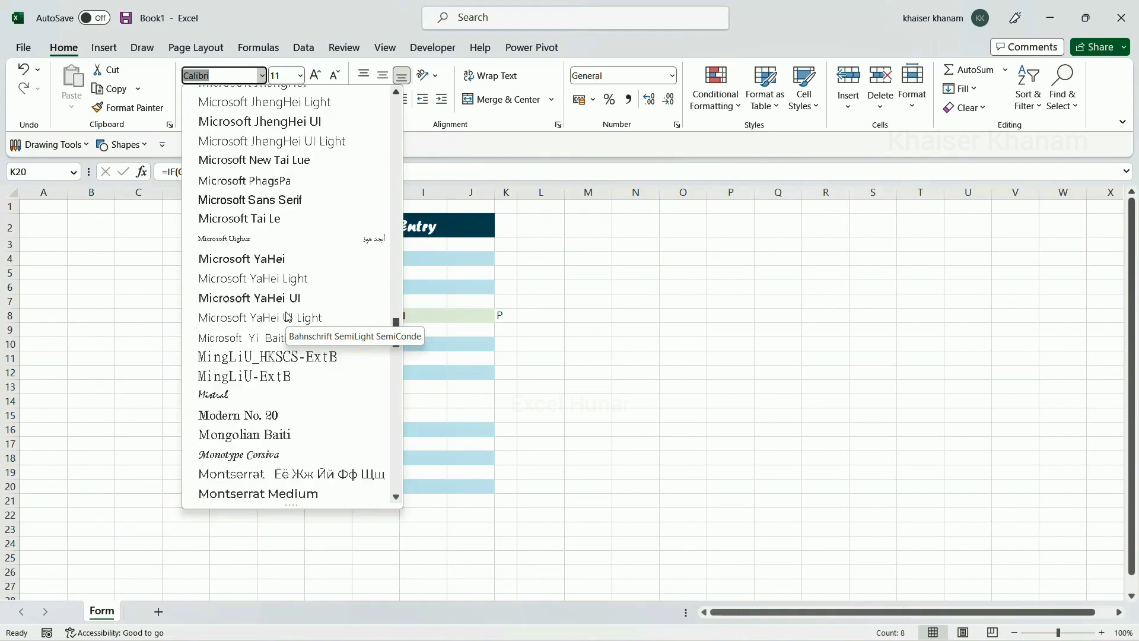
pyautogui.scroll(-20, 287, 316)
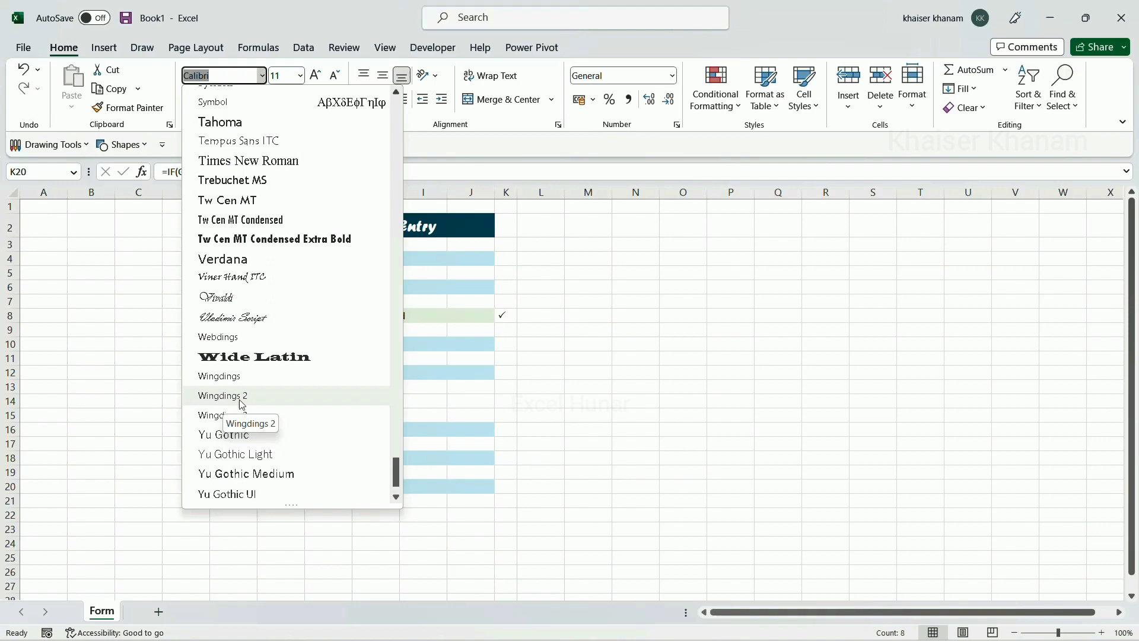
pyautogui.click(242, 397)
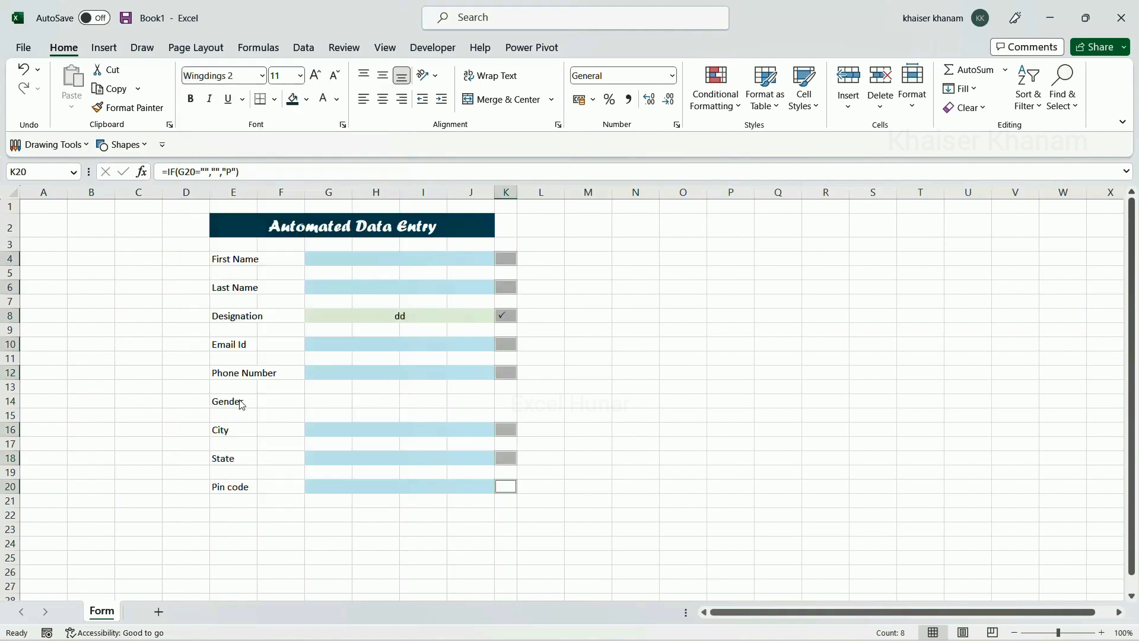
# Enter test text 'dfdd' in the Last Name field
pyautogui.click(457, 282)
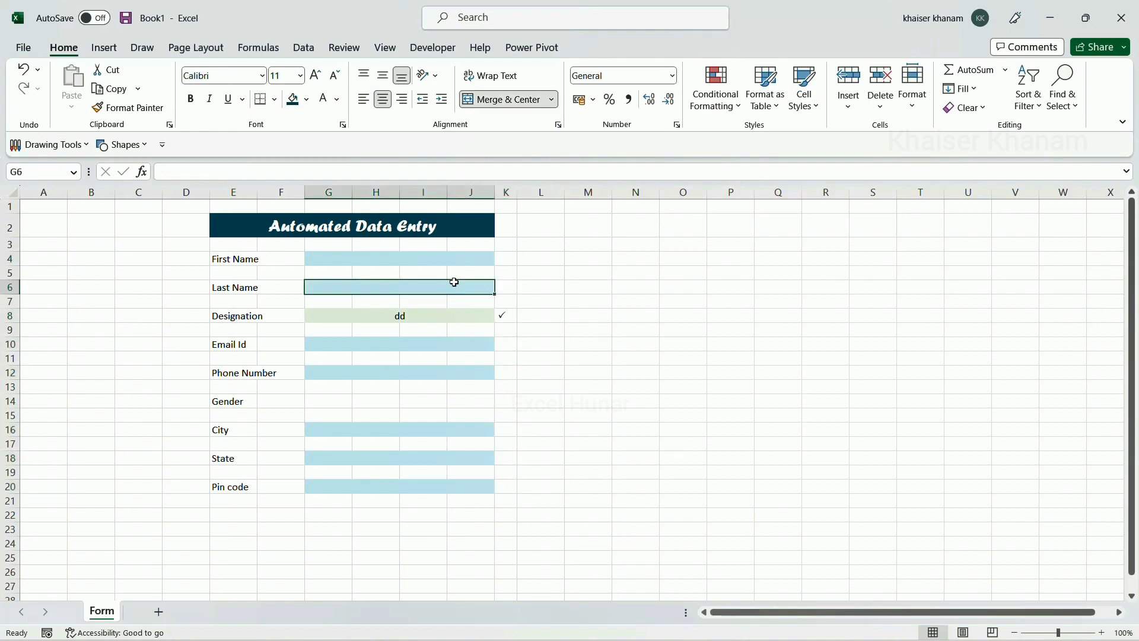
pyautogui.write('dfdd')
pyautogui.click(521, 304)
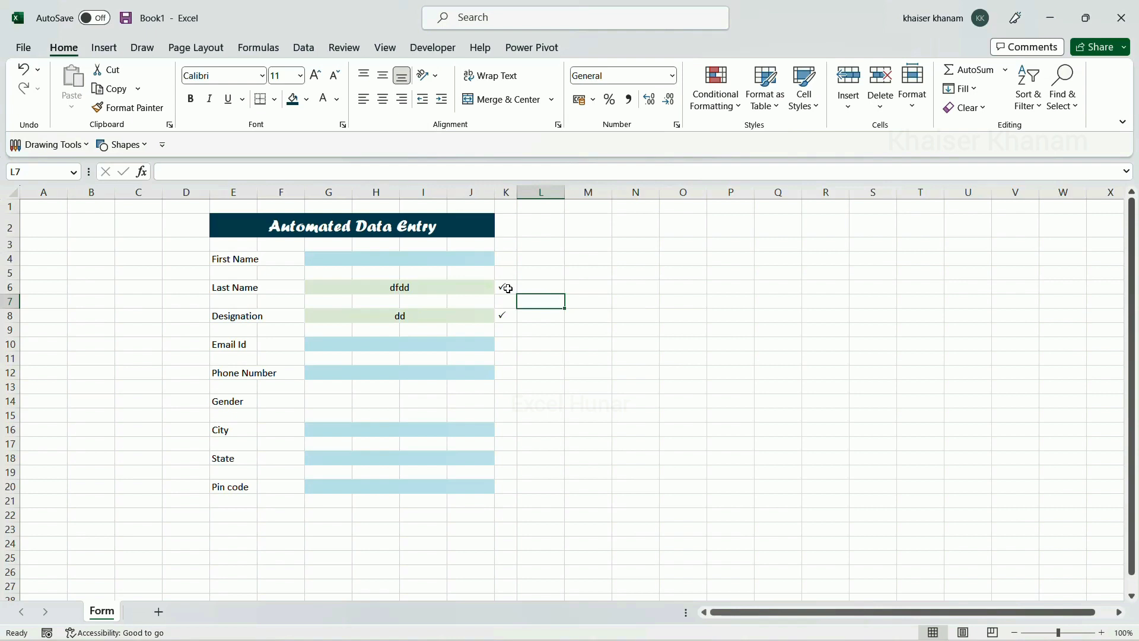
# Select check cells K4, K6, K8, K10, K12, K16, K18 and K20 together
pyautogui.click(505, 258)
pyautogui.keyDown('ctrl'); pyautogui.click(514, 290); pyautogui.keyUp('ctrl')
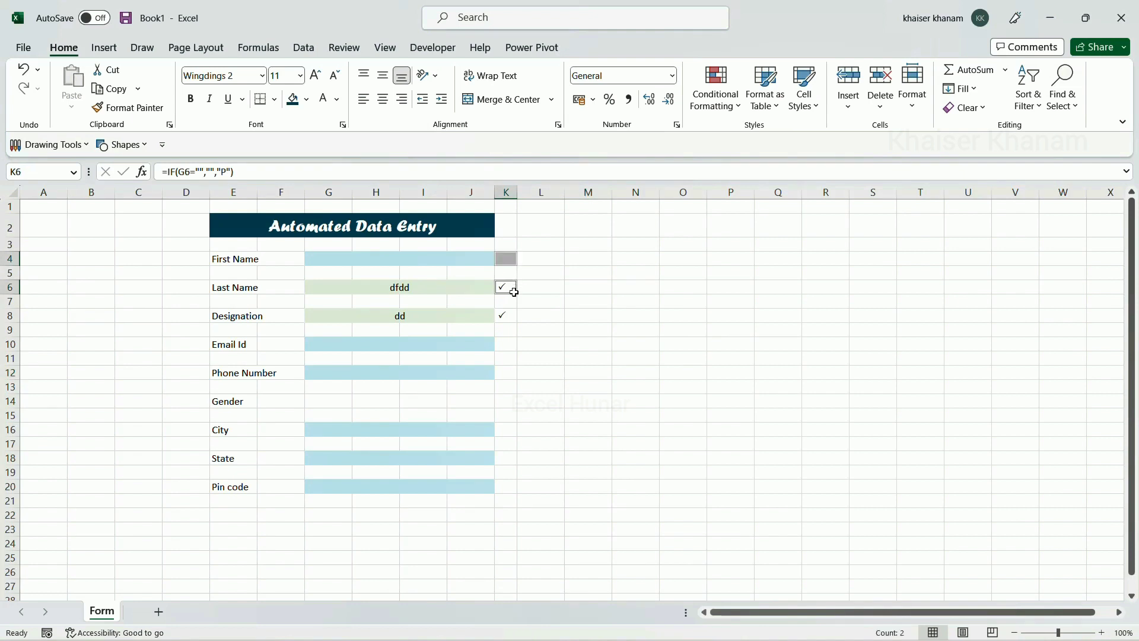
pyautogui.keyDown('ctrl'); pyautogui.click(513, 313); pyautogui.keyUp('ctrl')
pyautogui.keyDown('ctrl'); pyautogui.click(513, 342); pyautogui.keyUp('ctrl')
pyautogui.keyDown('ctrl'); pyautogui.click(510, 371); pyautogui.keyUp('ctrl')
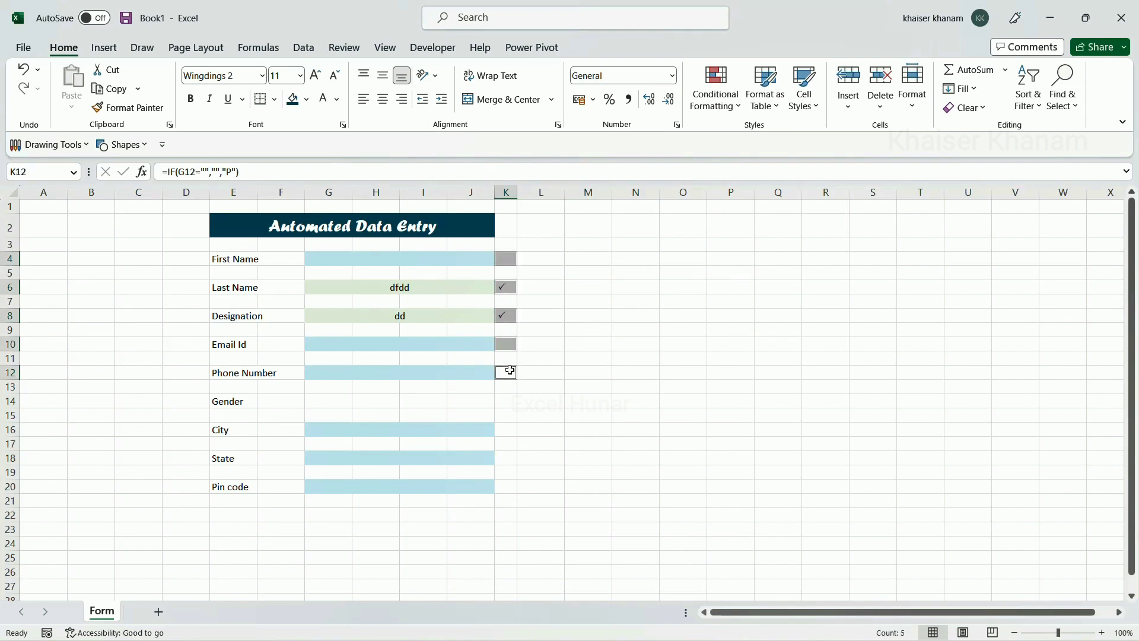
pyautogui.keyDown('ctrl'); pyautogui.click(509, 431); pyautogui.keyUp('ctrl')
pyautogui.keyDown('ctrl'); pyautogui.click(508, 459); pyautogui.keyUp('ctrl')
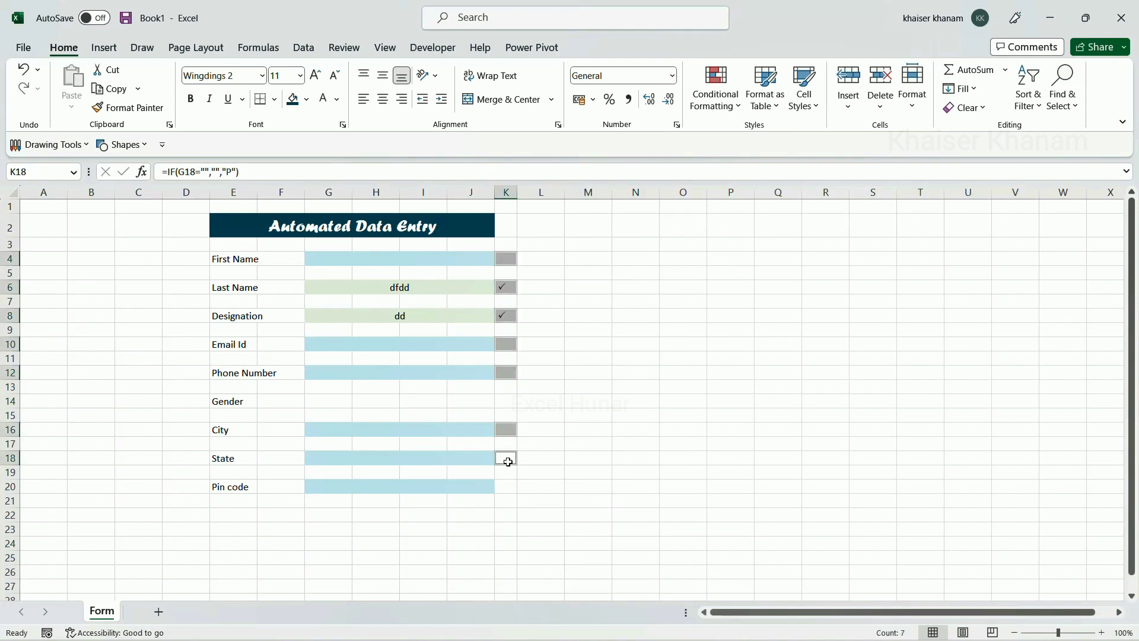
pyautogui.keyDown('ctrl'); pyautogui.click(507, 485); pyautogui.keyUp('ctrl')
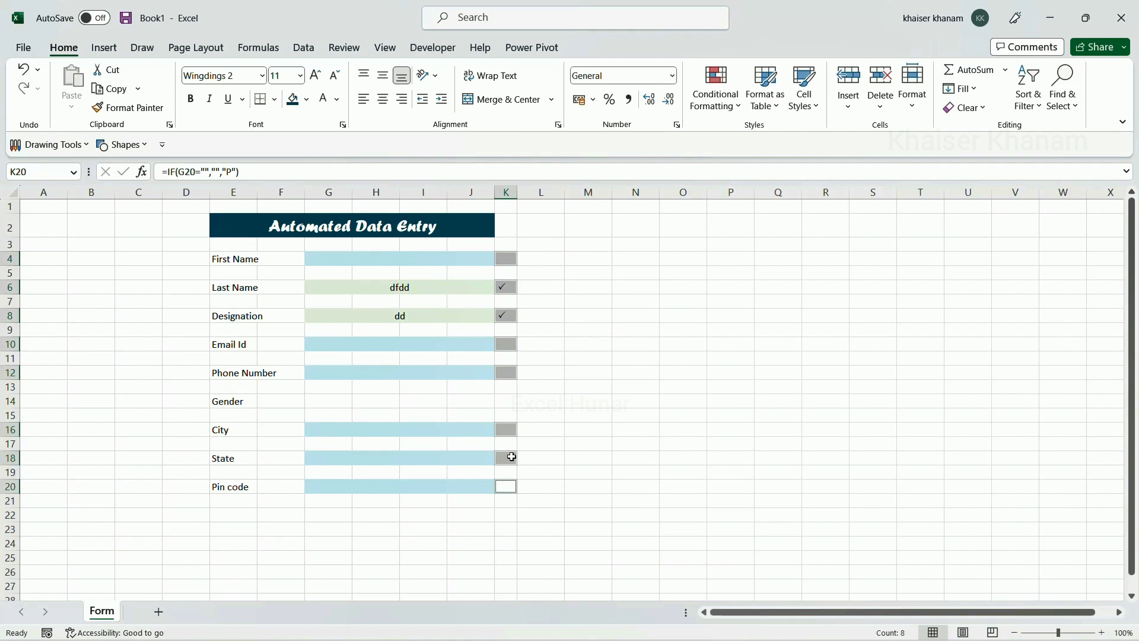
# Give the check cells a No Blanks rule with dark green fill and bold white font
pyautogui.click(740, 109)
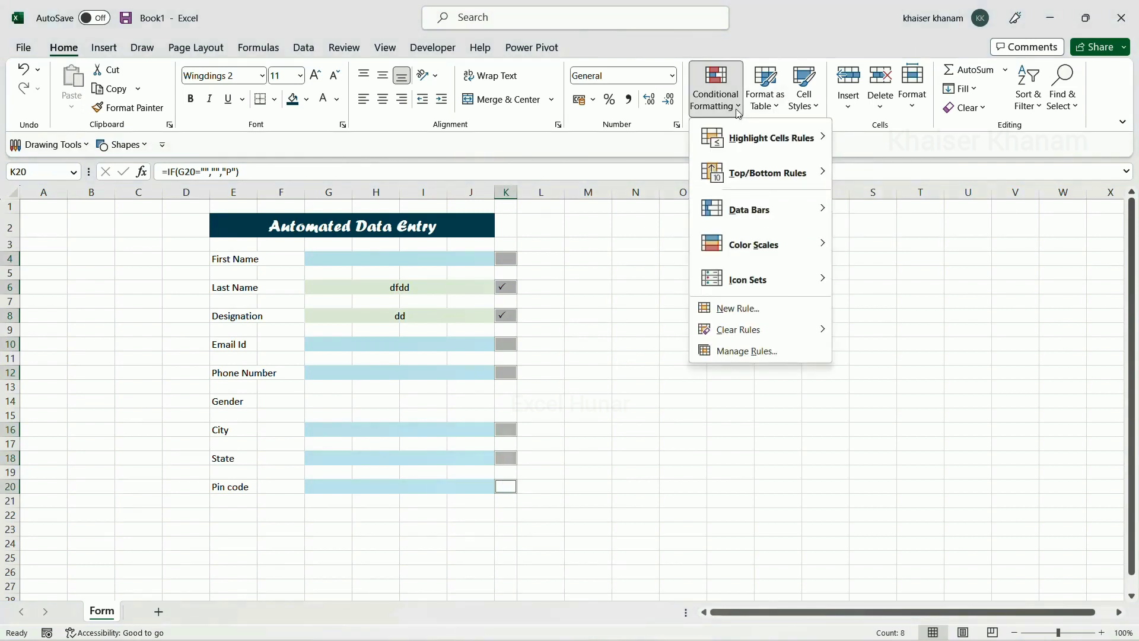
pyautogui.moveTo(745, 143)
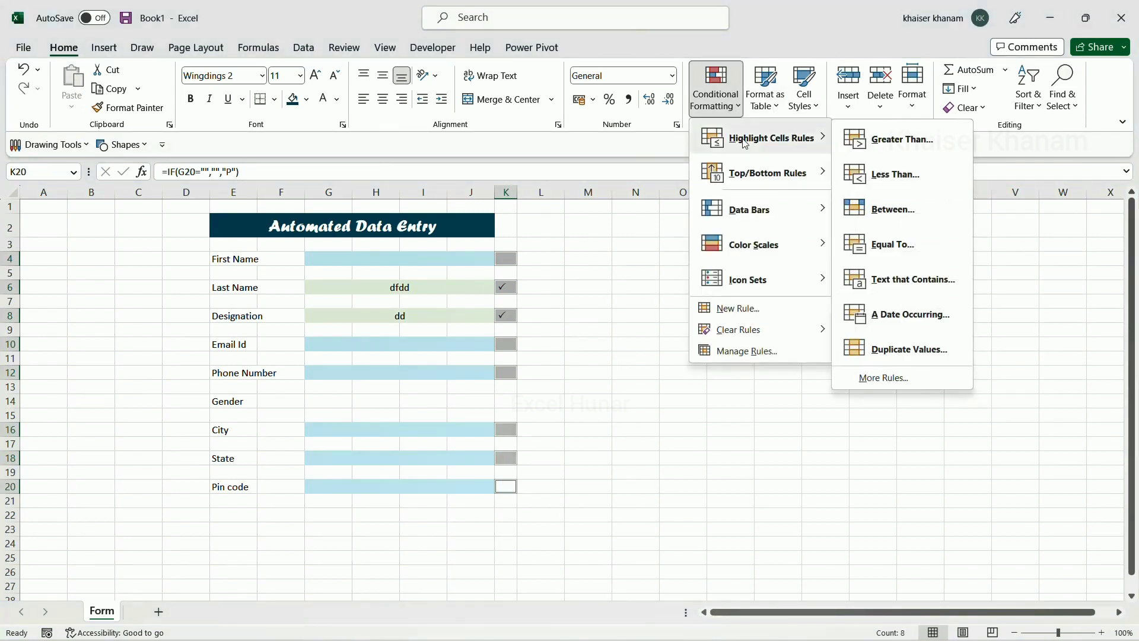
pyautogui.click(889, 386)
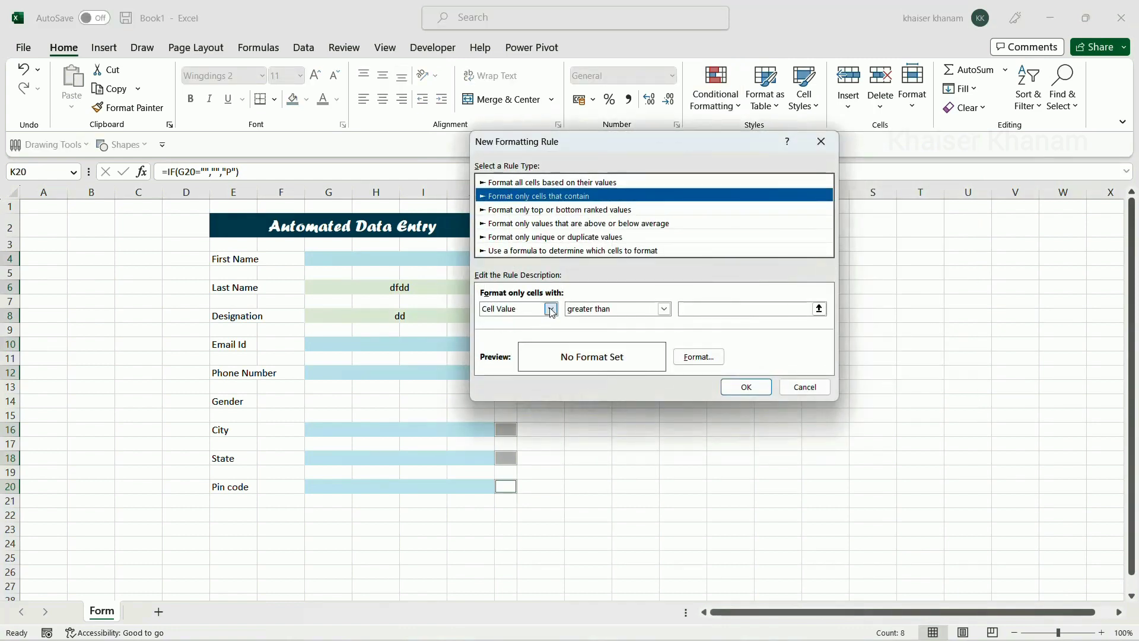
pyautogui.click(551, 310)
pyautogui.click(488, 363)
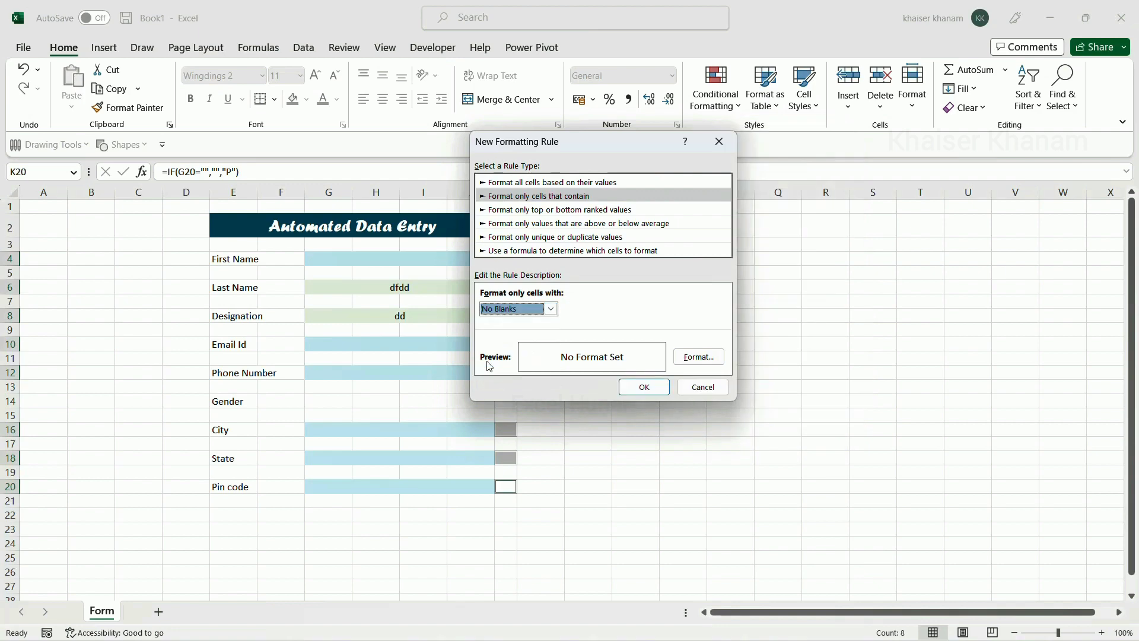
pyautogui.click(694, 358)
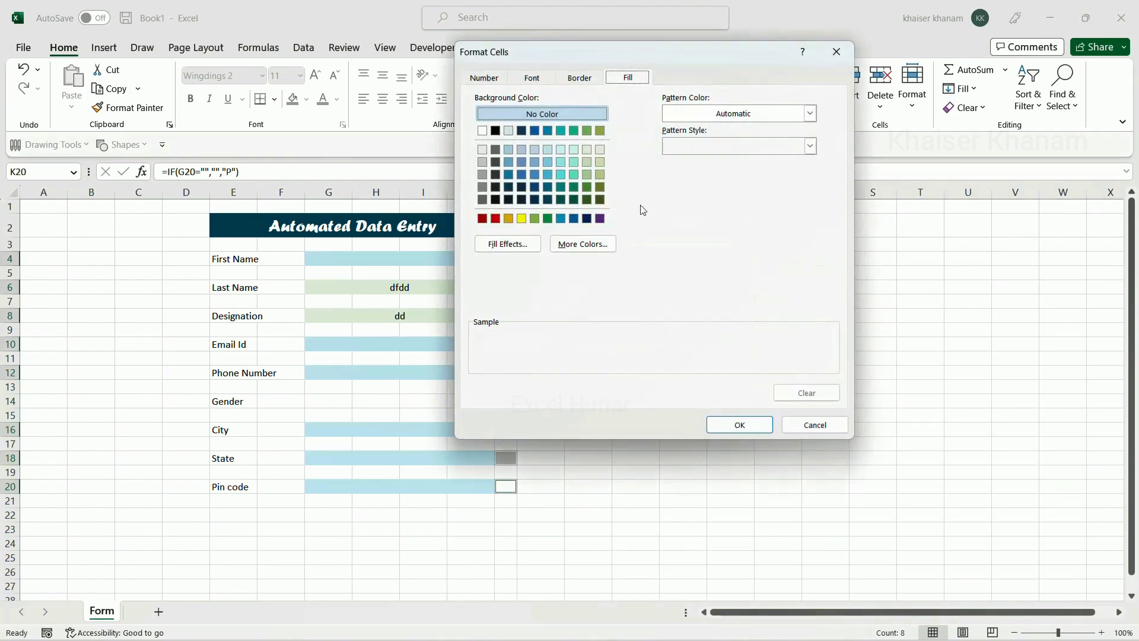
pyautogui.click(588, 200)
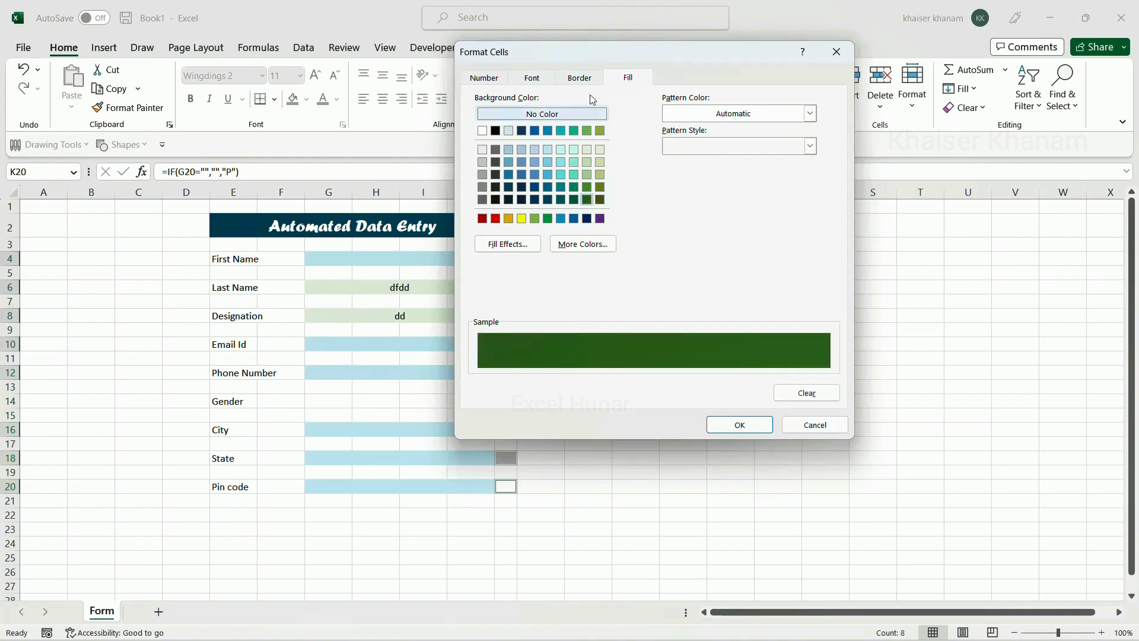
pyautogui.click(534, 77)
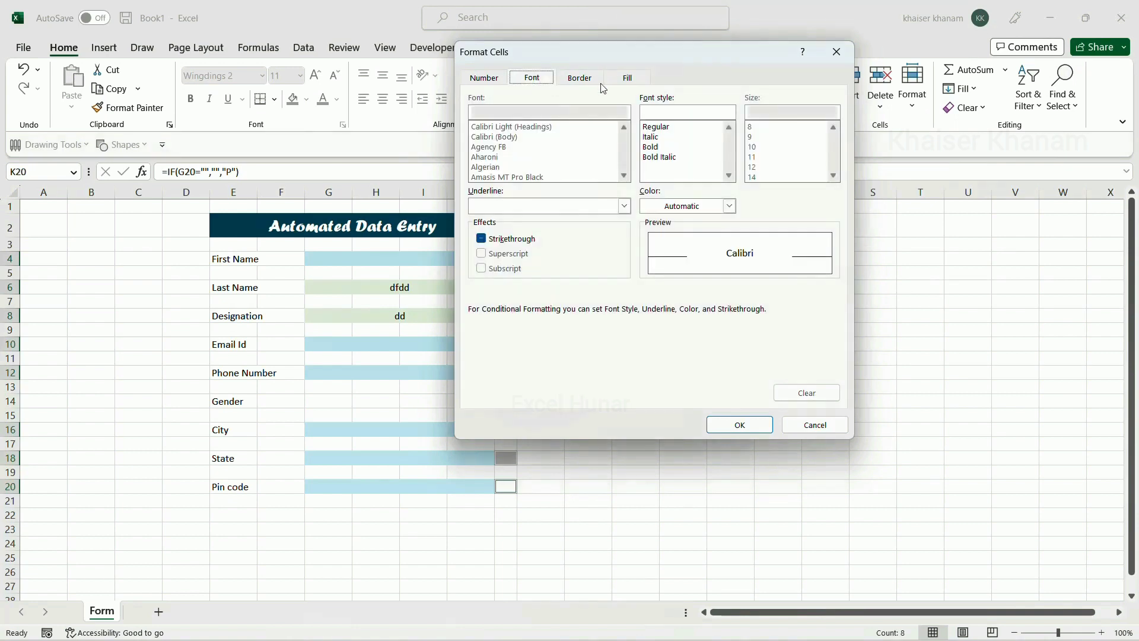
pyautogui.click(730, 206)
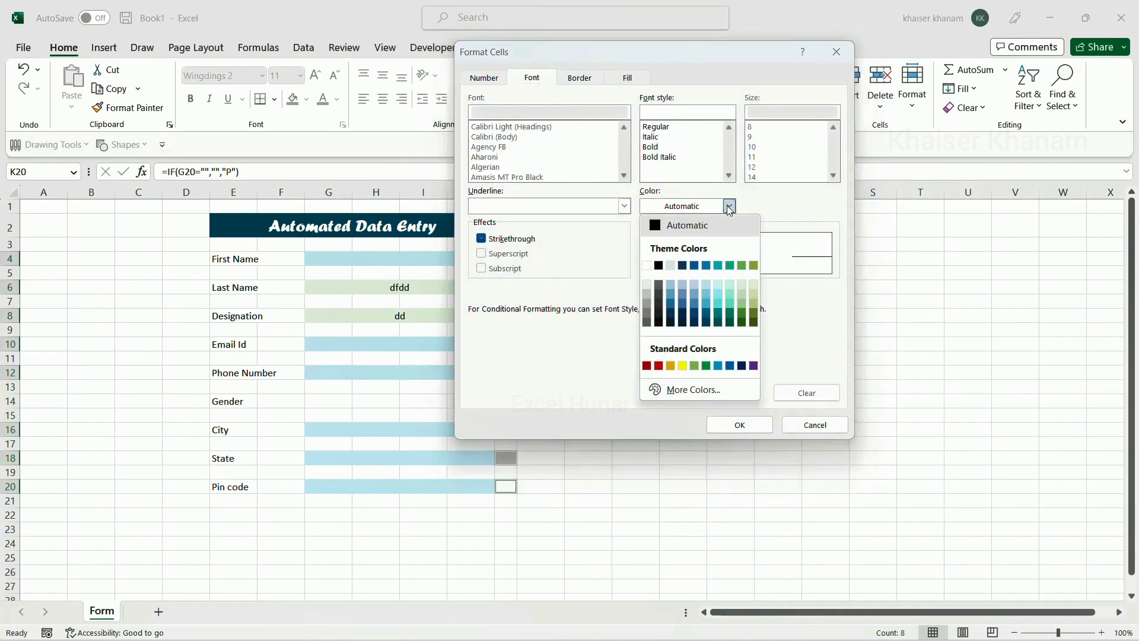
pyautogui.click(650, 266)
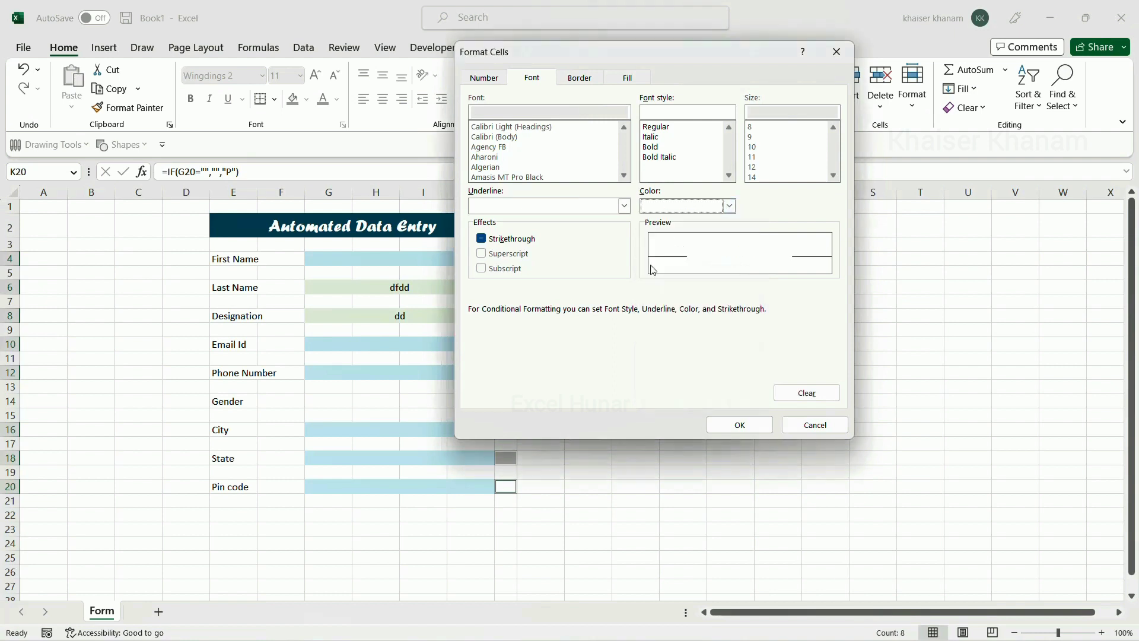
pyautogui.click(651, 147)
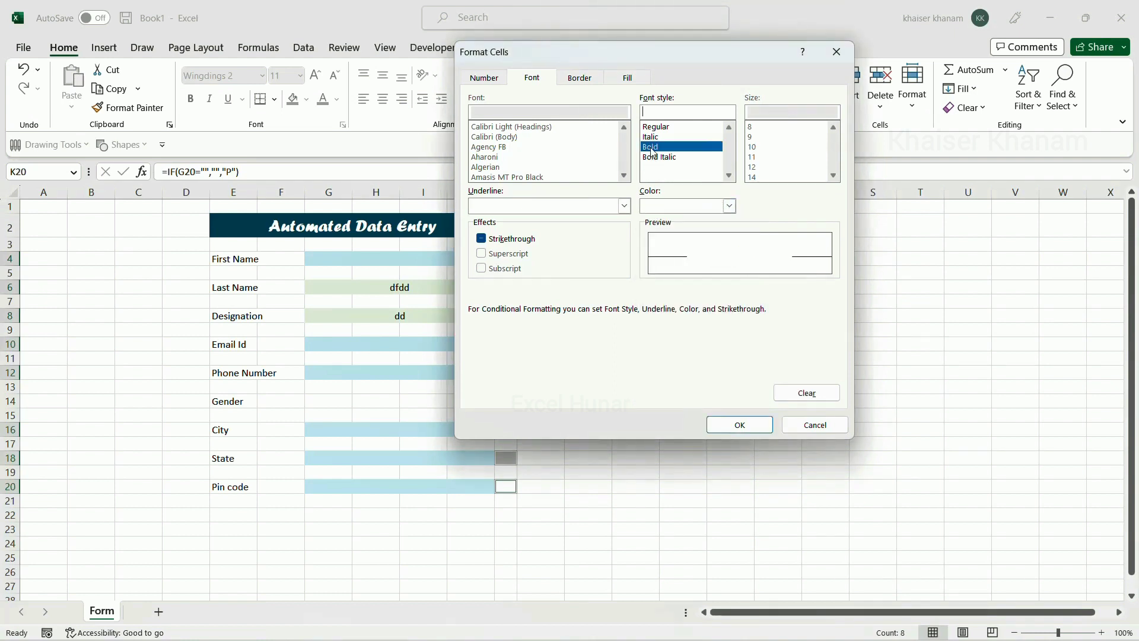
pyautogui.click(736, 426)
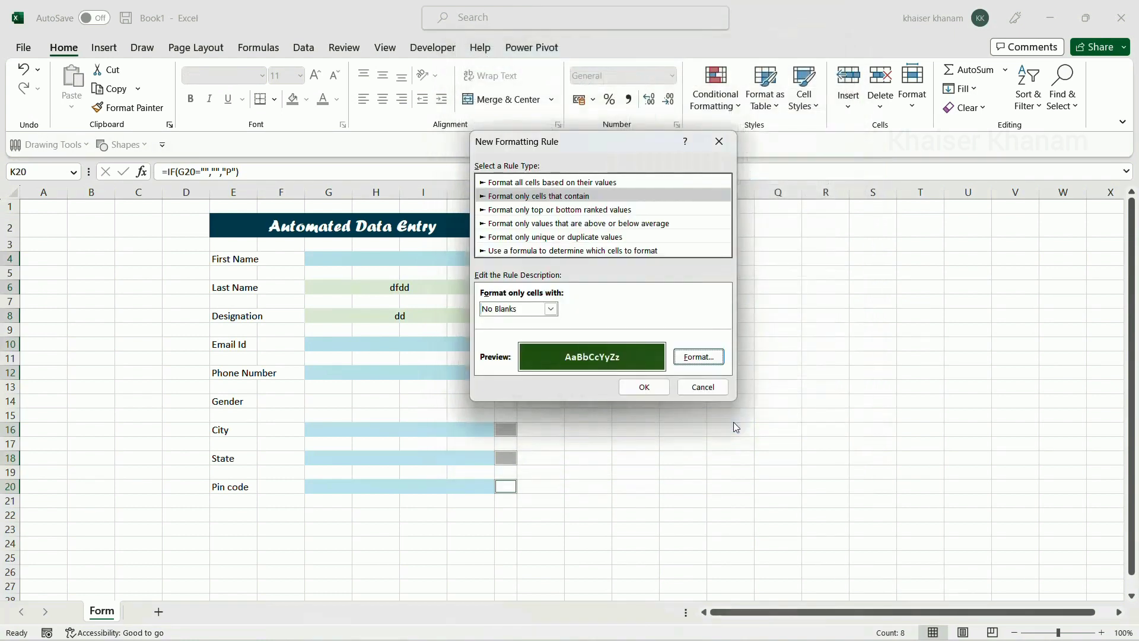
pyautogui.click(645, 388)
pyautogui.click(583, 357)
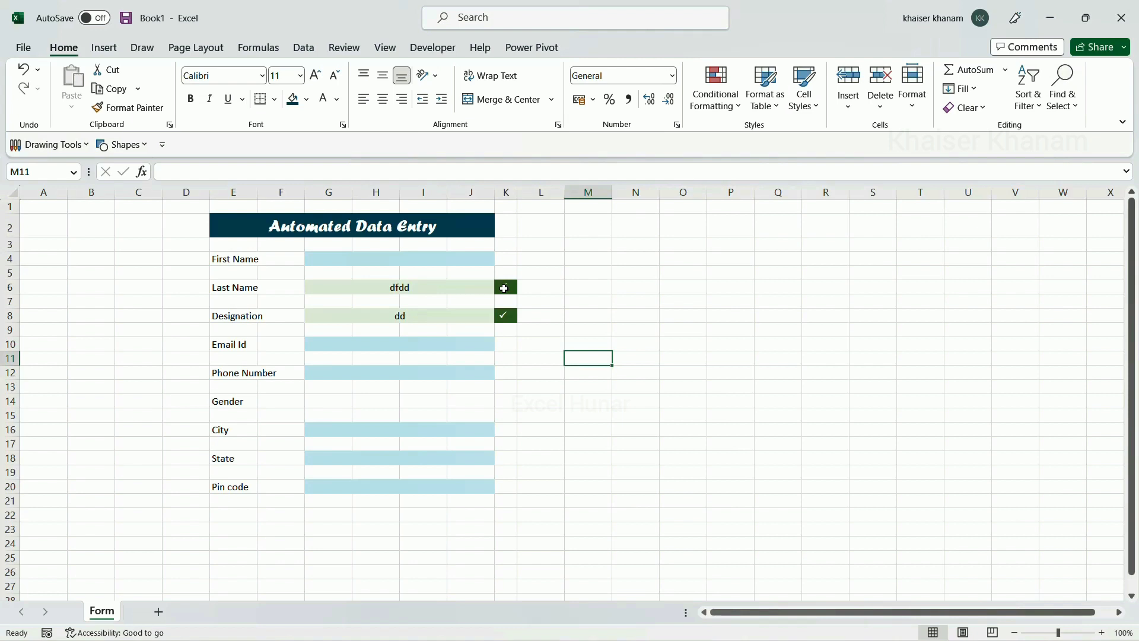
# After a 'dsds' test, enter the person's first name, last name and Designation 'Engineer'
pyautogui.click(486, 254)
pyautogui.write('dsds')
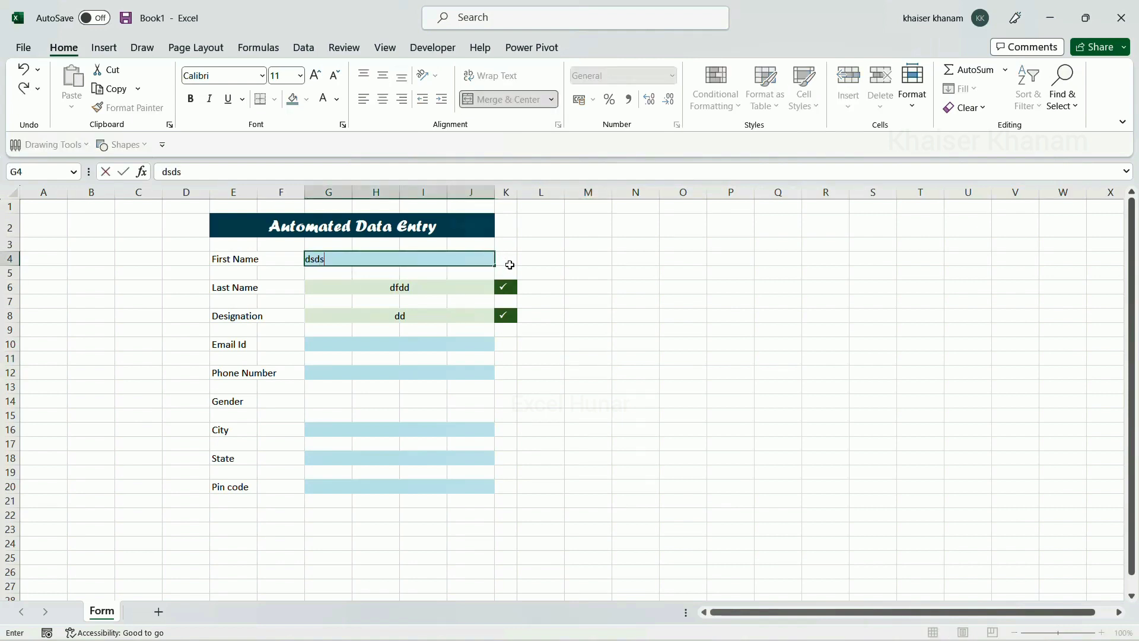
pyautogui.click(554, 326)
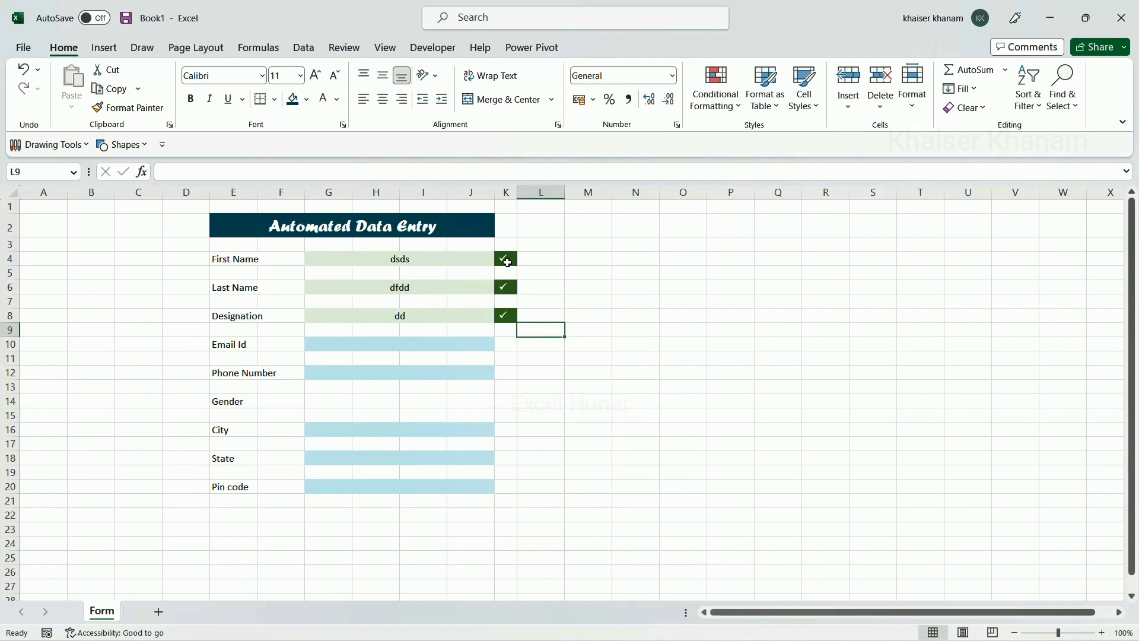
pyautogui.click(421, 262)
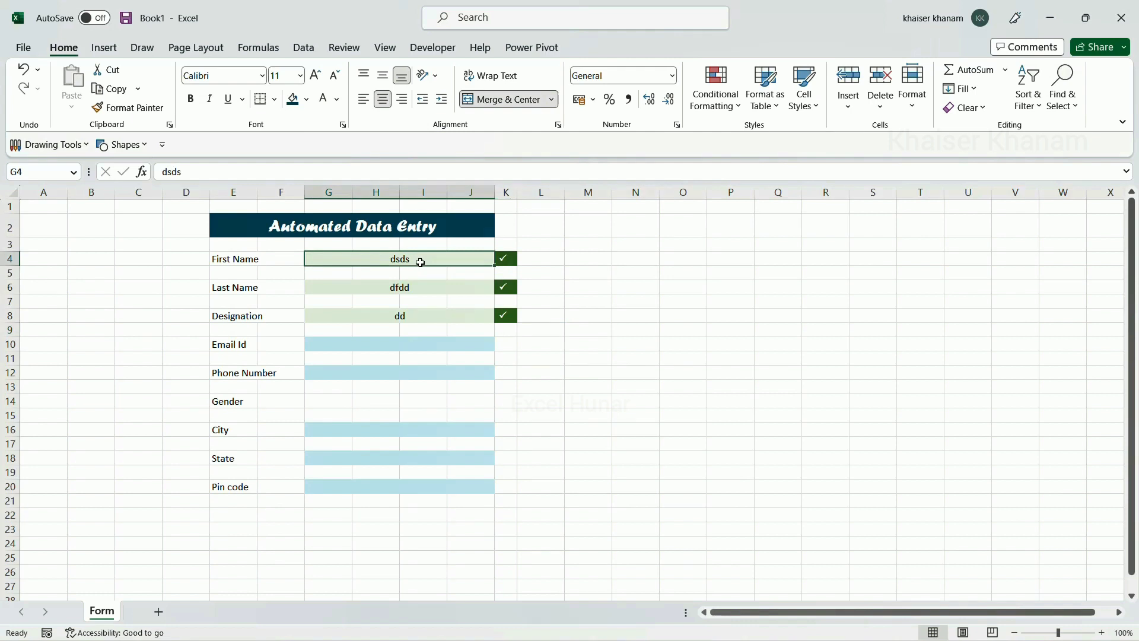
pyautogui.press('BackSpace')
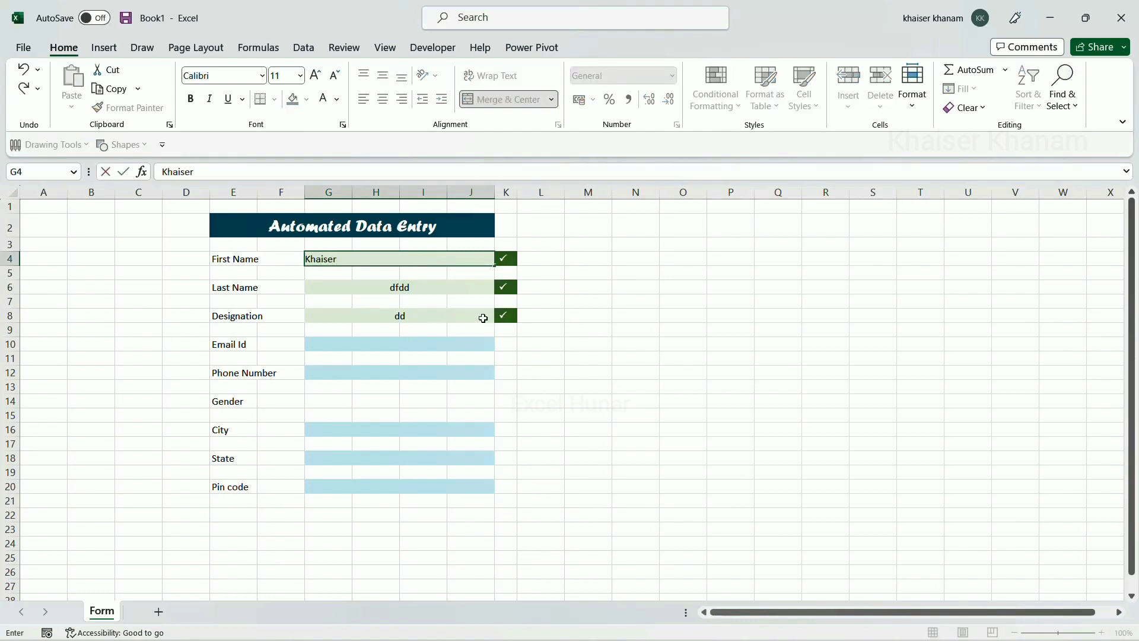
pyautogui.click(441, 284)
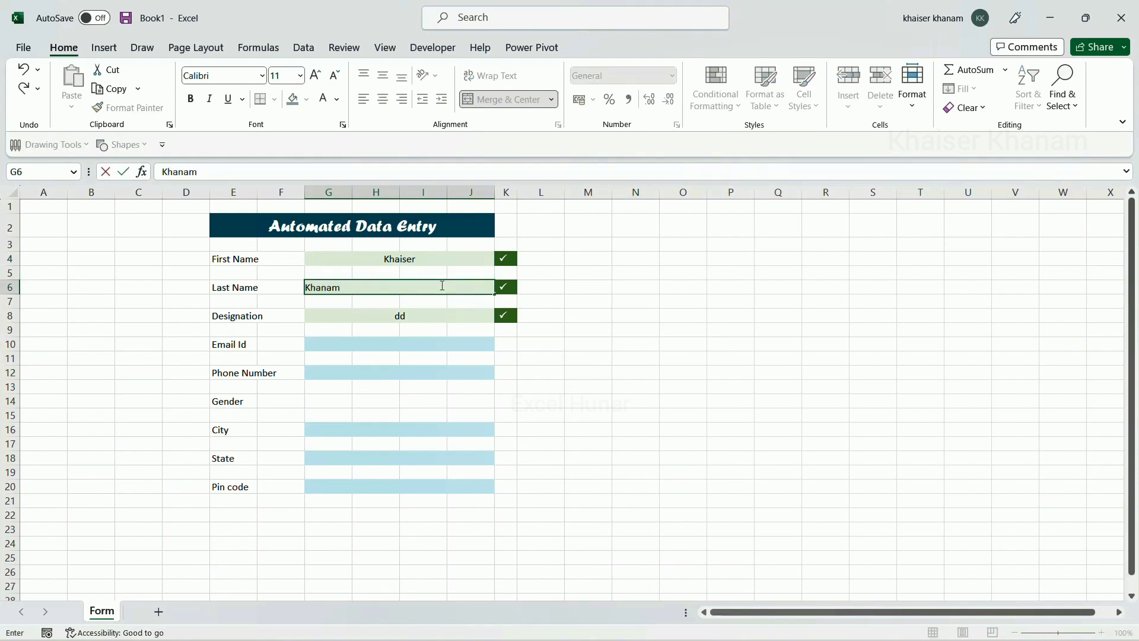
pyautogui.click(421, 316)
pyautogui.write('En')
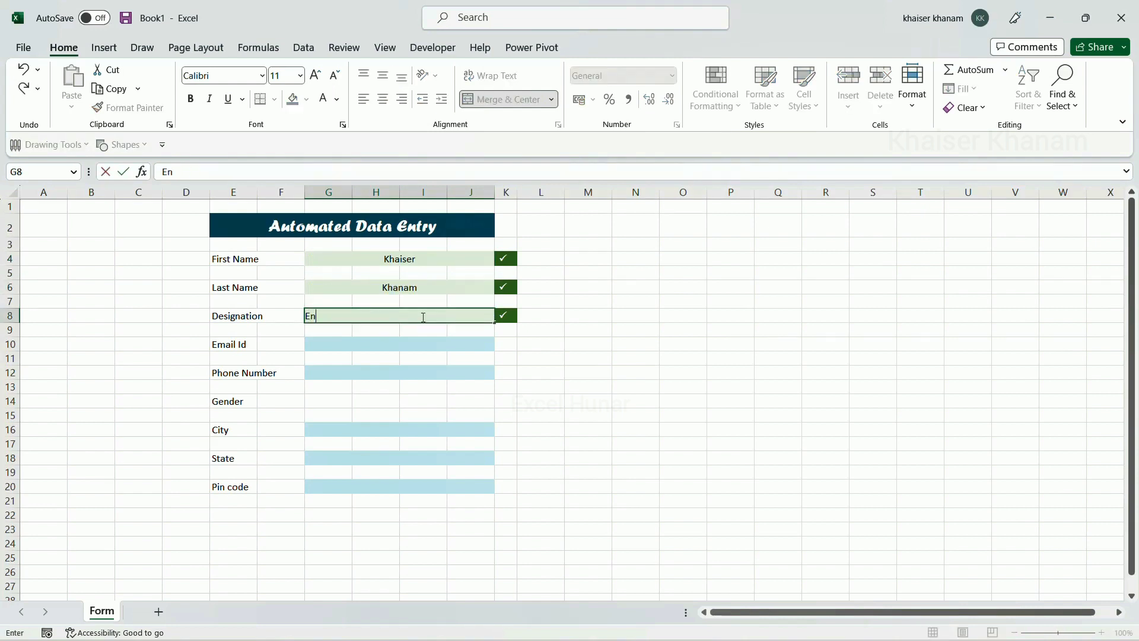
pyautogui.write('gineer')
pyautogui.press('Return')
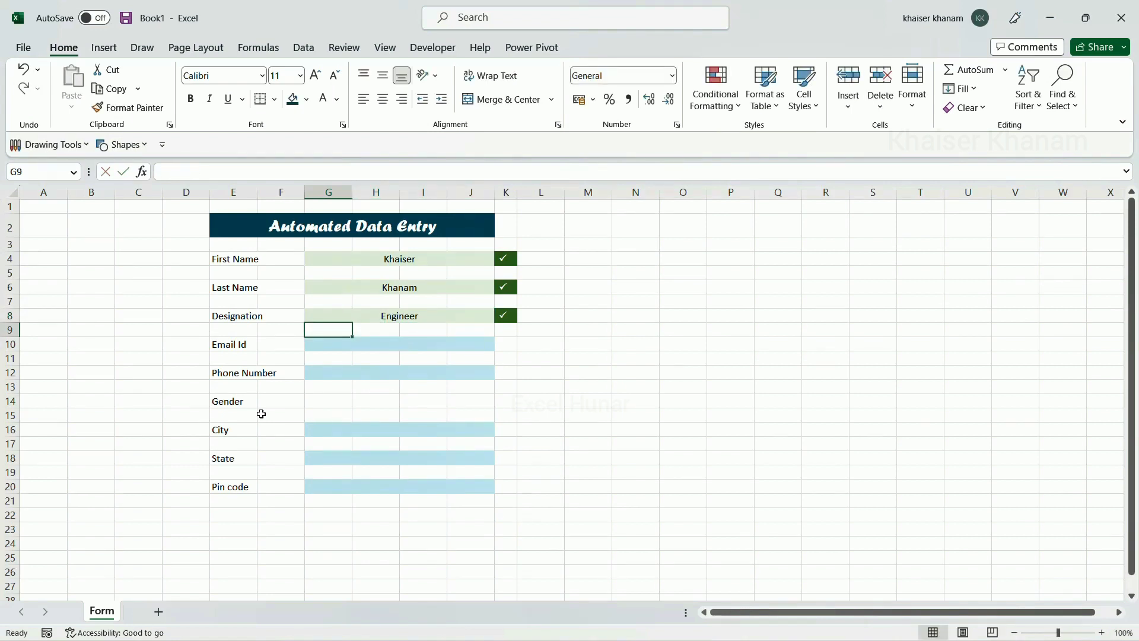
# Merge the Gender cells G14:J14 into one with Merge & Center
pyautogui.click(328, 402)
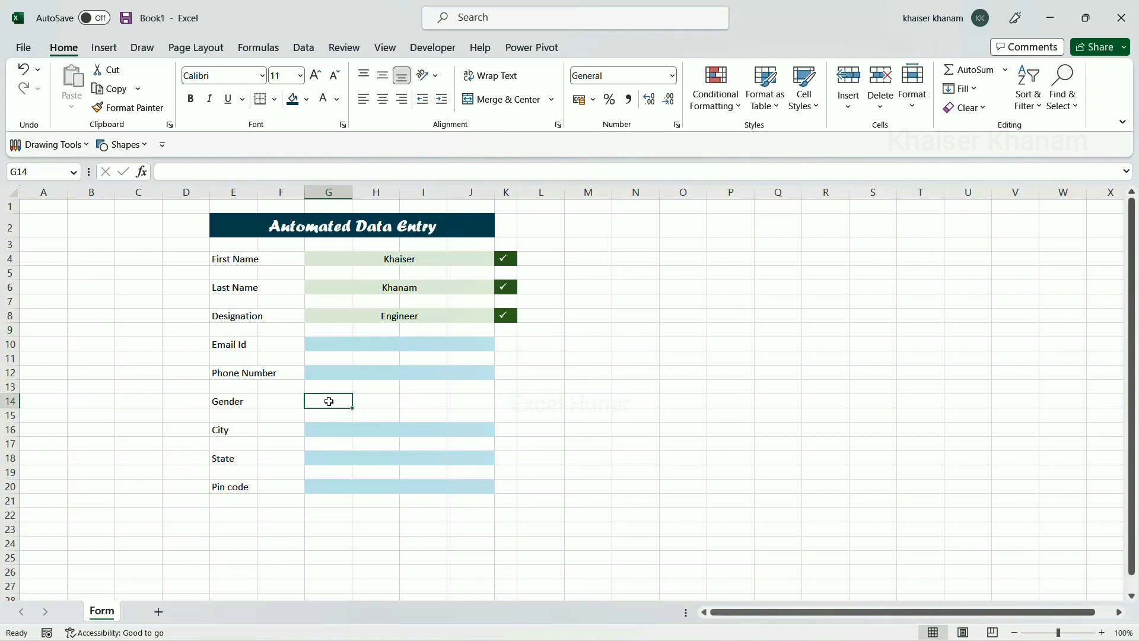
pyautogui.moveTo(329, 401); pyautogui.dragTo(459, 395)
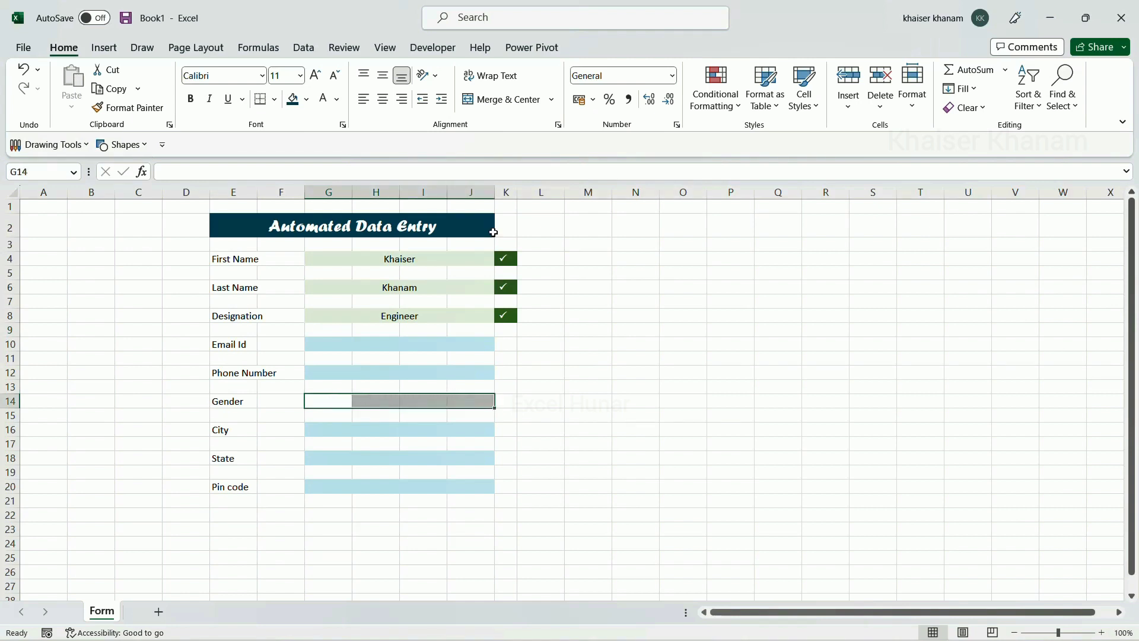
pyautogui.click(525, 106)
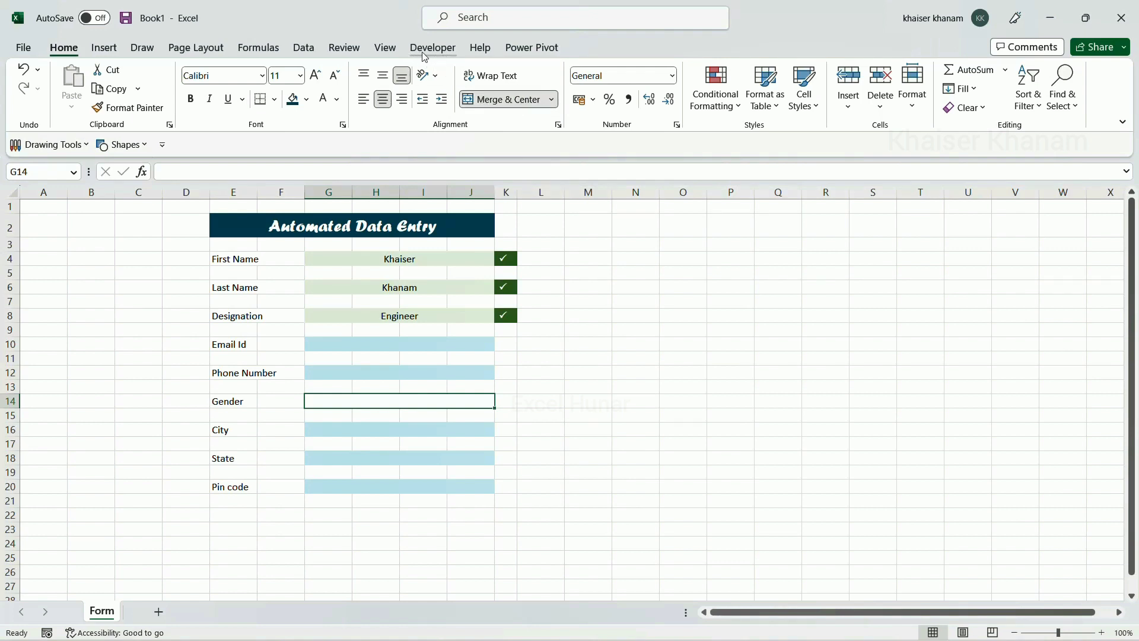
# Tick Developer under Main Tabs in Customize the Ribbon, confirm, and show the Developer tab
pyautogui.rightClick(309, 55)
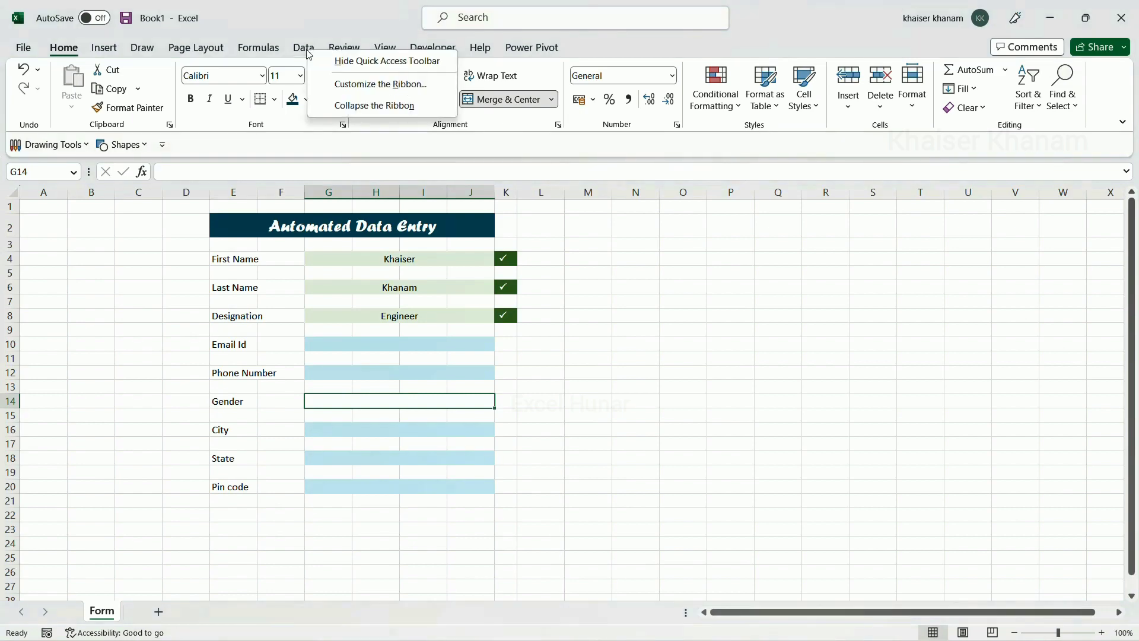
pyautogui.click(363, 86)
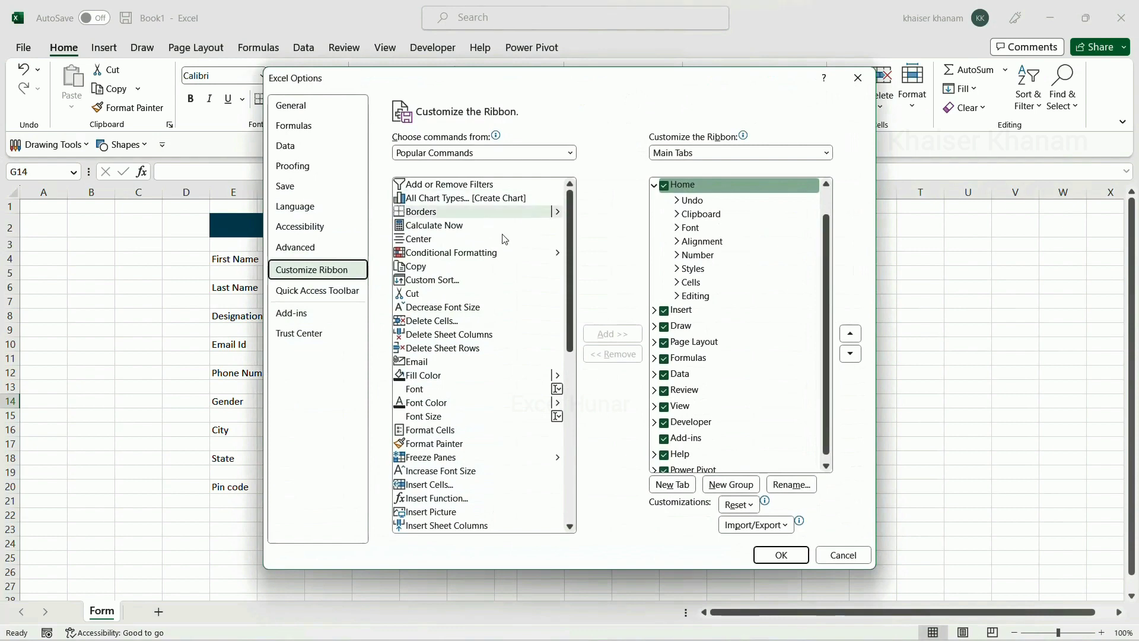
pyautogui.click(671, 153)
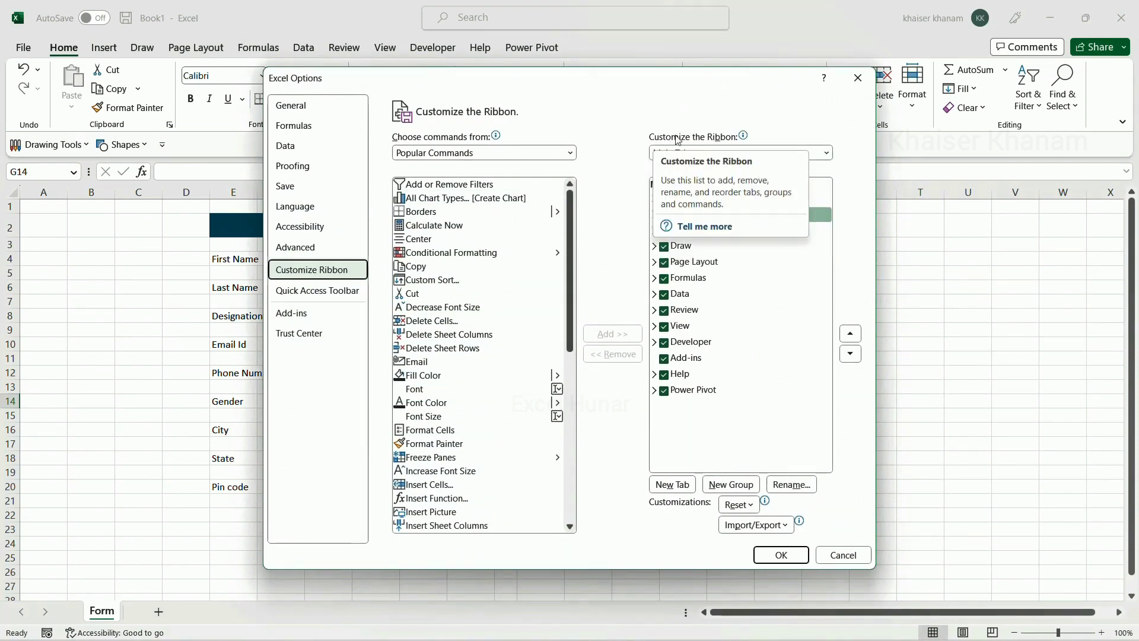
pyautogui.click(665, 343)
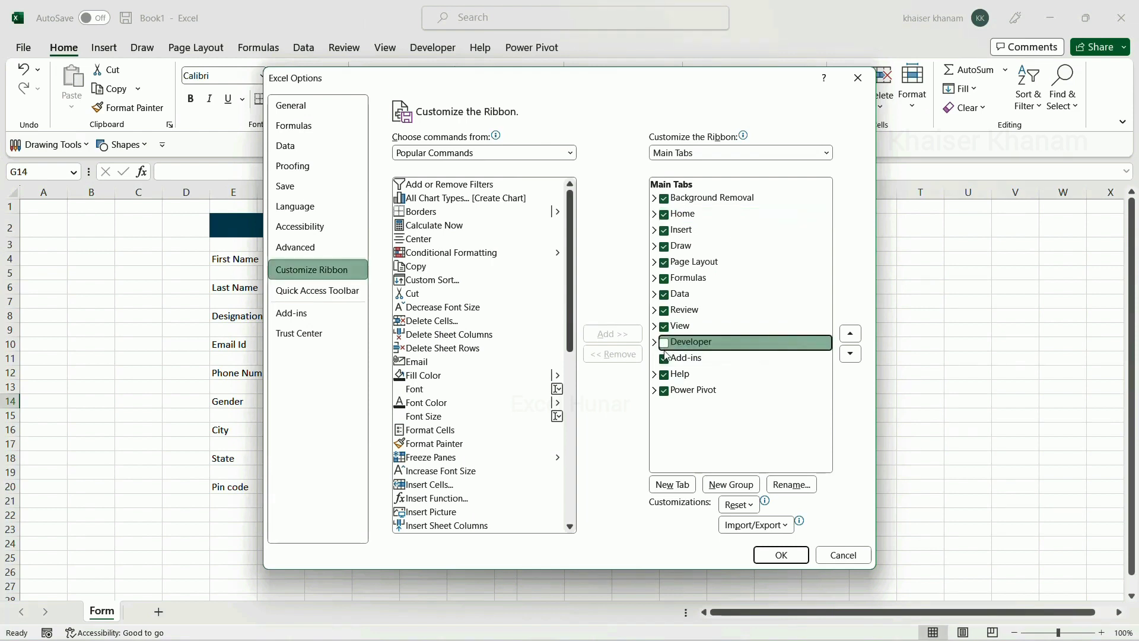
pyautogui.click(665, 343)
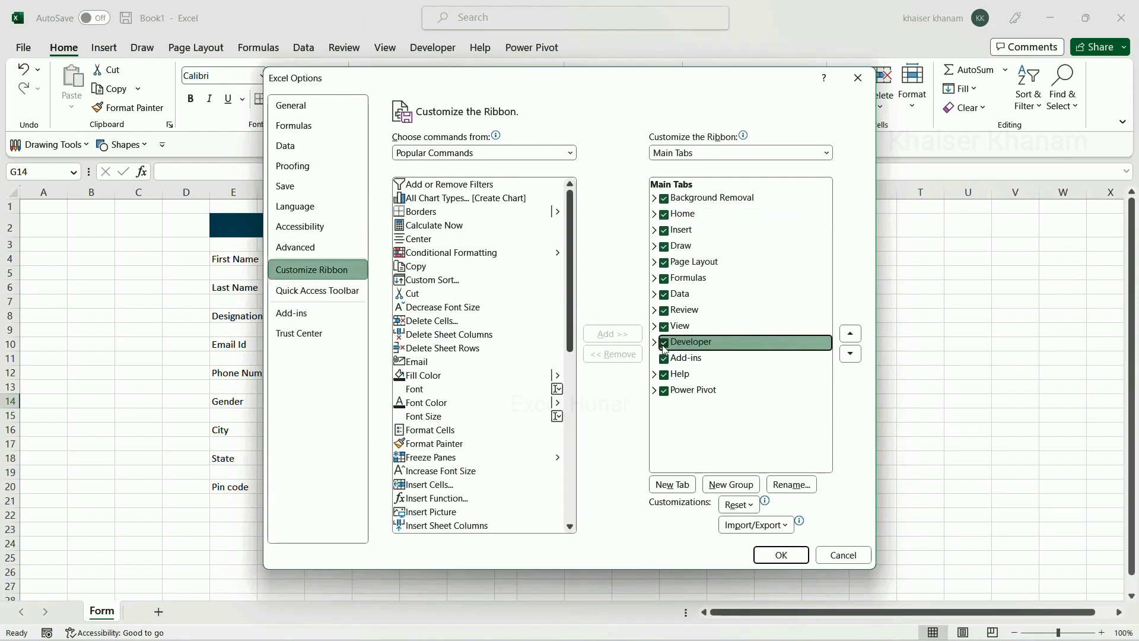
pyautogui.click(778, 554)
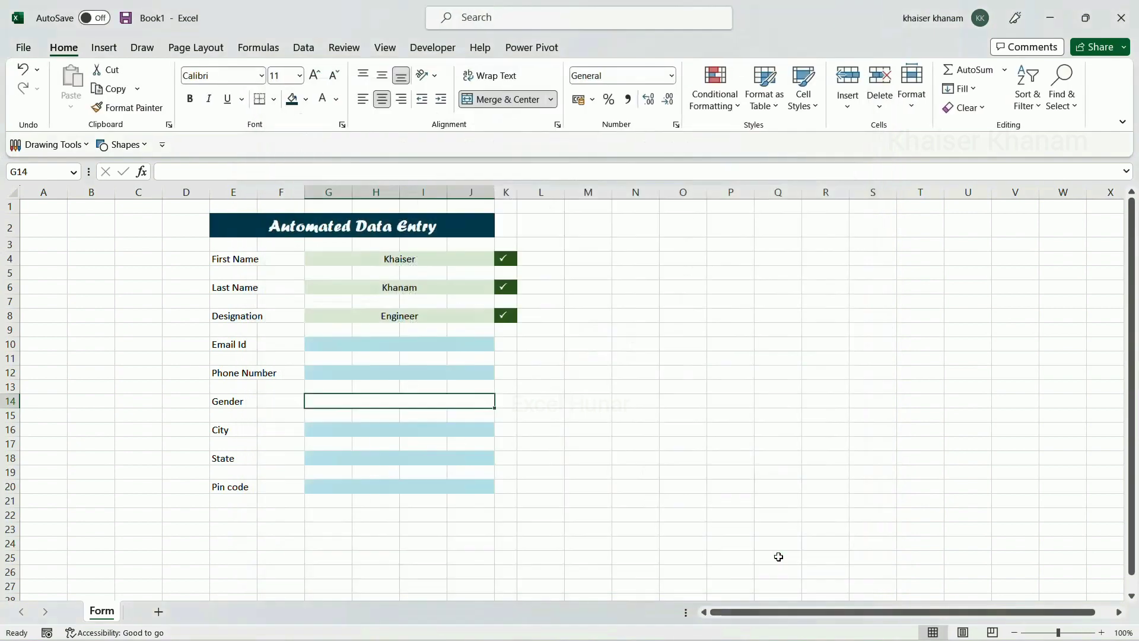
pyautogui.click(424, 51)
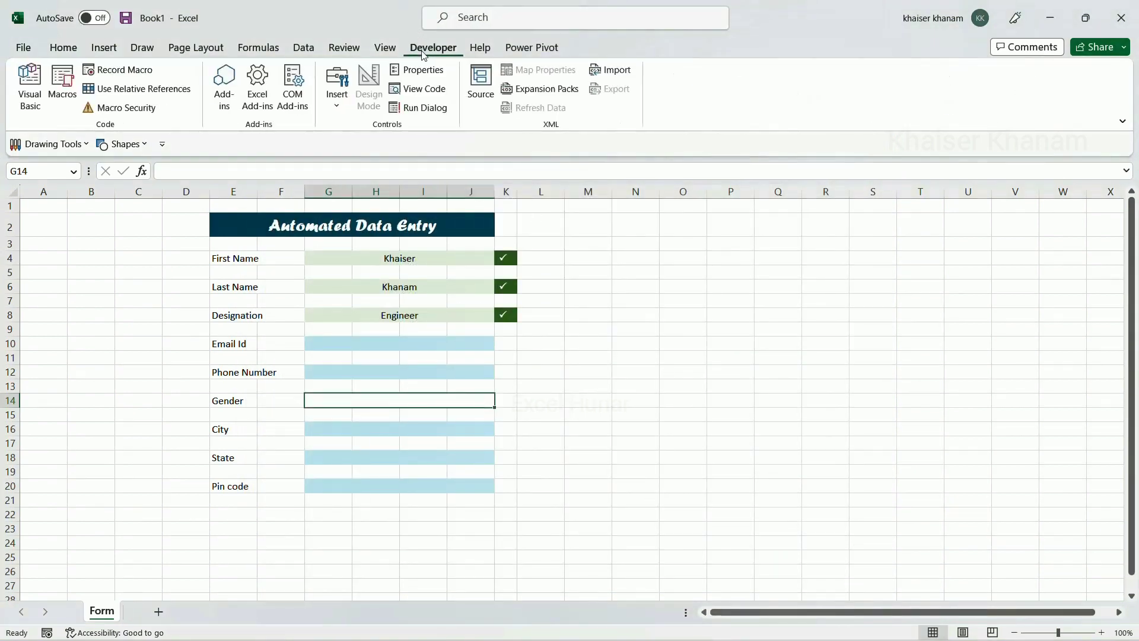
# Draw an Option Button form control at the start of Gender cell G14
pyautogui.click(337, 101)
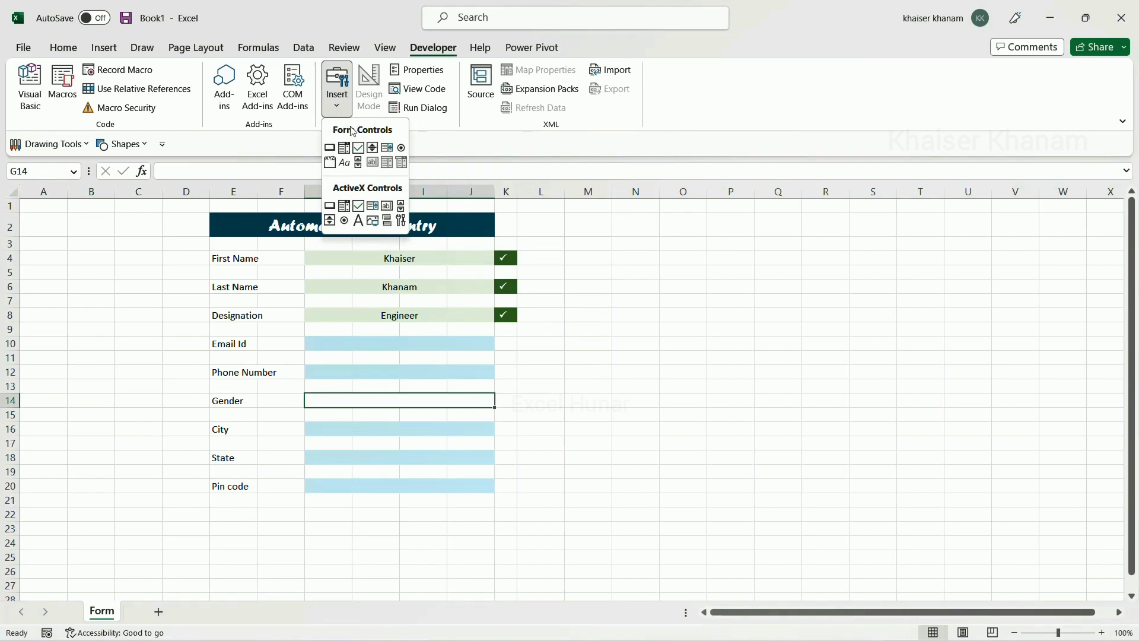
pyautogui.click(402, 149)
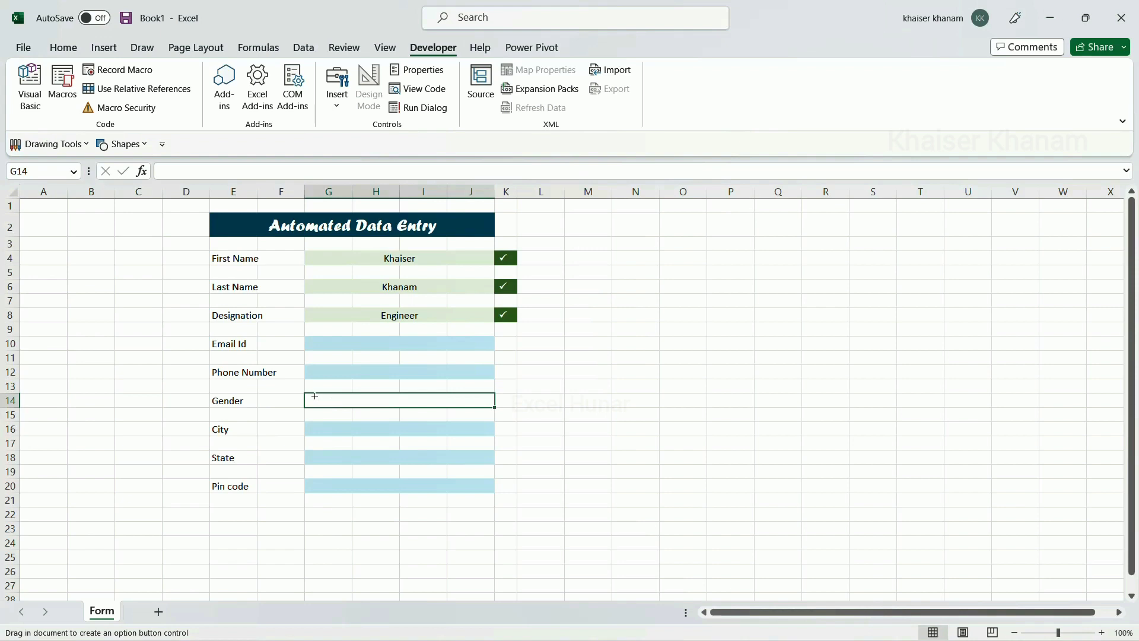
pyautogui.moveTo(314, 396); pyautogui.dragTo(333, 407)
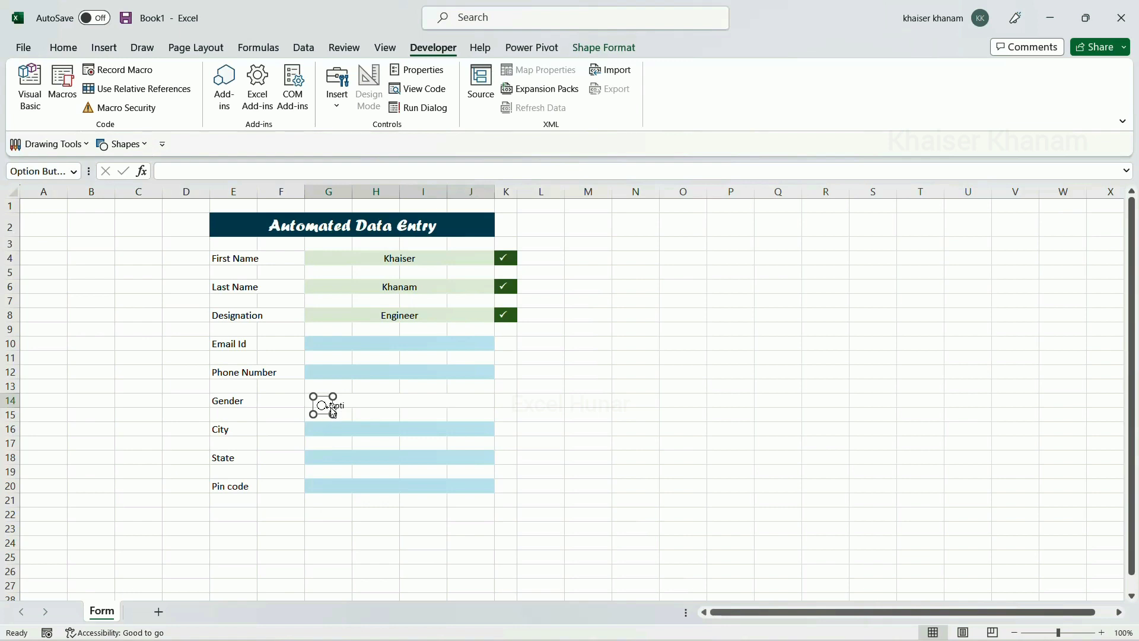
pyautogui.keyDown('ctrl'); pyautogui.scroll(2, 336, 407); pyautogui.keyUp('ctrl')
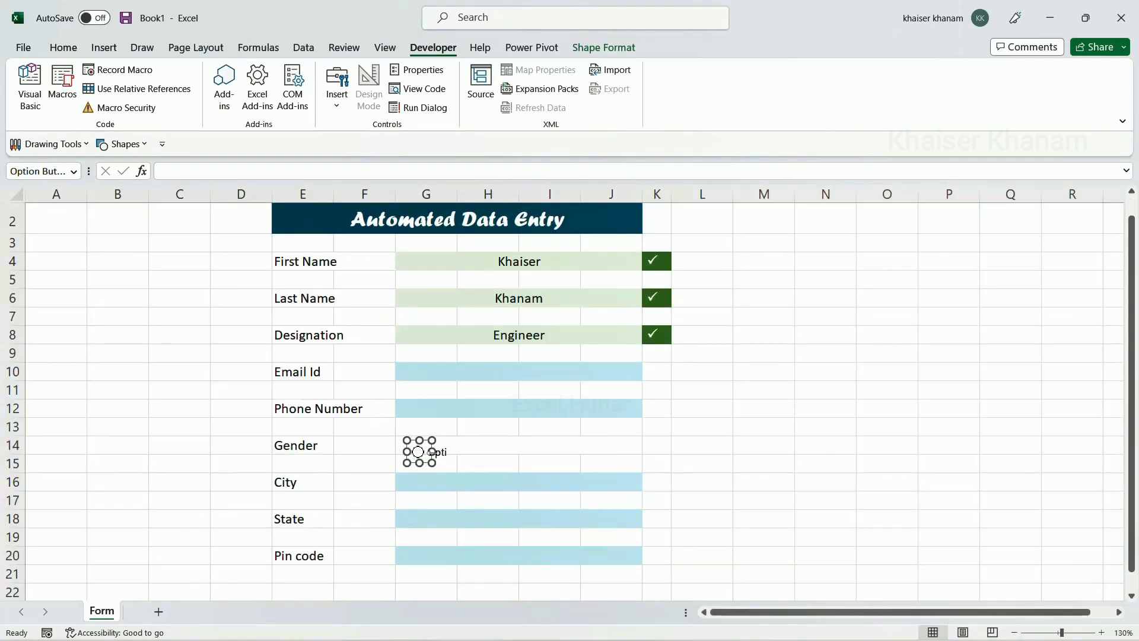
pyautogui.moveTo(433, 452); pyautogui.dragTo(522, 457)
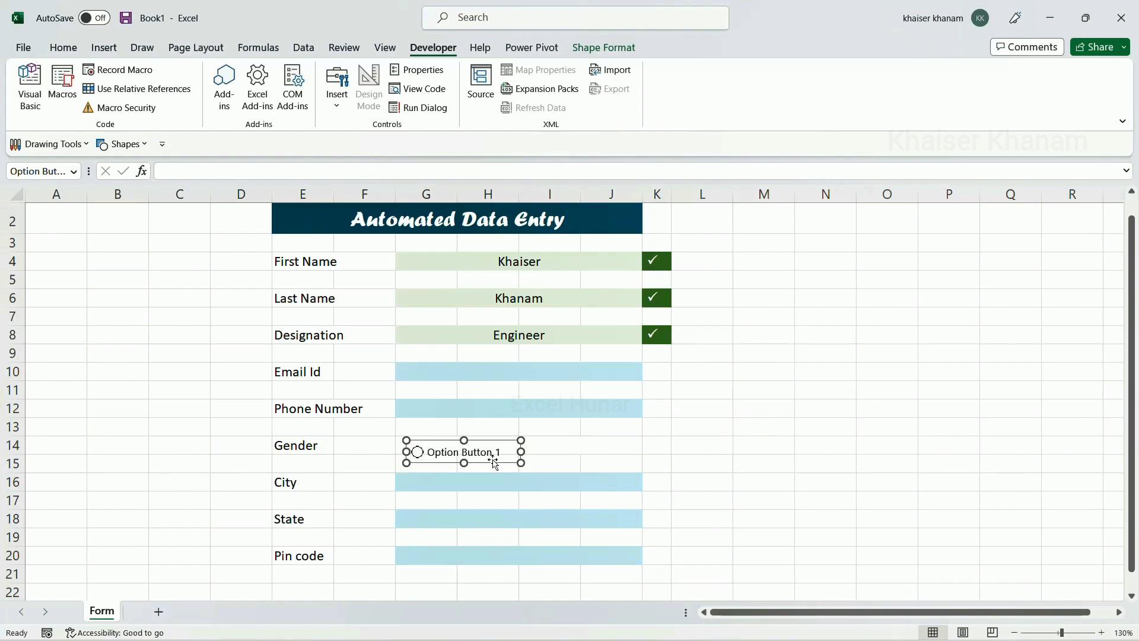
# Delete the option button's label and shrink the control to just its circle
pyautogui.click(428, 452)
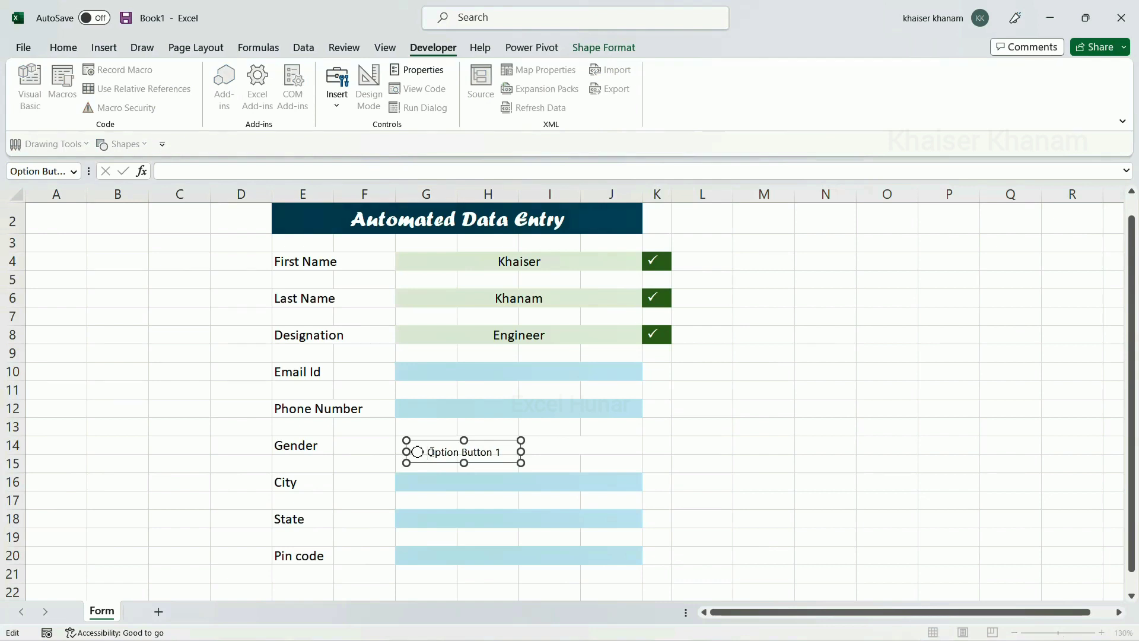
pyautogui.press('Delete')
pyautogui.press('Delete')
pyautogui.press('Delete')
pyautogui.press('Delete')
pyautogui.press('Delete')
pyautogui.press('Delete')
pyautogui.press('Delete')
pyautogui.press('Delete')
pyautogui.press('Delete')
pyautogui.press('Delete')
pyautogui.press('Delete')
pyautogui.press('Delete')
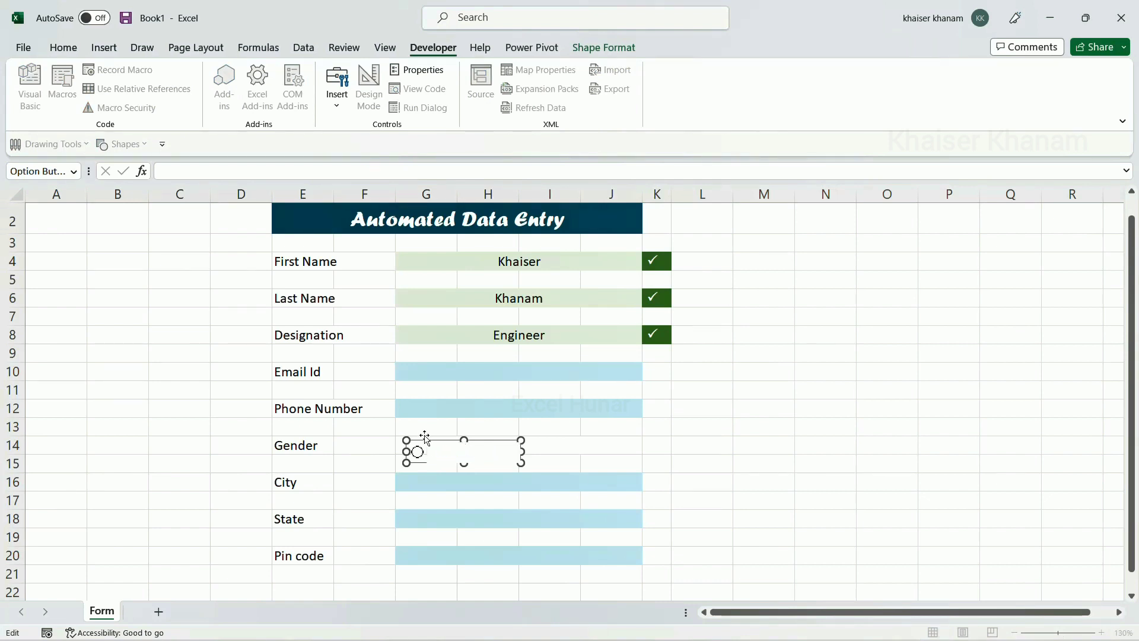
pyautogui.click(458, 476)
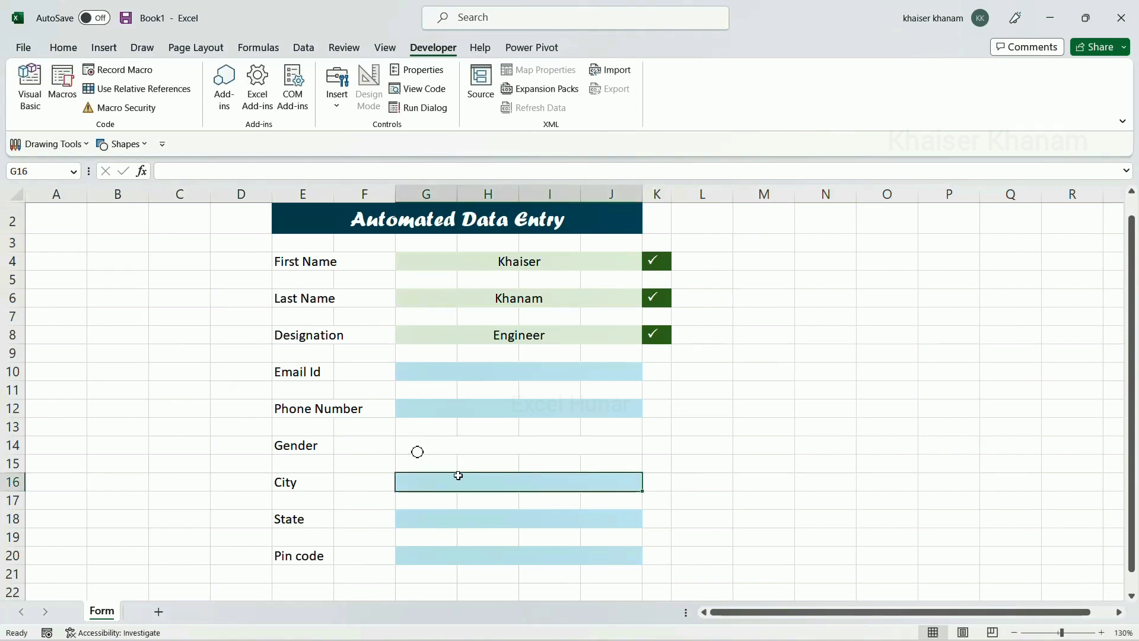
pyautogui.scroll(-2, 458, 475)
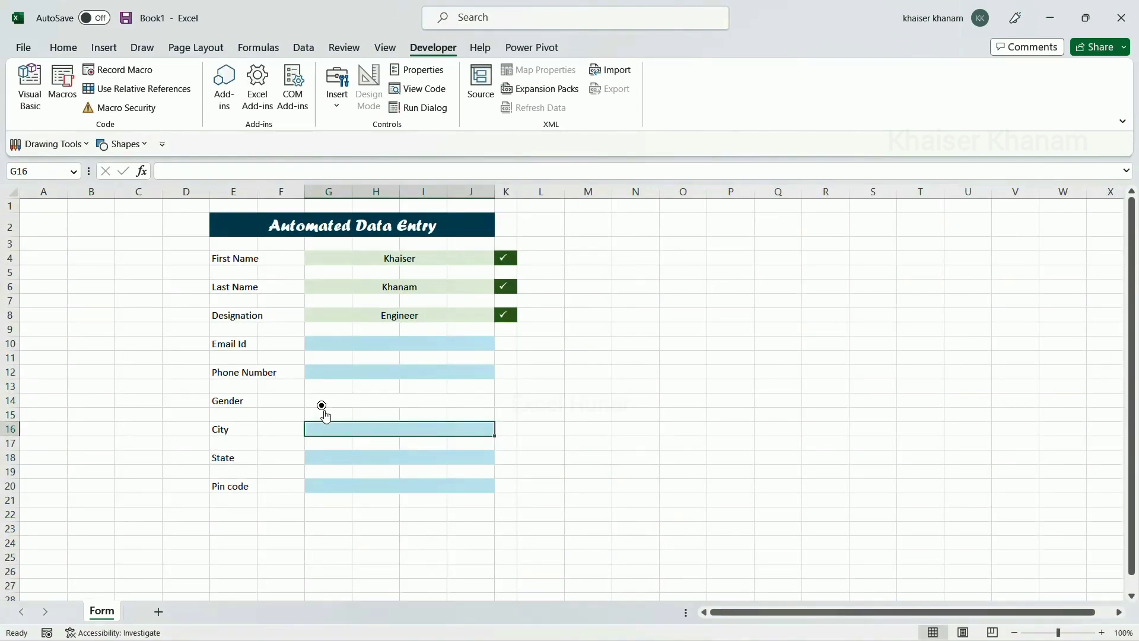
pyautogui.keyDown('ctrl'); pyautogui.click(323, 409); pyautogui.keyUp('ctrl')
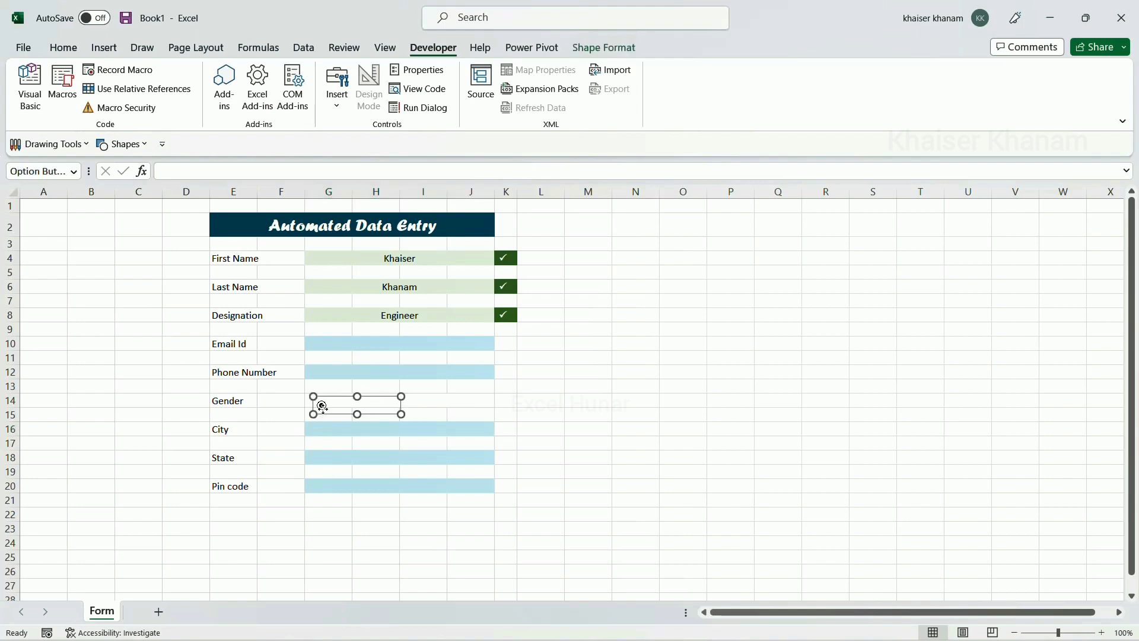
pyautogui.moveTo(402, 415); pyautogui.dragTo(318, 389)
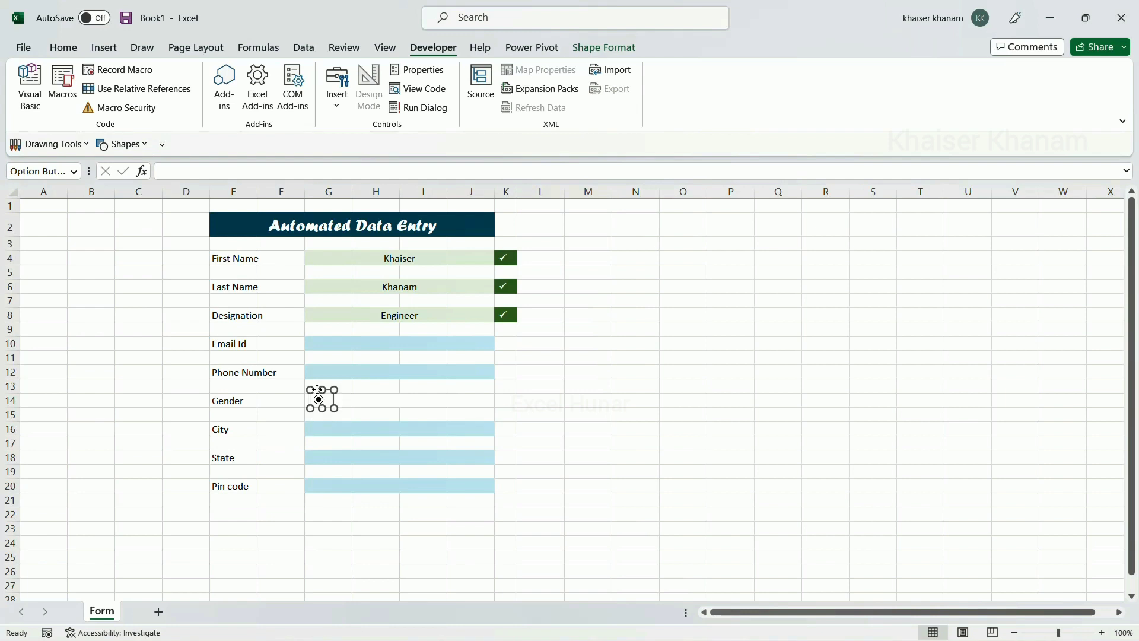
pyautogui.click(357, 420)
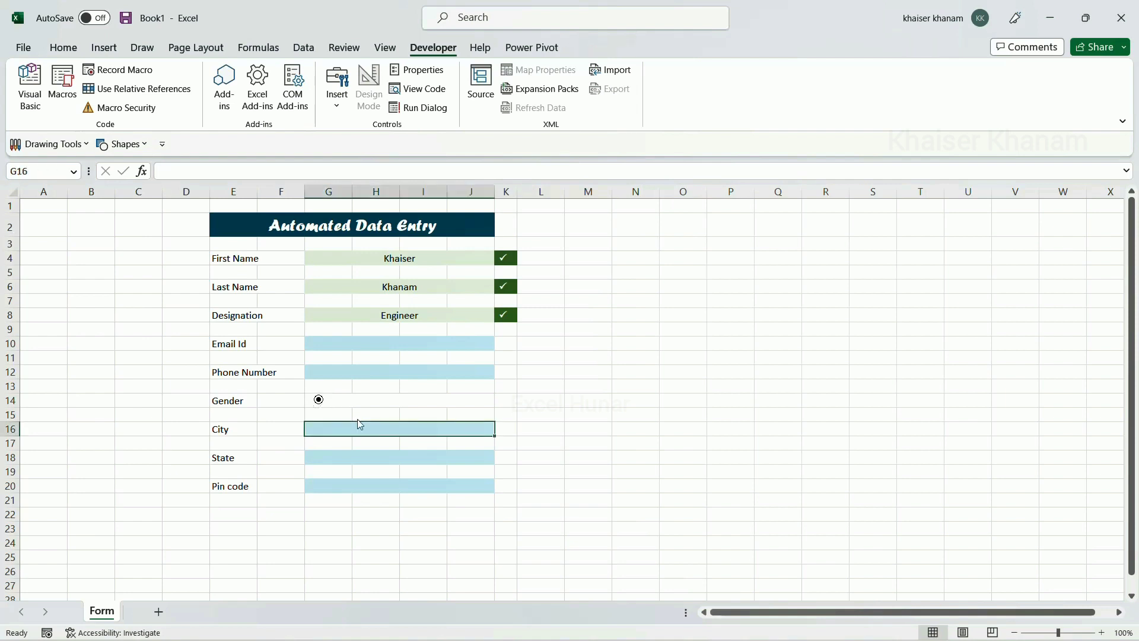
pyautogui.click(358, 404)
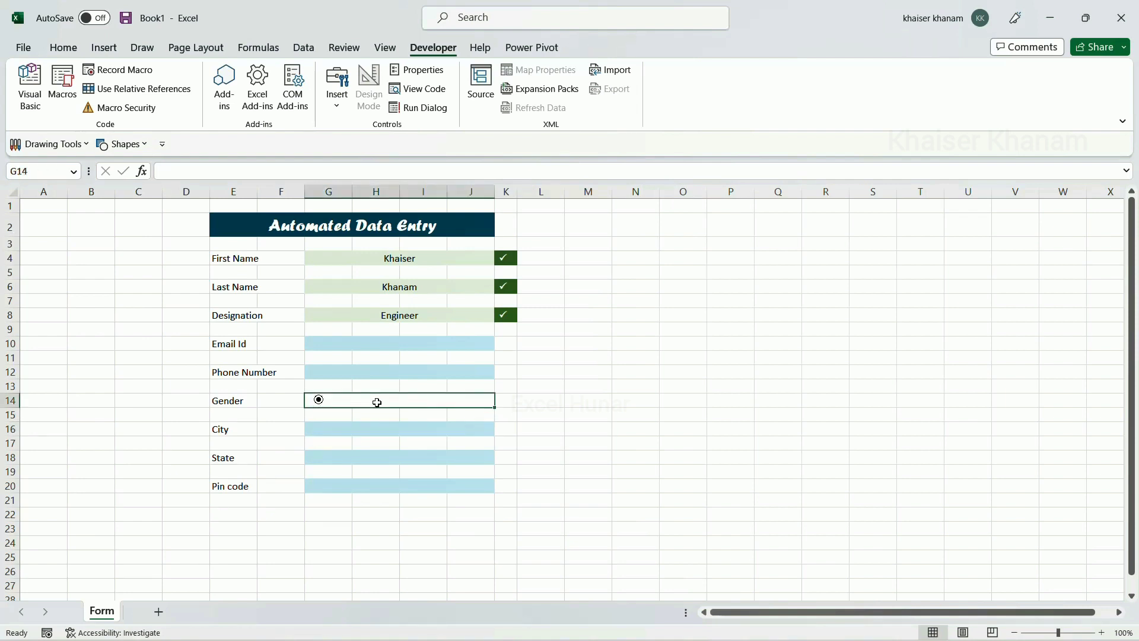
# Enter 'Male' and 'Female' separated by spaces in the Gender cell G14
pyautogui.doubleClick(378, 402)
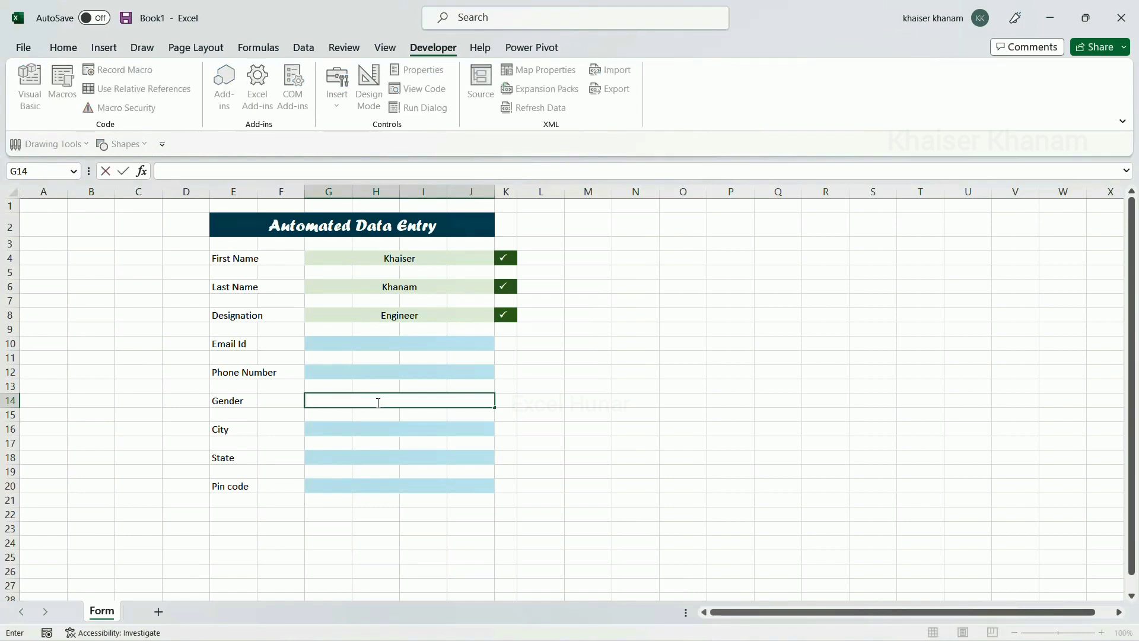
pyautogui.write('Male                    Female')
pyautogui.click(435, 456)
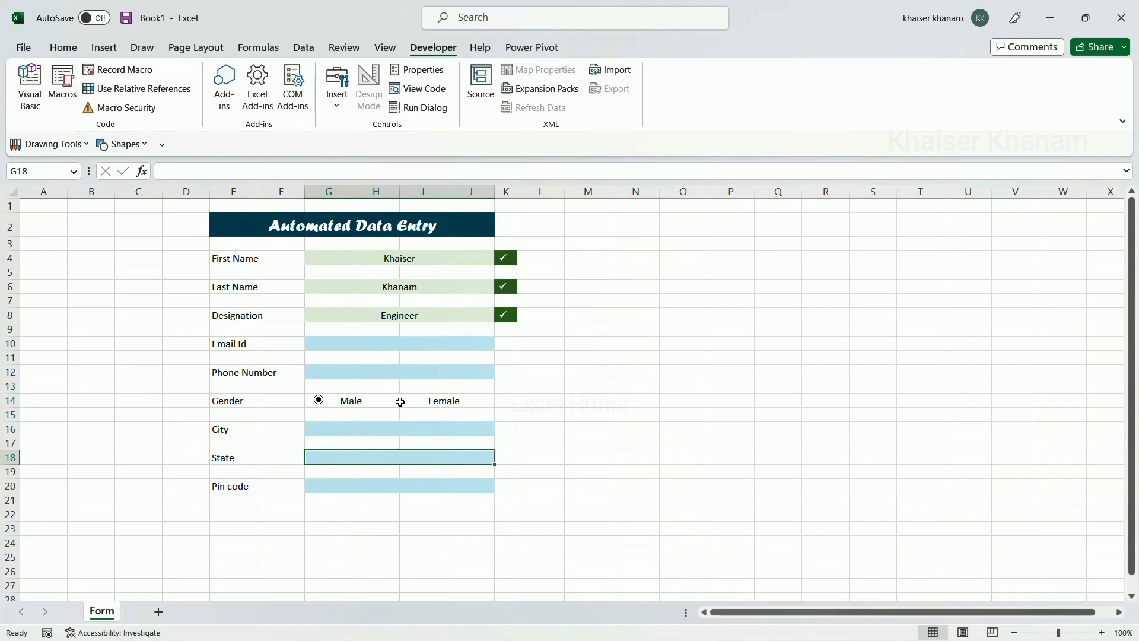
# Copy the option button so a second one sits before Female
pyautogui.keyDown('ctrl'); pyautogui.click(317, 404); pyautogui.keyUp('ctrl')
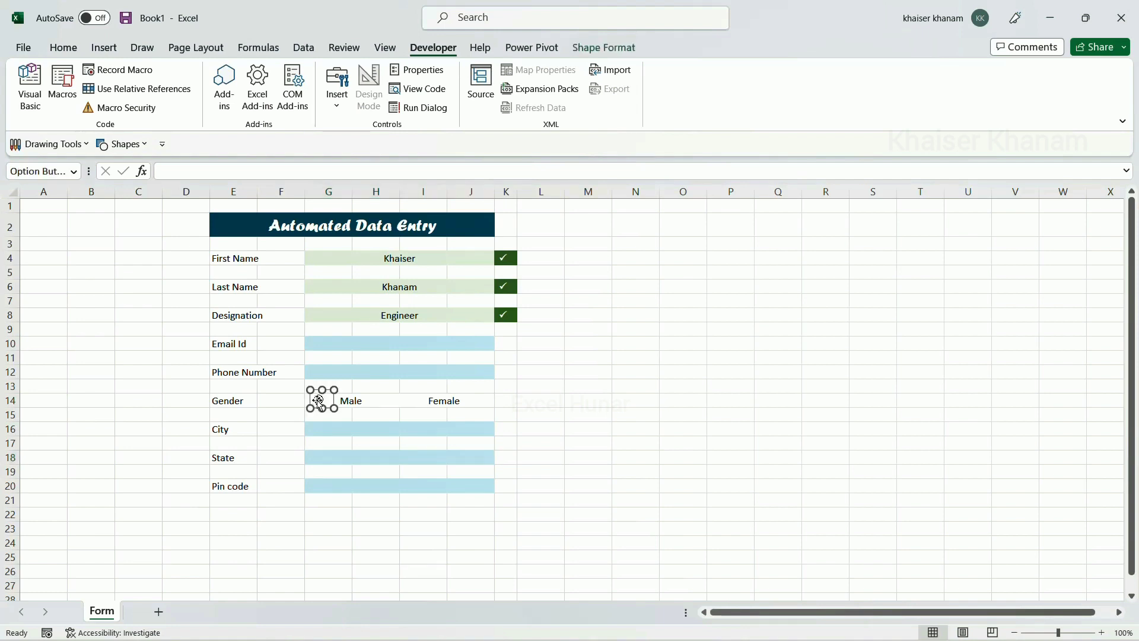
pyautogui.moveTo(318, 402); pyautogui.dragTo(415, 406)
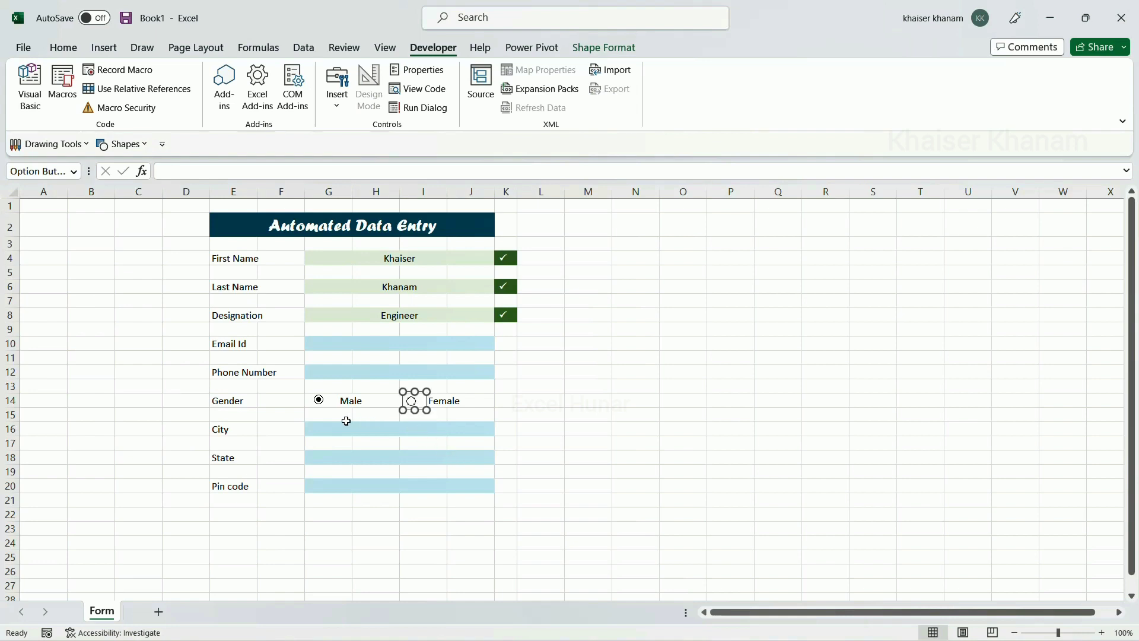
pyautogui.click(374, 414)
pyautogui.click(366, 401)
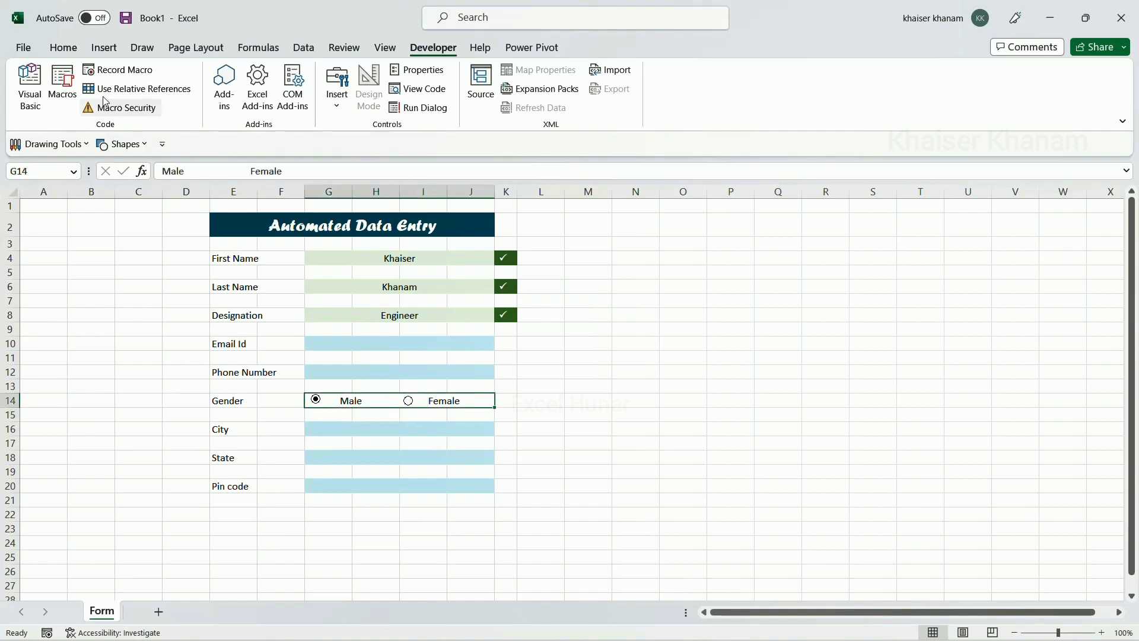
# Left-align the Male Female text in cell G14
pyautogui.click(63, 48)
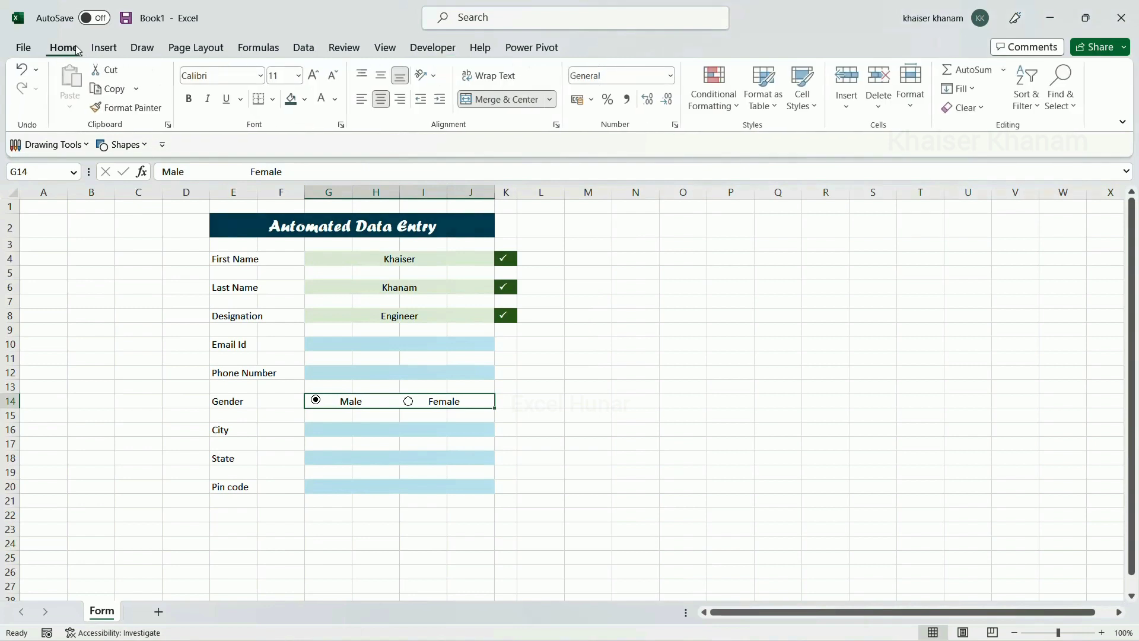
pyautogui.click(365, 99)
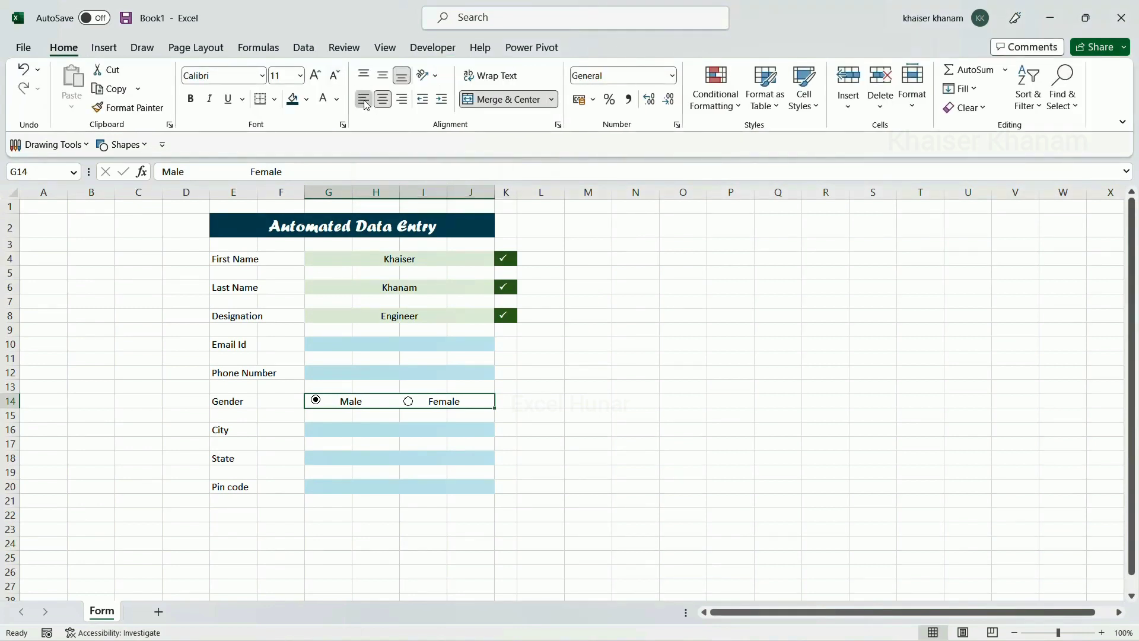
pyautogui.click(327, 410)
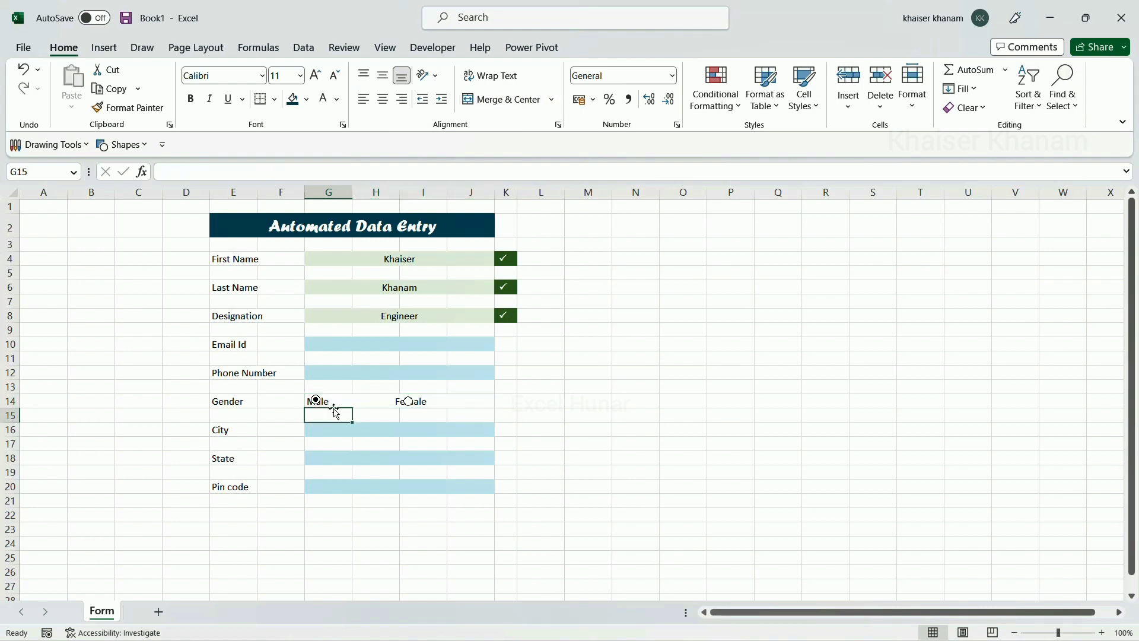
# Remove the leading spaces before Male in G14 and try the option buttons
pyautogui.click(335, 402)
pyautogui.doubleClick(335, 402)
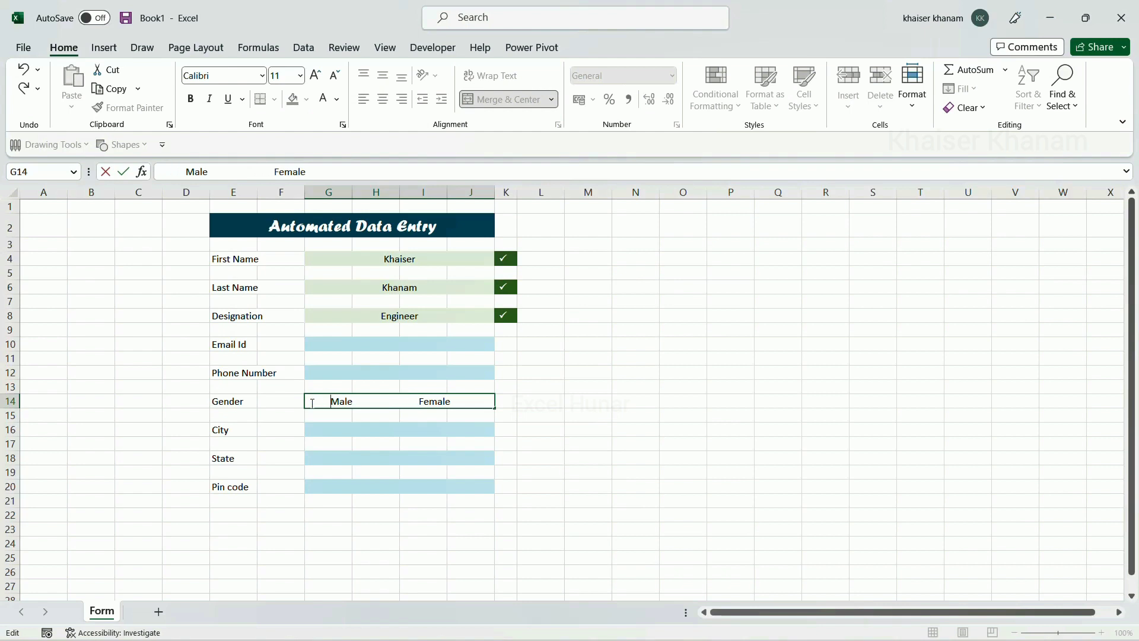
pyautogui.press('BackSpace')
pyautogui.press('BackSpace')
pyautogui.press('BackSpace')
pyautogui.press('BackSpace')
pyautogui.press('BackSpace')
pyautogui.press('BackSpace')
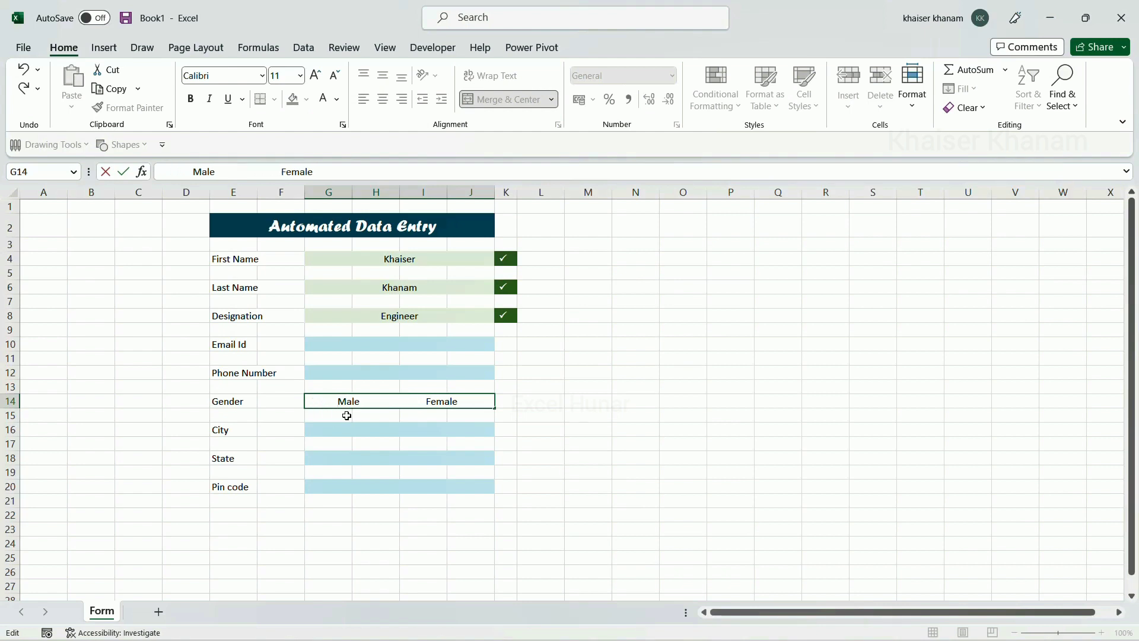
pyautogui.click(351, 416)
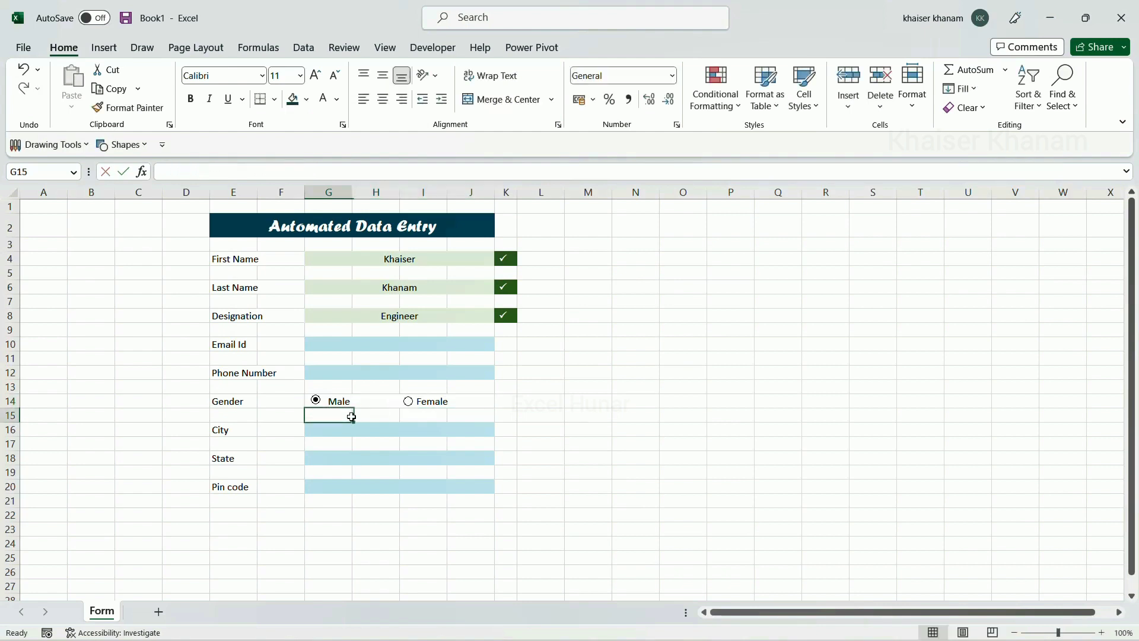
pyautogui.keyDown('ctrl'); pyautogui.click(318, 401); pyautogui.keyUp('ctrl')
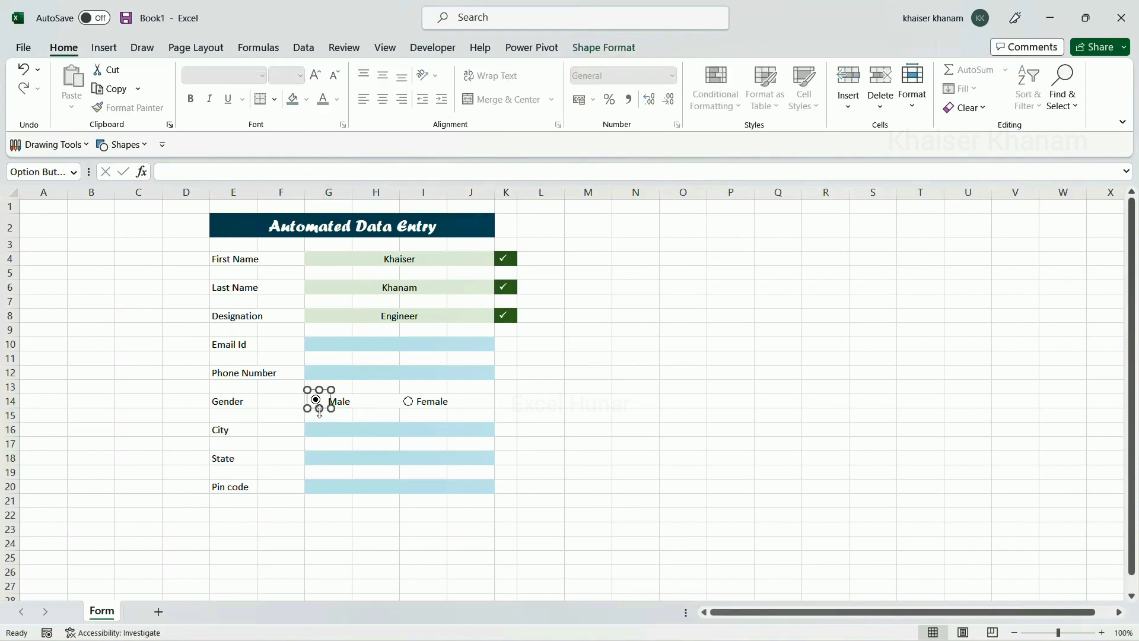
pyautogui.click(458, 432)
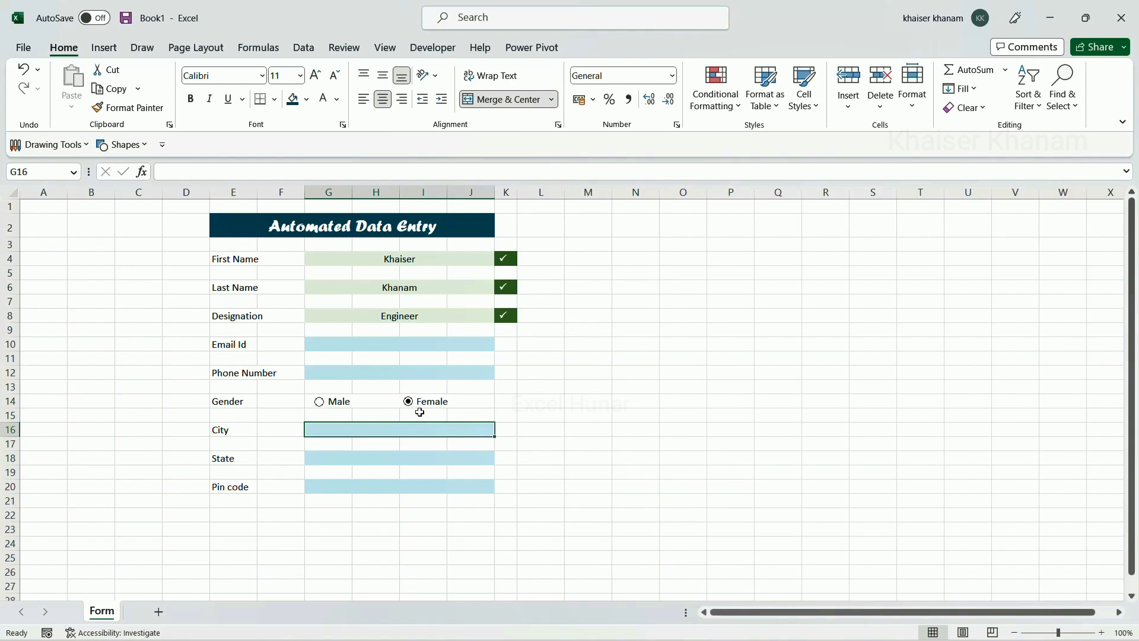
# Choose Male as the Gender option
pyautogui.click(319, 403)
pyautogui.click(426, 399)
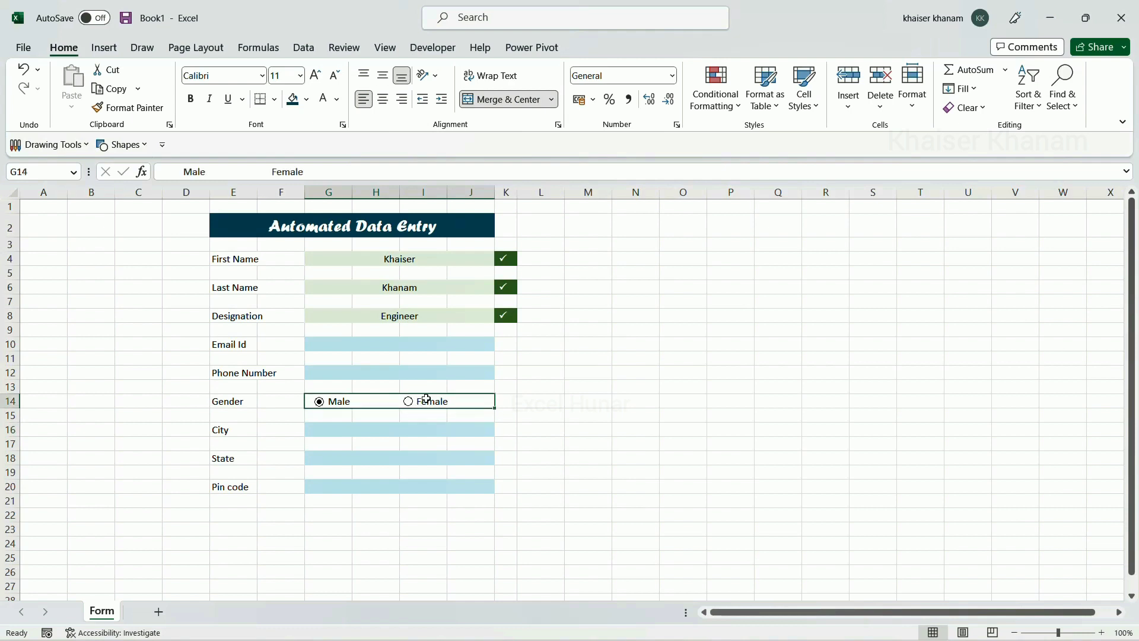
pyautogui.click(324, 417)
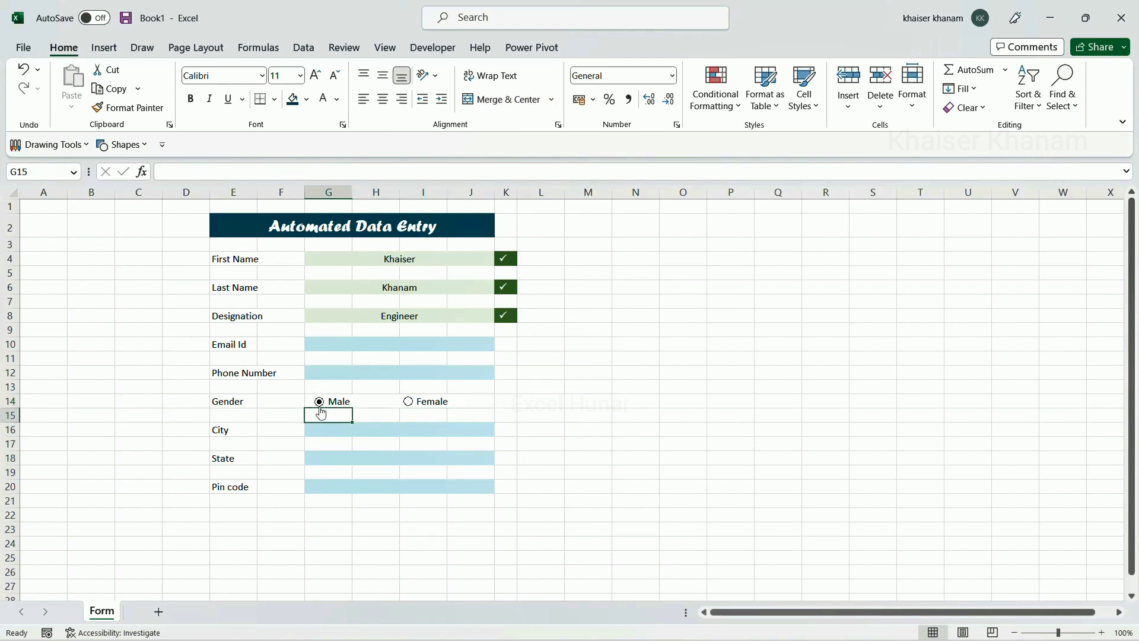
# Widen the boxes of the Male and Female option buttons
pyautogui.keyDown('ctrl'); pyautogui.click(320, 403); pyautogui.keyUp('ctrl')
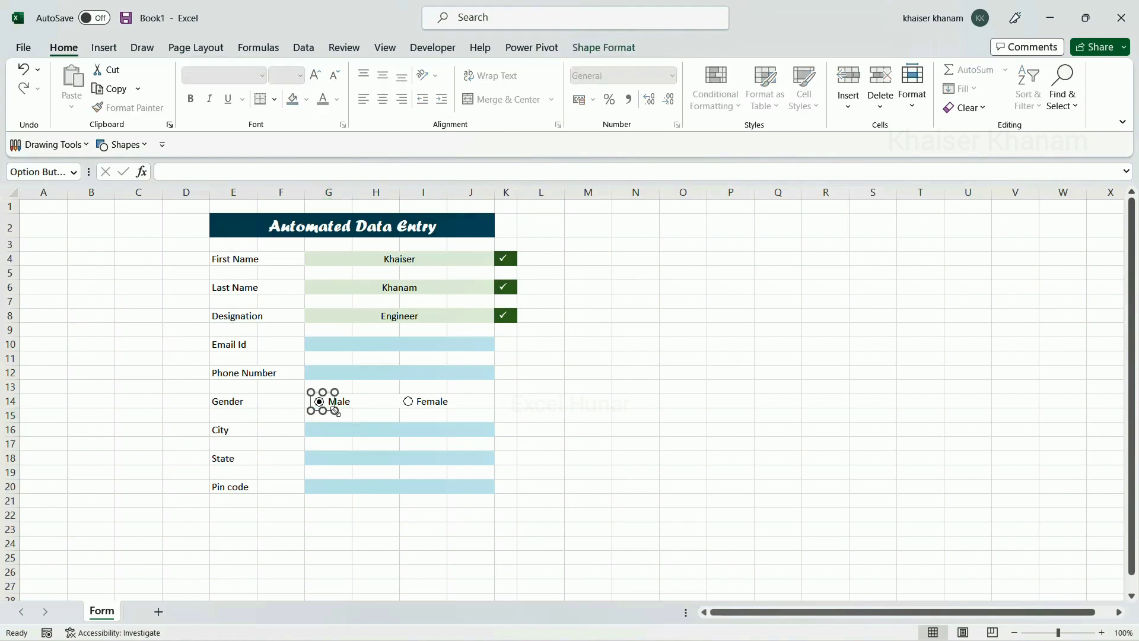
pyautogui.moveTo(336, 411); pyautogui.dragTo(354, 411)
pyautogui.click(414, 424)
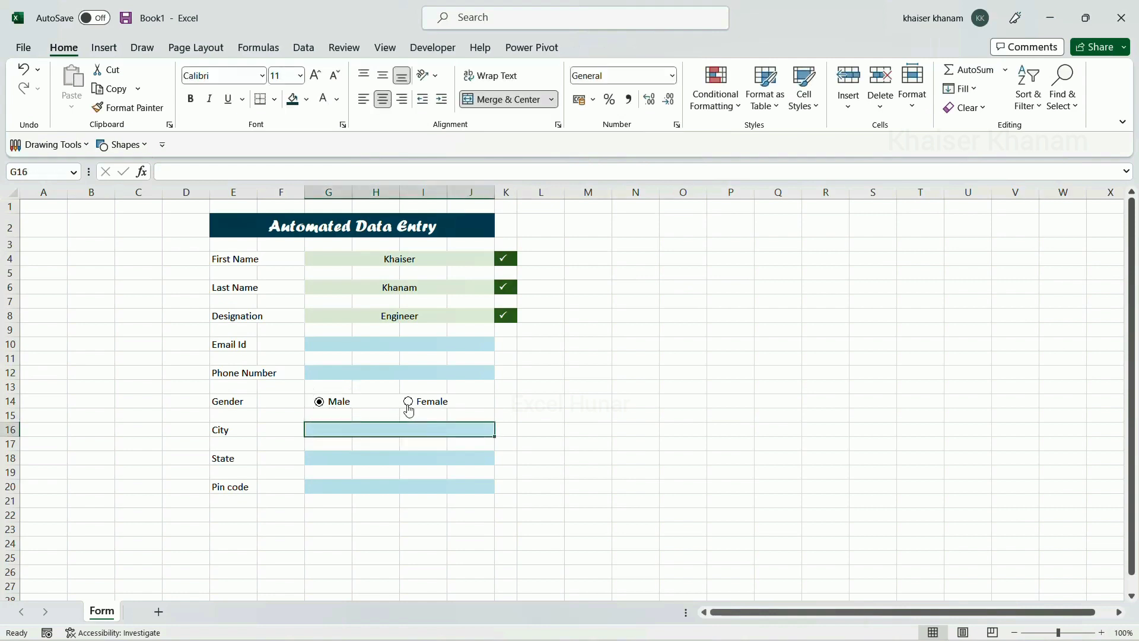
pyautogui.keyDown('ctrl'); pyautogui.click(409, 409); pyautogui.keyUp('ctrl')
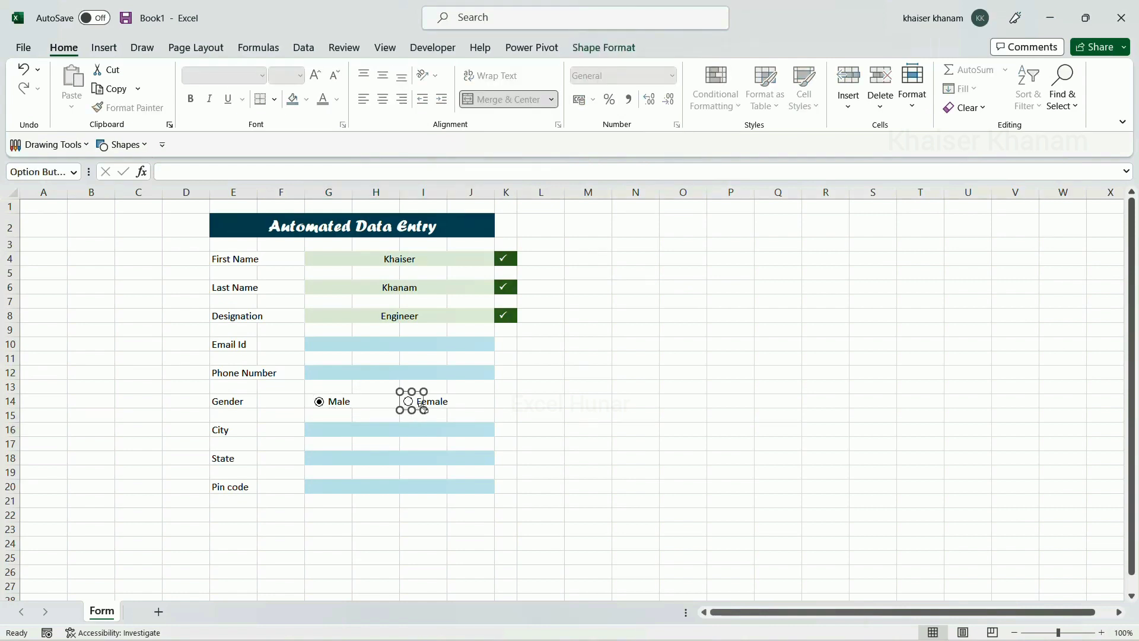
pyautogui.moveTo(423, 408); pyautogui.dragTo(450, 414)
pyautogui.click(416, 425)
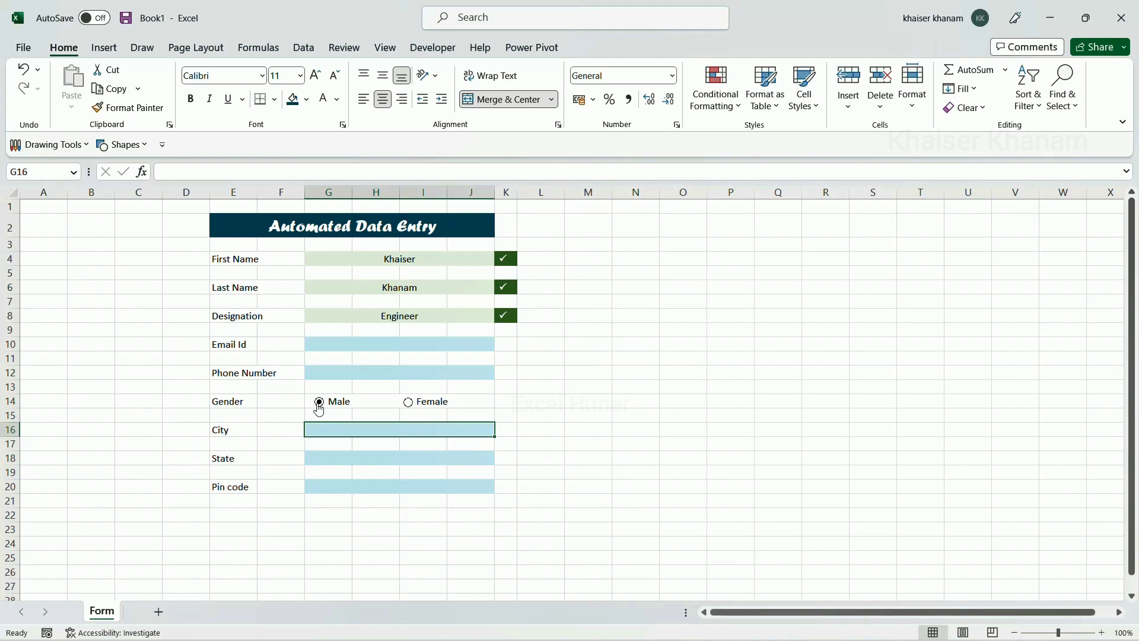
pyautogui.scroll(1, 318, 409)
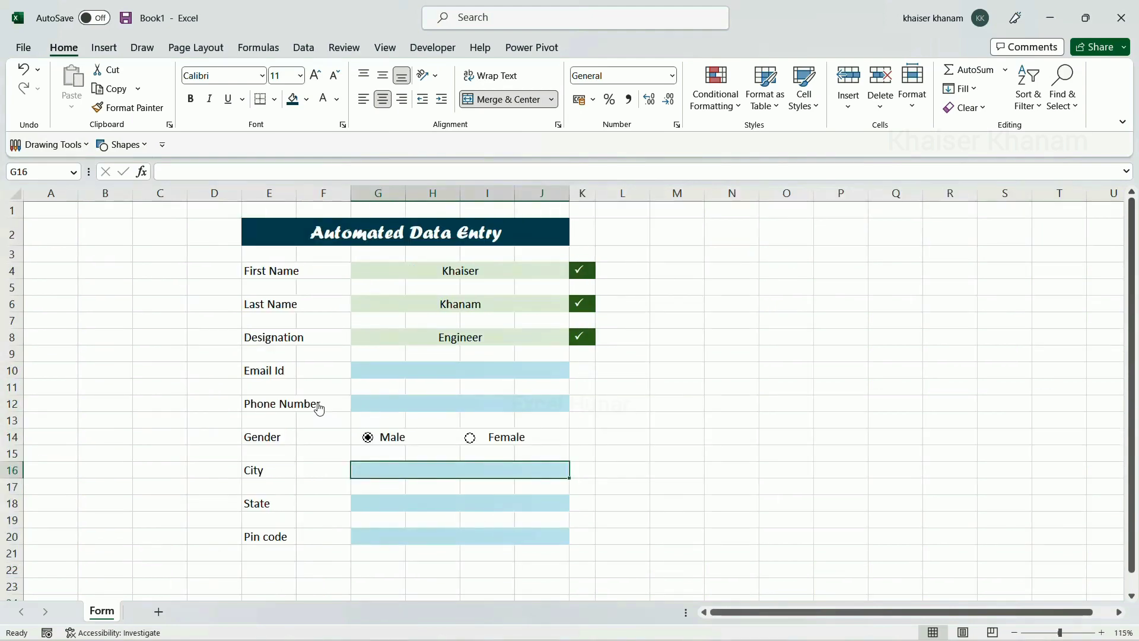
pyautogui.scroll(1, 319, 408)
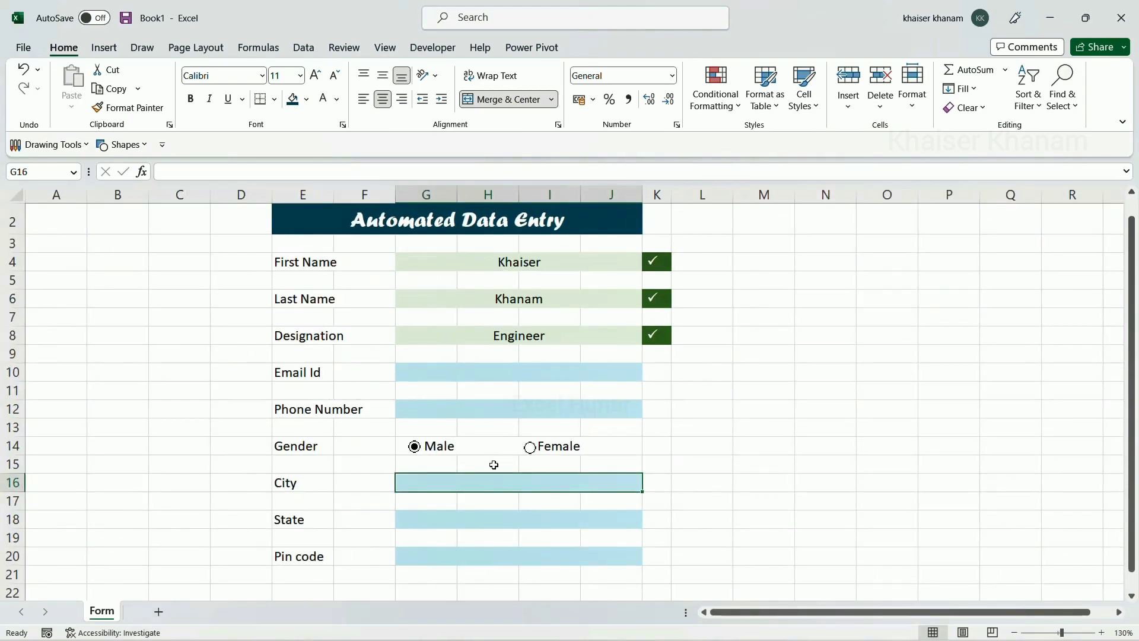
pyautogui.scroll(-1, 489, 409)
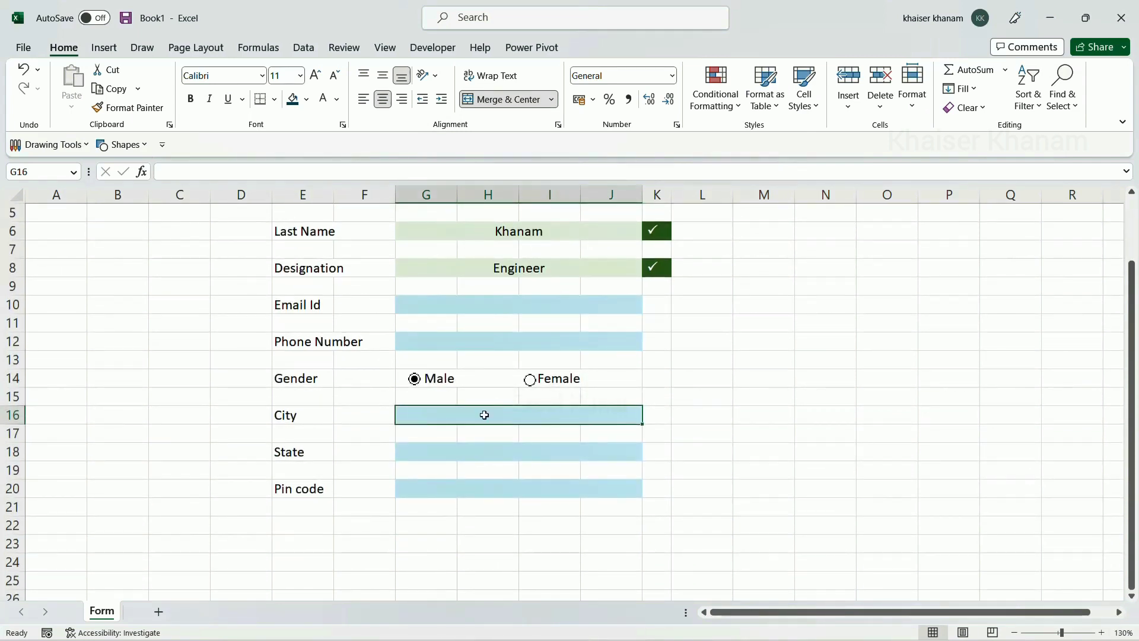
pyautogui.scroll(-2, 485, 415)
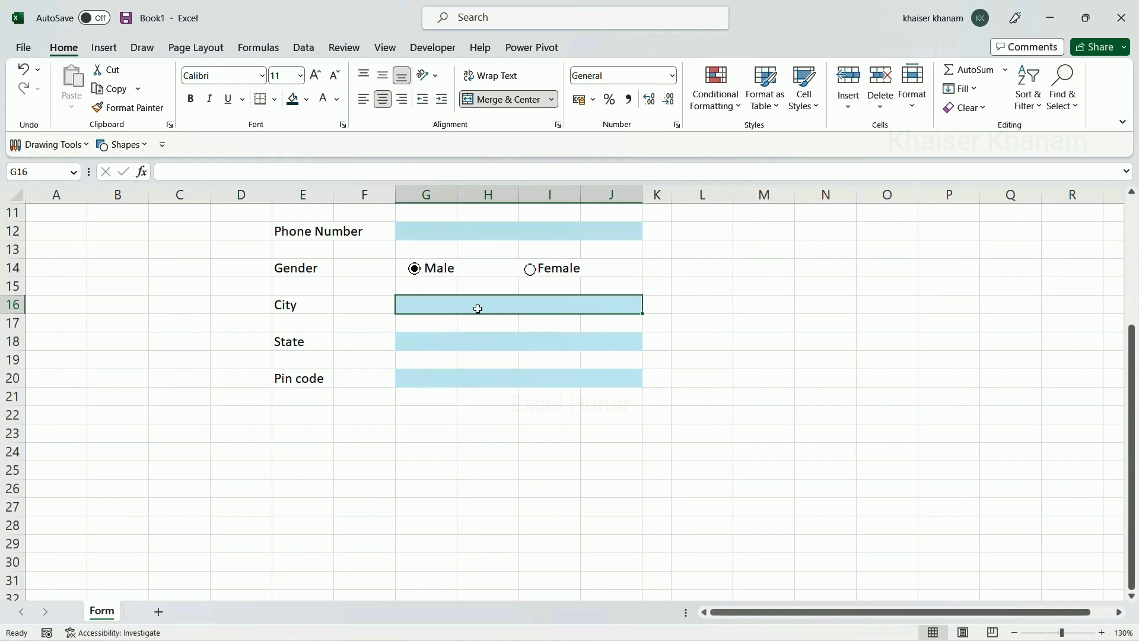
# Give the City cell G16 list validation with source Bengaluru,Mumbai,Chennai
pyautogui.press('alt')
pyautogui.press('a')
pyautogui.press('v')
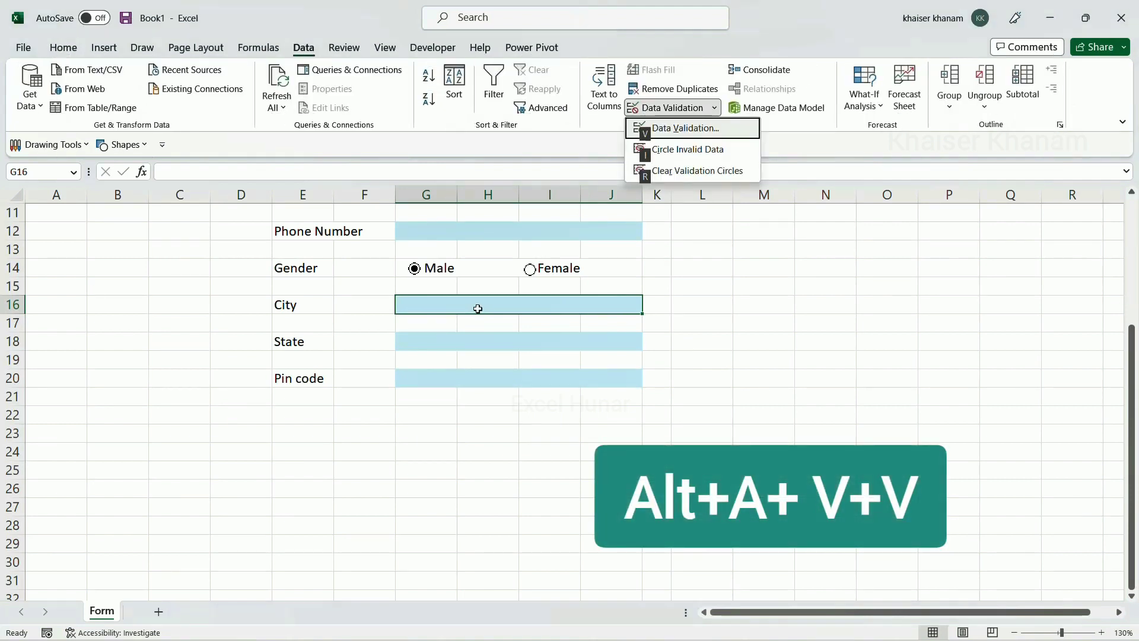
pyautogui.press('v')
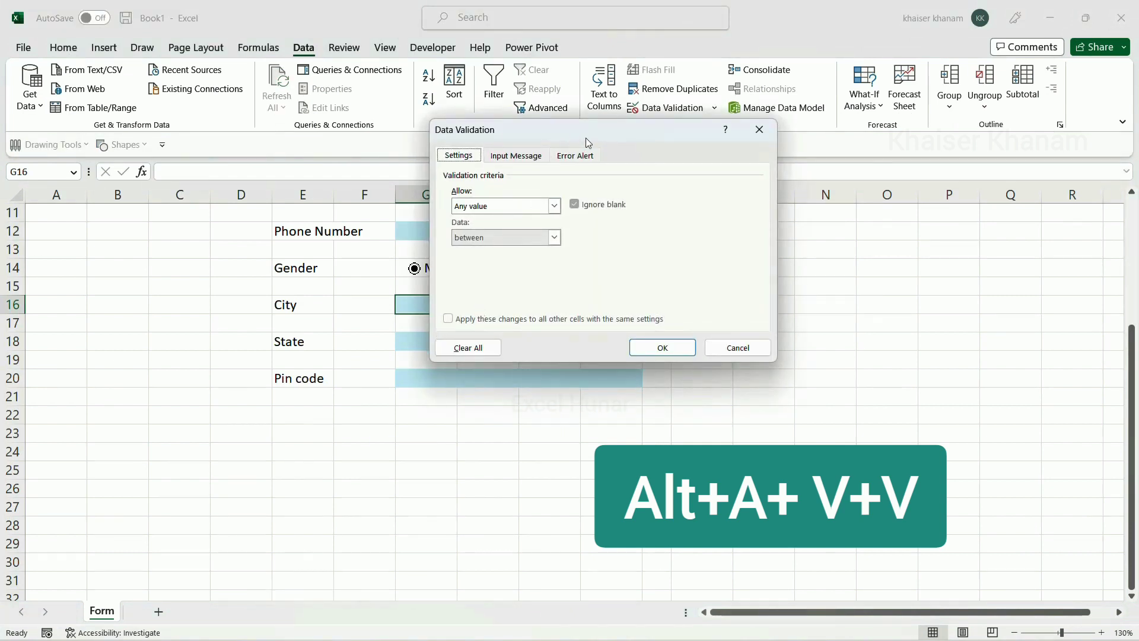
pyautogui.moveTo(586, 137); pyautogui.dragTo(854, 161)
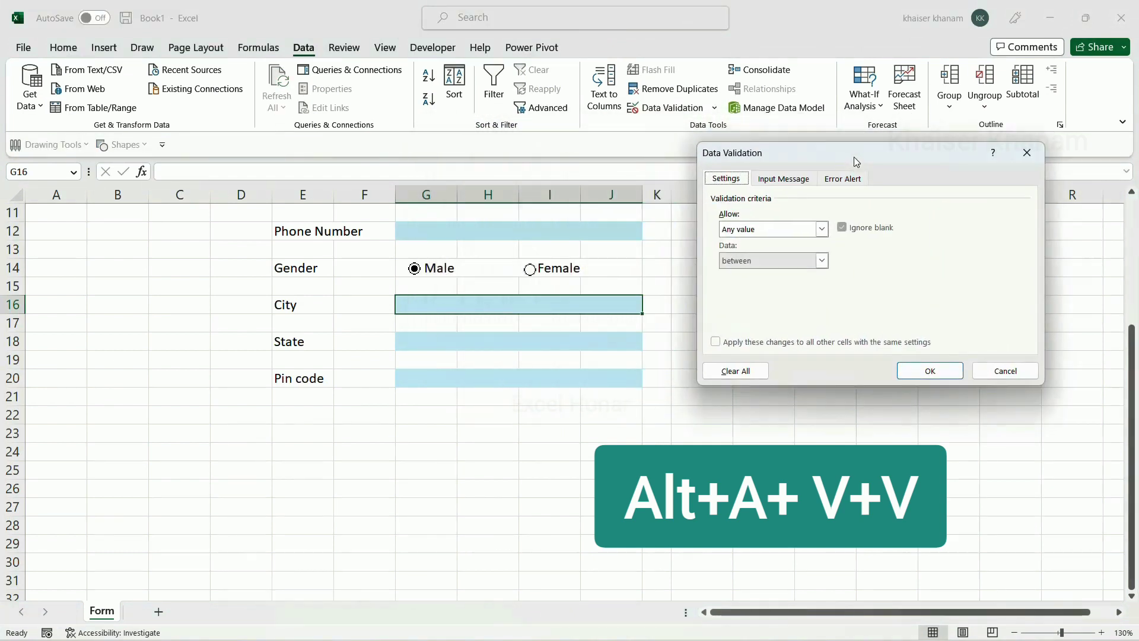
pyautogui.click(822, 230)
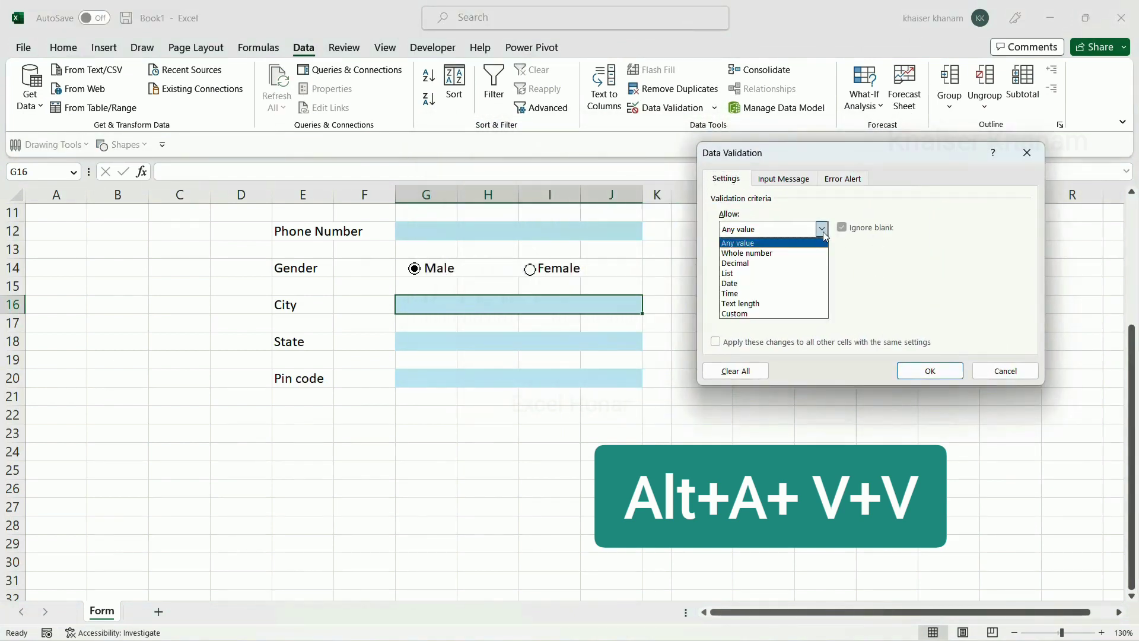
pyautogui.click(741, 275)
pyautogui.click(740, 290)
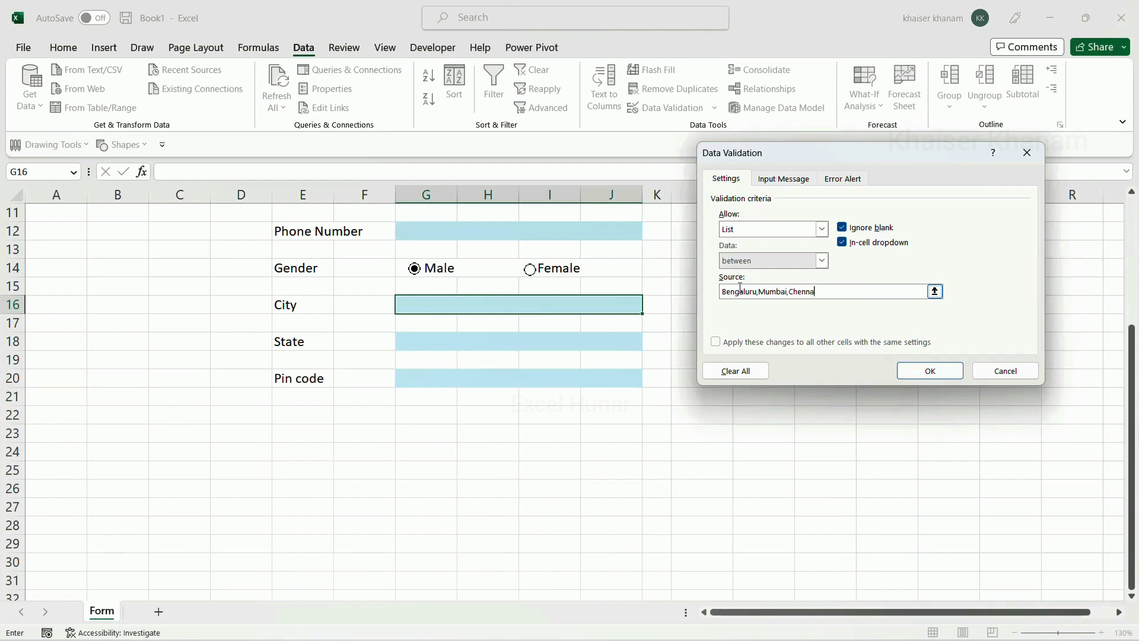
pyautogui.click(913, 371)
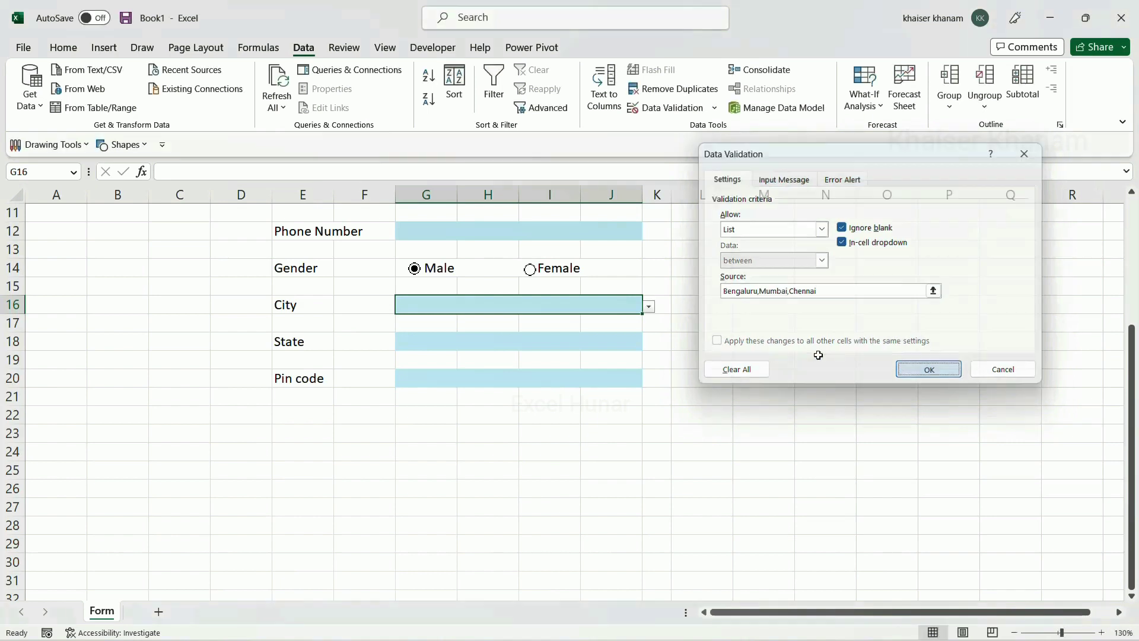
# Open the City dropdown to check it, then close it without choosing
pyautogui.click(649, 306)
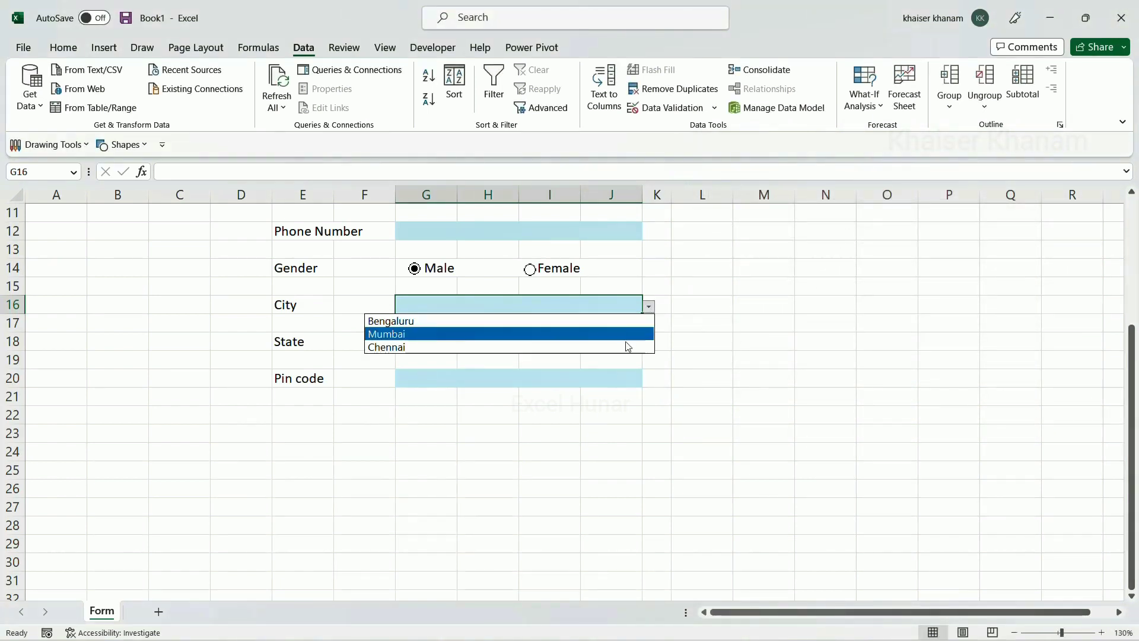
pyautogui.click(617, 369)
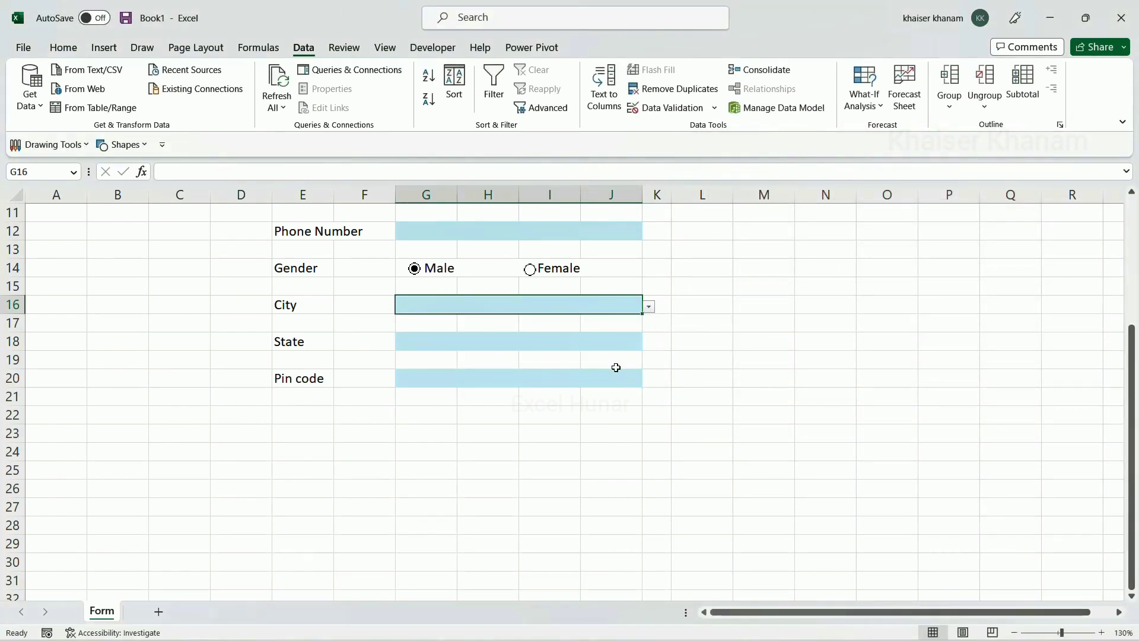
pyautogui.click(476, 345)
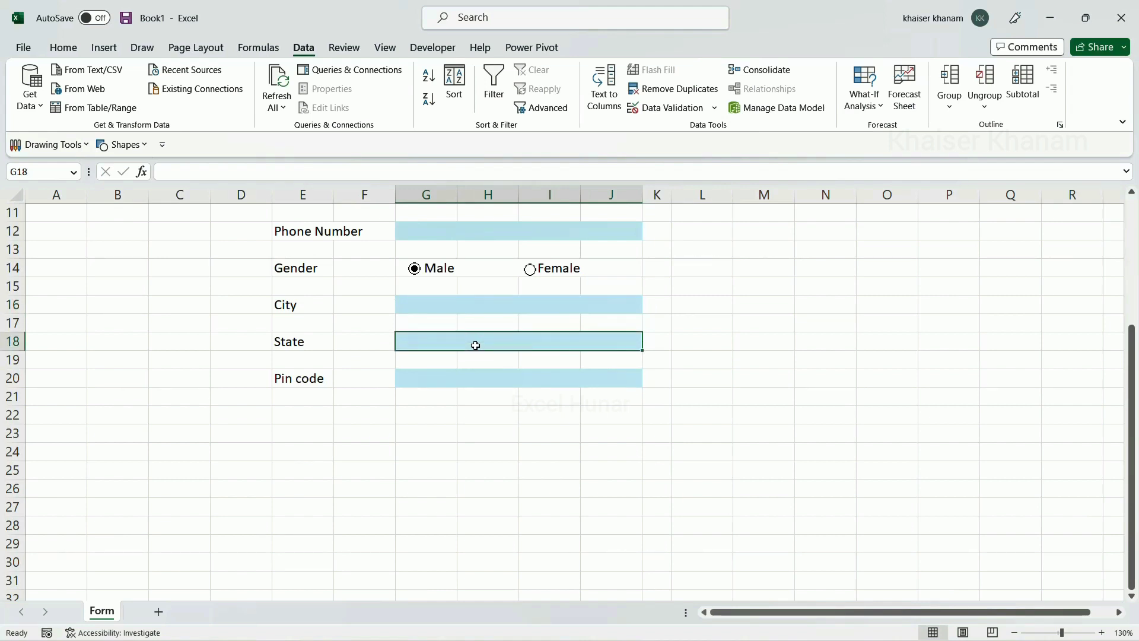
# Set the State cell G18's data validation to allow a List
pyautogui.press('alt')
pyautogui.press('a')
pyautogui.press('v')
pyautogui.press('v')
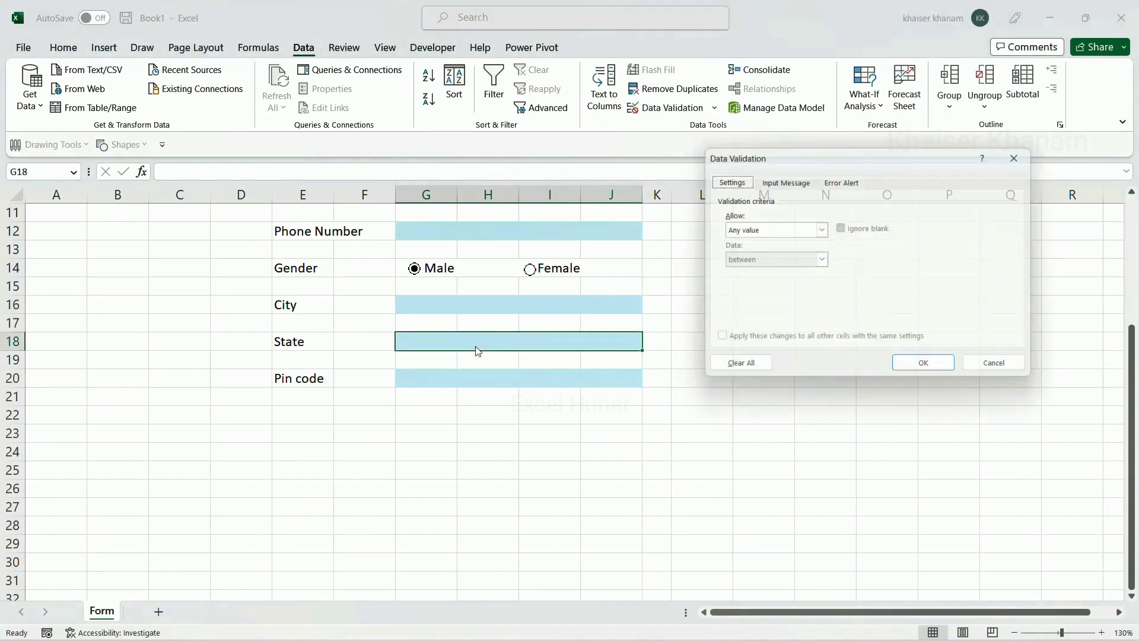
pyautogui.click(822, 229)
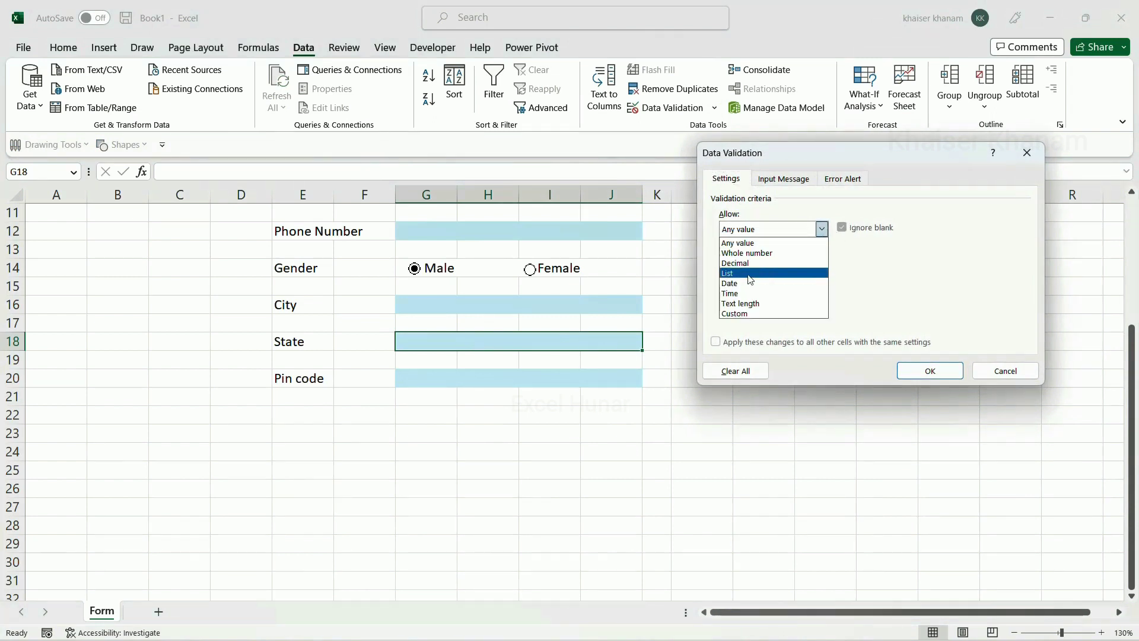
pyautogui.click(745, 274)
pyautogui.click(743, 291)
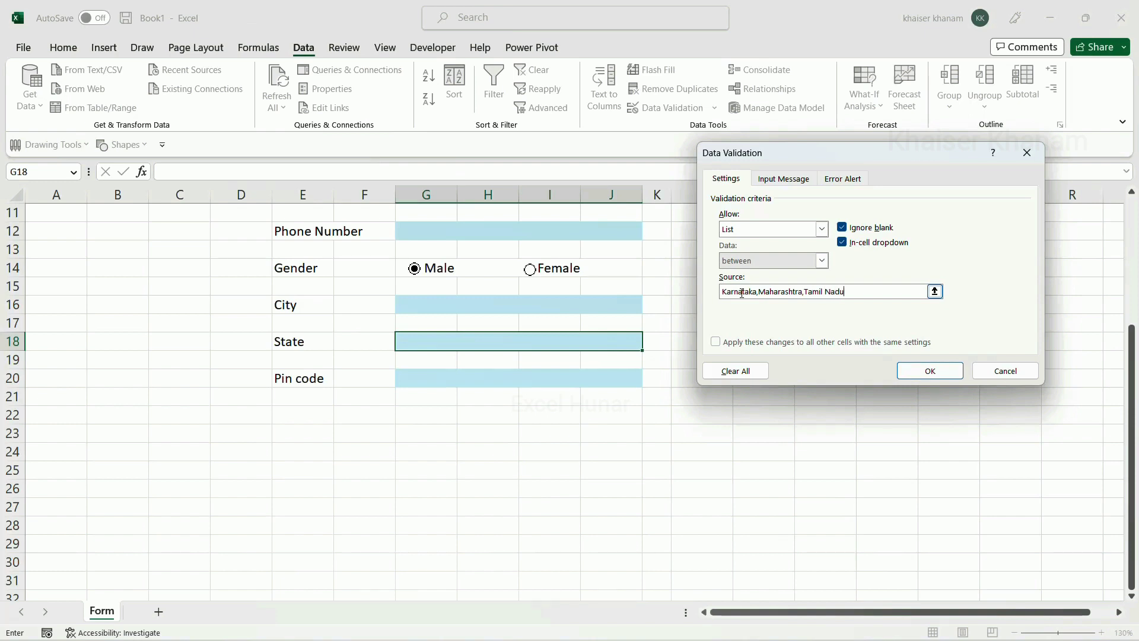
# Apply the Karnataka, Maharashtra, Tamil Nadu list validation to G18 and check its dropdown, leaving it empty
pyautogui.click(911, 378)
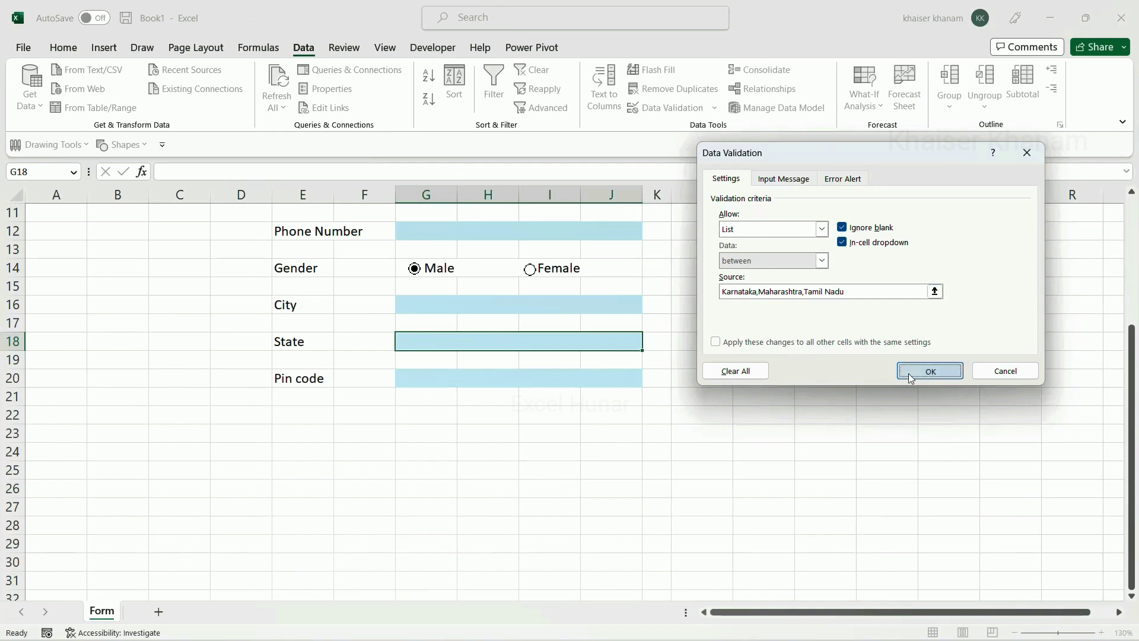
pyautogui.click(659, 432)
pyautogui.click(603, 342)
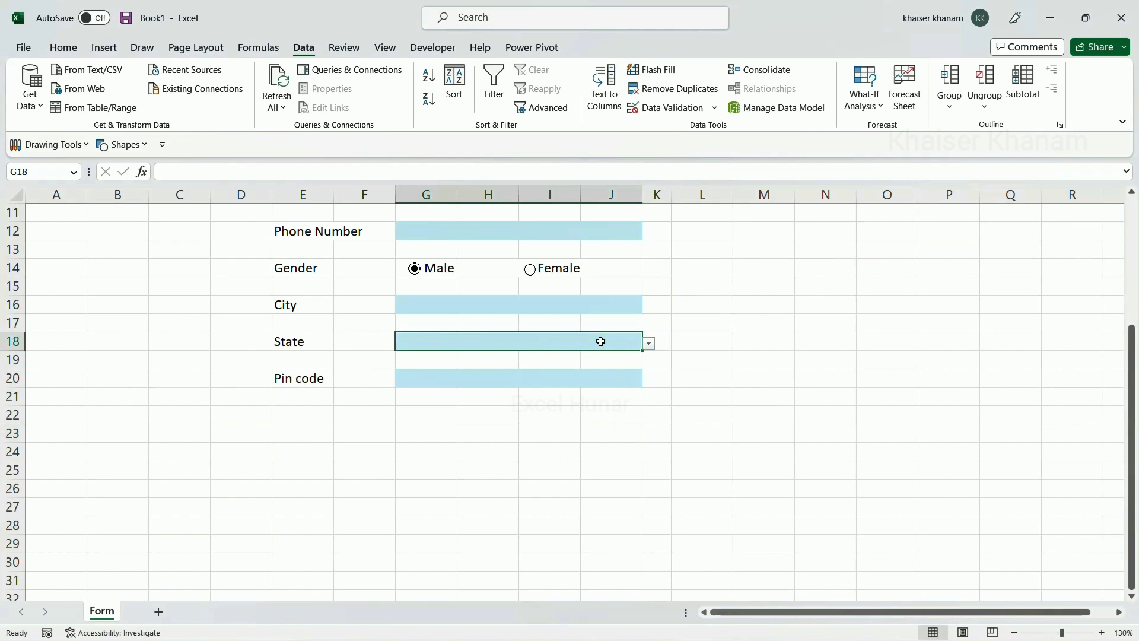
pyautogui.click(650, 344)
pyautogui.click(684, 414)
pyautogui.click(536, 379)
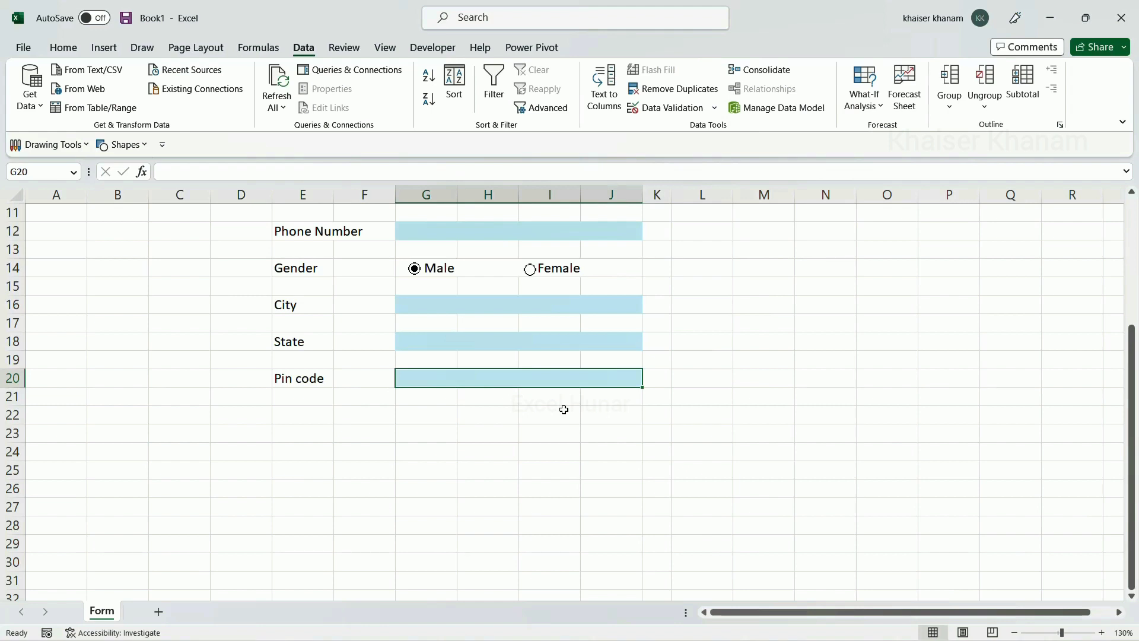
pyautogui.scroll(3, 553, 378)
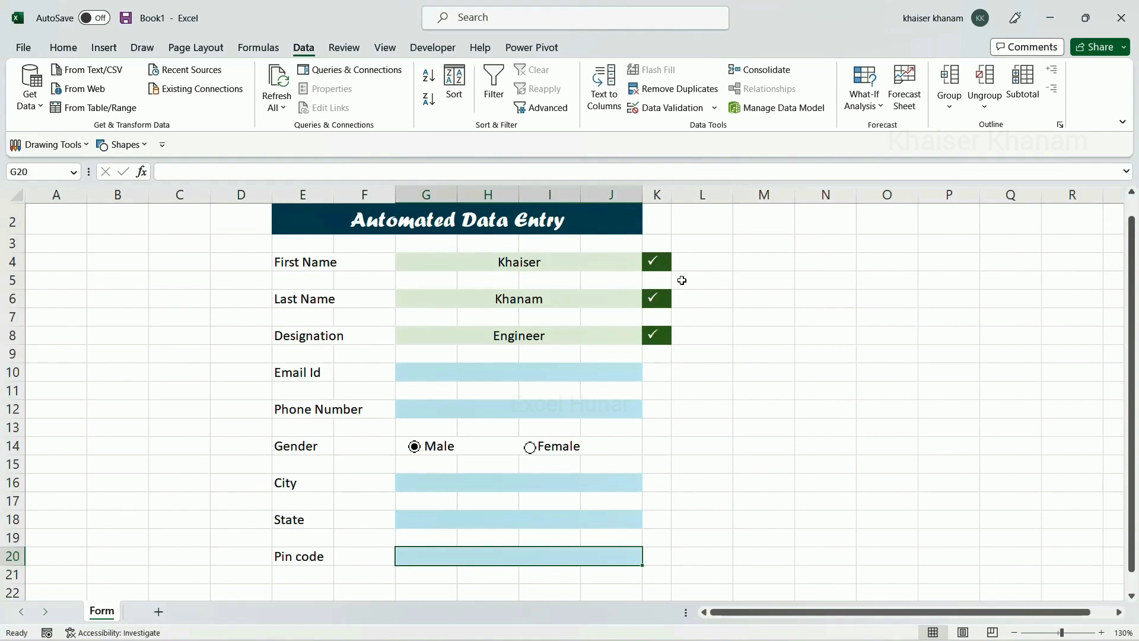
pyautogui.scroll(-1, 681, 279)
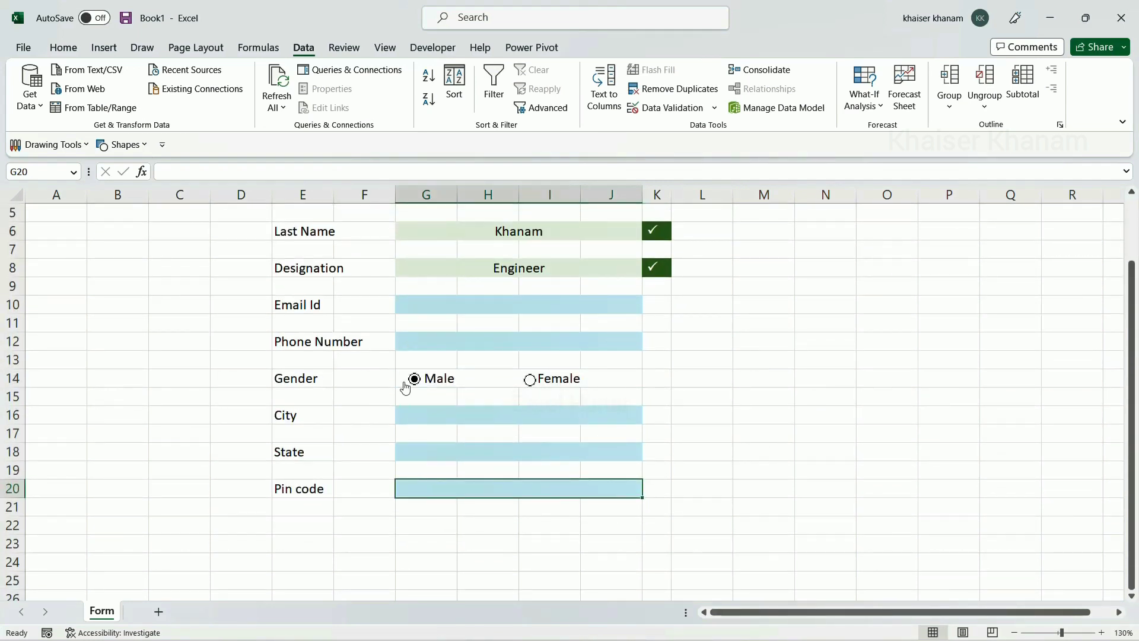
pyautogui.scroll(-2, 476, 420)
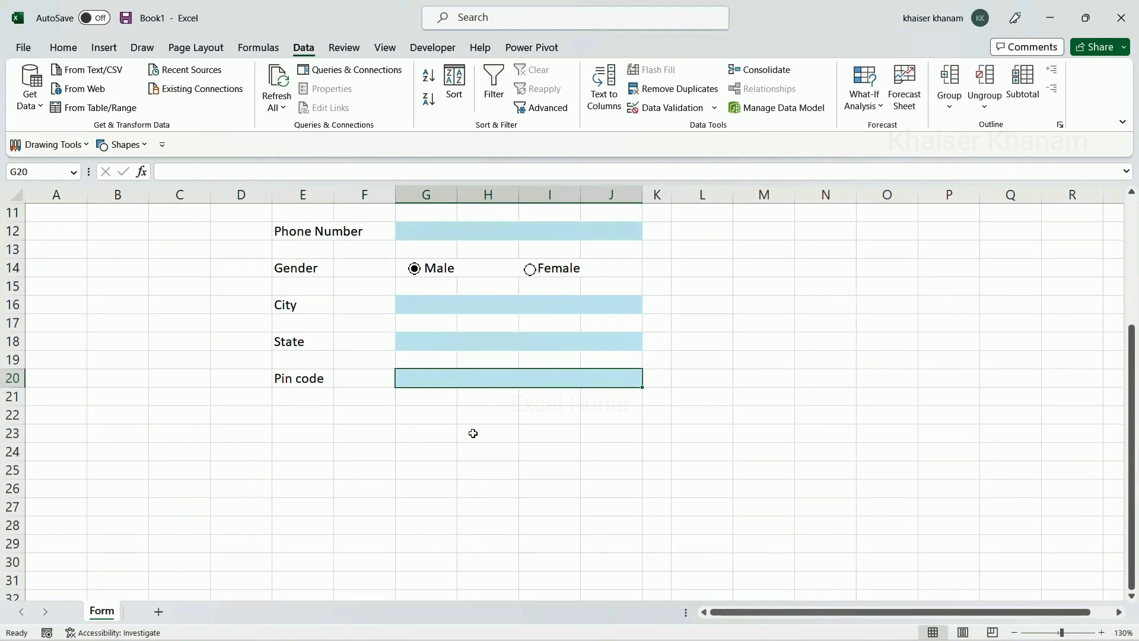
# Merge H23:I23, fill it dark blue and enter the text Submit
pyautogui.moveTo(473, 432); pyautogui.dragTo(537, 434)
pyautogui.click(64, 48)
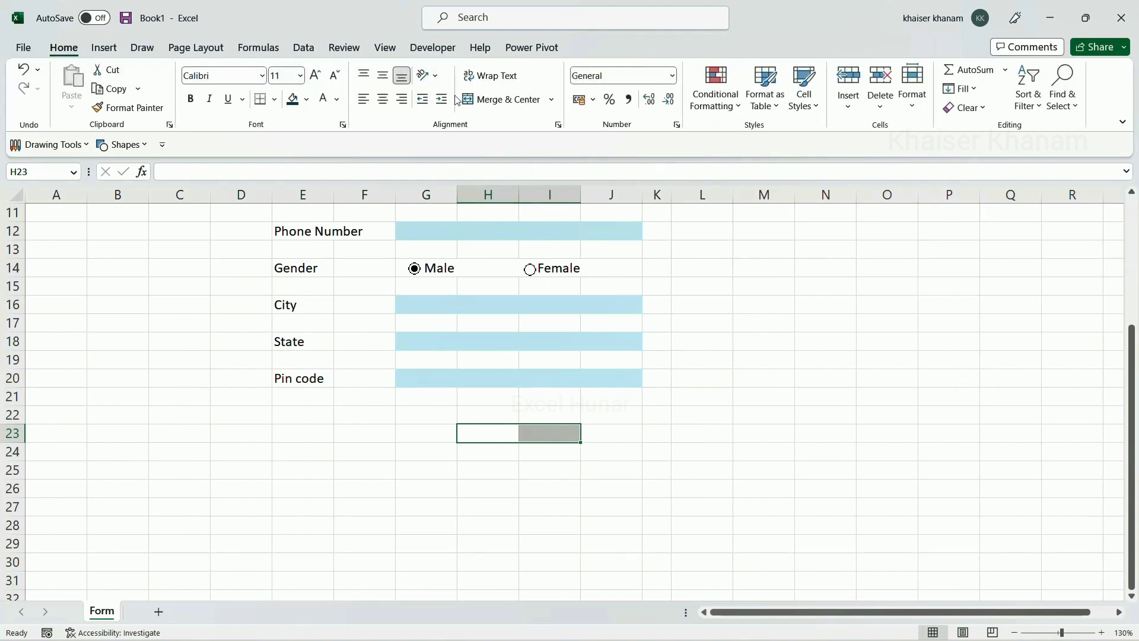
pyautogui.click(460, 99)
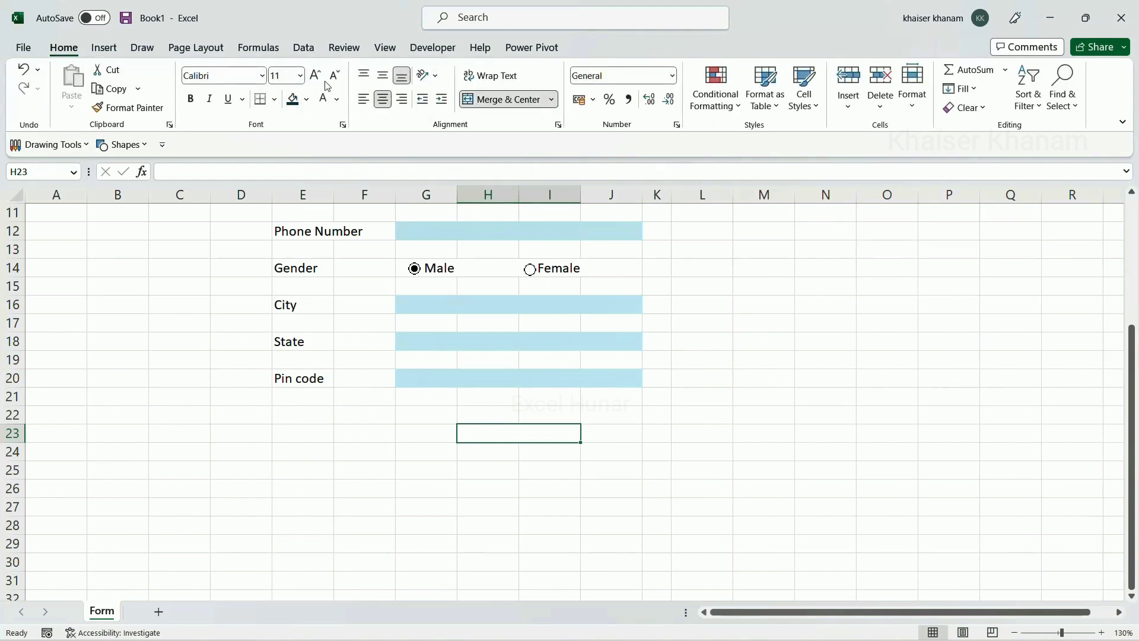
pyautogui.click(307, 99)
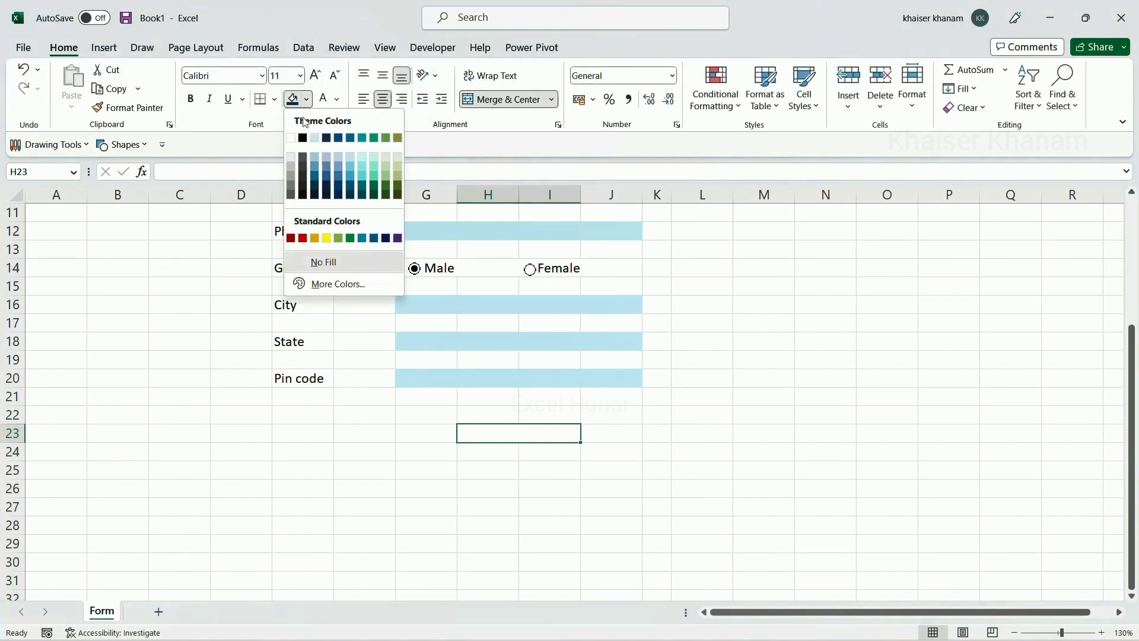
pyautogui.click(350, 196)
pyautogui.write('Su')
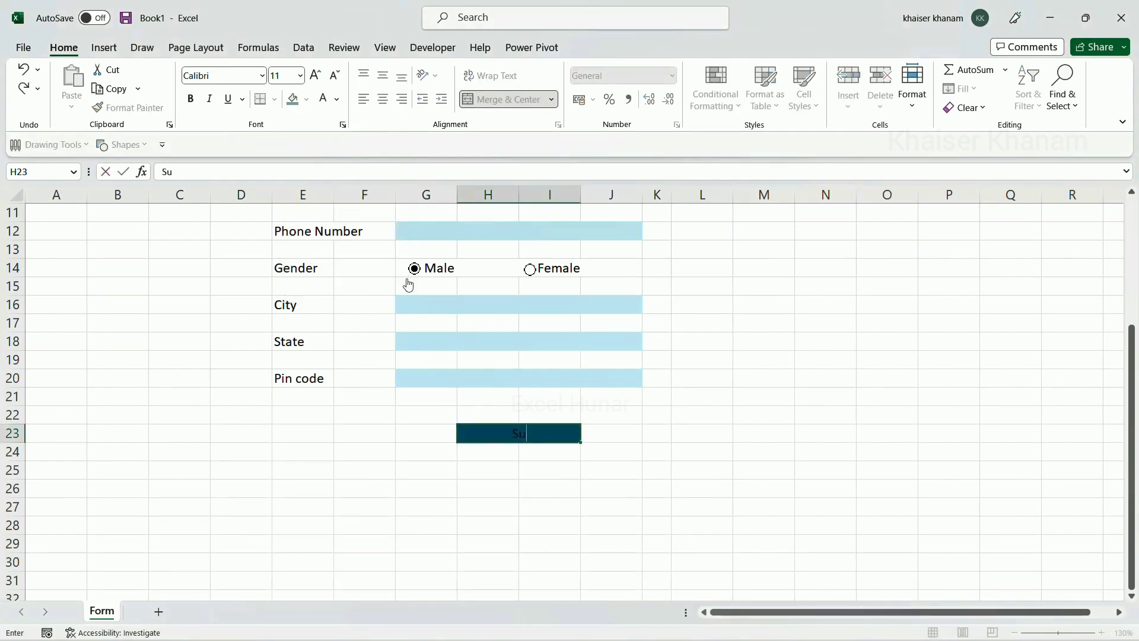
pyautogui.write('bmit')
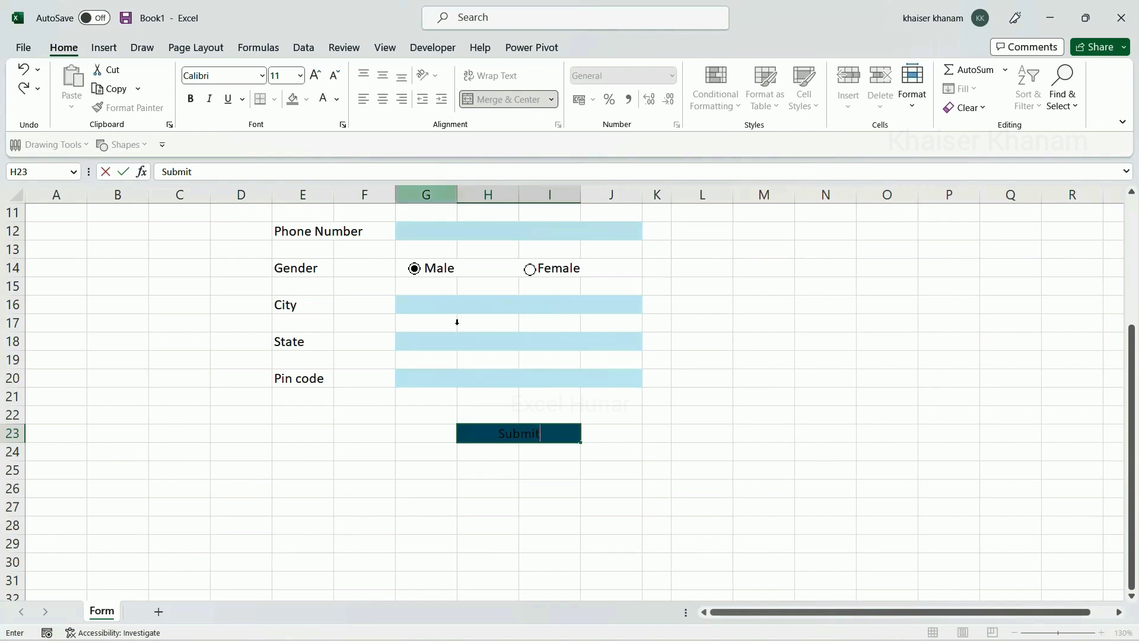
pyautogui.click(511, 527)
# Make the Submit text white, bold and in the Baguet Script font
pyautogui.click(519, 436)
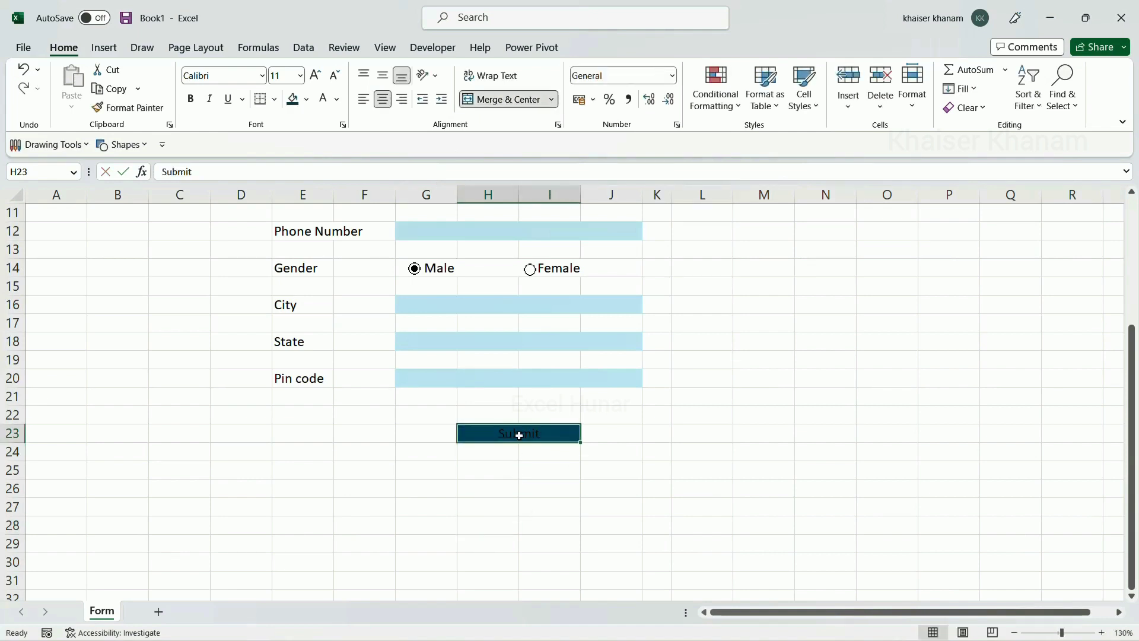
pyautogui.click(323, 97)
pyautogui.click(191, 98)
pyautogui.click(261, 75)
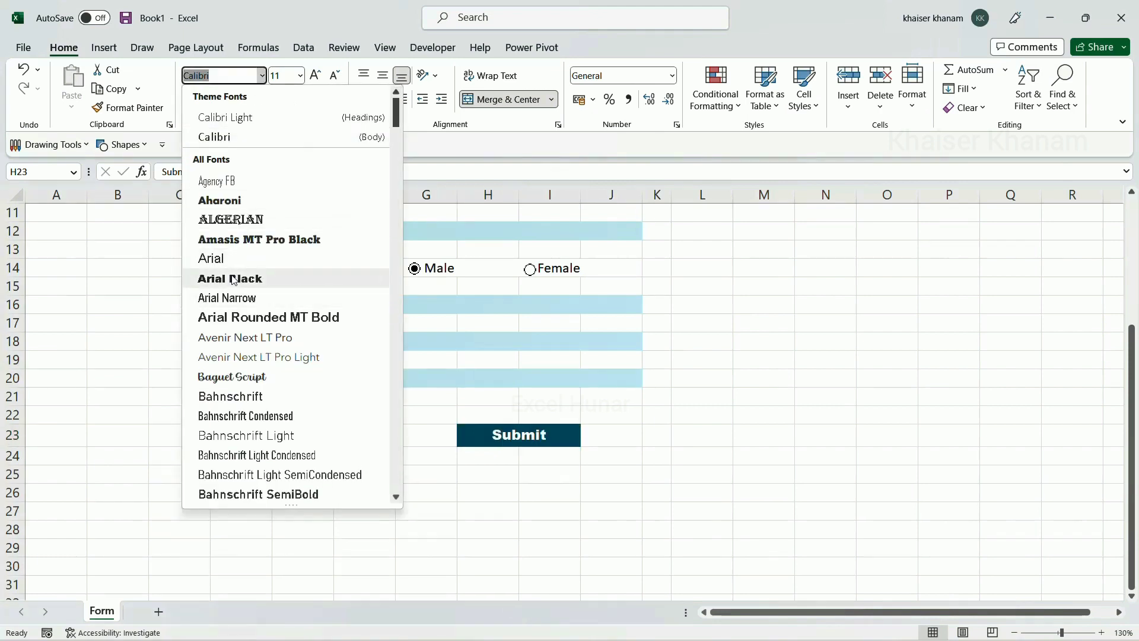
pyautogui.click(230, 377)
pyautogui.scroll(1, 798, 442)
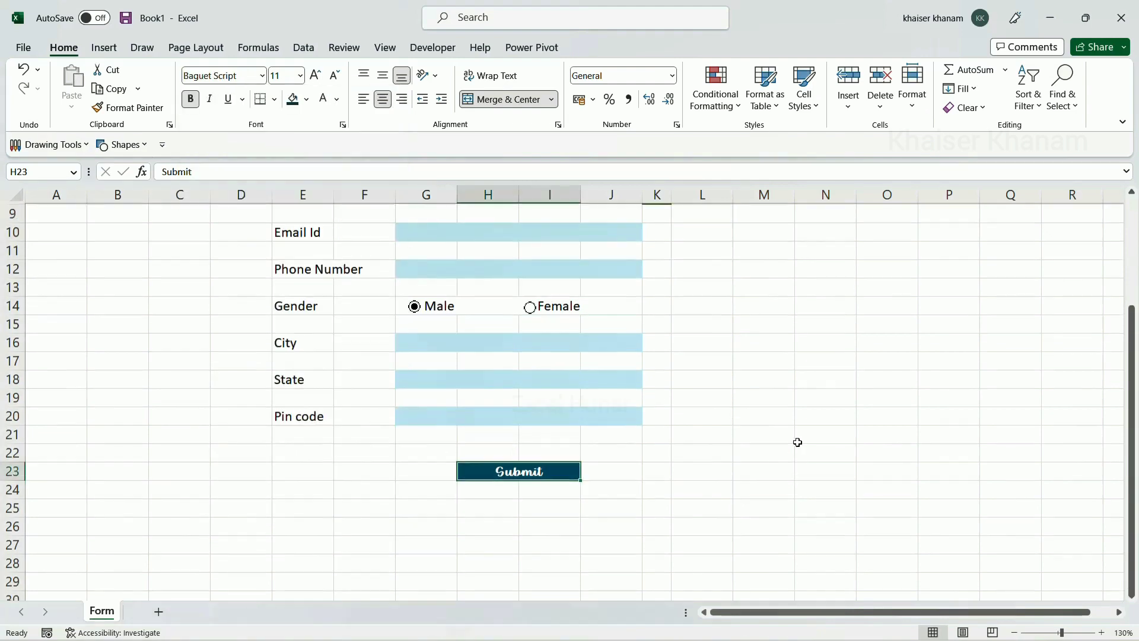
pyautogui.scroll(1, 797, 442)
pyautogui.scroll(-1, 798, 442)
pyautogui.scroll(2, 798, 443)
pyautogui.scroll(-2, 798, 442)
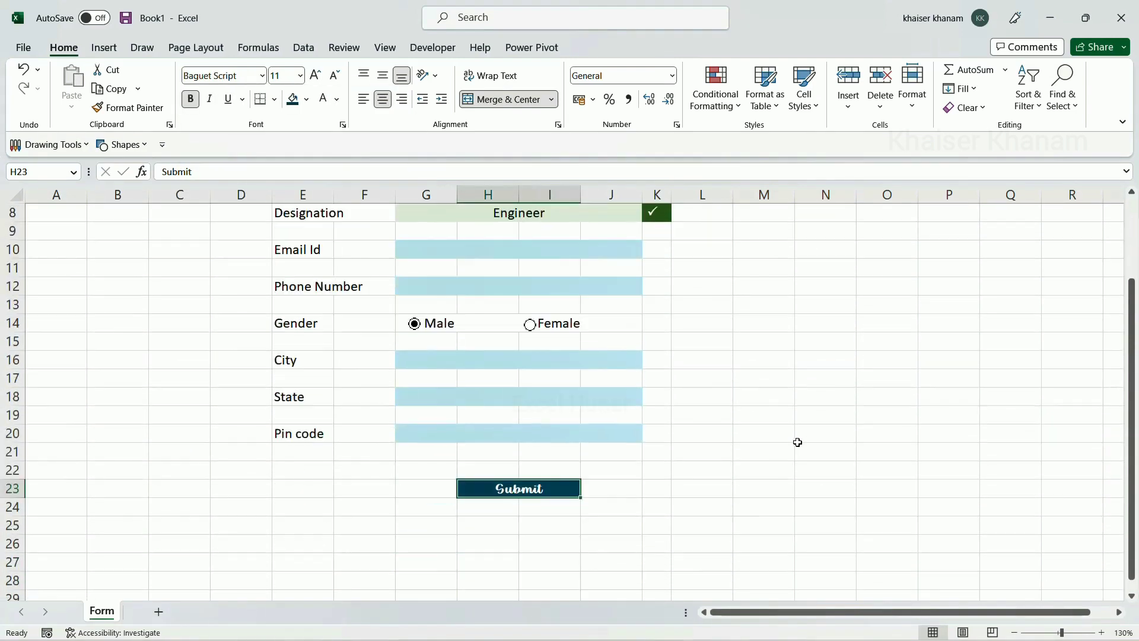
pyautogui.scroll(2, 798, 442)
pyautogui.scroll(-2, 797, 442)
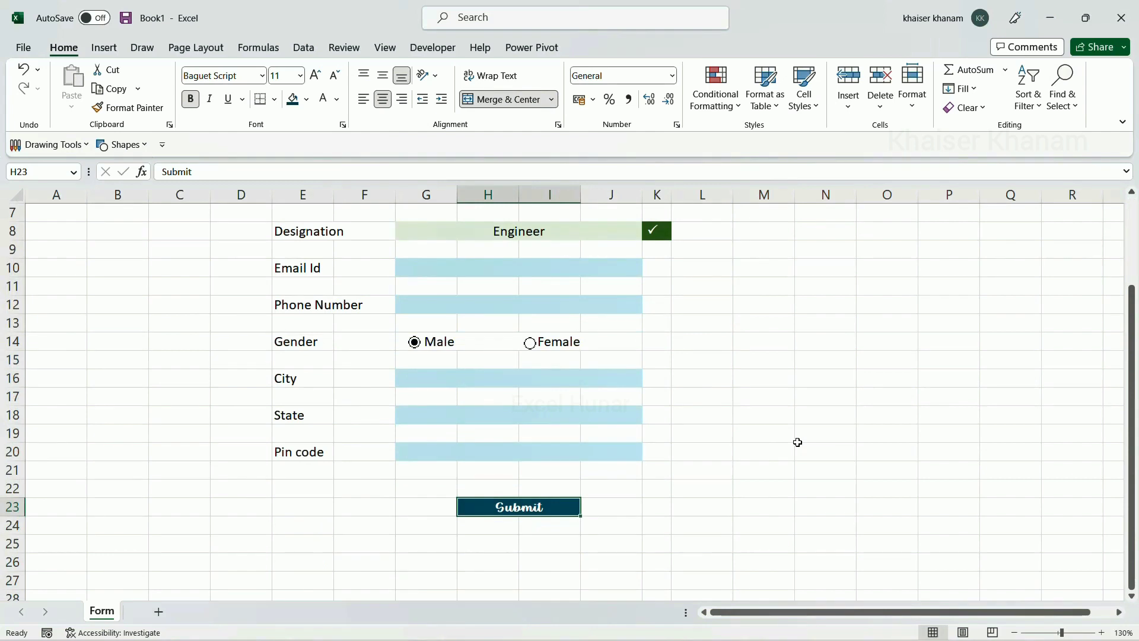
pyautogui.scroll(2, 797, 442)
pyautogui.scroll(-1, 798, 442)
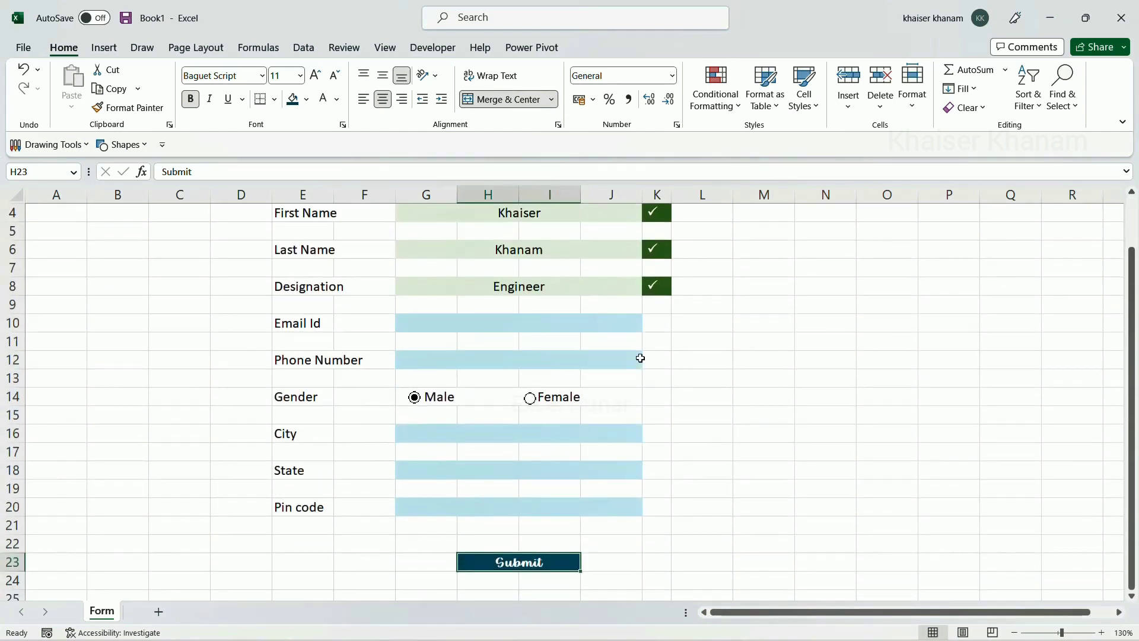
# Step through the Email Id, Phone Number, City, State and Pin code fields to review the form
pyautogui.click(603, 322)
pyautogui.click(593, 355)
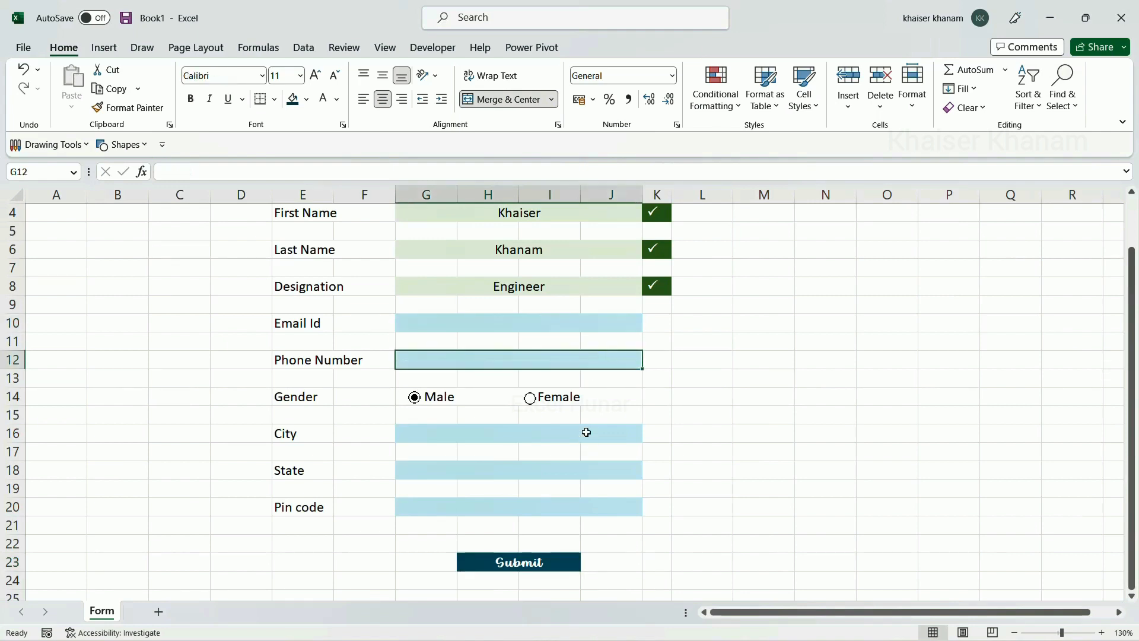
pyautogui.click(586, 432)
pyautogui.click(577, 473)
pyautogui.click(565, 508)
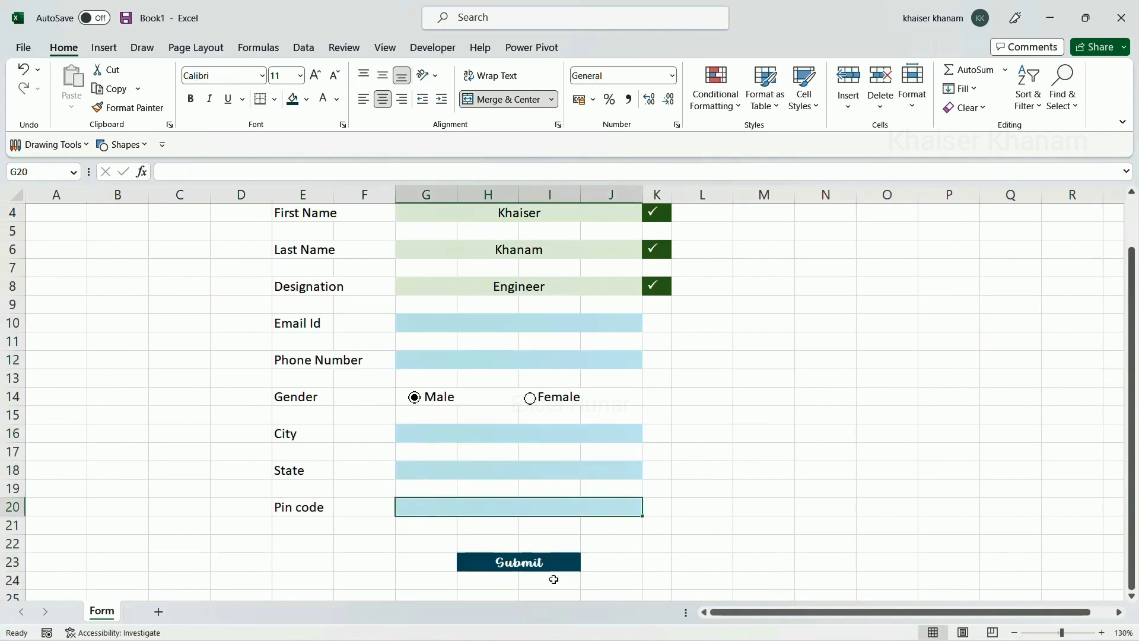
pyautogui.scroll(-2, 554, 576)
# Enlarge the Submit text to size 14 and change the button's fill to grey
pyautogui.click(554, 453)
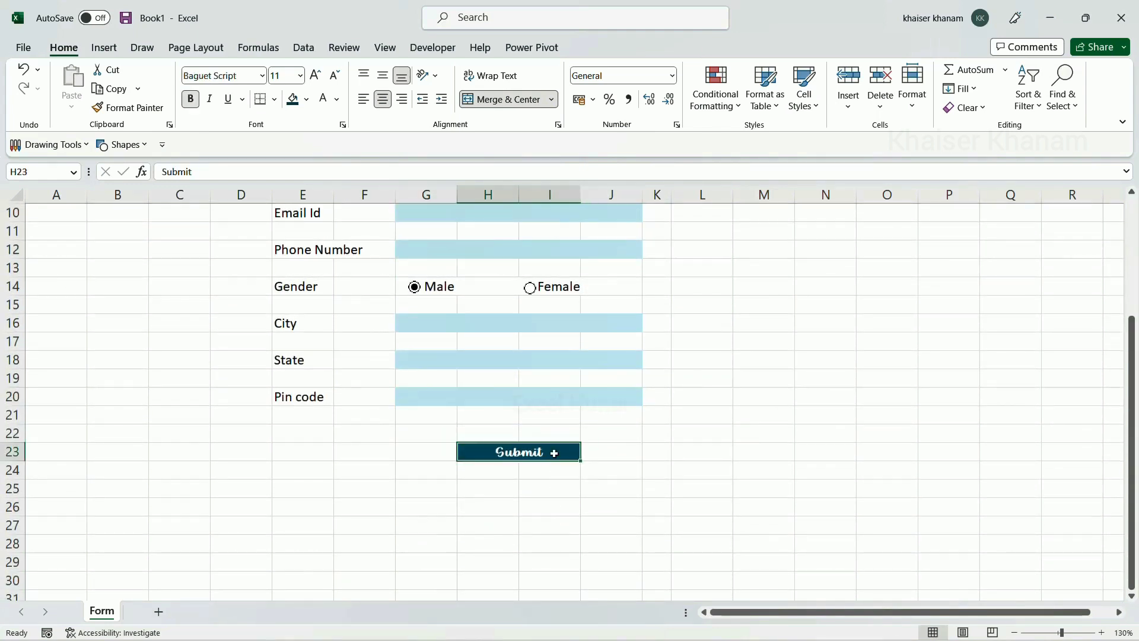
pyautogui.click(316, 78)
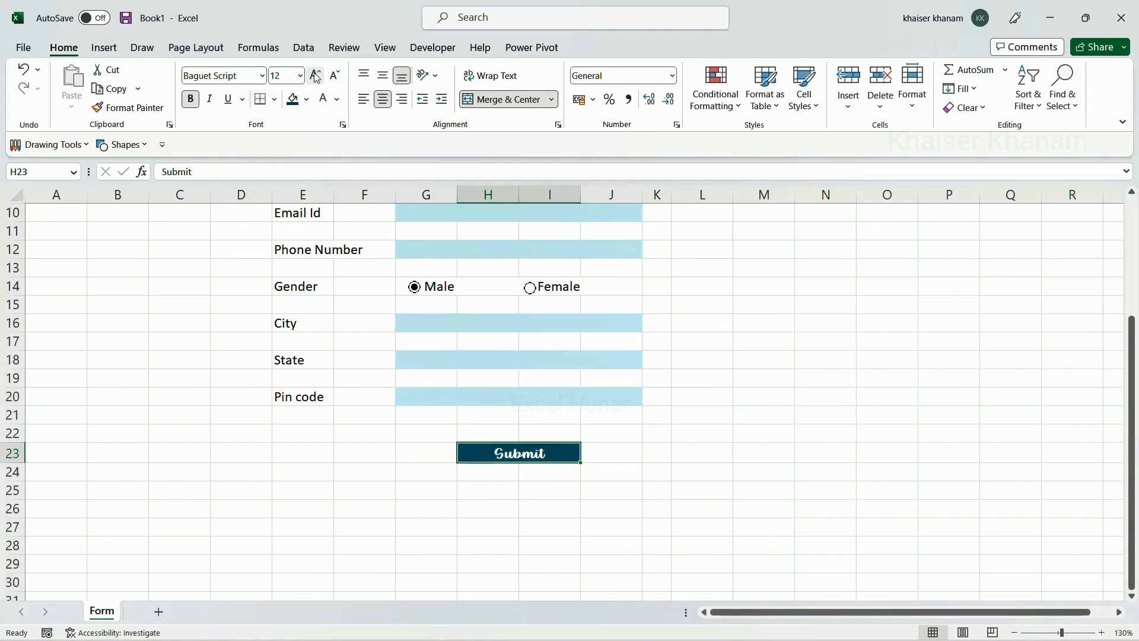
pyautogui.click(317, 77)
pyautogui.click(307, 100)
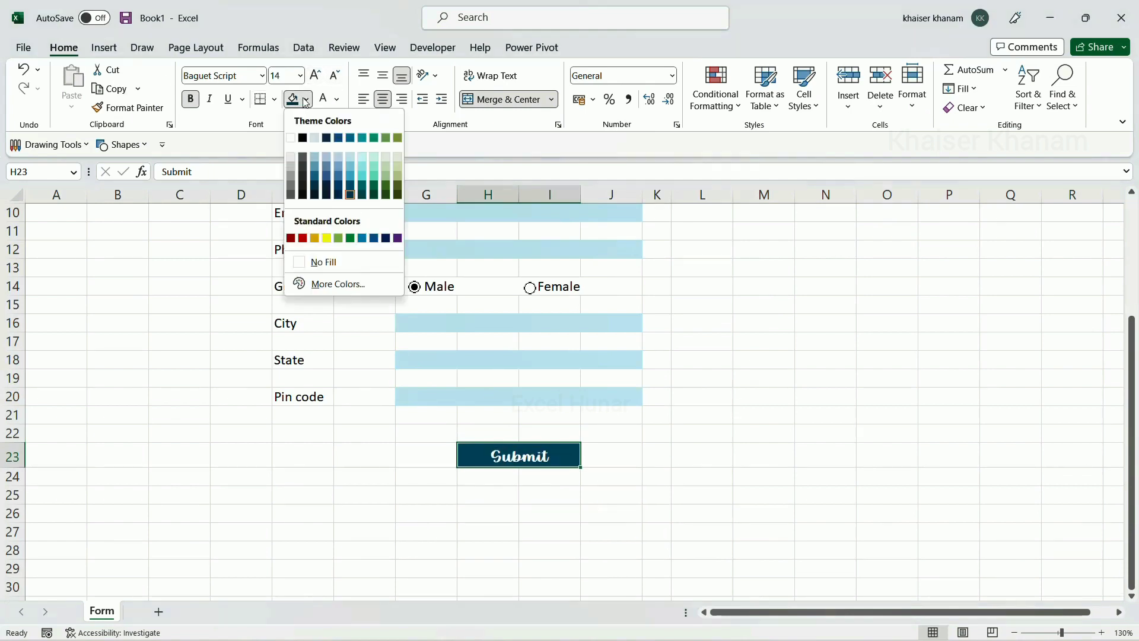
pyautogui.click(290, 178)
pyautogui.scroll(3, 663, 445)
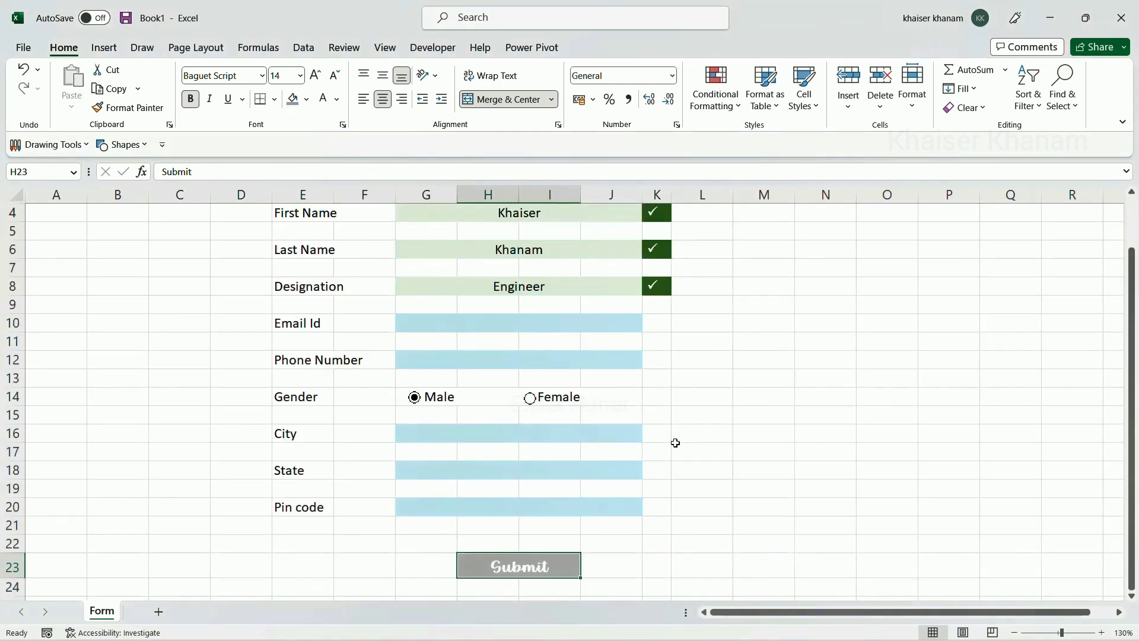
pyautogui.scroll(-3, 673, 442)
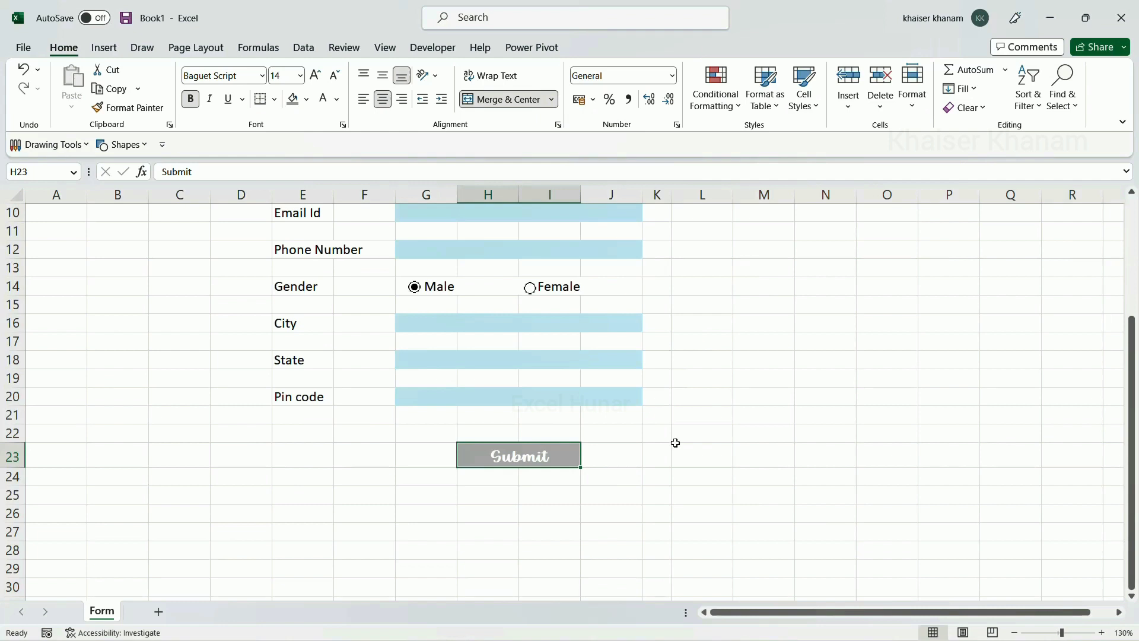
pyautogui.scroll(2, 676, 443)
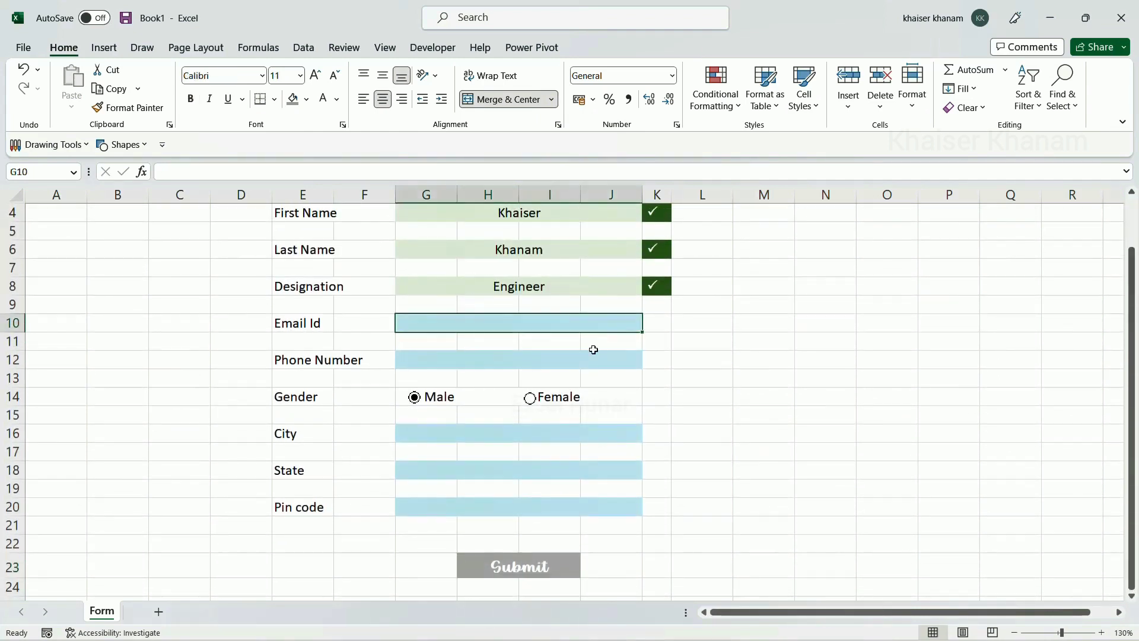
pyautogui.click(594, 356)
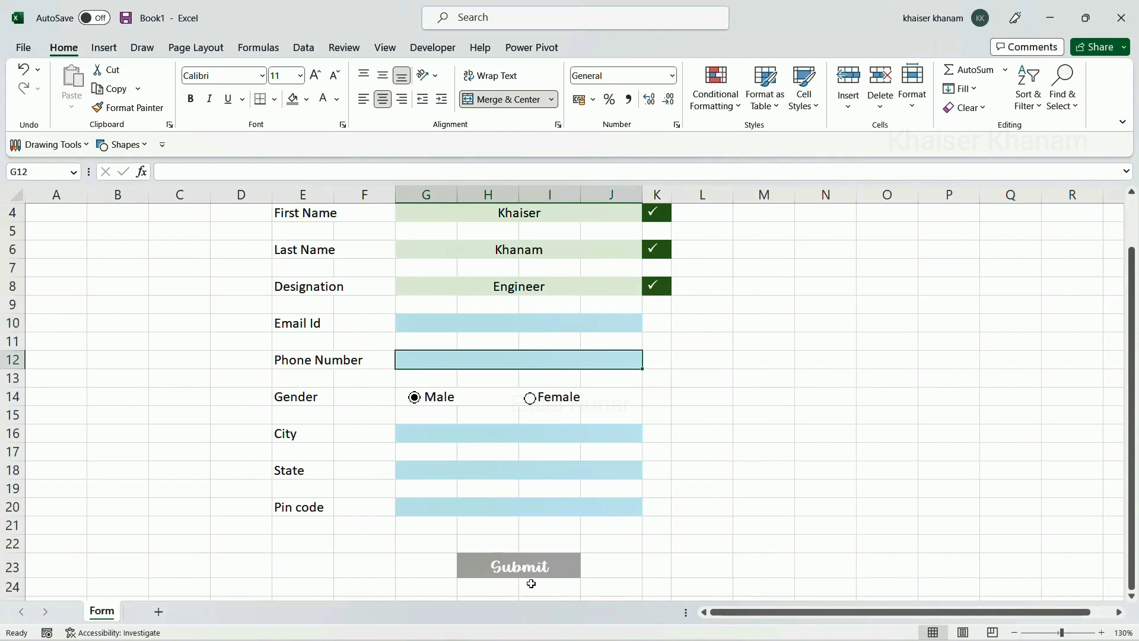
pyautogui.scroll(1, 557, 561)
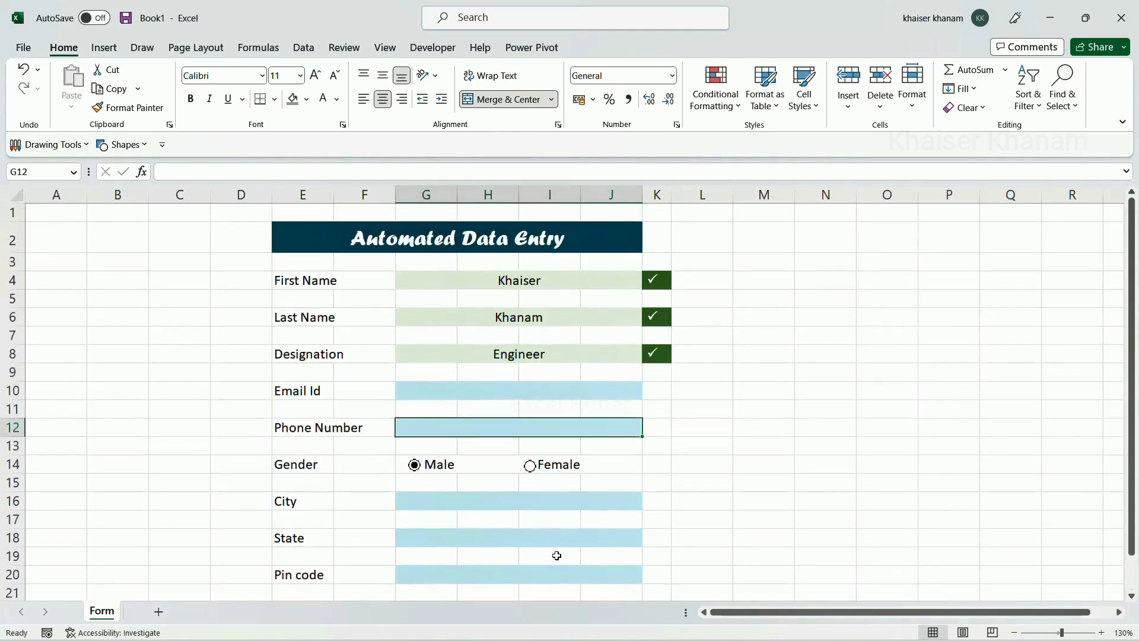
pyautogui.scroll(-1, 676, 477)
pyautogui.scroll(1, 681, 460)
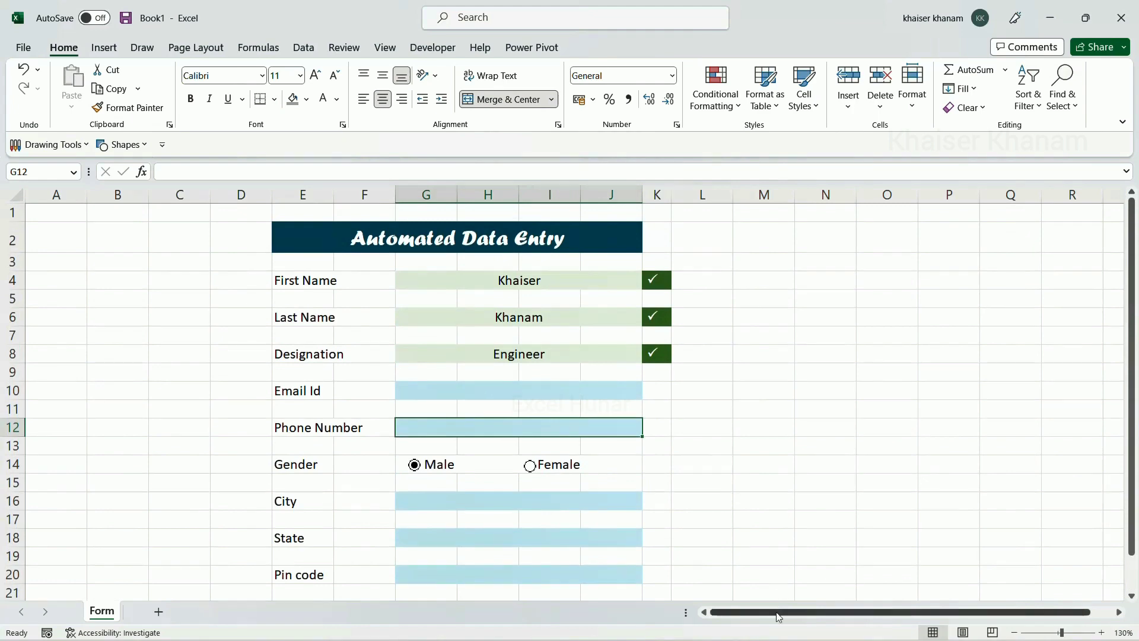
# Type 'Calculation' in P3 and merge P3:R3 into one header cell
pyautogui.moveTo(778, 618); pyautogui.dragTo(876, 614)
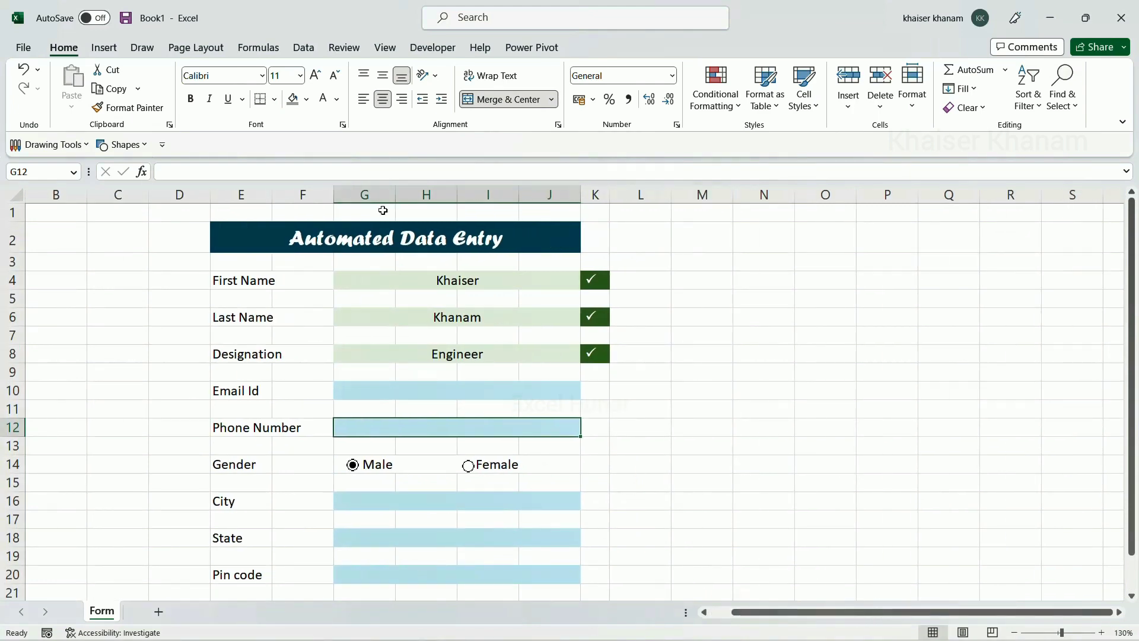
pyautogui.click(891, 269)
pyautogui.write('Cal')
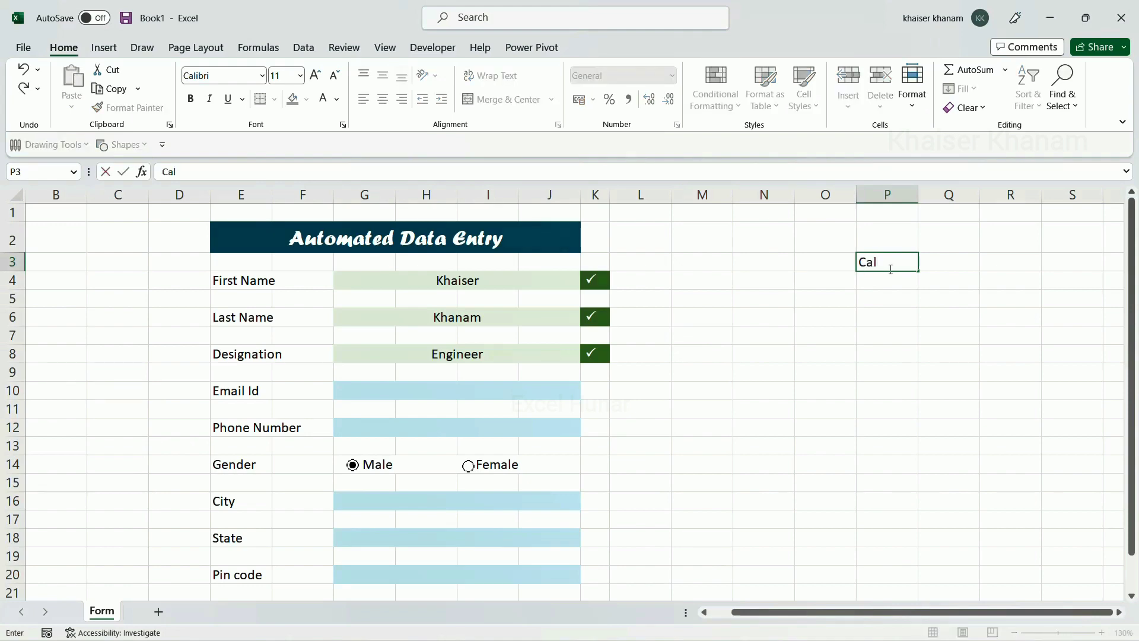
pyautogui.write('culation')
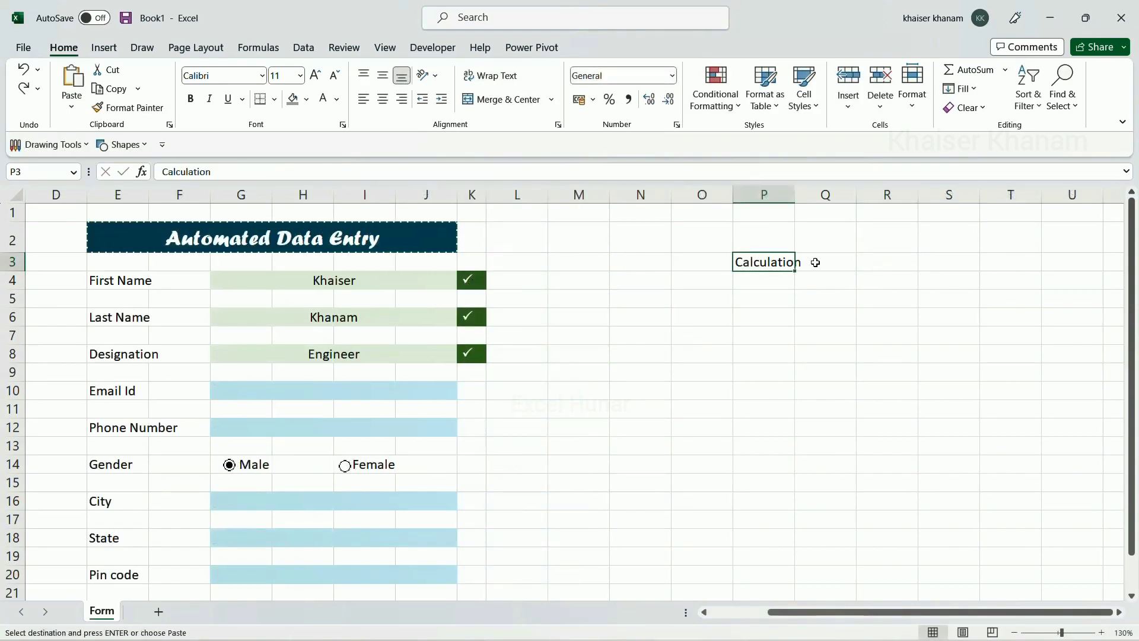
pyautogui.moveTo(769, 262); pyautogui.dragTo(908, 259)
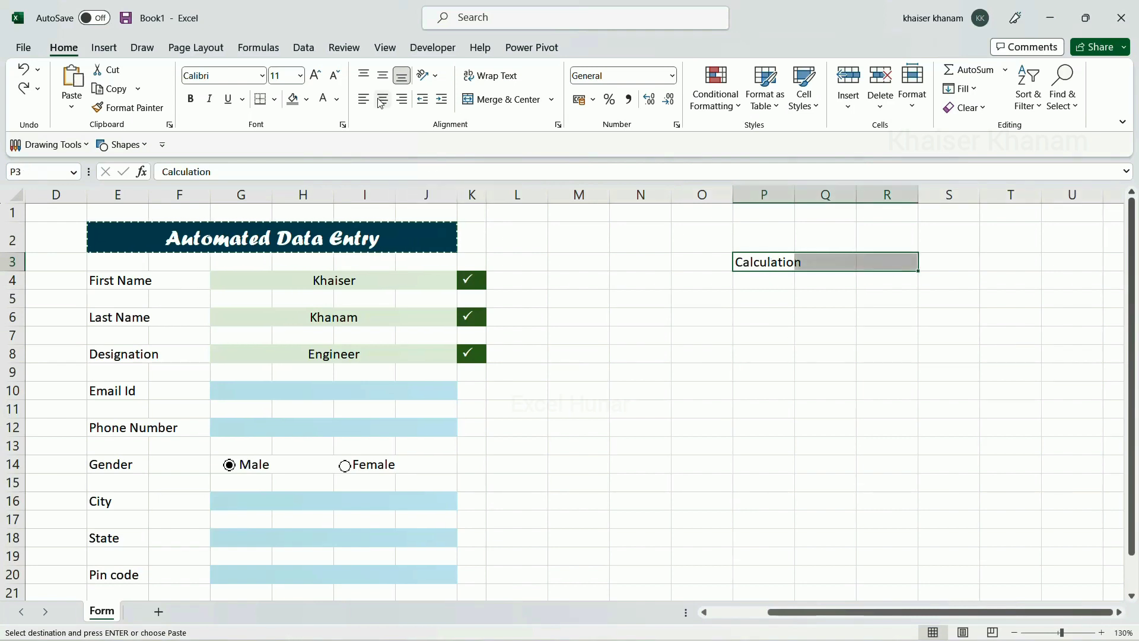
pyautogui.click(514, 107)
# Style the Calculation header with a dark navy fill and bold, white, left-aligned text
pyautogui.click(306, 99)
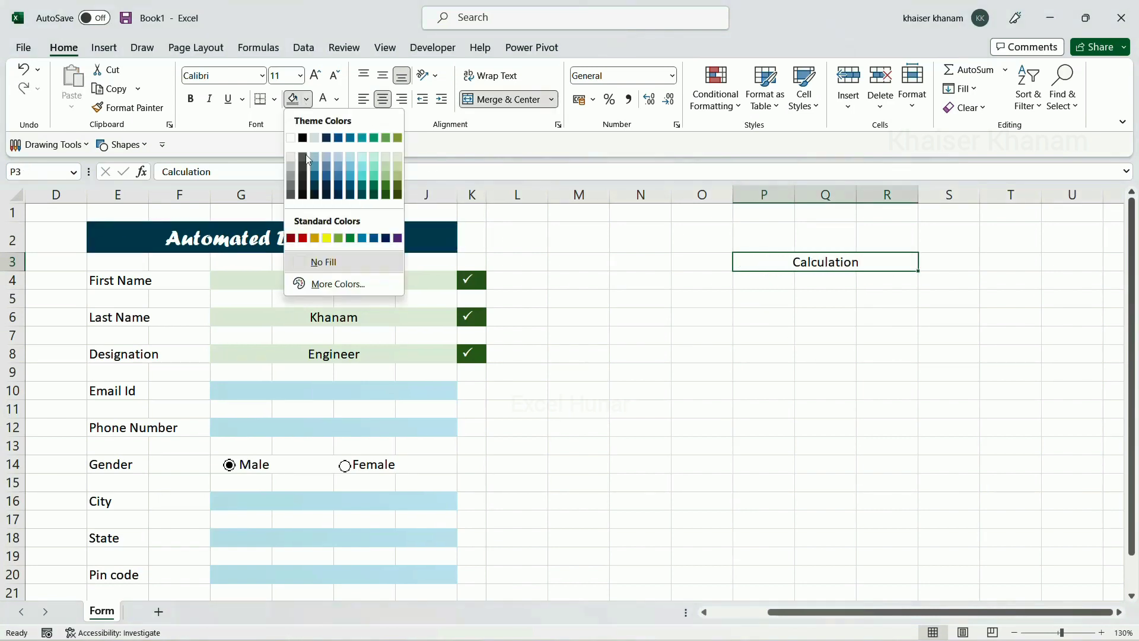
pyautogui.click(339, 193)
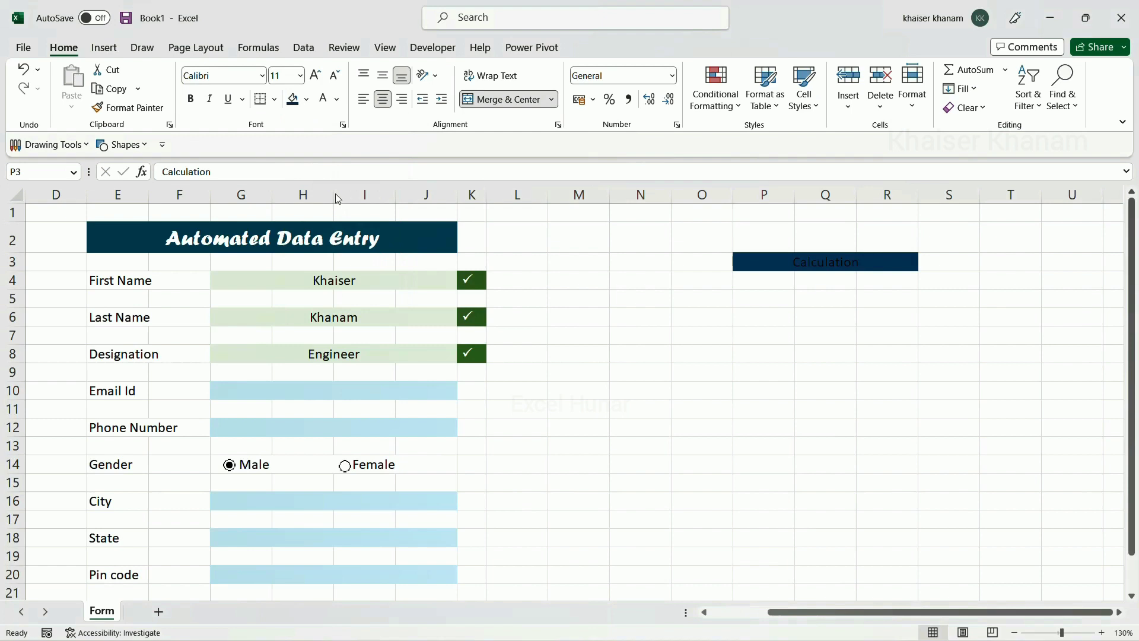
pyautogui.click(326, 105)
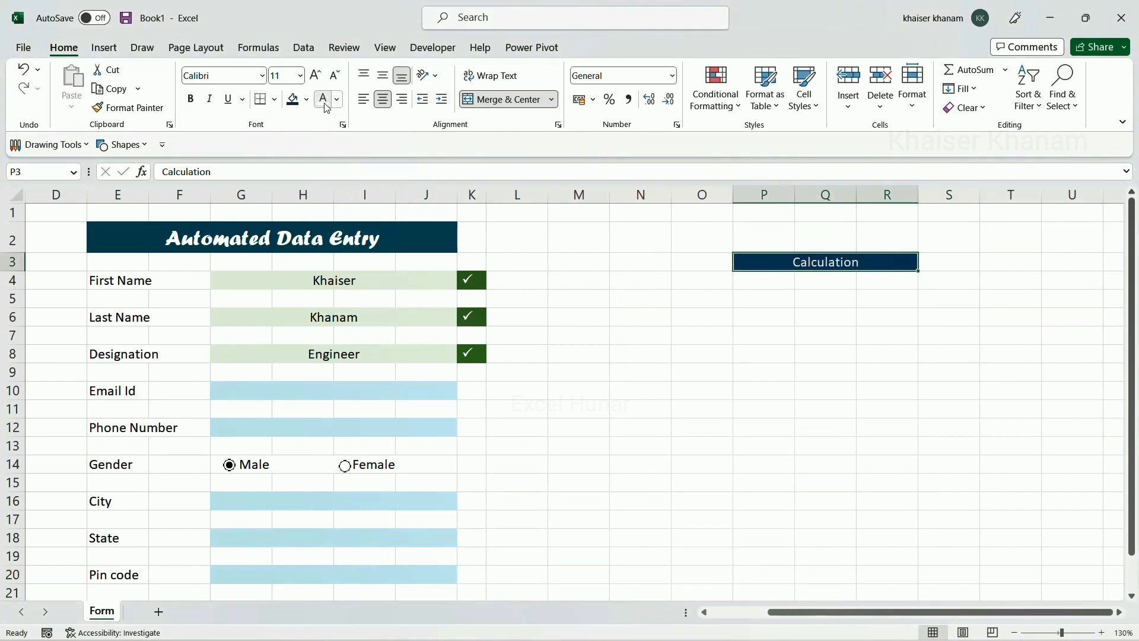
pyautogui.click(365, 102)
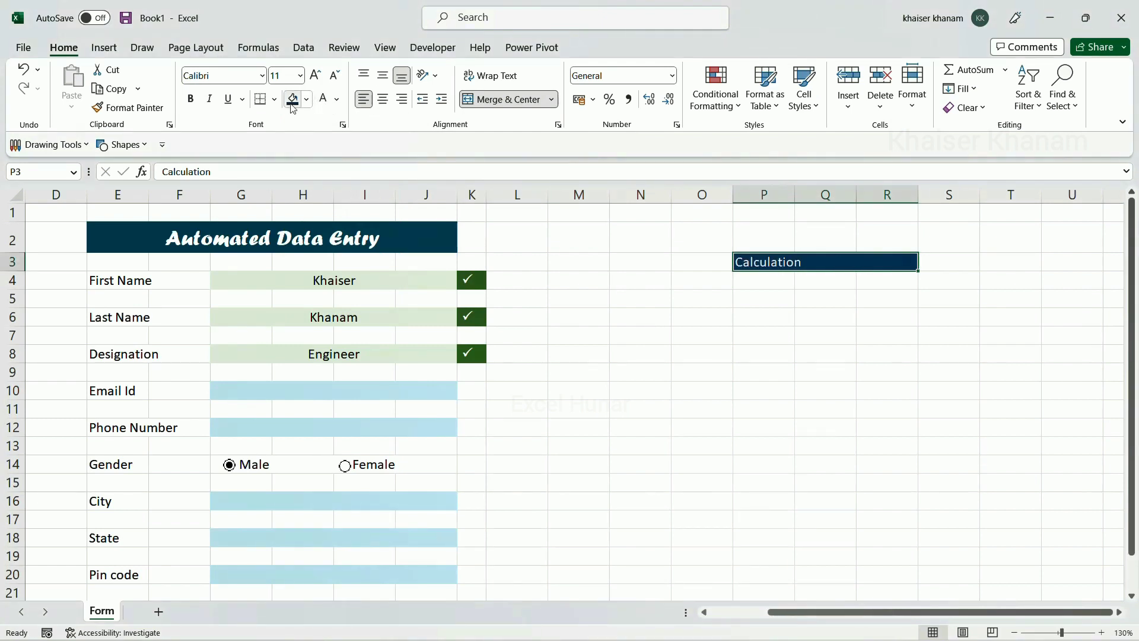
pyautogui.click(191, 99)
pyautogui.click(748, 289)
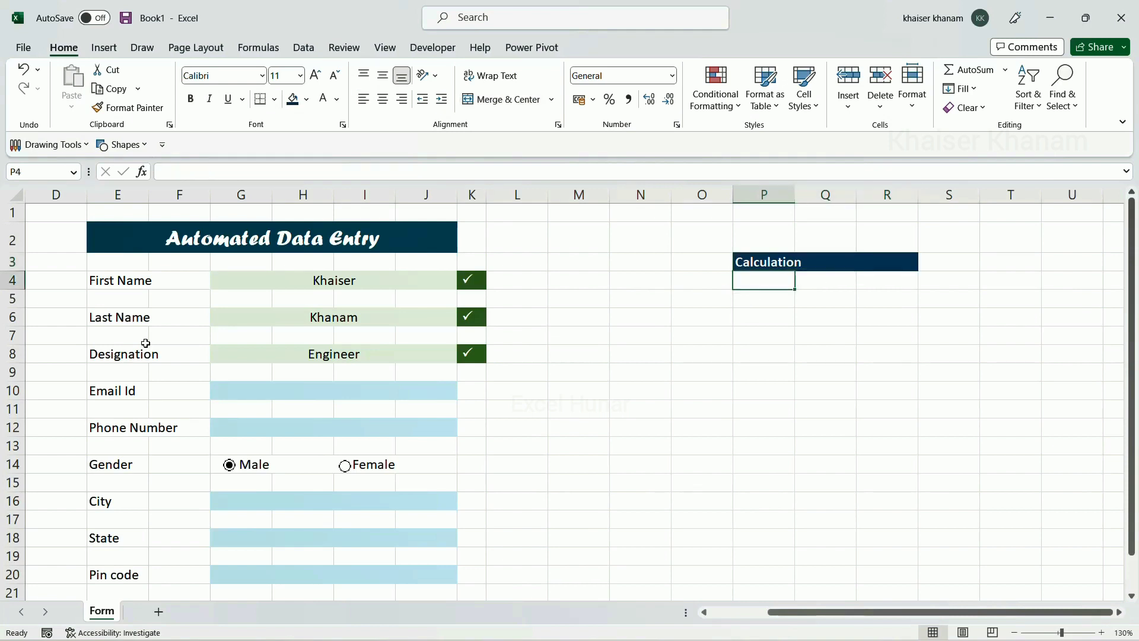
pyautogui.scroll(-1, 126, 254)
# Copy the field labels in E4:E20 and paste them into P4:P20 under Calculation
pyautogui.scroll(1, 127, 254)
pyautogui.moveTo(118, 280); pyautogui.dragTo(124, 569)
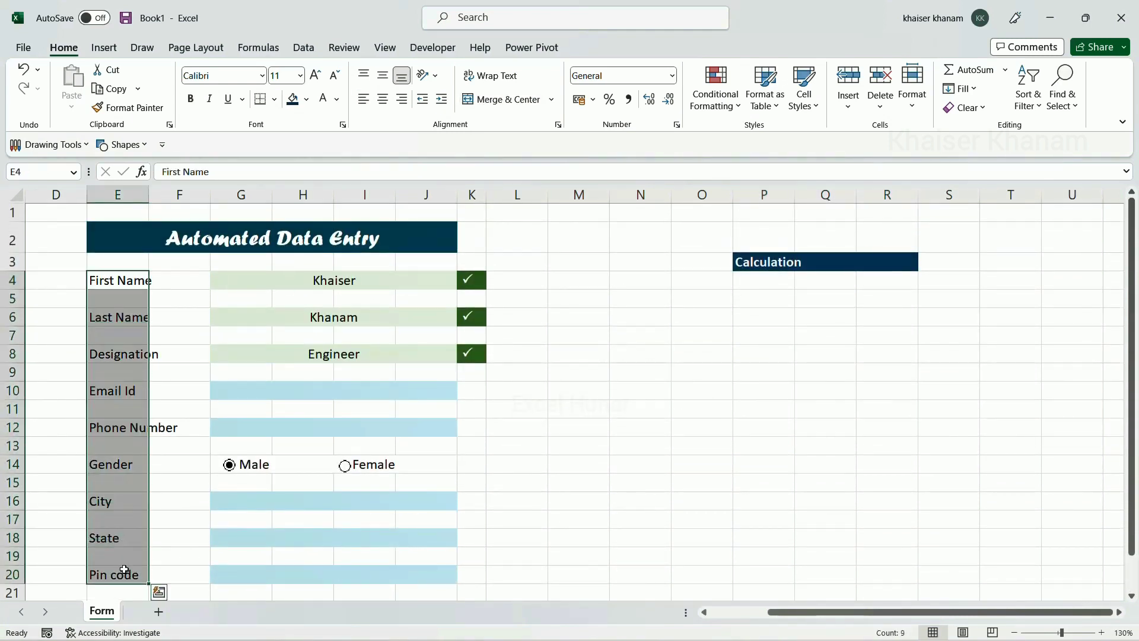
pyautogui.hotkey('ctrl', 'c')
pyautogui.click(758, 285)
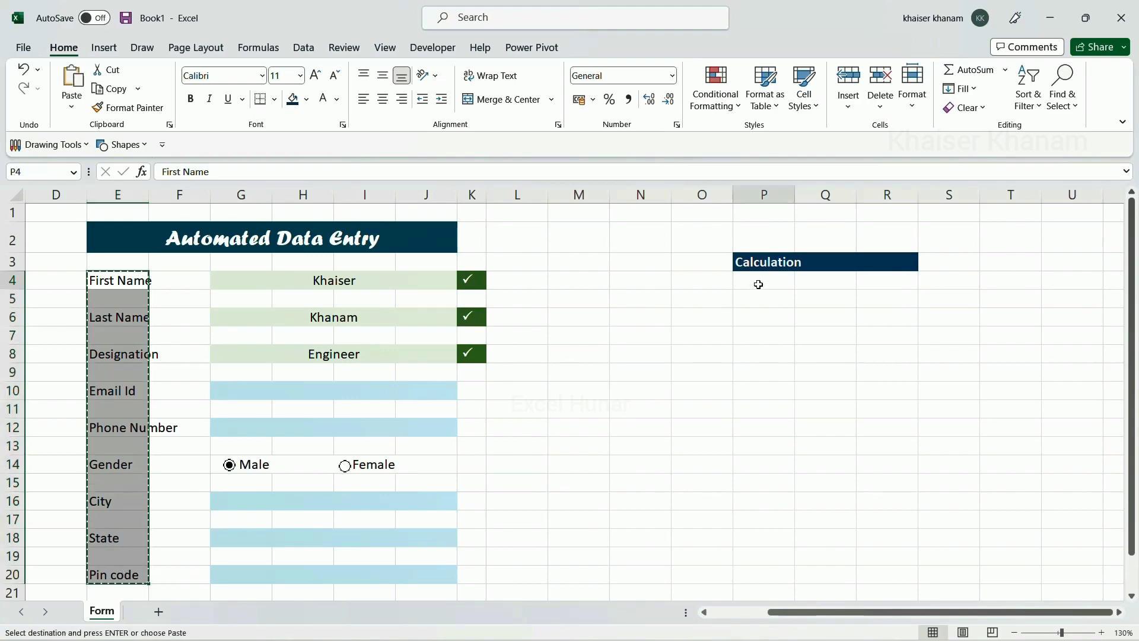
pyautogui.hotkey('ctrl', 'v')
pyautogui.scroll(-1, 765, 344)
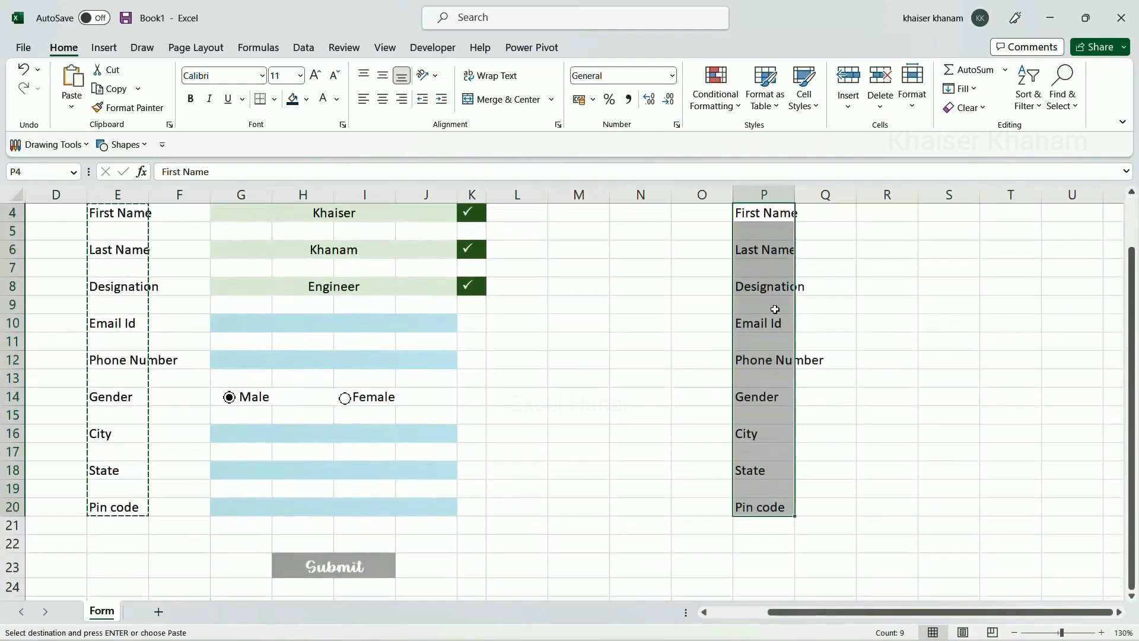
pyautogui.scroll(1, 243, 315)
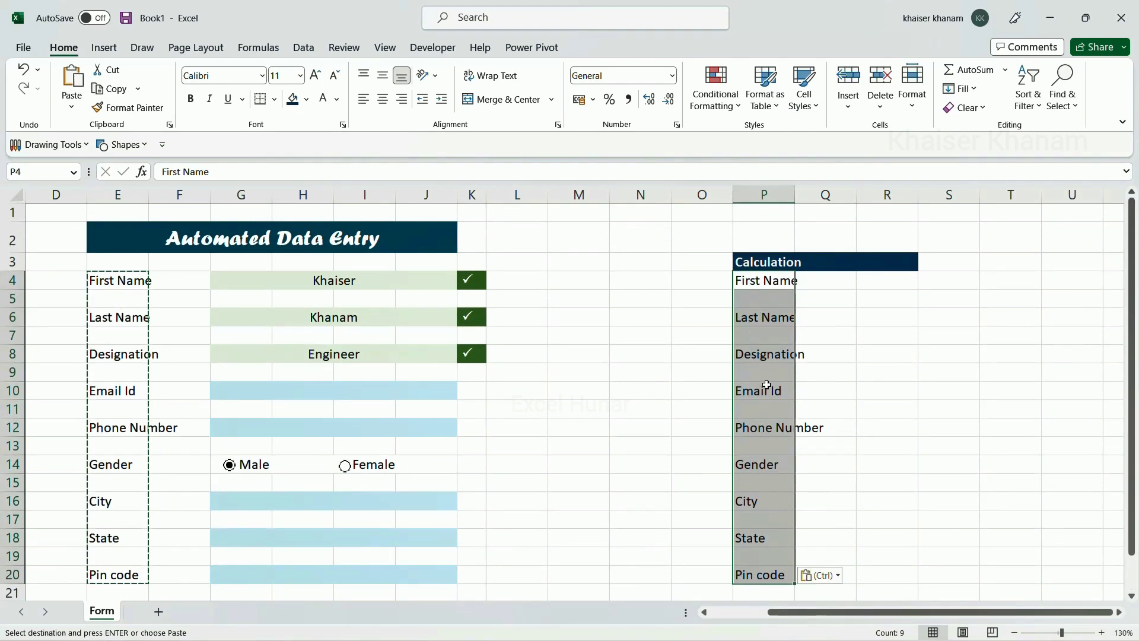
pyautogui.scroll(-1, 767, 416)
pyautogui.scroll(1, 767, 416)
# Select only the blank cells among the pasted labels using Go To Special > Blanks
pyautogui.hotkey('ctrl', 'g')
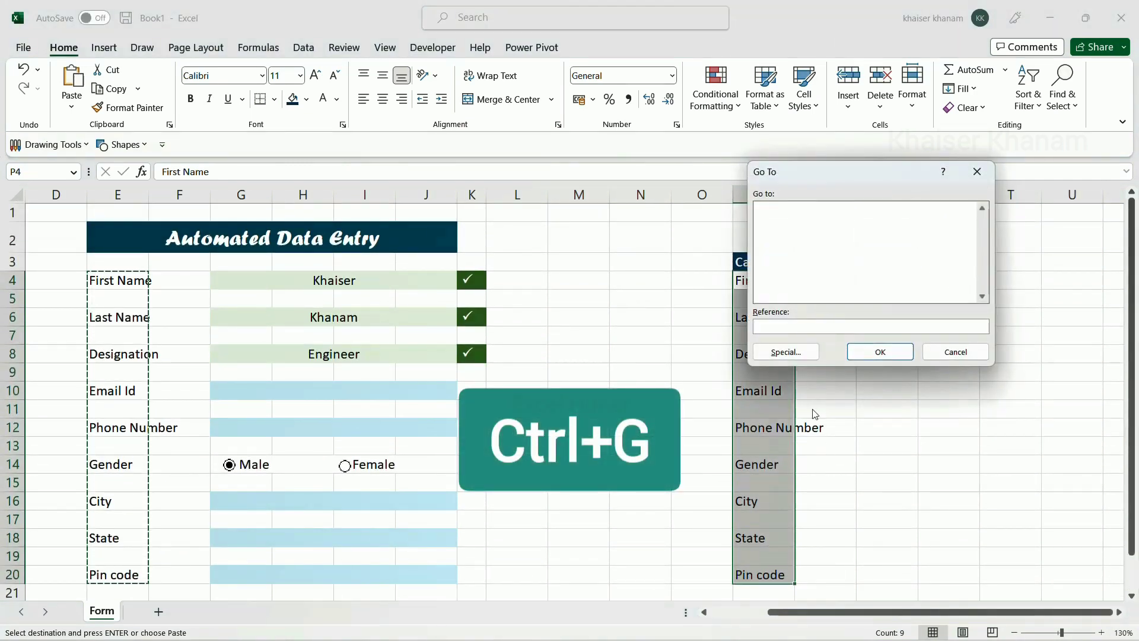
pyautogui.click(801, 353)
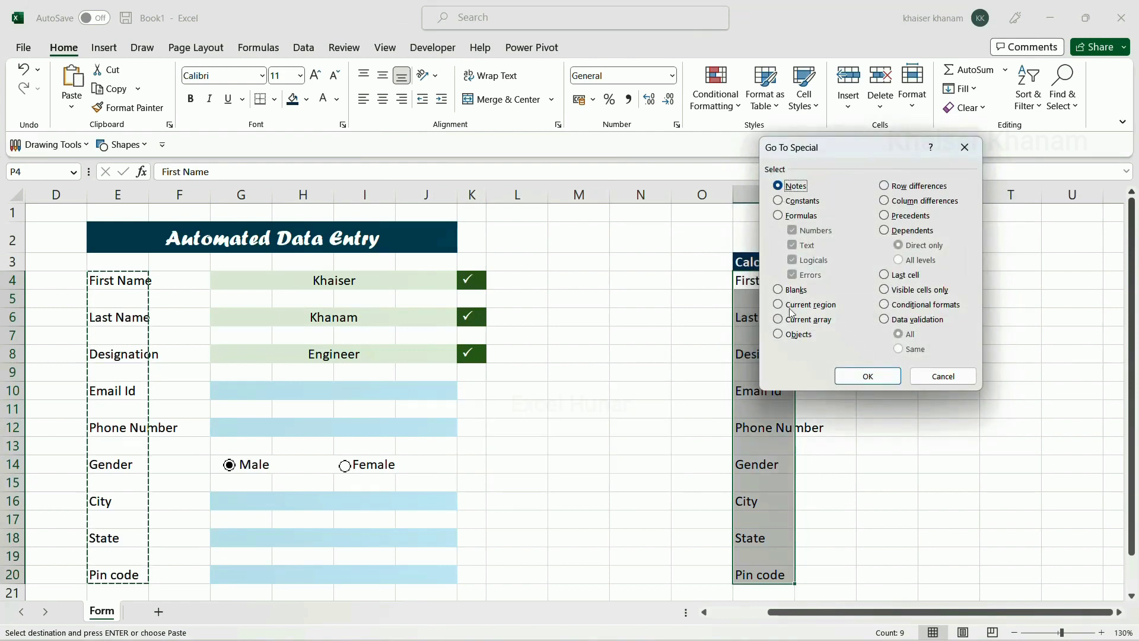
pyautogui.click(778, 291)
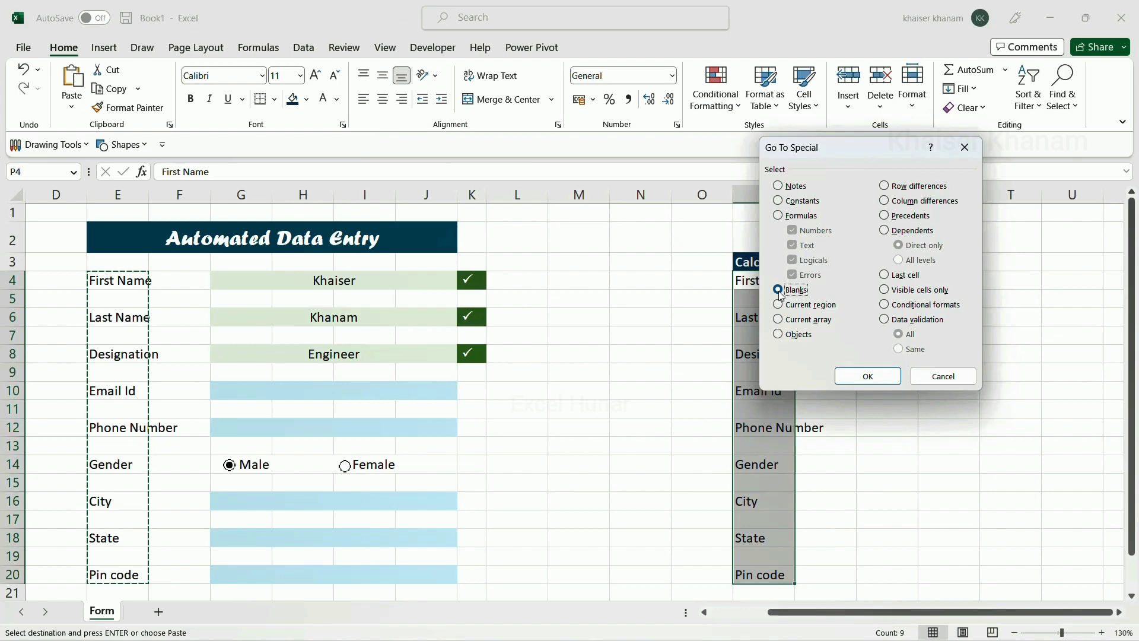
pyautogui.click(866, 376)
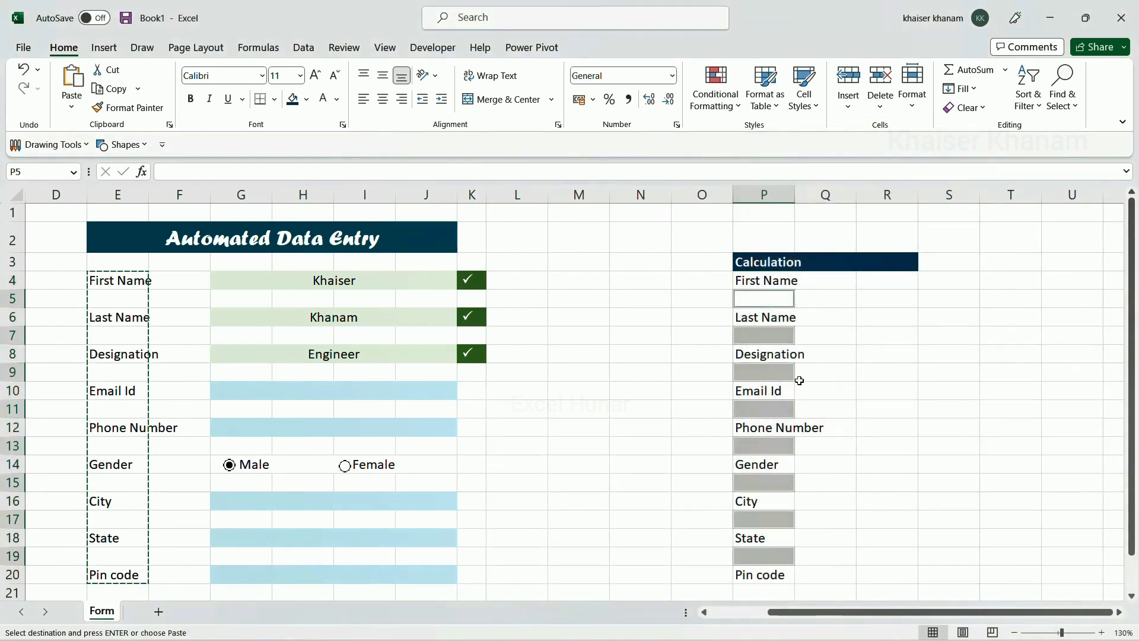
pyautogui.scroll(-1, 785, 450)
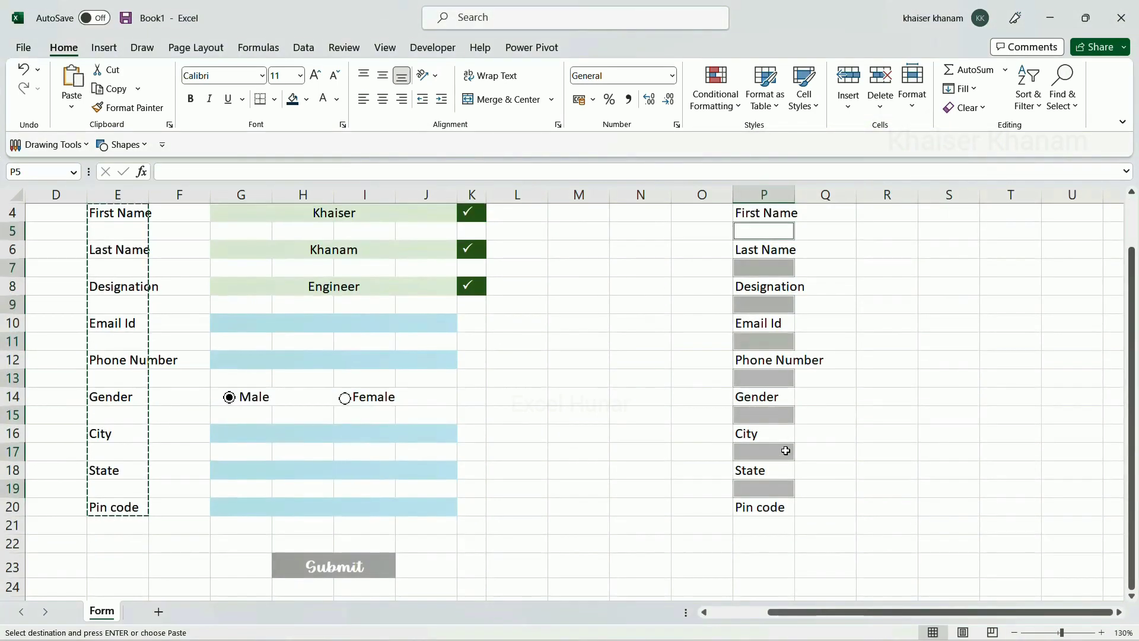
pyautogui.scroll(1, 785, 450)
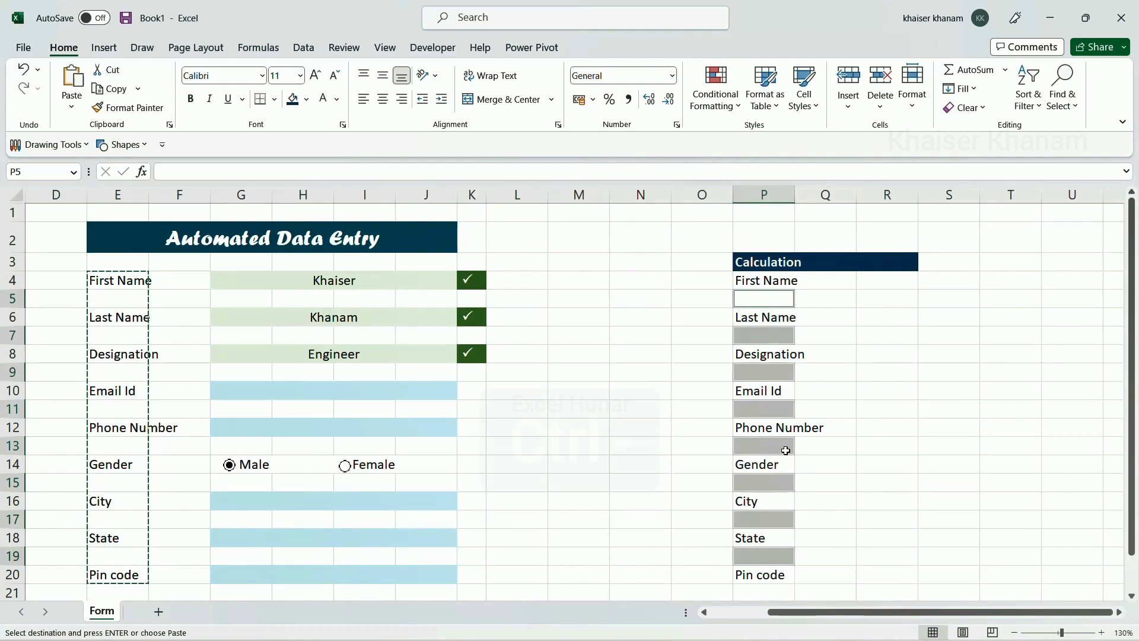
# Delete the selected blank cells, shifting cells up
pyautogui.hotkey('ctrl', '-')
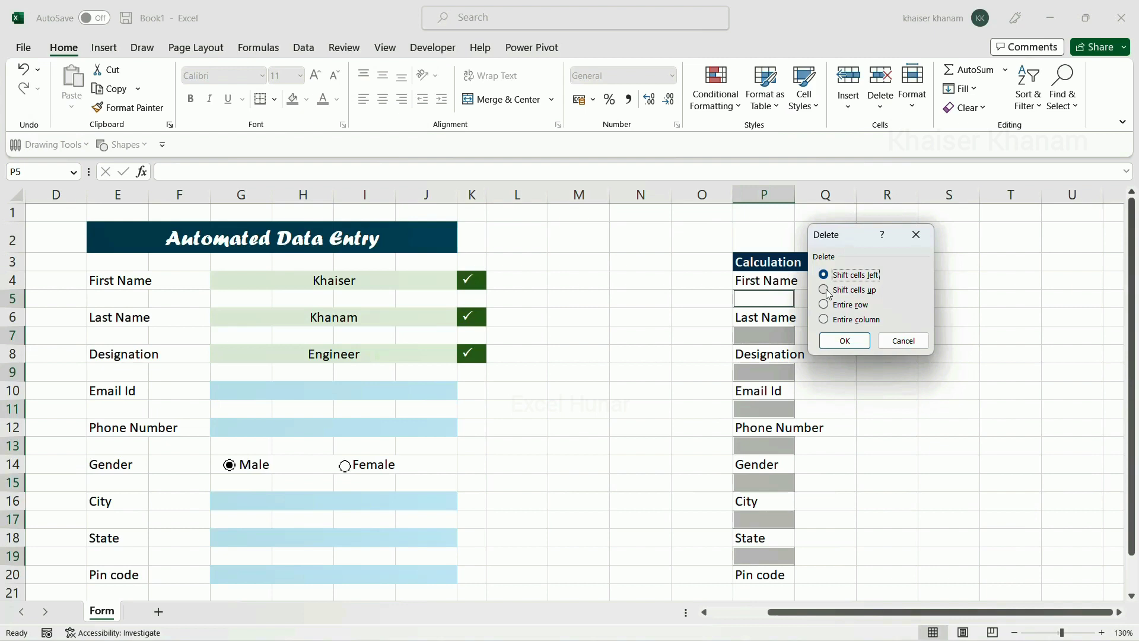
pyautogui.click(826, 290)
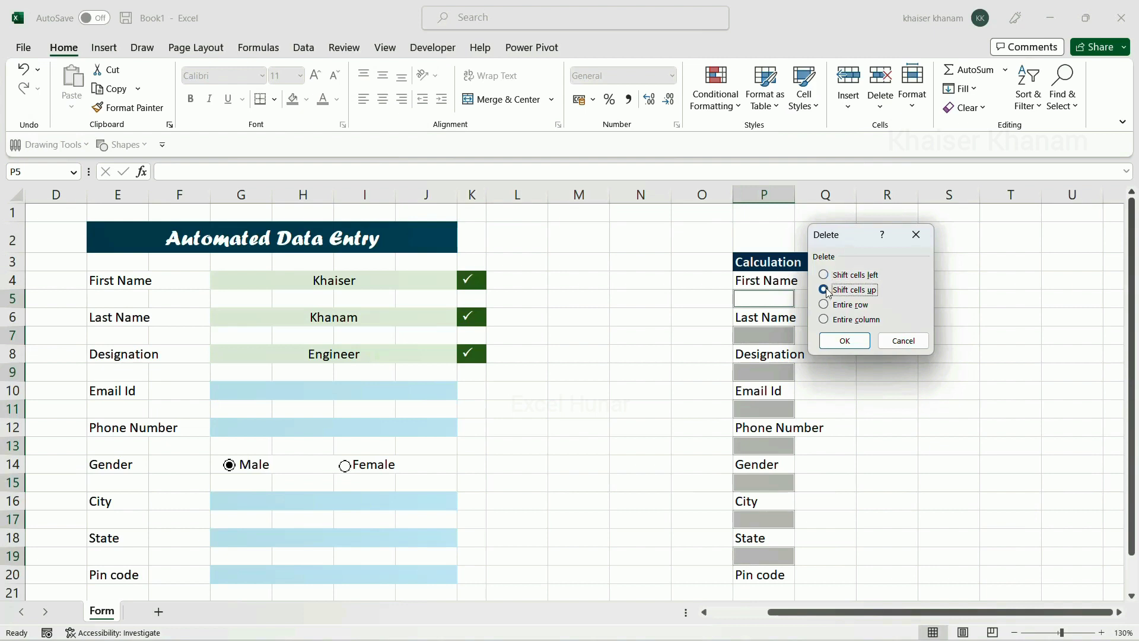
pyautogui.click(840, 342)
pyautogui.click(822, 428)
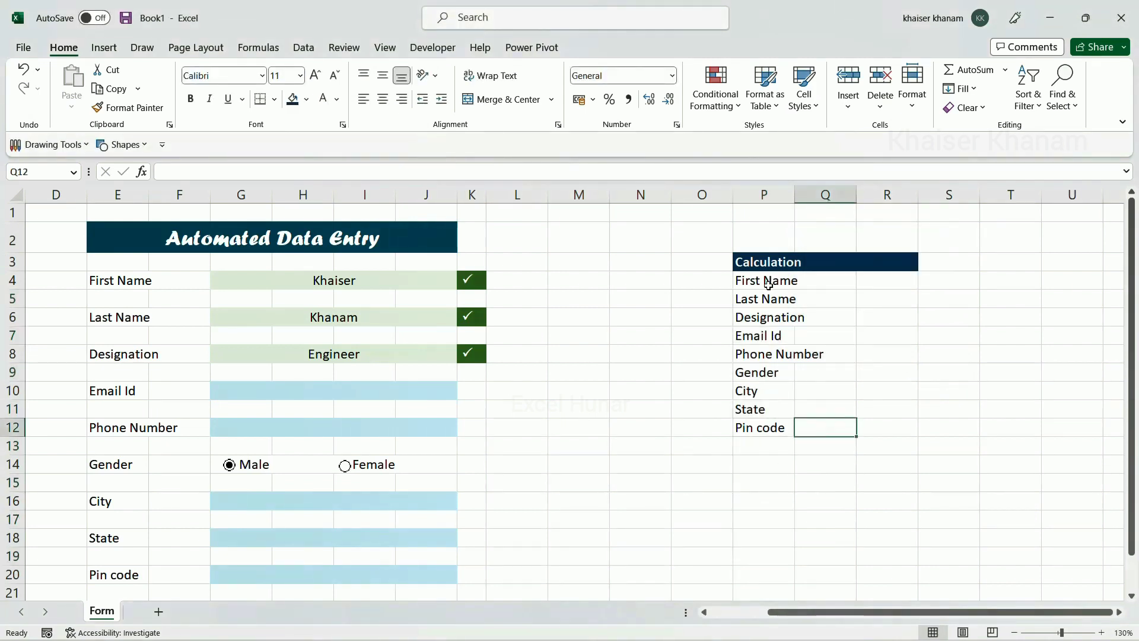
# Link Q4, Q5 and Q6 to the First Name, Last Name and Designation entries G4, G6, G8
pyautogui.click(816, 283)
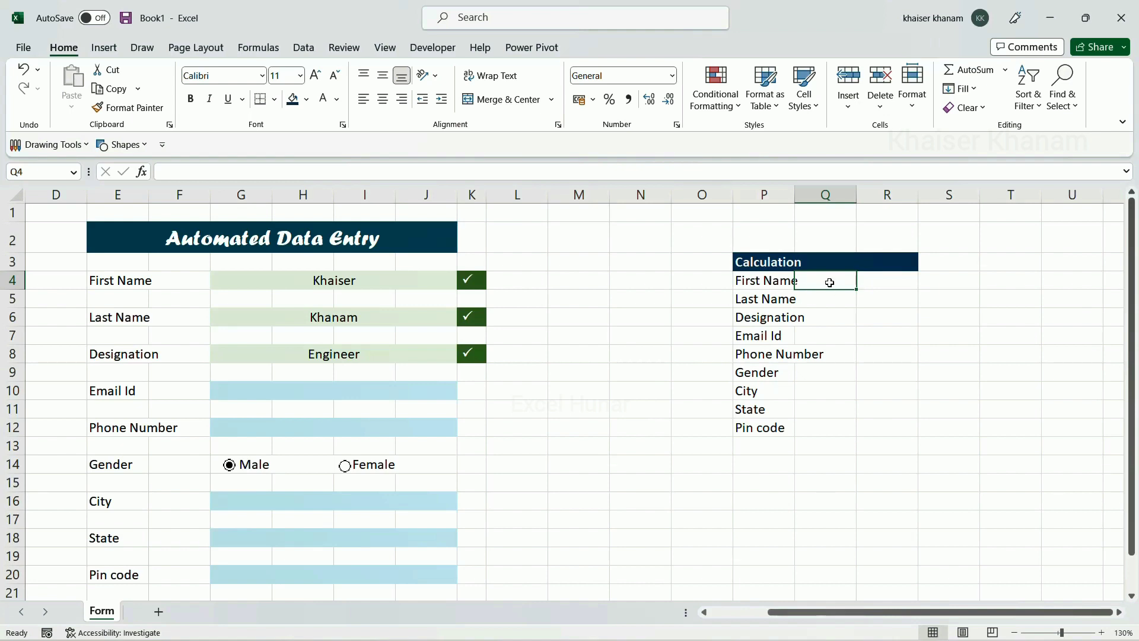
pyautogui.write('=')
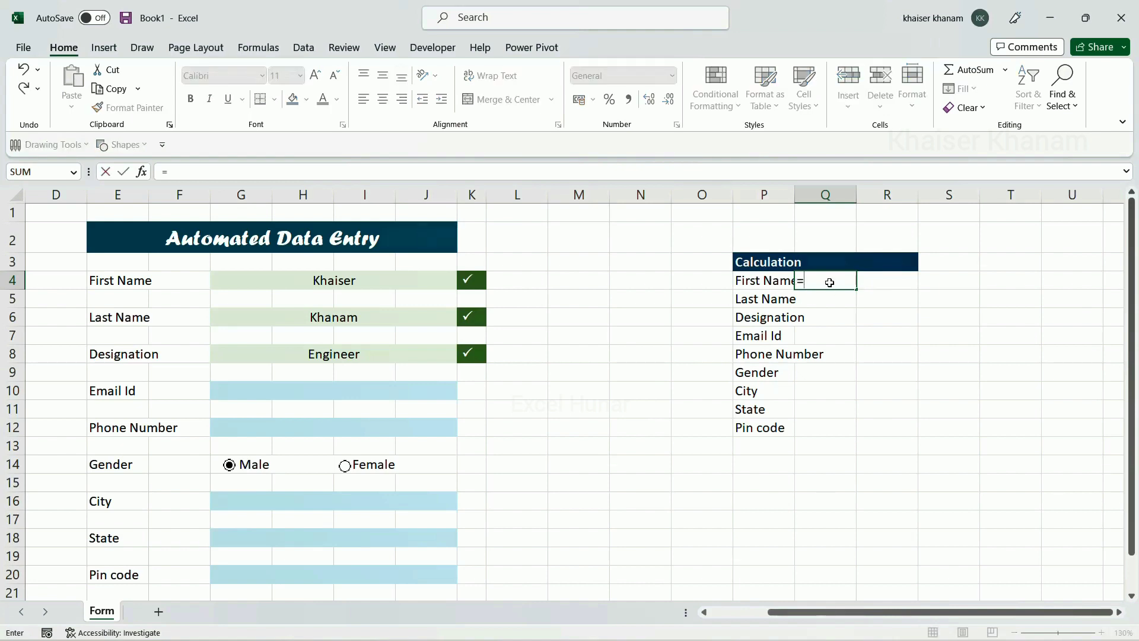
pyautogui.click(376, 281)
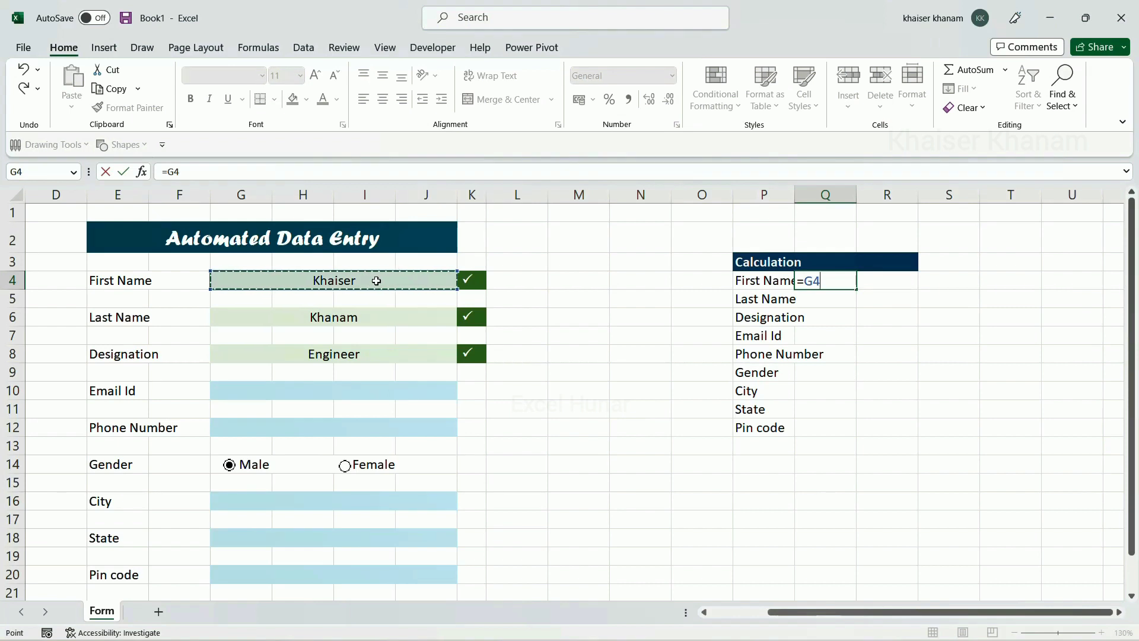
pyautogui.press('Return')
pyautogui.write('=')
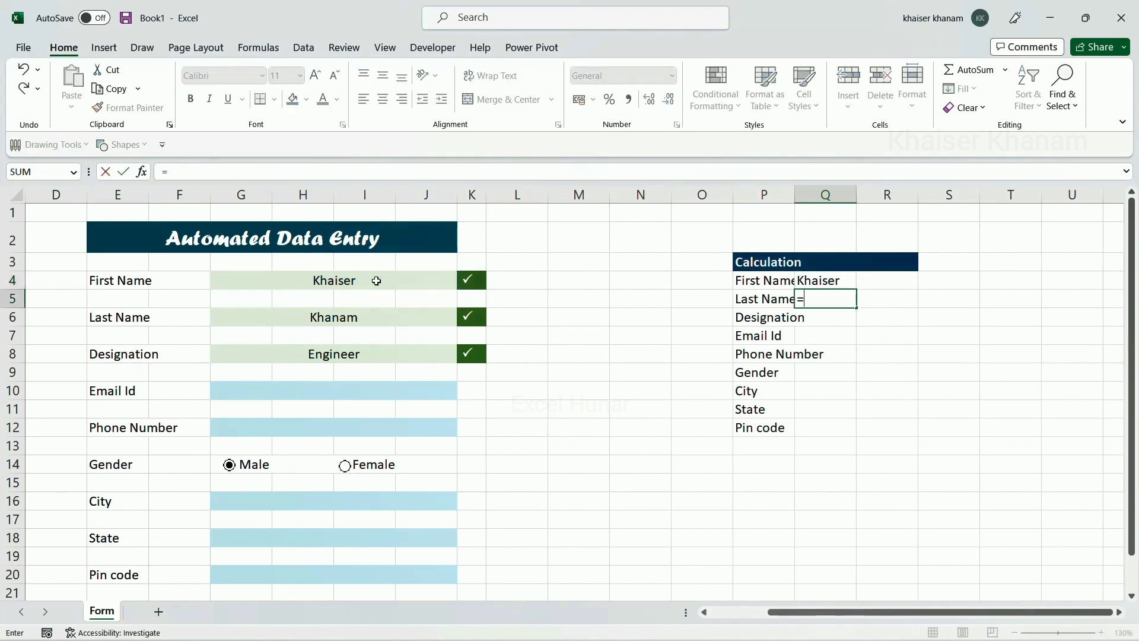
pyautogui.click(363, 320)
pyautogui.press('Return')
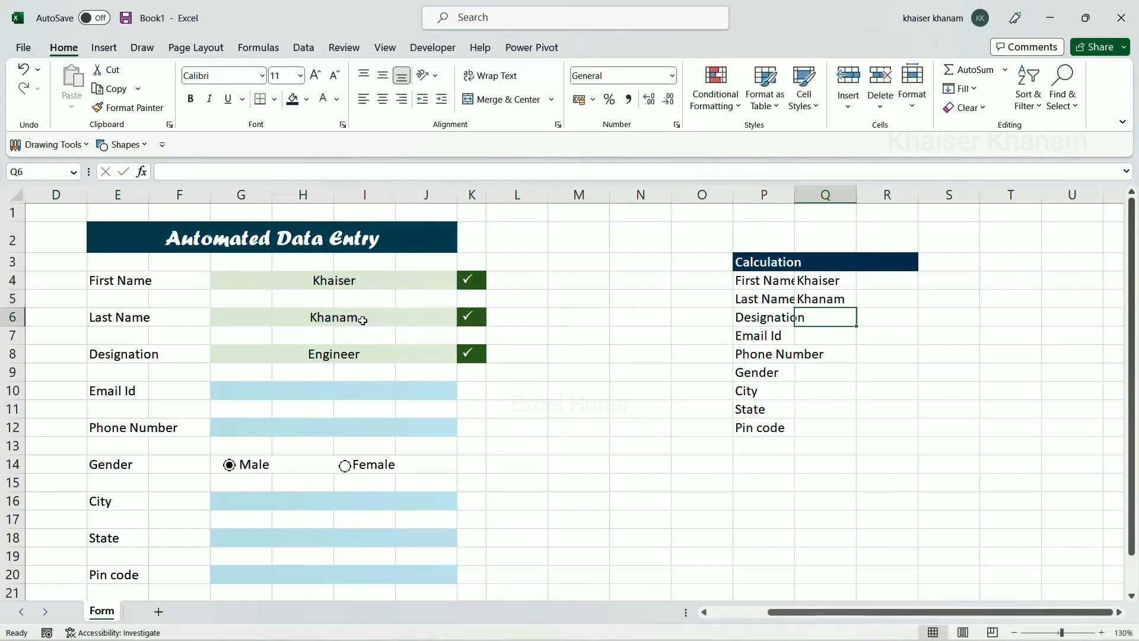
pyautogui.write('=')
pyautogui.click(351, 354)
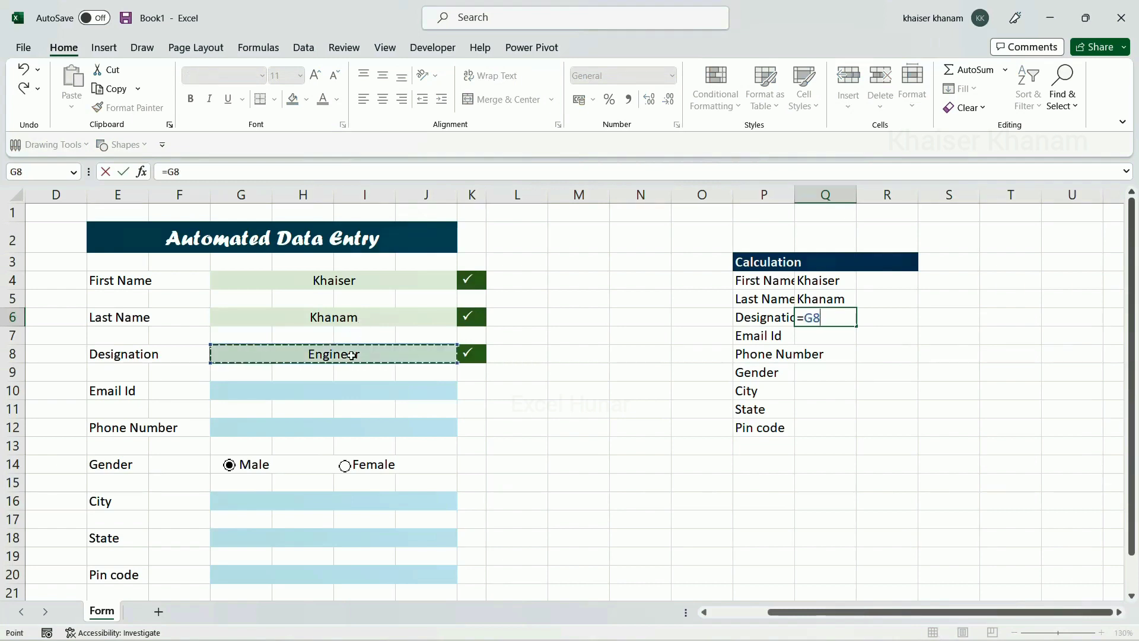
pyautogui.press('Return')
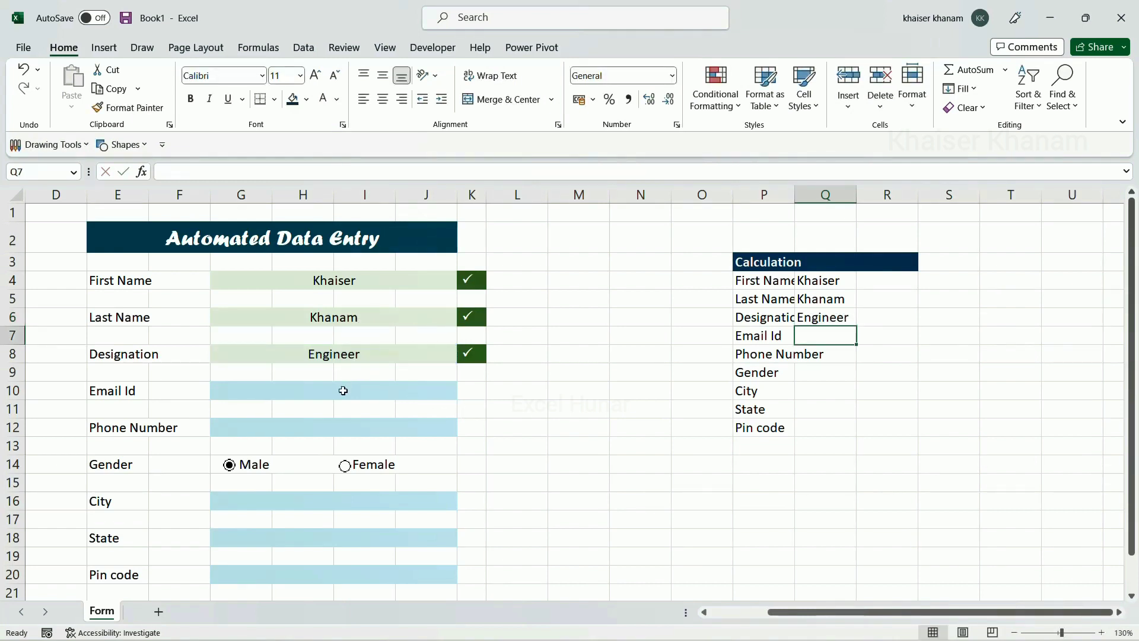
# Link Q7 and Q8 to the Email Id and Phone Number fields G10 and G12
pyautogui.write('=')
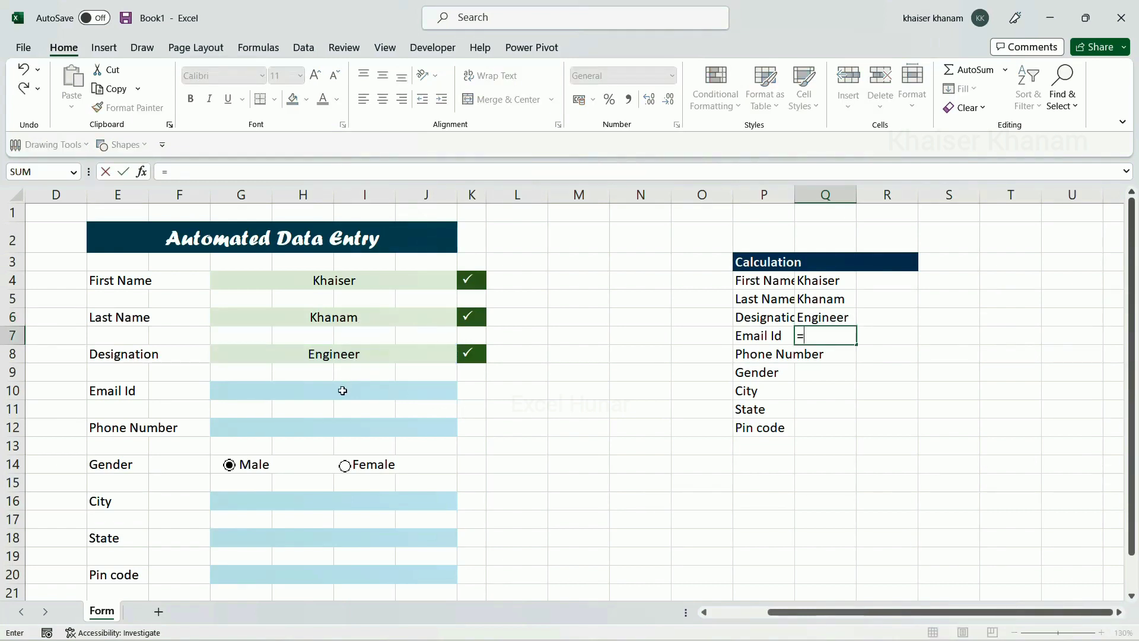
pyautogui.click(343, 391)
pyautogui.press('Return')
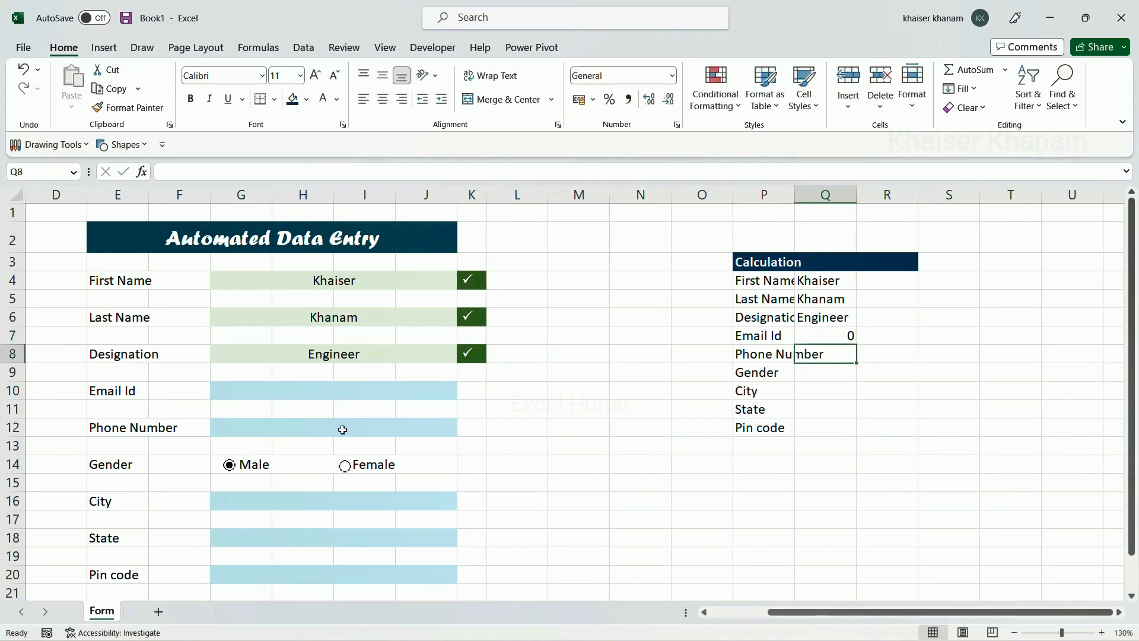
pyautogui.write('=')
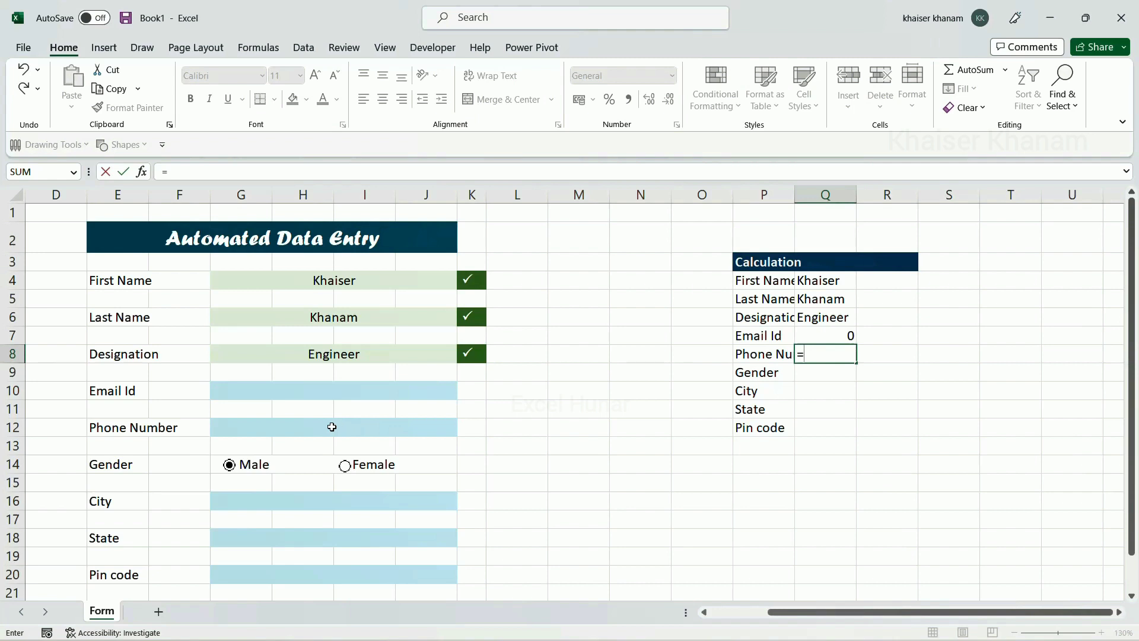
pyautogui.click(332, 427)
pyautogui.press('Return')
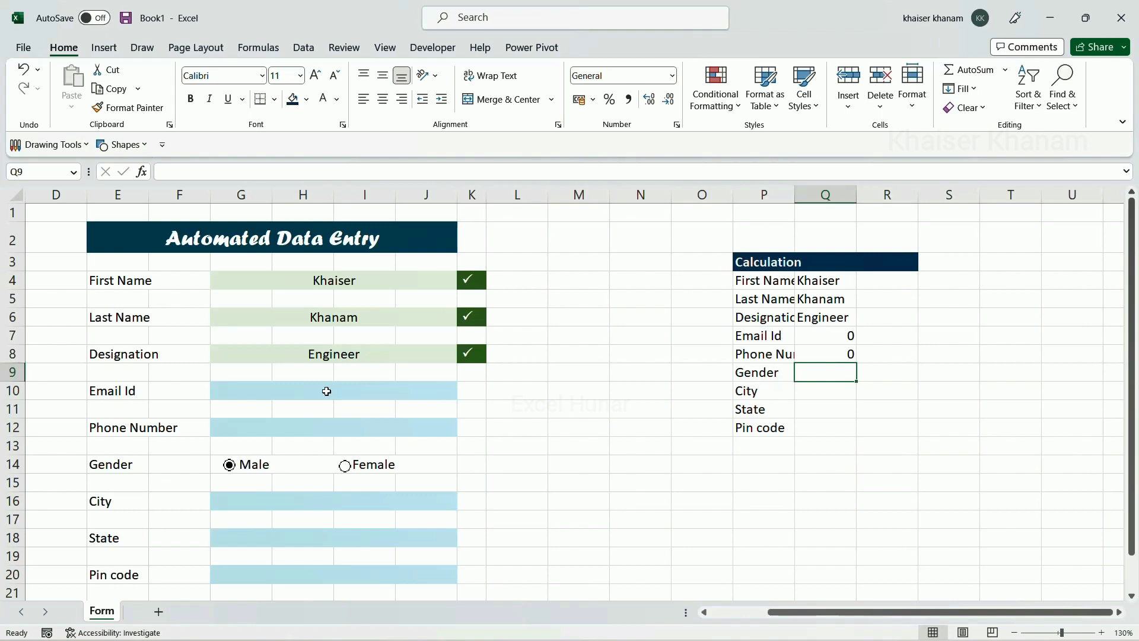
pyautogui.scroll(-1, 316, 416)
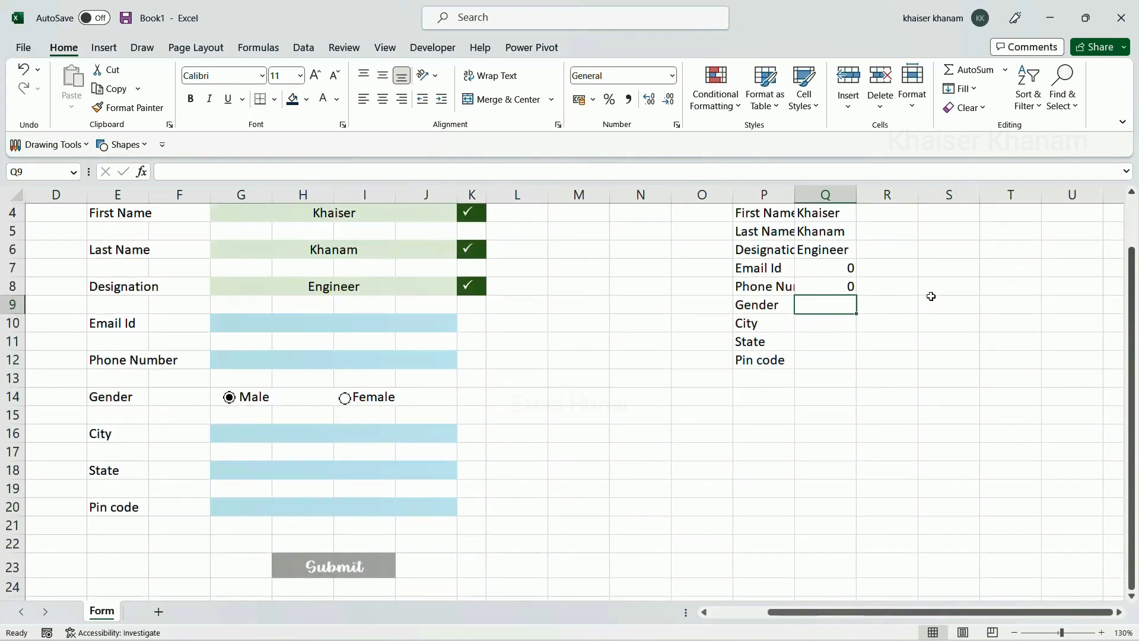
# Link Q10, Q11 and Q12 to the City, State and Pin code fields G16, G18, G20
pyautogui.click(839, 323)
pyautogui.write('=')
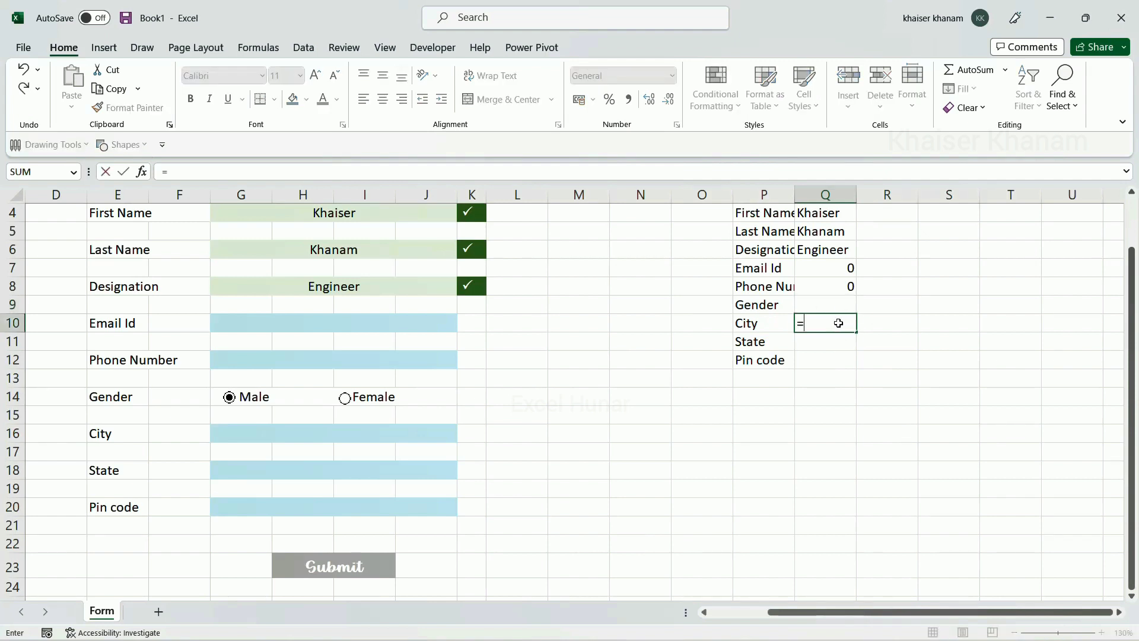
pyautogui.click(435, 430)
pyautogui.press('Return')
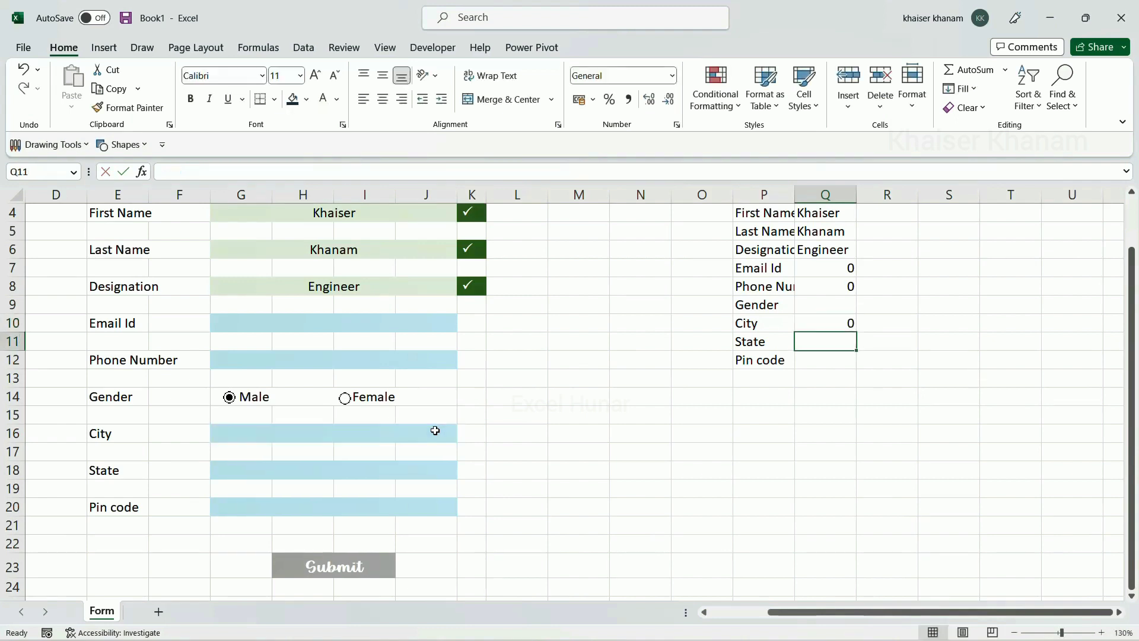
pyautogui.write('=')
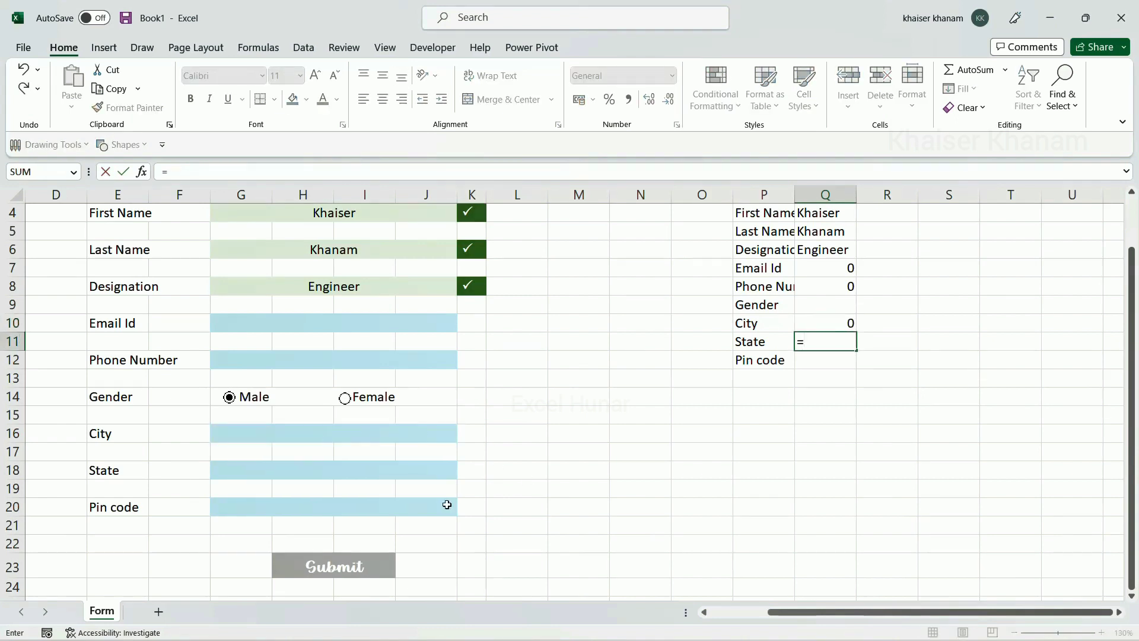
pyautogui.click(430, 472)
pyautogui.press('Return')
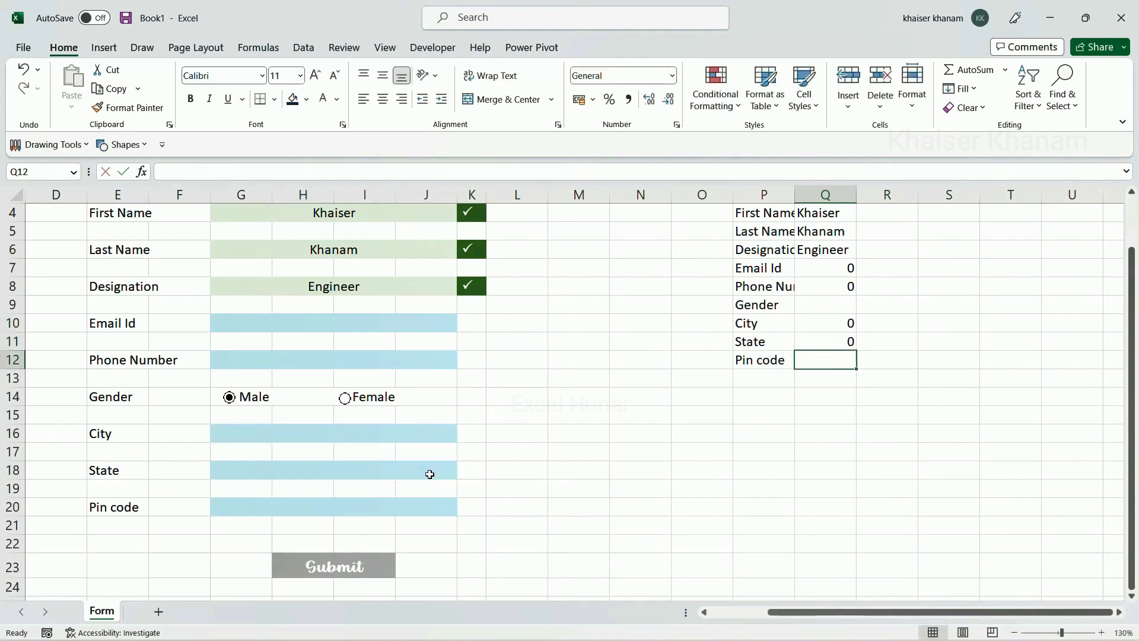
pyautogui.write('=')
pyautogui.click(419, 503)
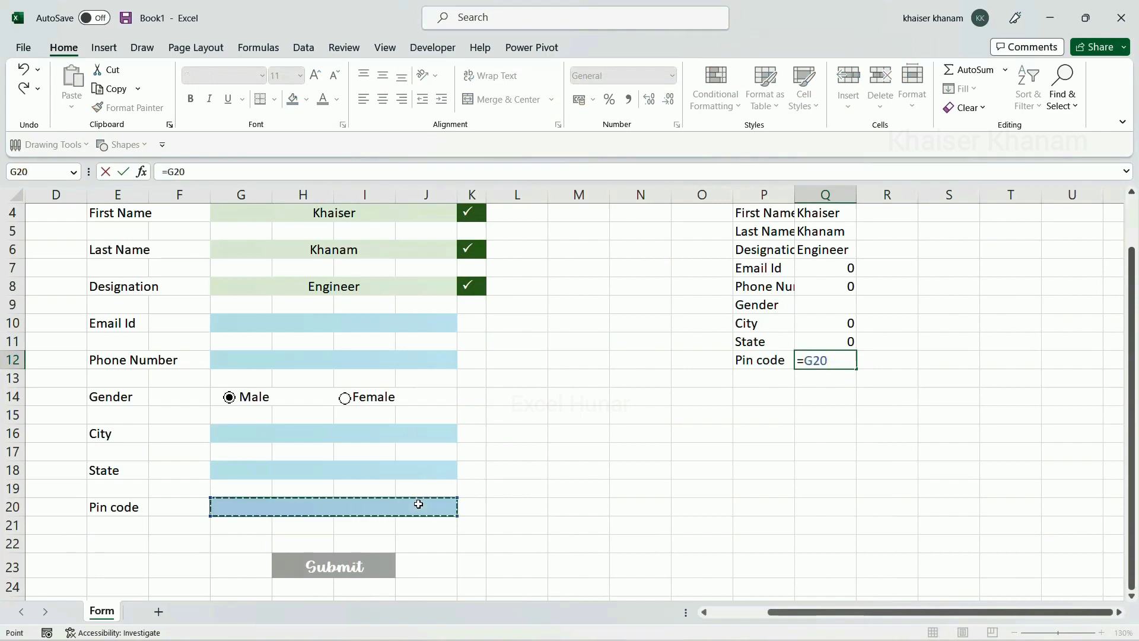
pyautogui.press('Return')
pyautogui.scroll(1, 859, 449)
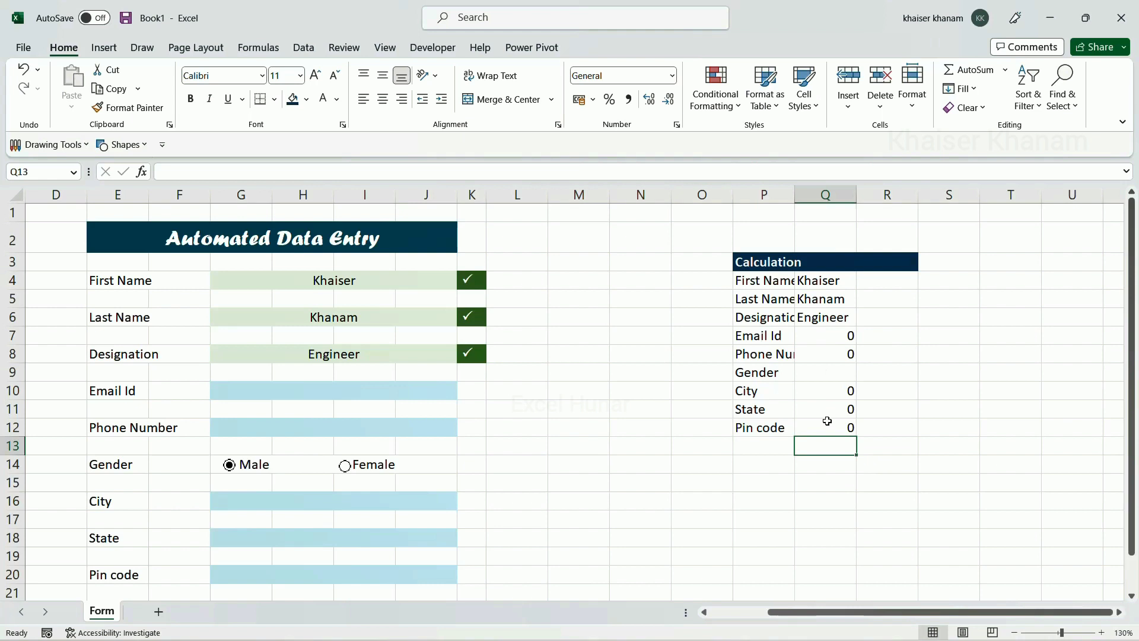
pyautogui.scroll(-1, 387, 493)
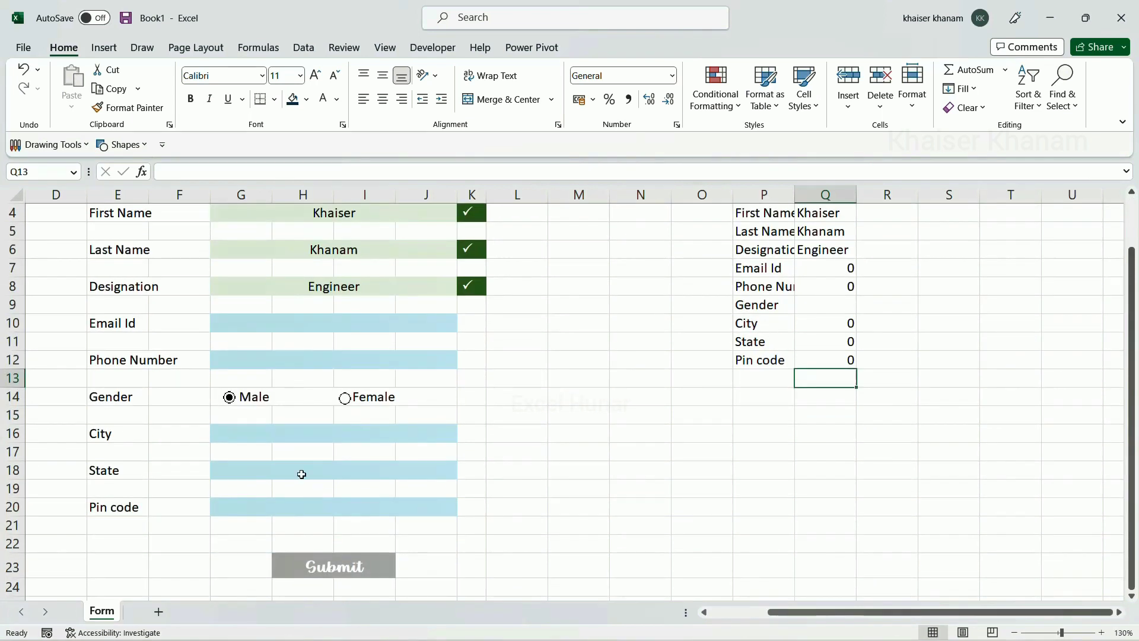
# Choose Bengaluru in the City dropdown and confirm Q10 shows Bengaluru
pyautogui.click(310, 437)
pyautogui.click(461, 433)
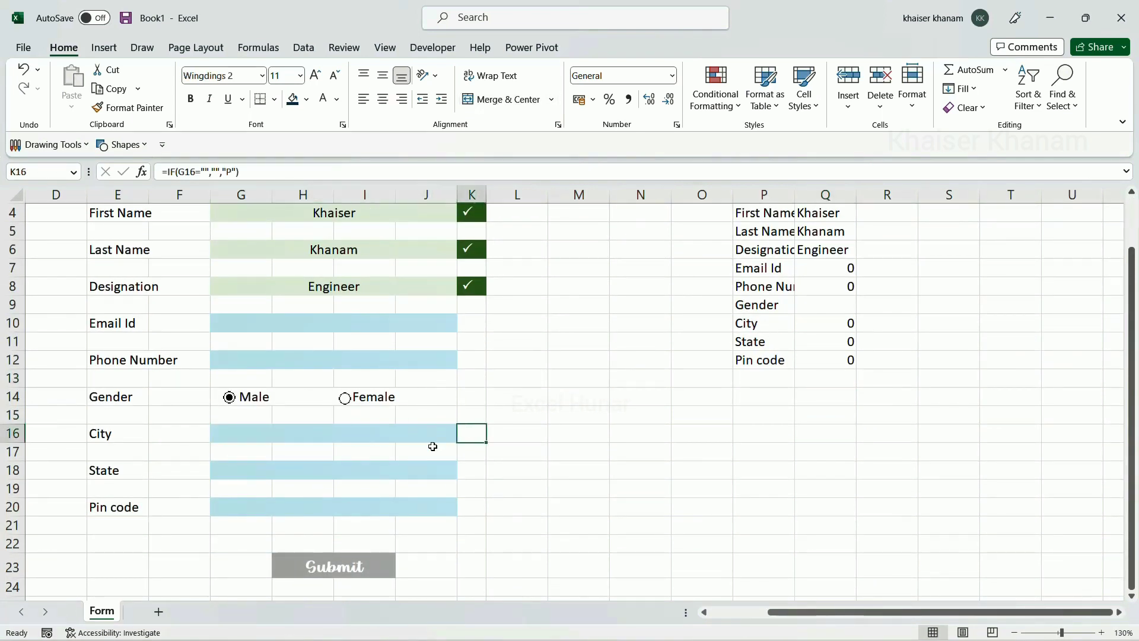
pyautogui.click(442, 439)
pyautogui.click(464, 435)
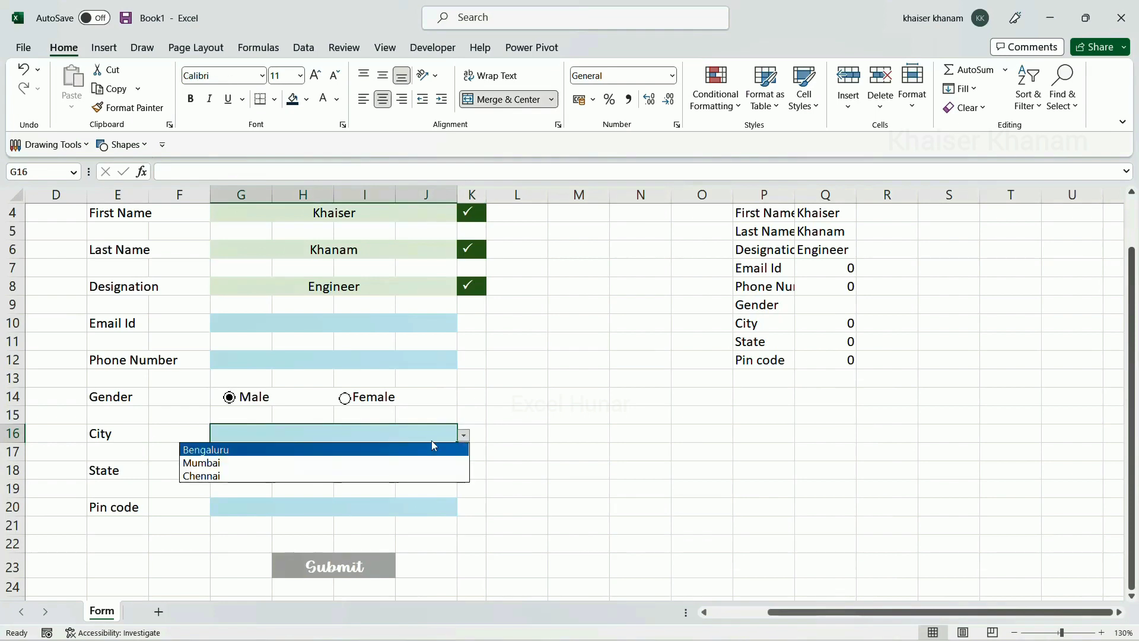
pyautogui.click(211, 452)
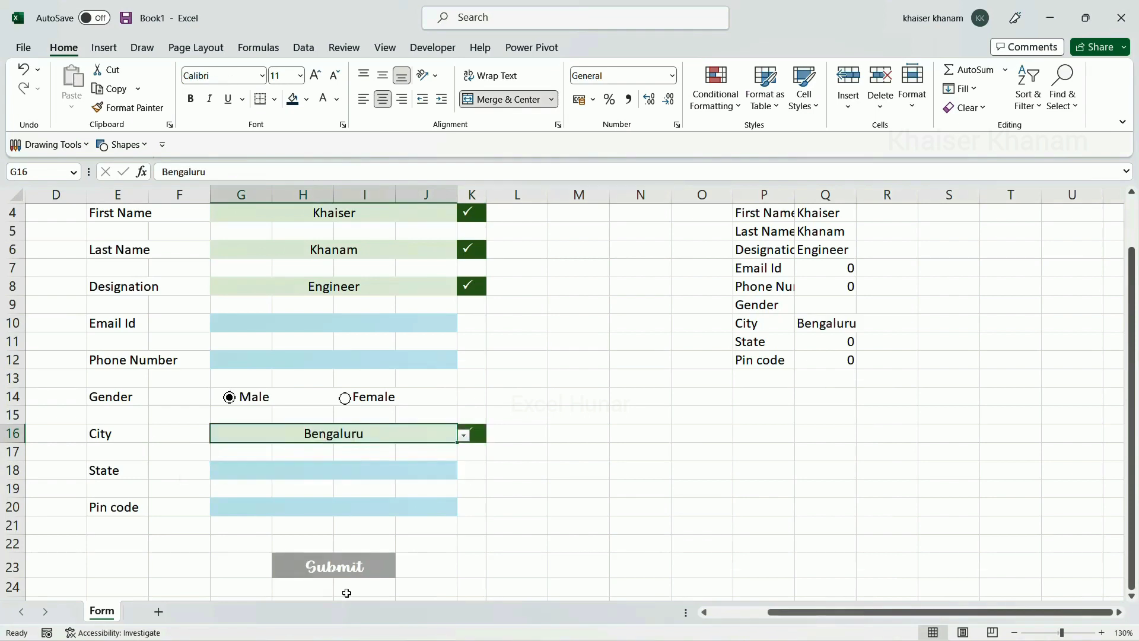
pyautogui.click(833, 321)
pyautogui.scroll(1, 831, 392)
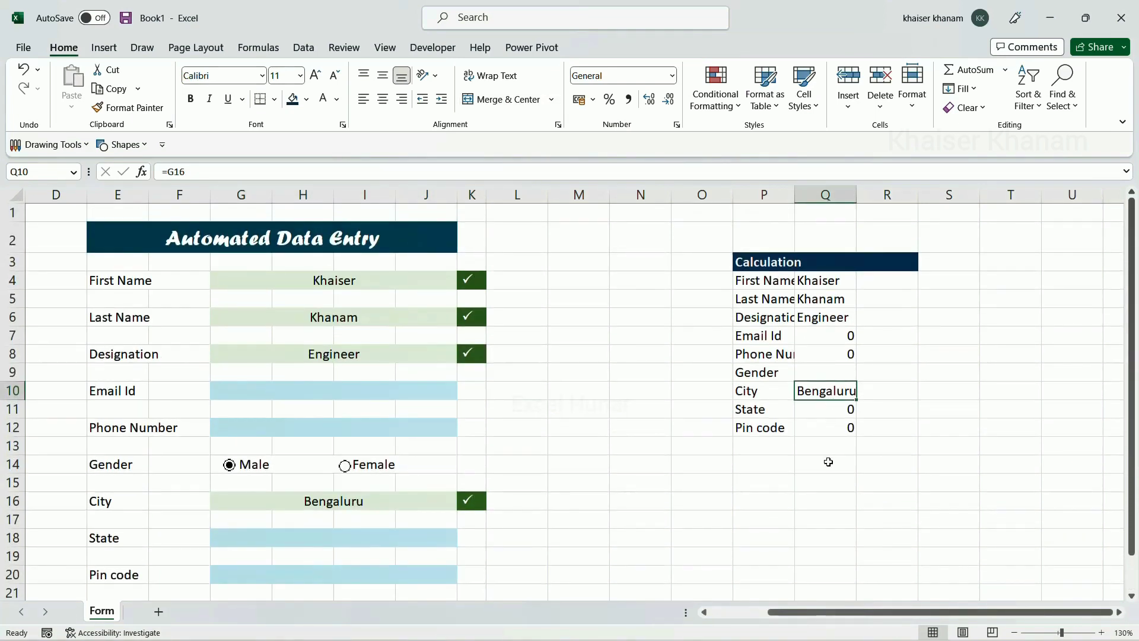
pyautogui.scroll(-1, 828, 462)
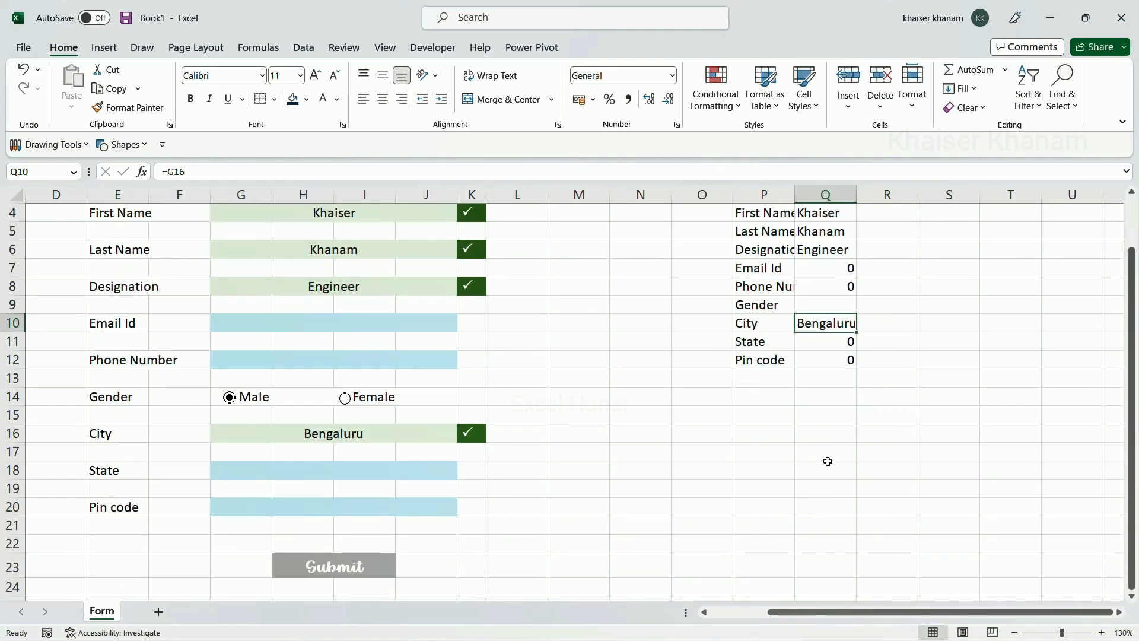
# Try linking Q9 to the Gender cell with =G14 and inspect the resulting values
pyautogui.click(826, 303)
pyautogui.write('=')
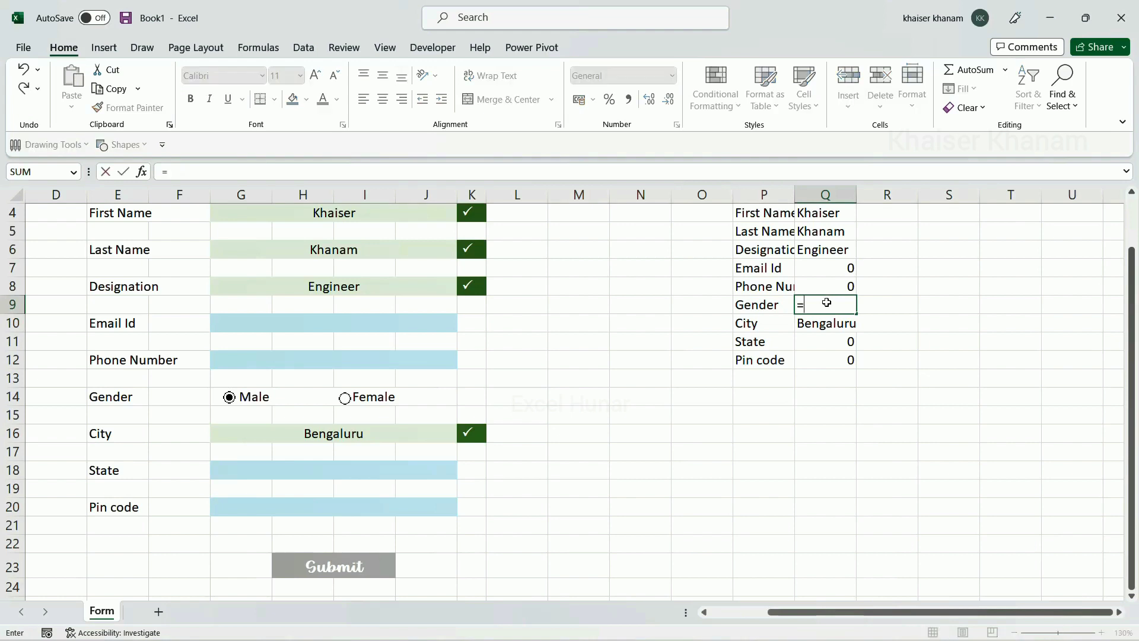
pyautogui.click(311, 395)
pyautogui.press('Return')
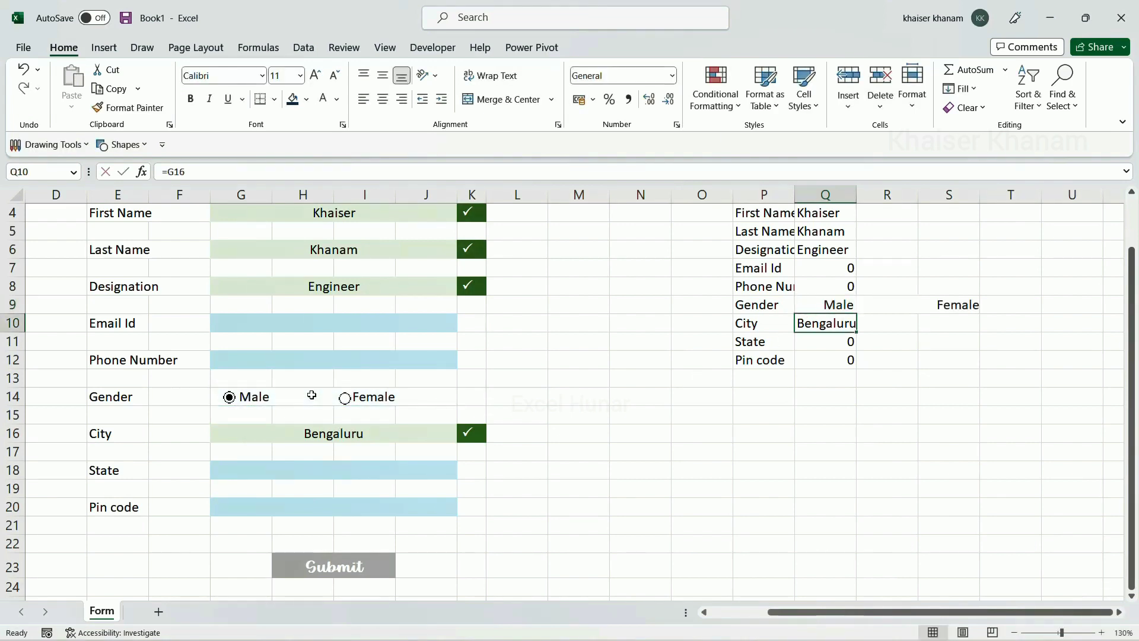
pyautogui.click(827, 304)
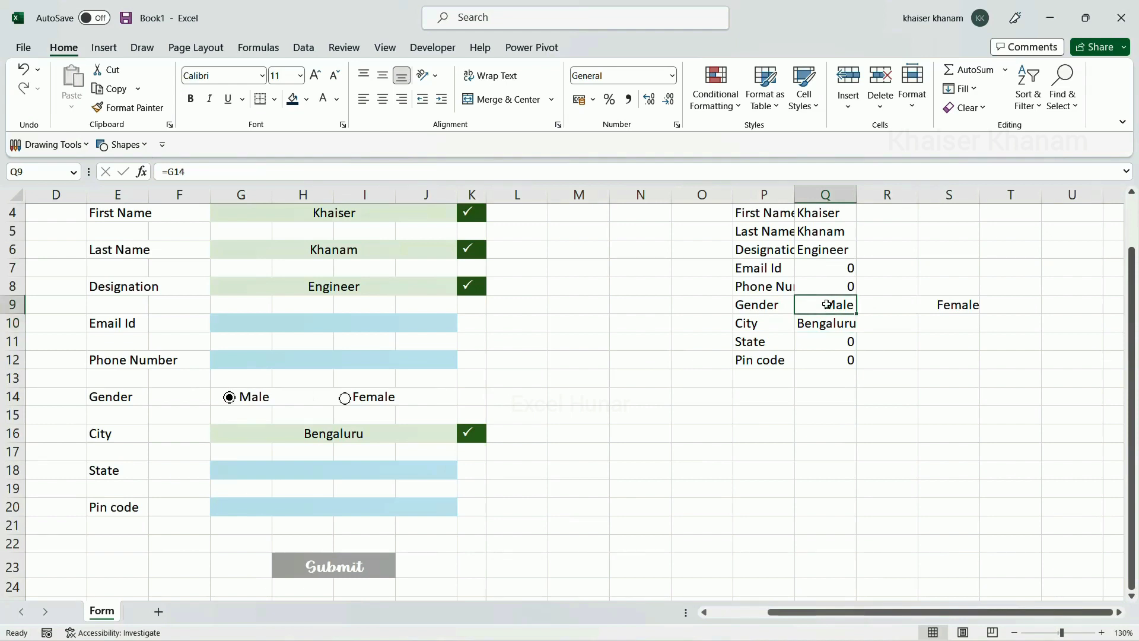
pyautogui.click(937, 308)
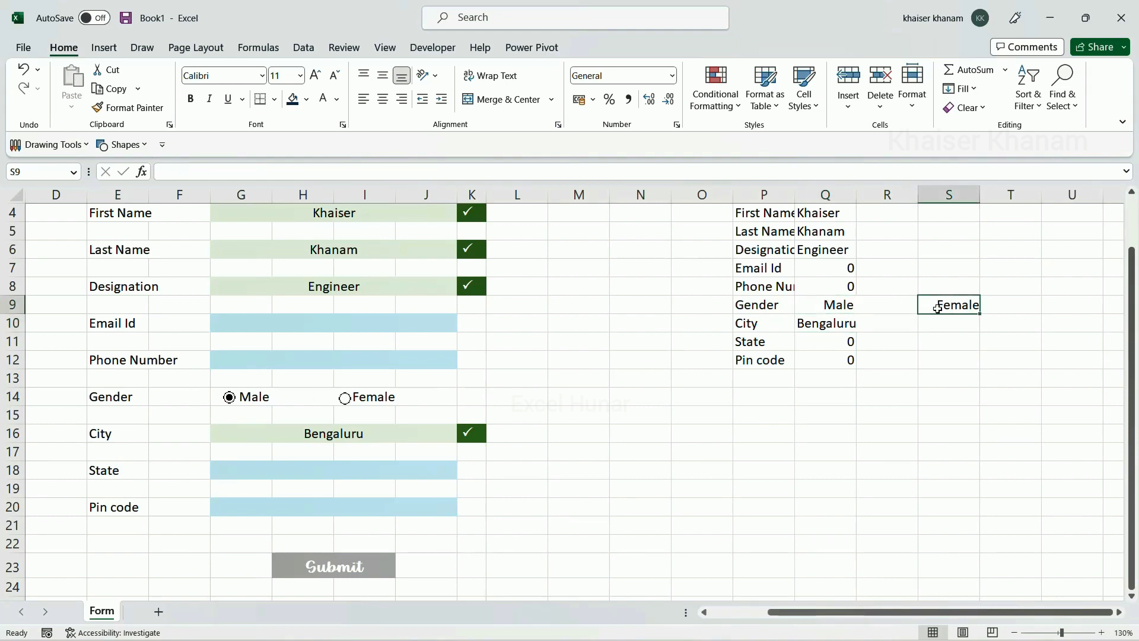
pyautogui.click(837, 307)
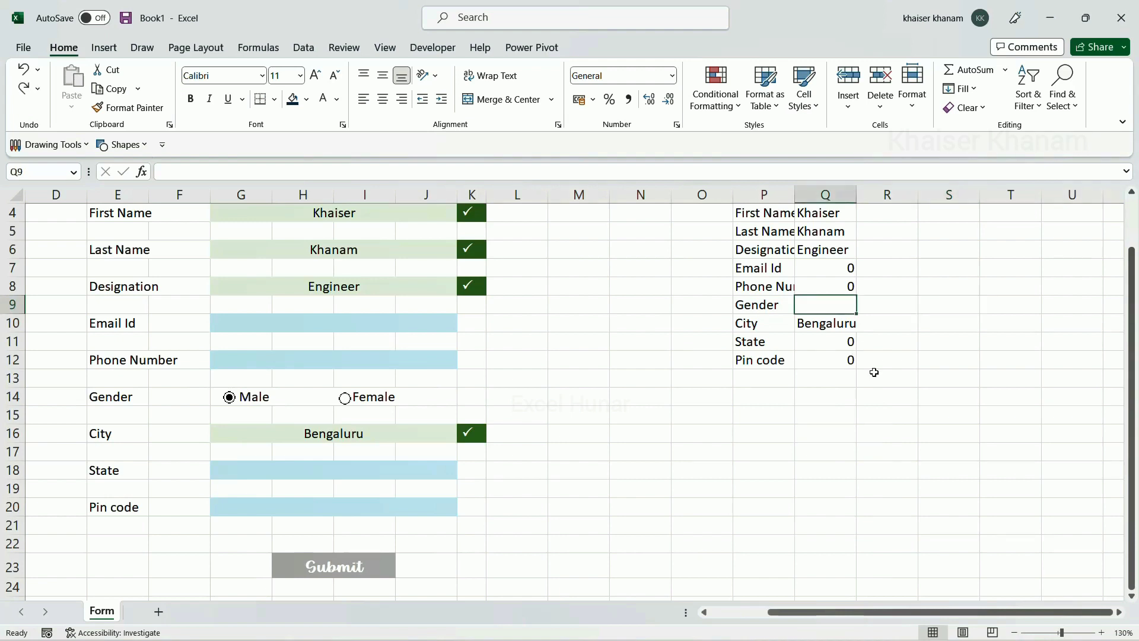
# Set the Male option button's Format Control cell link to R9
pyautogui.rightClick(230, 402)
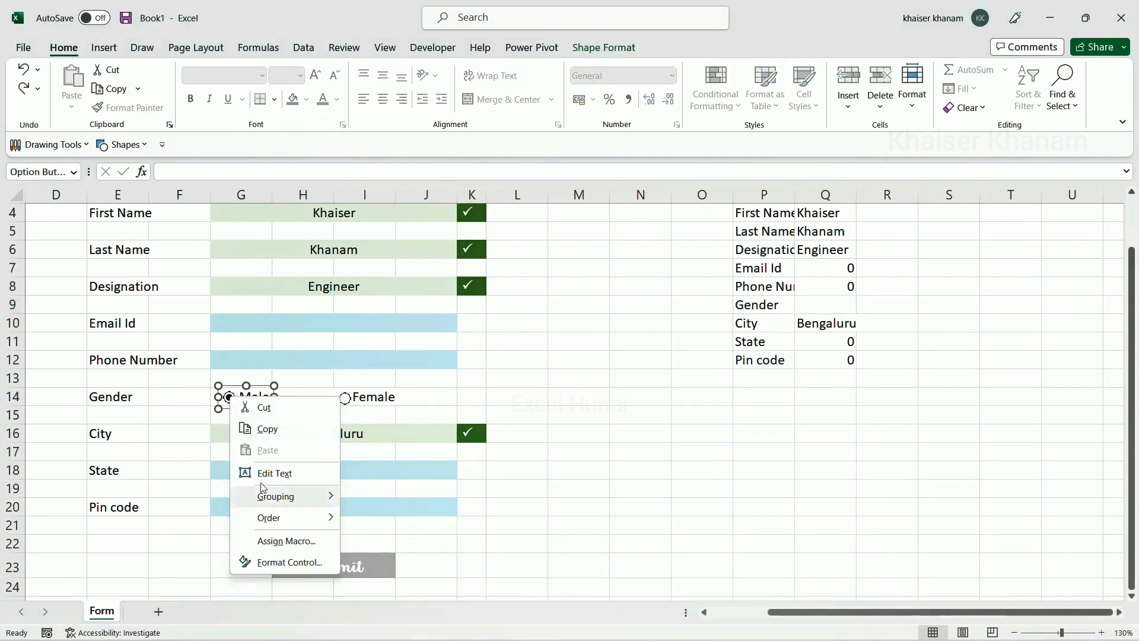
pyautogui.click(276, 564)
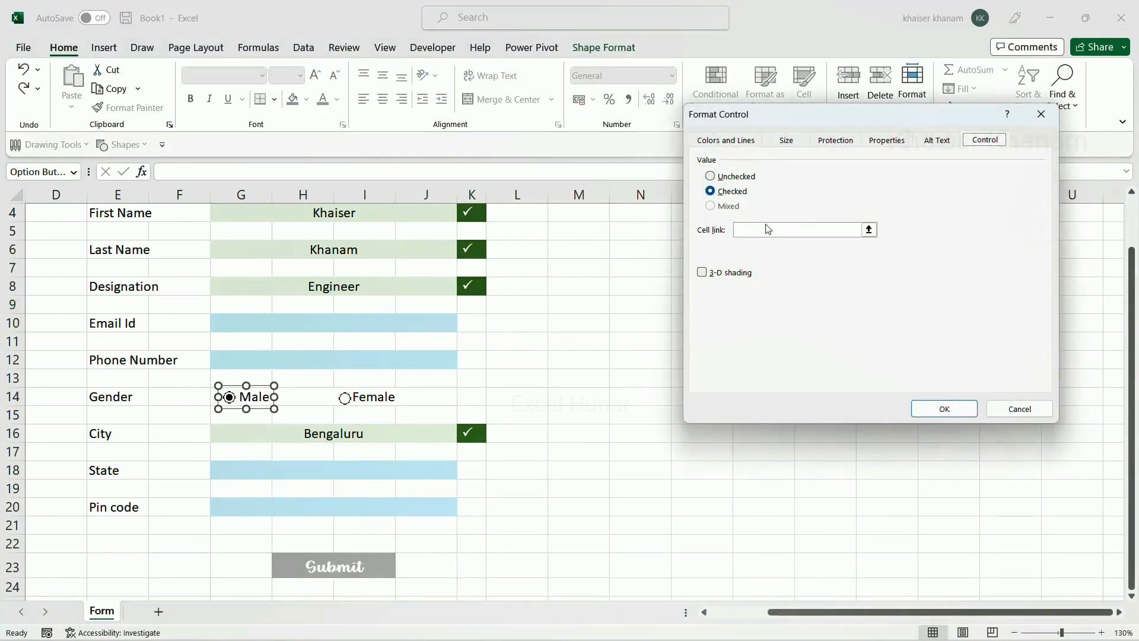
pyautogui.moveTo(715, 130); pyautogui.dragTo(386, 144)
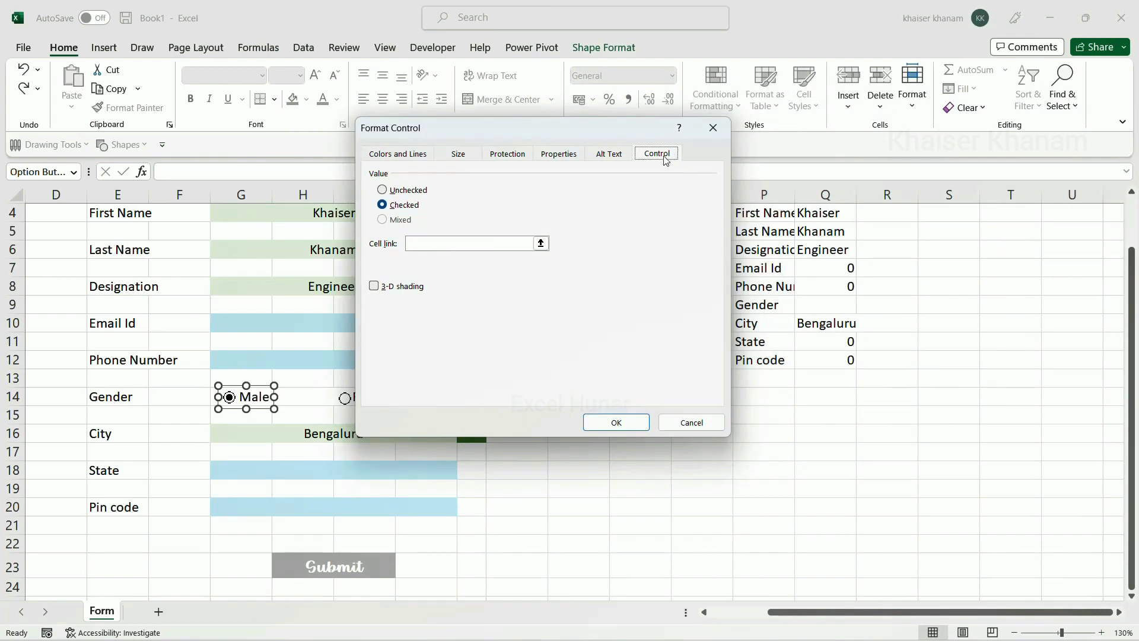
pyautogui.click(471, 247)
pyautogui.click(457, 245)
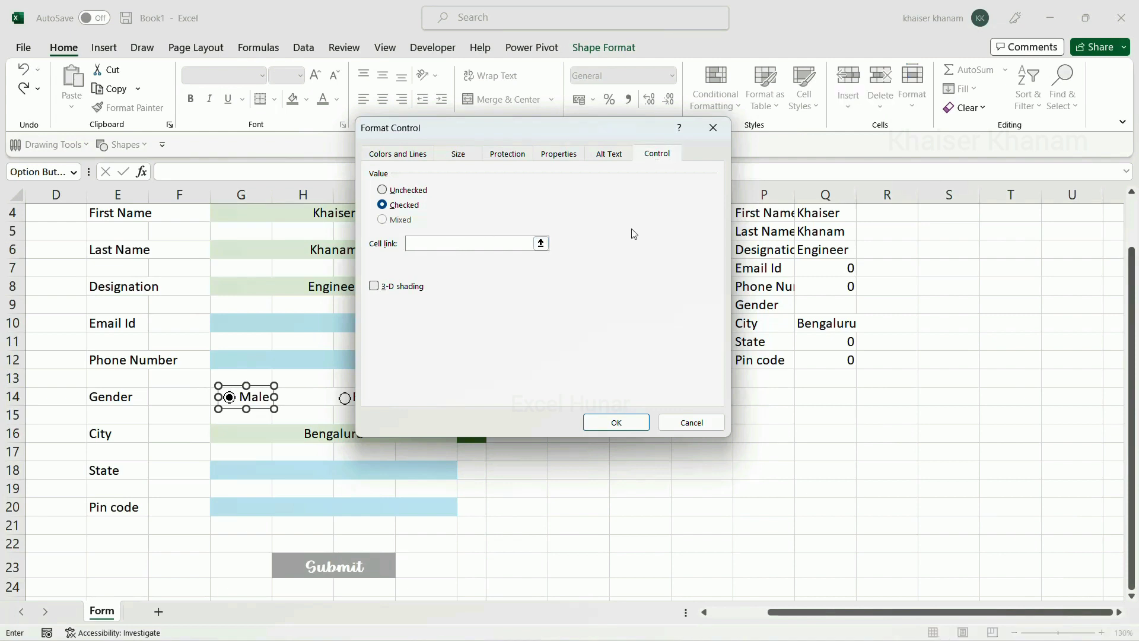
pyautogui.click(906, 308)
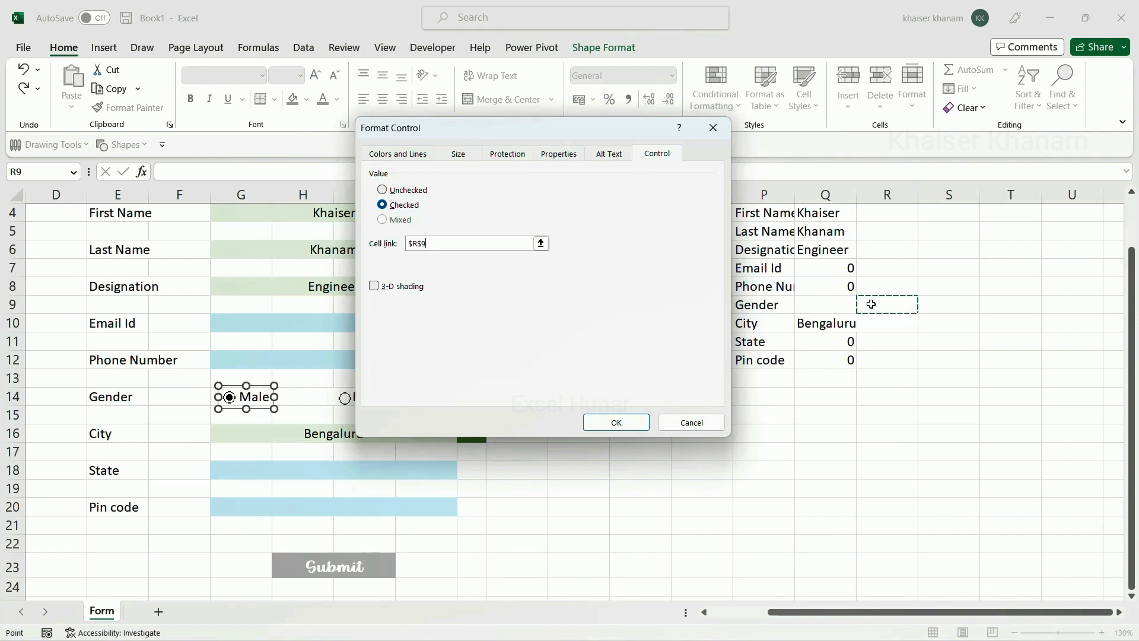
pyautogui.click(621, 427)
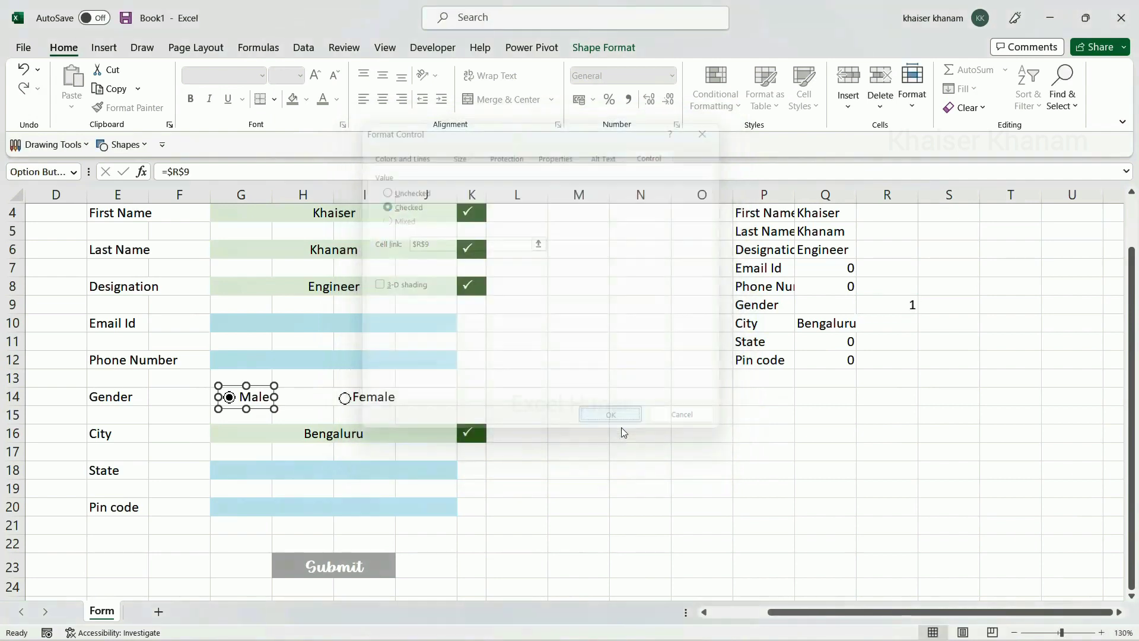
pyautogui.click(892, 306)
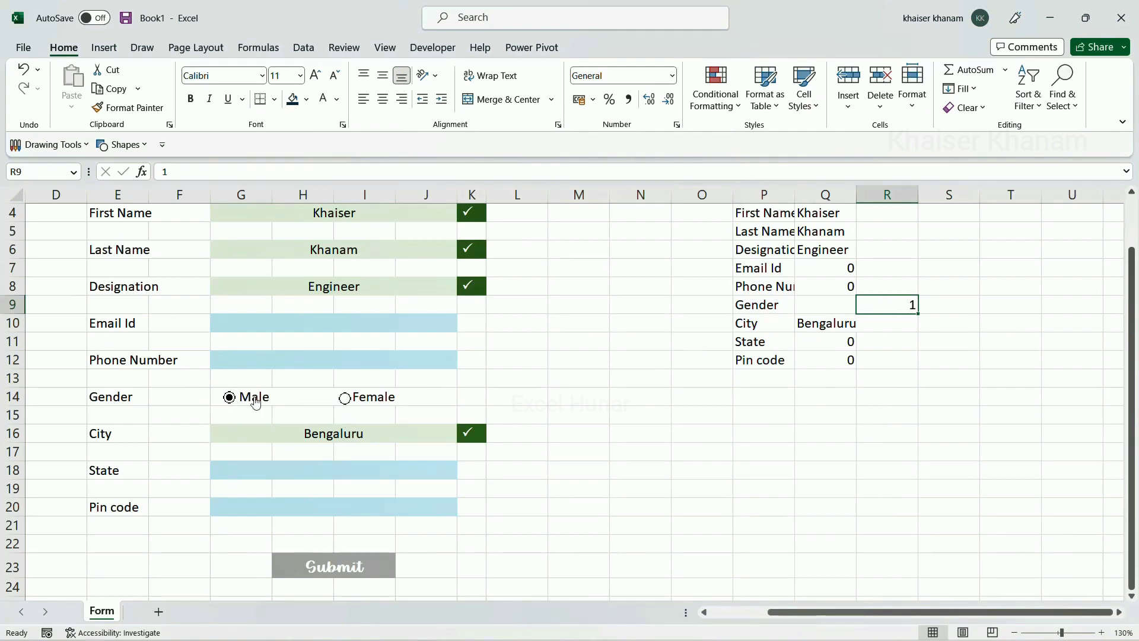
# Toggle Gender to Female and back, then enter =IF(R9=1,"Male","Female") in Q9
pyautogui.click(344, 397)
pyautogui.click(227, 402)
pyautogui.click(815, 307)
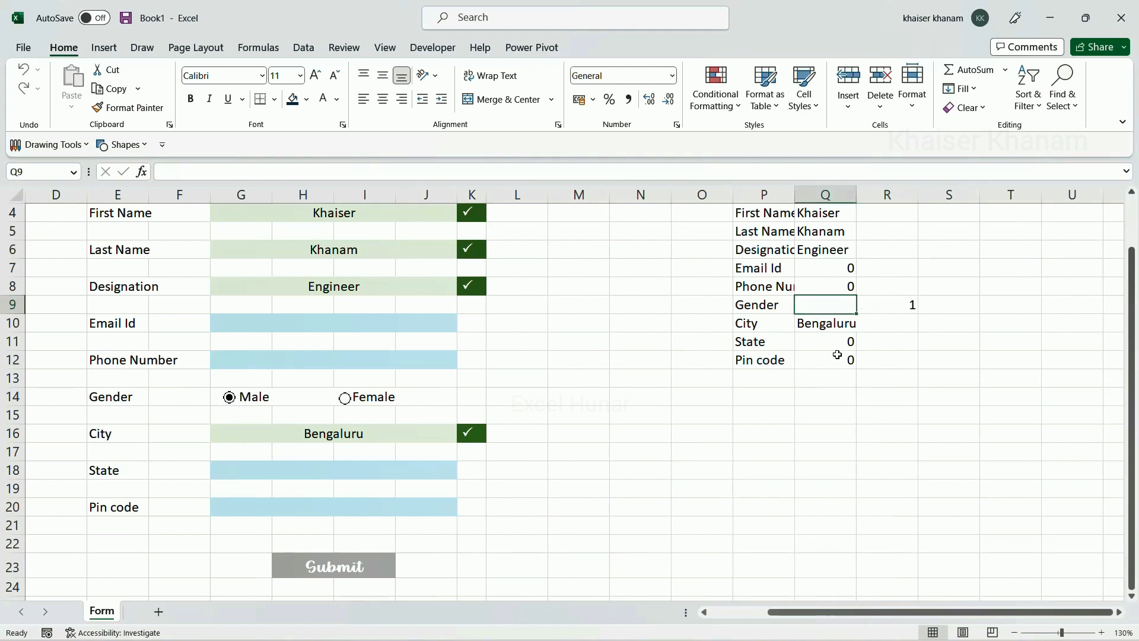
pyautogui.write('=if')
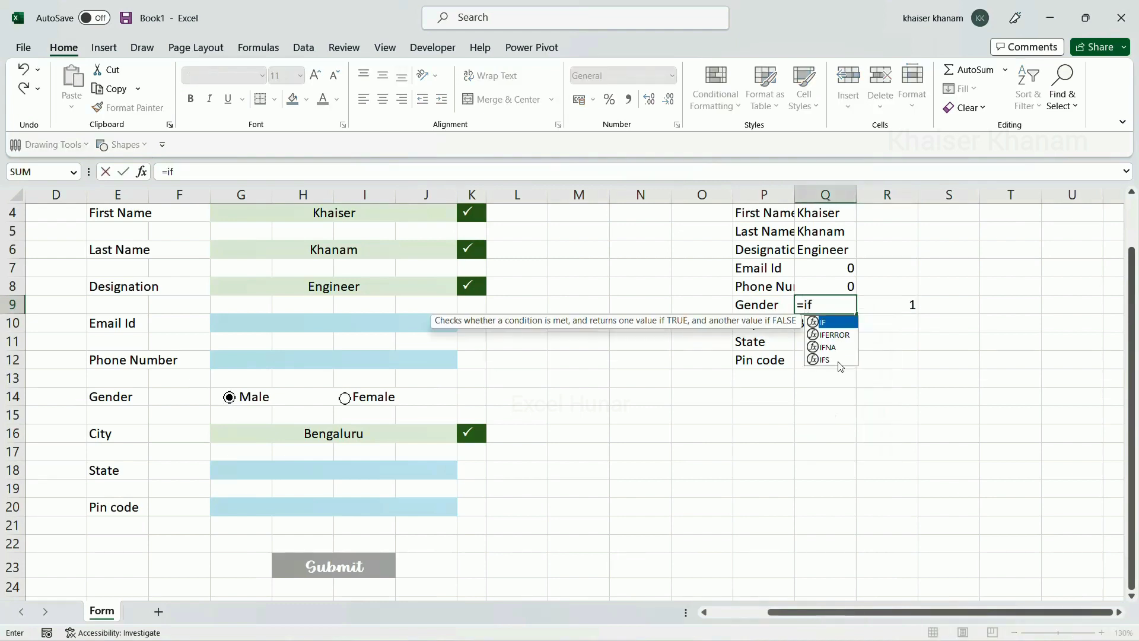
pyautogui.write('(')
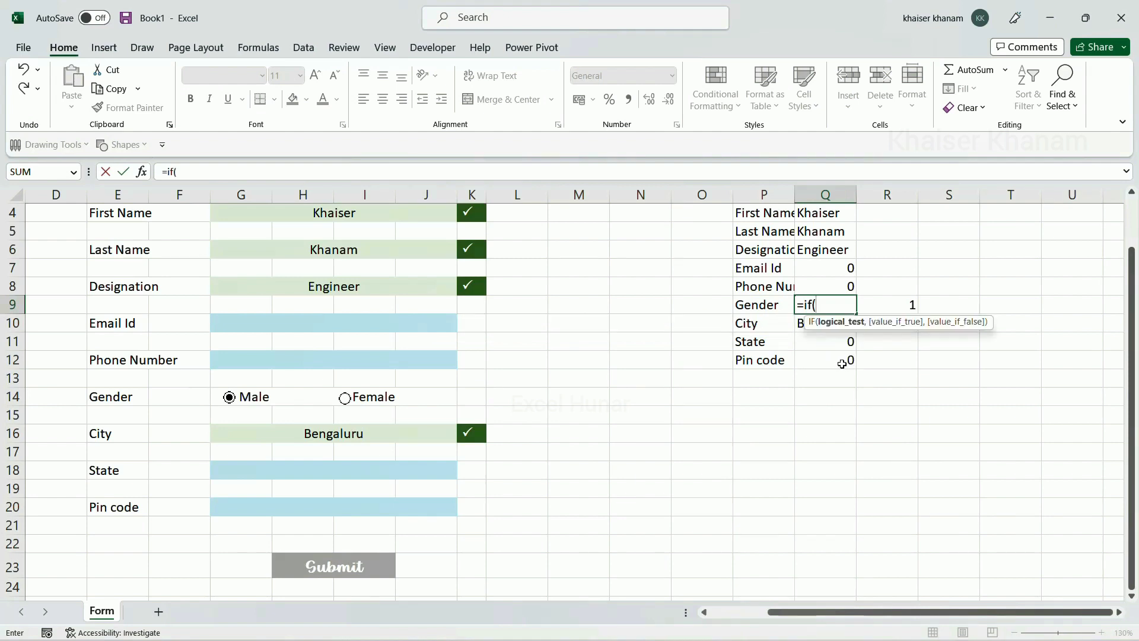
pyautogui.click(899, 305)
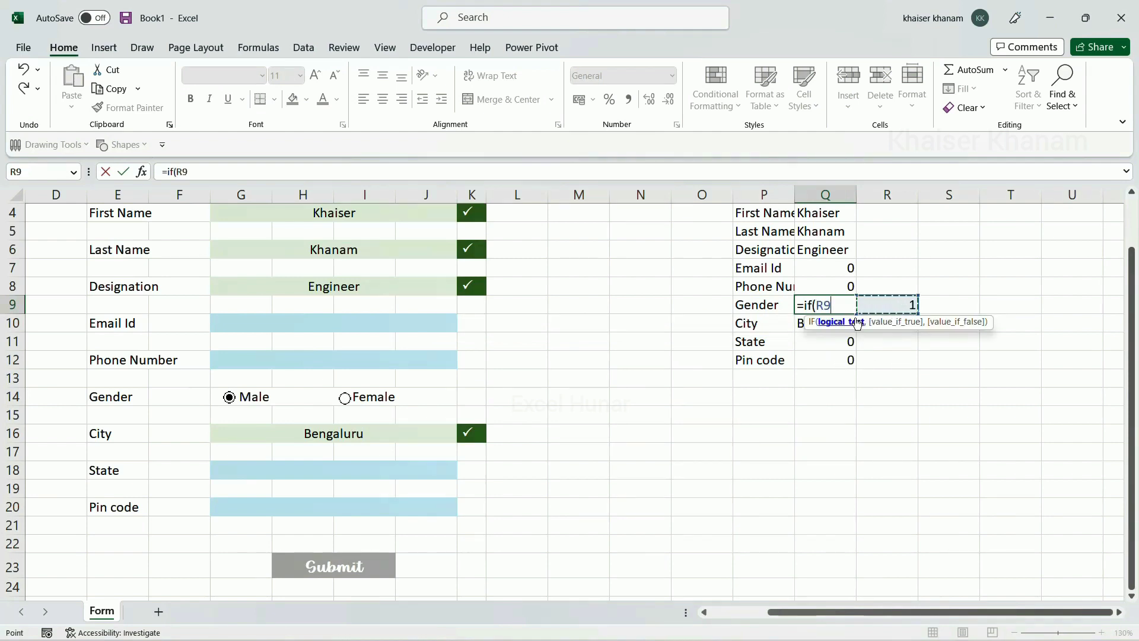
pyautogui.write('=1,"')
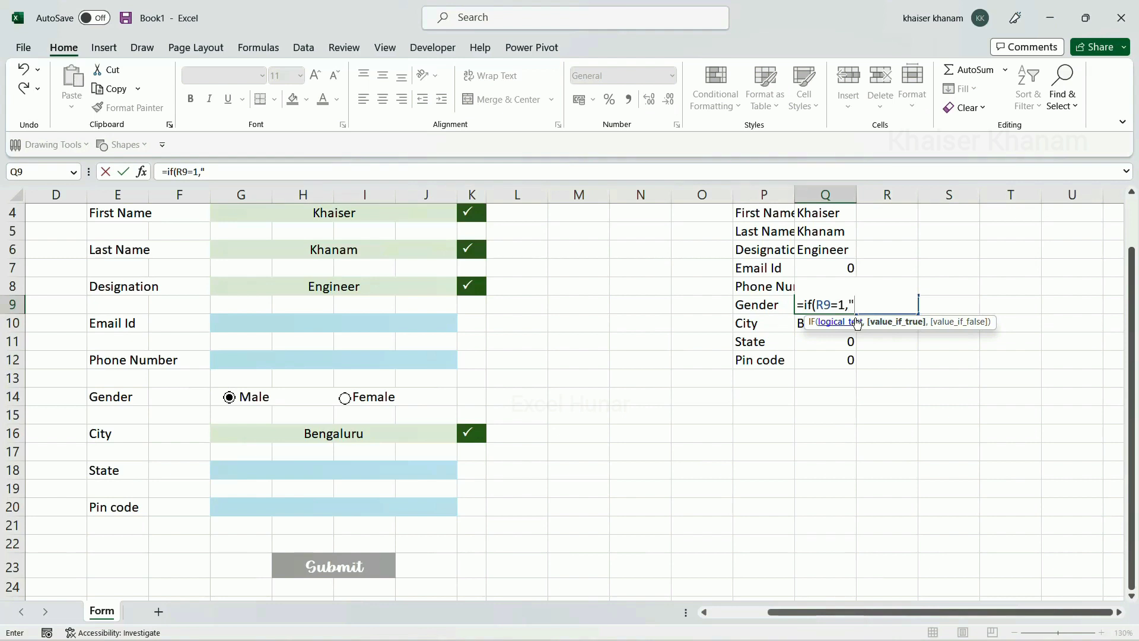
pyautogui.write('Male",')
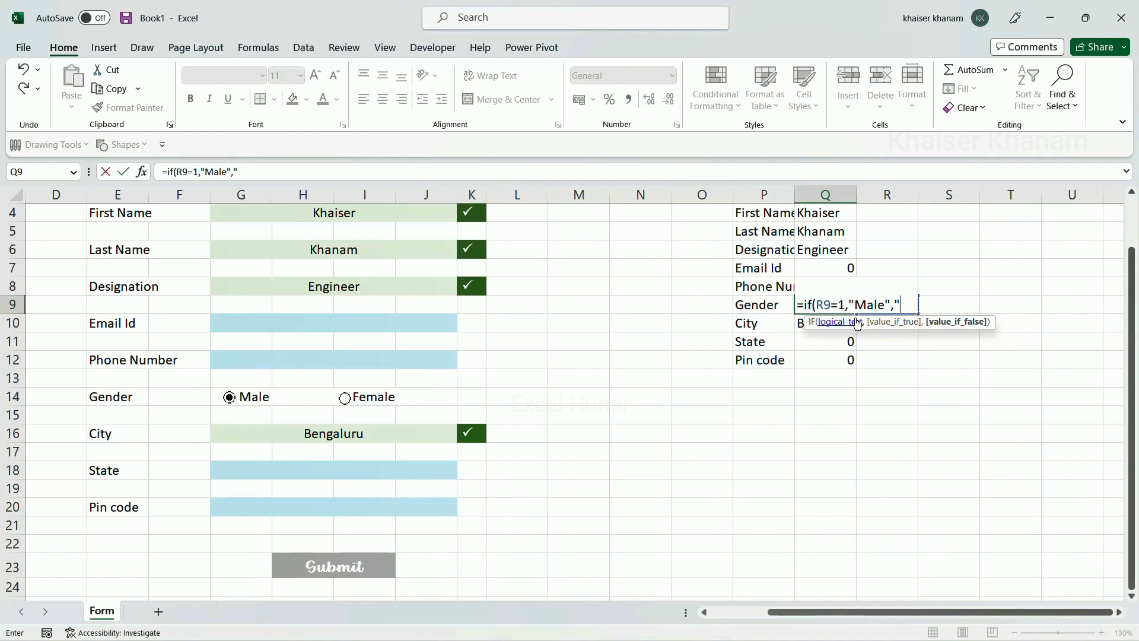
pyautogui.write('"Female')
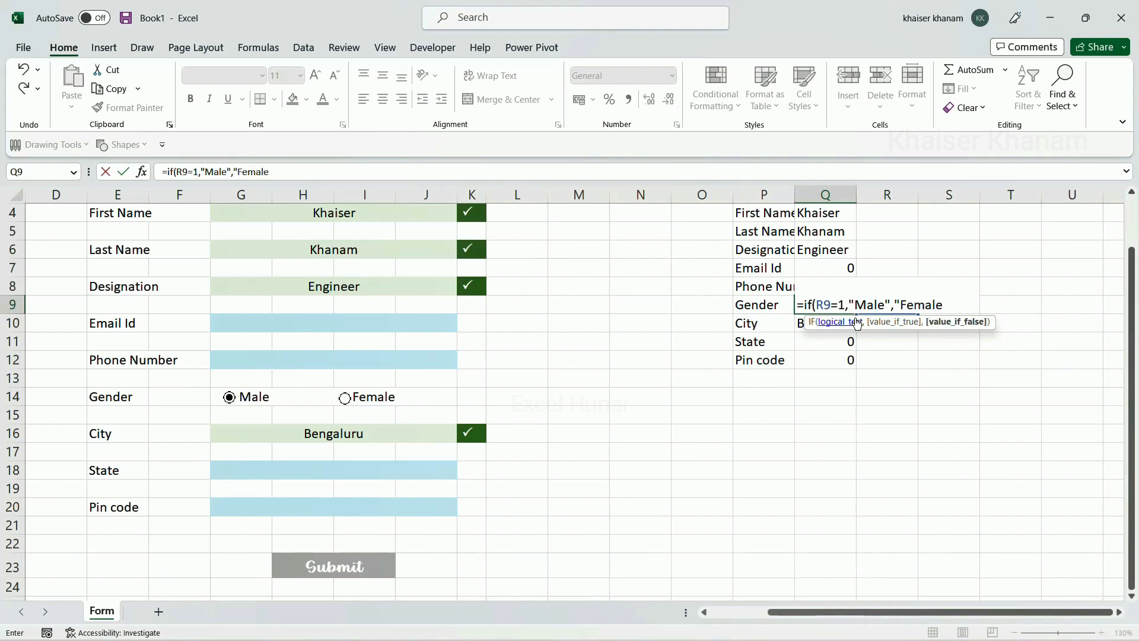
pyautogui.write('")')
pyautogui.press('Return')
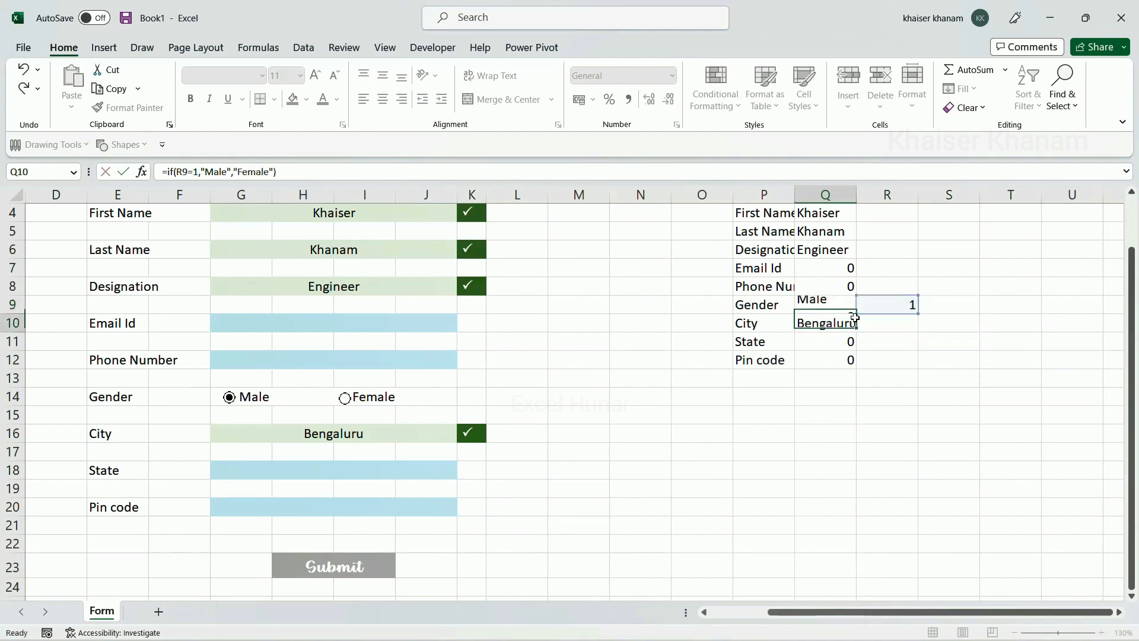
# Select Female to confirm Q9 shows Female and R9 shows 2
pyautogui.click(825, 304)
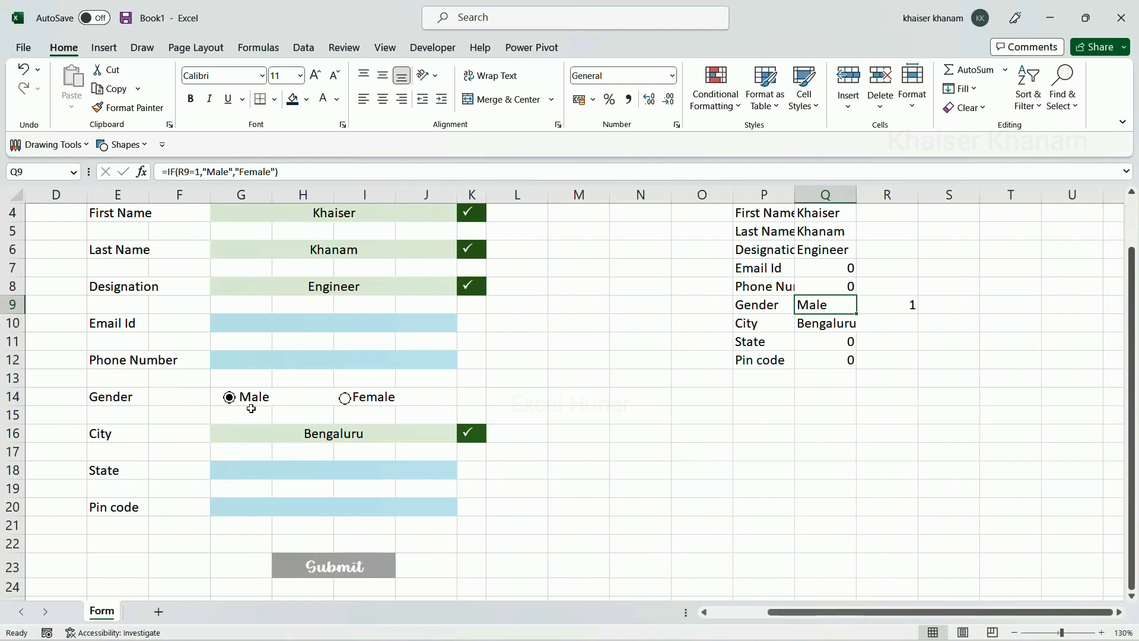
pyautogui.click(346, 404)
pyautogui.scroll(1, 587, 384)
pyautogui.scroll(1, 587, 385)
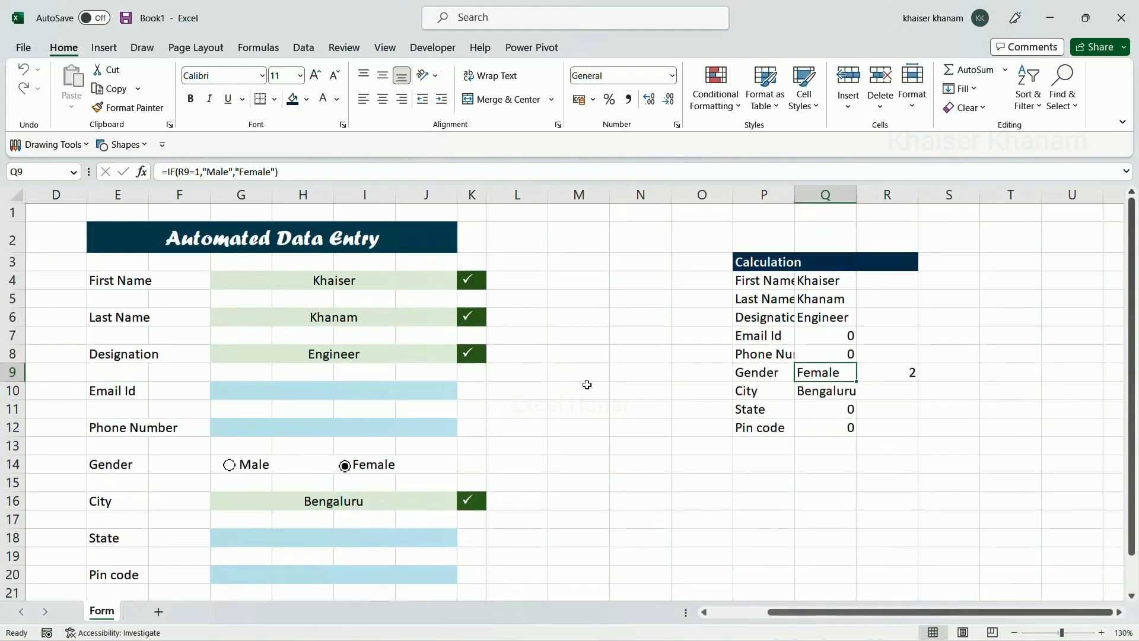
pyautogui.scroll(-1, 587, 385)
pyautogui.scroll(1, 587, 384)
# Enter an e-mail address in the Email Id field and a 10-digit phone number in Phone Number
pyautogui.click(327, 392)
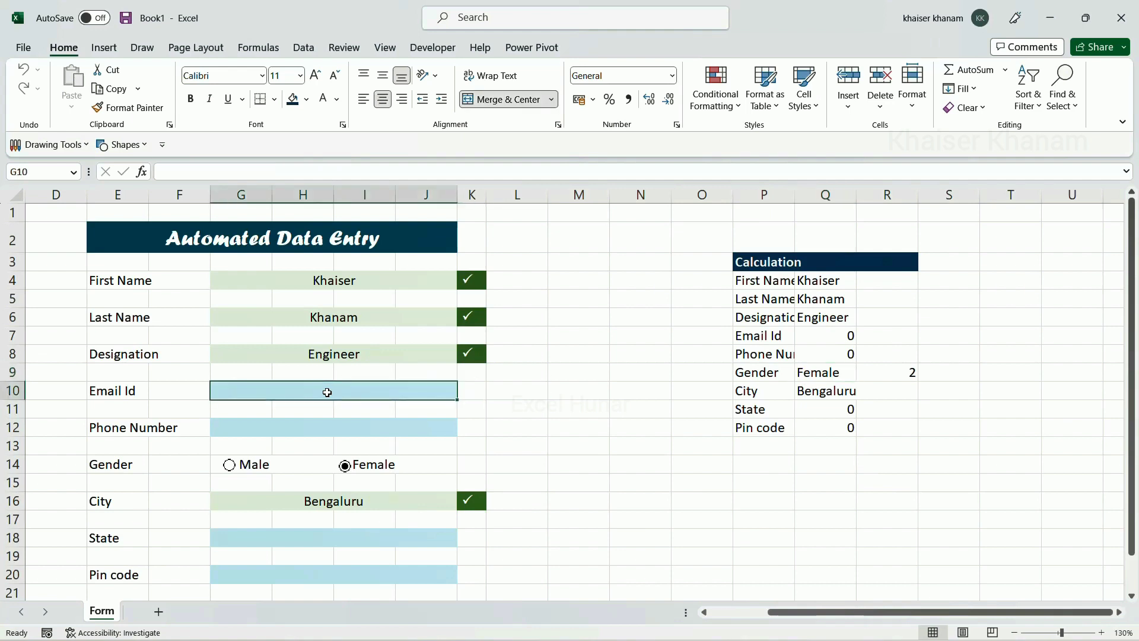
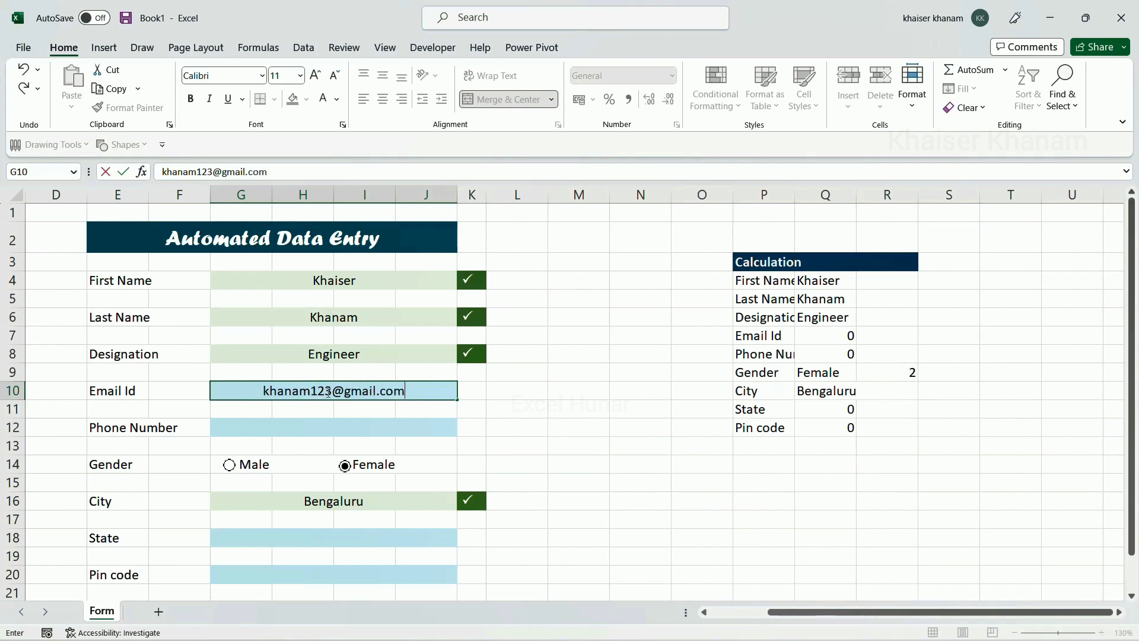
pyautogui.press('Return')
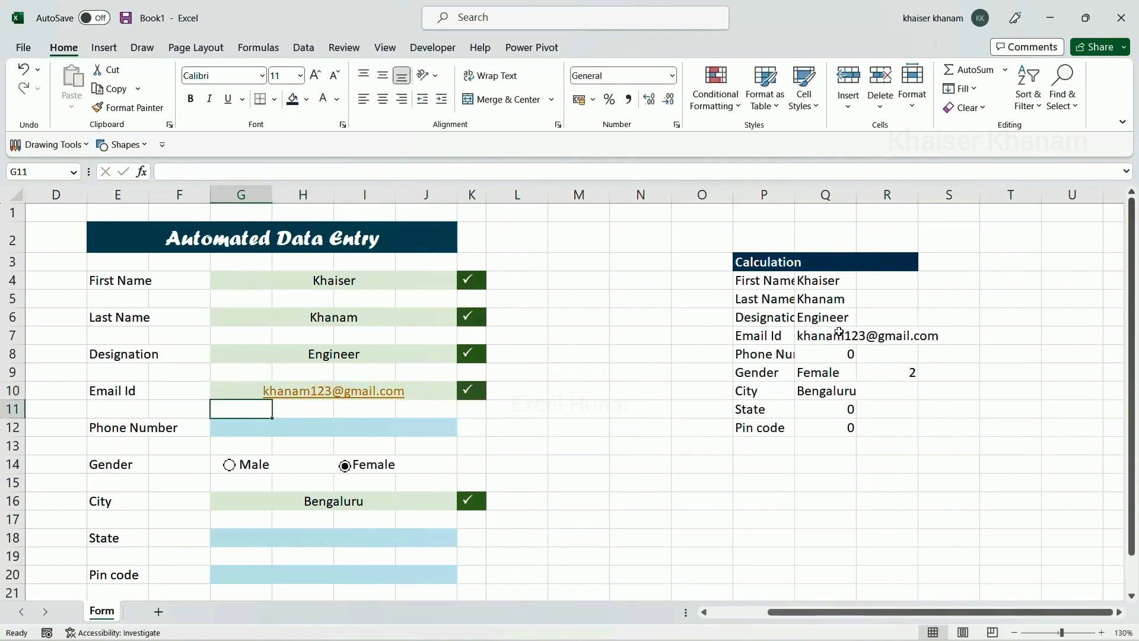
pyautogui.click(262, 428)
pyautogui.write('123')
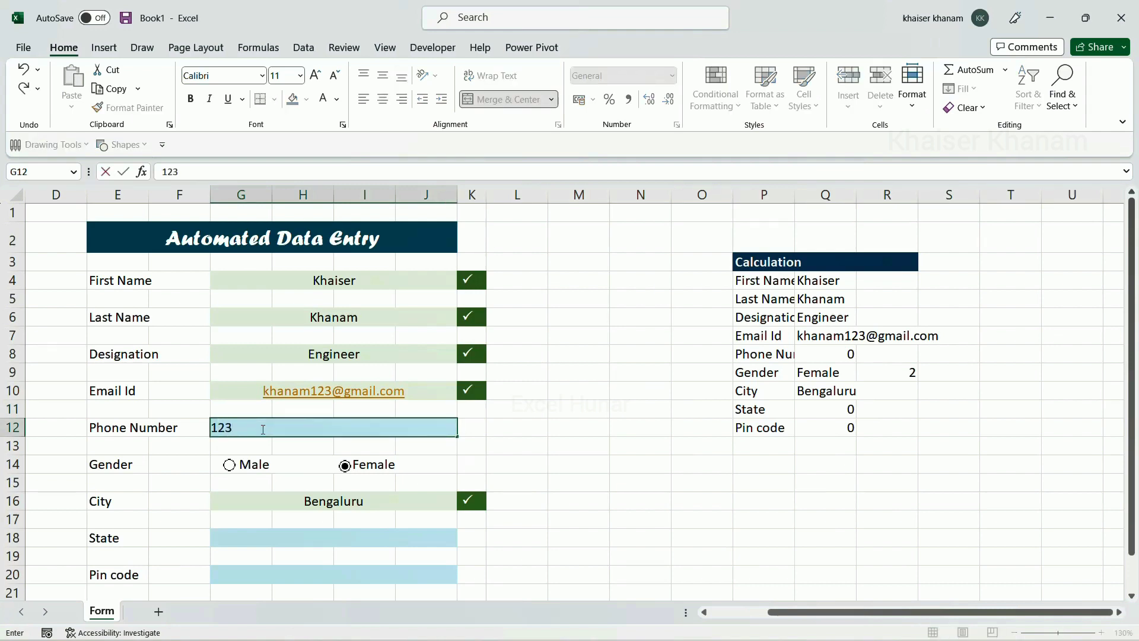
pyautogui.write('4567890')
pyautogui.press('Return')
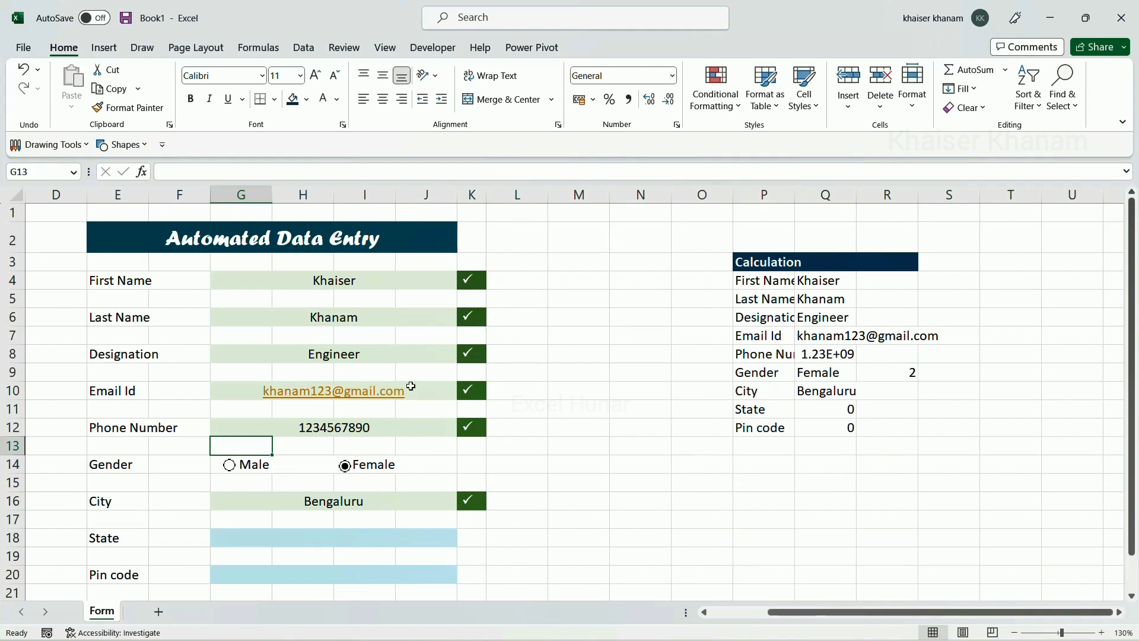
pyautogui.click(380, 354)
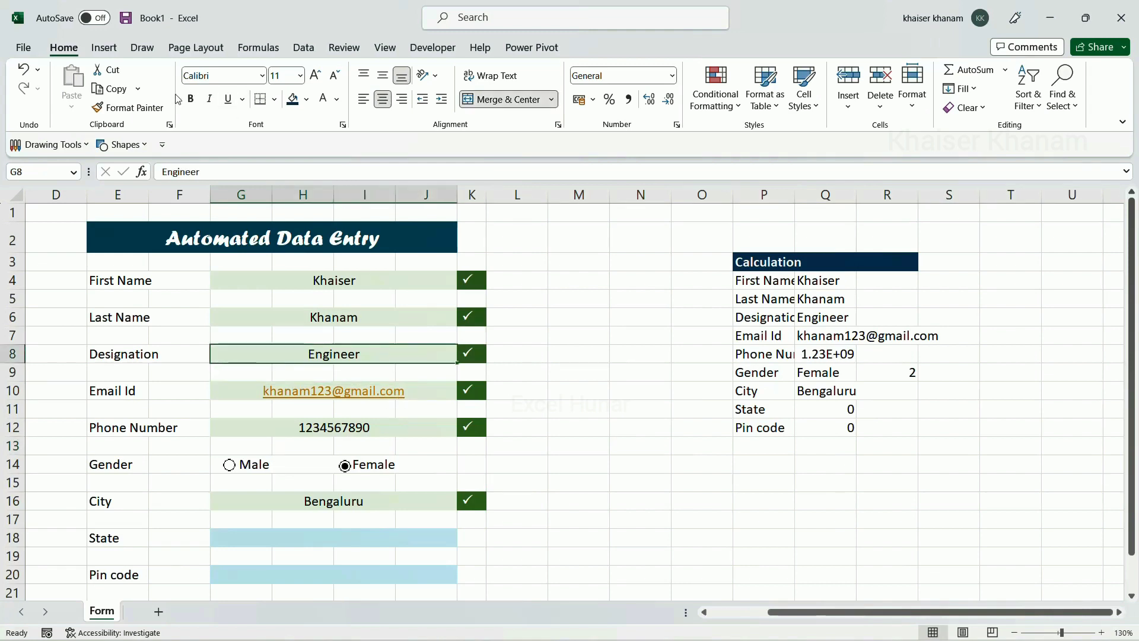
# Copy the Designation field's formatting from G8 onto the Email Id field G10 with Format Painter
pyautogui.click(127, 107)
pyautogui.click(399, 393)
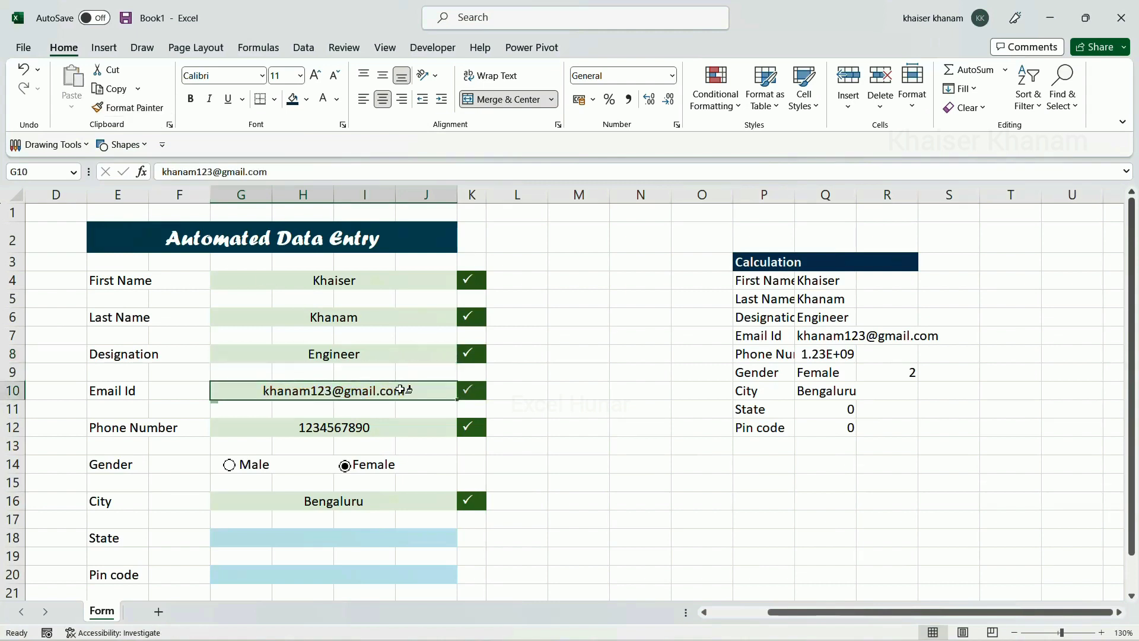
pyautogui.click(593, 452)
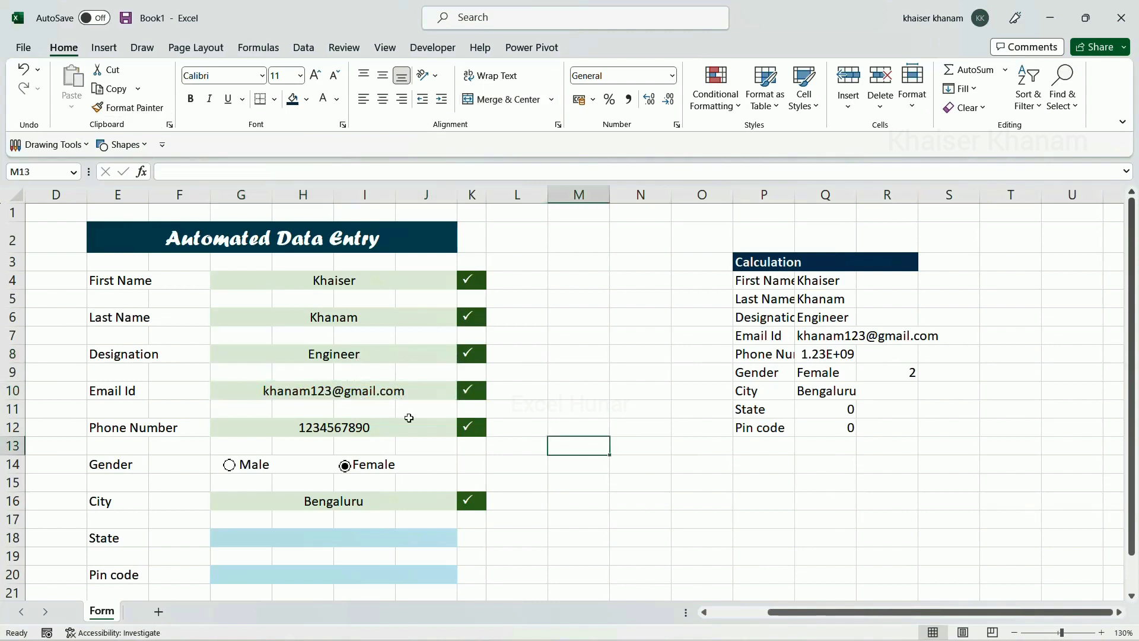
pyautogui.click(407, 398)
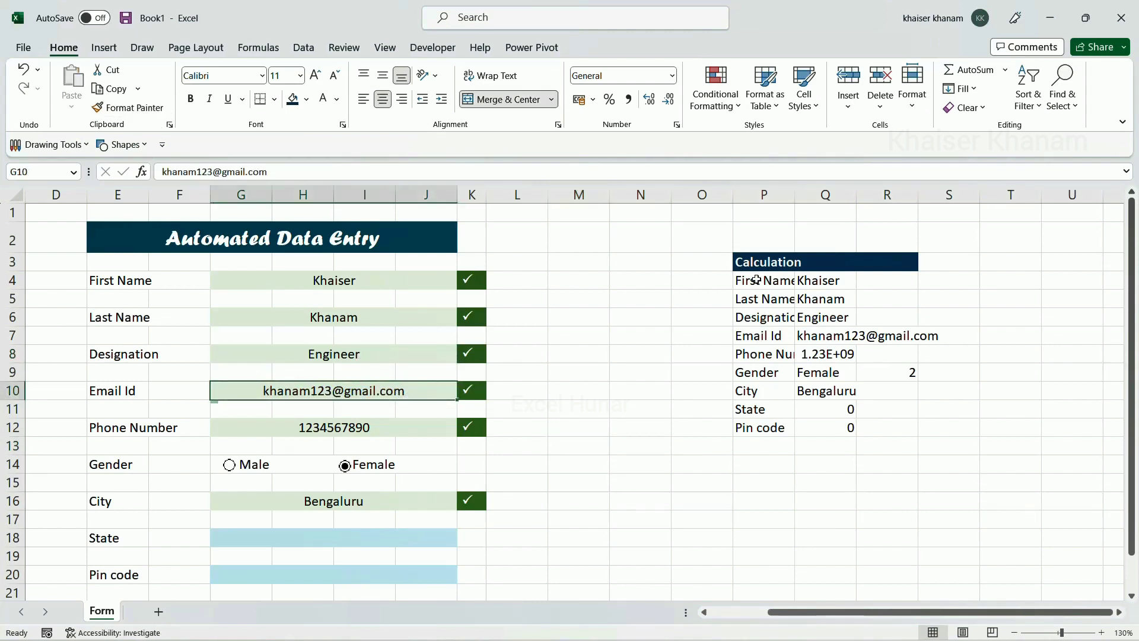
# AutoFit the Calculation table's column widths so Q8 shows the full phone number
pyautogui.click(792, 341)
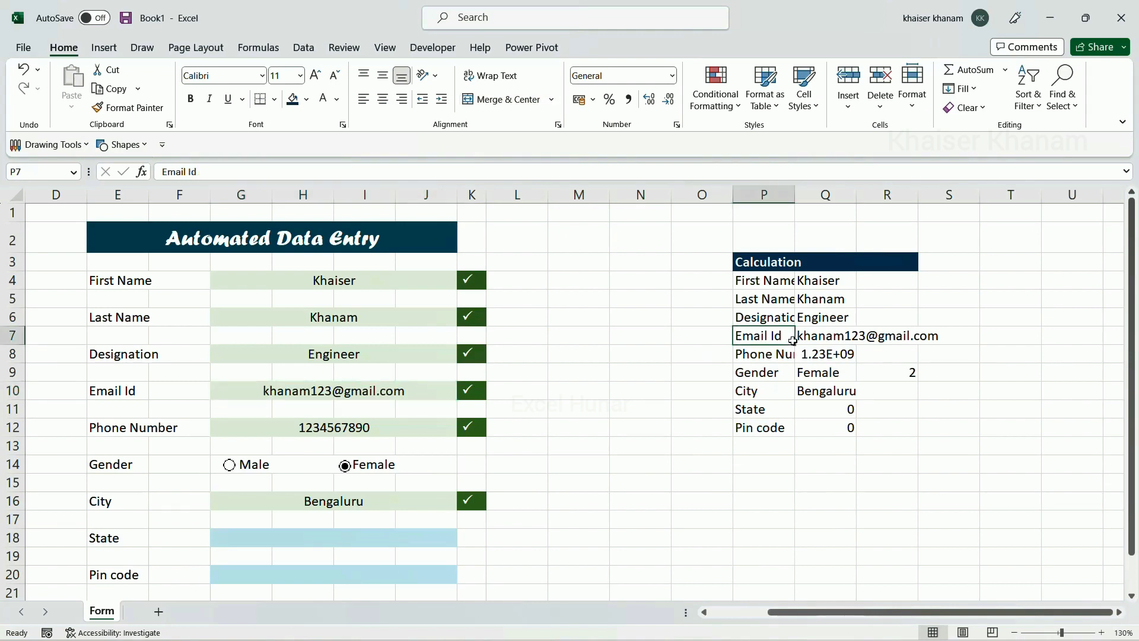
pyautogui.hotkey('ctrl', 'a')
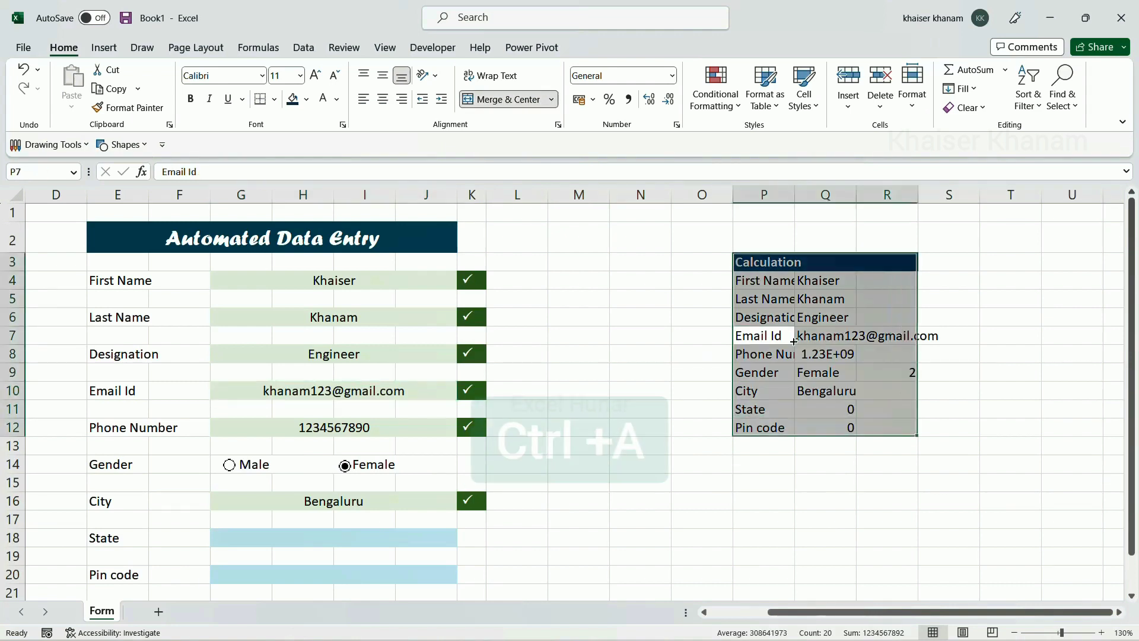
pyautogui.hotkey('alt', 'h')
pyautogui.press('o')
pyautogui.press('i')
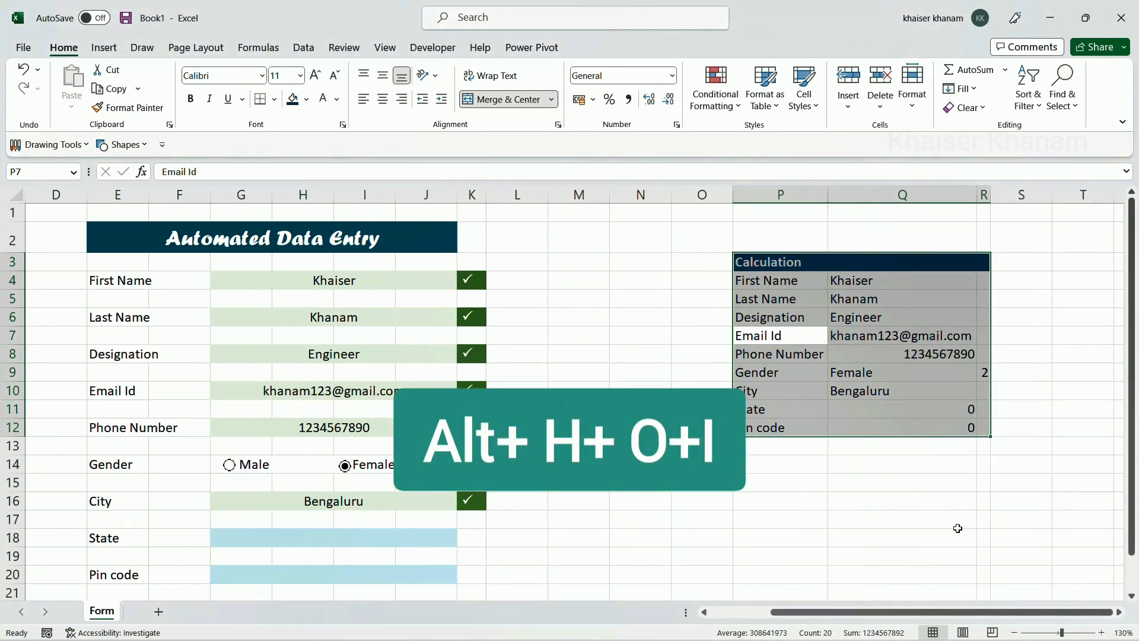
pyautogui.click(900, 469)
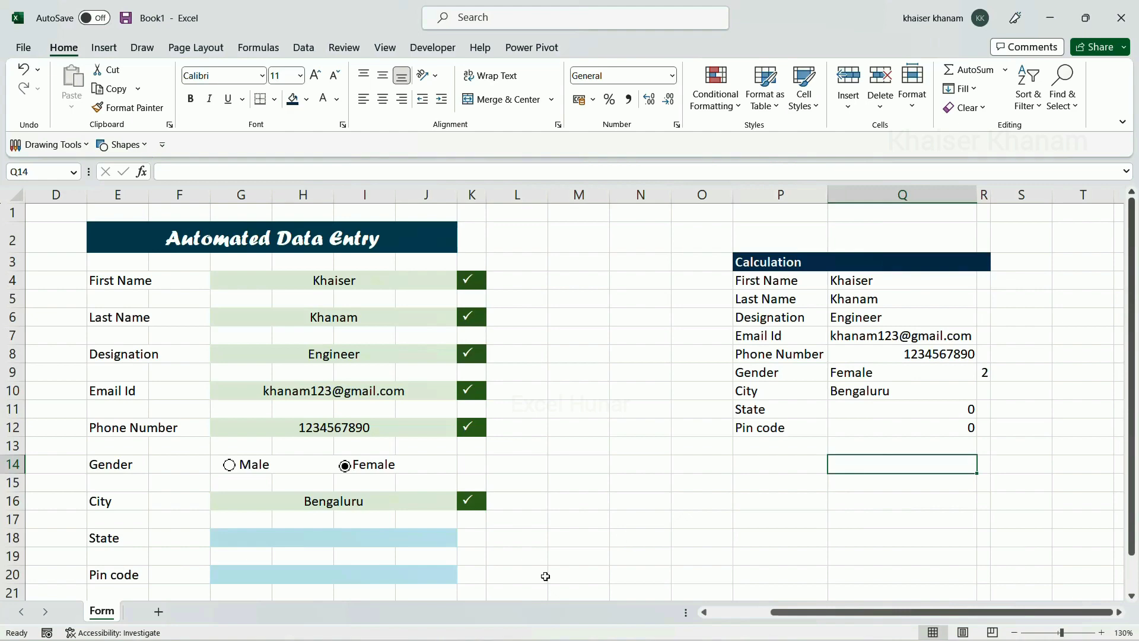
pyautogui.scroll(-1, 564, 402)
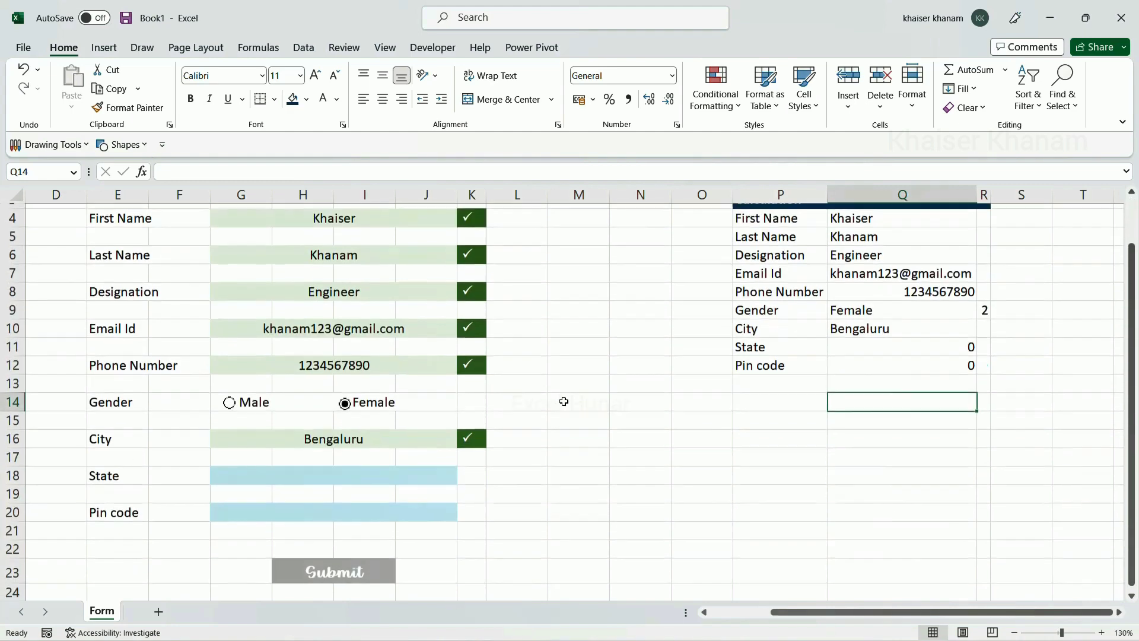
pyautogui.scroll(1, 564, 401)
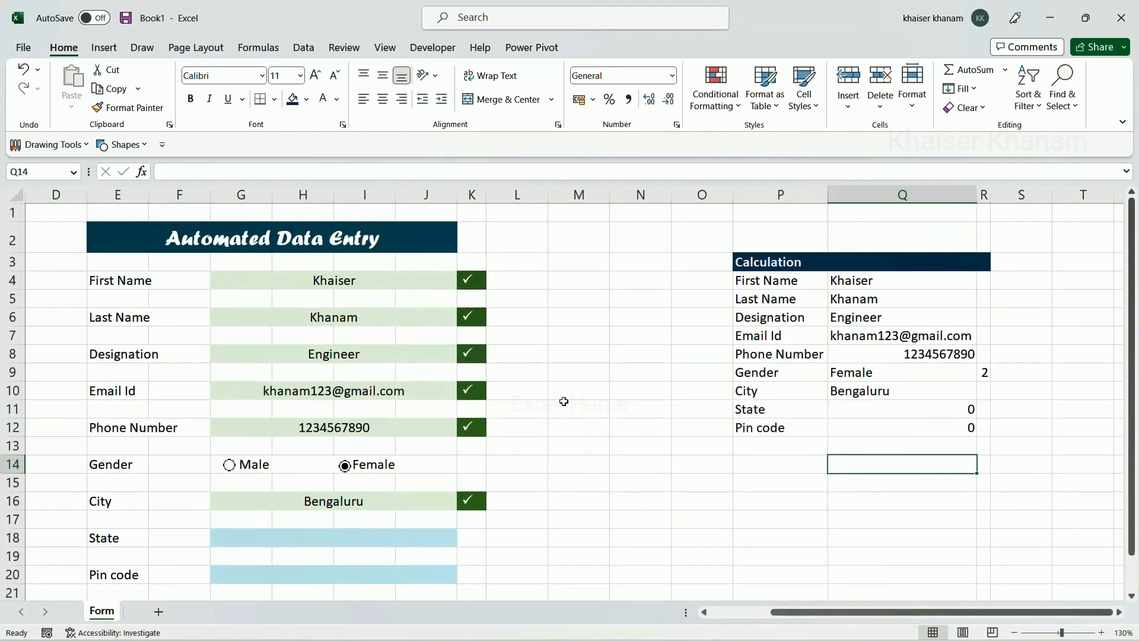
pyautogui.scroll(-3, 837, 369)
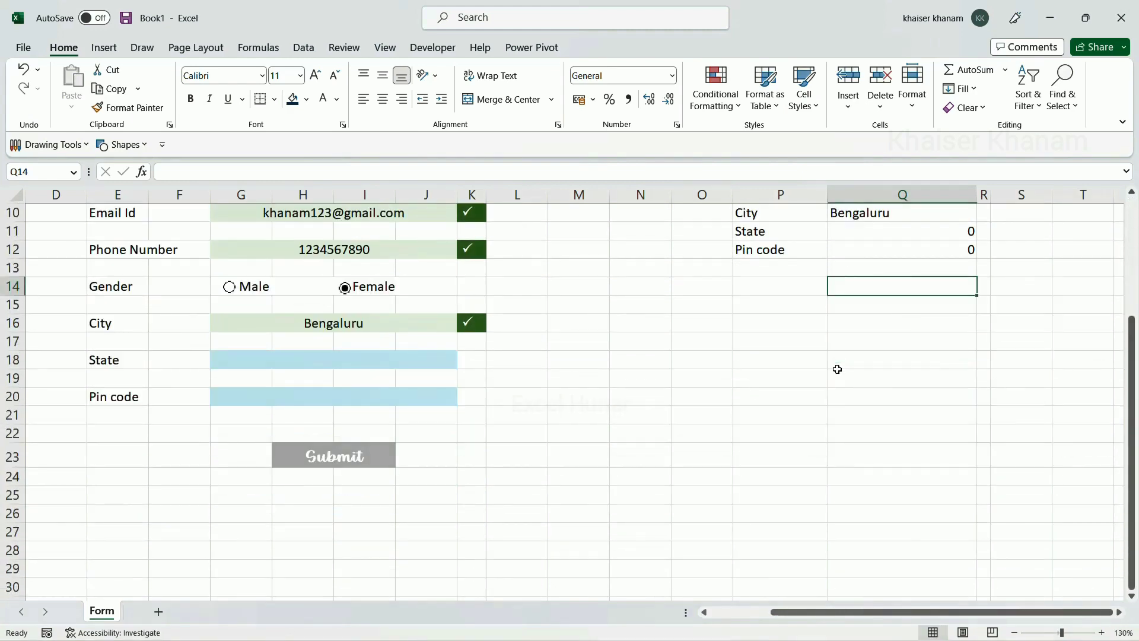
pyautogui.scroll(3, 420, 460)
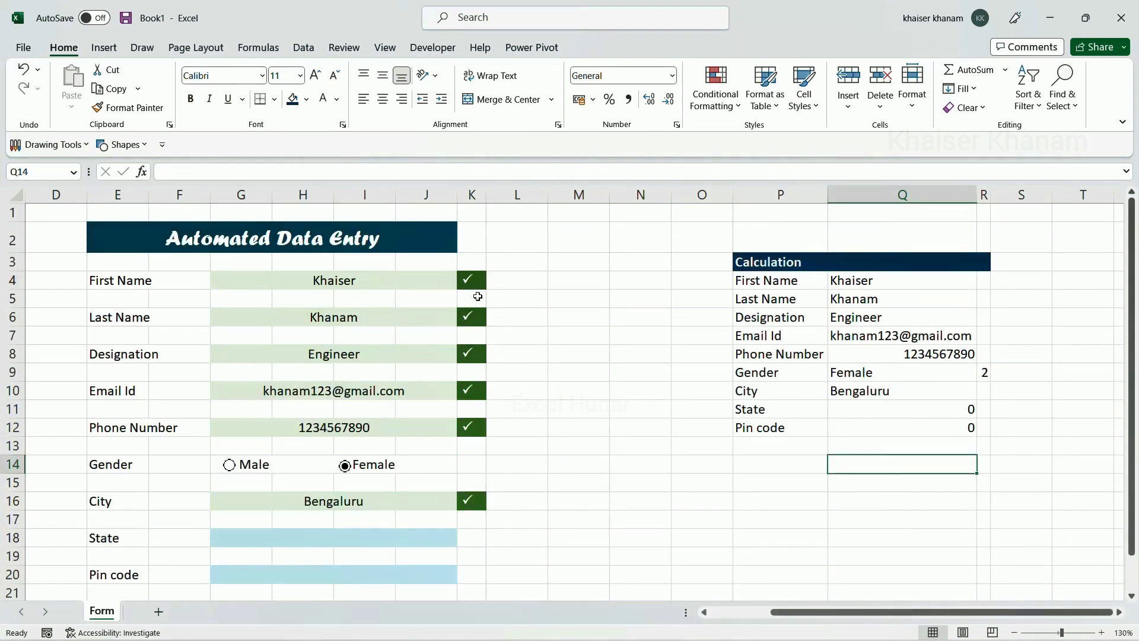
pyautogui.scroll(-1, 475, 499)
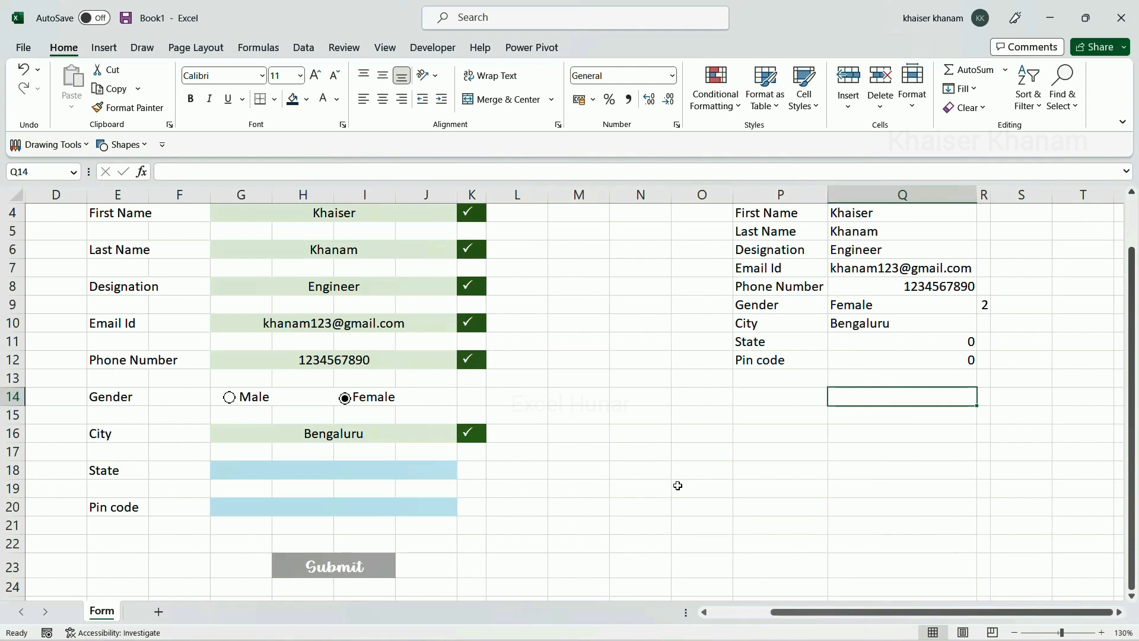
pyautogui.scroll(1, 678, 465)
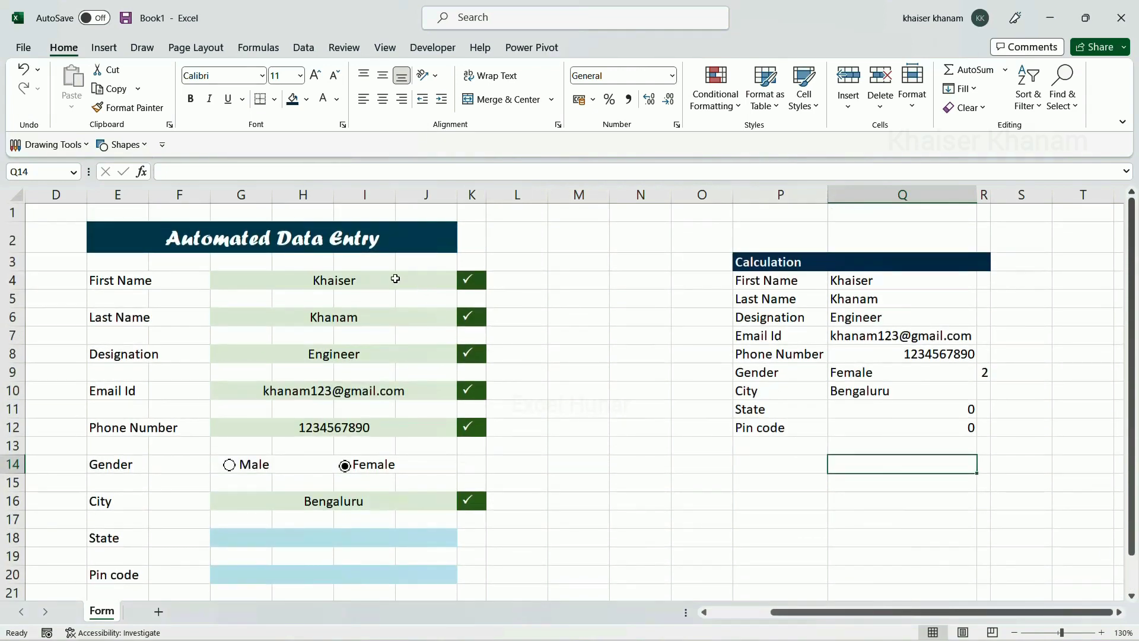
pyautogui.click(395, 279)
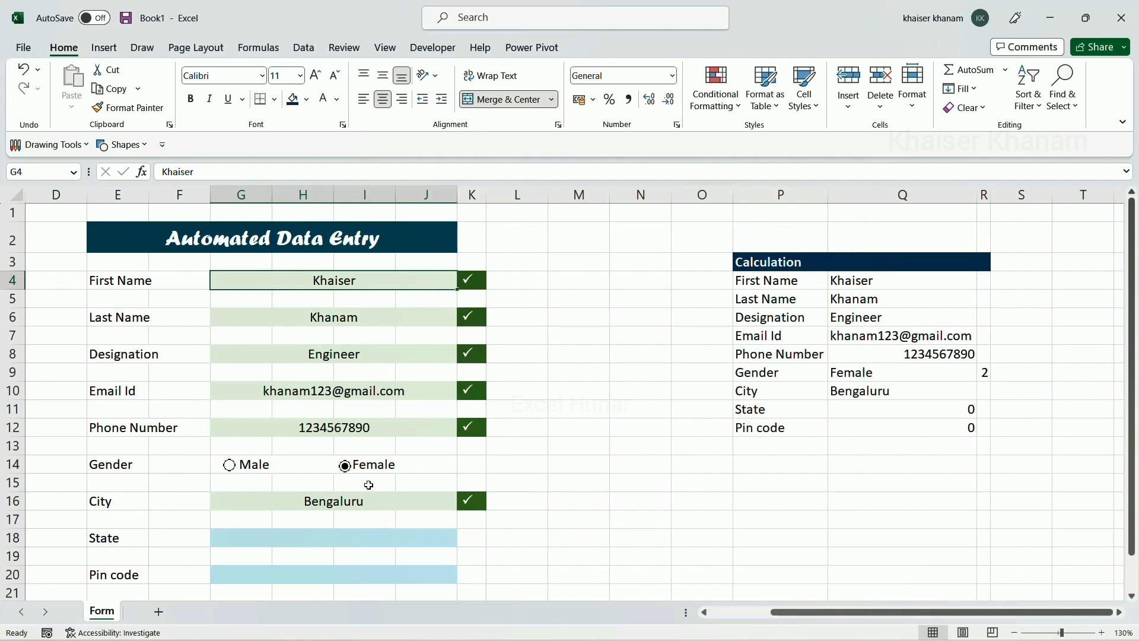
pyautogui.scroll(-1, 368, 485)
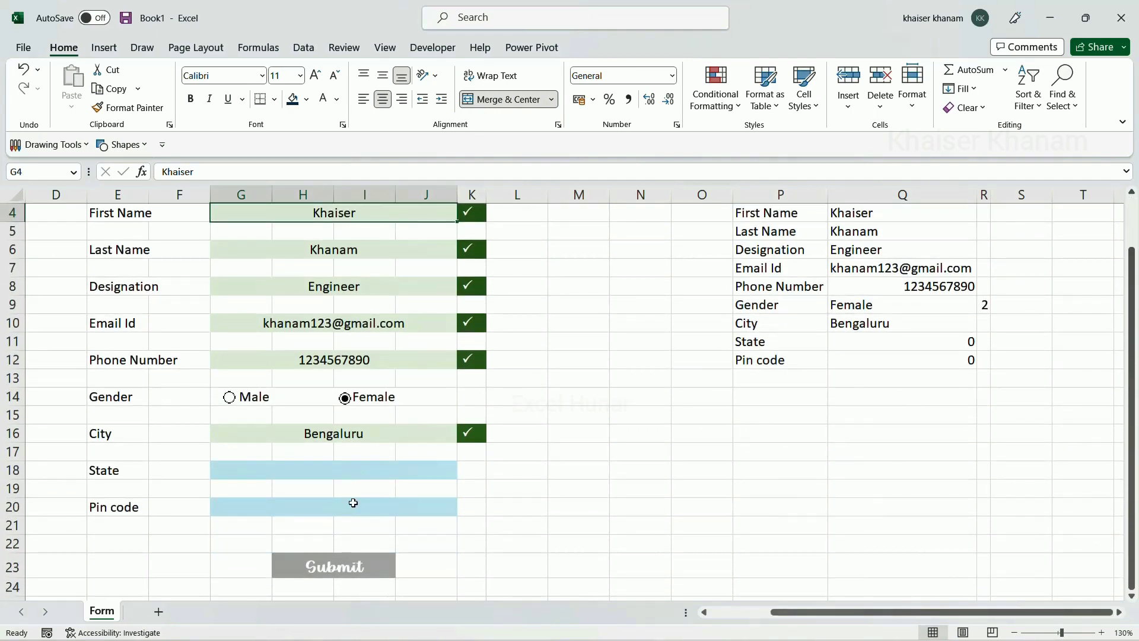
pyautogui.scroll(1, 353, 502)
pyautogui.scroll(-1, 354, 500)
pyautogui.scroll(1, 519, 270)
pyautogui.scroll(-2, 465, 283)
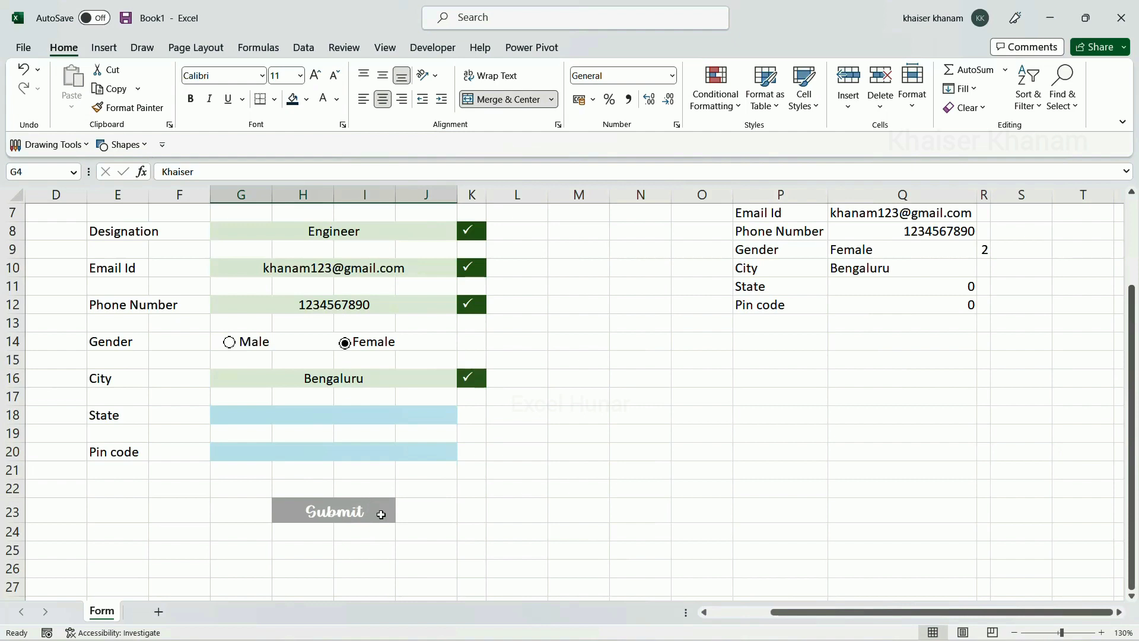
# Add the label 'Submit btn Calculation' in the empty cell below Pin code
pyautogui.click(778, 323)
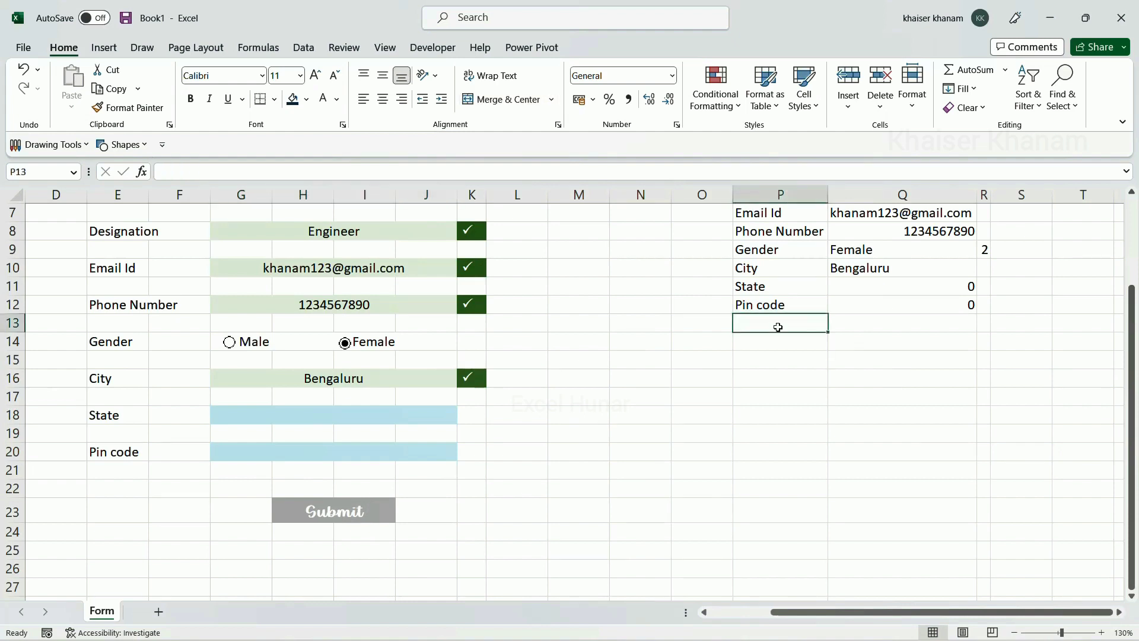
pyautogui.write('Subm')
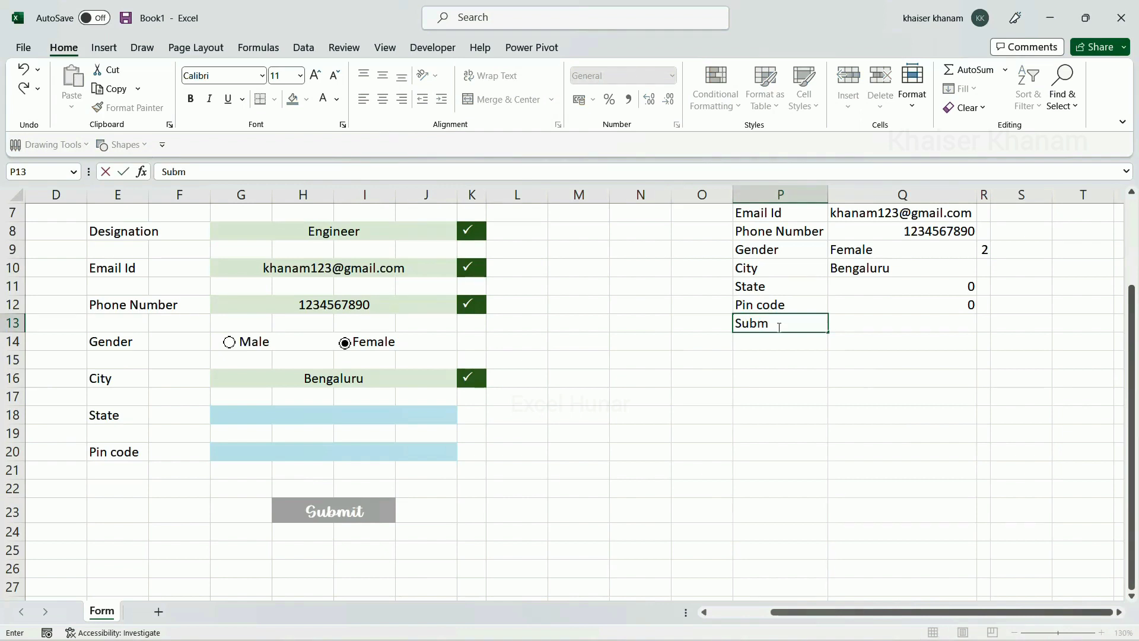
pyautogui.write('it btn Calculation')
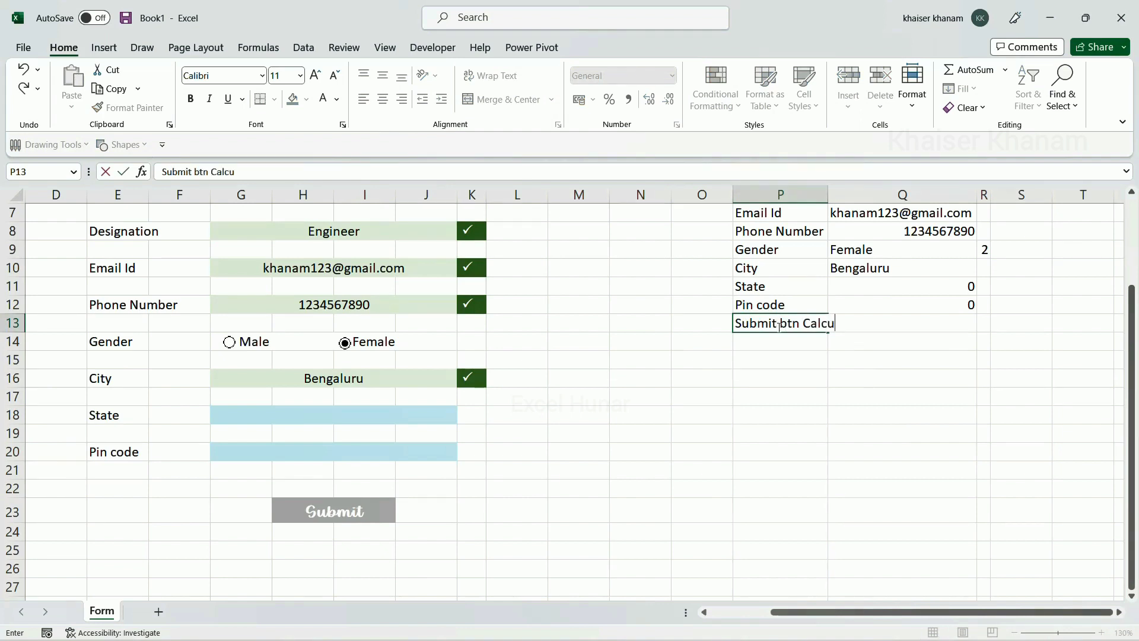
pyautogui.press('Return')
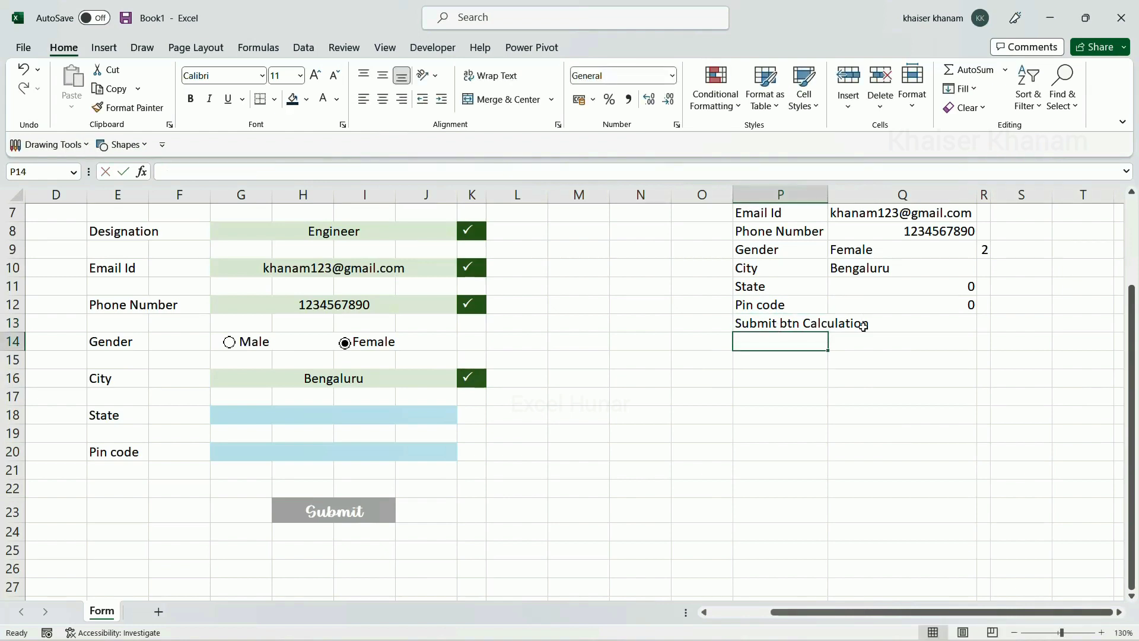
# AutoFit the Calculation table's columns P to R to their contents
pyautogui.click(820, 320)
pyautogui.scroll(1, 816, 299)
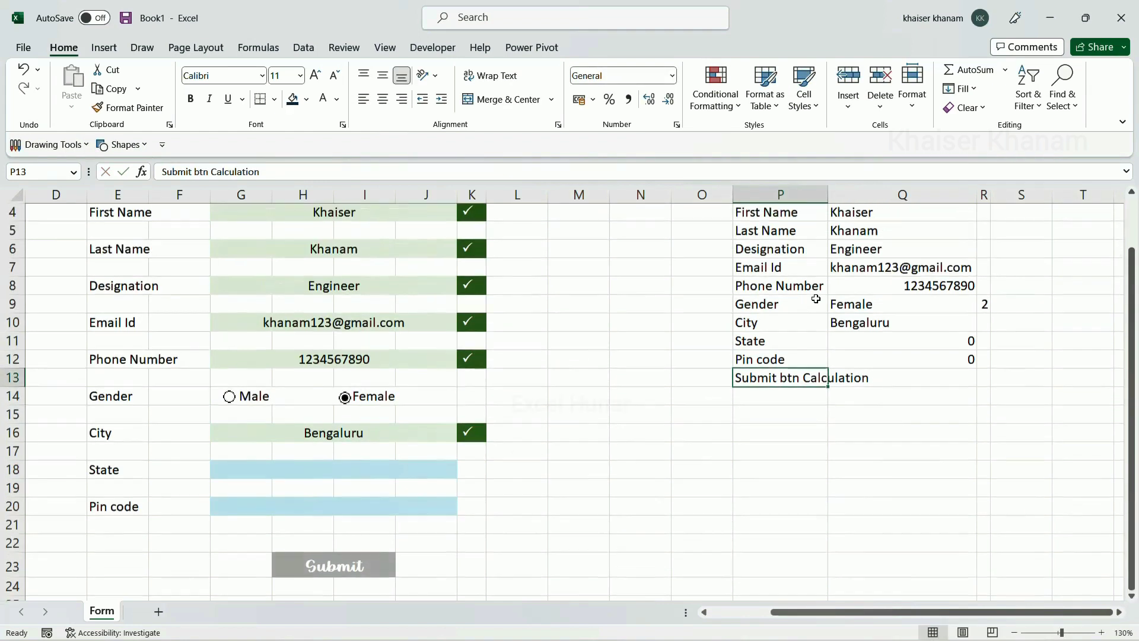
pyautogui.hotkey('ctrl', 'a')
pyautogui.press('alt')
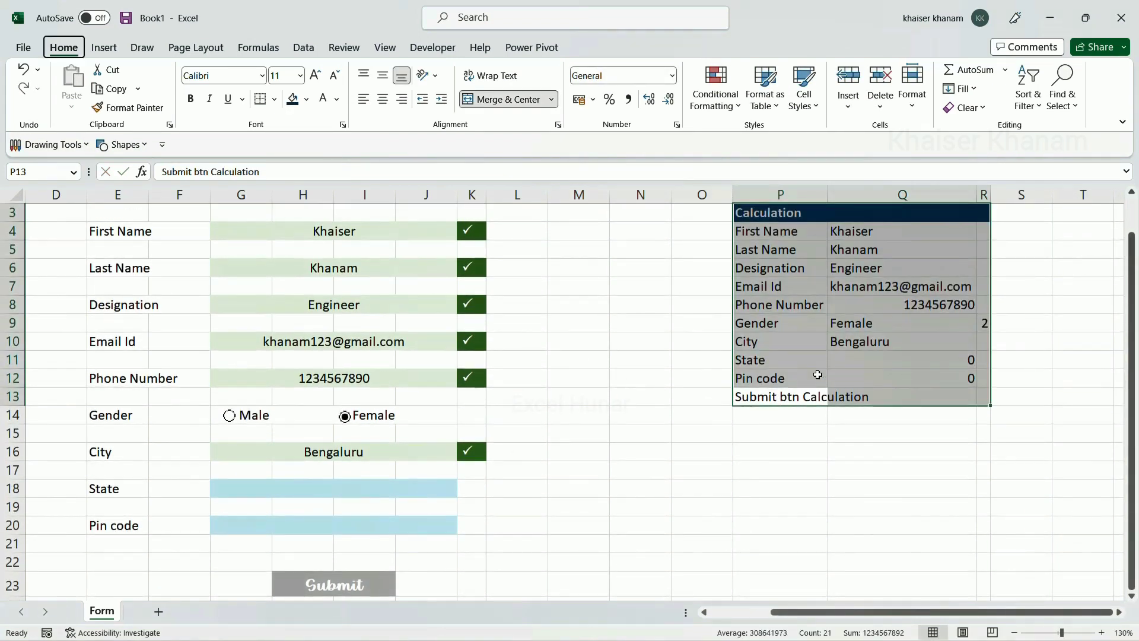
pyautogui.press('o')
pyautogui.press('i')
pyautogui.click(856, 456)
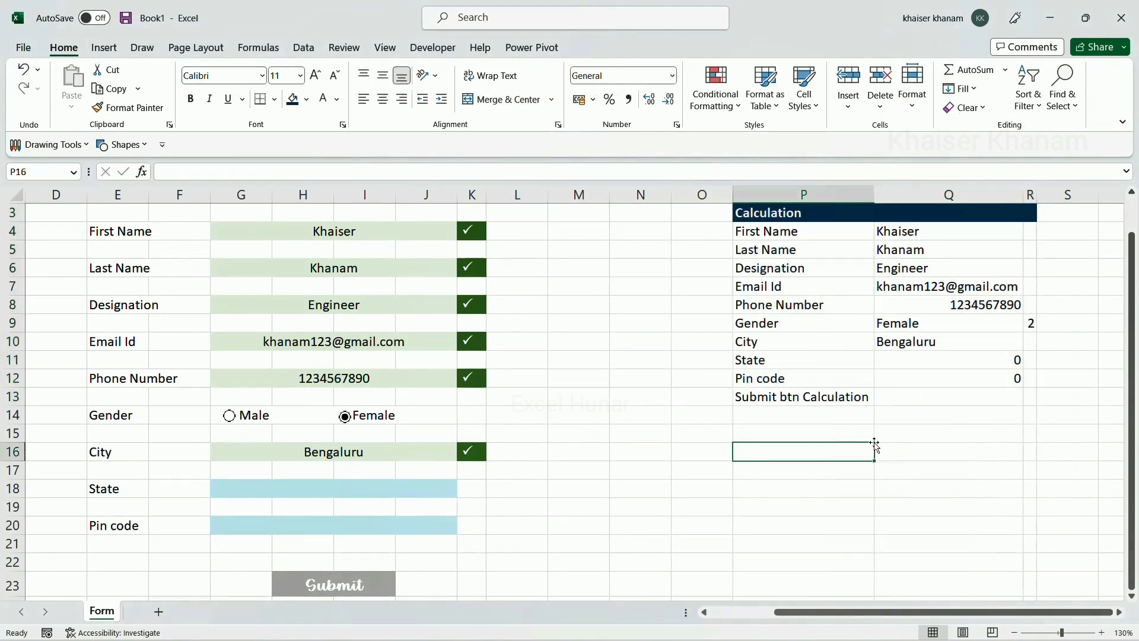
# Enter =COUNT(G4,G6,G8,G10,G12,G16,G18,G20) in Q13 beside the Submit btn Calculation label
pyautogui.doubleClick(898, 396)
pyautogui.write('=cont')
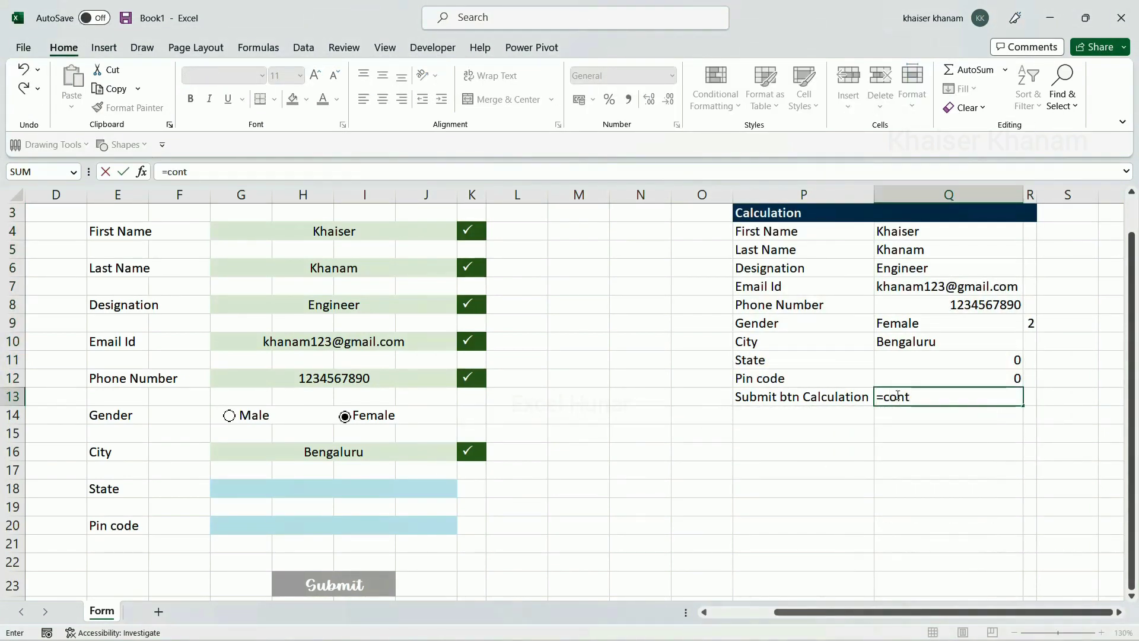
pyautogui.press('BackSpace')
pyautogui.press('BackSpace')
pyautogui.write('un')
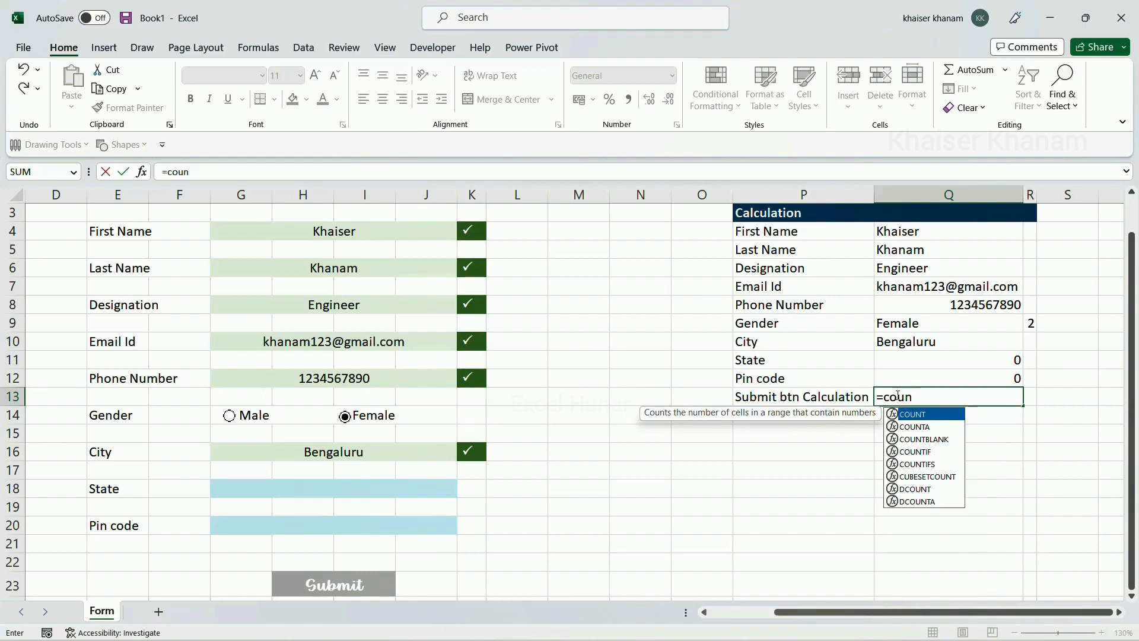
pyautogui.write('t(')
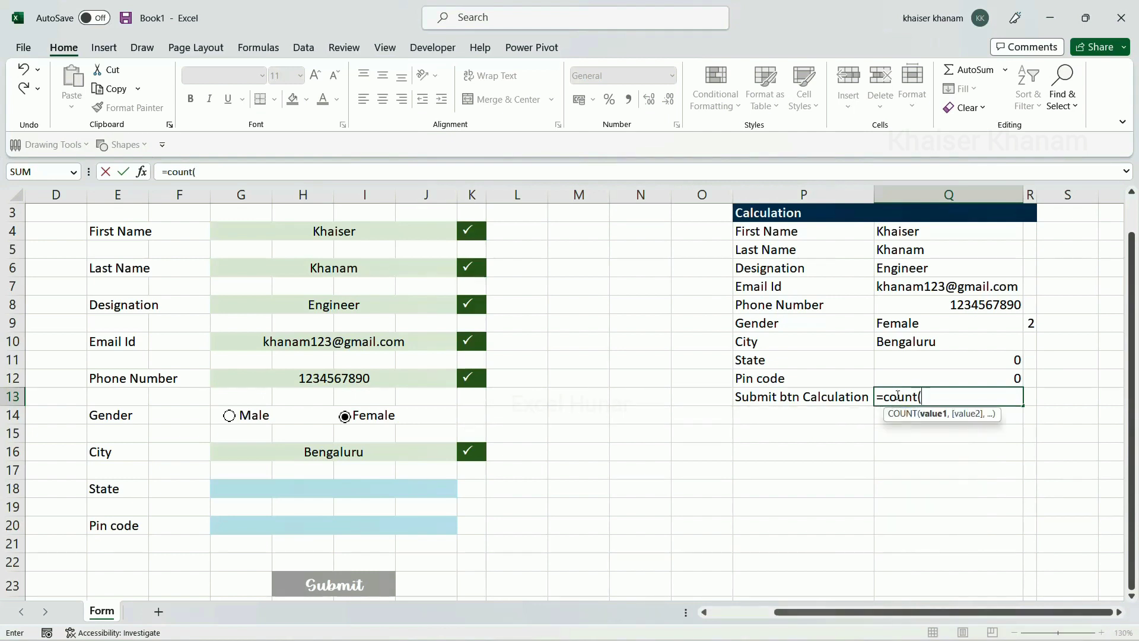
pyautogui.click(321, 233)
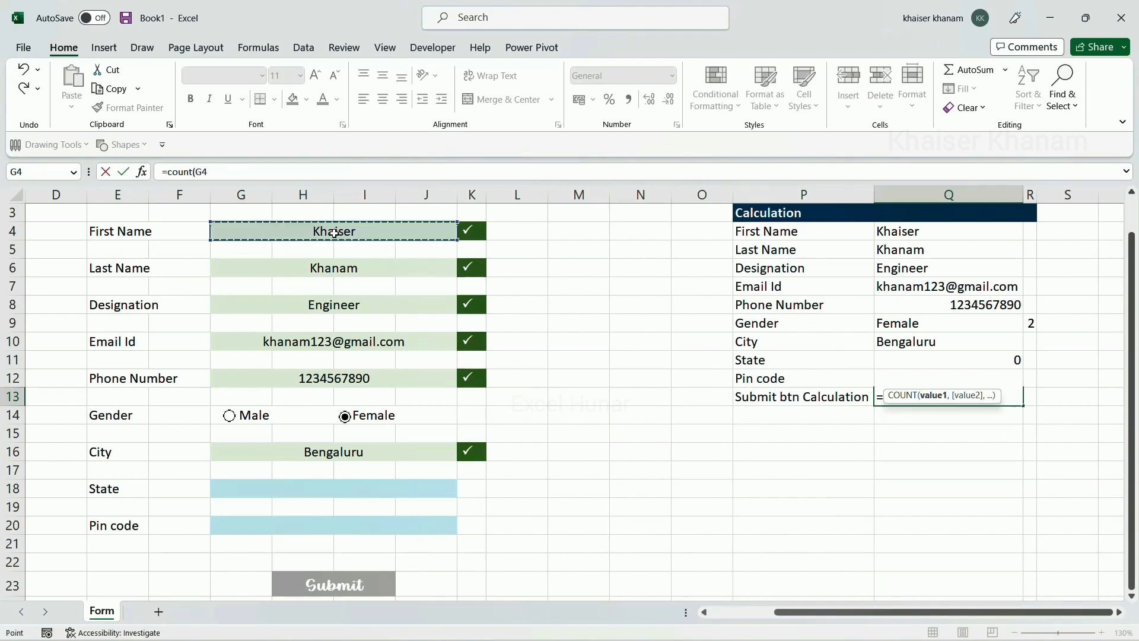
pyautogui.write(',')
pyautogui.click(327, 270)
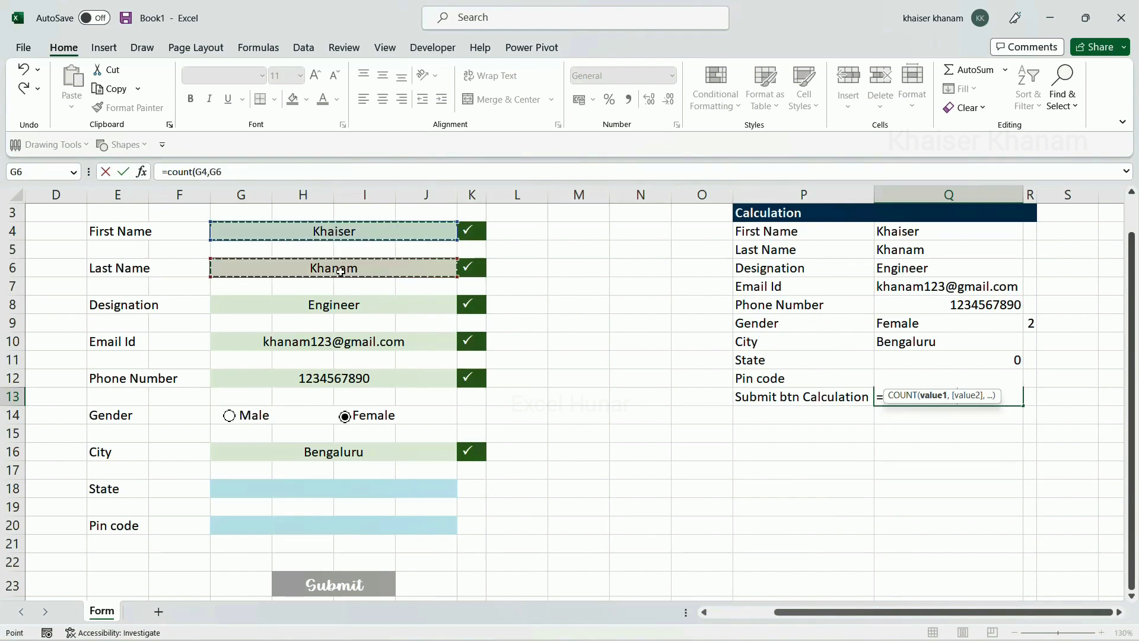
pyautogui.write(',')
pyautogui.click(334, 306)
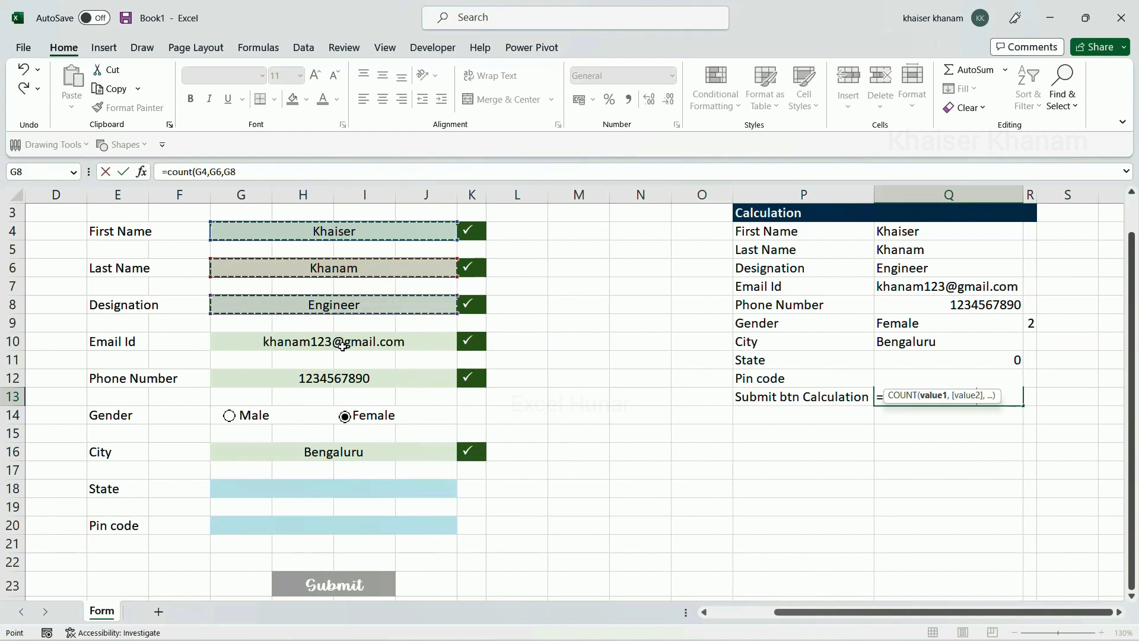
pyautogui.write(',')
pyautogui.click(346, 342)
pyautogui.write(',')
pyautogui.click(351, 374)
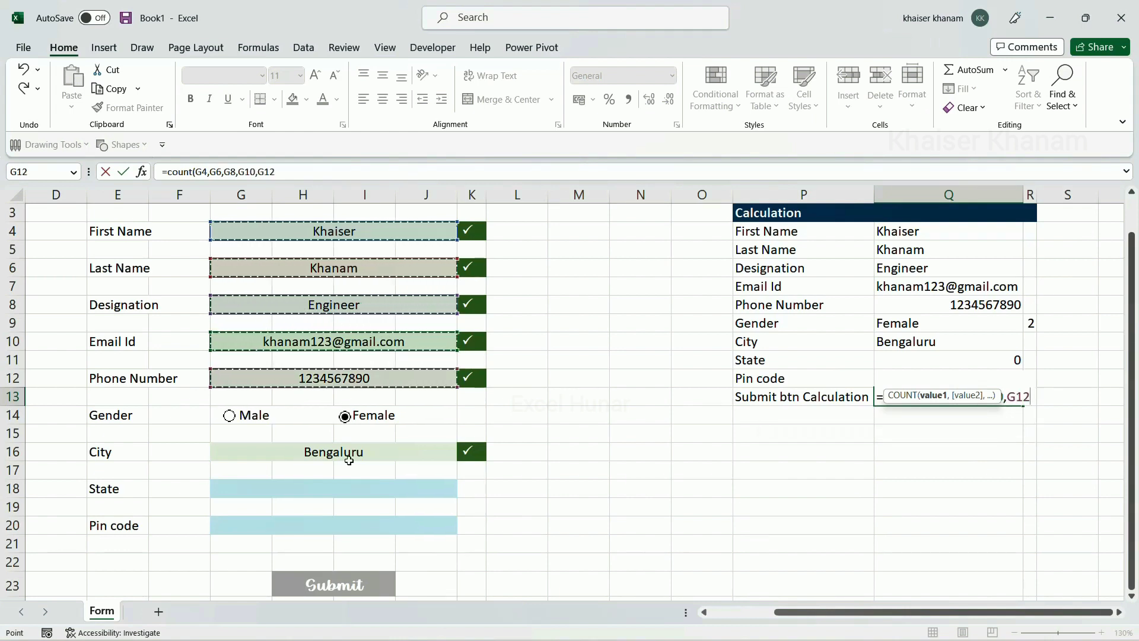
pyautogui.write(',')
pyautogui.click(346, 452)
pyautogui.write(',')
pyautogui.click(346, 486)
pyautogui.write(',')
pyautogui.click(338, 526)
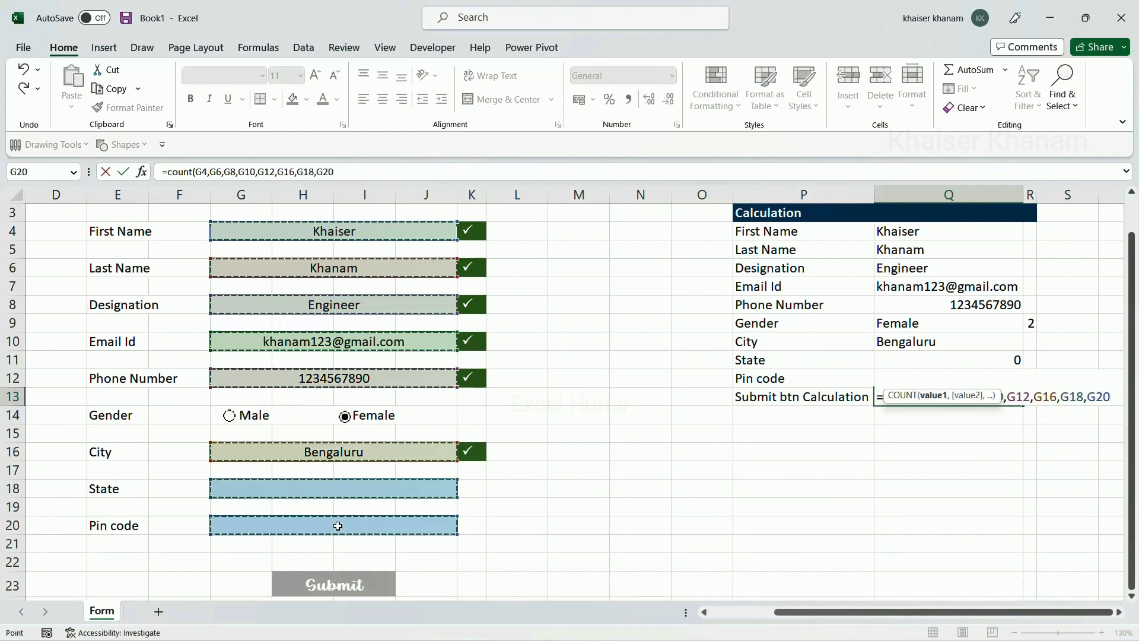
pyautogui.write(')')
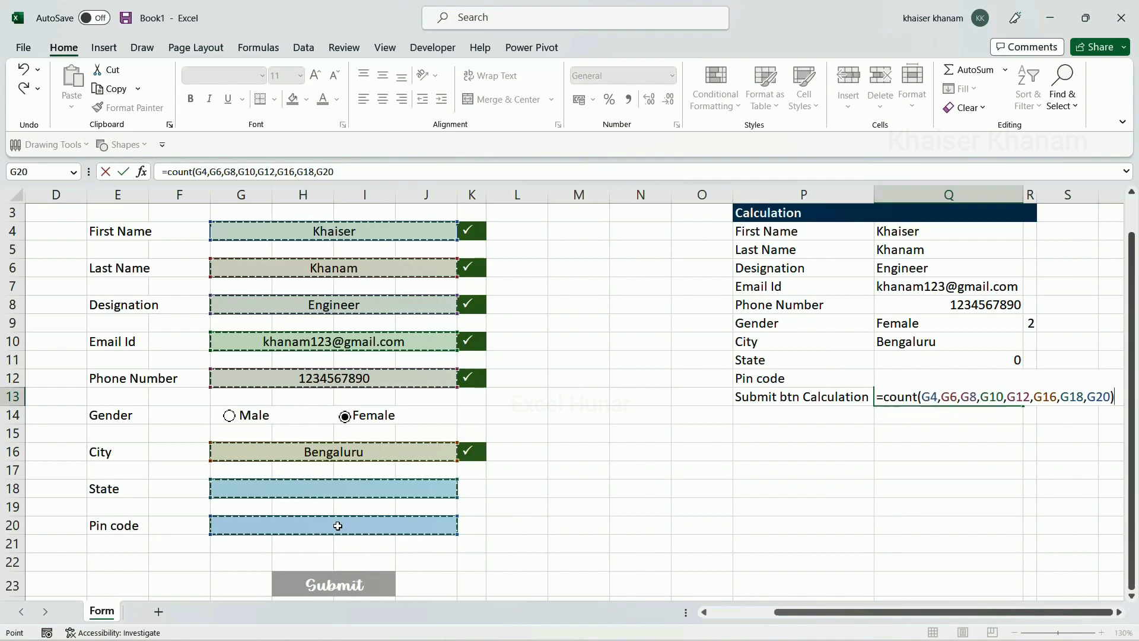
pyautogui.press('Return')
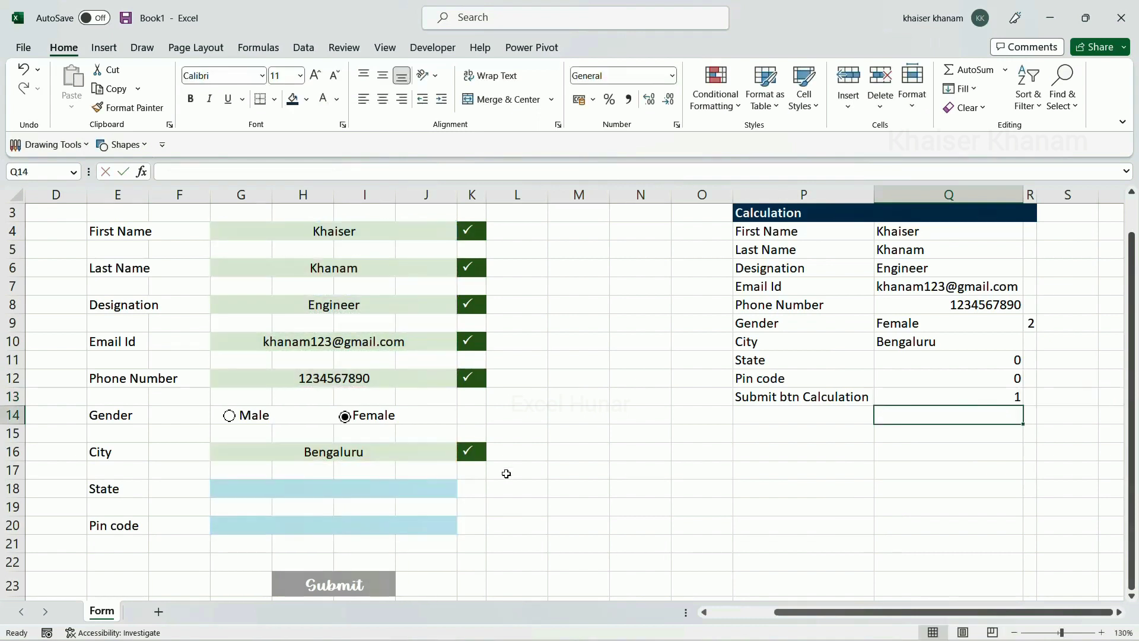
# Change the Q13 formula from COUNT to COUNTA so it counts filled text fields
pyautogui.click(918, 397)
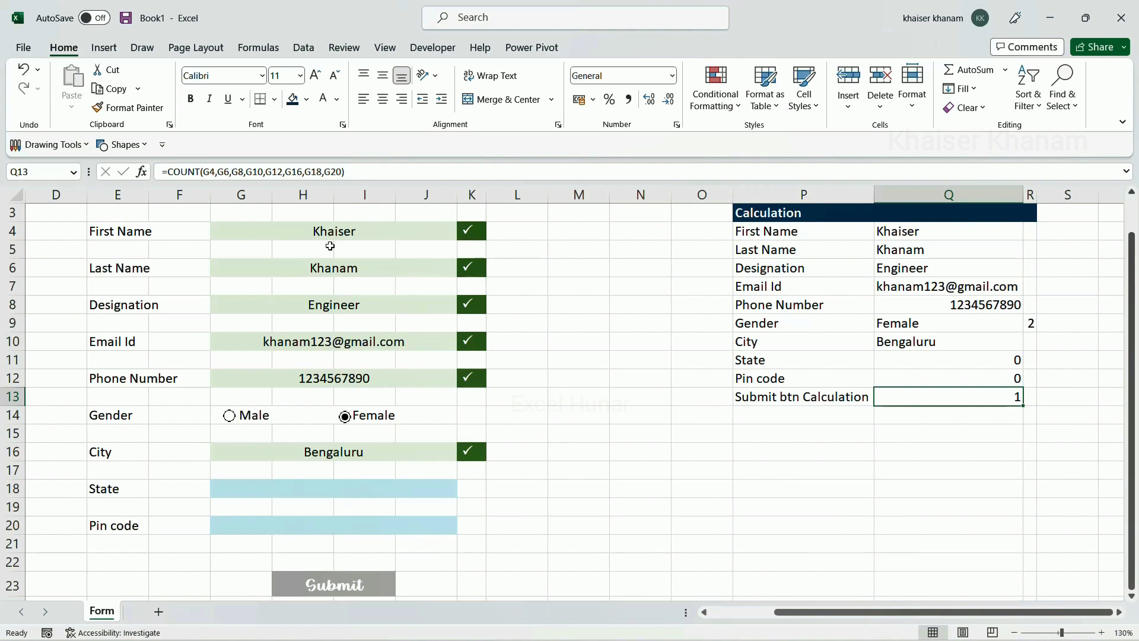
pyautogui.click(335, 380)
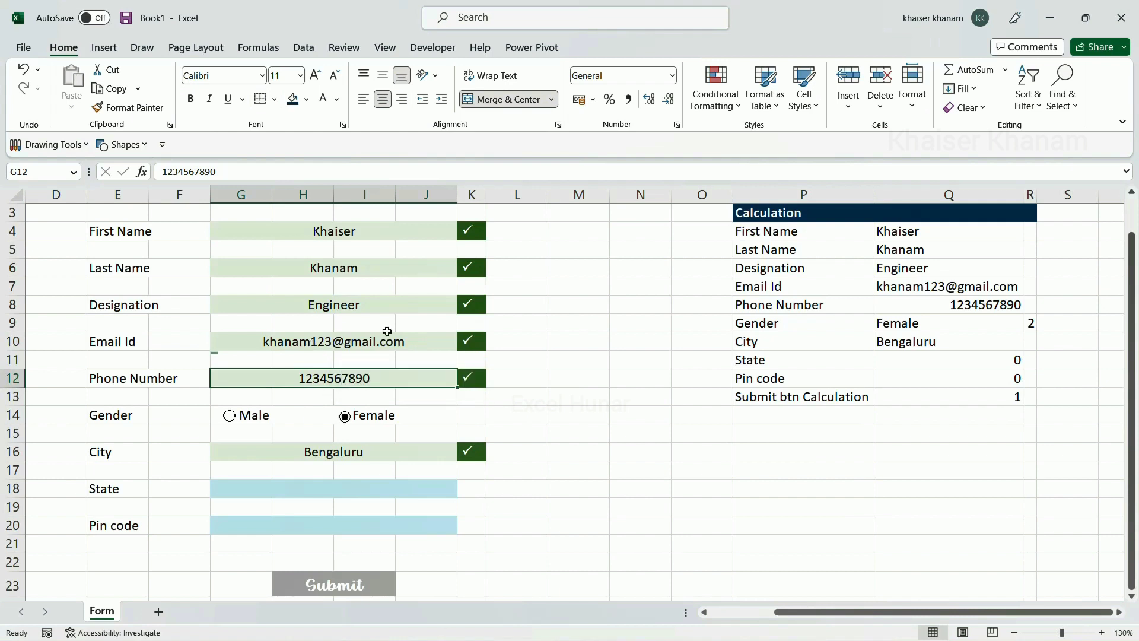
pyautogui.click(902, 397)
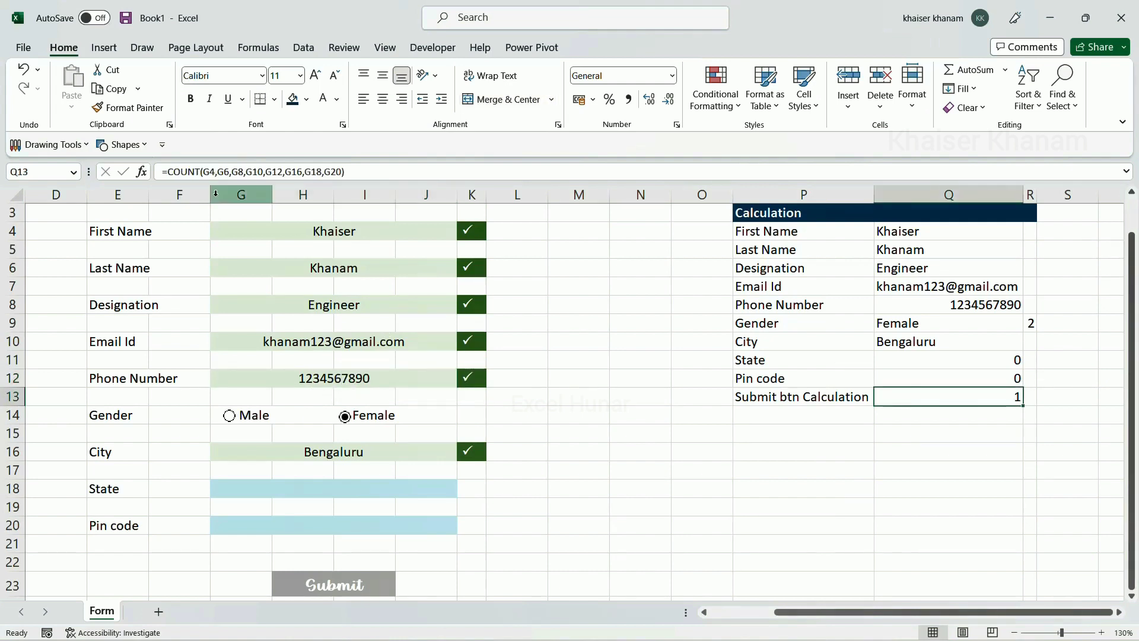
pyautogui.click(201, 172)
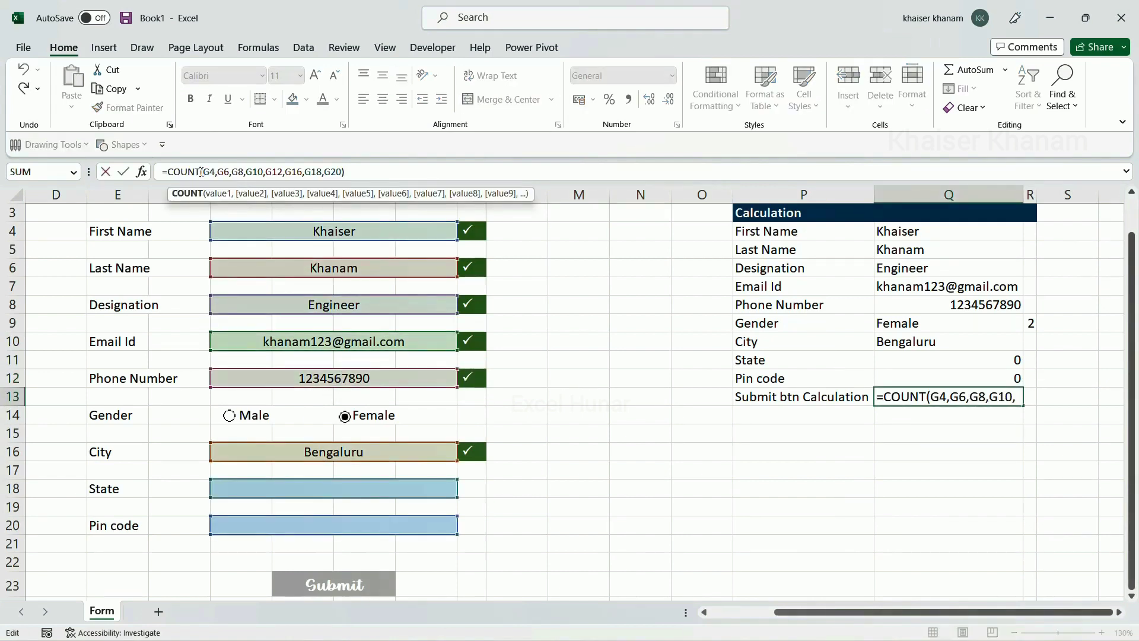
pyautogui.write('A')
pyautogui.press('Return')
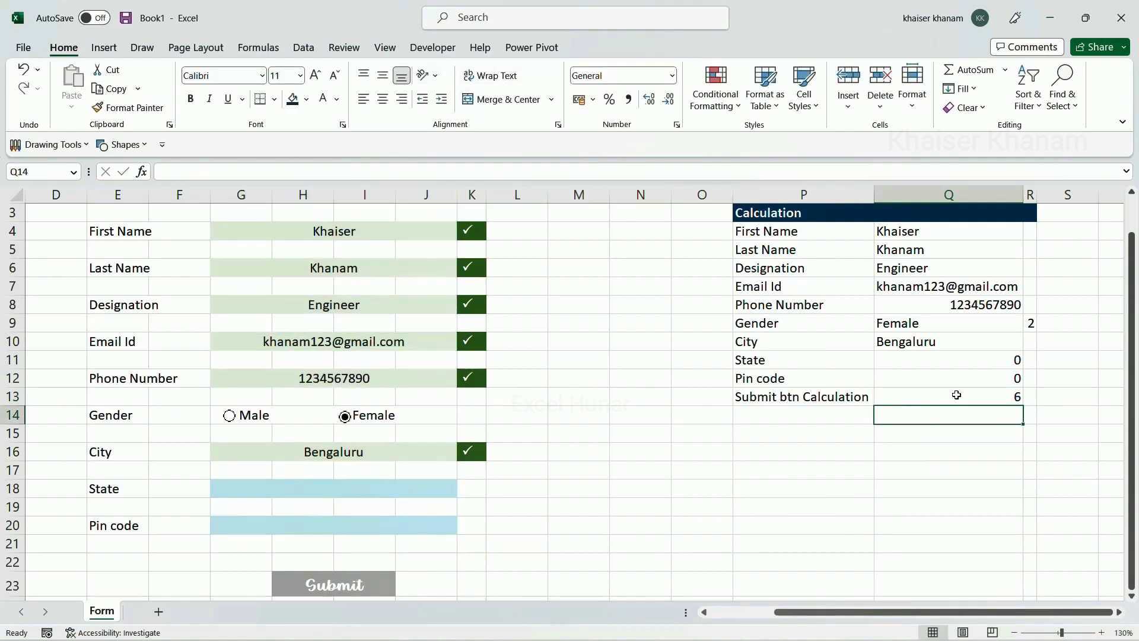
# Review the COUNTA result of 6 against the filled entries in G4, G6, G8, G12 and G16
pyautogui.click(957, 396)
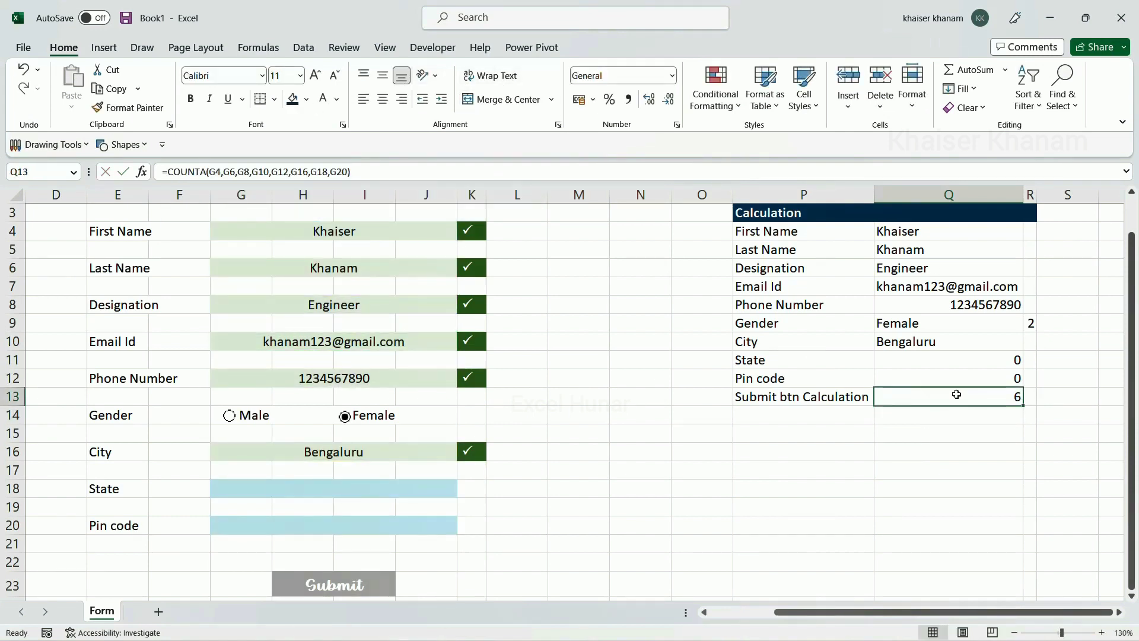
pyautogui.click(366, 238)
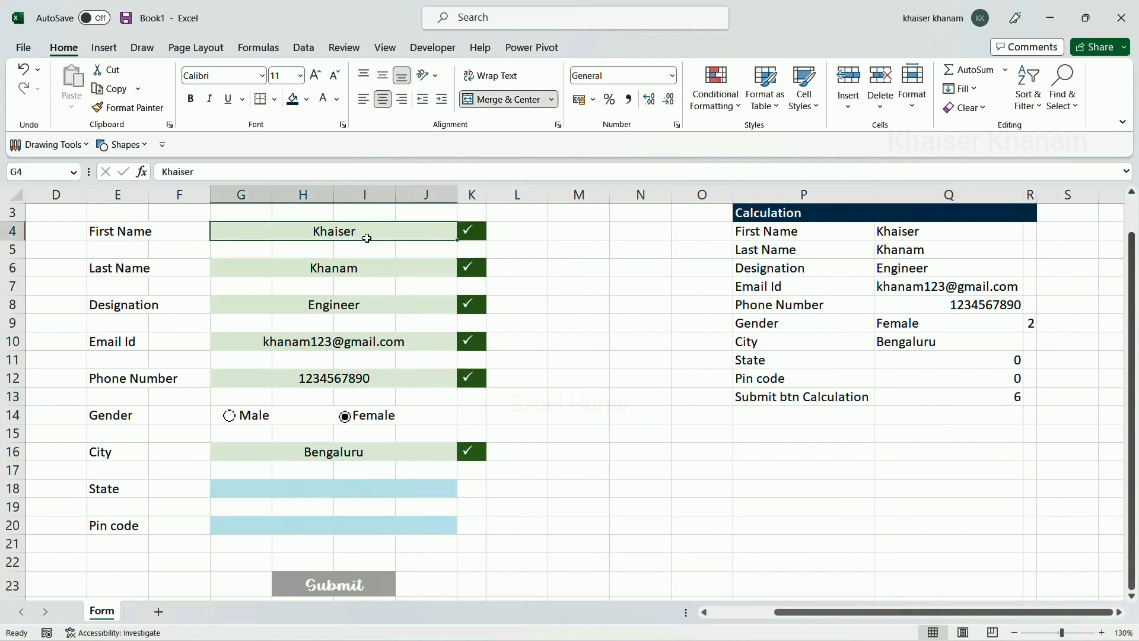
pyautogui.click(368, 271)
pyautogui.click(374, 304)
pyautogui.click(393, 383)
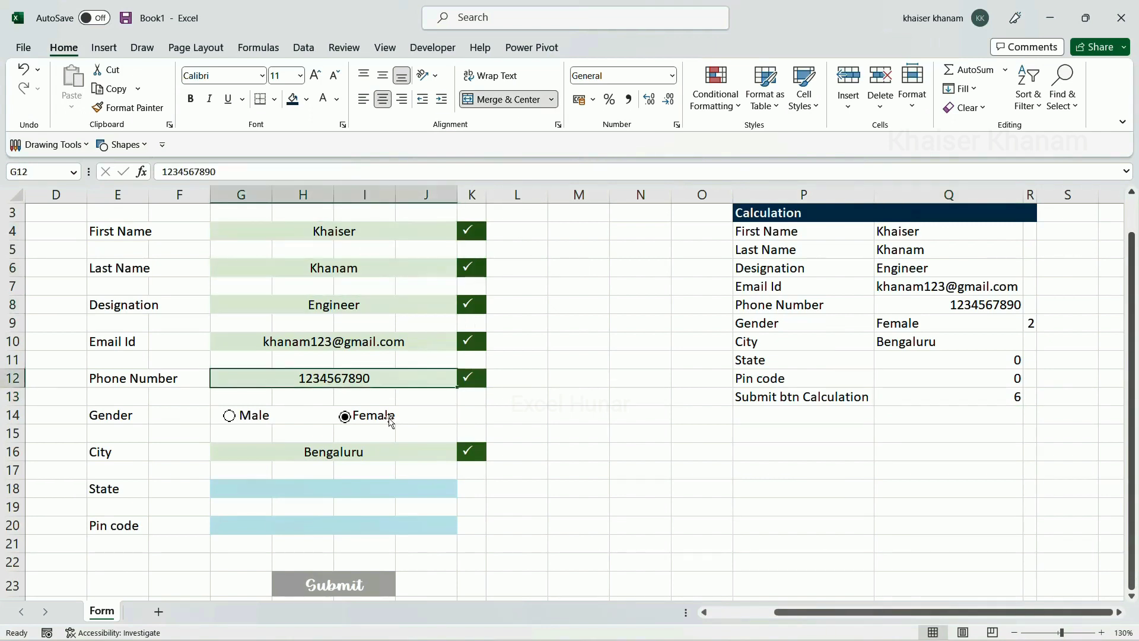
pyautogui.click(379, 454)
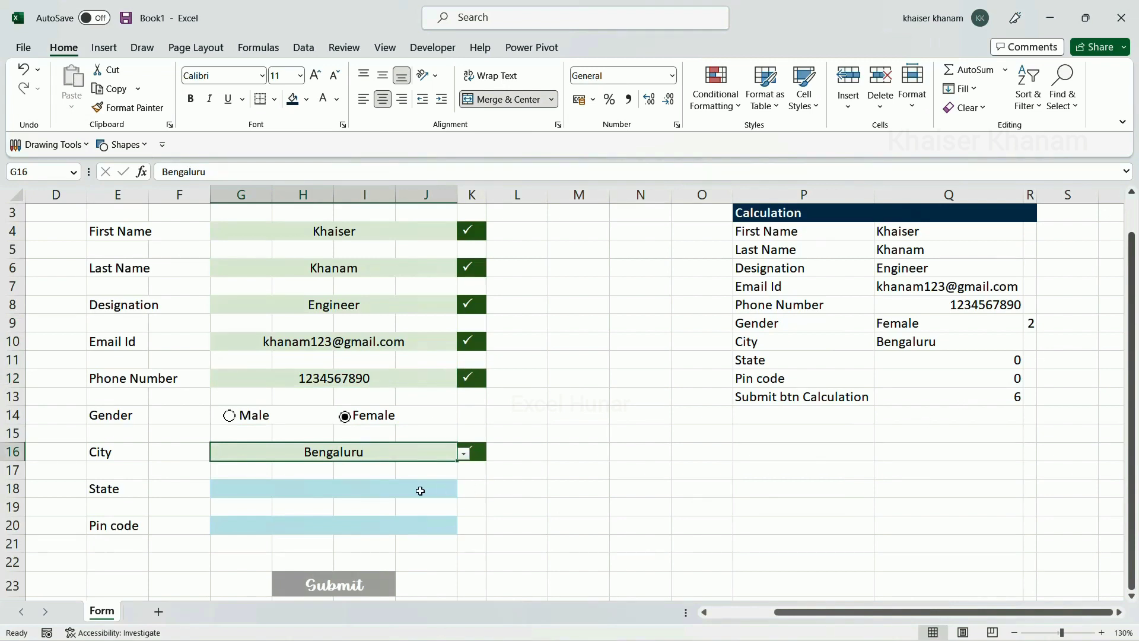
# Set State to Karnataka from the dropdown and Pin code to 12222
pyautogui.click(440, 491)
pyautogui.click(460, 492)
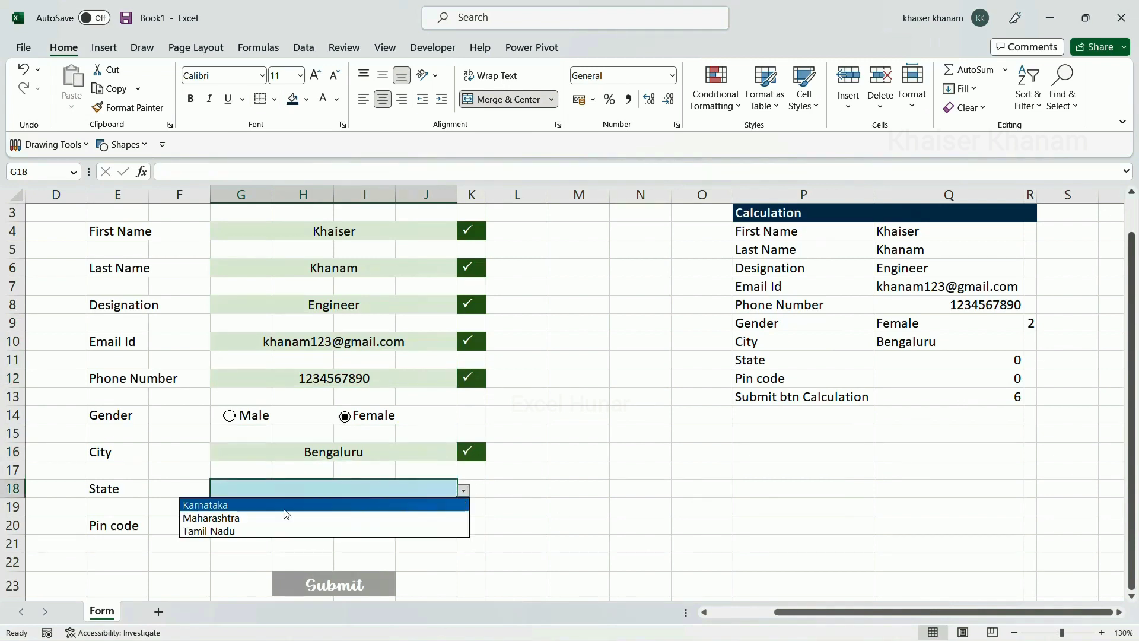
pyautogui.click(254, 503)
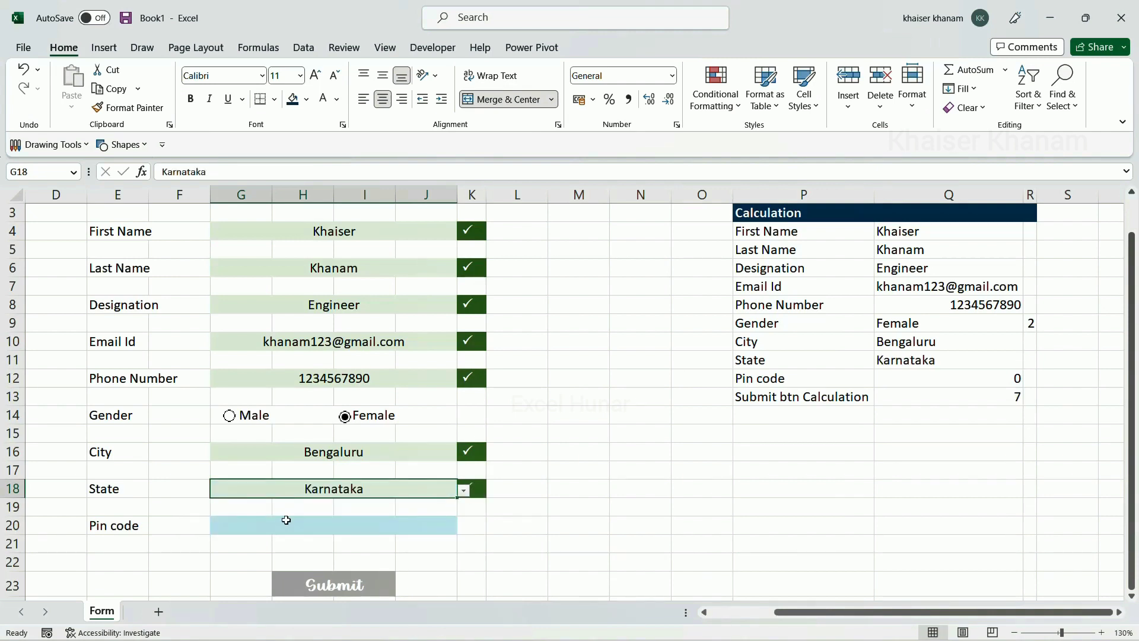
pyautogui.click(286, 525)
pyautogui.write('12222')
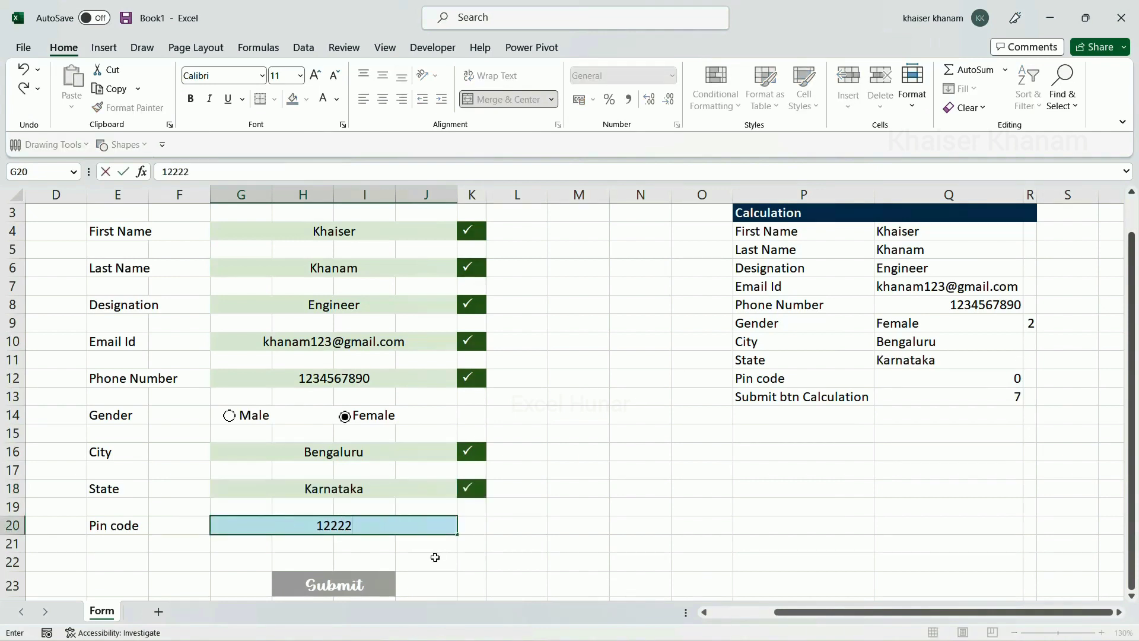
pyautogui.click(505, 544)
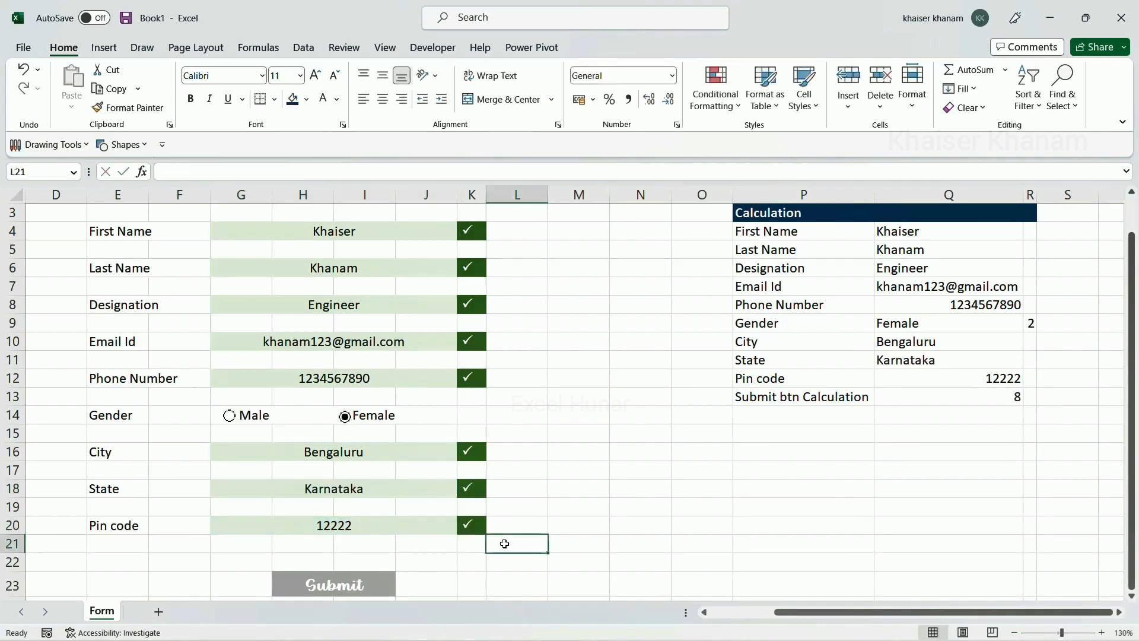
# Copy the COUNTA formula text from Q13 and select the Submit cell H23
pyautogui.click(1000, 403)
pyautogui.scroll(1, 999, 401)
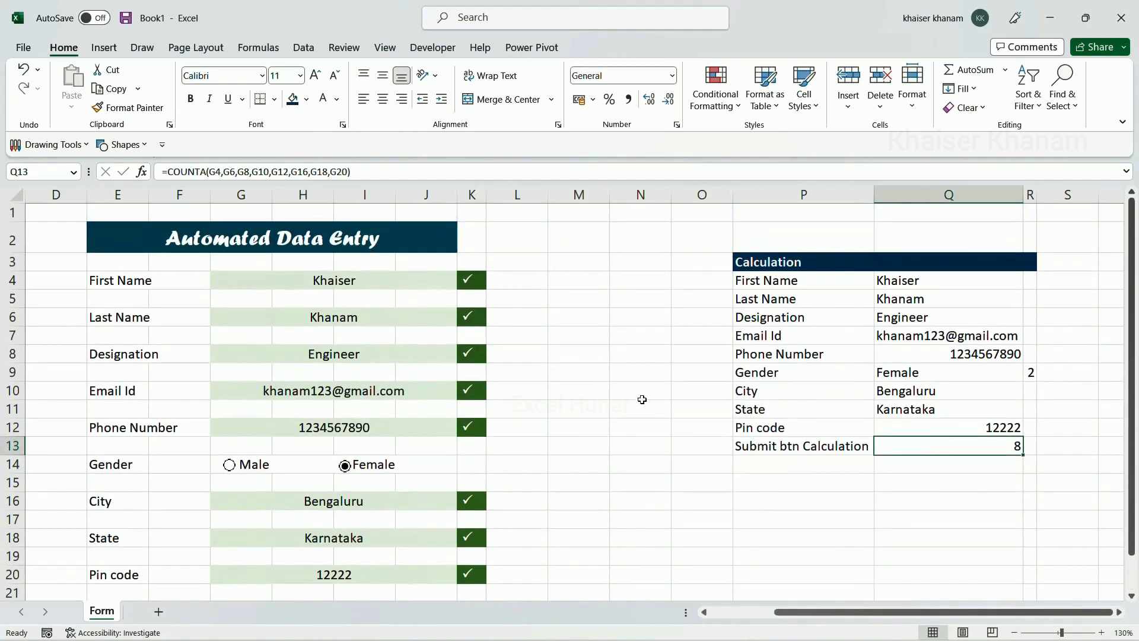
pyautogui.scroll(-2, 592, 389)
pyautogui.scroll(2, 543, 355)
pyautogui.scroll(-1, 461, 371)
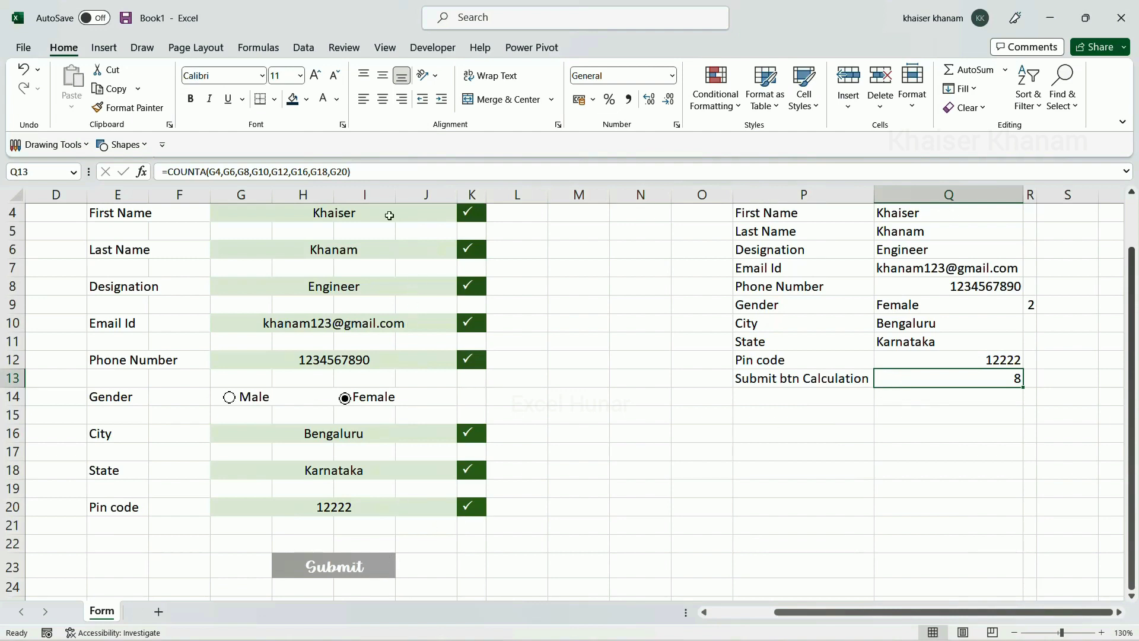
pyautogui.moveTo(351, 172); pyautogui.dragTo(143, 172)
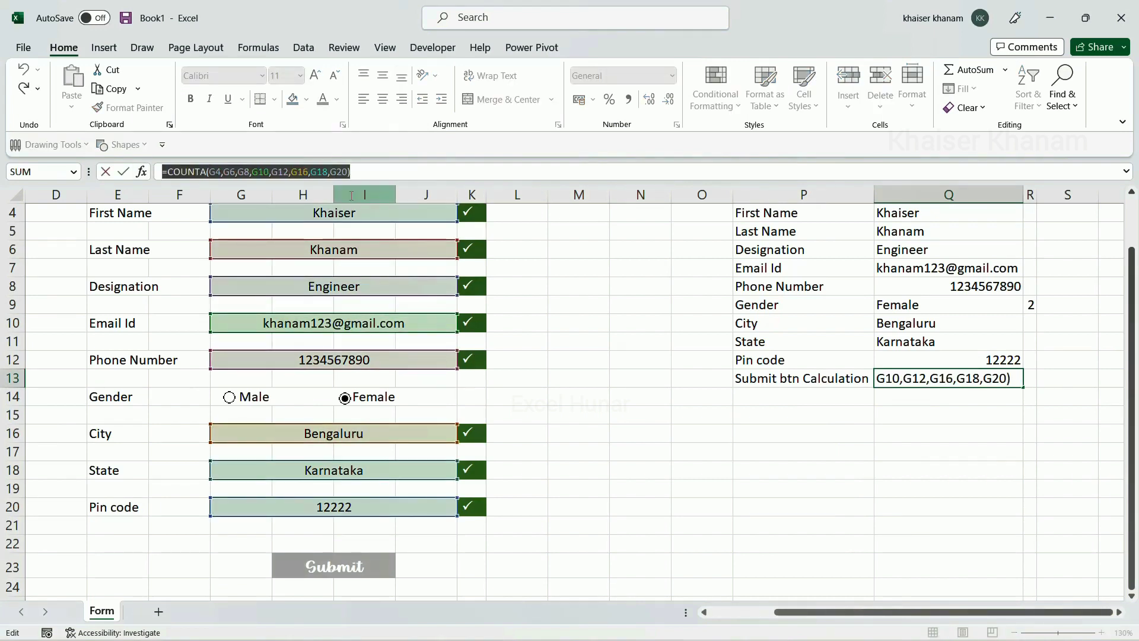
pyautogui.hotkey('ctrl', 'c')
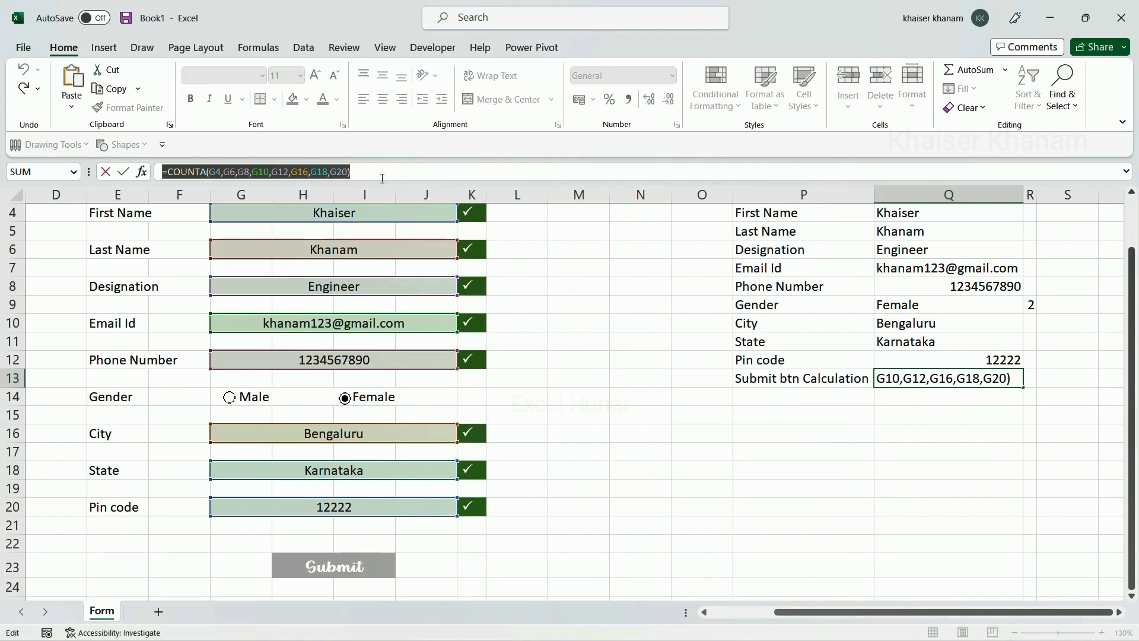
pyautogui.click(389, 567)
pyautogui.click(389, 567)
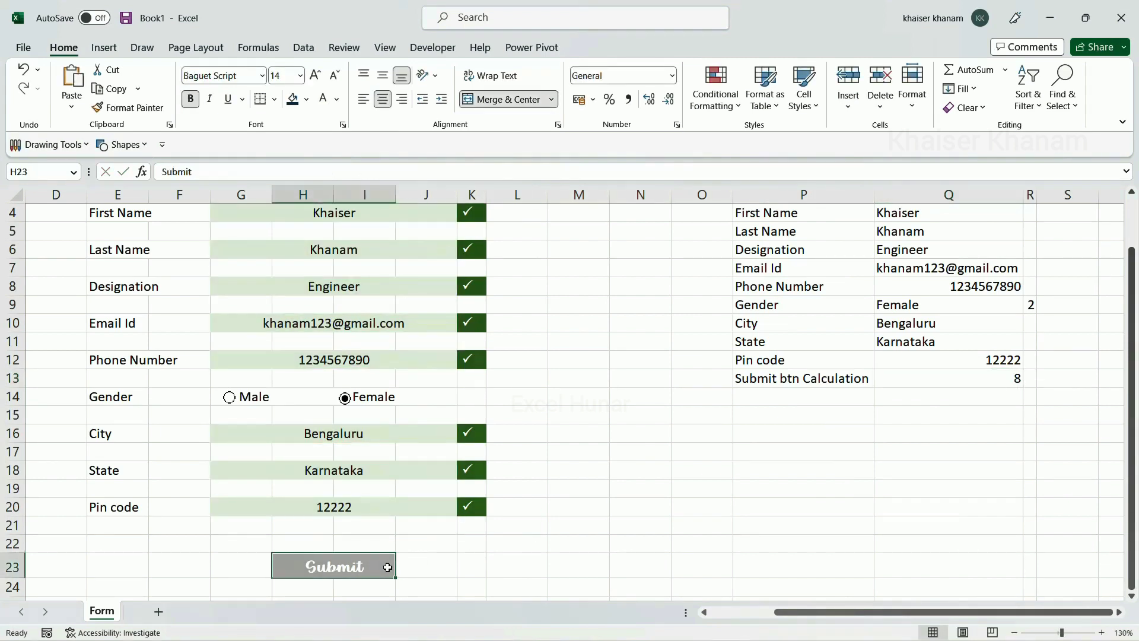
# Create a new formula-based conditional formatting rule for Submit with =COUNTA(G4,G6,G8,G10,G12,G16,G18,G20)=8
pyautogui.click(735, 109)
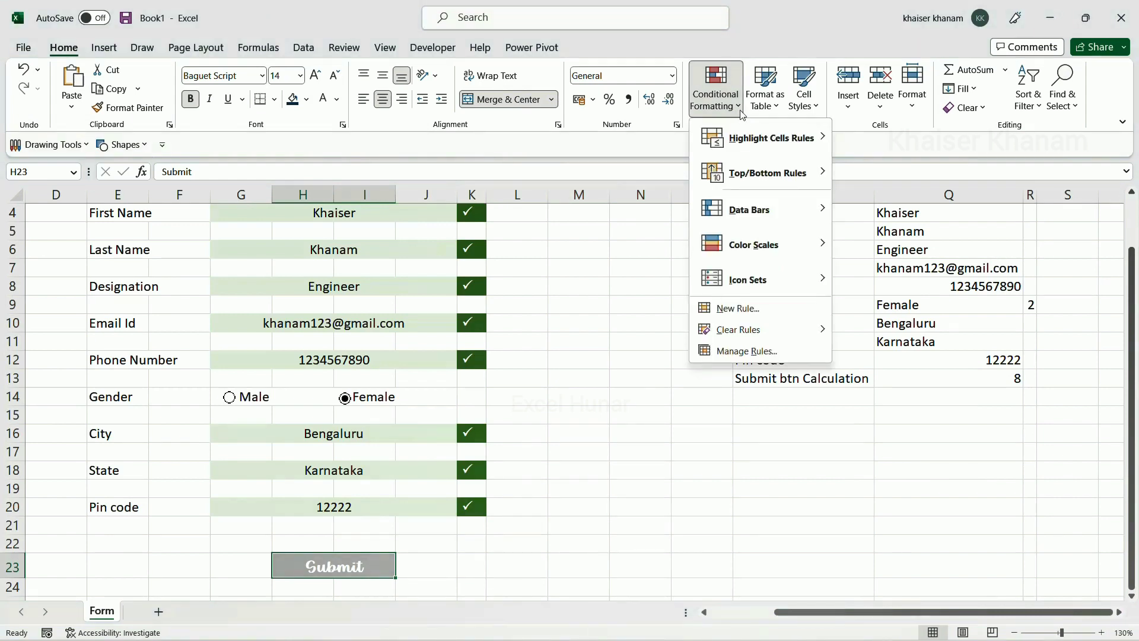
pyautogui.click(740, 352)
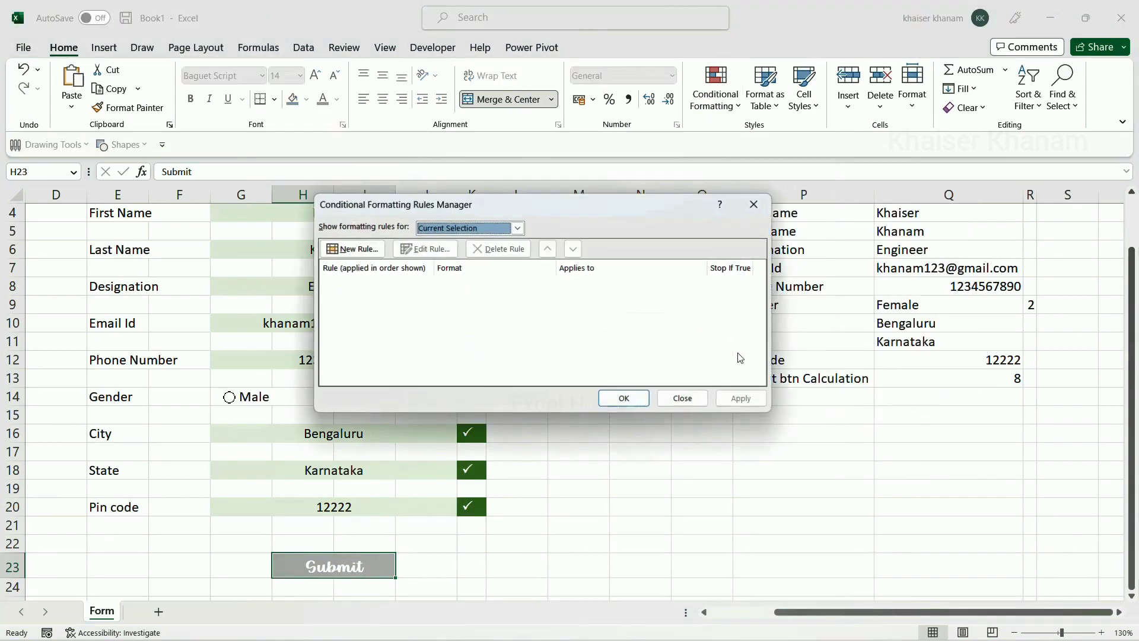
pyautogui.click(361, 252)
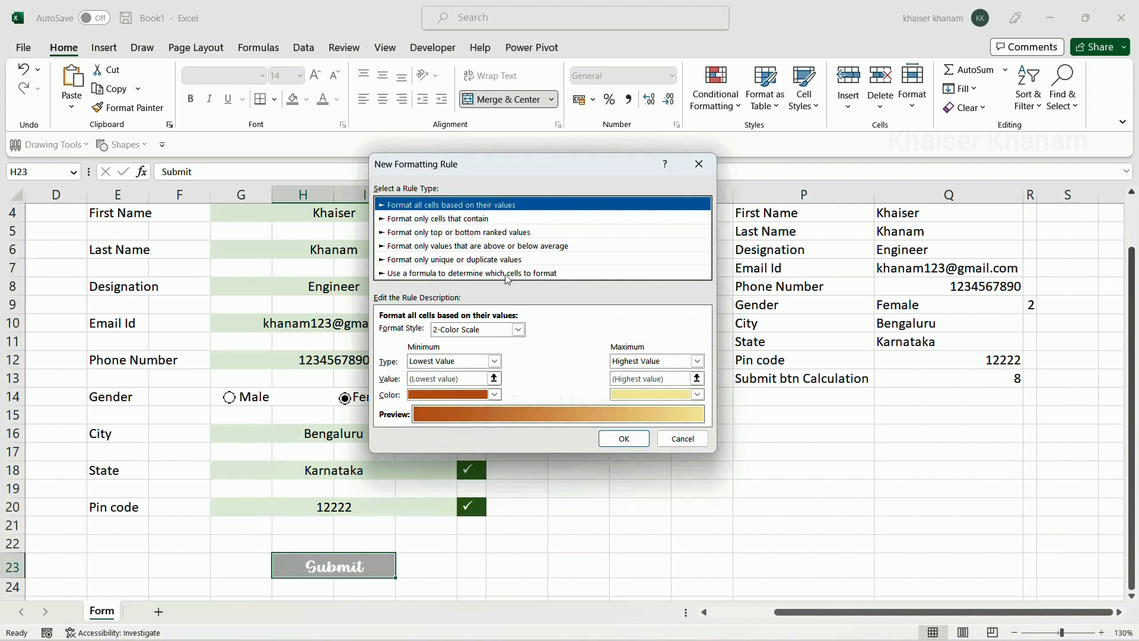
pyautogui.click(521, 274)
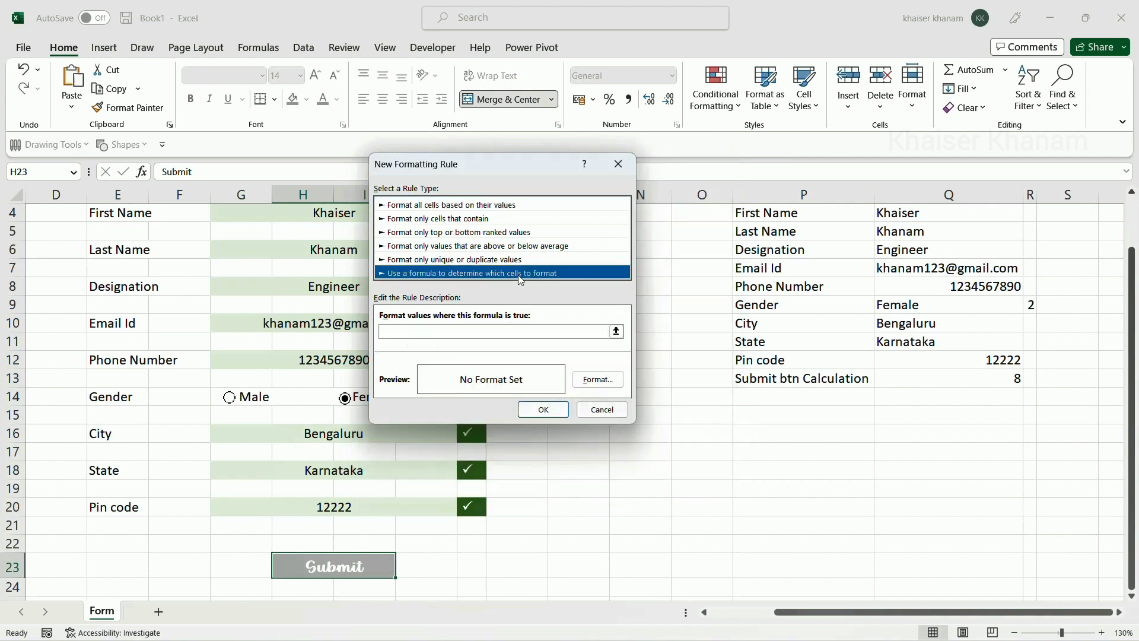
pyautogui.click(471, 330)
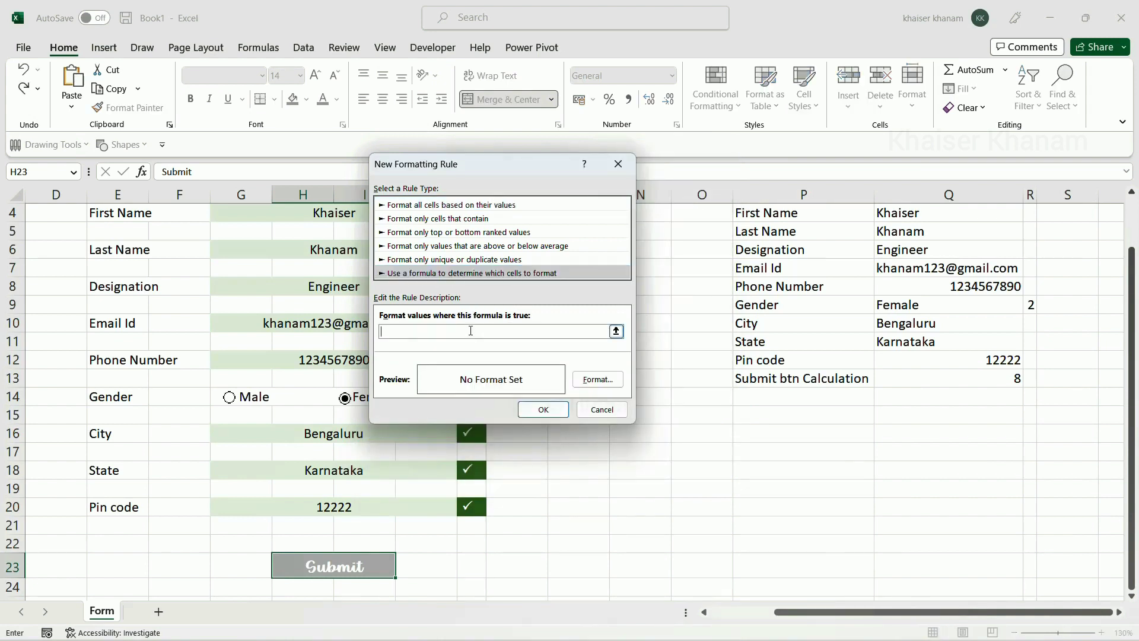
pyautogui.hotkey('ctrl', 'v')
# Give the rule a dark teal fill and apply it to the Submit cell
pyautogui.click(591, 380)
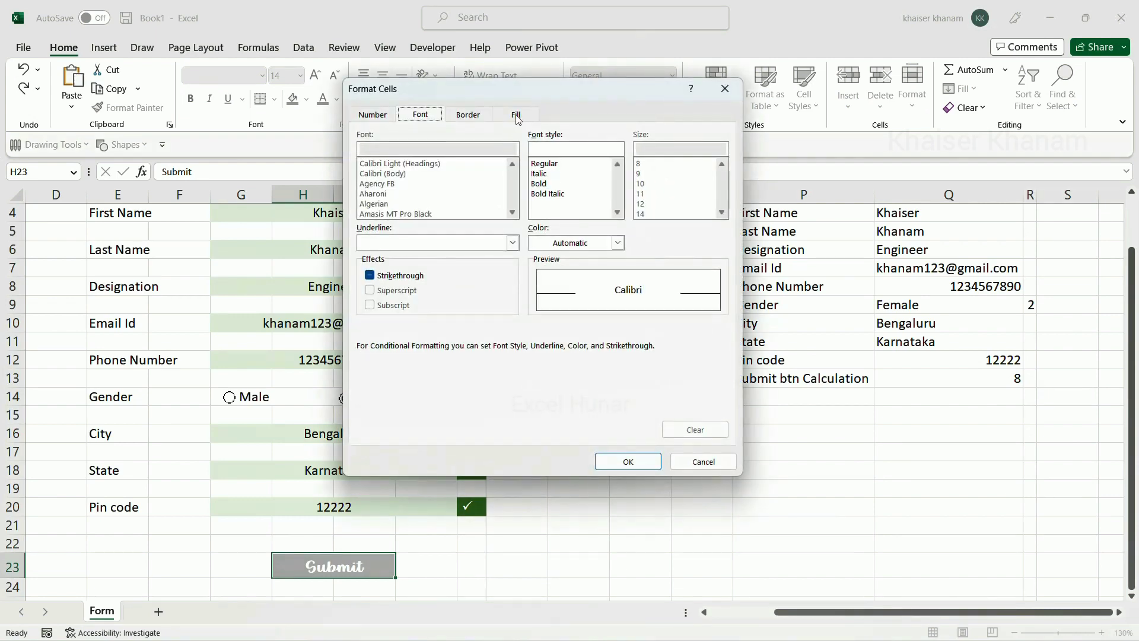
pyautogui.click(517, 116)
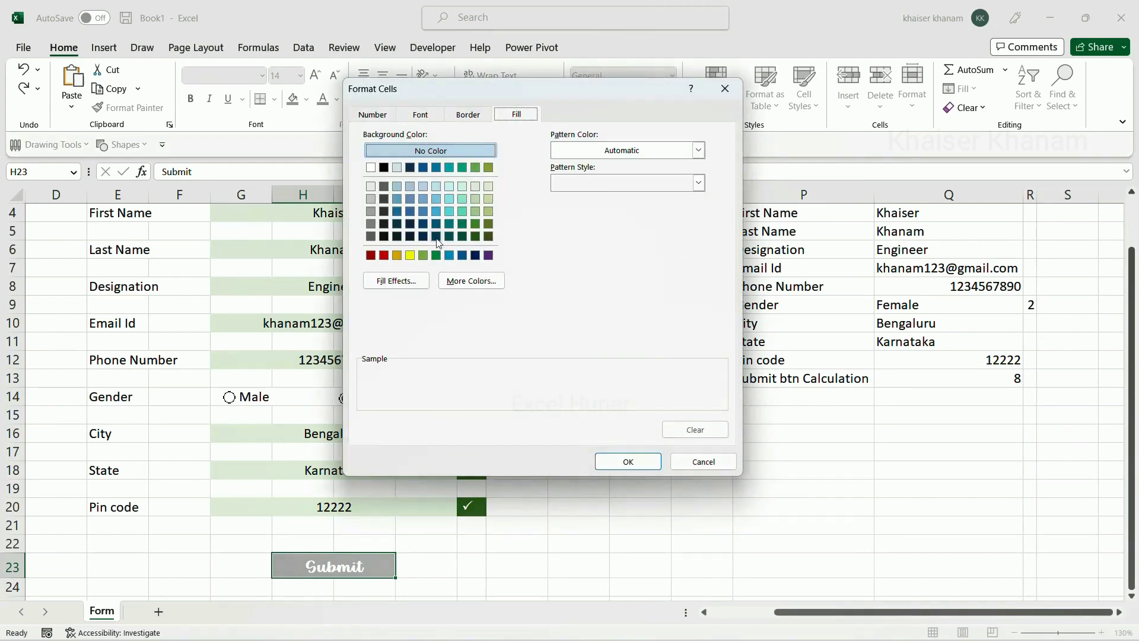
pyautogui.click(437, 237)
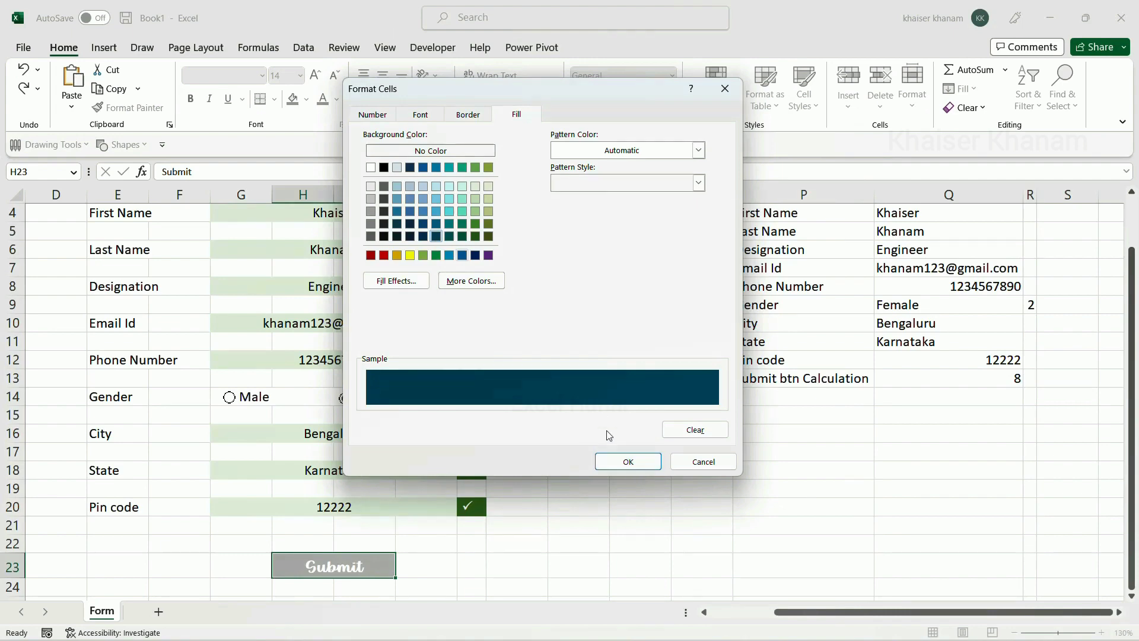
pyautogui.click(613, 469)
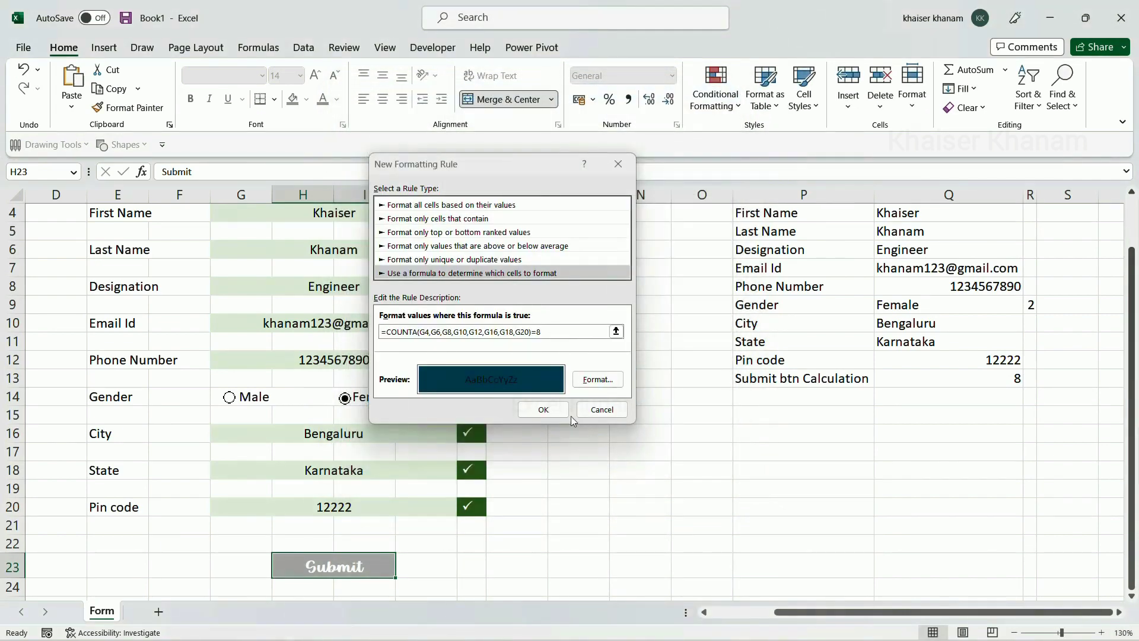
pyautogui.click(534, 410)
pyautogui.click(617, 402)
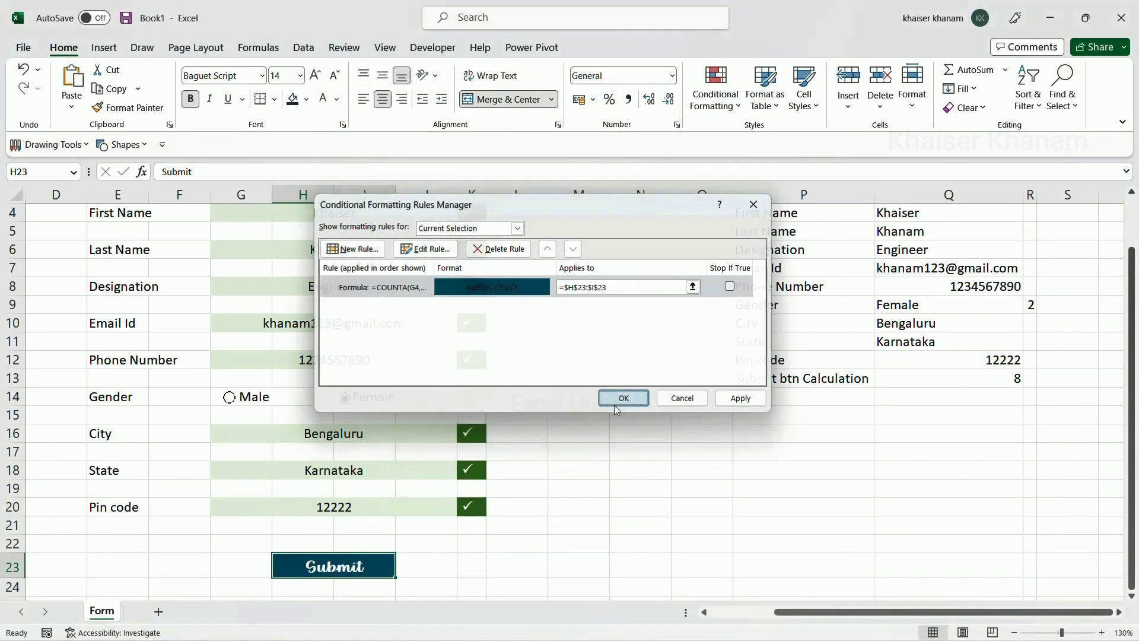
pyautogui.scroll(1, 491, 296)
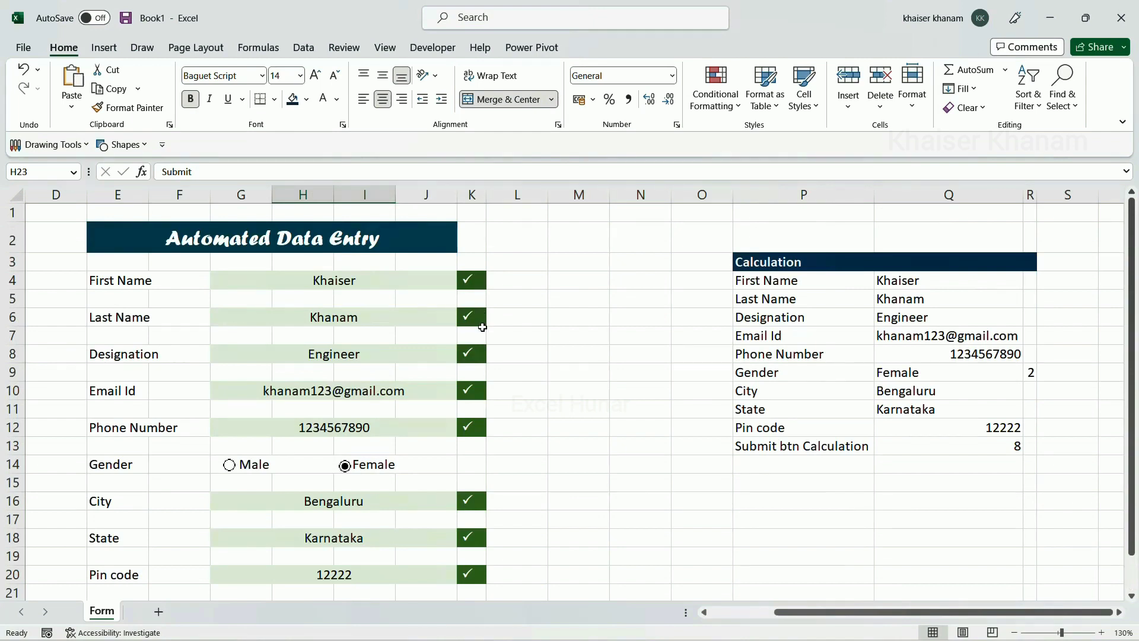
# Delete Engineer from the Designation field to test that Submit turns grey
pyautogui.scroll(-1, 483, 327)
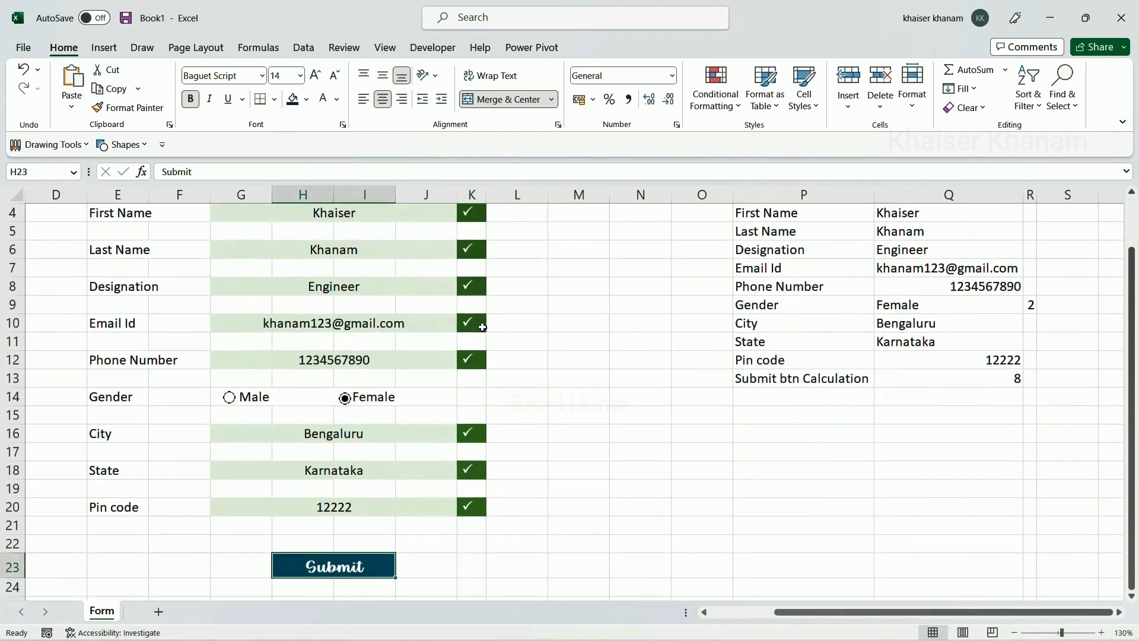
pyautogui.click(438, 565)
pyautogui.click(426, 289)
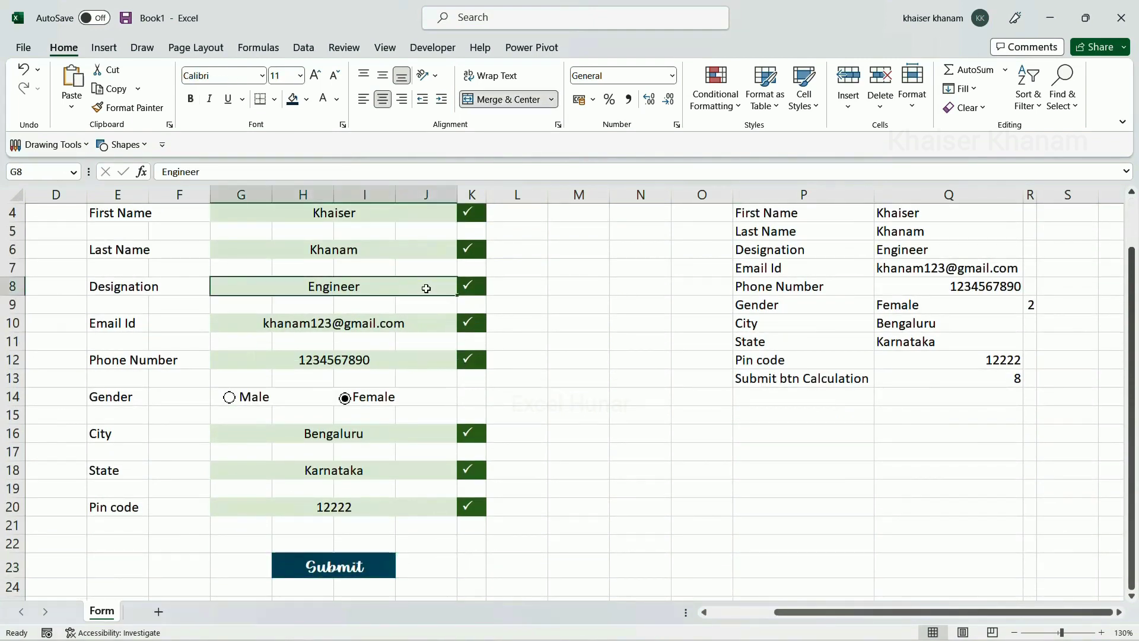
pyautogui.press('Delete')
pyautogui.click(565, 353)
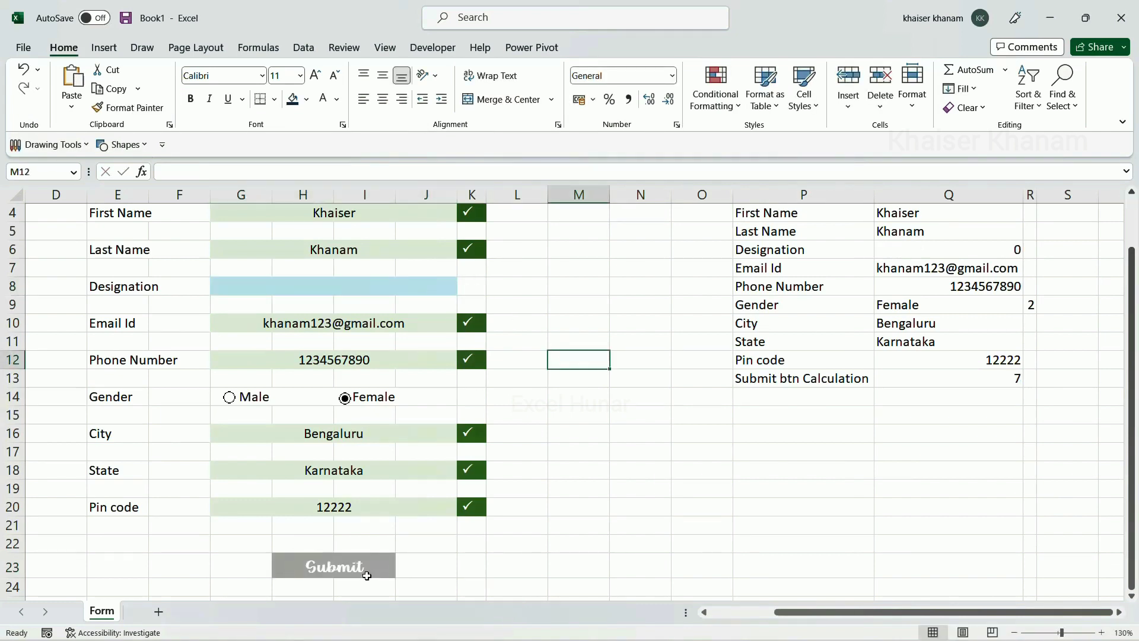
pyautogui.scroll(1, 367, 575)
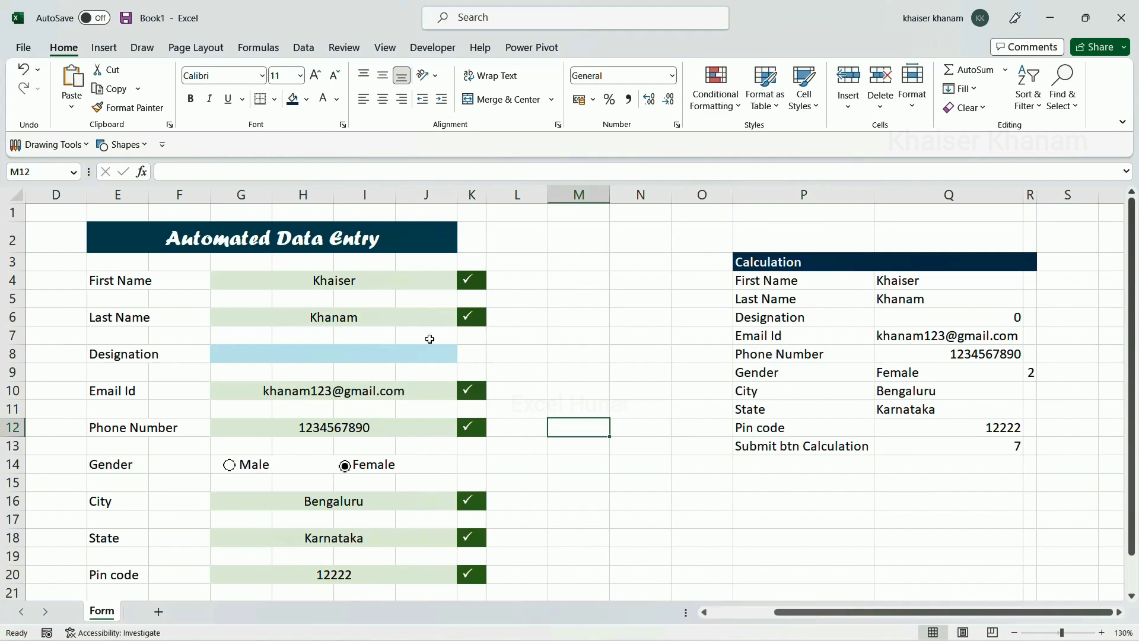
pyautogui.scroll(-2, 358, 422)
pyautogui.scroll(2, 352, 360)
# Enter Doctor as the Designation and confirm Submit regains its dark fill
pyautogui.click(355, 361)
pyautogui.write('Doctor')
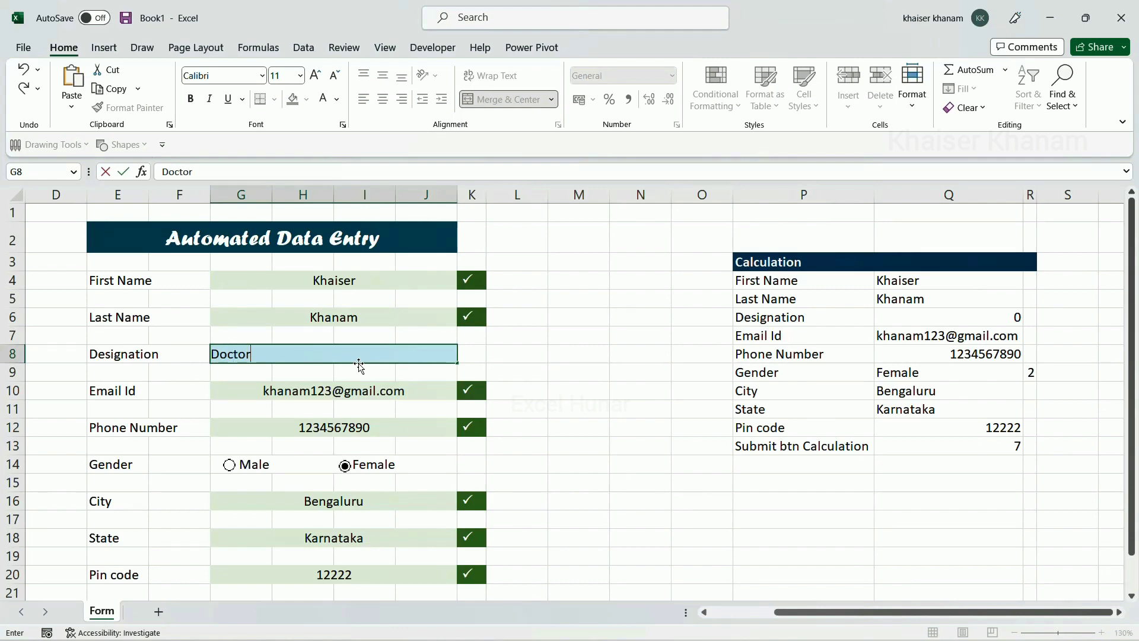
pyautogui.press('Return')
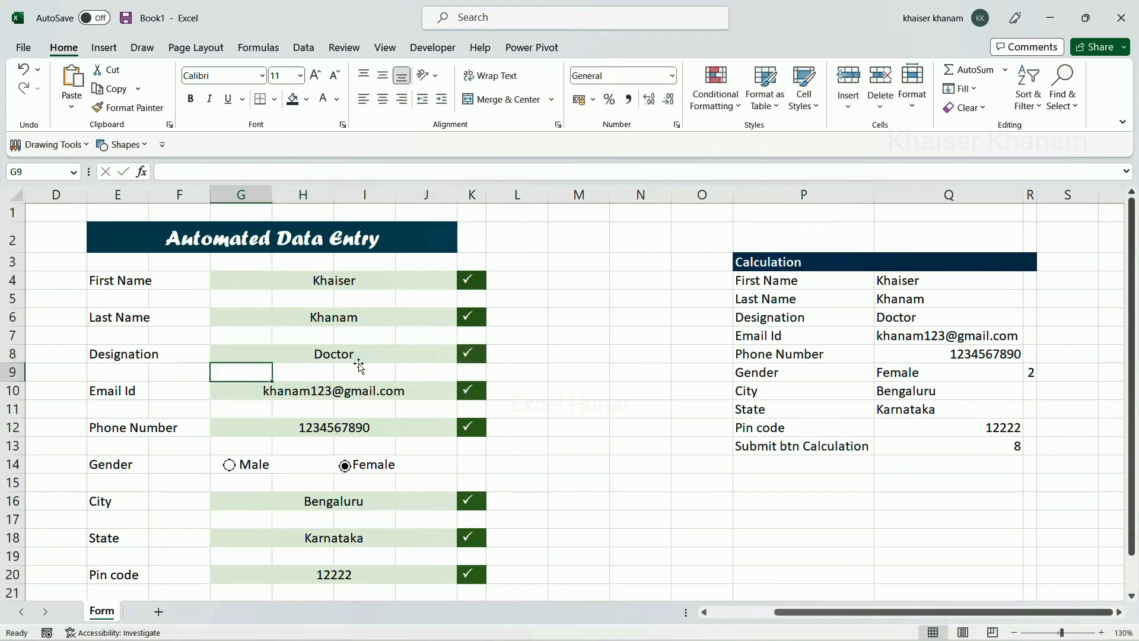
pyautogui.scroll(-2, 365, 392)
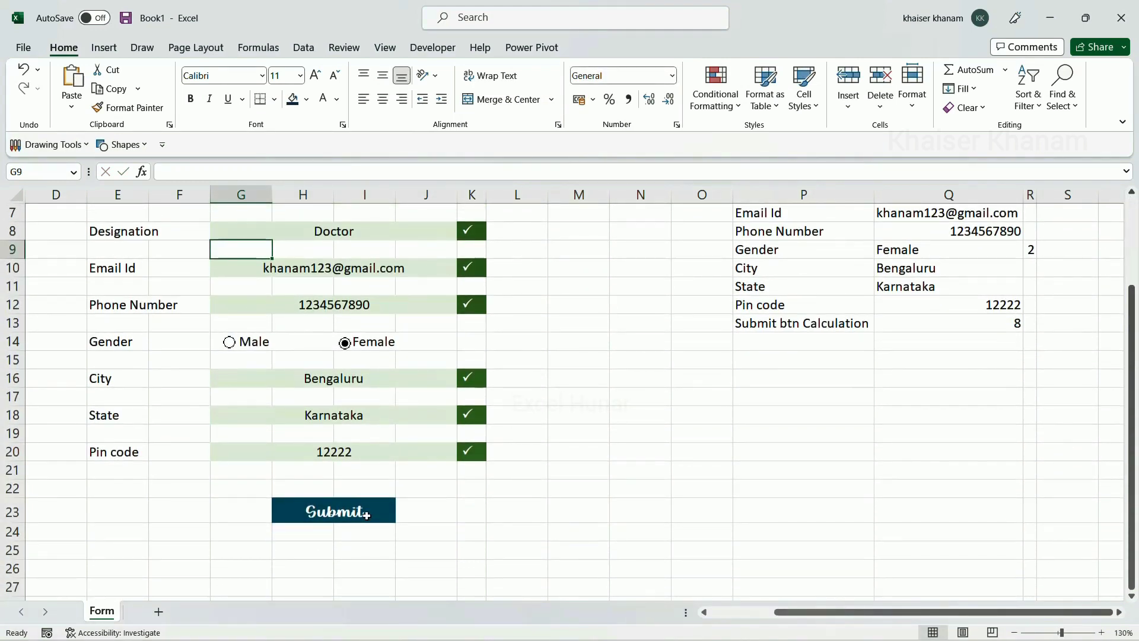
pyautogui.scroll(2, 406, 428)
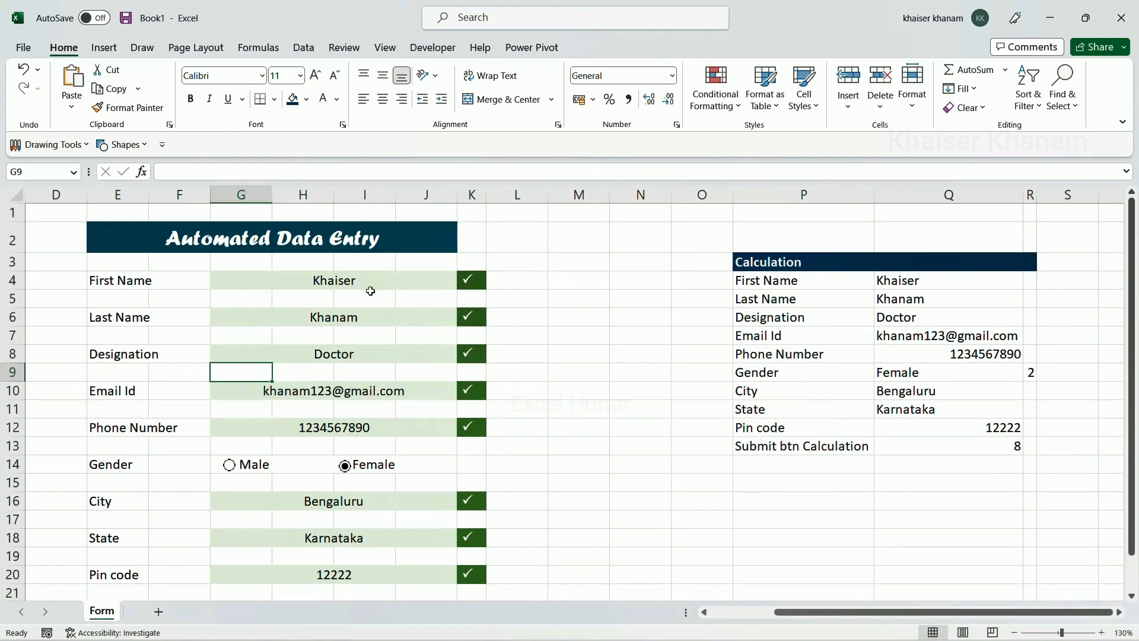
pyautogui.scroll(-3, 455, 311)
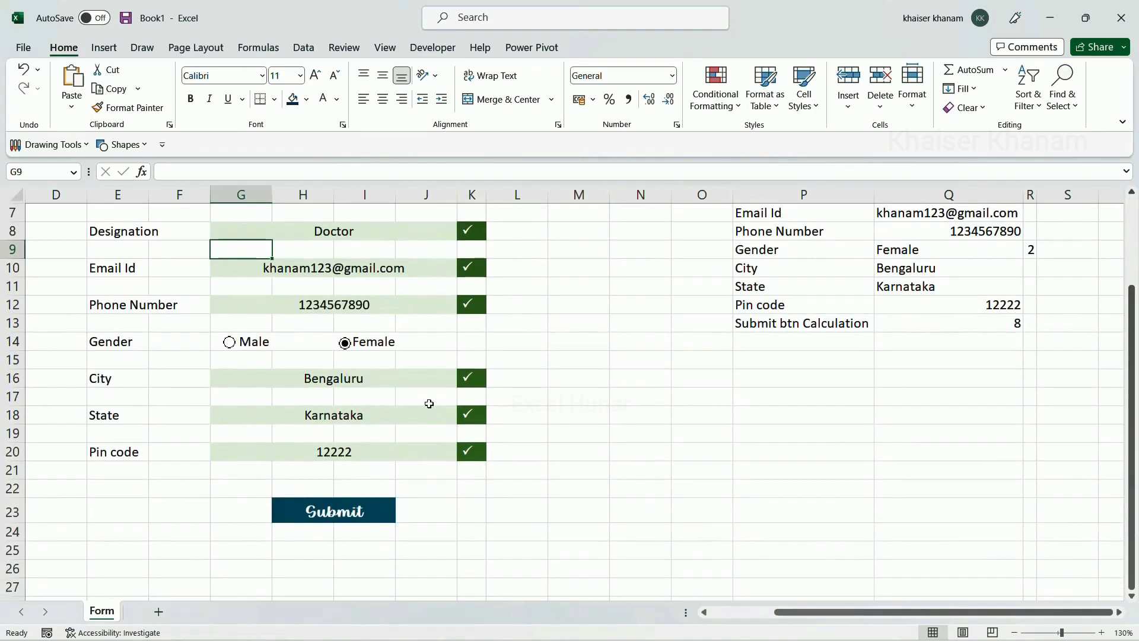
pyautogui.scroll(-2, 428, 466)
pyautogui.scroll(-2, 428, 466)
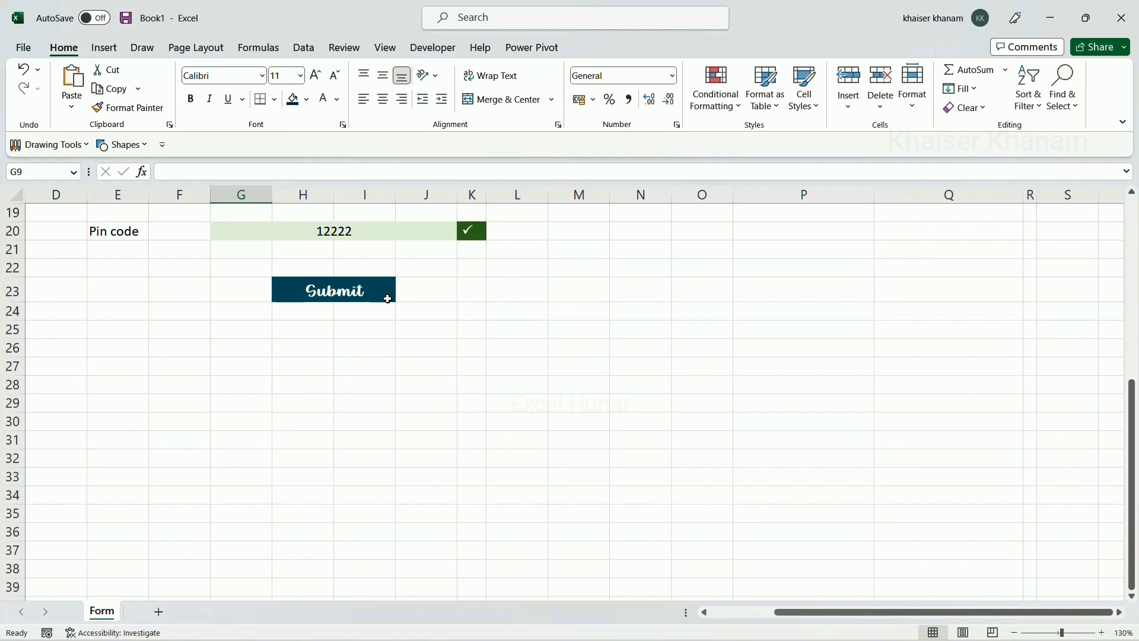
# Move the Submit cell from H23 to P15 under the Calculation table
pyautogui.scroll(4, 388, 299)
pyautogui.click(392, 509)
pyautogui.hotkey('ctrl', 'c')
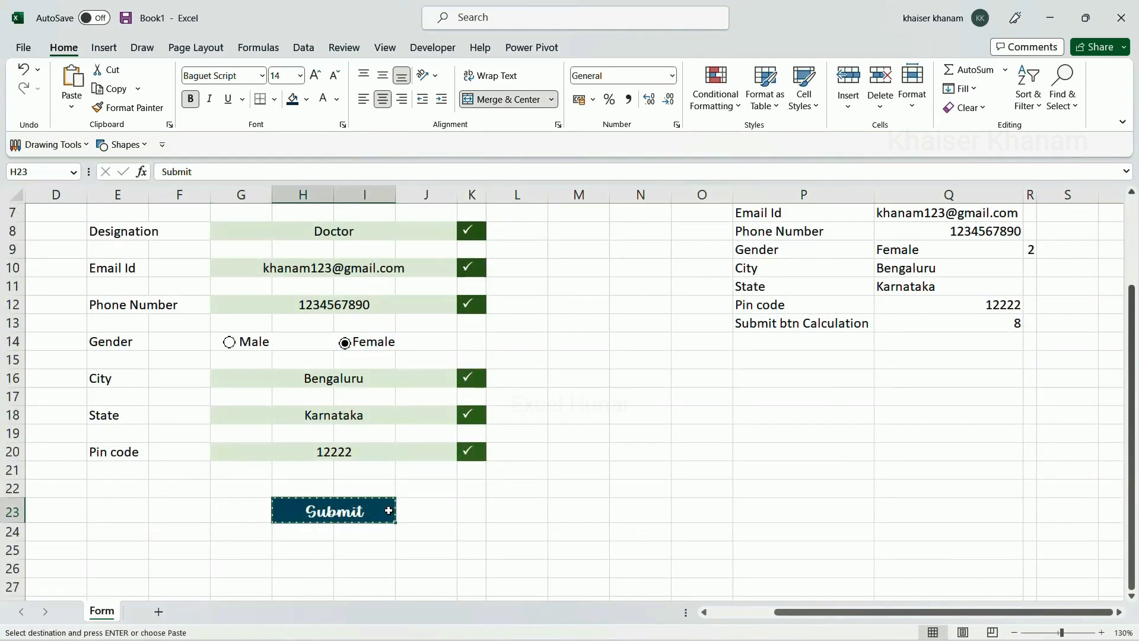
pyautogui.click(782, 369)
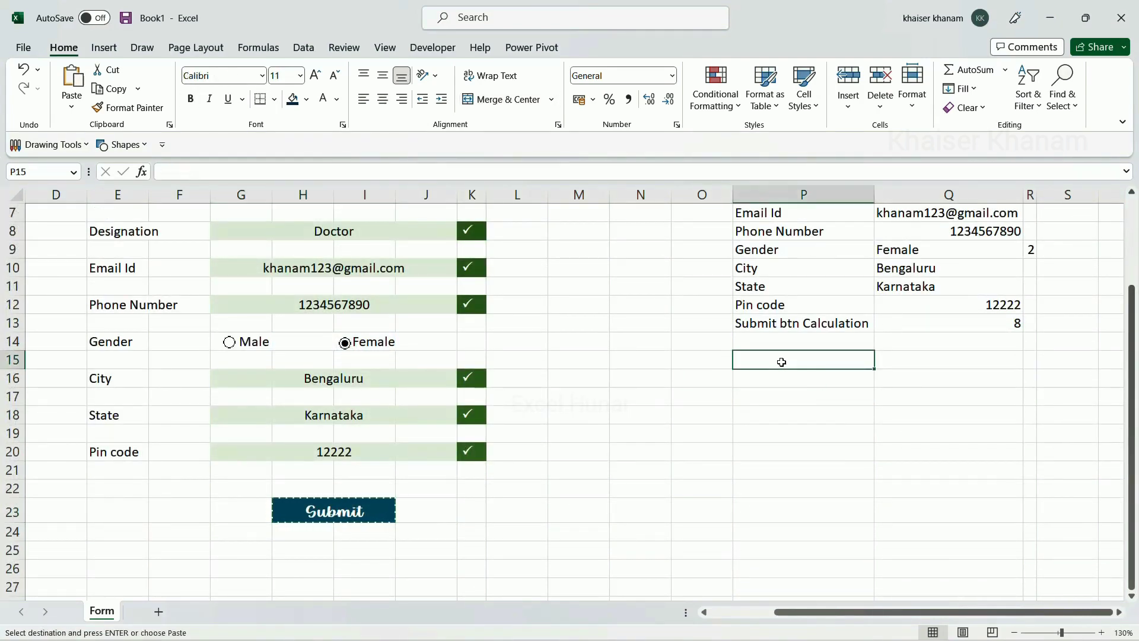
pyautogui.hotkey('ctrl', 'v')
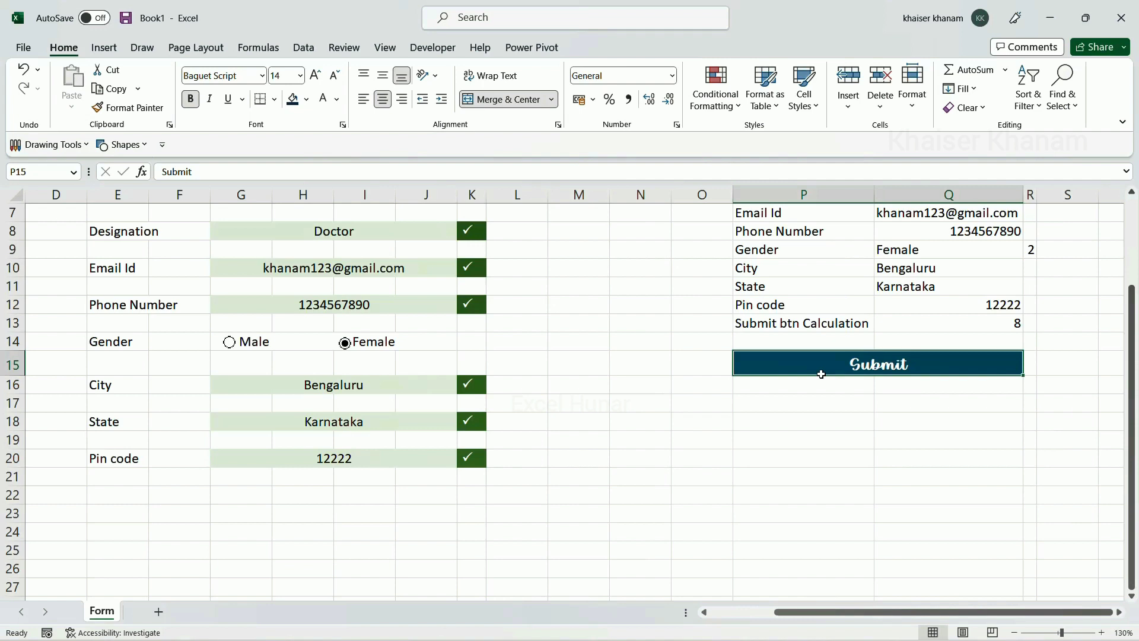
# Paste P15 as a linked picture and place it below the form at row 23
pyautogui.hotkey('ctrl', 'c')
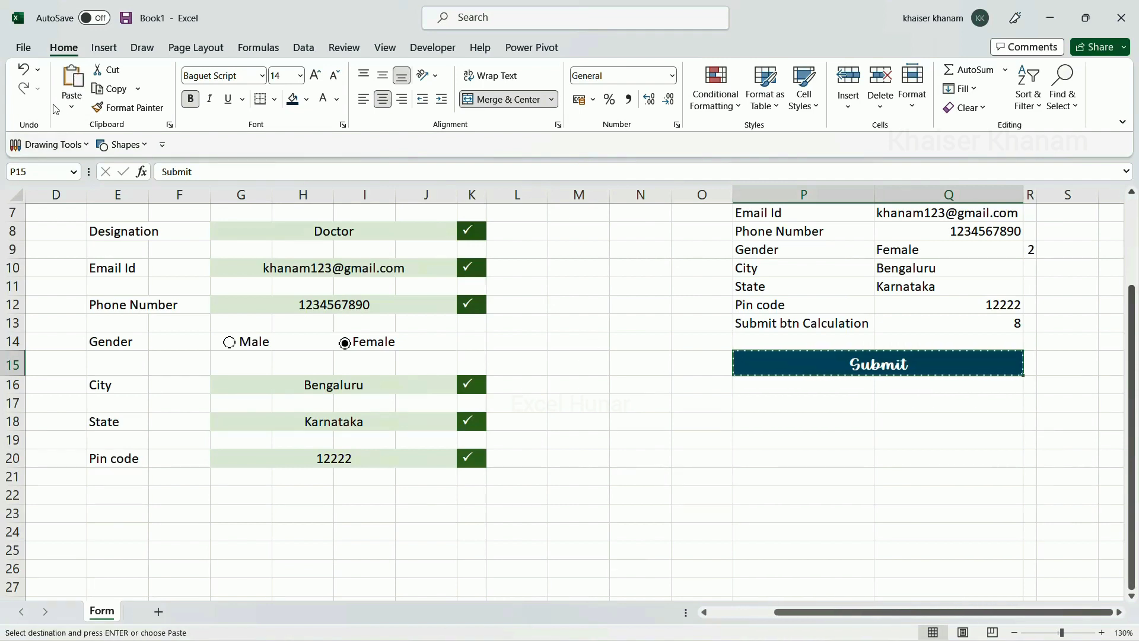
pyautogui.click(71, 106)
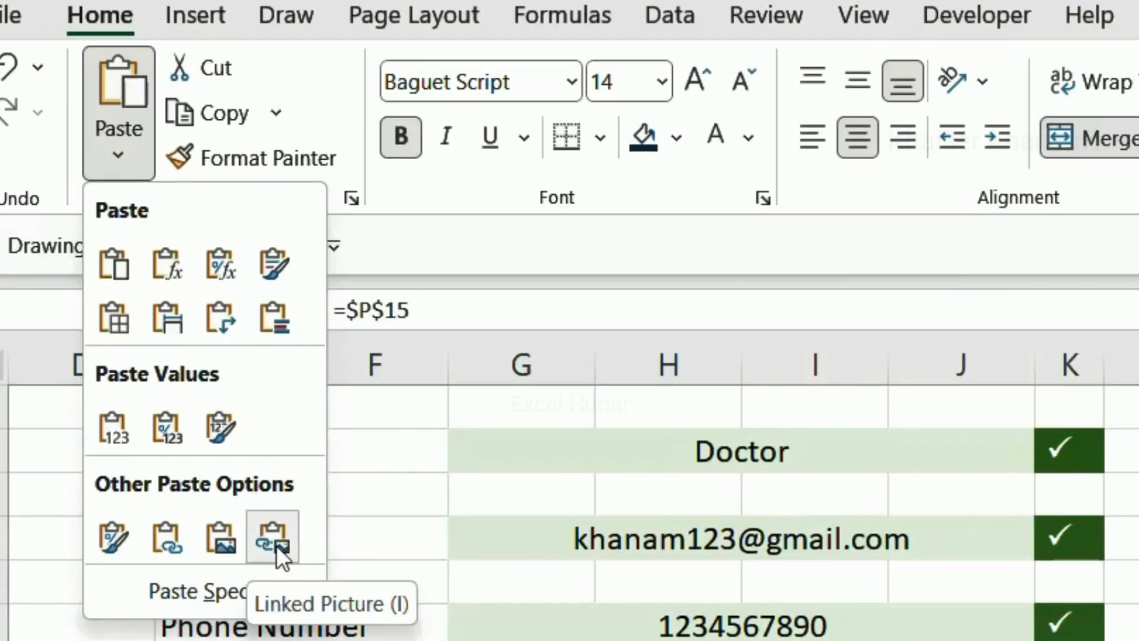
pyautogui.click(273, 537)
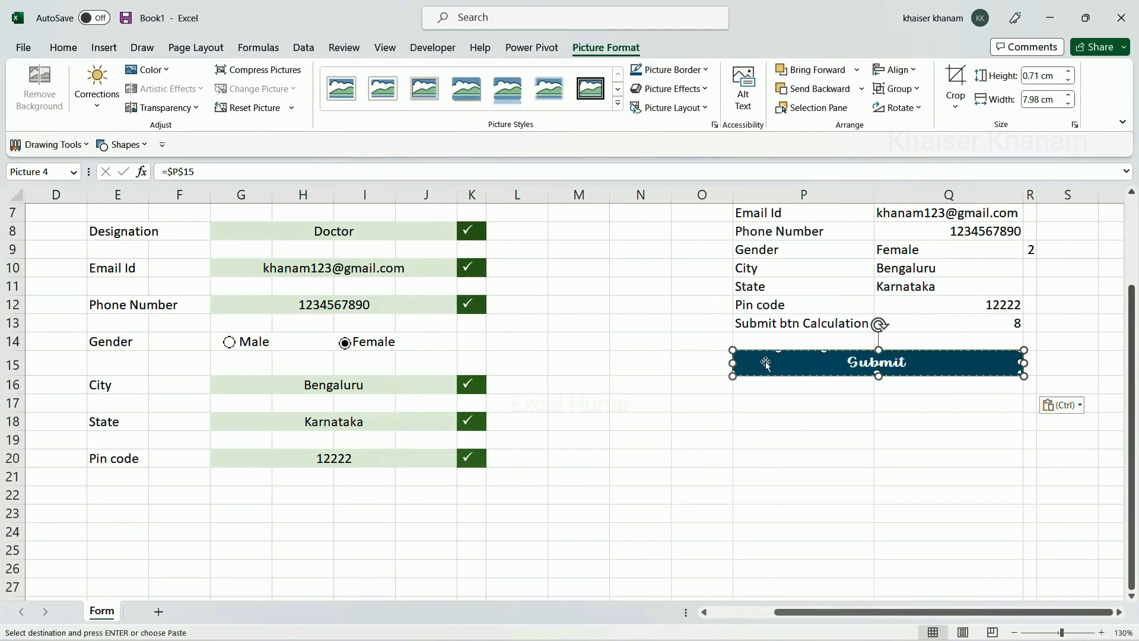
pyautogui.moveTo(746, 375); pyautogui.dragTo(240, 511)
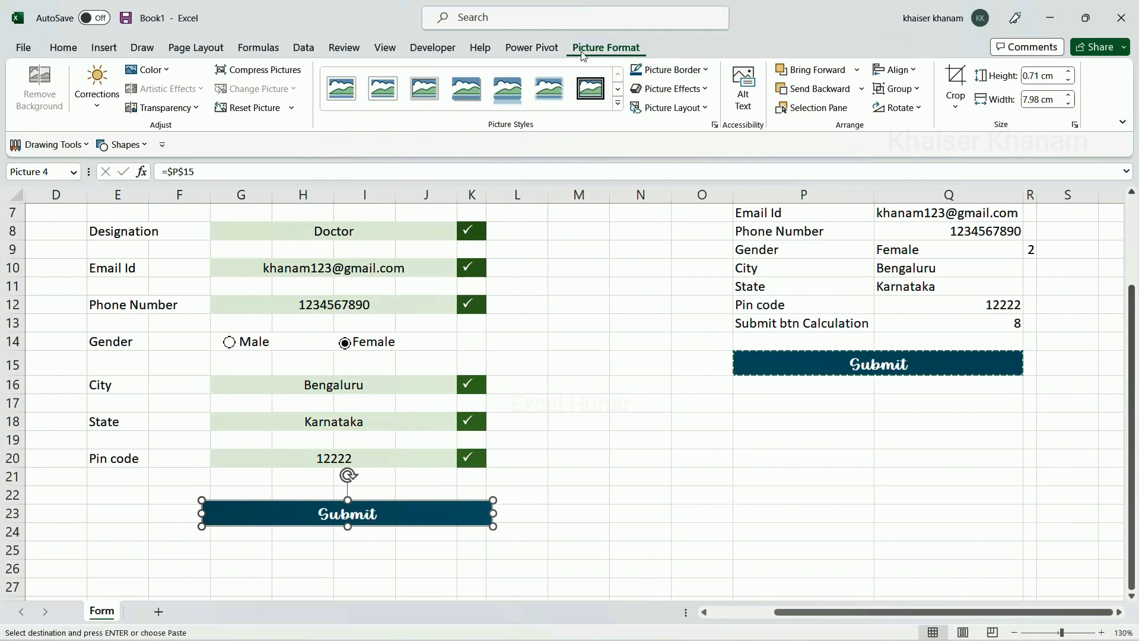
# Style the Submit picture with Perspective Shadow, White, a ¾ pt border weight and a Bevel effect
pyautogui.click(617, 104)
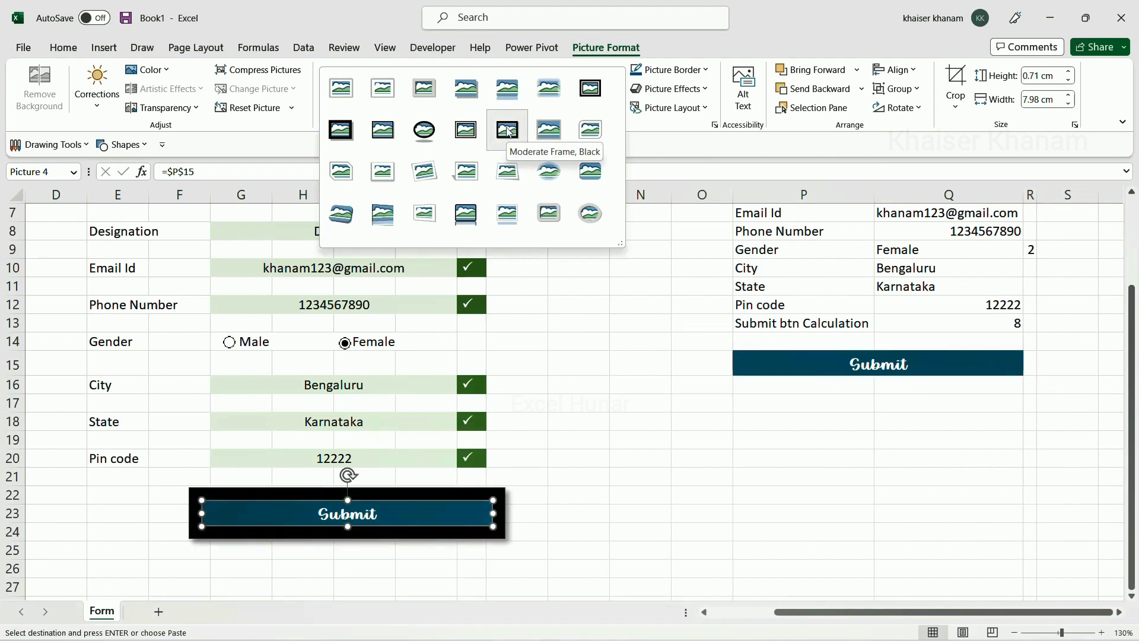
pyautogui.click(466, 173)
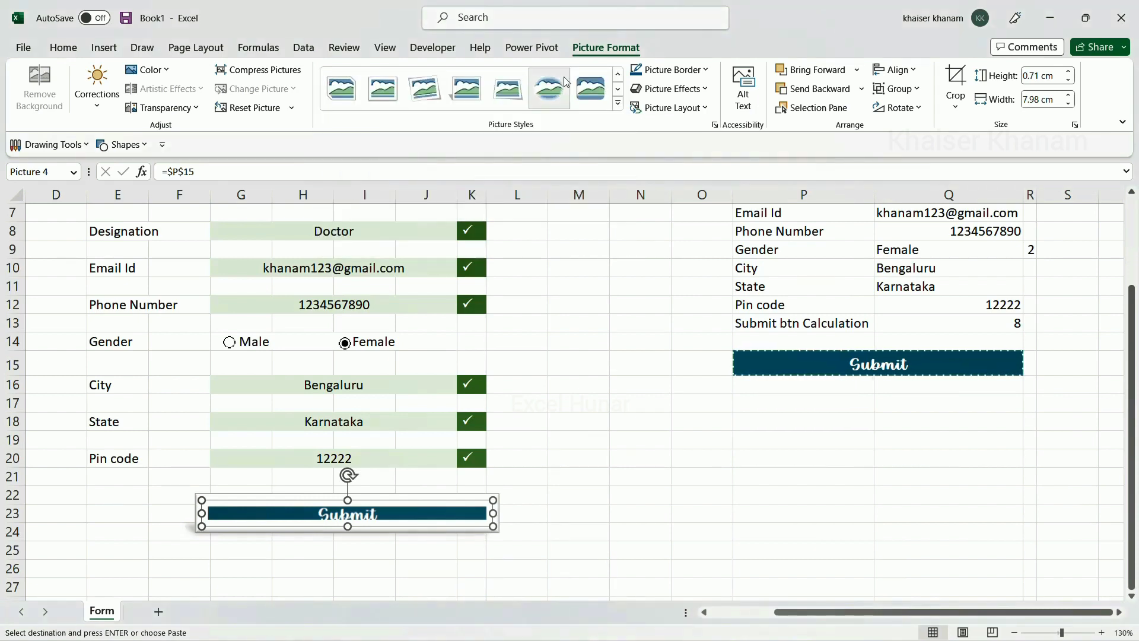
pyautogui.click(671, 70)
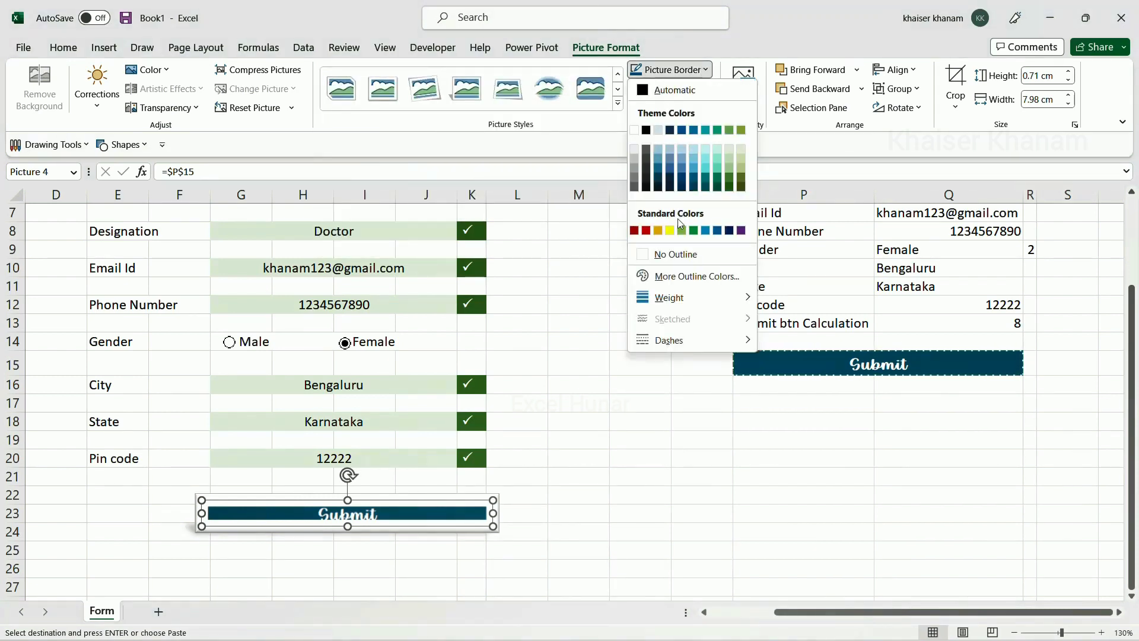
pyautogui.moveTo(668, 297)
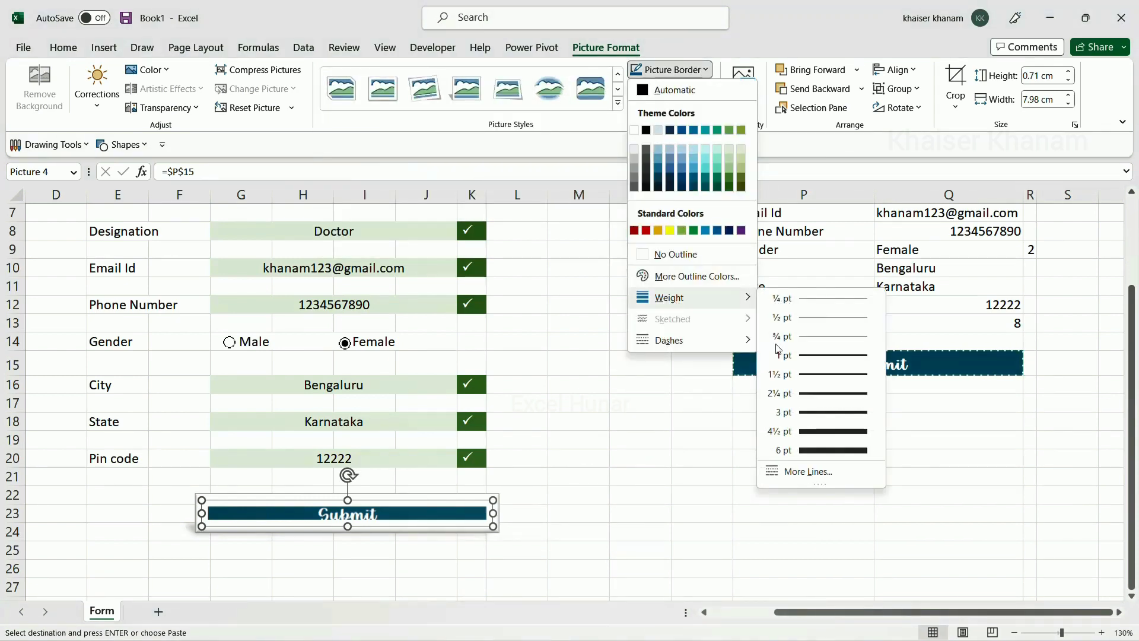
pyautogui.click(819, 337)
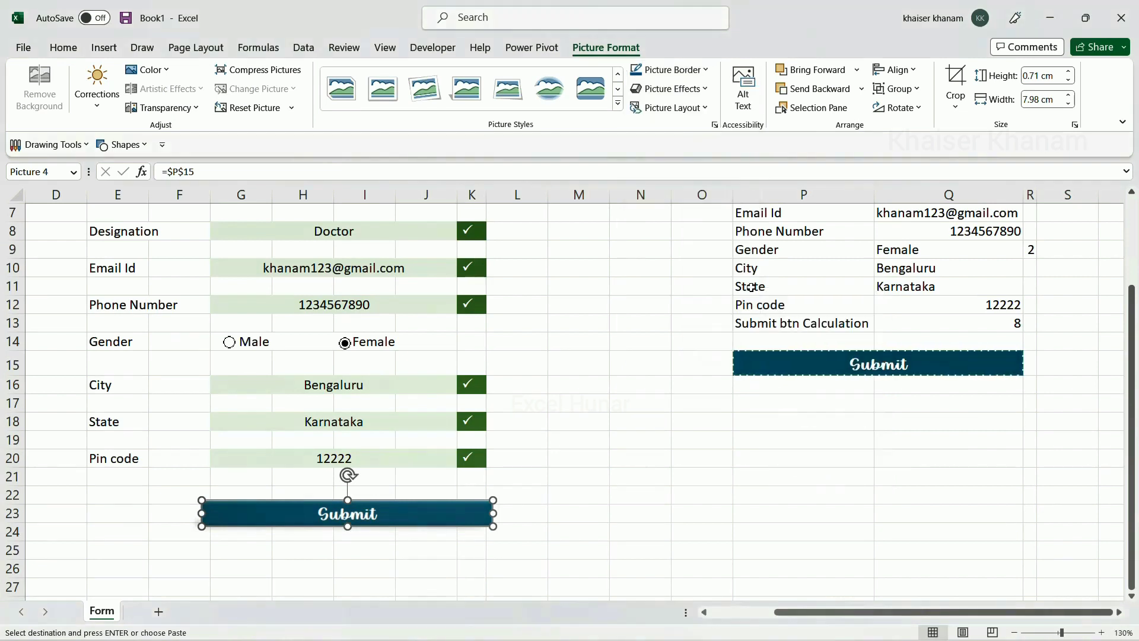
pyautogui.click(692, 94)
pyautogui.moveTo(685, 291)
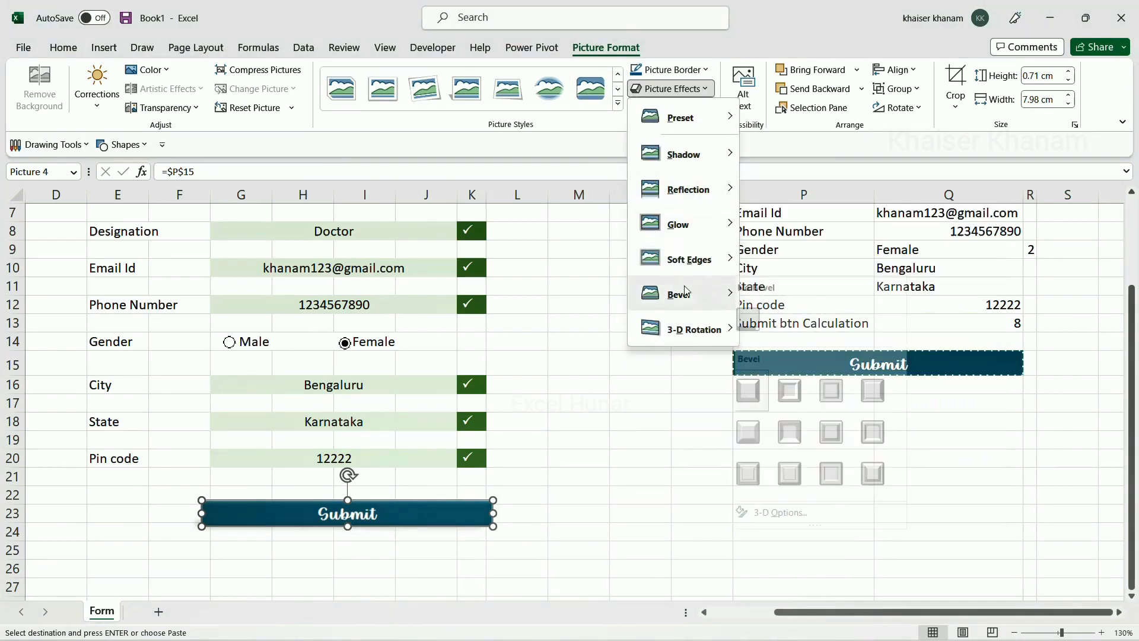
pyautogui.click(766, 395)
pyautogui.click(657, 475)
pyautogui.scroll(-1, 404, 449)
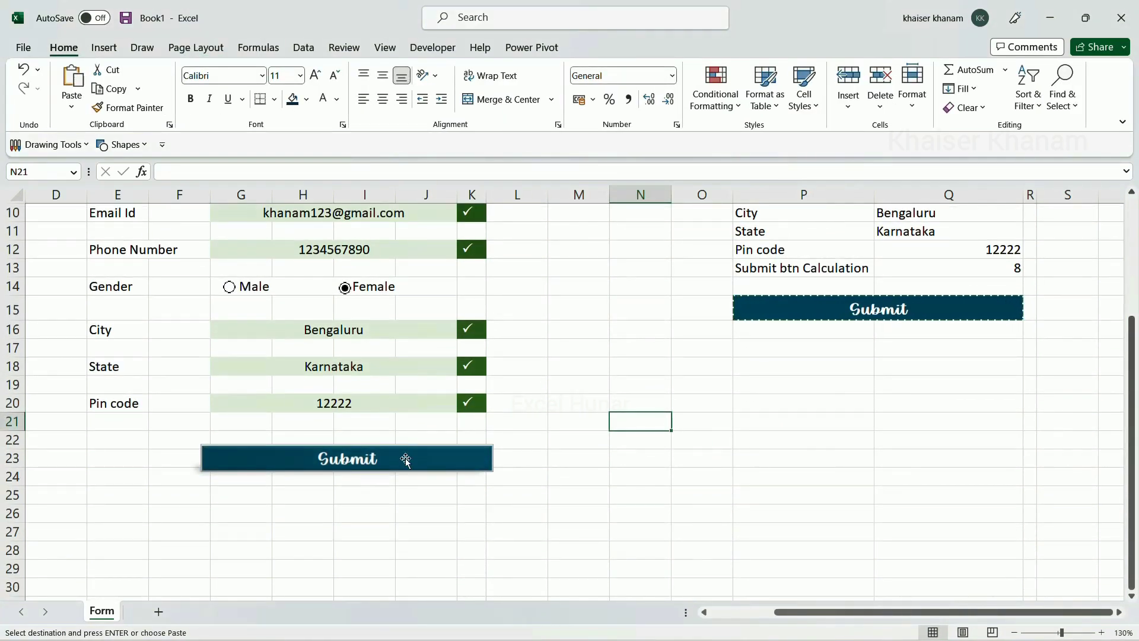
pyautogui.scroll(3, 406, 461)
pyautogui.scroll(-3, 797, 313)
pyautogui.click(797, 312)
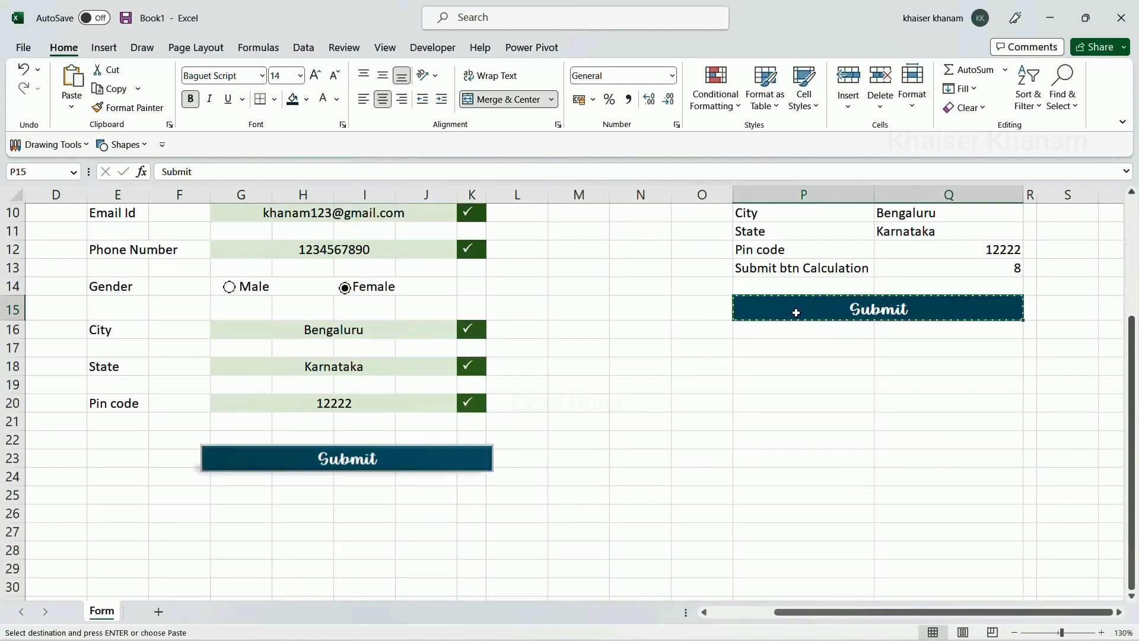
pyautogui.scroll(3, 797, 310)
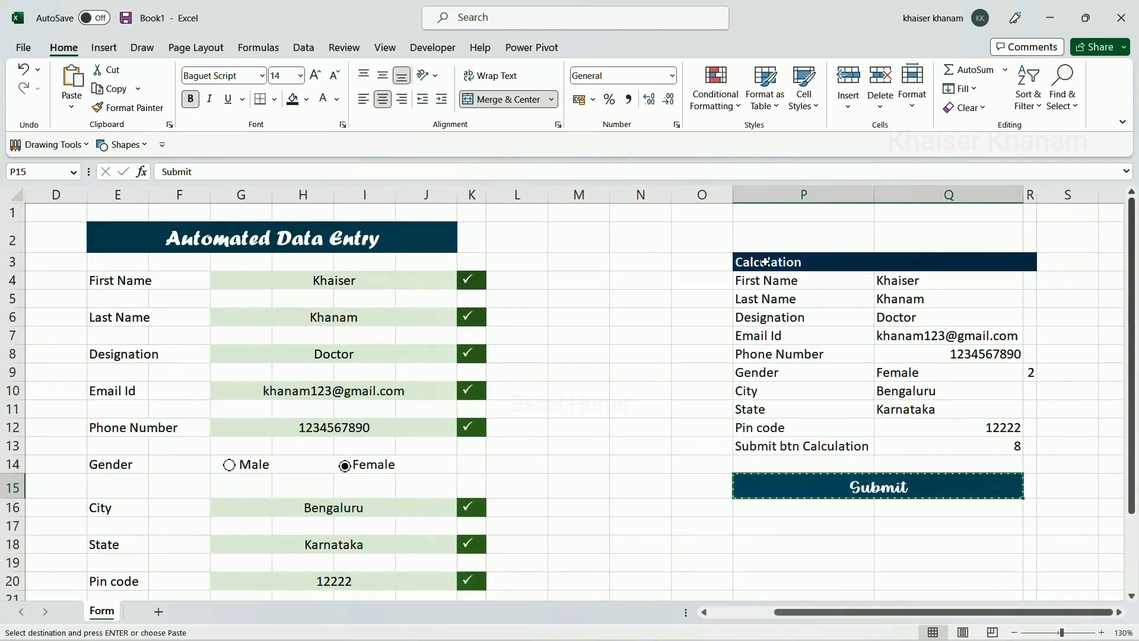
pyautogui.moveTo(766, 262); pyautogui.dragTo(953, 492)
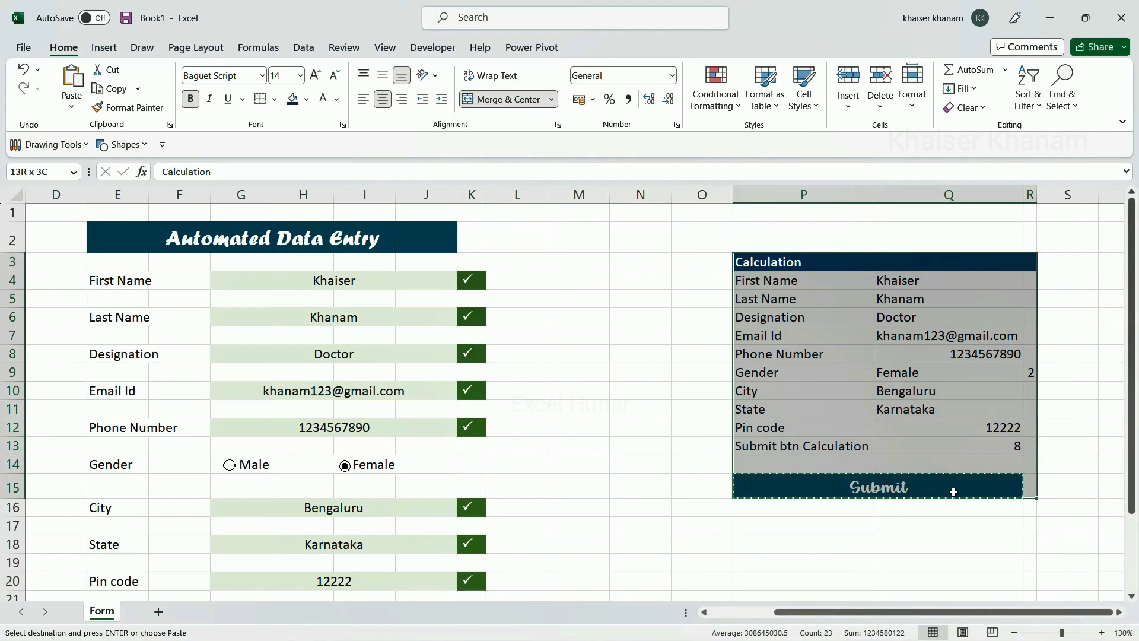
pyautogui.scroll(-3, 949, 491)
pyautogui.click(950, 491)
pyautogui.click(895, 416)
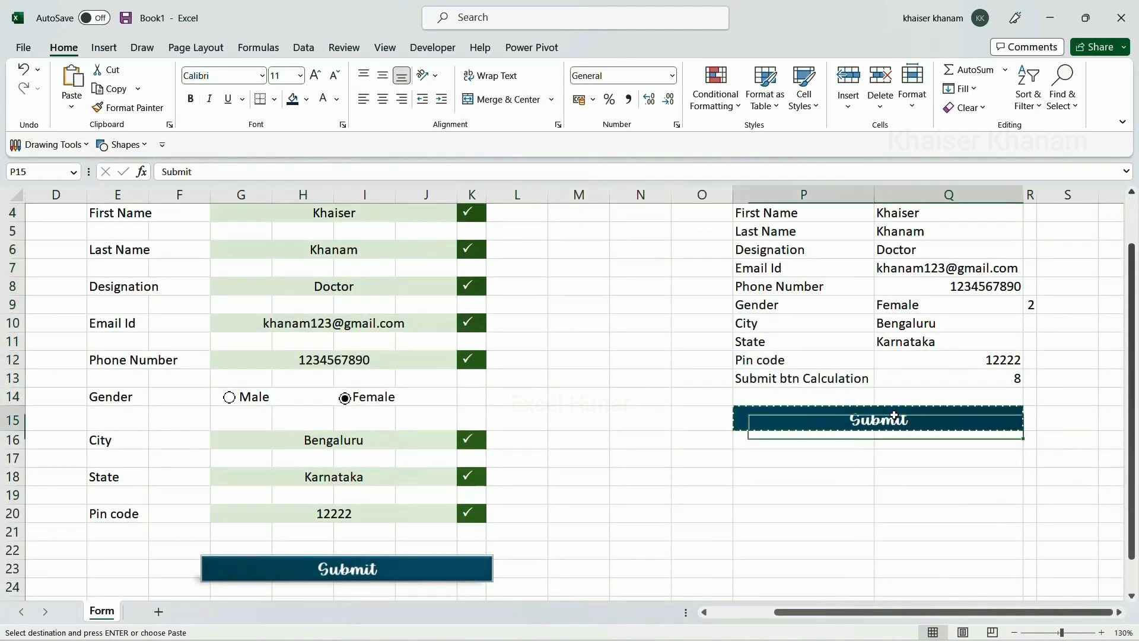
pyautogui.press('BackSpace')
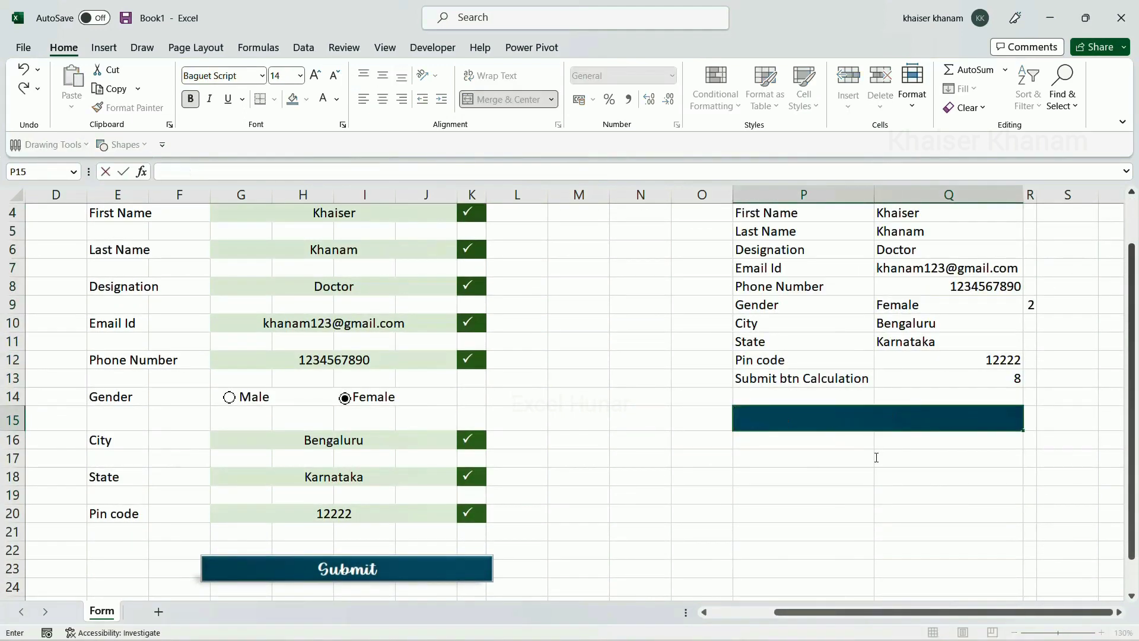
pyautogui.click(877, 457)
pyautogui.click(368, 573)
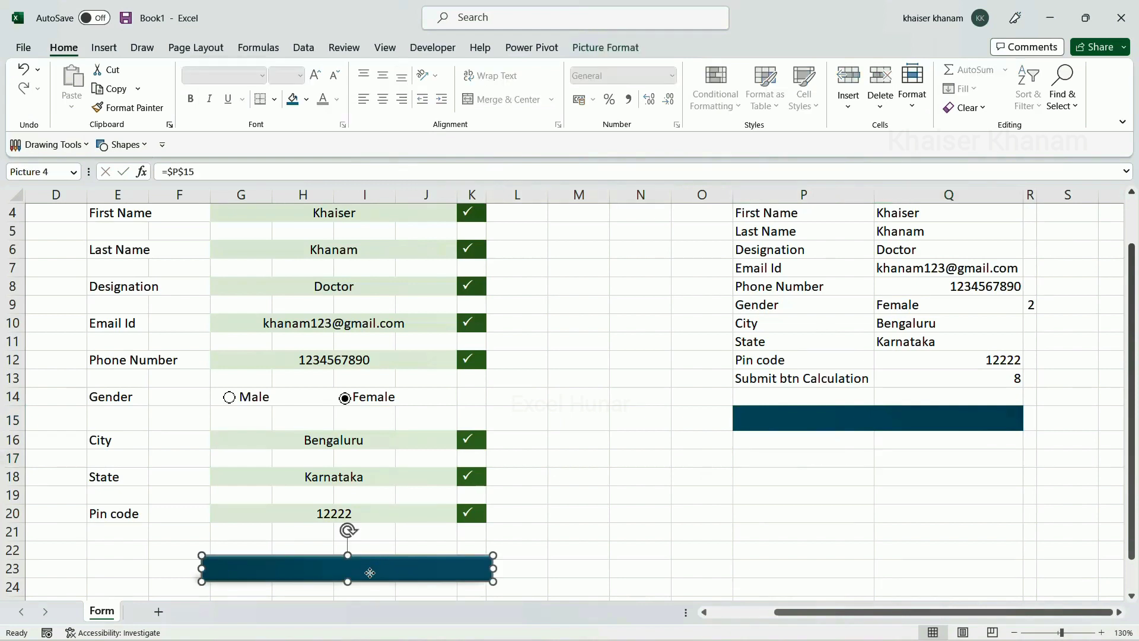
pyautogui.click(819, 418)
pyautogui.click(814, 471)
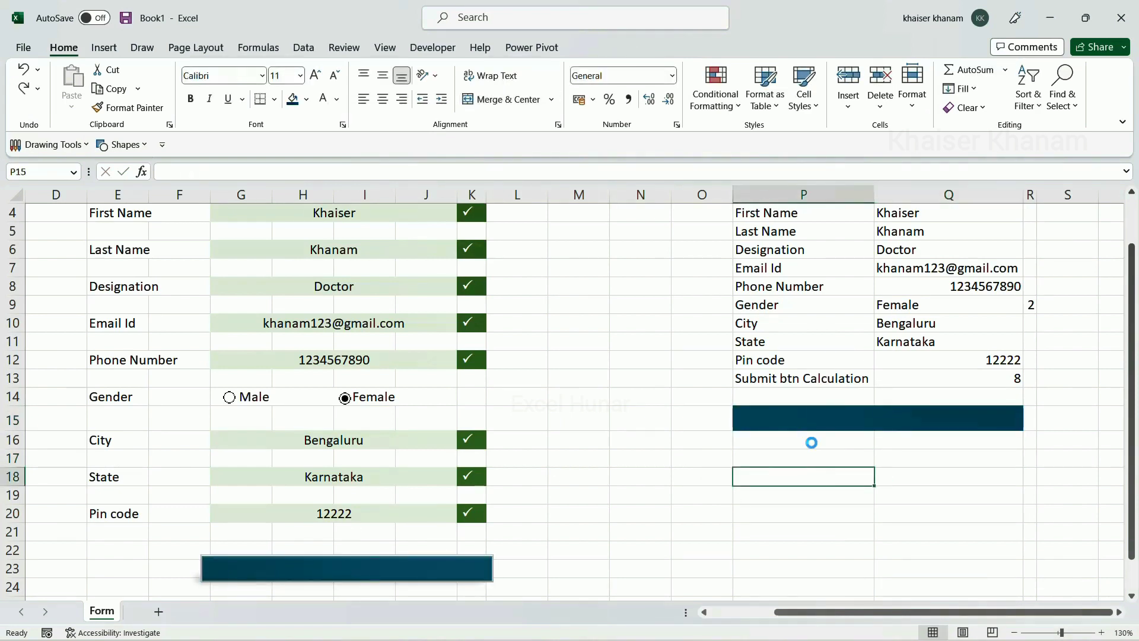
pyautogui.hotkey('ctrl', 'z')
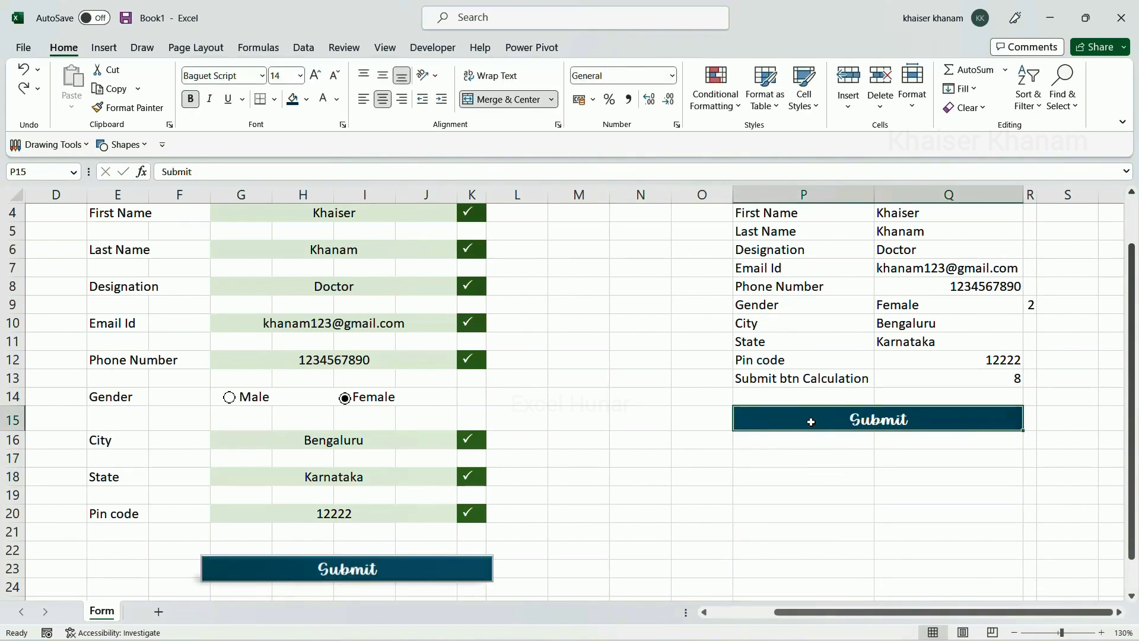
pyautogui.scroll(-1, 810, 422)
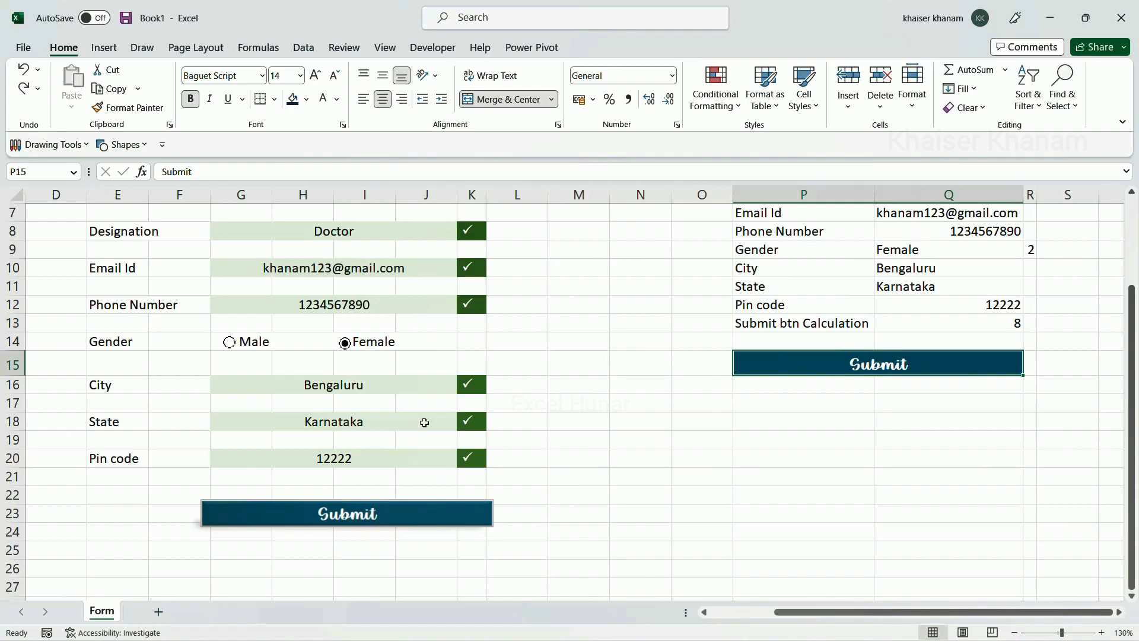
# Re-enter the phone number in the Phone Number cell G12
pyautogui.click(361, 305)
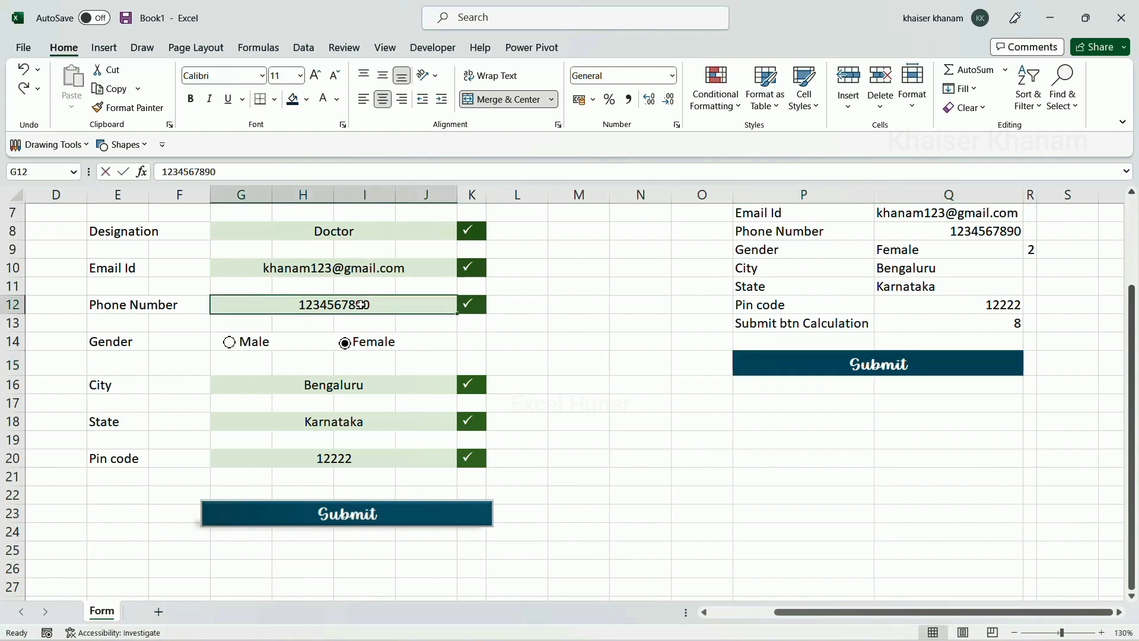
pyautogui.press('Delete')
pyautogui.click(641, 458)
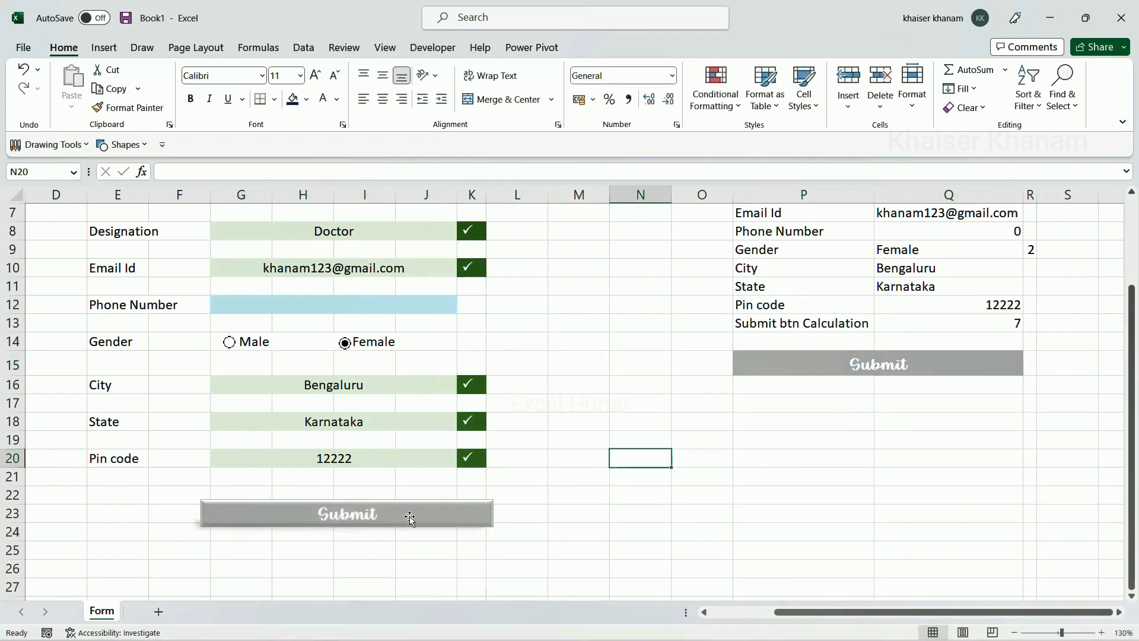
pyautogui.click(353, 305)
pyautogui.write('1234567890')
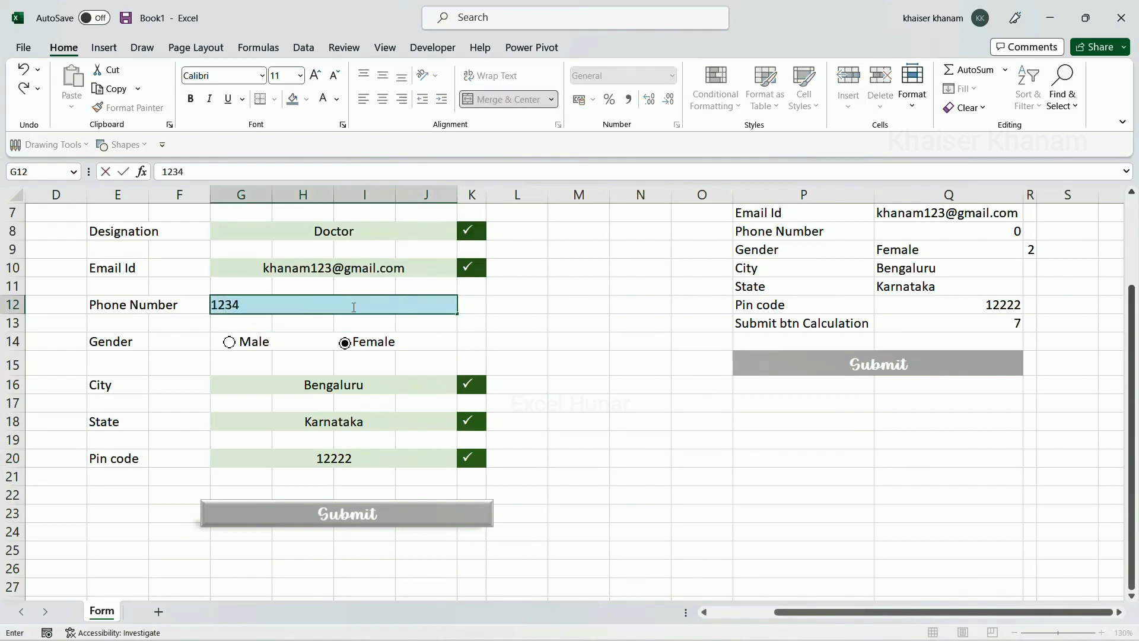
pyautogui.press('Return')
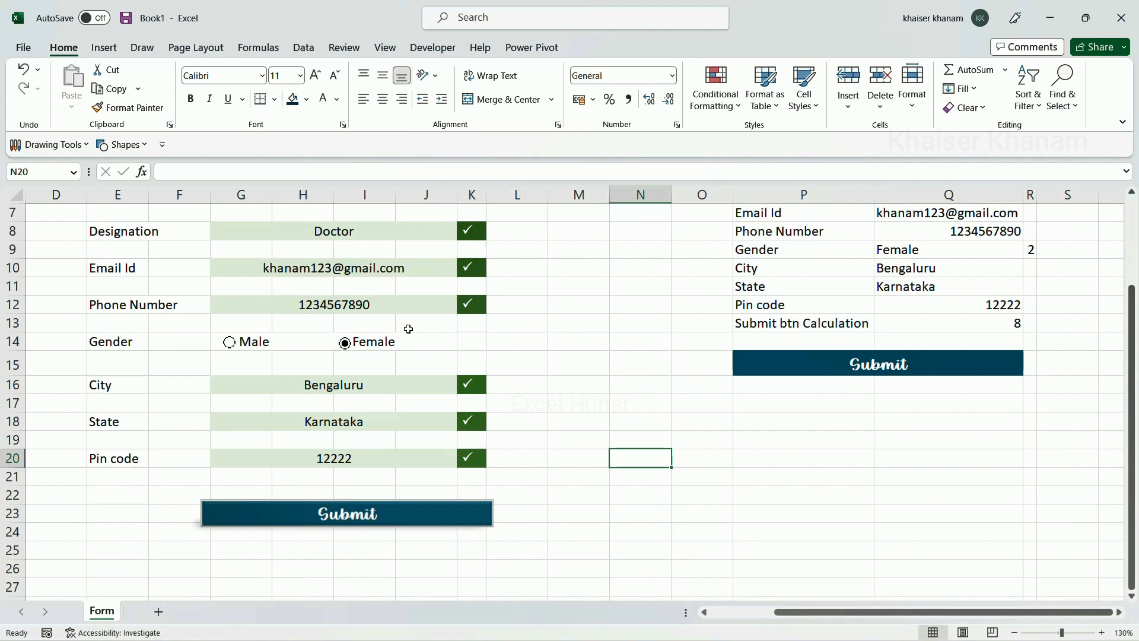
pyautogui.scroll(2, 409, 328)
pyautogui.scroll(-1, 409, 327)
pyautogui.scroll(1, 409, 327)
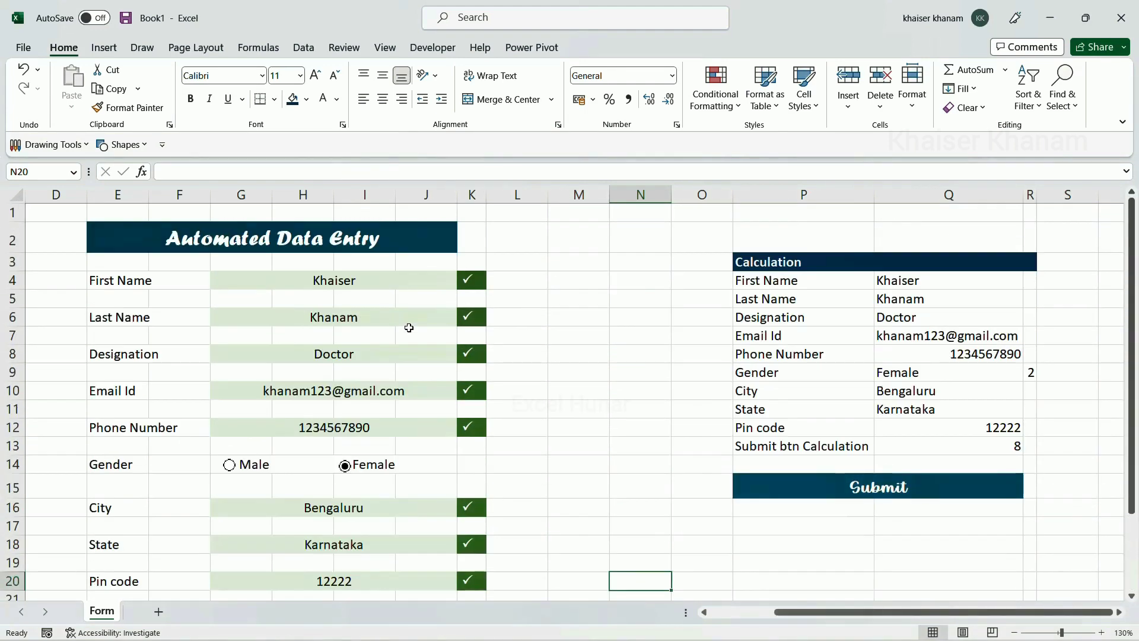
pyautogui.scroll(-2, 409, 327)
pyautogui.scroll(2, 399, 322)
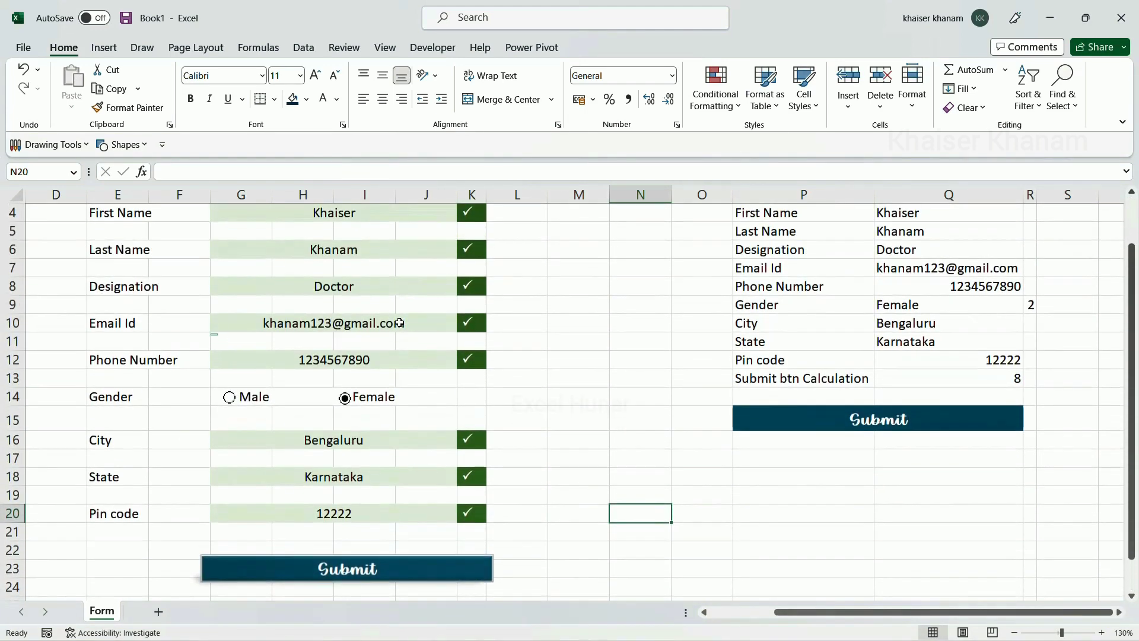
pyautogui.scroll(-3, 399, 322)
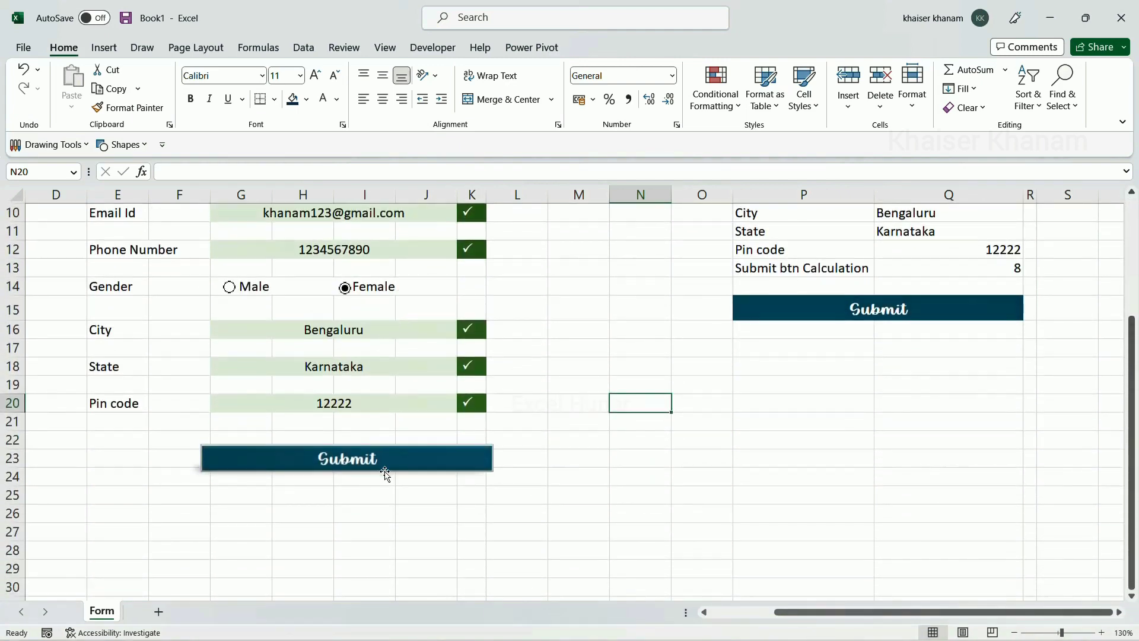
# Select the lower Submit picture, then add a new blank worksheet, Sheet2
pyautogui.click(379, 463)
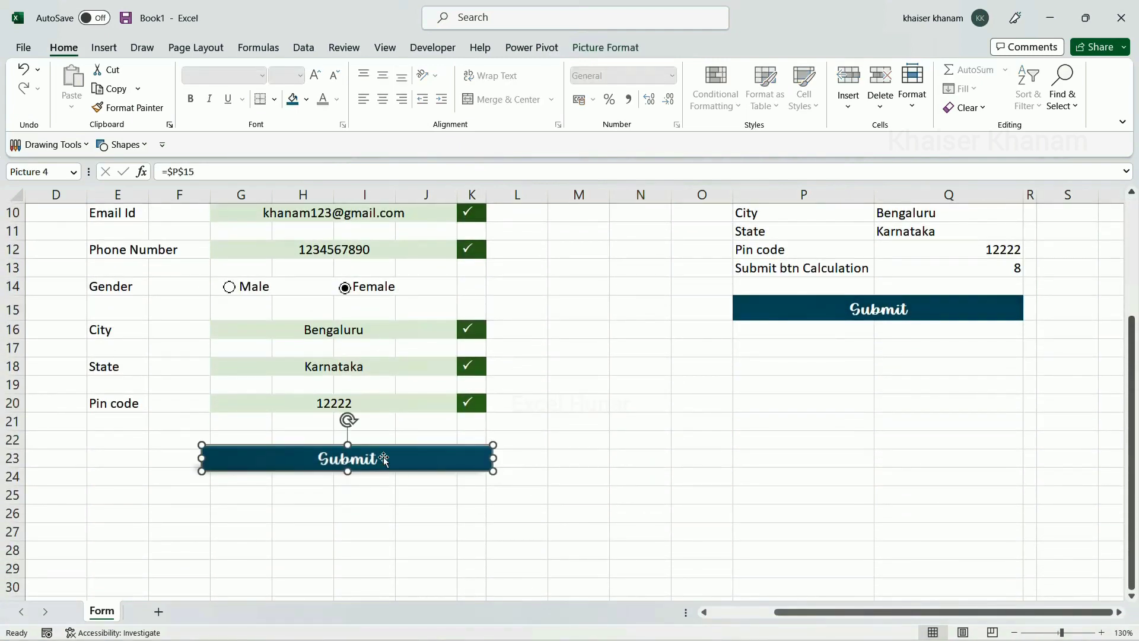
pyautogui.scroll(2, 382, 446)
pyautogui.scroll(1, 342, 231)
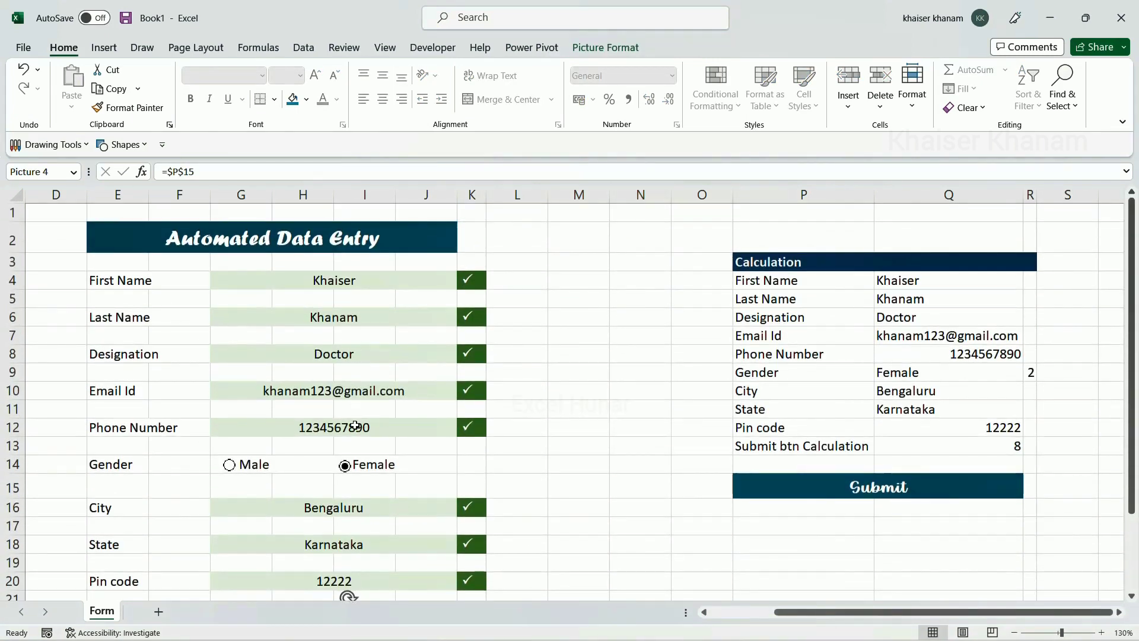
pyautogui.scroll(-2, 355, 424)
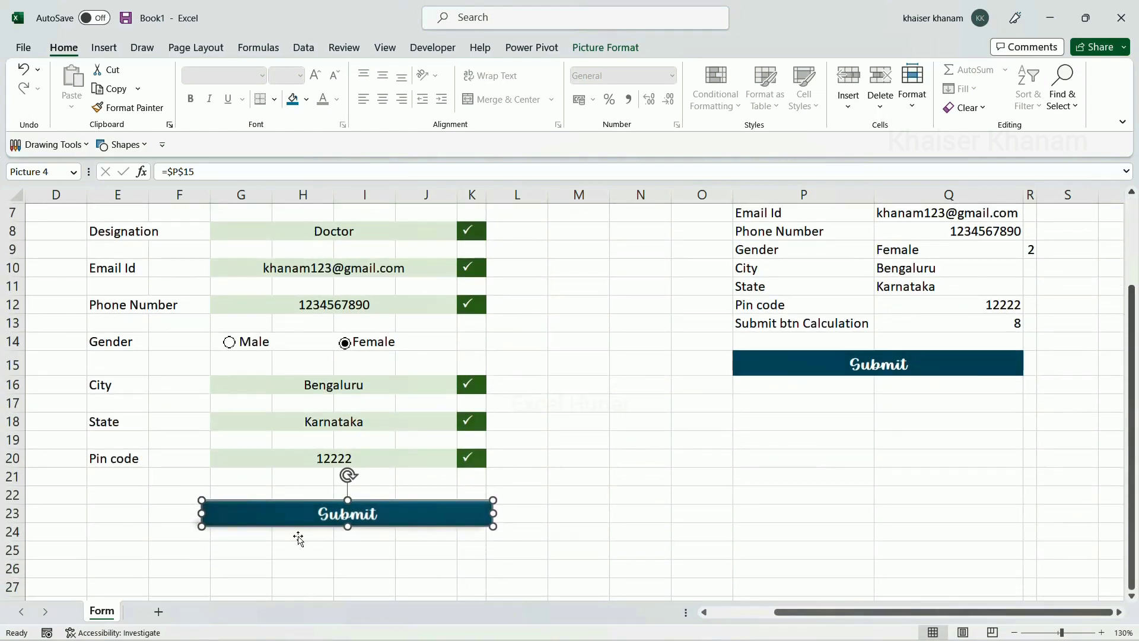
pyautogui.click(159, 613)
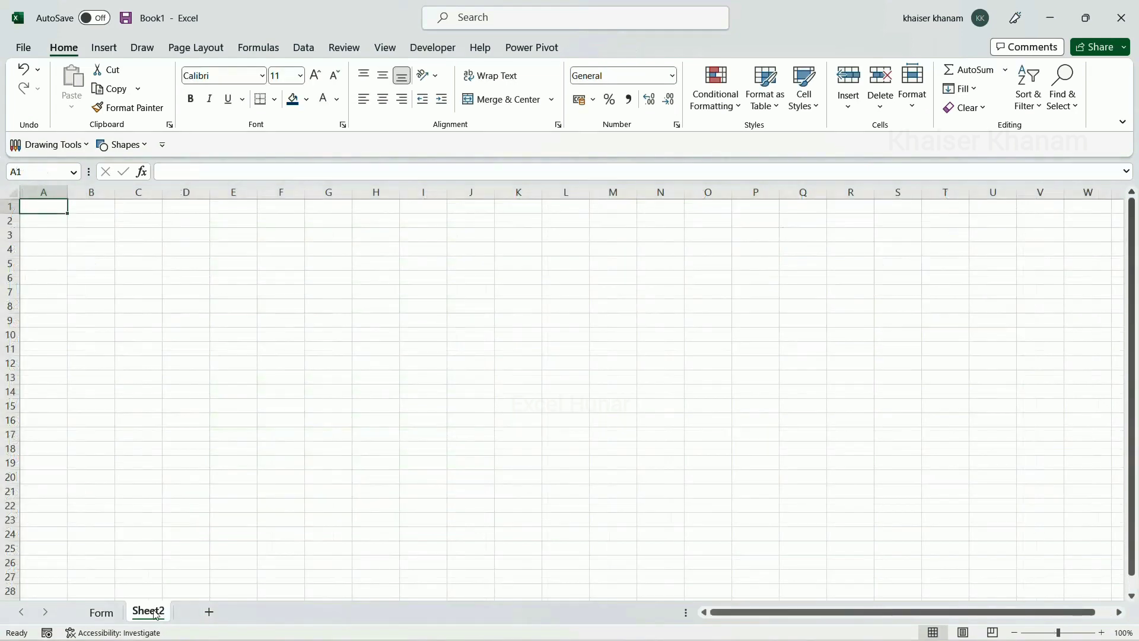
# Rename the new sheet to 'Data'
pyautogui.doubleClick(148, 612)
pyautogui.write('E')
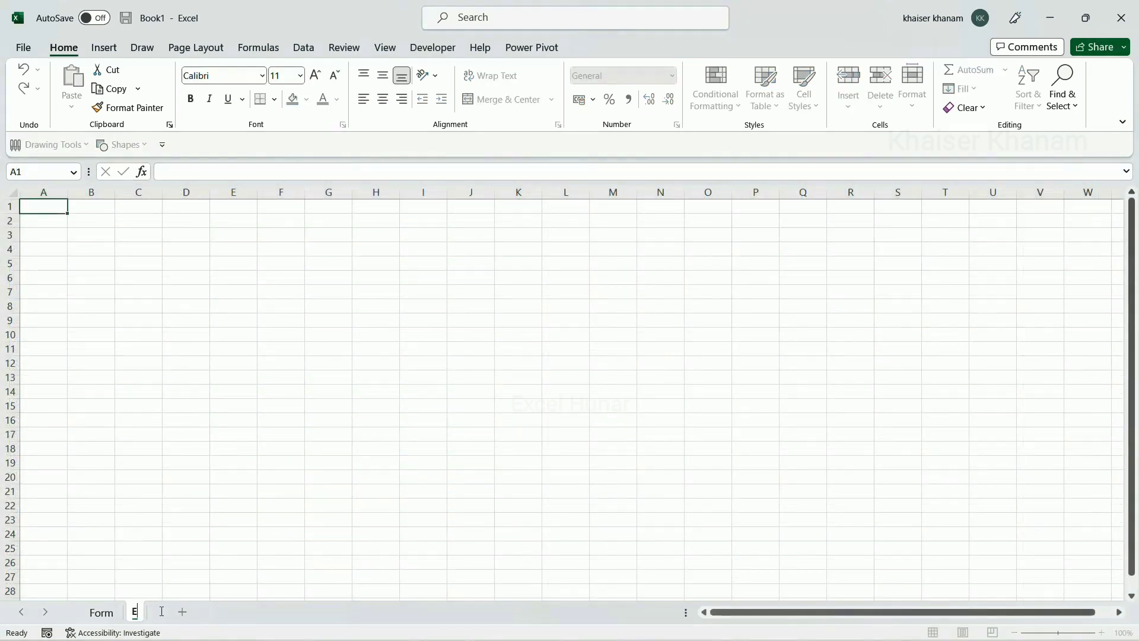
pyautogui.write('nt')
pyautogui.press('BackSpace')
pyautogui.press('BackSpace')
pyautogui.press('BackSpace')
pyautogui.write('Data')
pyautogui.click(116, 291)
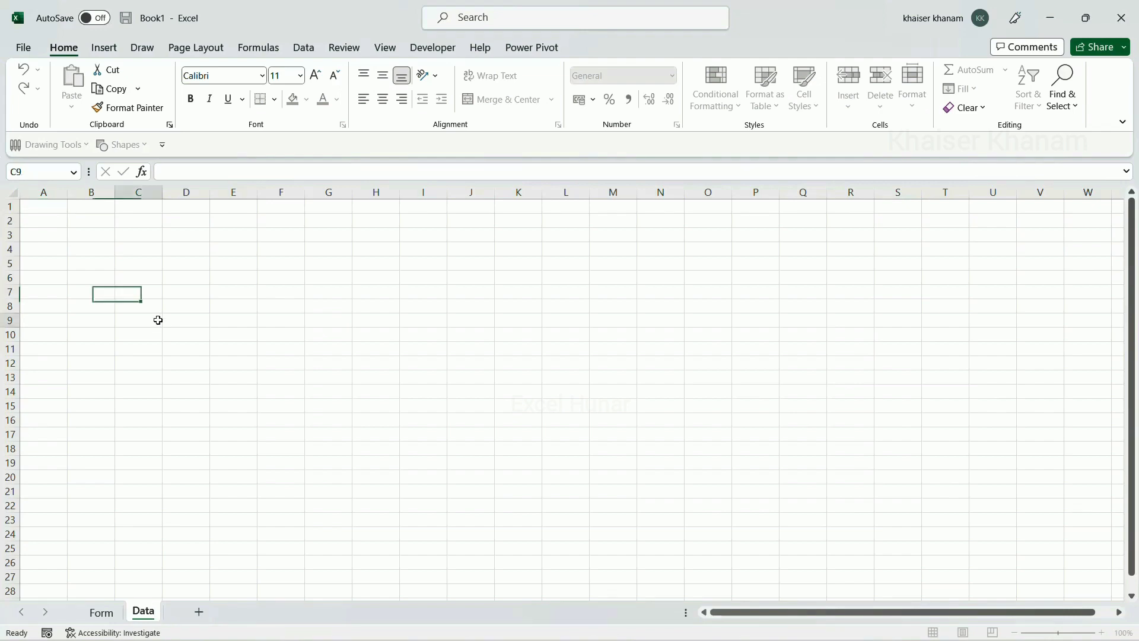
# Copy the Form labels First Name through Pin code and paste them transposed into Data C2:K2
pyautogui.click(102, 612)
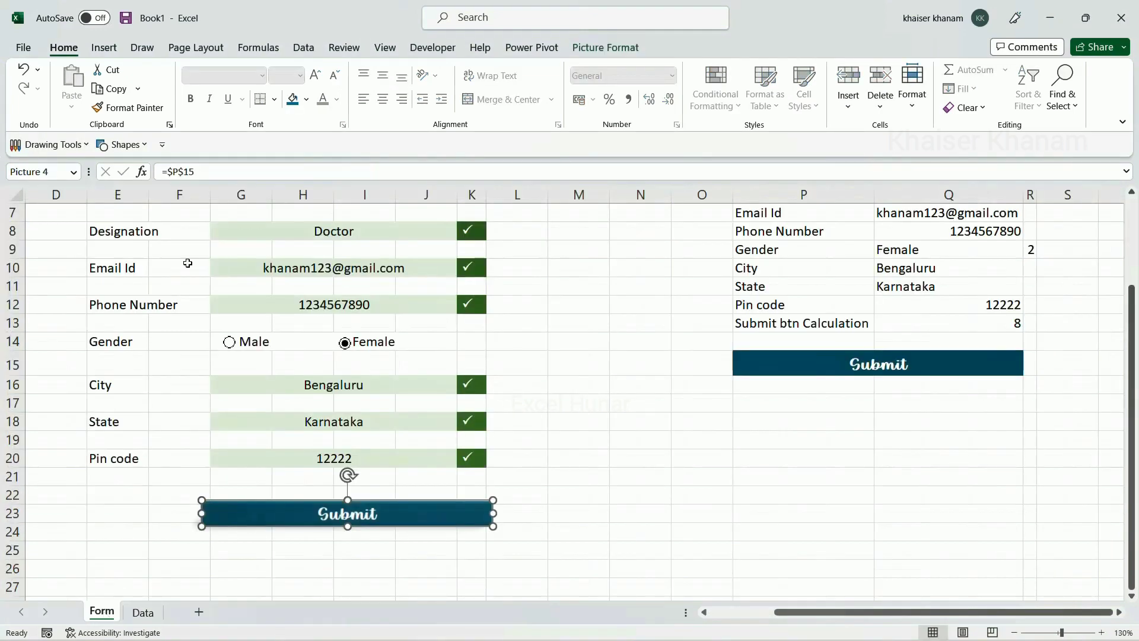
pyautogui.scroll(2, 789, 327)
pyautogui.moveTo(777, 283); pyautogui.dragTo(779, 428)
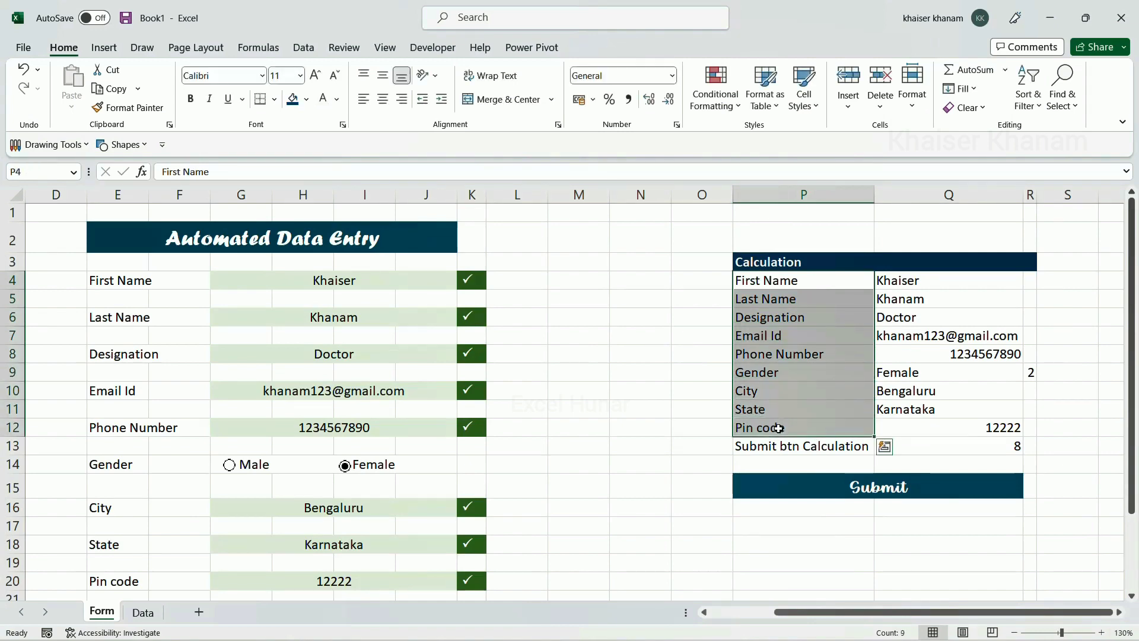
pyautogui.hotkey('ctrl', 'c')
pyautogui.click(142, 612)
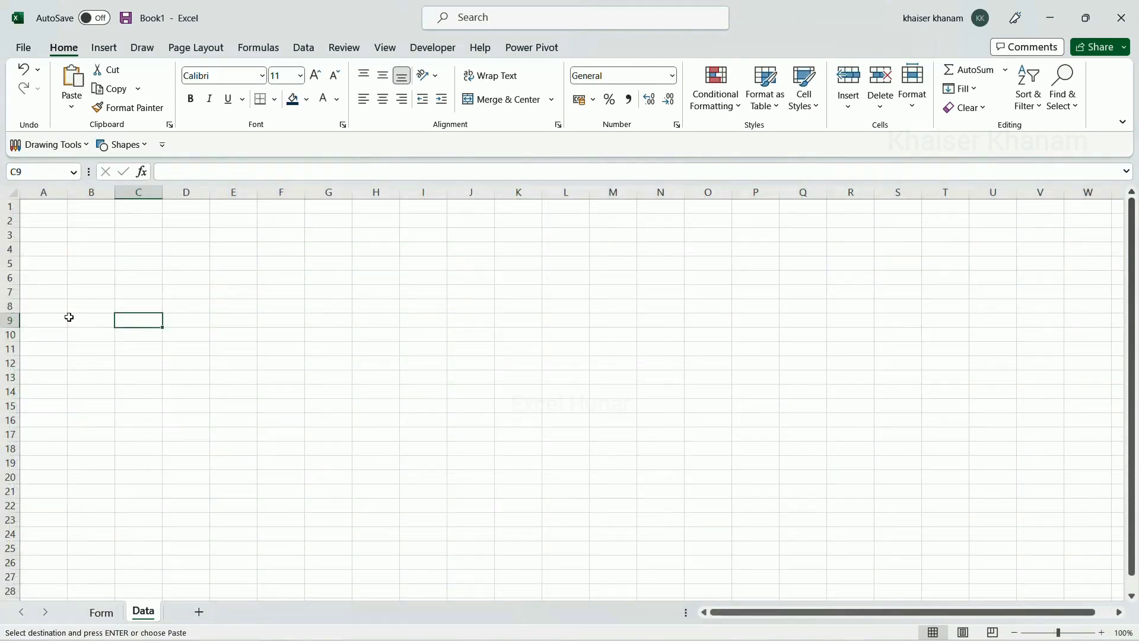
pyautogui.click(120, 222)
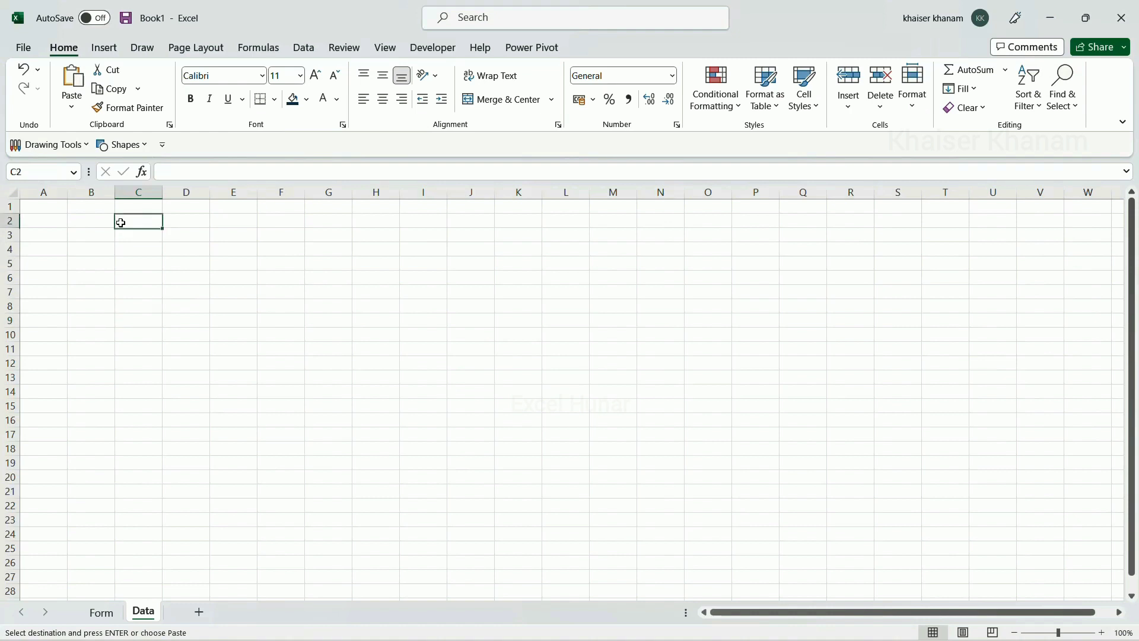
pyautogui.click(72, 108)
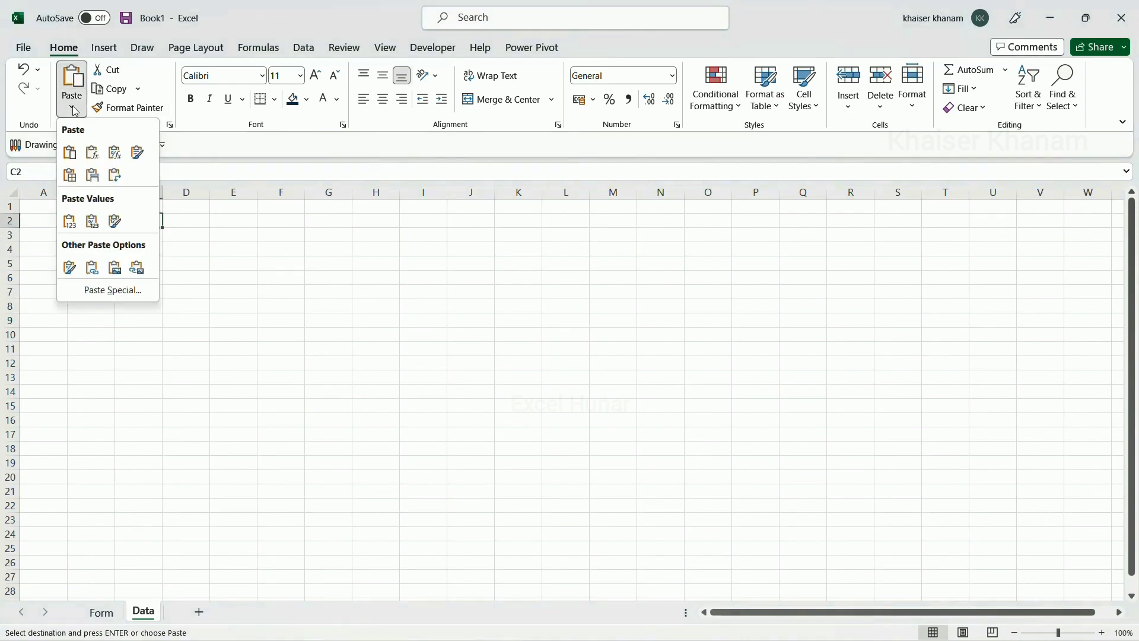
pyautogui.click(114, 175)
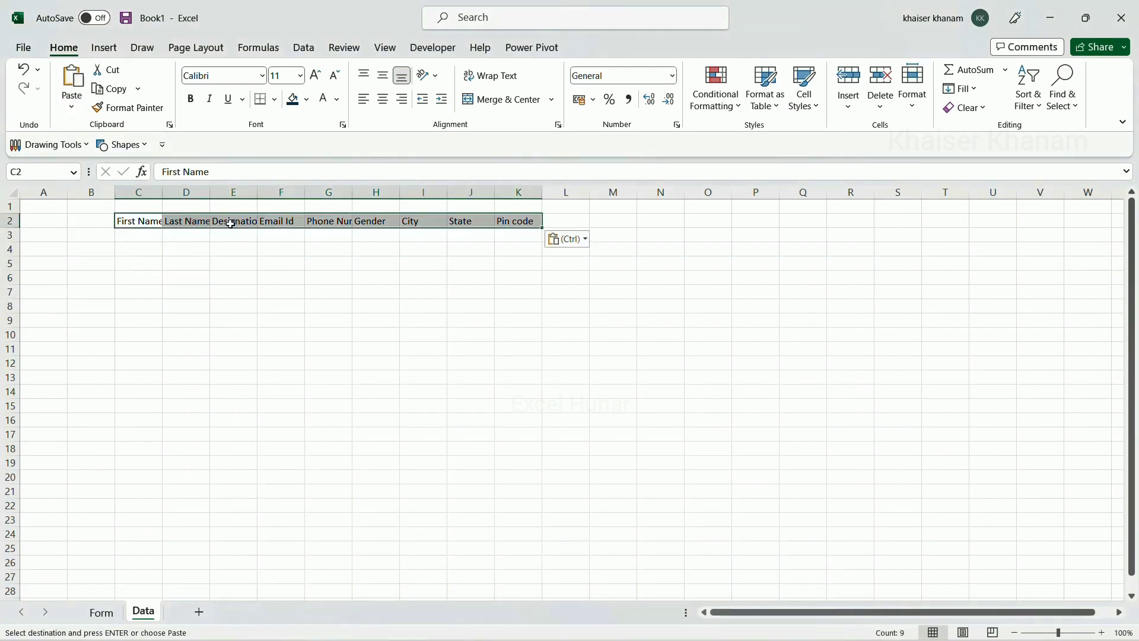
pyautogui.moveTo(143, 221); pyautogui.dragTo(525, 365)
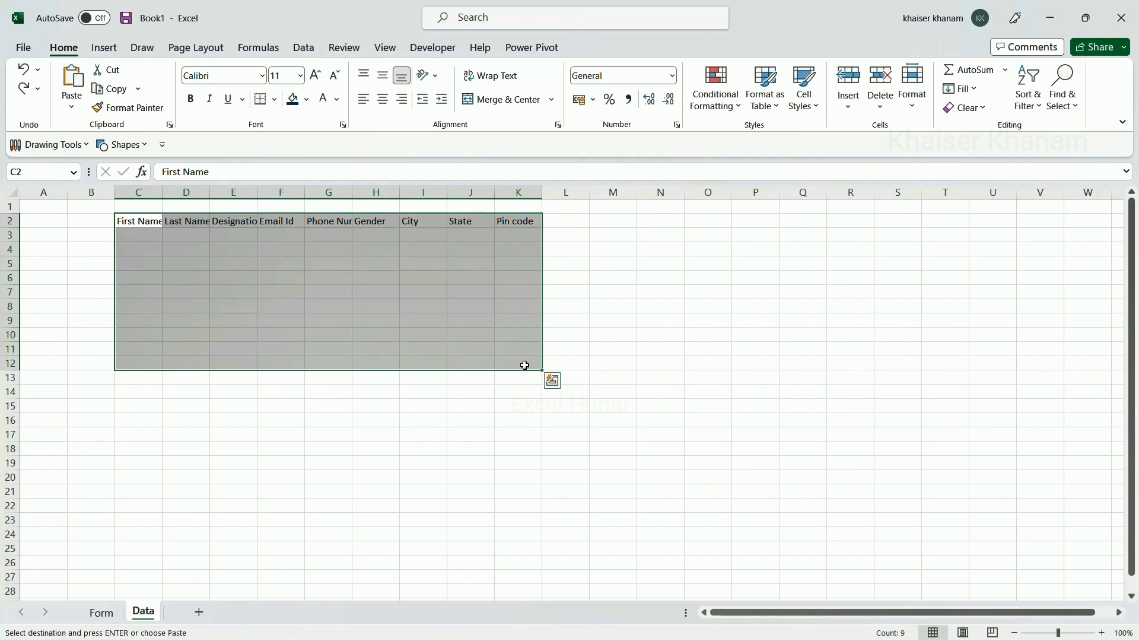
# Make C2:K12 a table with headers in Blue, Table Style Light 9, then return to Form
pyautogui.hotkey('ctrl', 't')
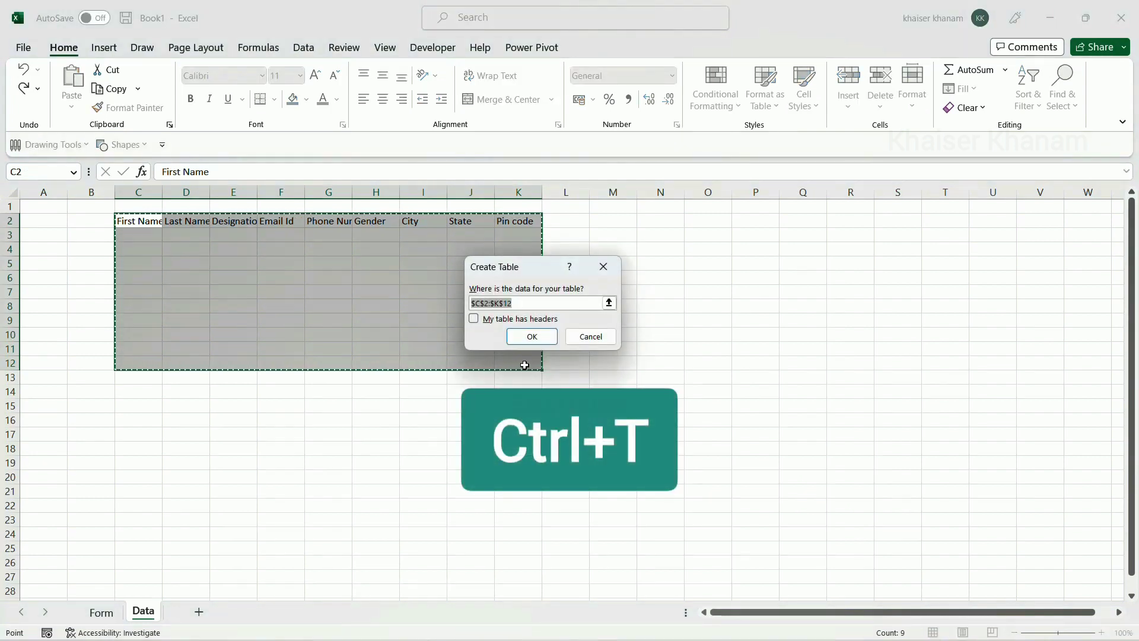
pyautogui.click(474, 321)
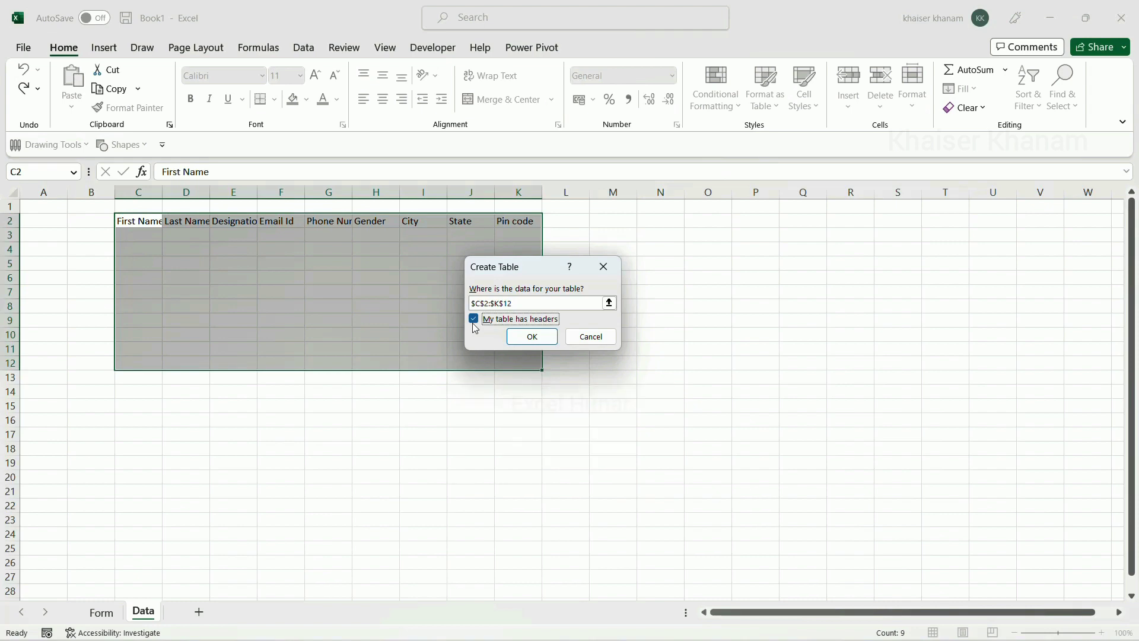
pyautogui.click(537, 337)
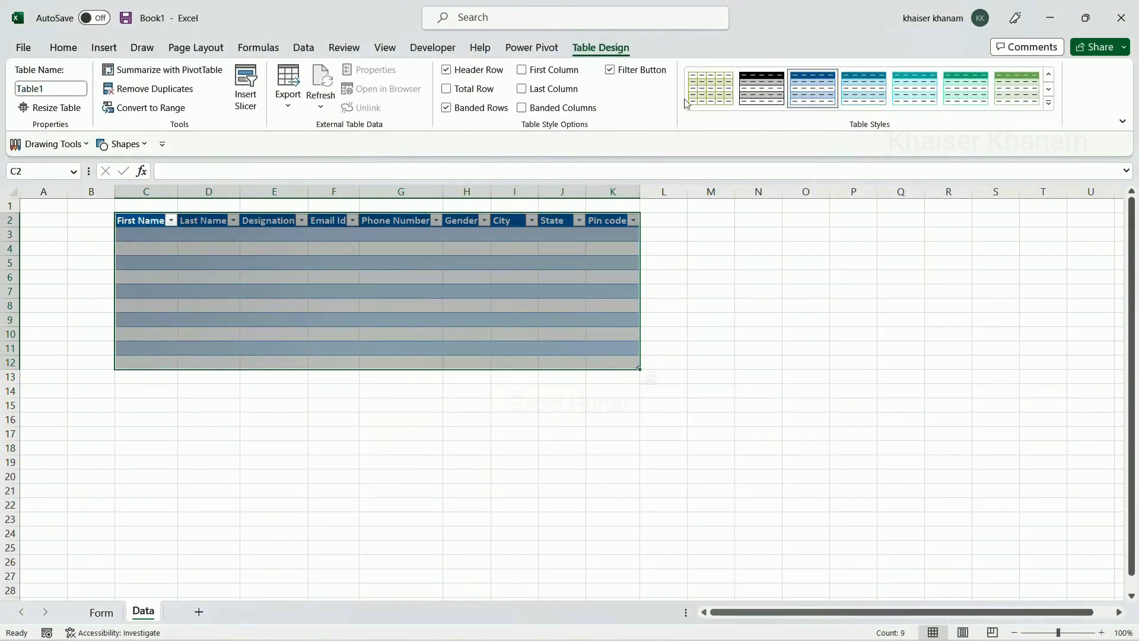
pyautogui.click(1048, 103)
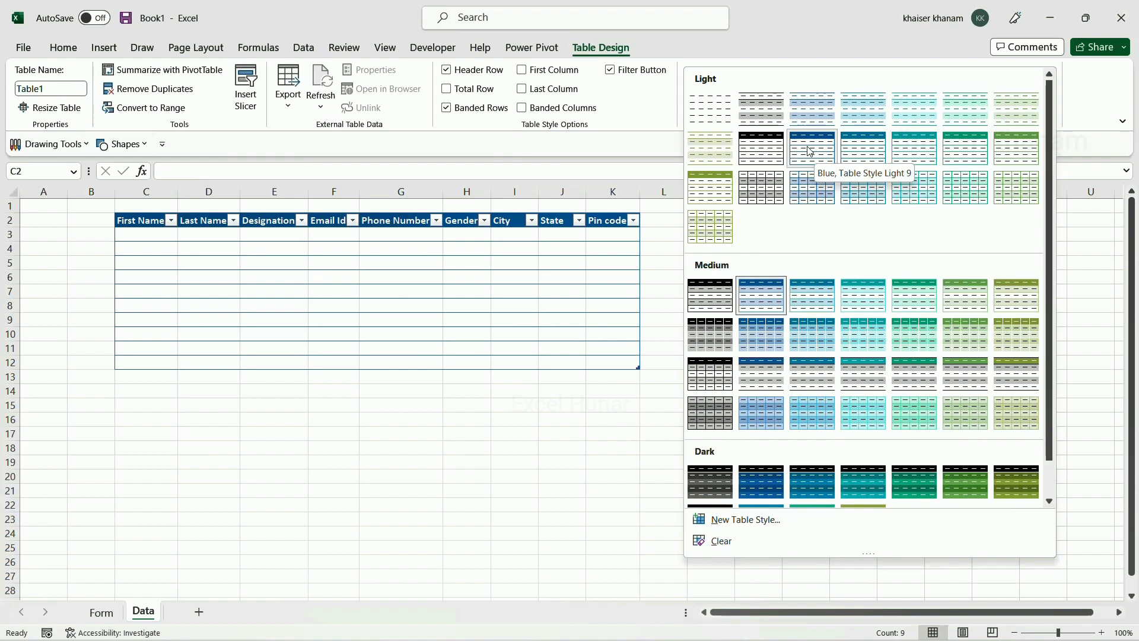
pyautogui.click(811, 150)
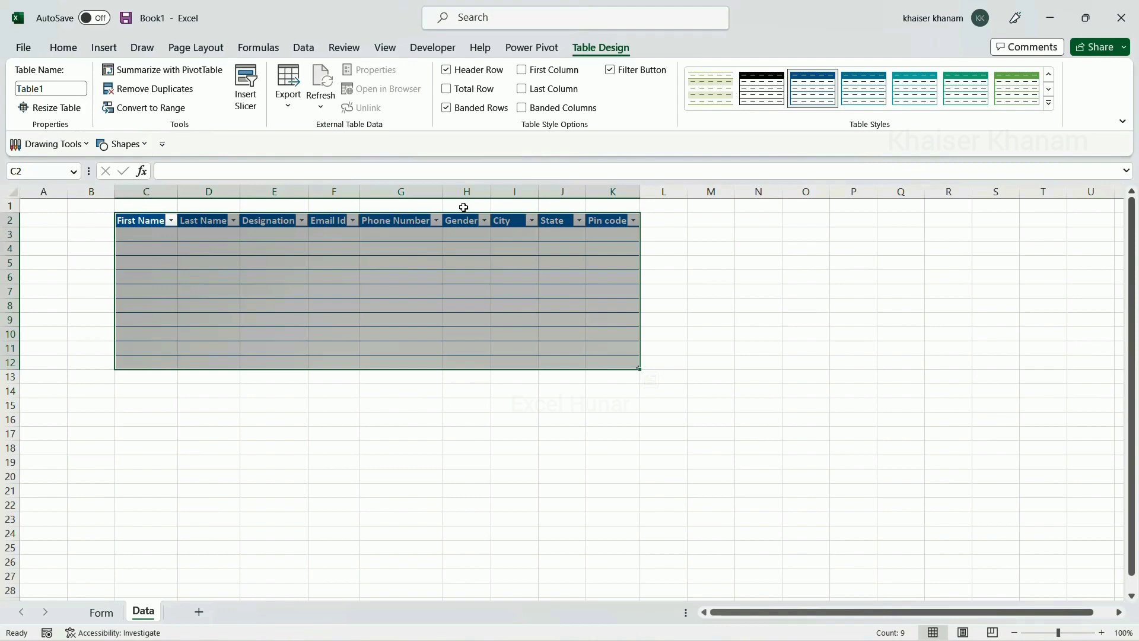
pyautogui.click(103, 613)
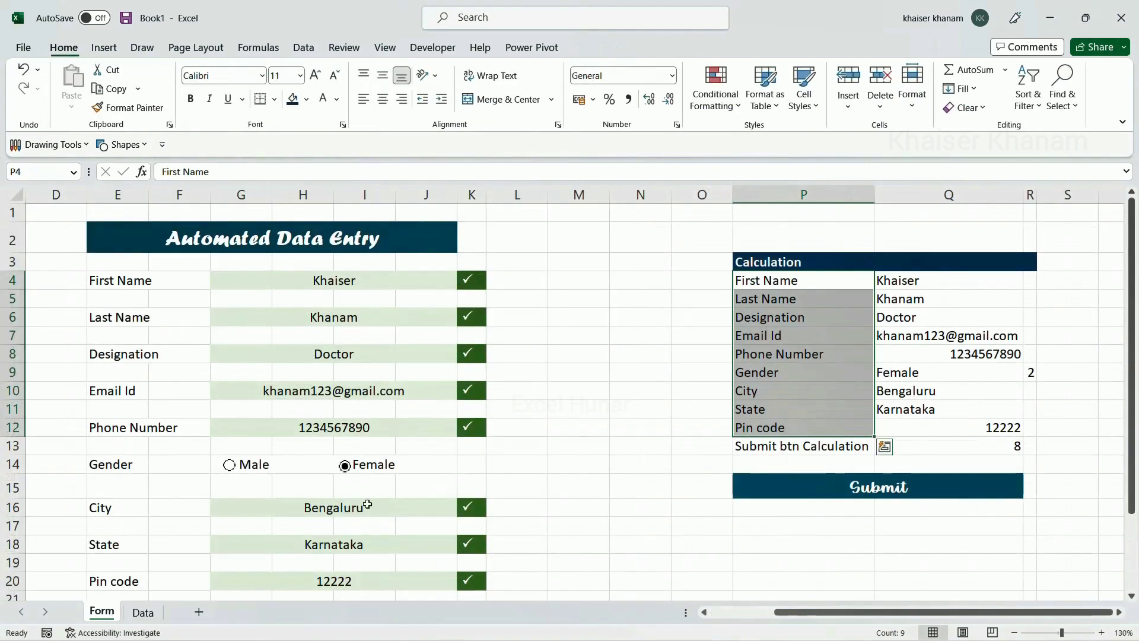
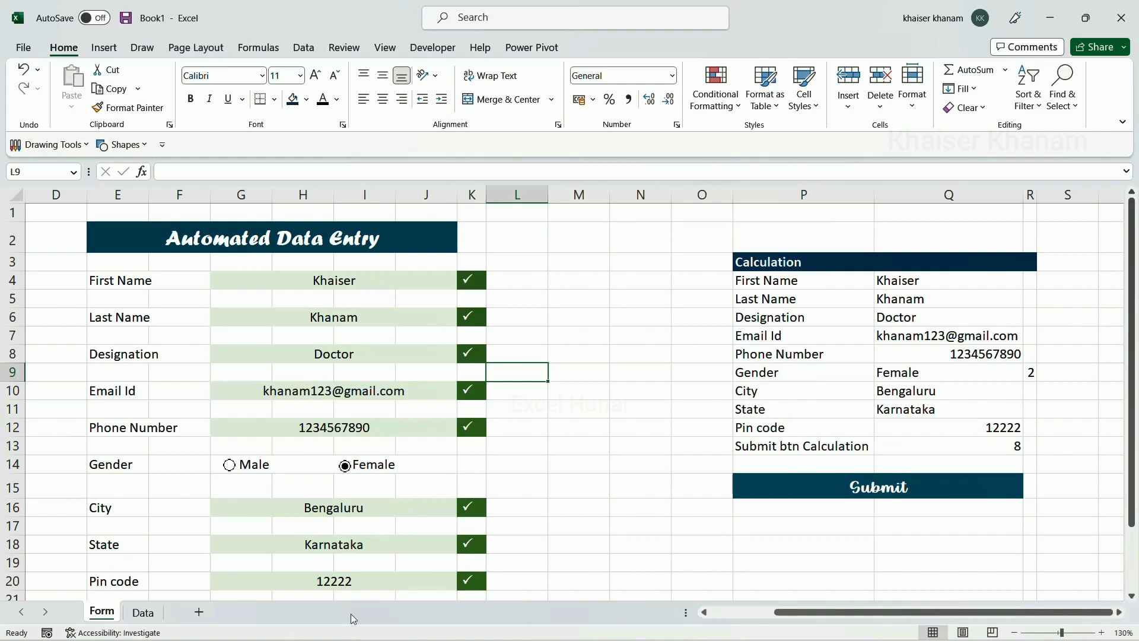
# Add a new worksheet after Data named 'Rough', then go back to the Form sheet
pyautogui.click(141, 614)
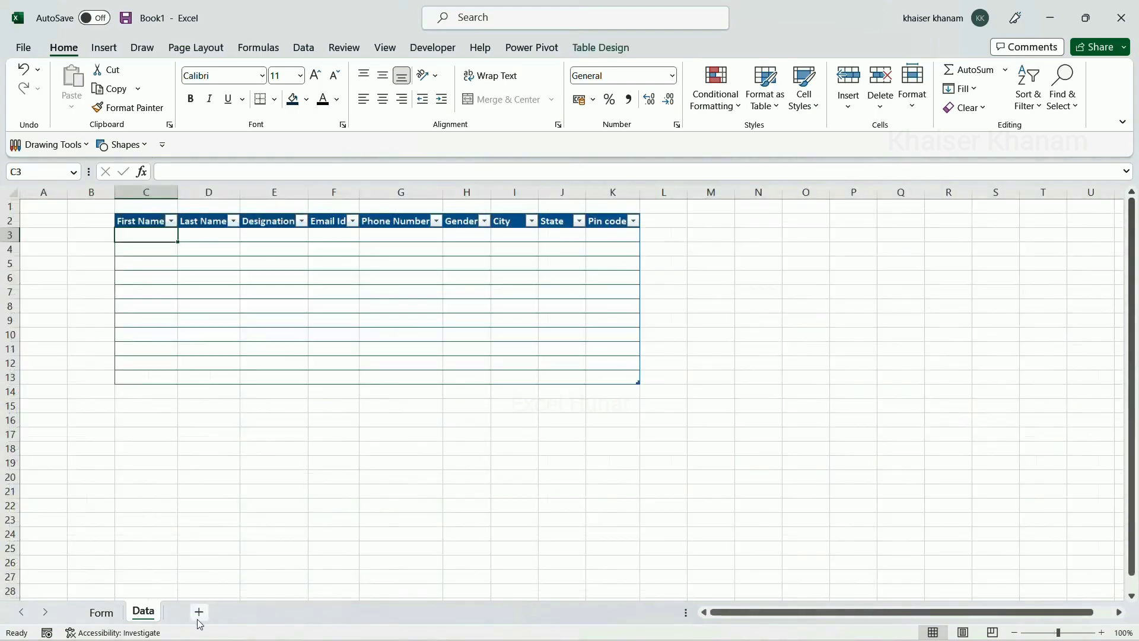
pyautogui.click(199, 613)
pyautogui.doubleClick(186, 613)
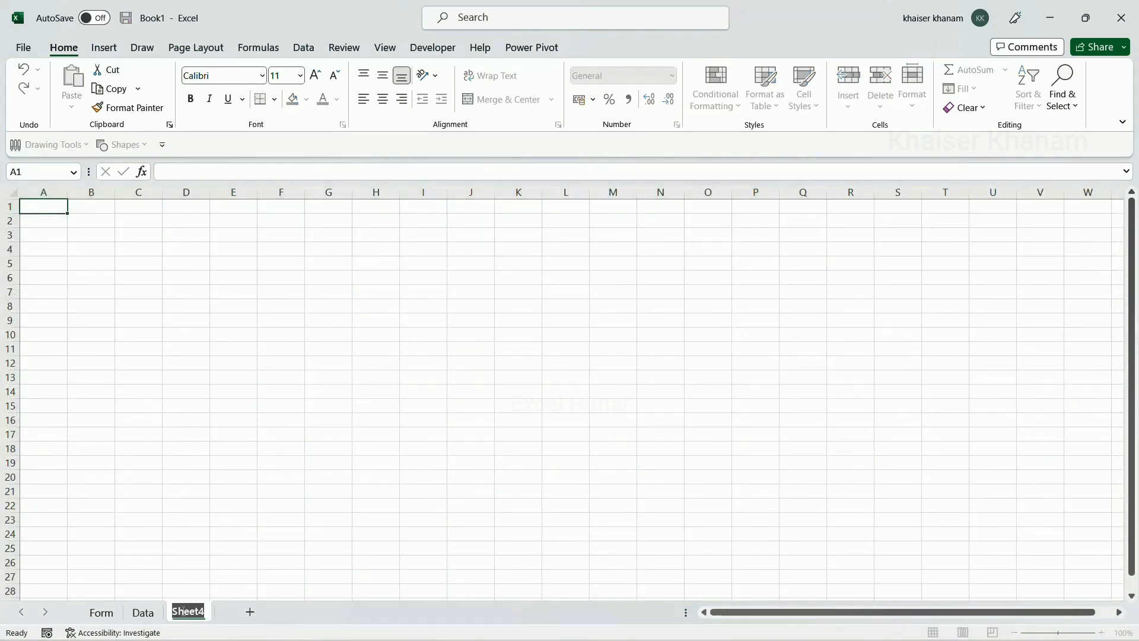
pyautogui.write('Rough')
pyautogui.click(106, 613)
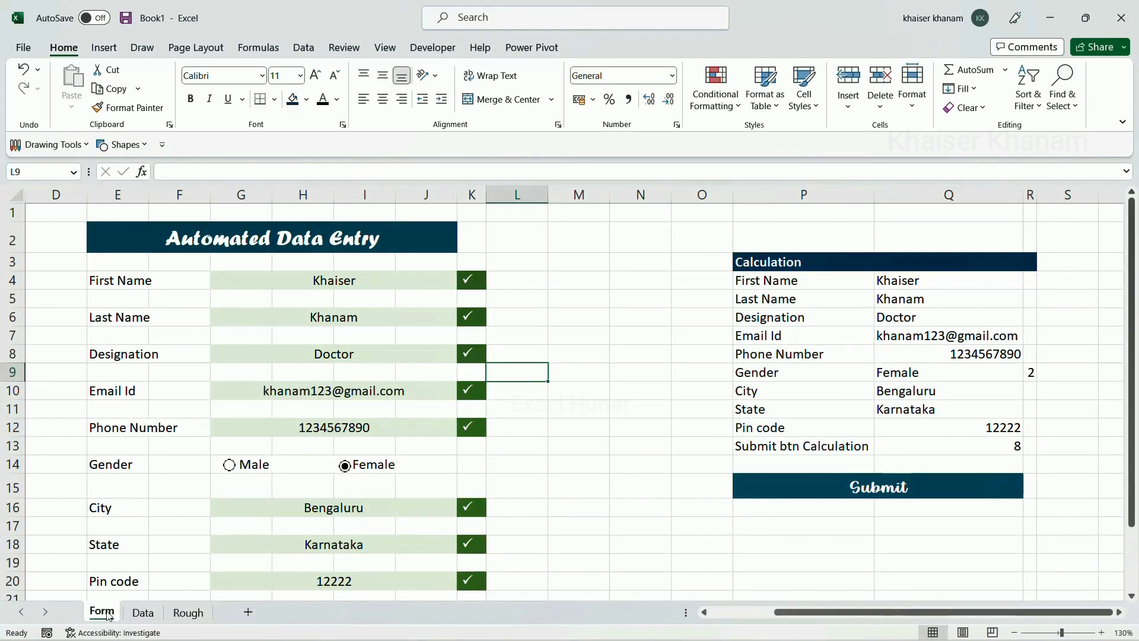
# Start recording a macro named 'Automation' stored in This Workbook
pyautogui.click(388, 50)
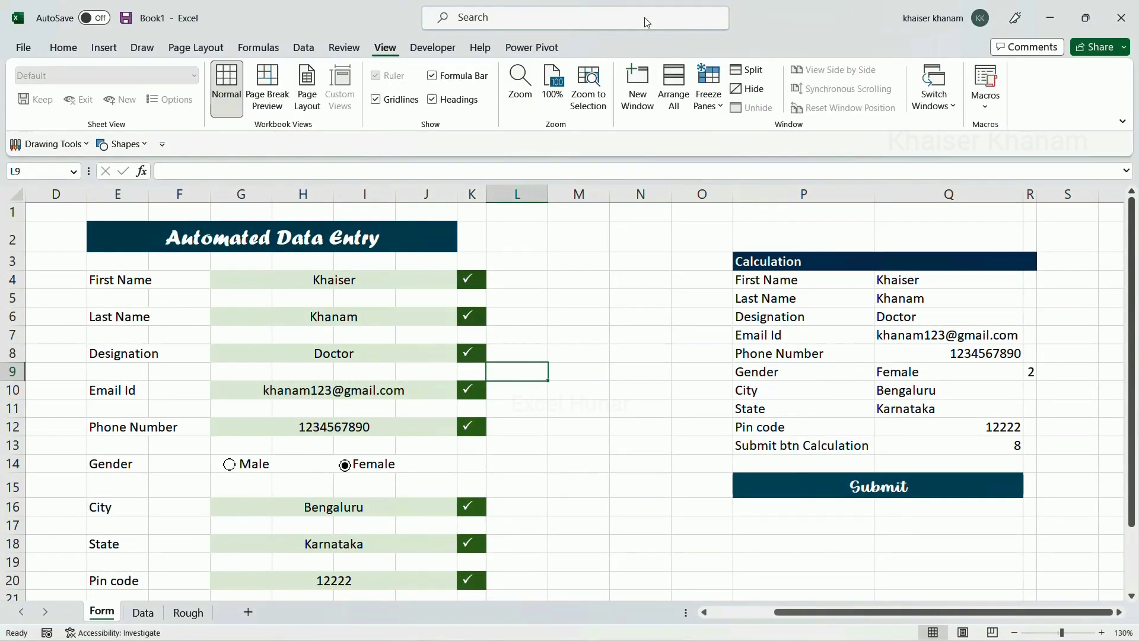
pyautogui.click(987, 108)
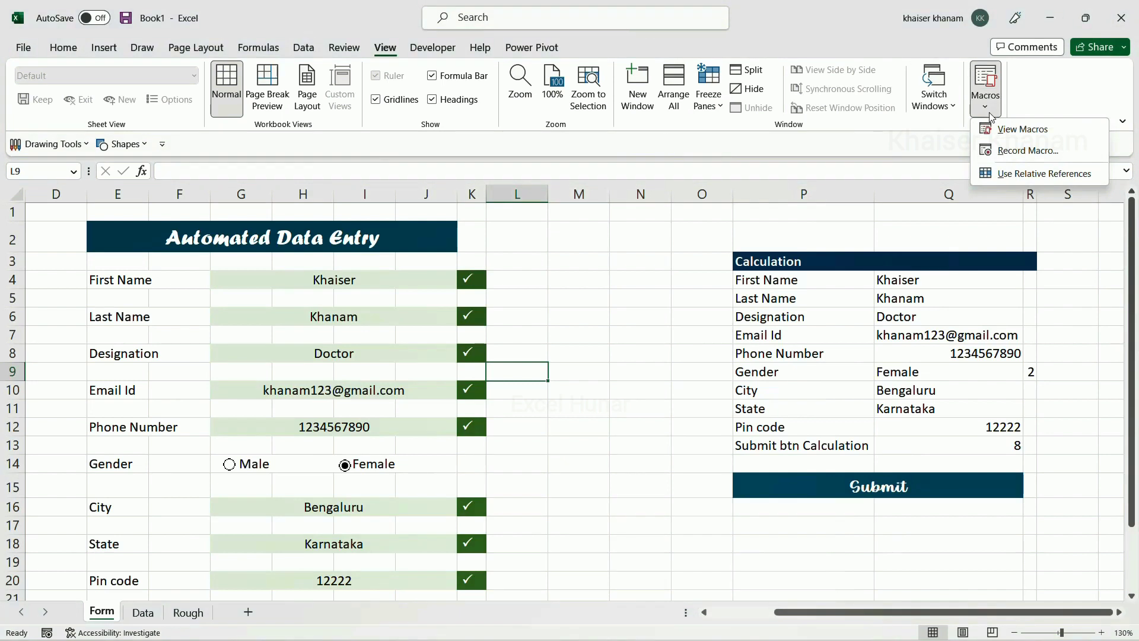
pyautogui.click(996, 150)
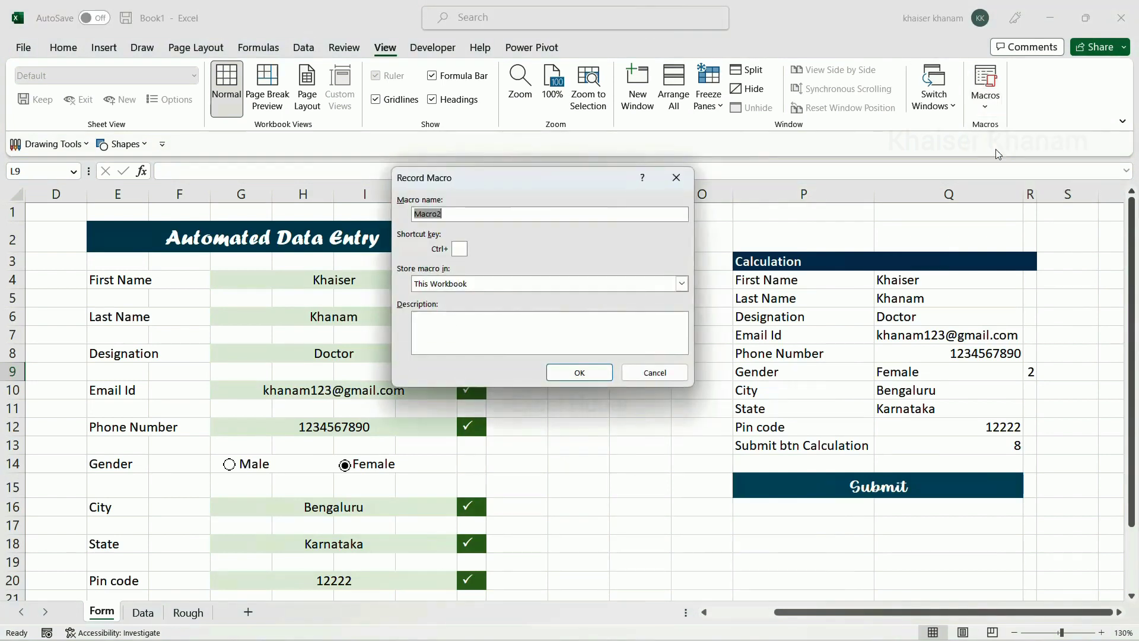
pyautogui.write('Act')
pyautogui.press('BackSpace')
pyautogui.press('BackSpace')
pyautogui.write('utomation')
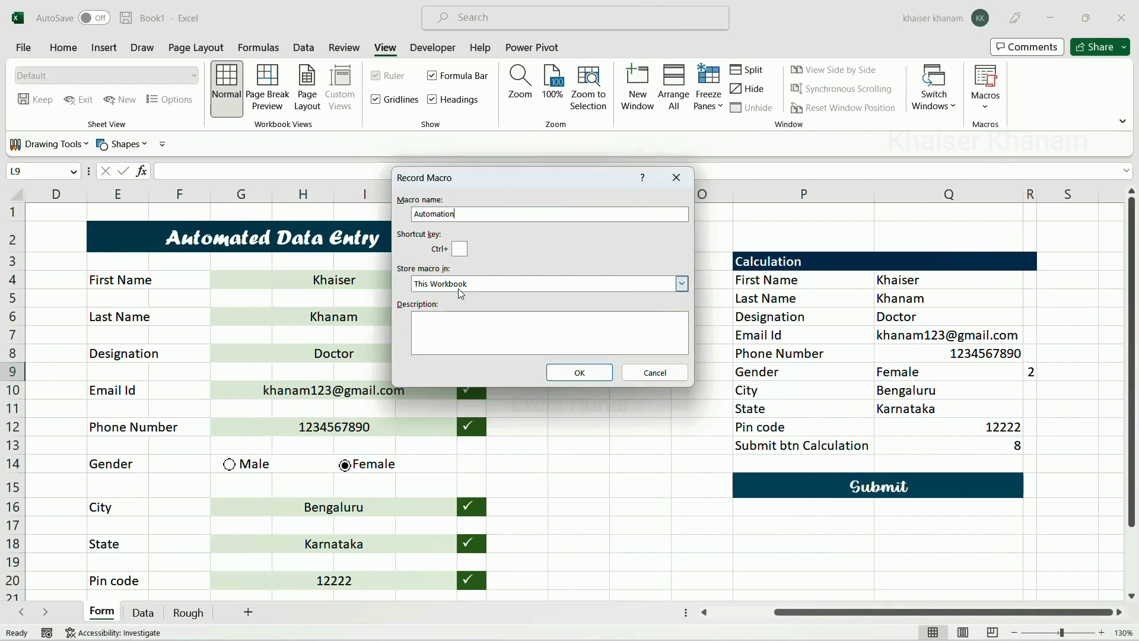
pyautogui.click(569, 374)
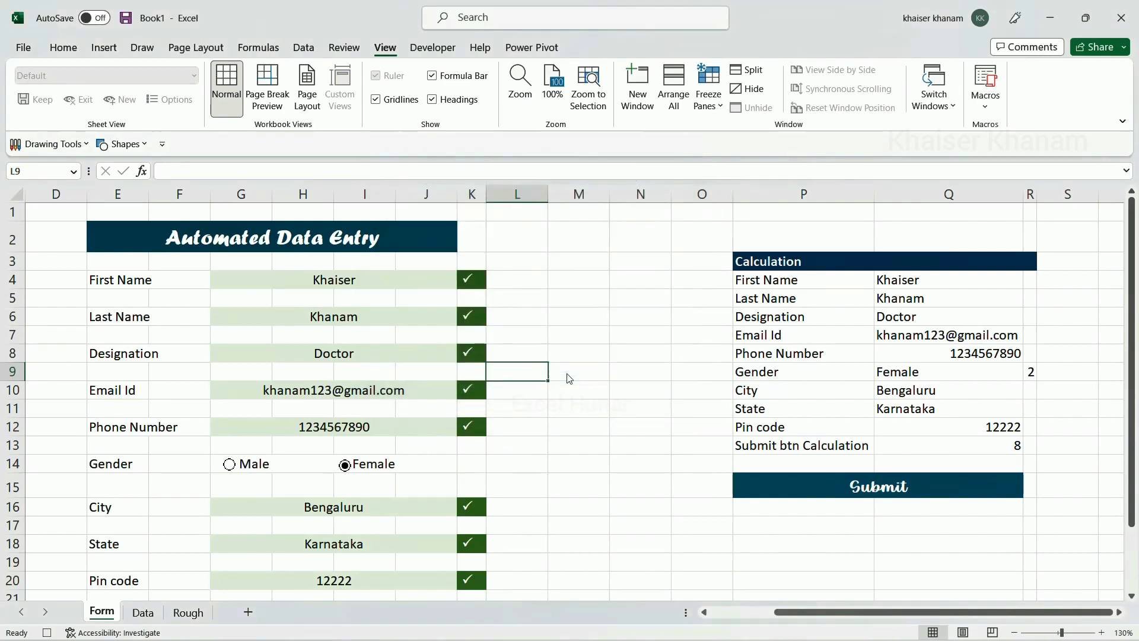
# Copy the nine calculated values in Form Q4:Q12
pyautogui.click(905, 287)
pyautogui.moveTo(905, 288); pyautogui.dragTo(909, 428)
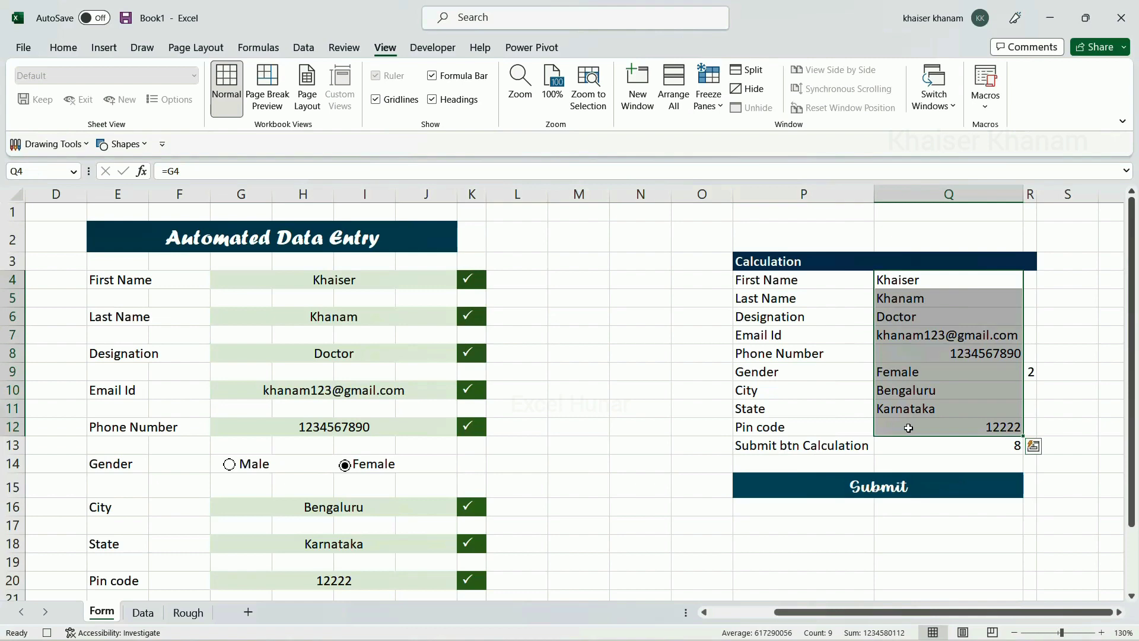
pyautogui.hotkey('ctrl', 'c')
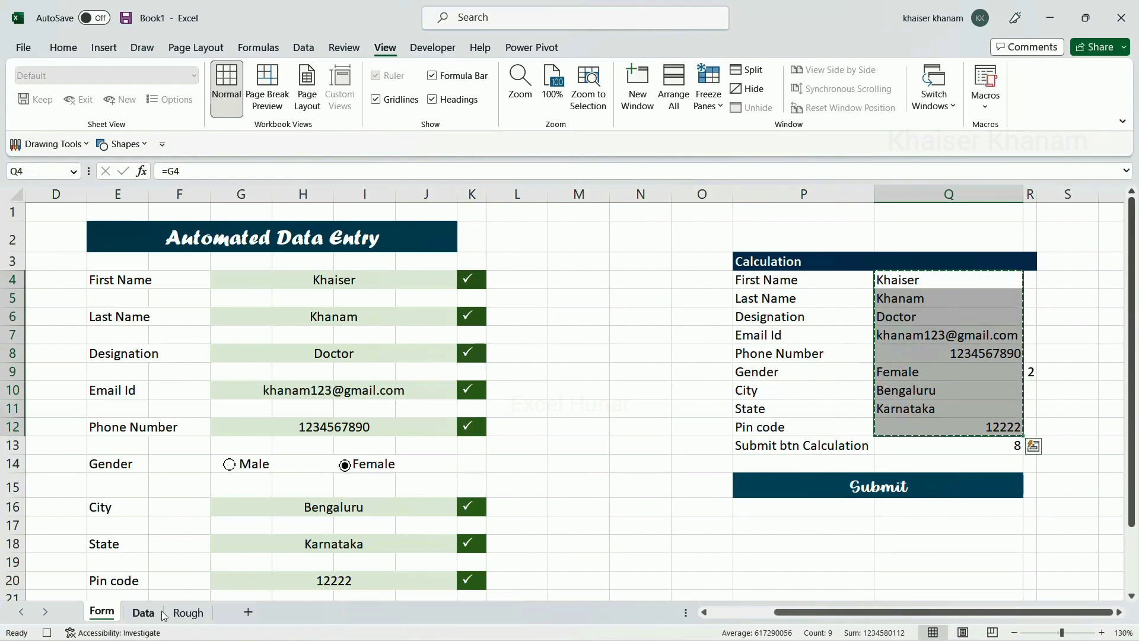
# Paste them into Rough A1 as transposed values across A1:I1, then copy that row
pyautogui.click(189, 613)
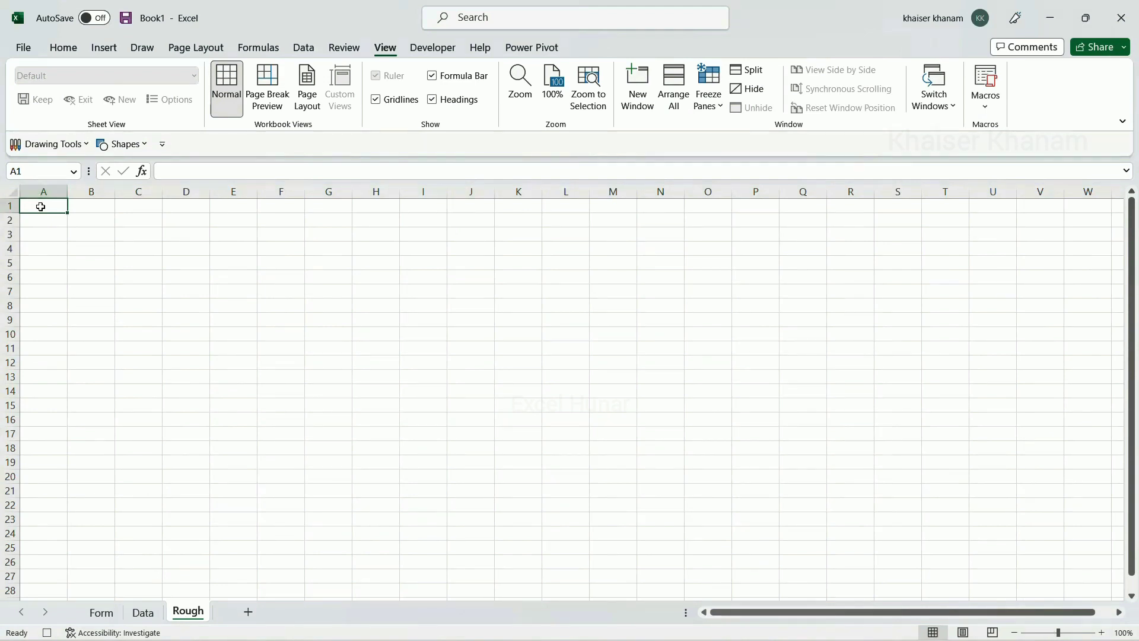
pyautogui.rightClick(41, 206)
pyautogui.press('Escape')
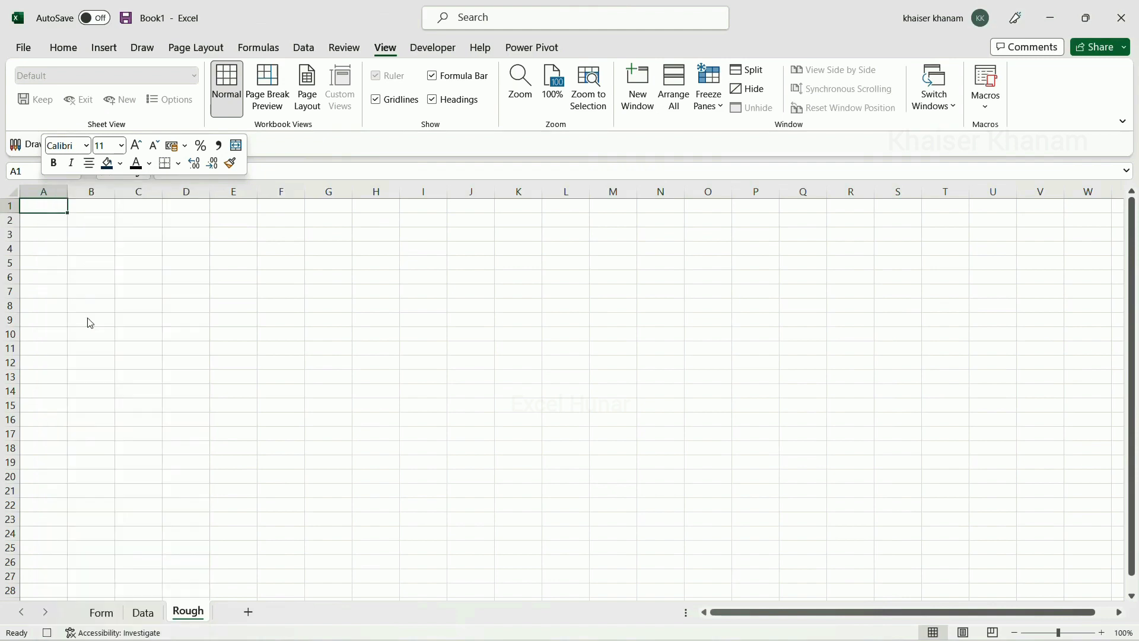
pyautogui.hotkey('ctrl', 'alt', 'v')
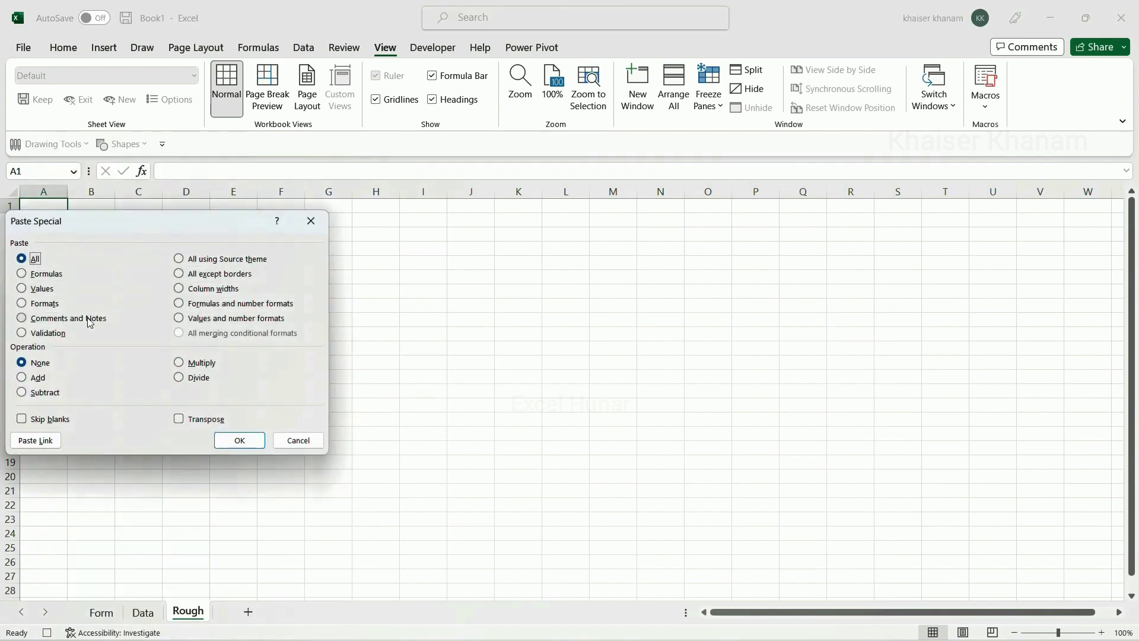
pyautogui.click(22, 290)
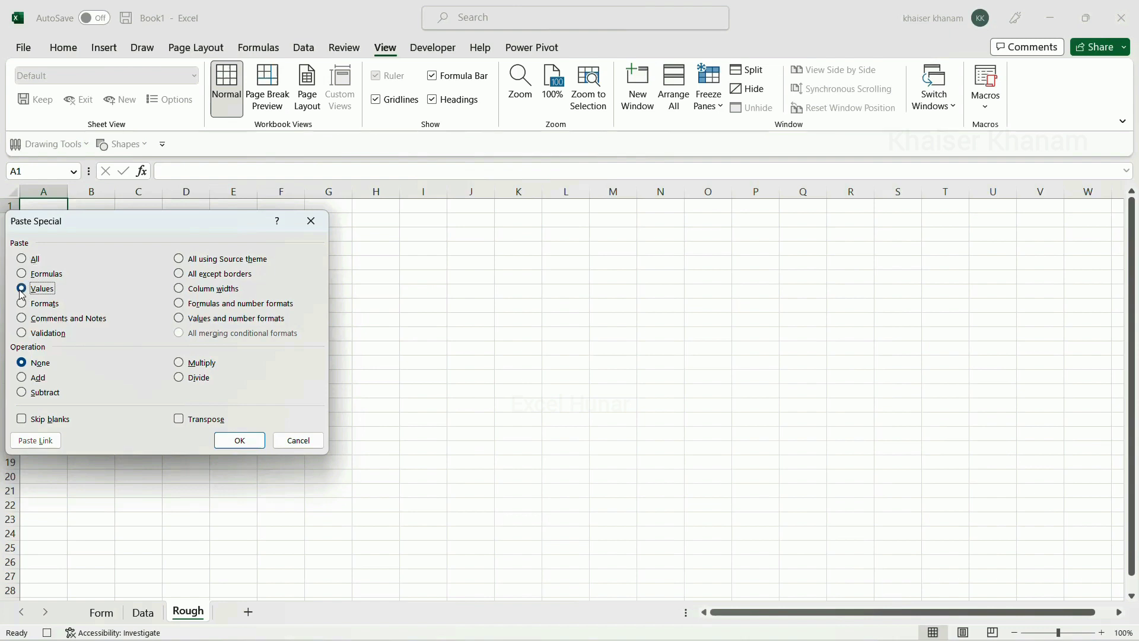
pyautogui.click(180, 420)
pyautogui.click(232, 445)
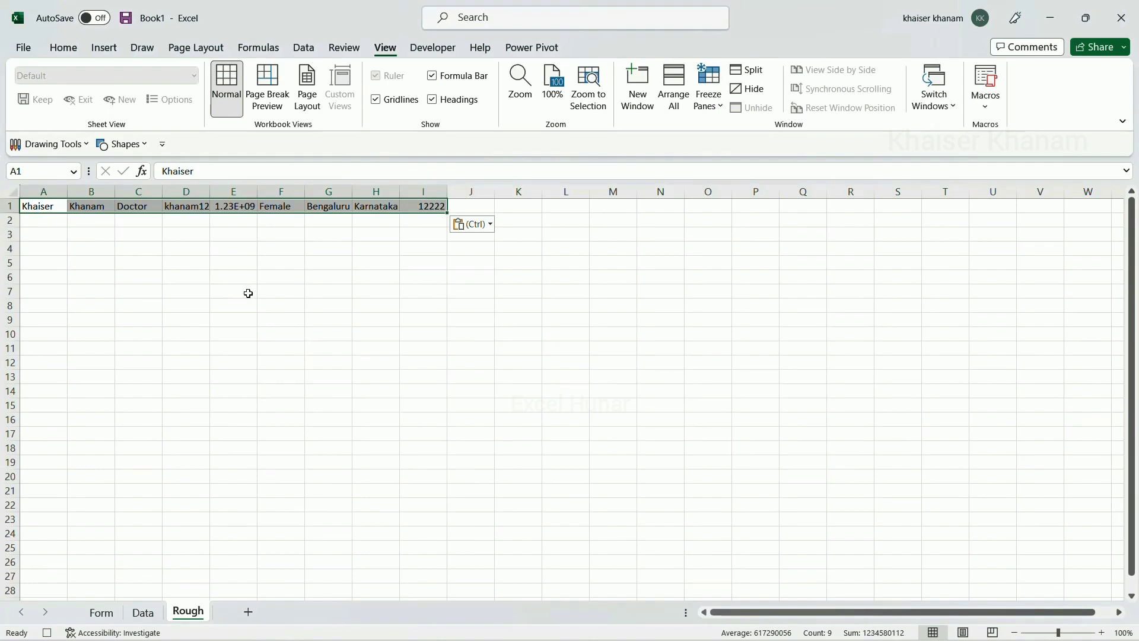
pyautogui.hotkey('ctrl', 'c')
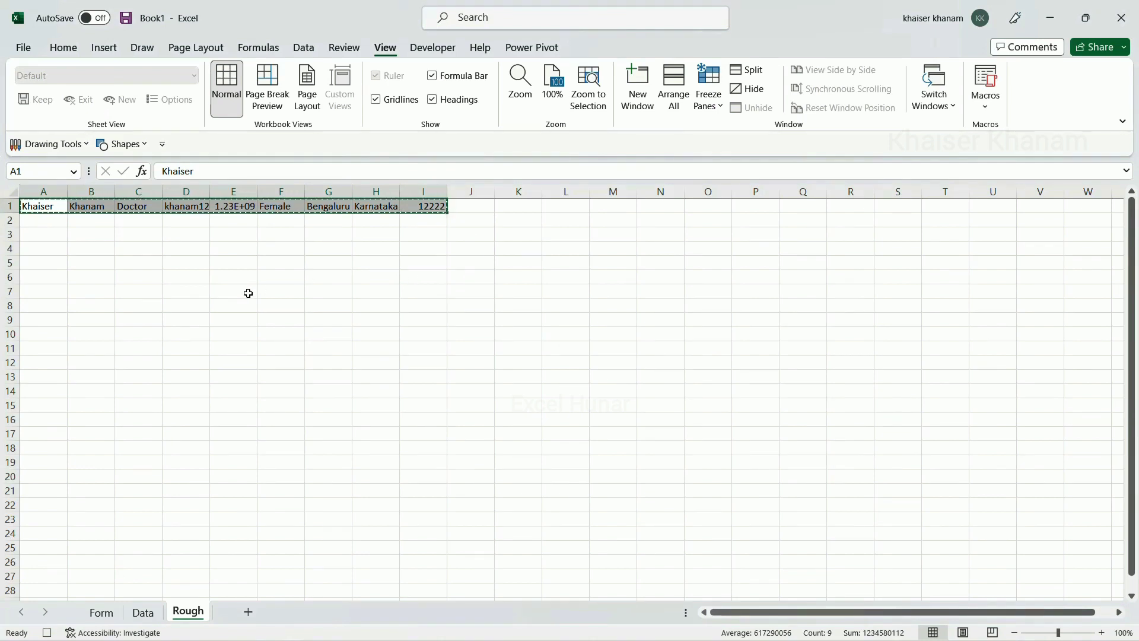
# Insert the copied row as copied cells at Data C3, then return to Form
pyautogui.click(143, 613)
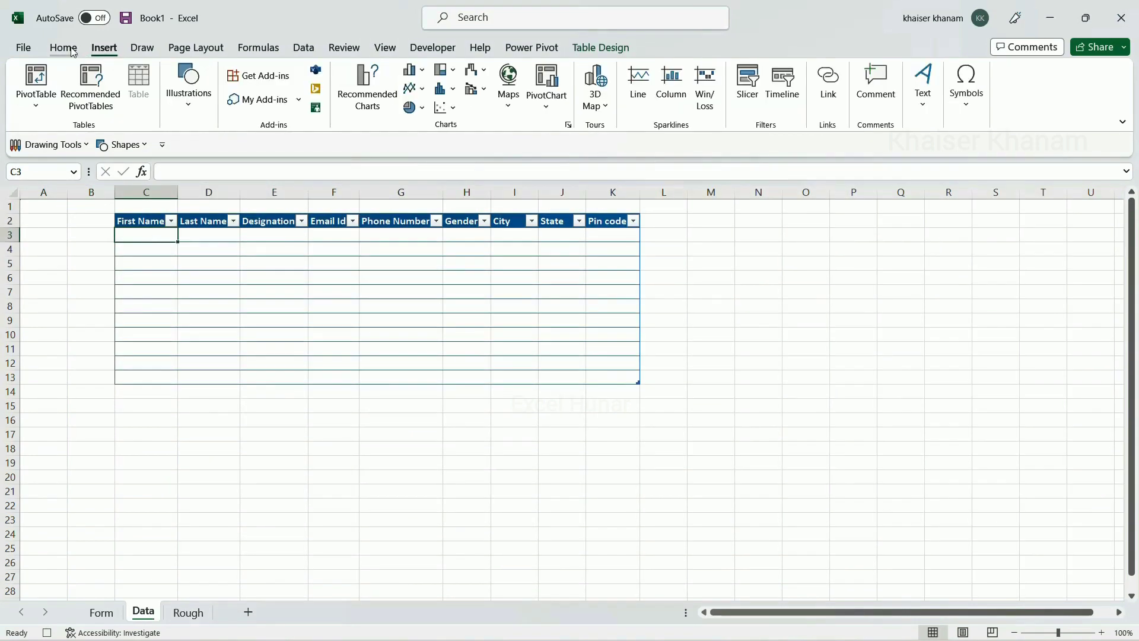
pyautogui.click(71, 51)
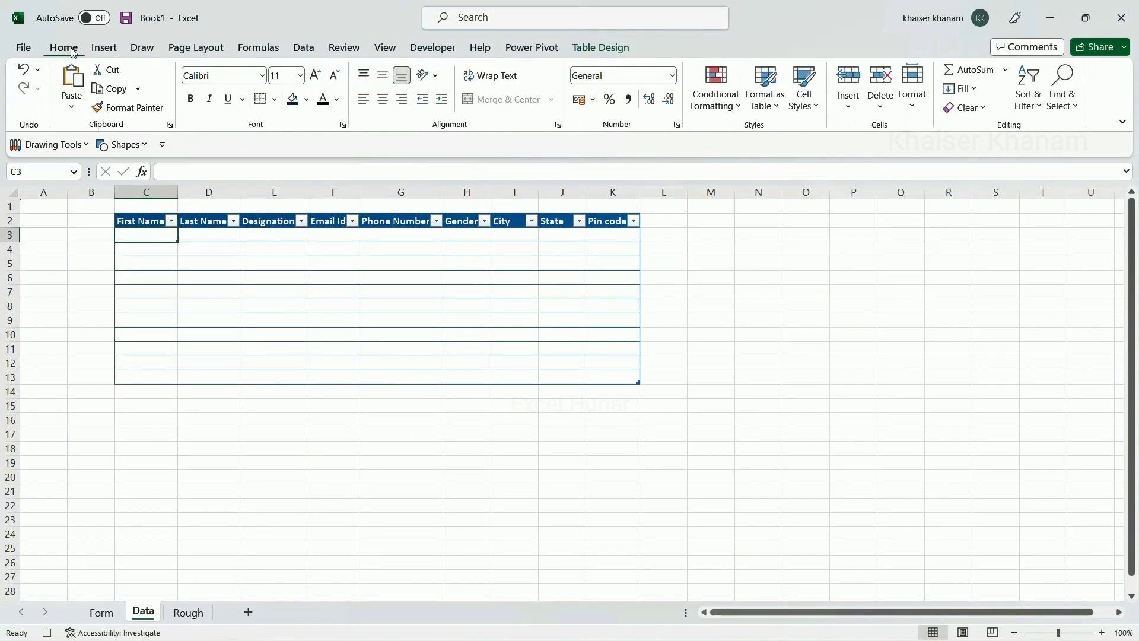
pyautogui.click(848, 110)
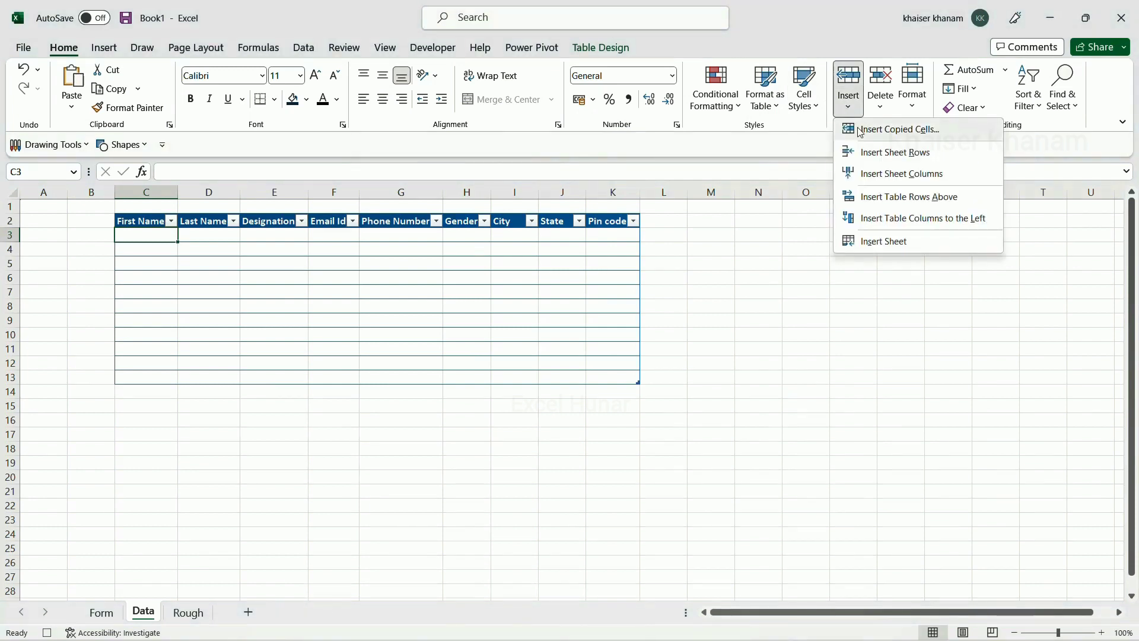
pyautogui.click(861, 131)
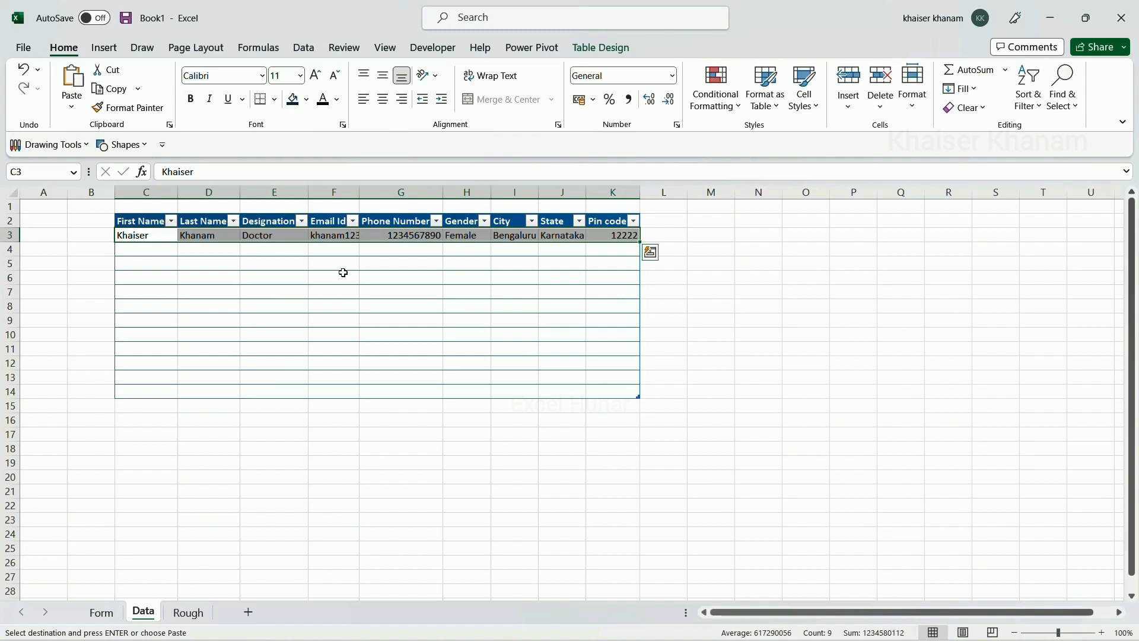
pyautogui.click(109, 616)
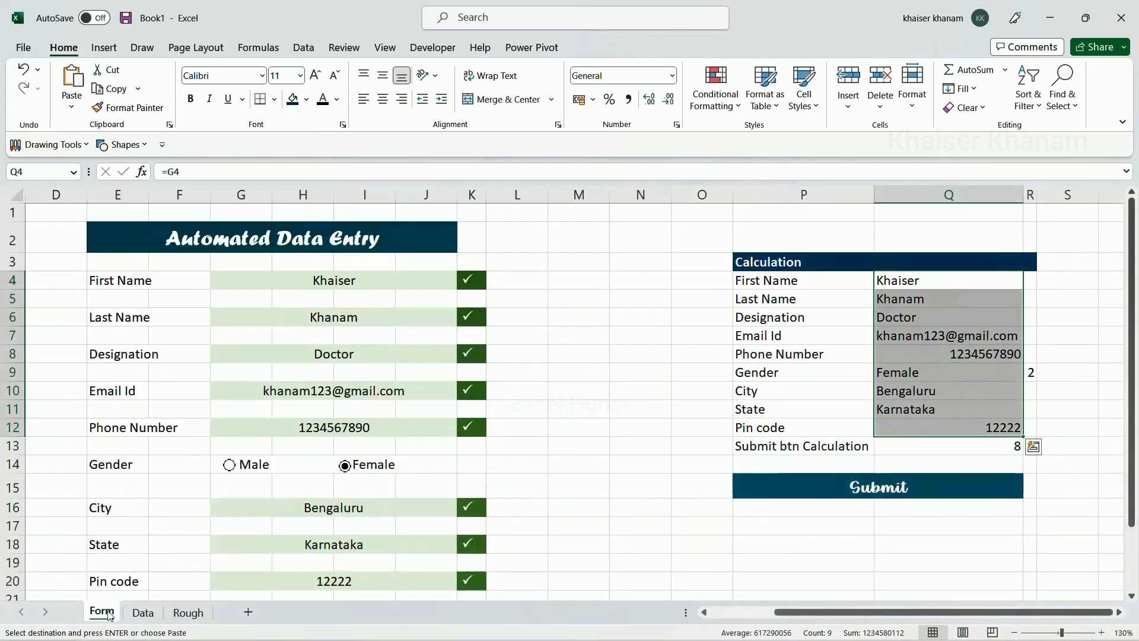
# Clear the eight form input cells from First Name to Pin code, leaving G4 active
pyautogui.click(570, 449)
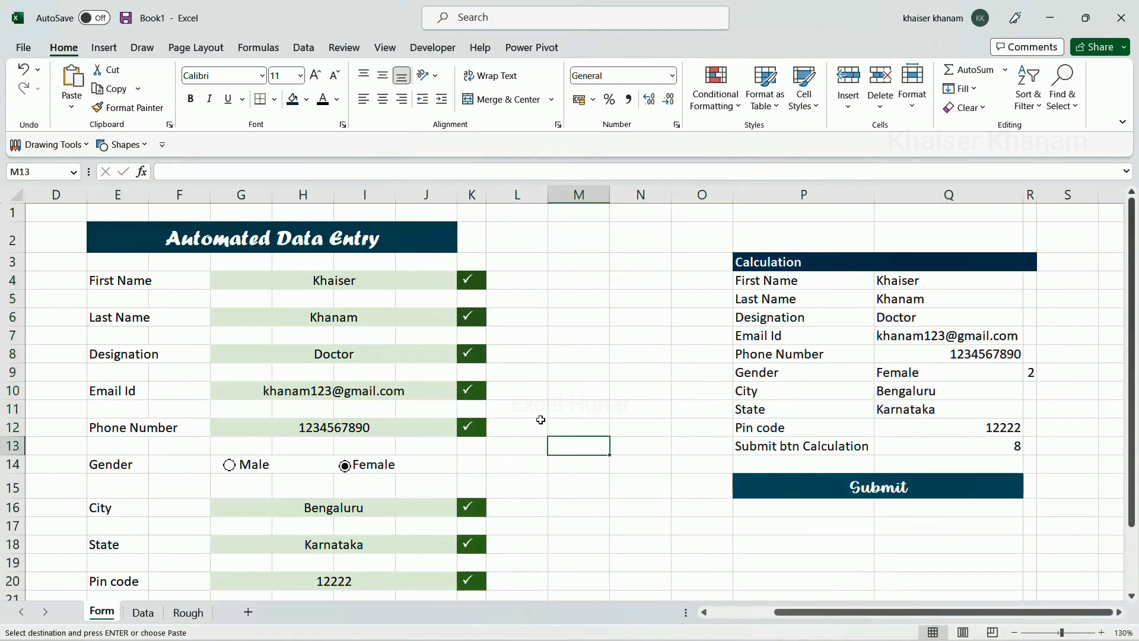
pyautogui.click(335, 281)
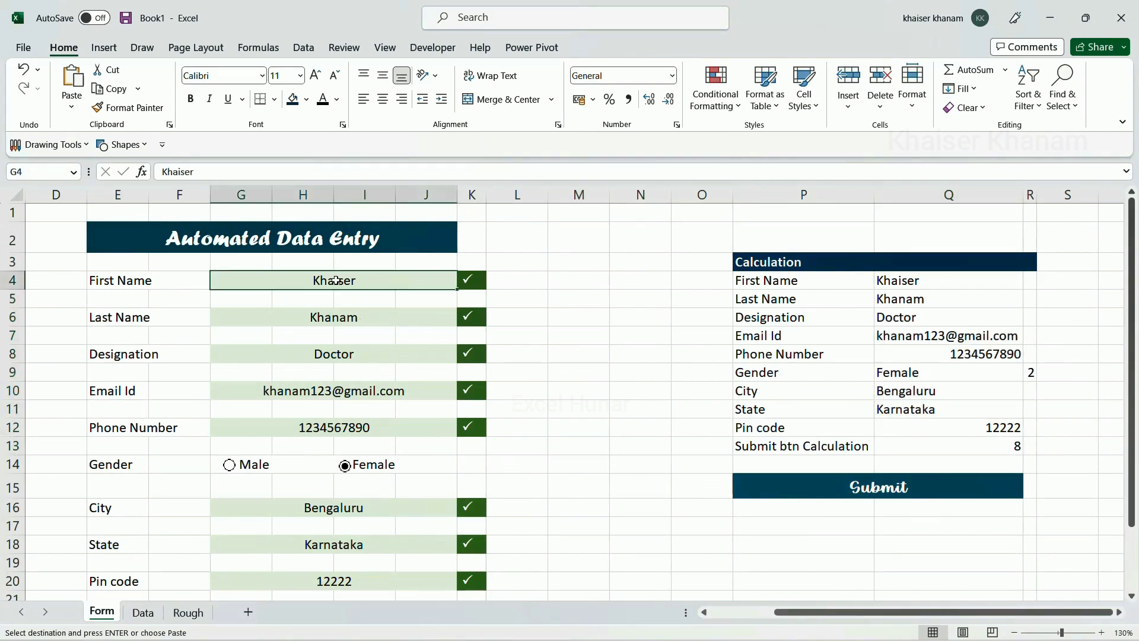
pyautogui.keyDown('ctrl'); pyautogui.click(335, 318); pyautogui.keyUp('ctrl')
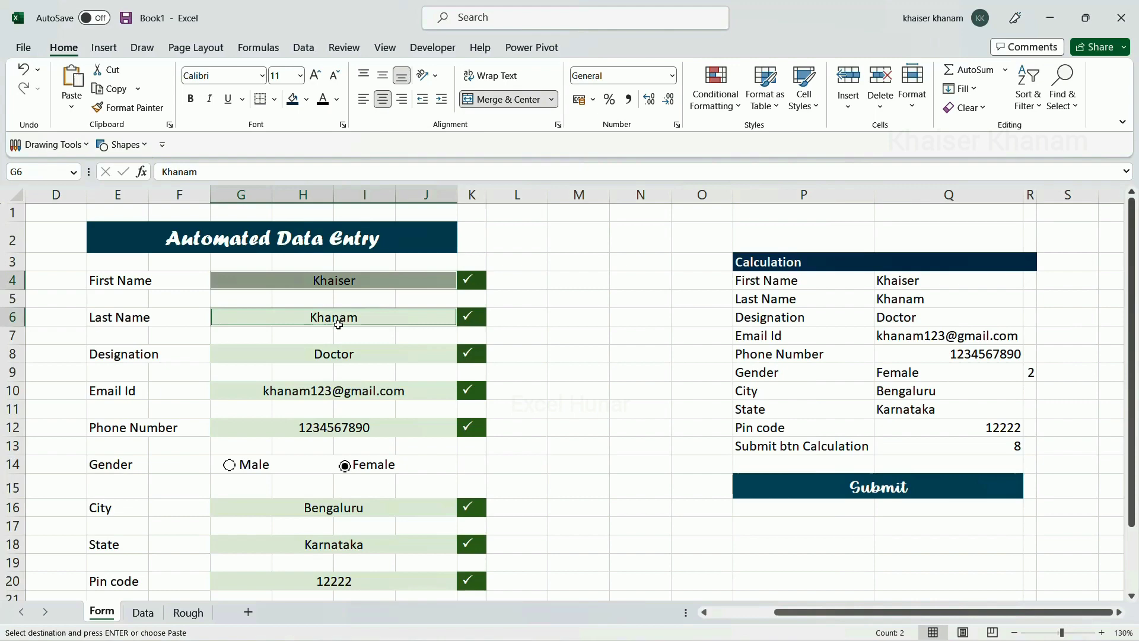
pyautogui.keyDown('ctrl'); pyautogui.click(336, 354); pyautogui.keyUp('ctrl')
pyautogui.keyDown('ctrl'); pyautogui.click(354, 393); pyautogui.keyUp('ctrl')
pyautogui.keyDown('ctrl'); pyautogui.click(356, 423); pyautogui.keyUp('ctrl')
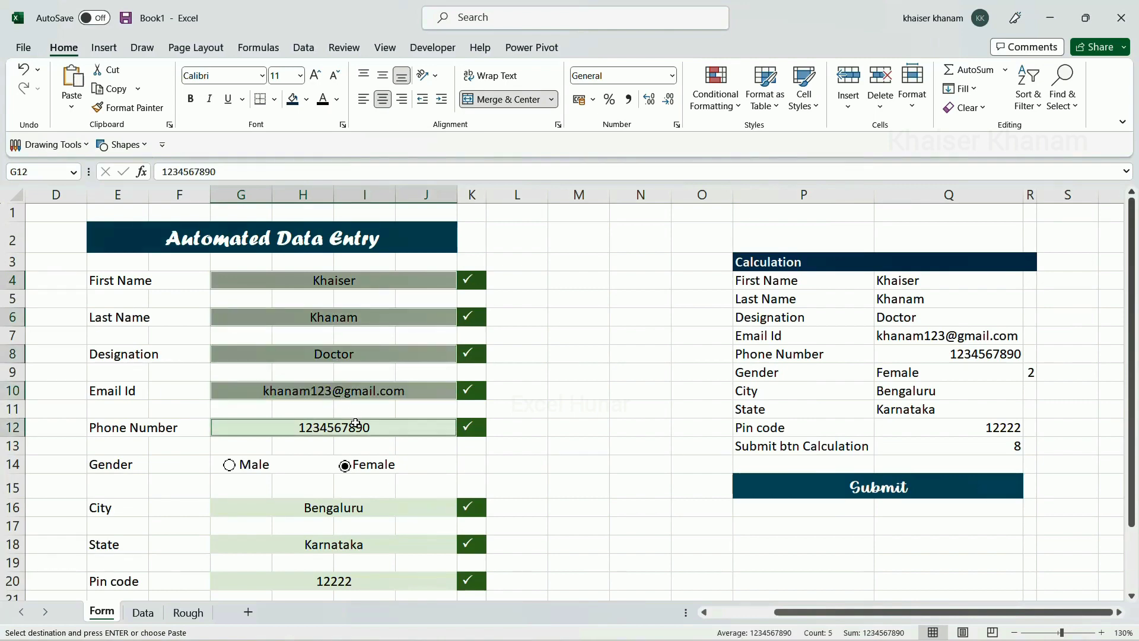
pyautogui.scroll(-1, 364, 363)
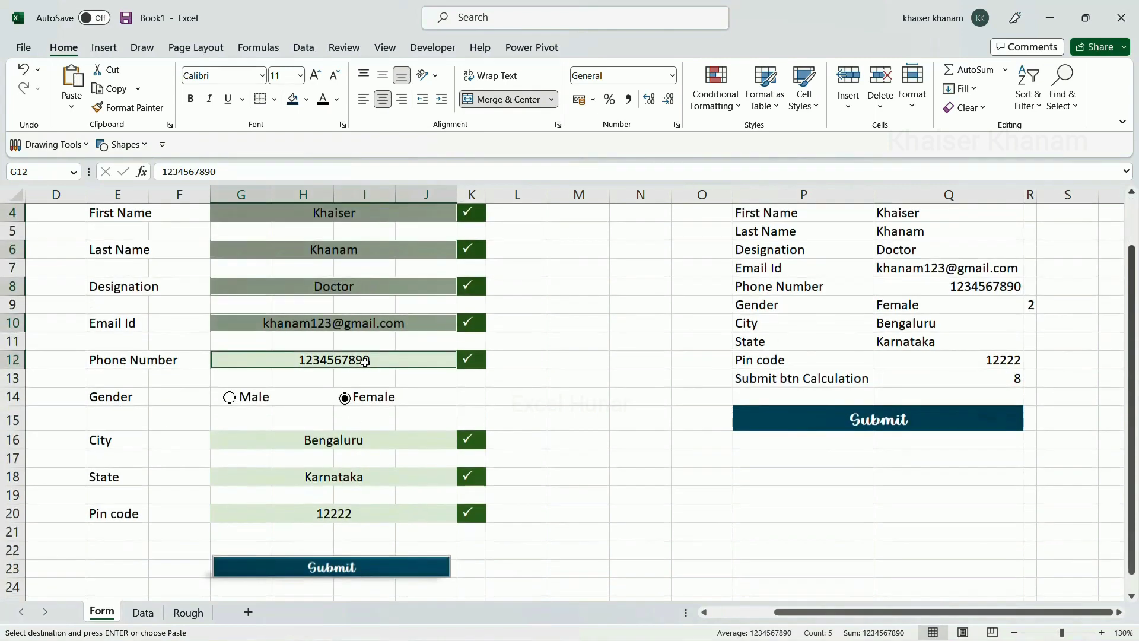
pyautogui.keyDown('ctrl'); pyautogui.click(359, 439); pyautogui.keyUp('ctrl')
pyautogui.keyDown('ctrl'); pyautogui.click(359, 477); pyautogui.keyUp('ctrl')
pyautogui.keyDown('ctrl'); pyautogui.click(359, 514); pyautogui.keyUp('ctrl')
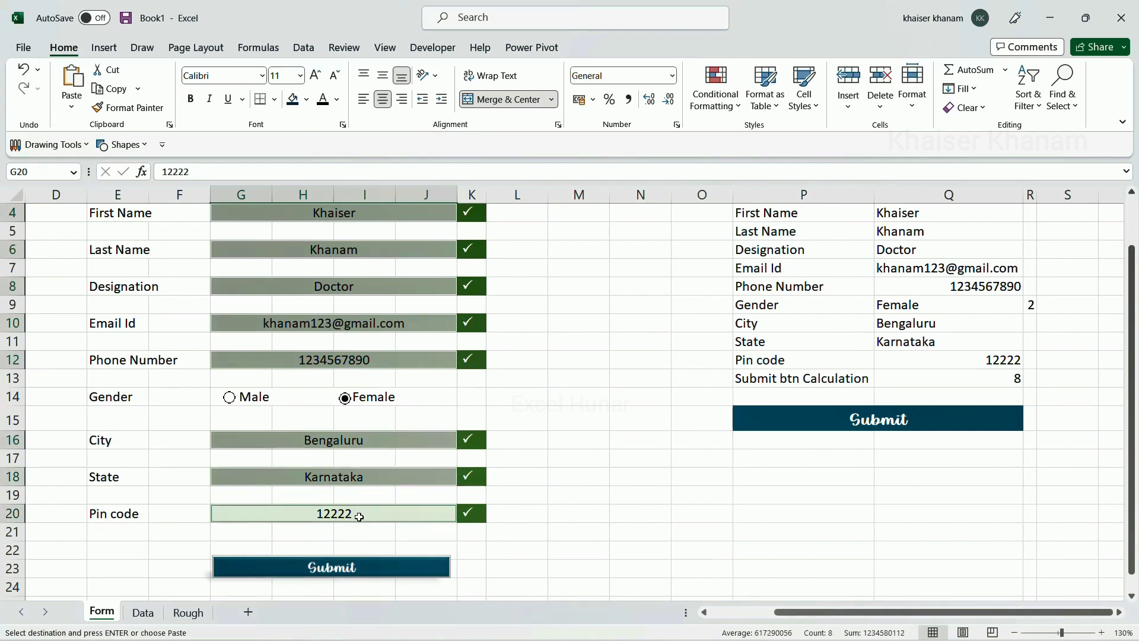
pyautogui.scroll(1, 359, 477)
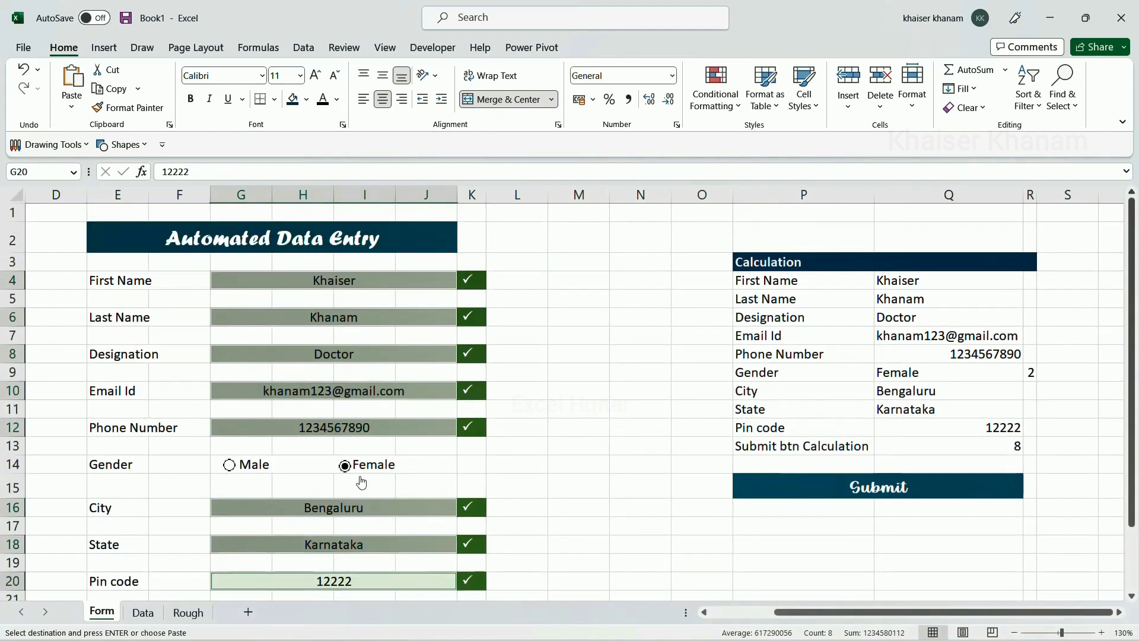
pyautogui.press('Delete')
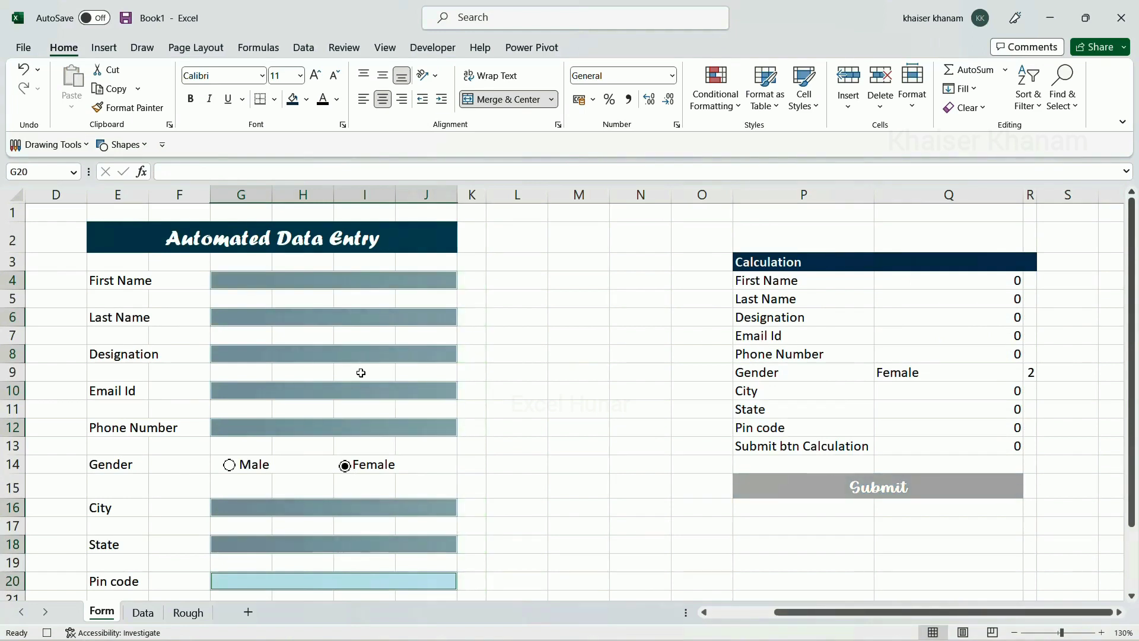
pyautogui.click(361, 280)
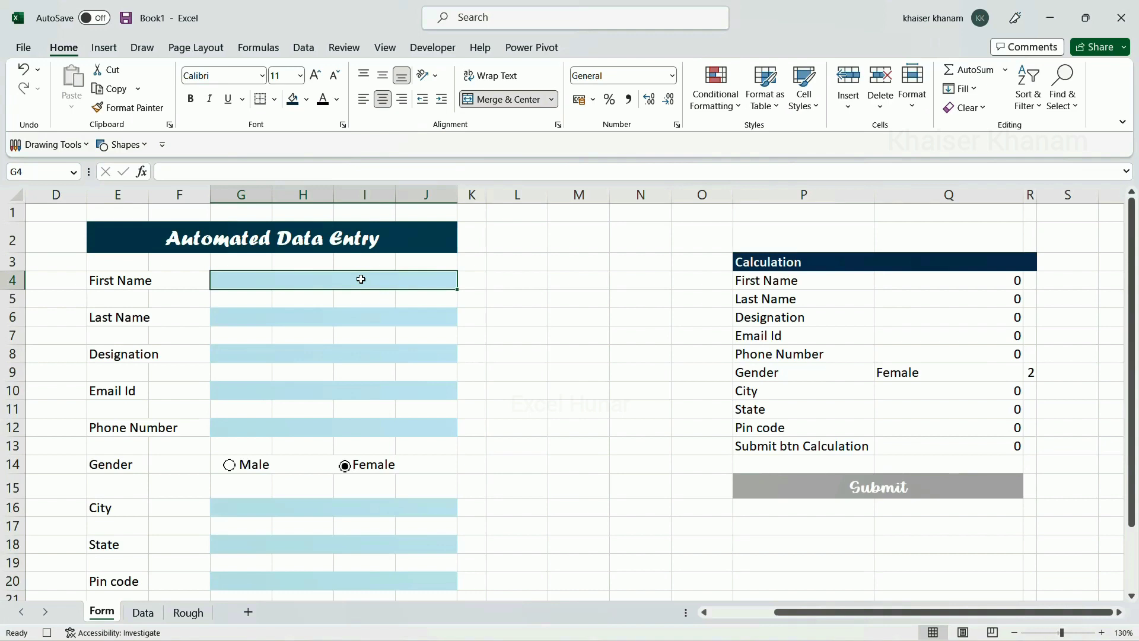
# Stop recording the Automation macro and switch to the Data sheet
pyautogui.click(384, 48)
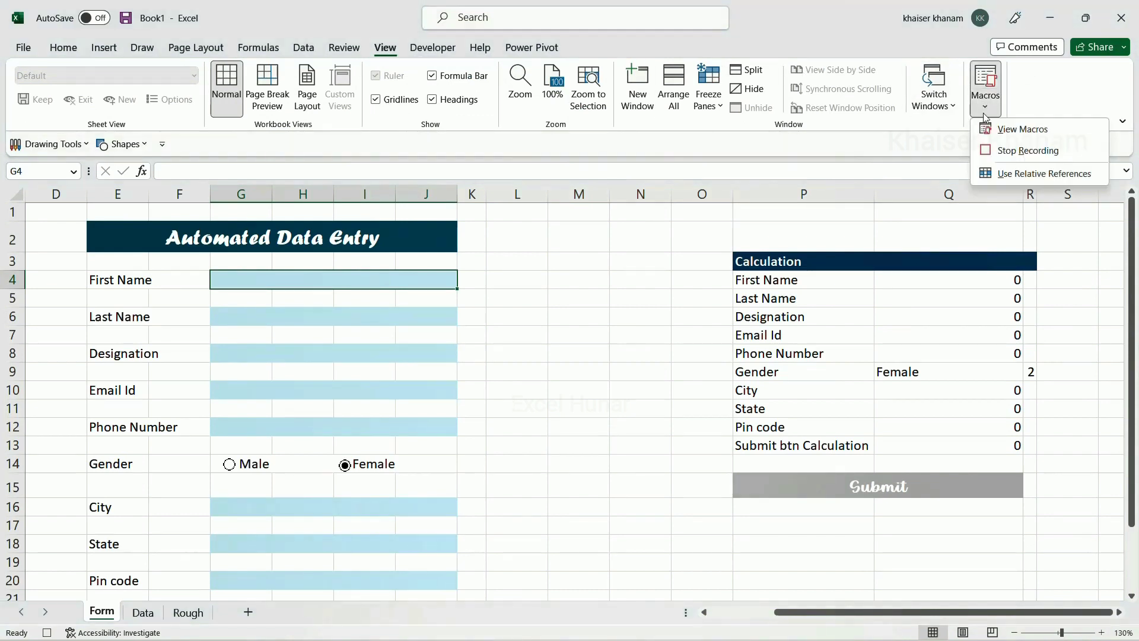
pyautogui.click(1000, 150)
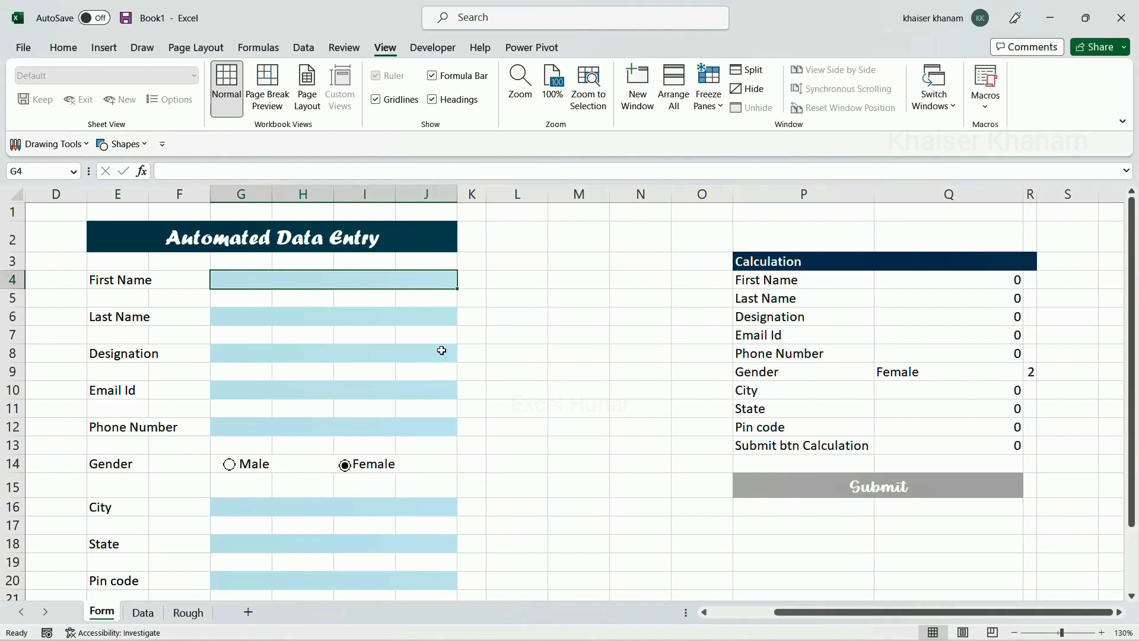
pyautogui.scroll(-1, 441, 350)
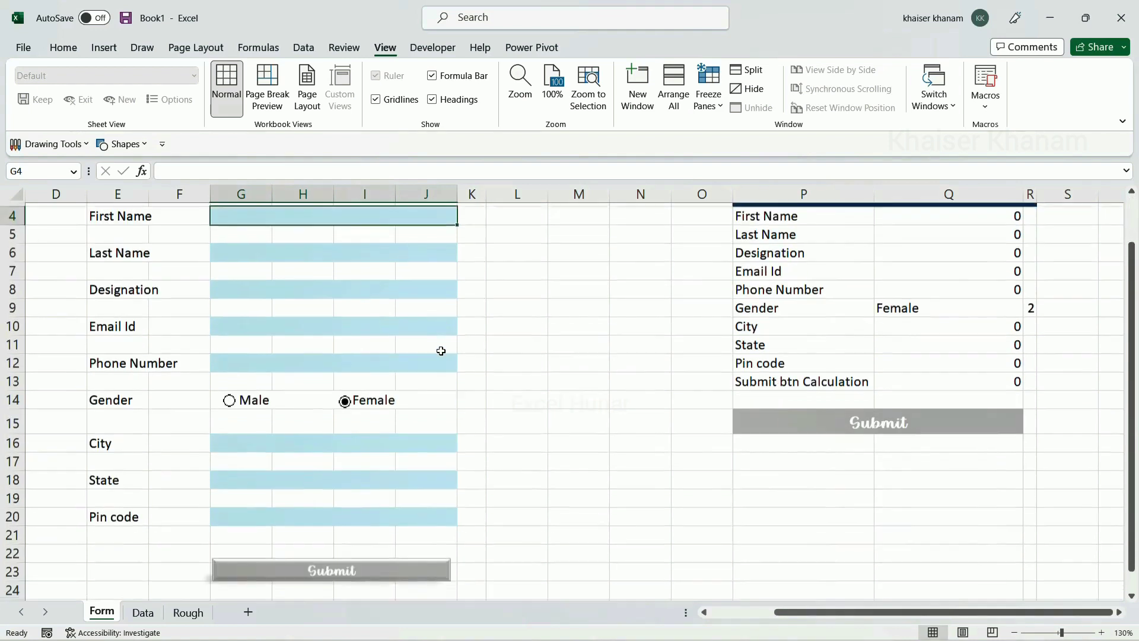
pyautogui.scroll(1, 441, 350)
pyautogui.scroll(-1, 445, 412)
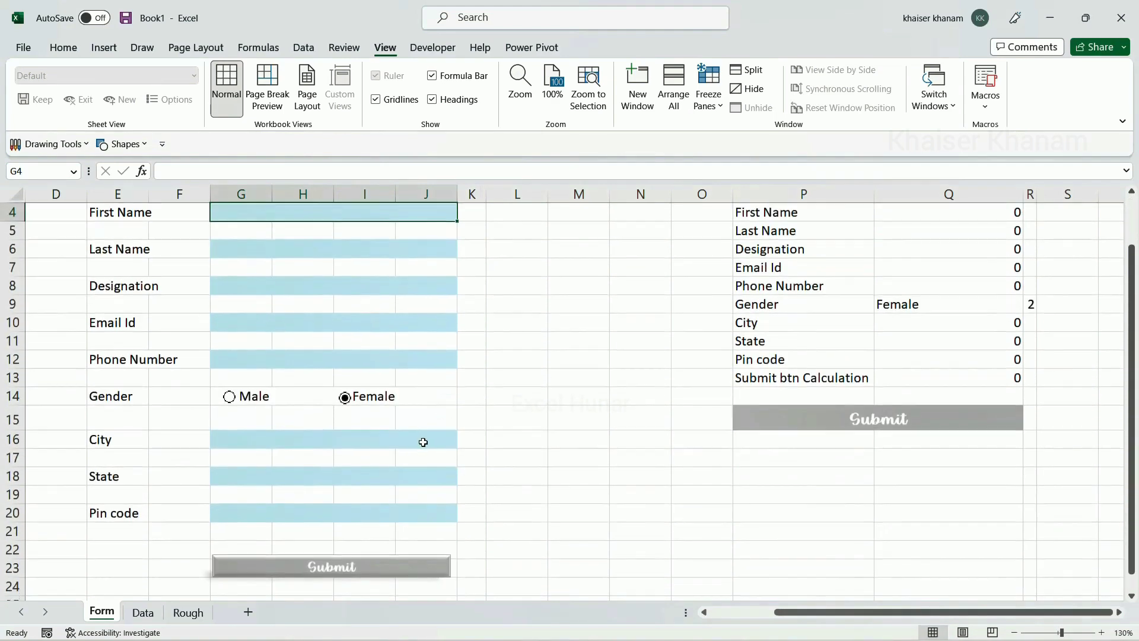
pyautogui.scroll(-1, 422, 440)
pyautogui.click(155, 614)
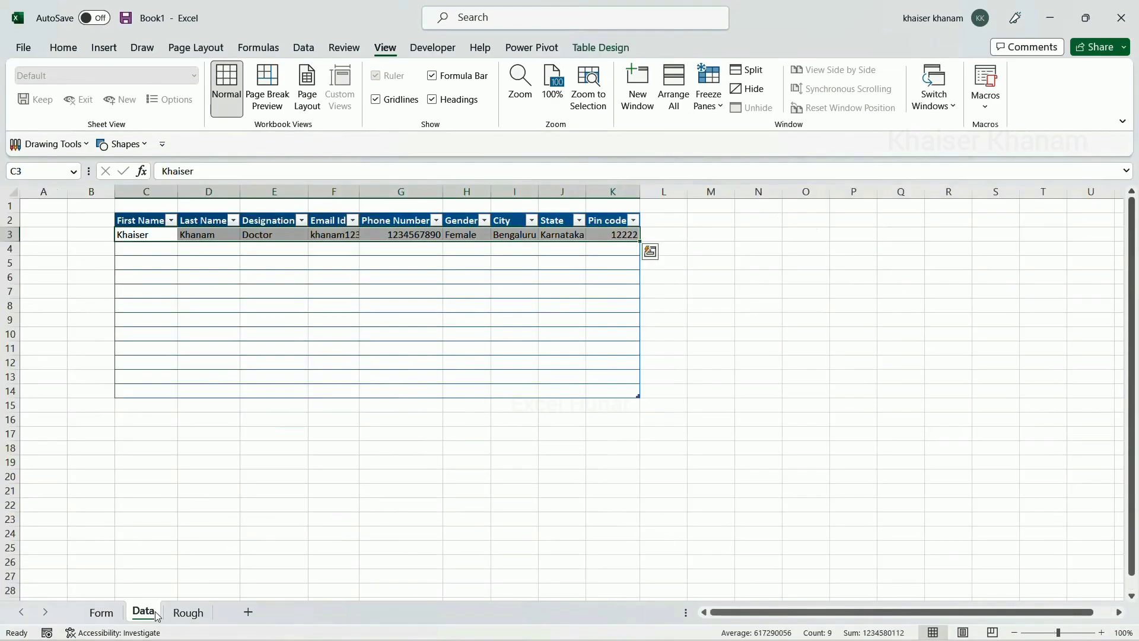
# Delete the test entry in row 3 of the Data table
pyautogui.rightClick(8, 235)
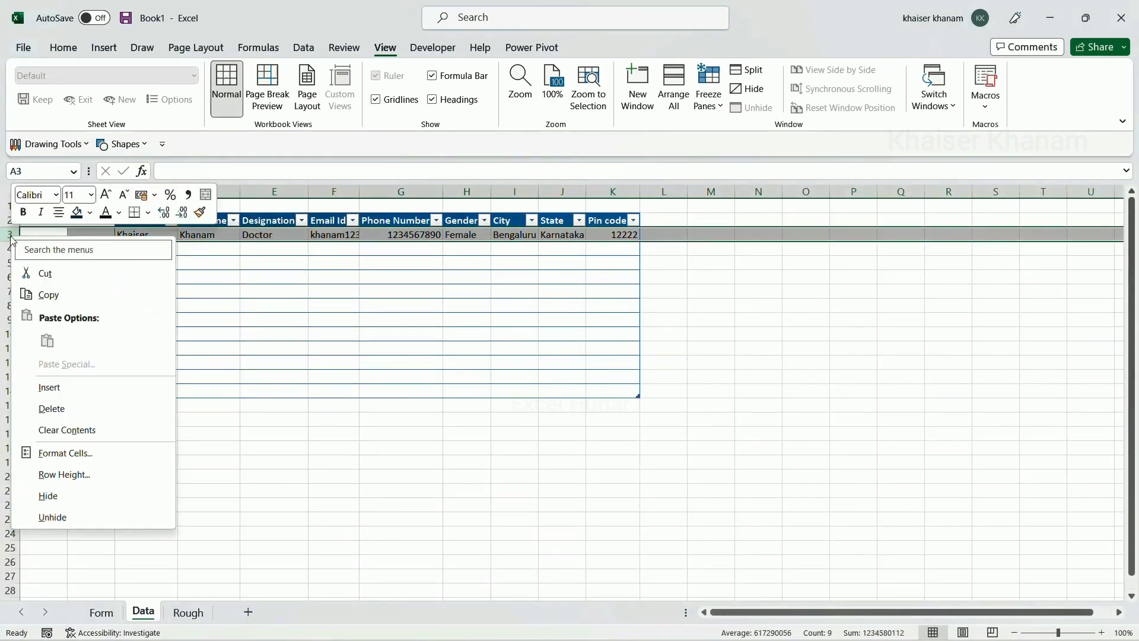
pyautogui.click(64, 404)
pyautogui.click(428, 454)
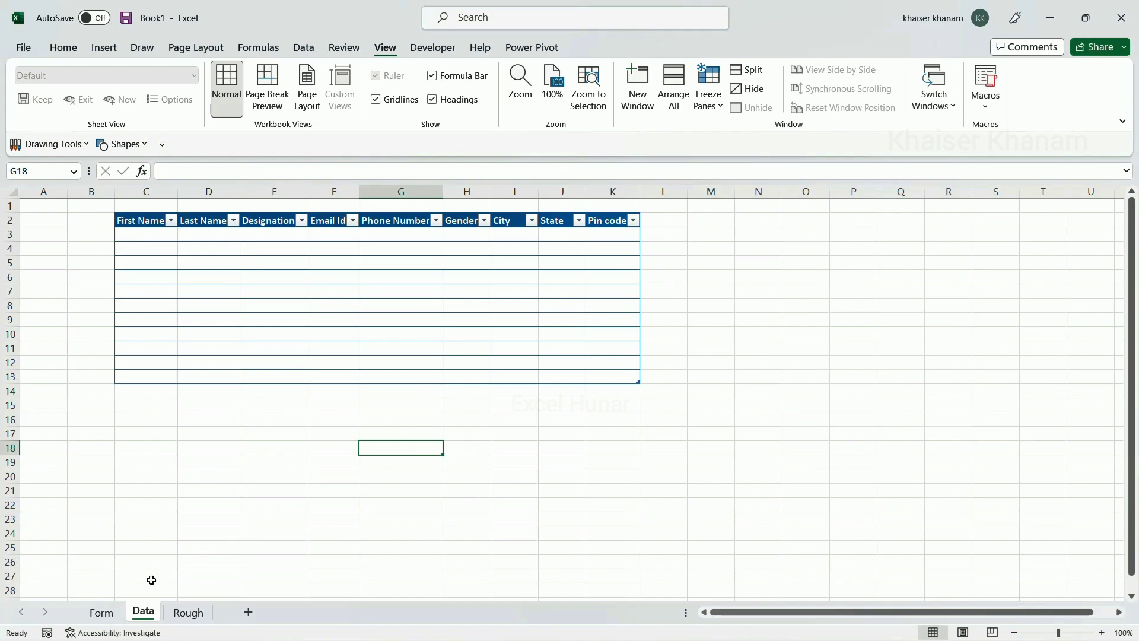
# Return to the Form sheet and select the Submit picture
pyautogui.click(102, 613)
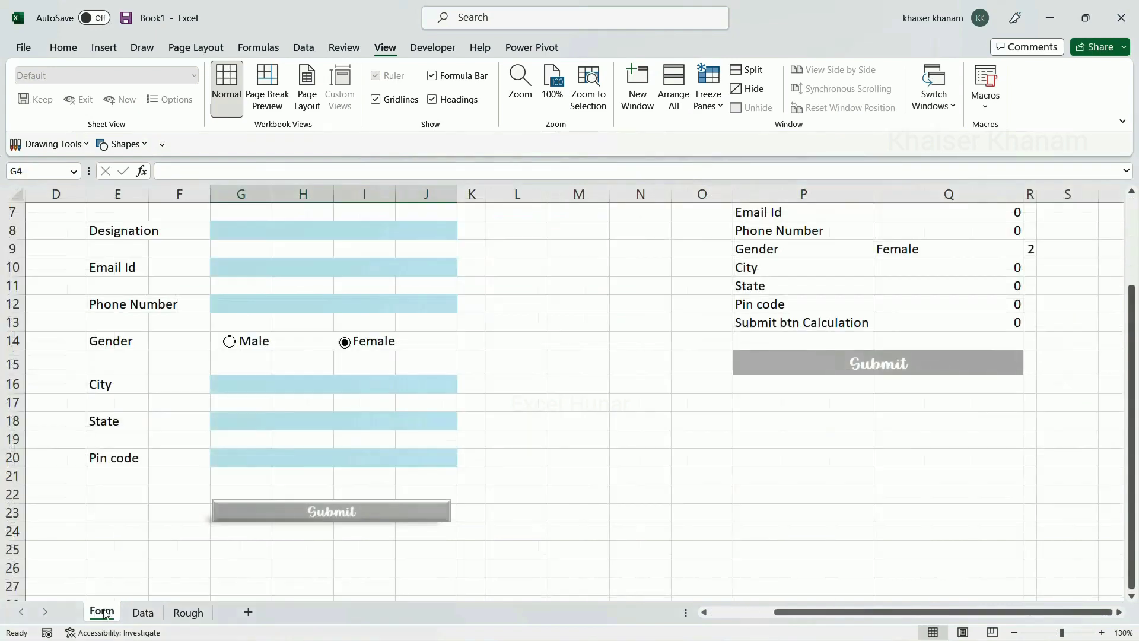
pyautogui.scroll(2, 448, 362)
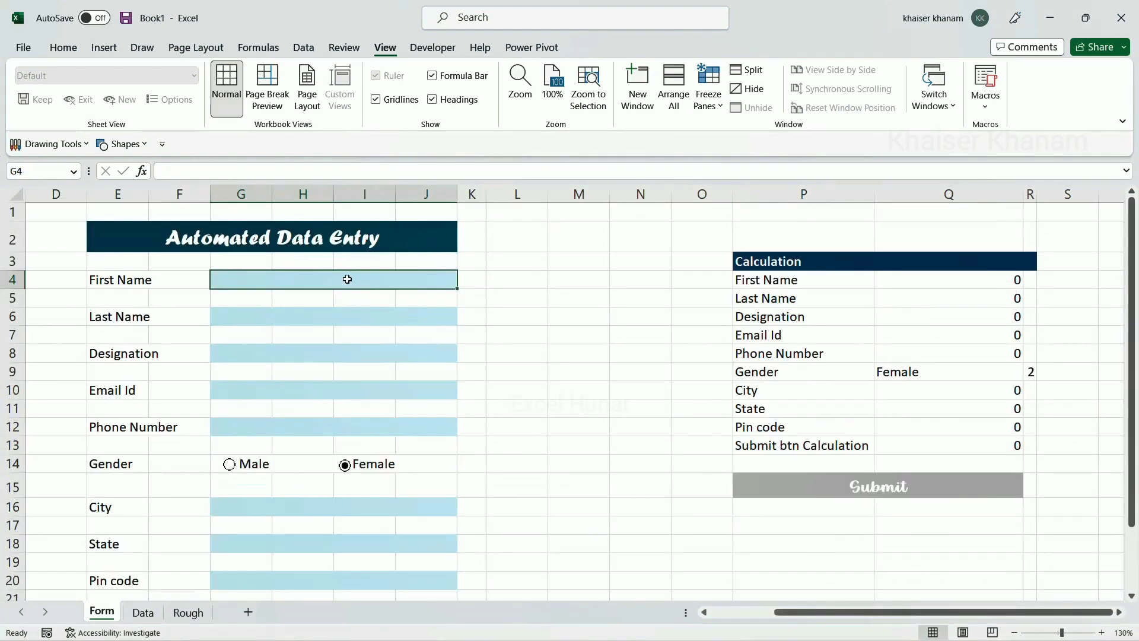
pyautogui.scroll(-1, 340, 316)
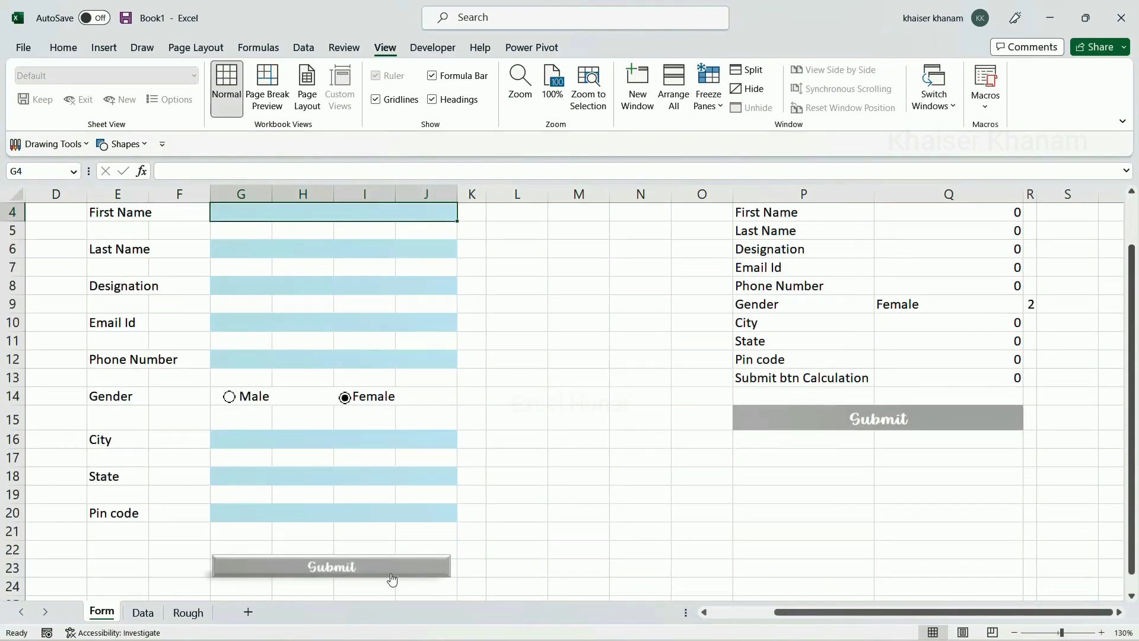
pyautogui.scroll(1, 394, 412)
pyautogui.scroll(-2, 396, 408)
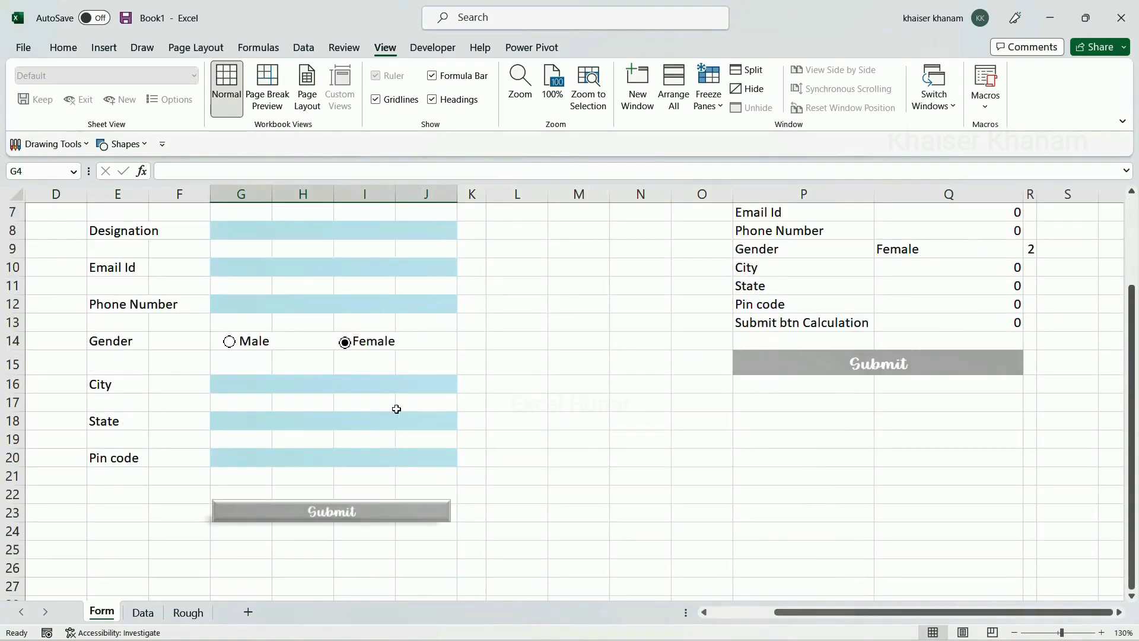
pyautogui.scroll(-1, 397, 409)
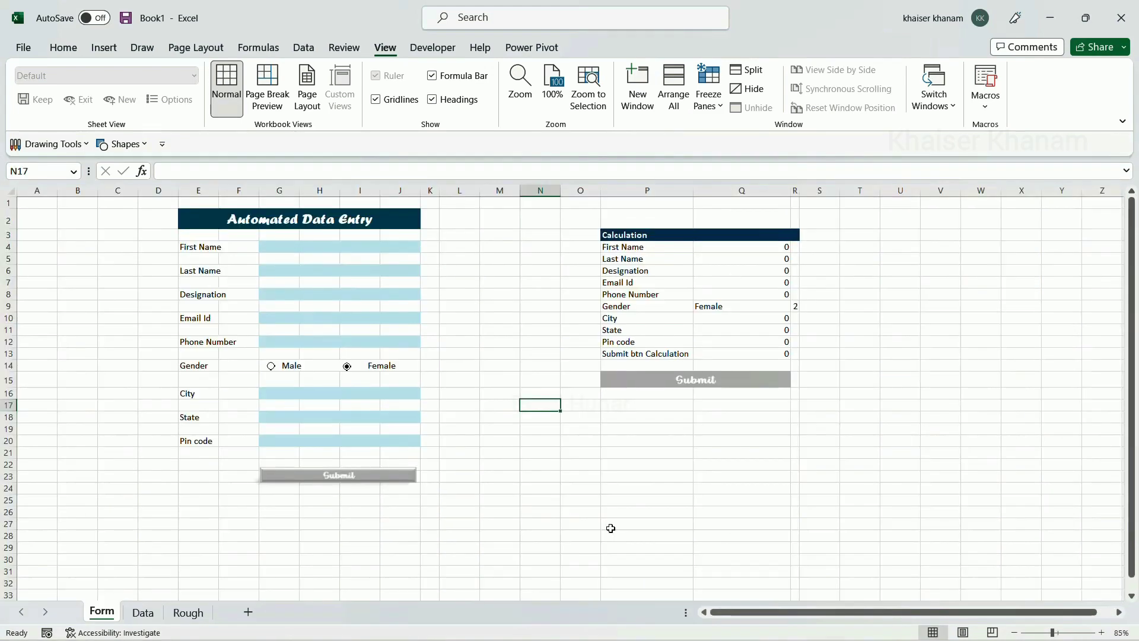
pyautogui.scroll(1, 610, 529)
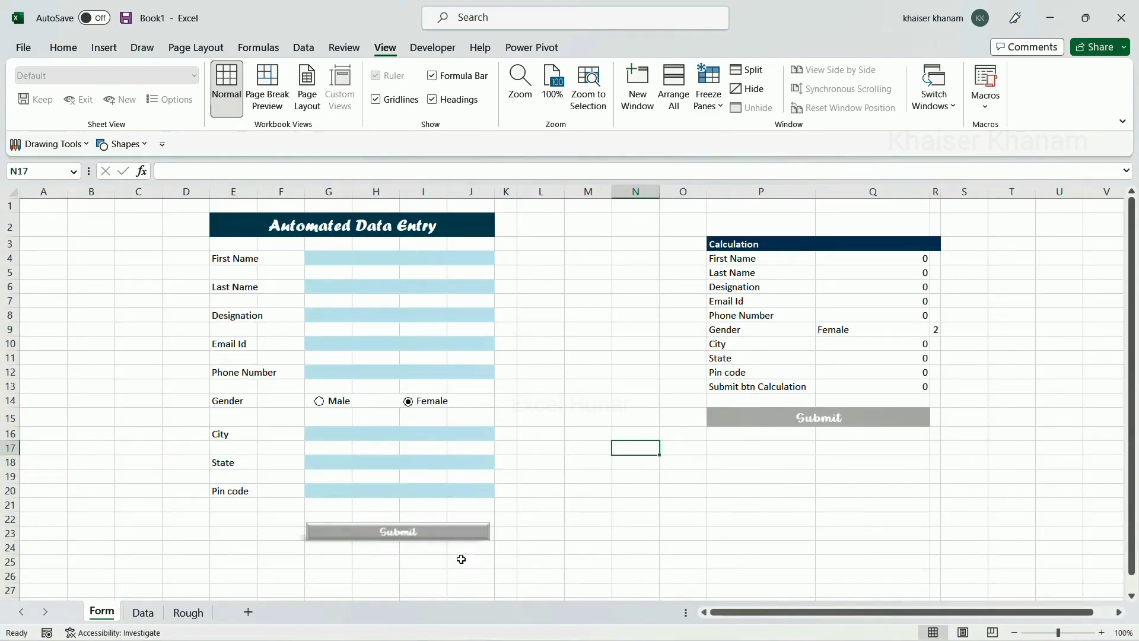
pyautogui.keyDown('ctrl'); pyautogui.click(451, 533); pyautogui.keyUp('ctrl')
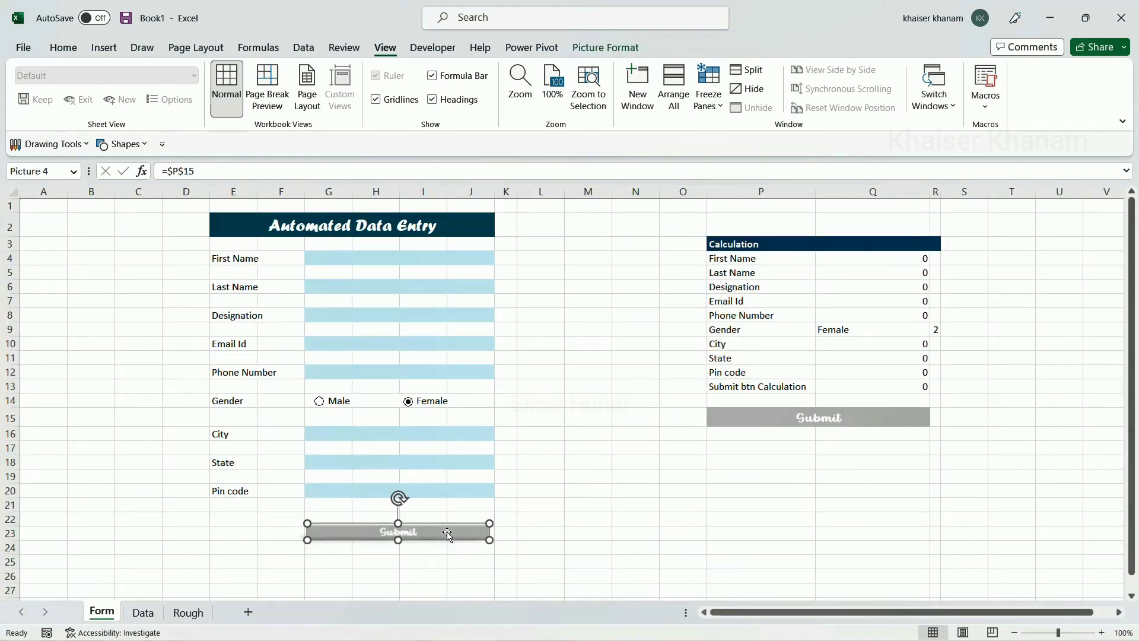
# Assign the Automation macro to the Submit picture
pyautogui.rightClick(448, 533)
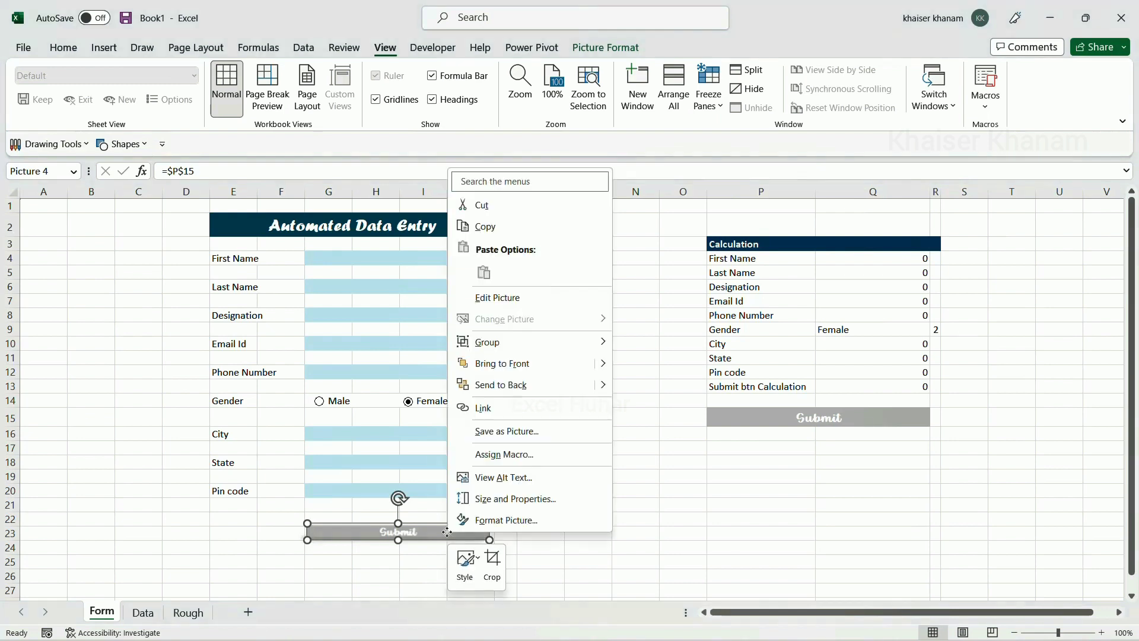
pyautogui.click(505, 454)
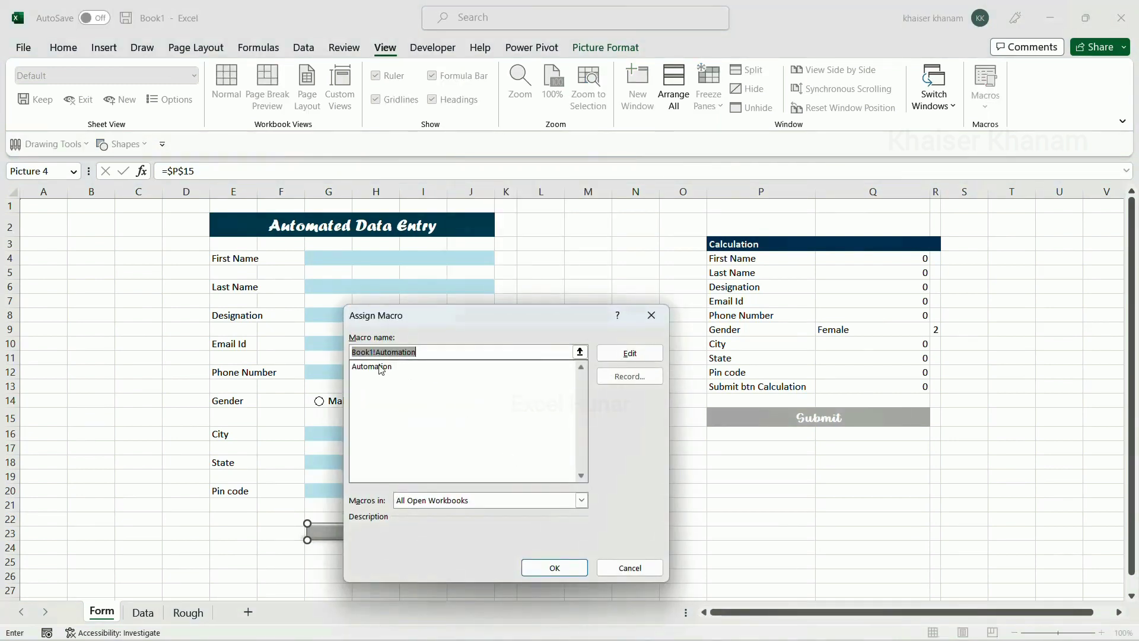
pyautogui.click(381, 368)
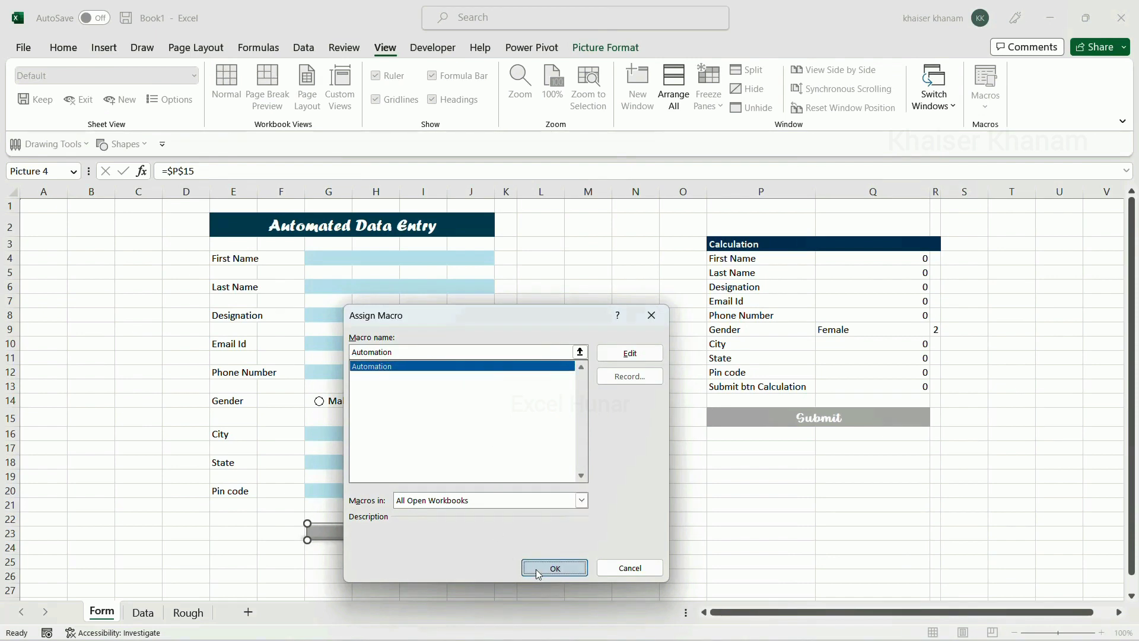
pyautogui.click(554, 568)
pyautogui.click(472, 561)
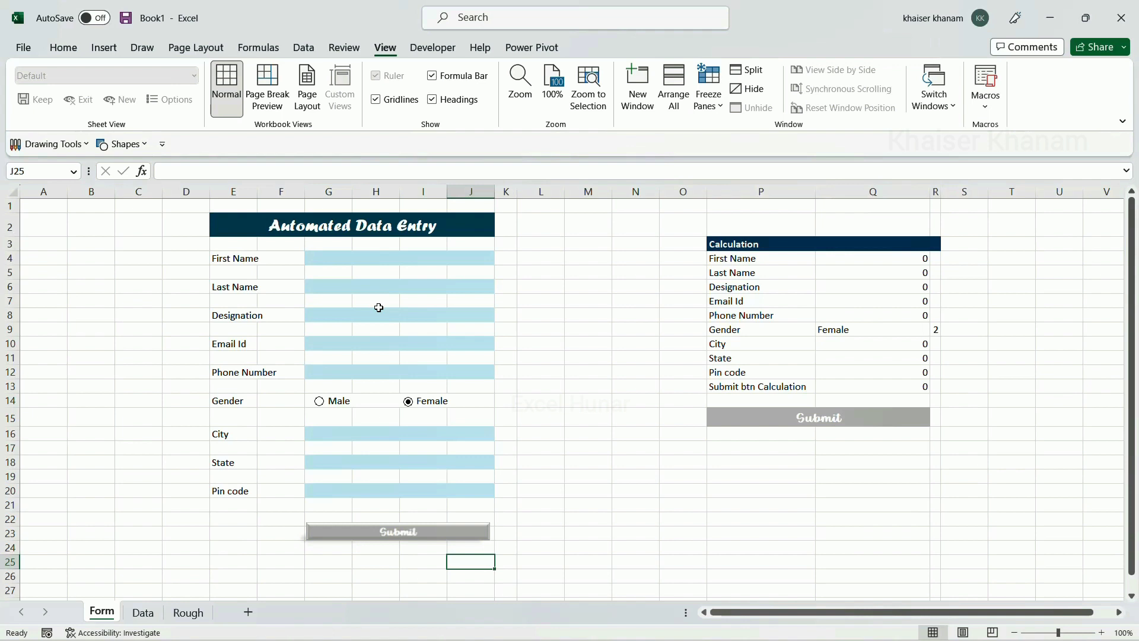
# Enter a test first name, last name, designation 'Engineer' and an email address
pyautogui.click(372, 260)
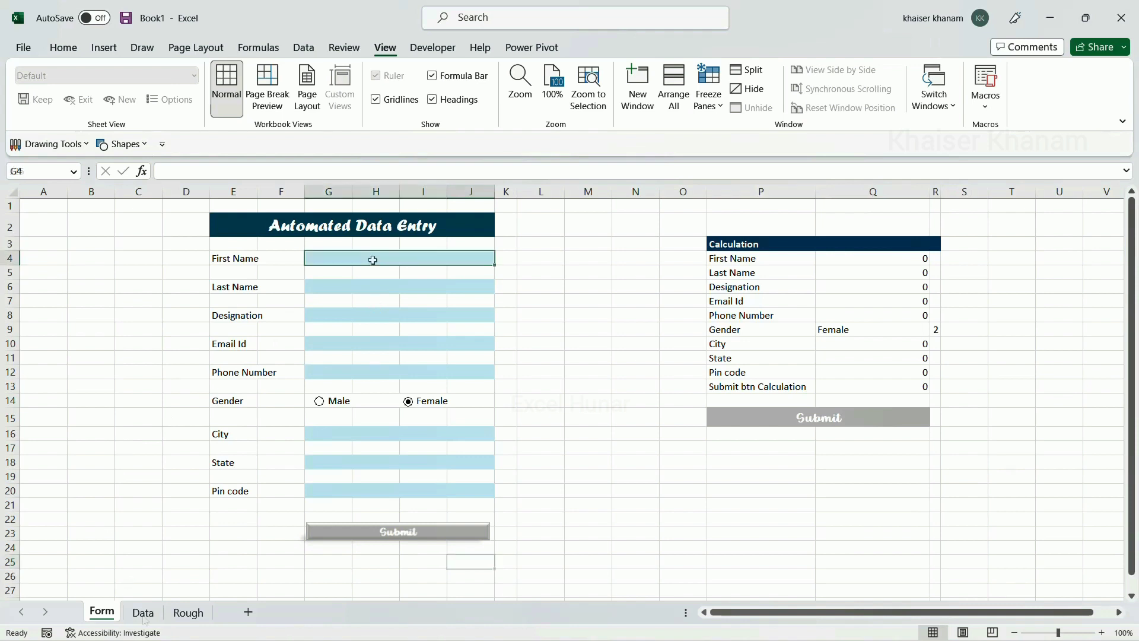
pyautogui.scroll(1, 373, 260)
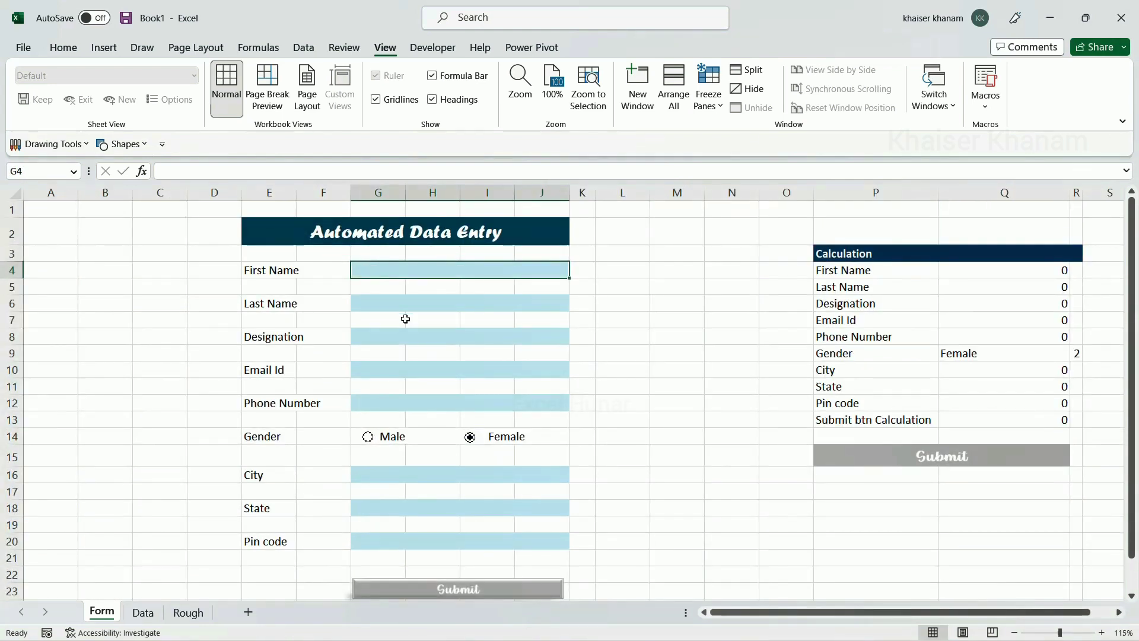
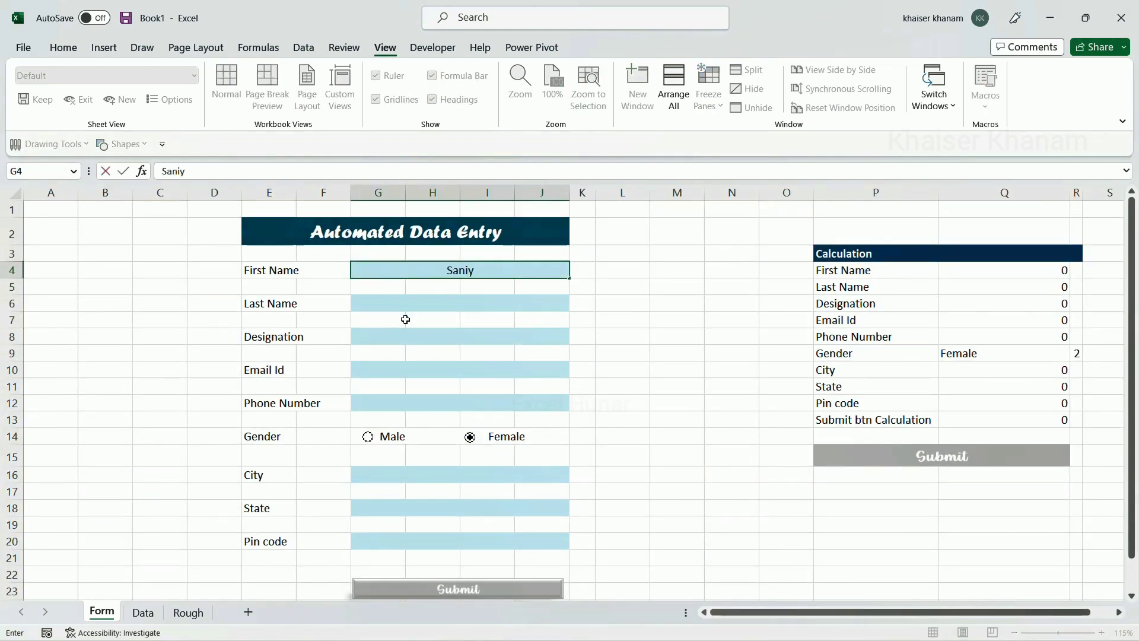
pyautogui.click(420, 303)
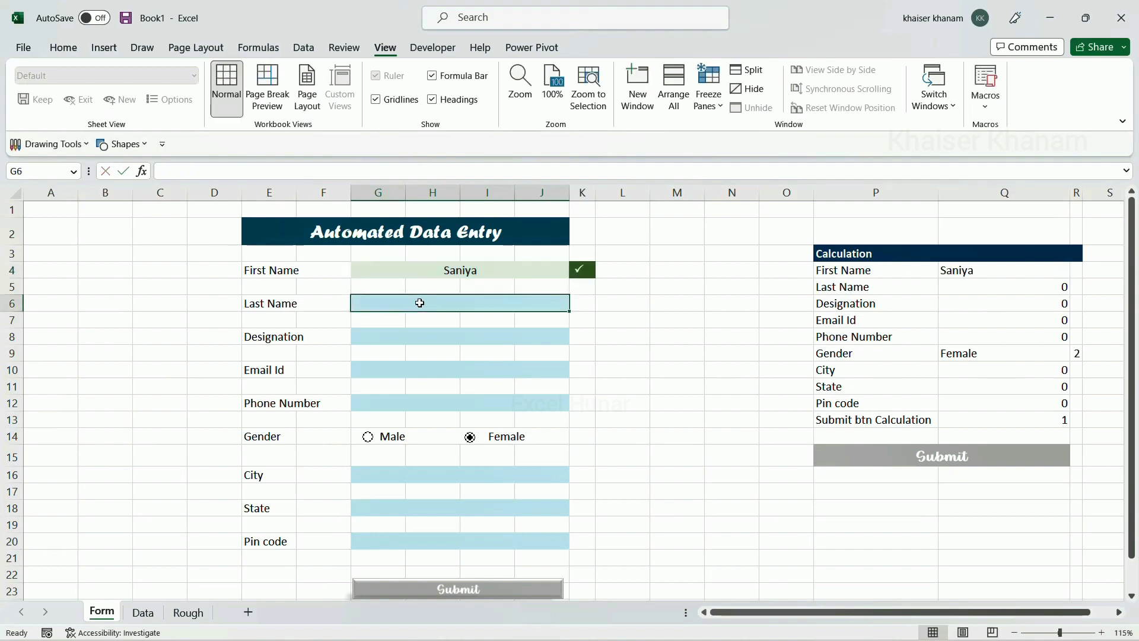
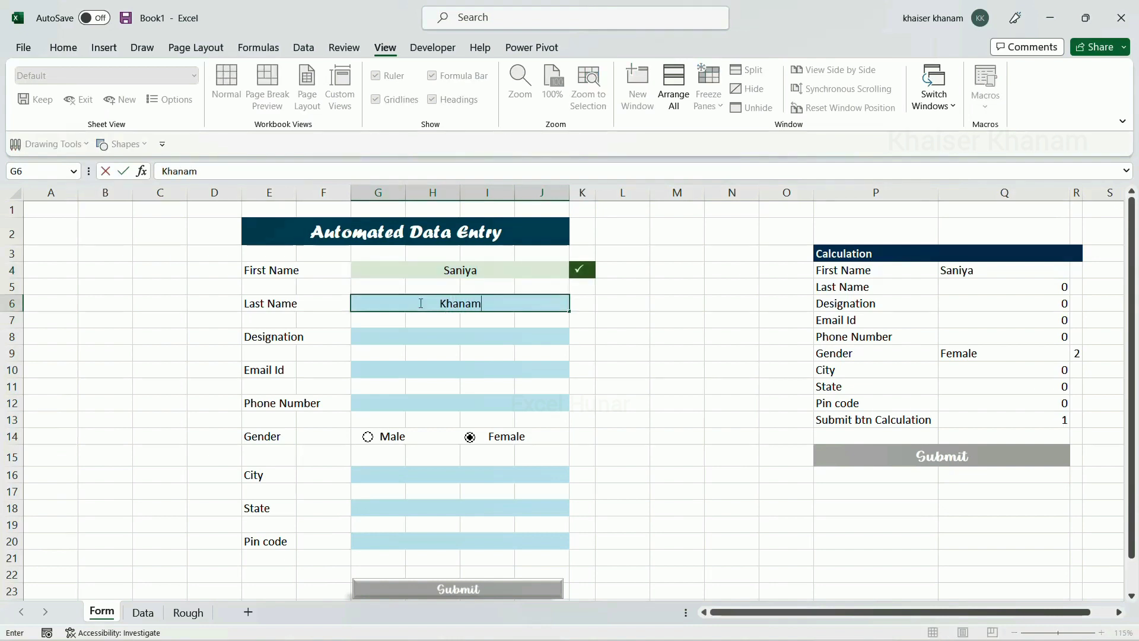
pyautogui.click(436, 334)
pyautogui.write('Eng')
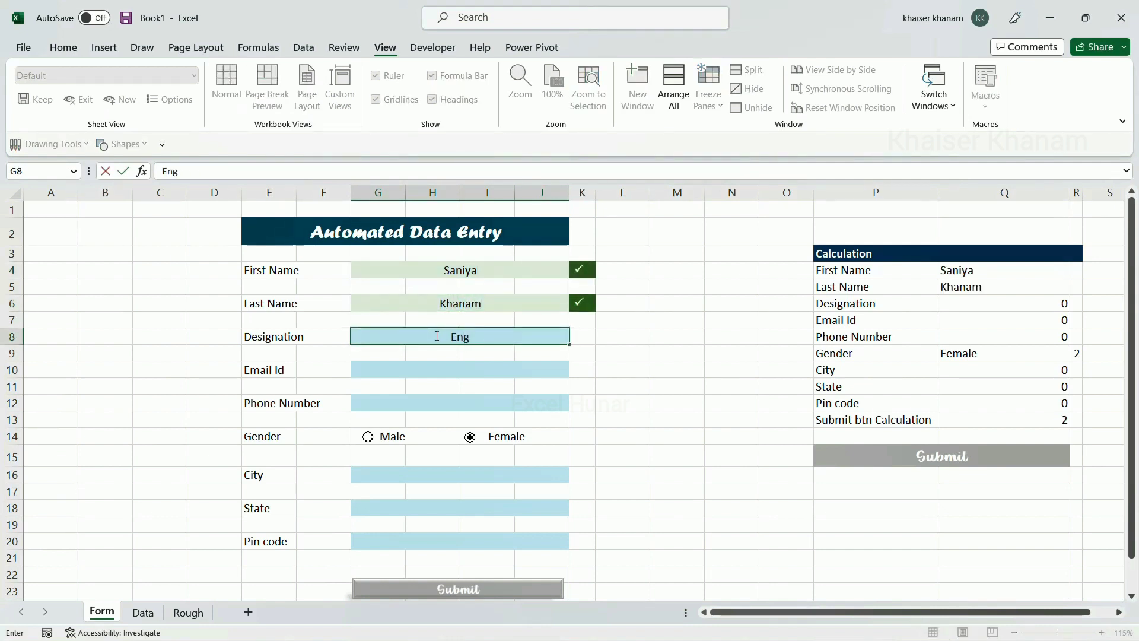
pyautogui.write('ineer')
pyautogui.click(440, 367)
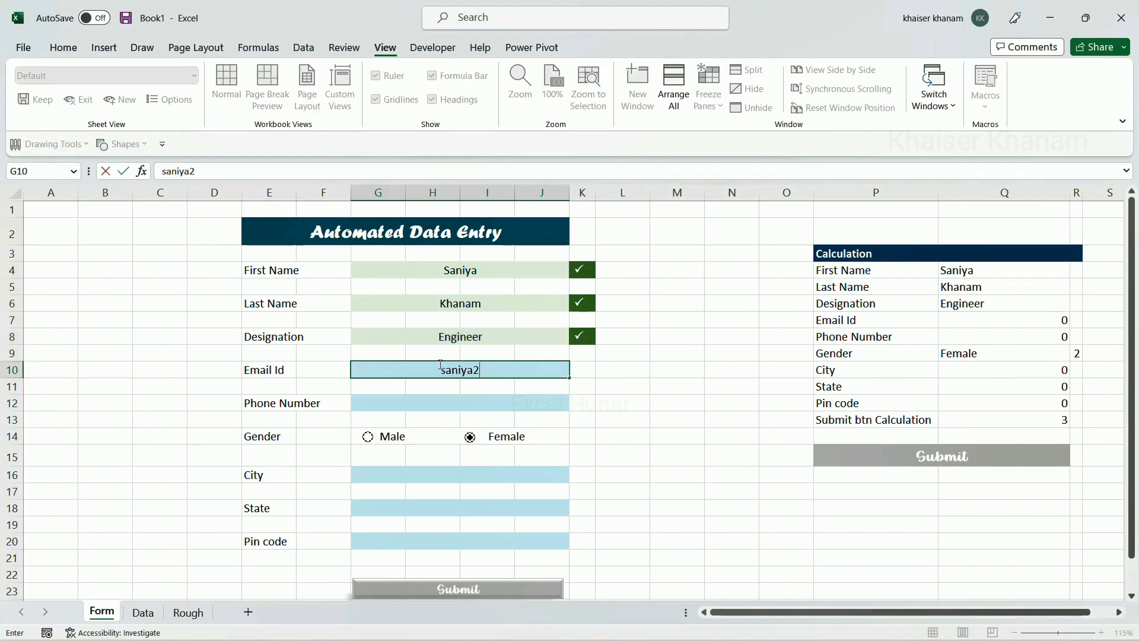
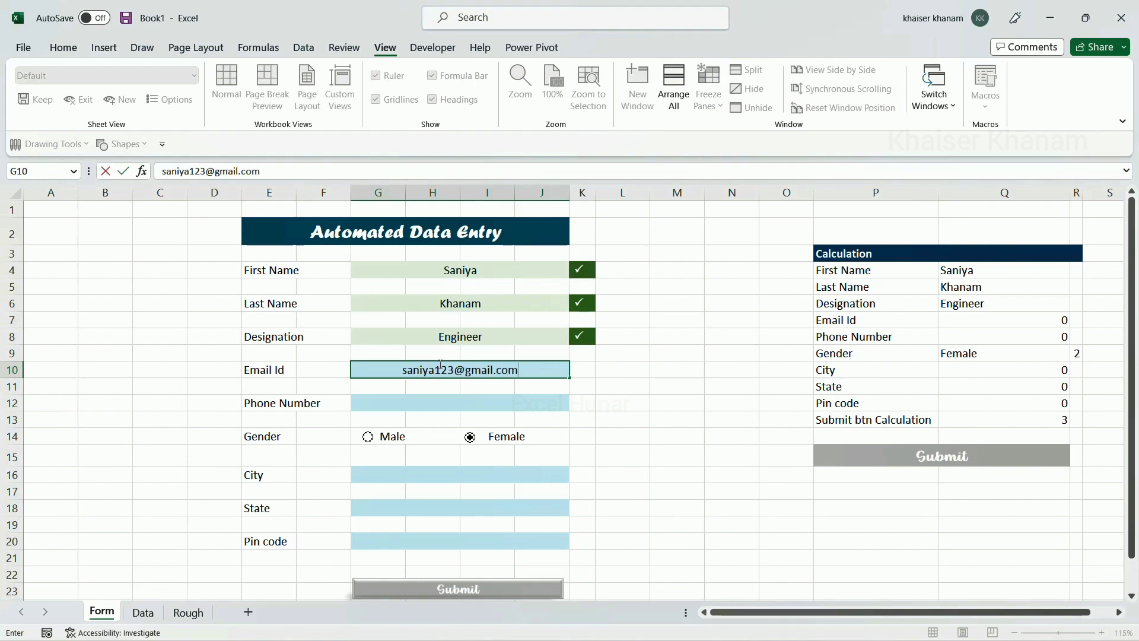
pyautogui.click(442, 398)
# Enter a phone number, choose Chennai and Tamil Nadu, and type the pin code
pyautogui.write('1234567890')
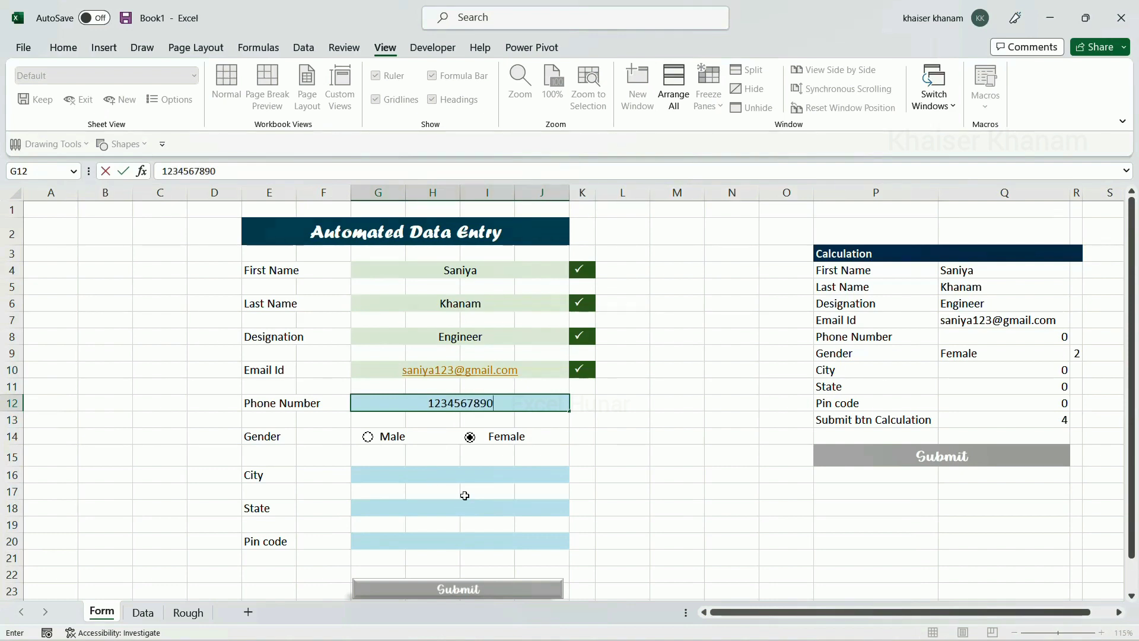
pyautogui.click(439, 471)
pyautogui.click(580, 476)
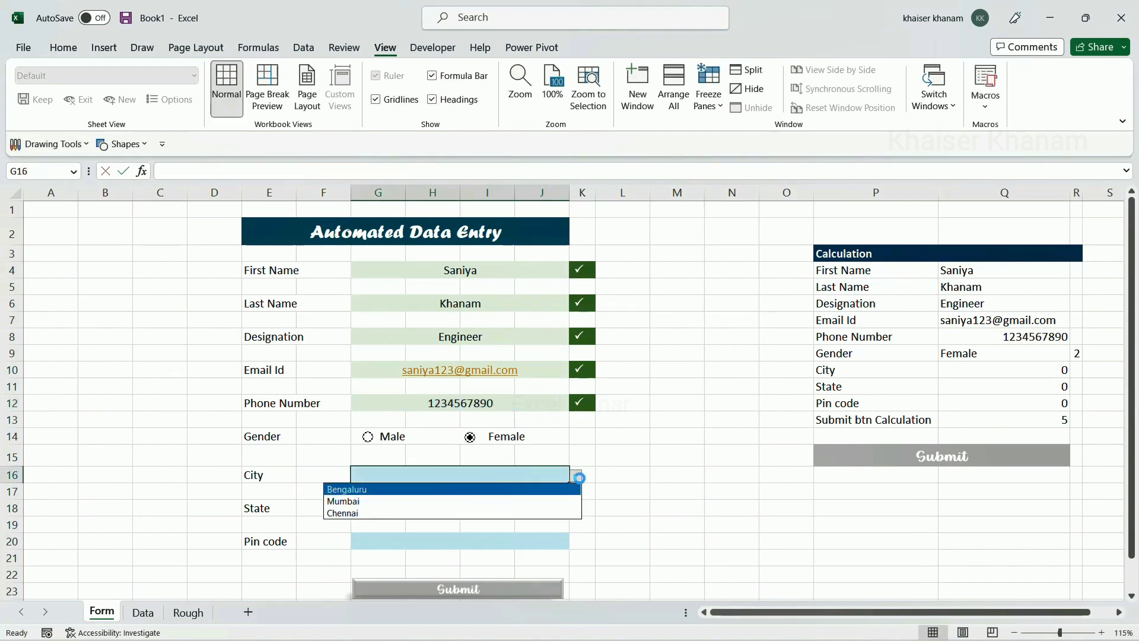
pyautogui.click(384, 513)
pyautogui.click(403, 508)
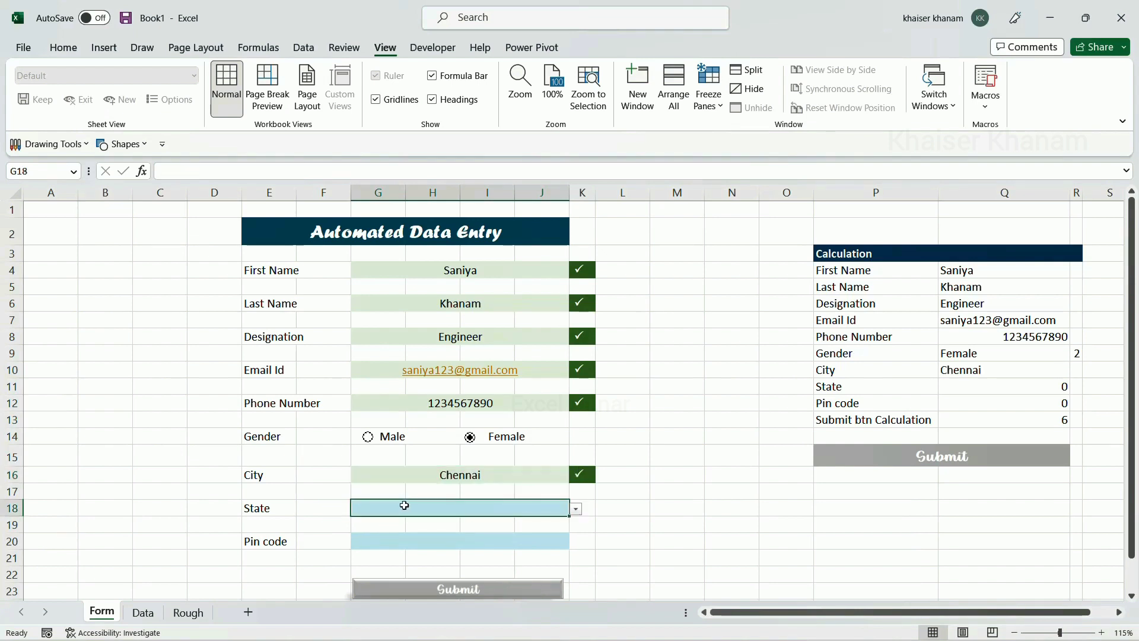
pyautogui.click(584, 509)
pyautogui.click(412, 547)
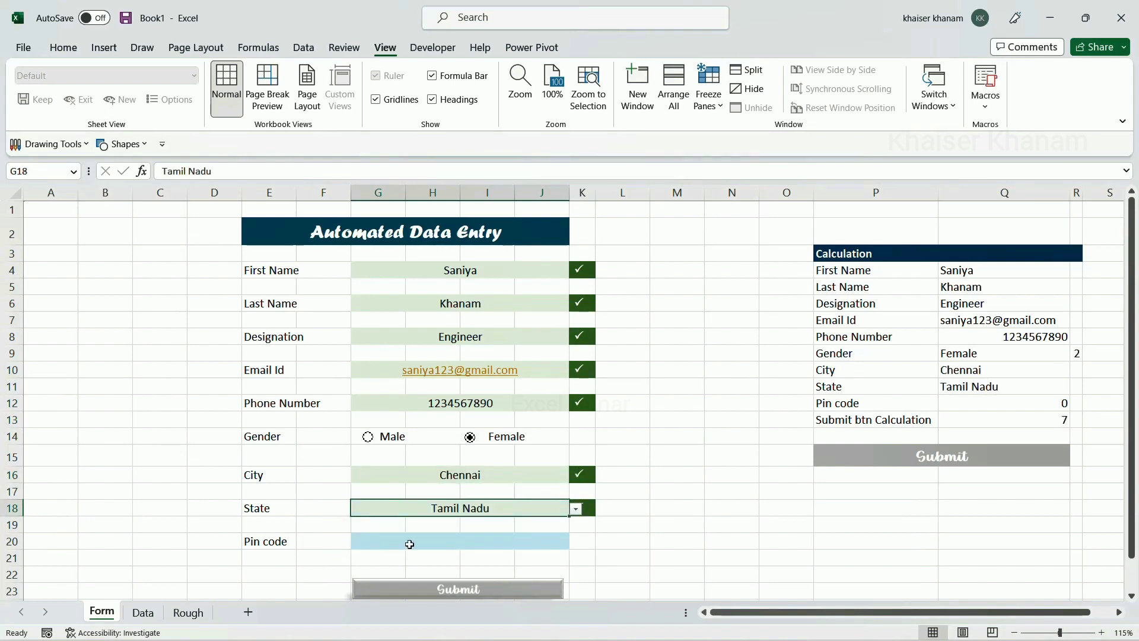
pyautogui.click(410, 544)
pyautogui.write('34566')
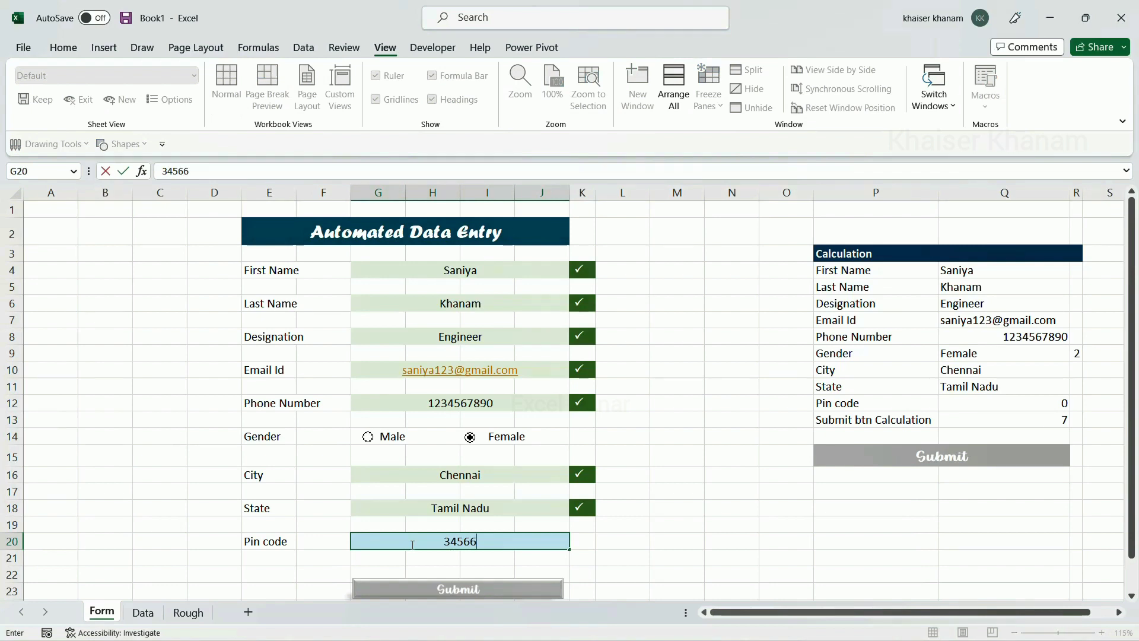
pyautogui.click(626, 561)
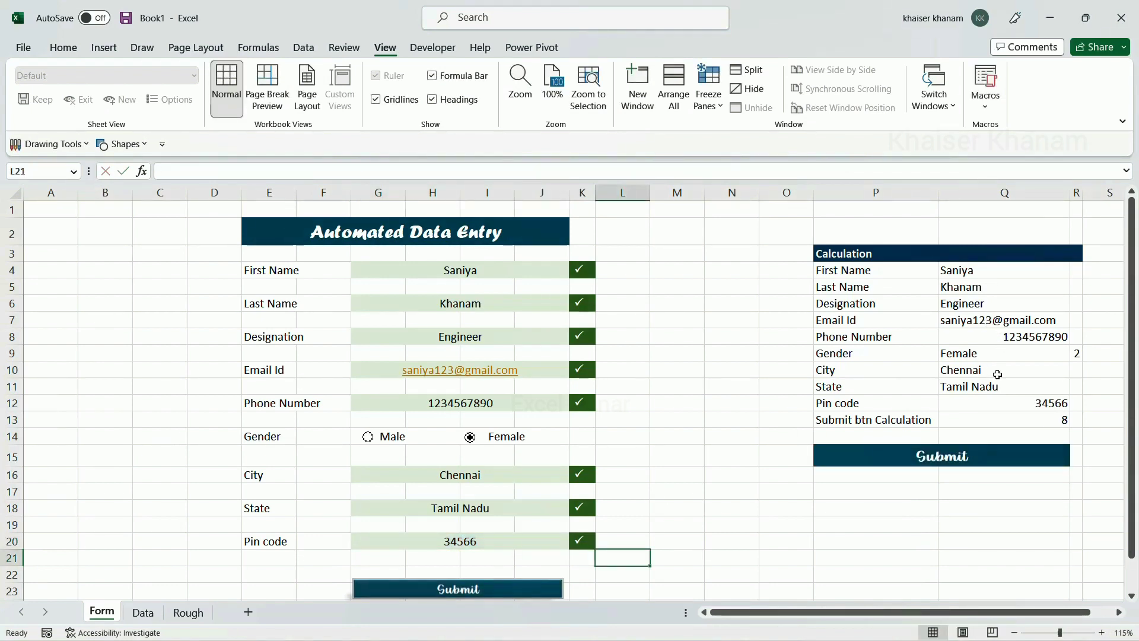
pyautogui.scroll(-1, 536, 537)
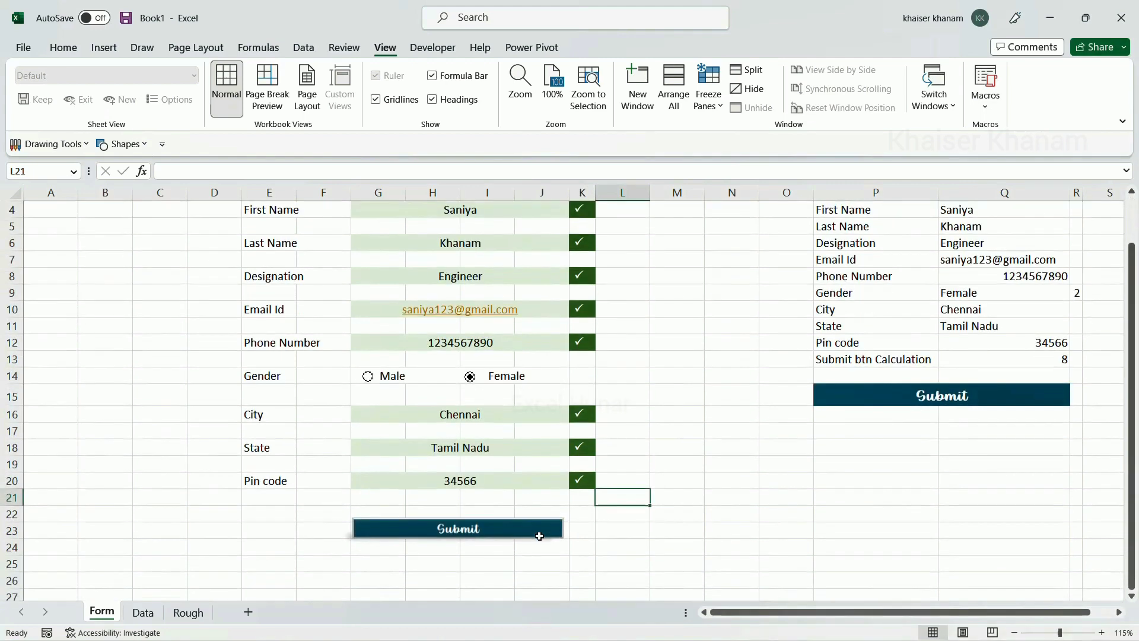
# Submit the form, confirm the entry appears in Data table row 3, then return to Form
pyautogui.click(496, 535)
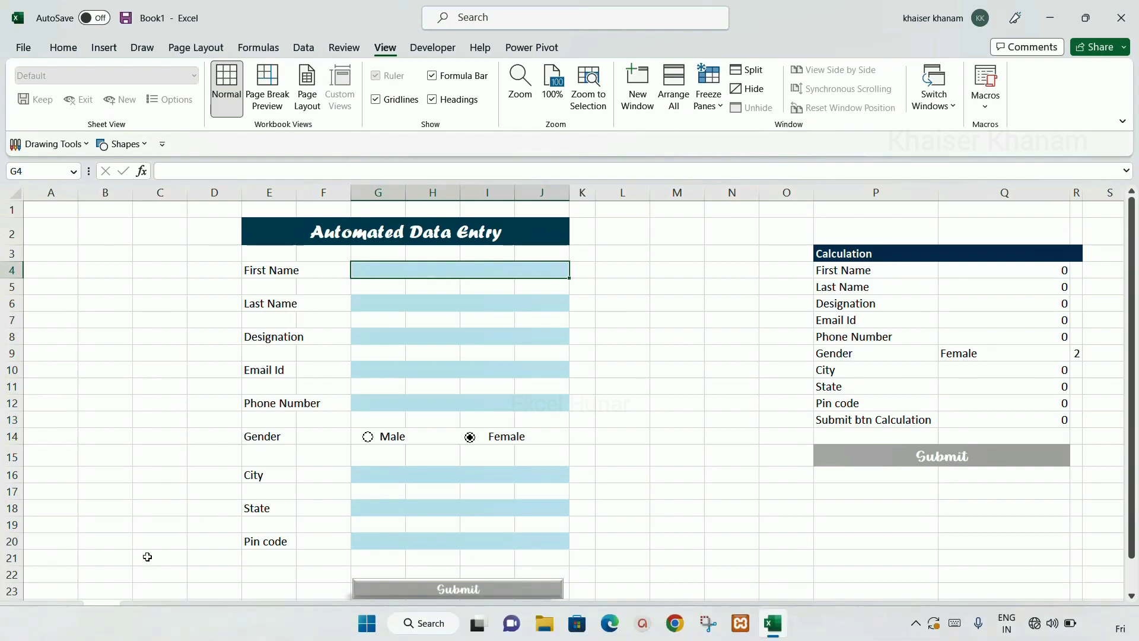
pyautogui.click(143, 612)
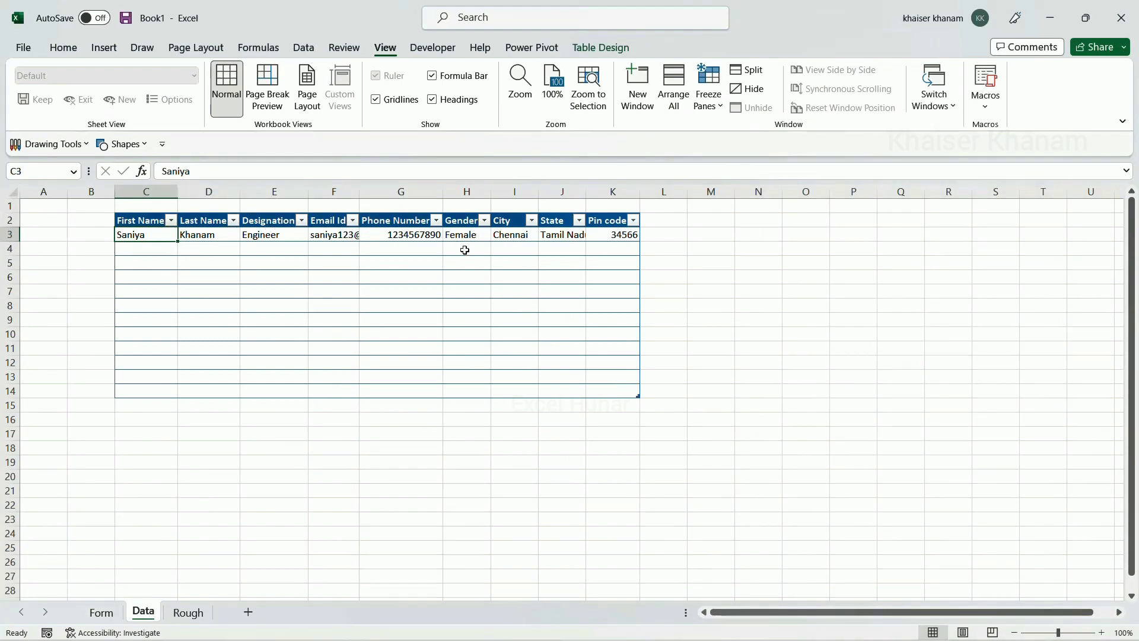
pyautogui.click(102, 612)
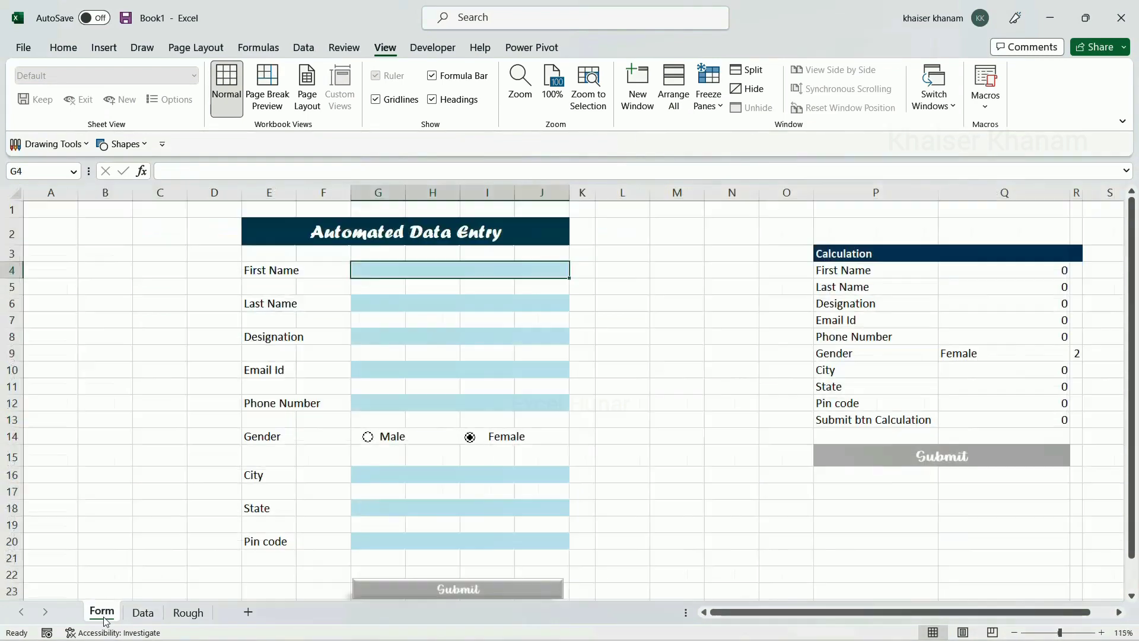
# Turn off gridlines on the Form sheet
pyautogui.scroll(-2, 465, 380)
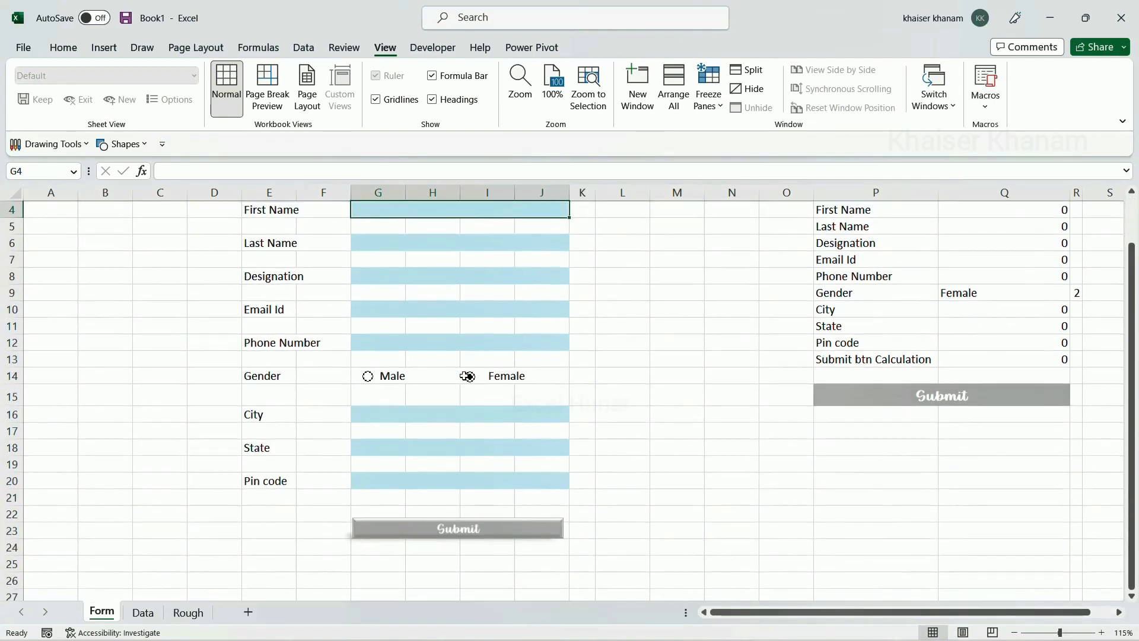
pyautogui.scroll(2, 465, 380)
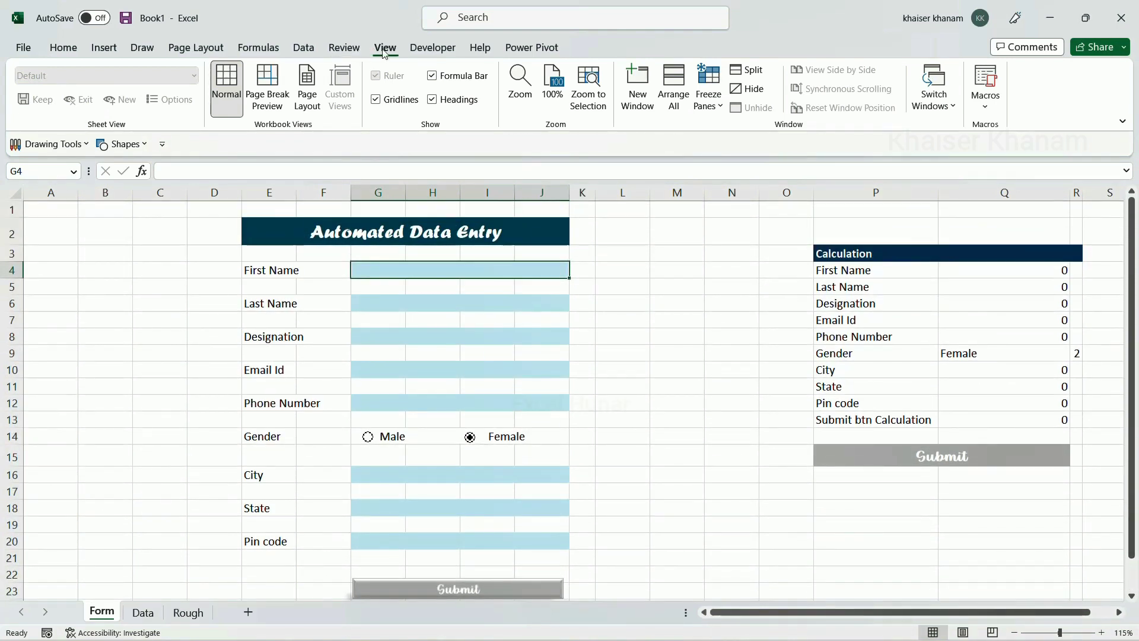
pyautogui.click(386, 99)
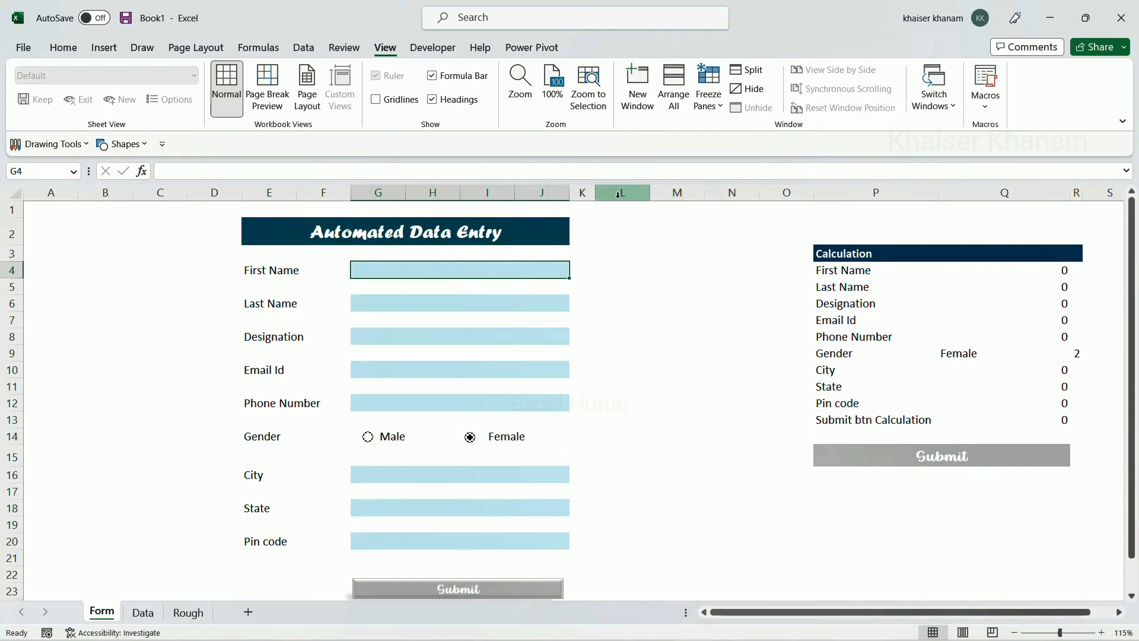
# Hide the helper Calculation columns from column L onward
pyautogui.moveTo(623, 192); pyautogui.dragTo(700, 198)
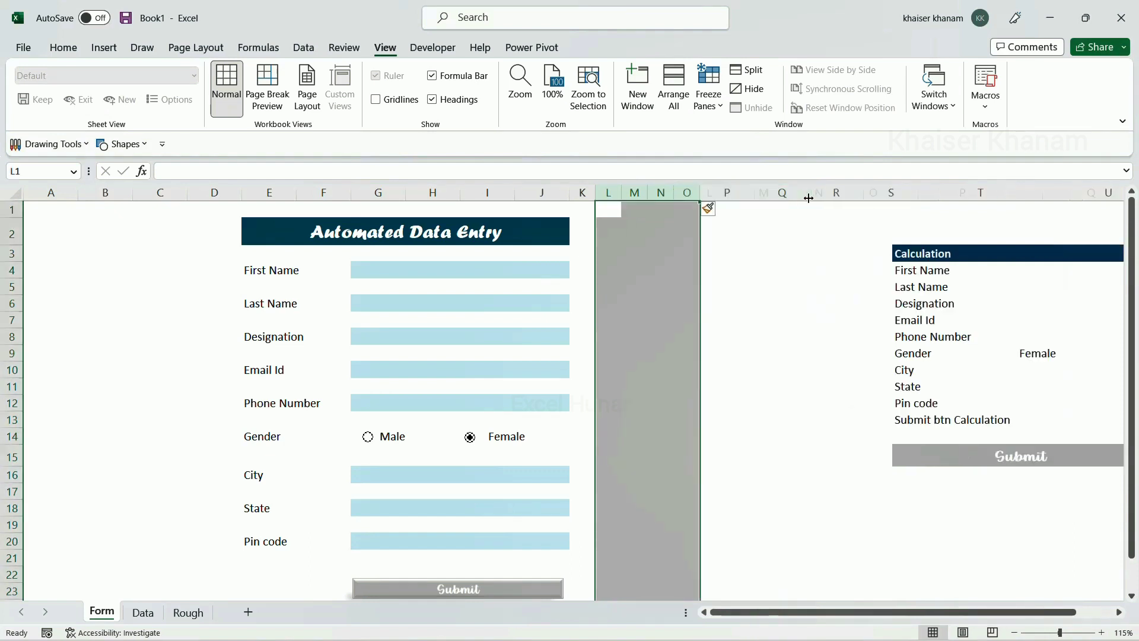
pyautogui.moveTo(802, 612); pyautogui.dragTo(625, 611)
pyautogui.click(463, 274)
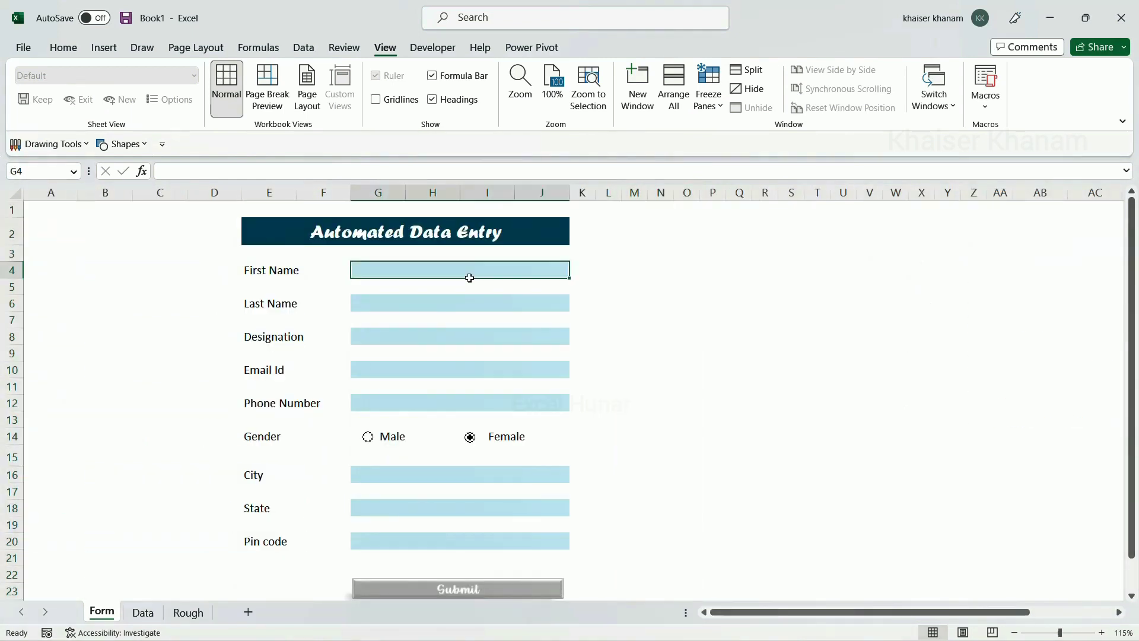
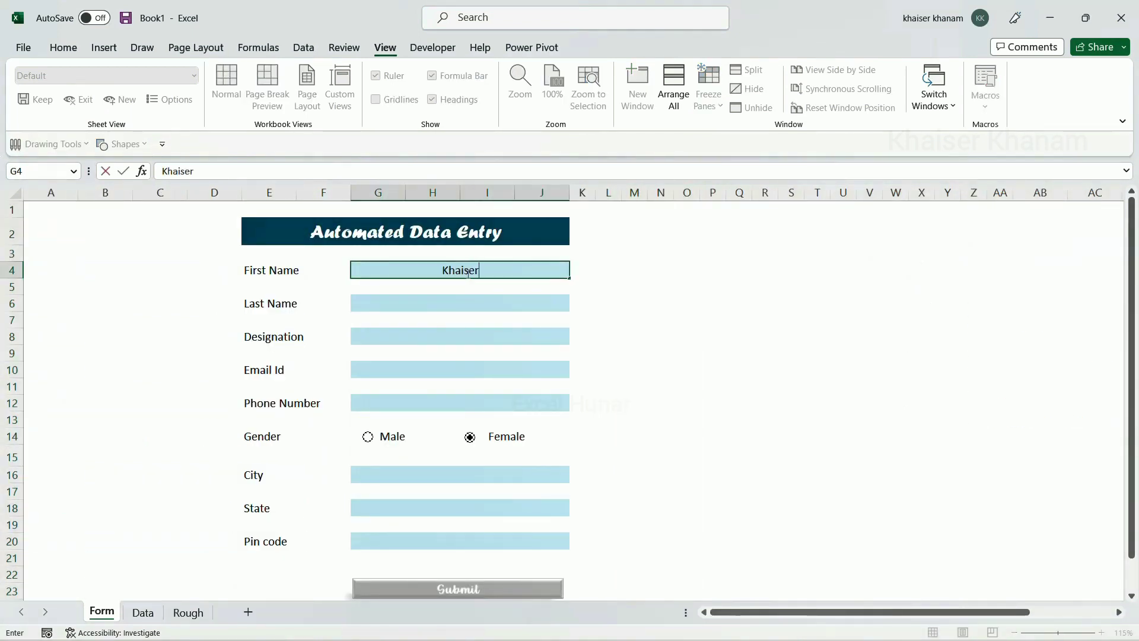
# Enter the person's first and last name, designation Lawyer, e-mail address and phone number in the form
pyautogui.click(465, 303)
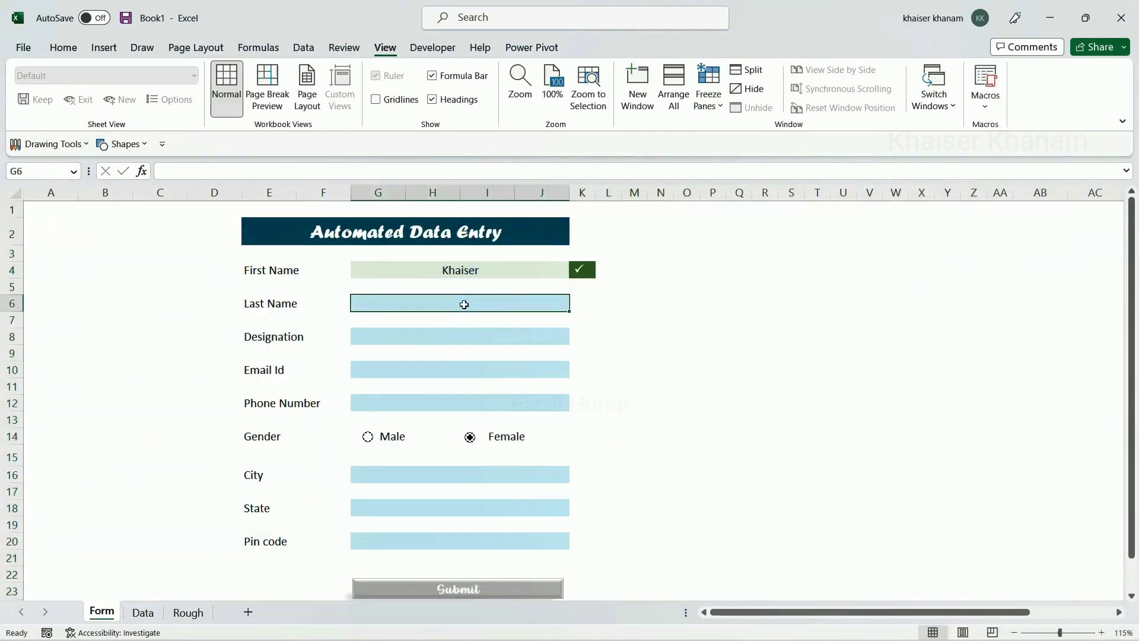
pyautogui.click(463, 336)
pyautogui.write('Lawyer')
pyautogui.click(463, 369)
pyautogui.click(453, 403)
# Set city Mumbai and state Maharashtra, submit the entry, and confirm it on the Data sheet
pyautogui.click(582, 475)
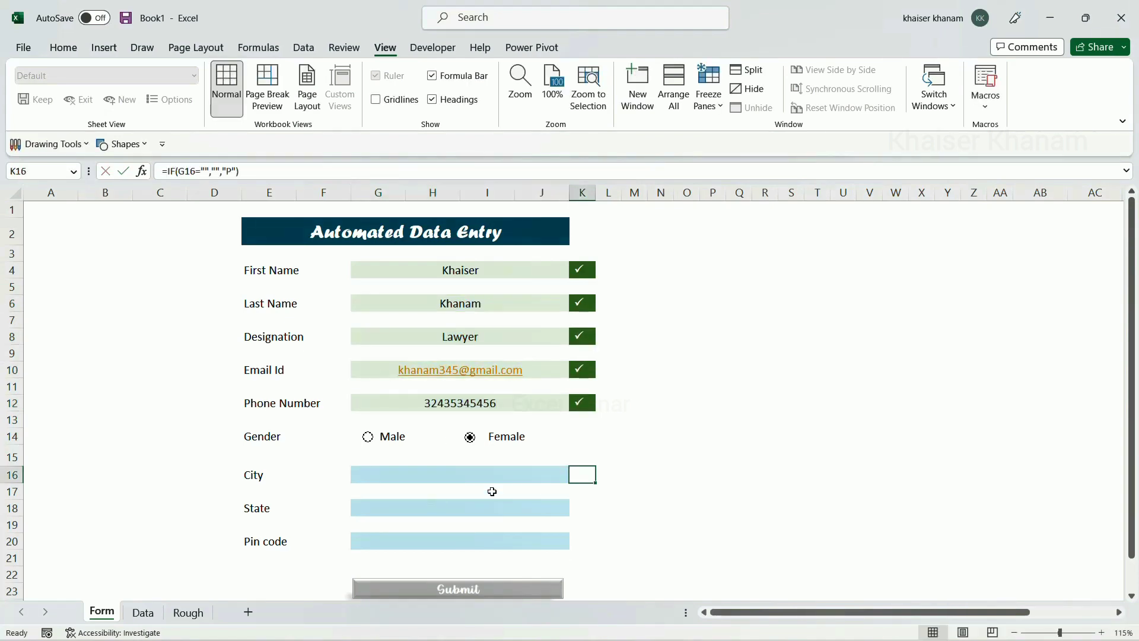
pyautogui.click(487, 476)
pyautogui.write('Mumbai')
pyautogui.click(487, 508)
pyautogui.click(576, 509)
pyautogui.scroll(-1, 642, 528)
pyautogui.click(517, 530)
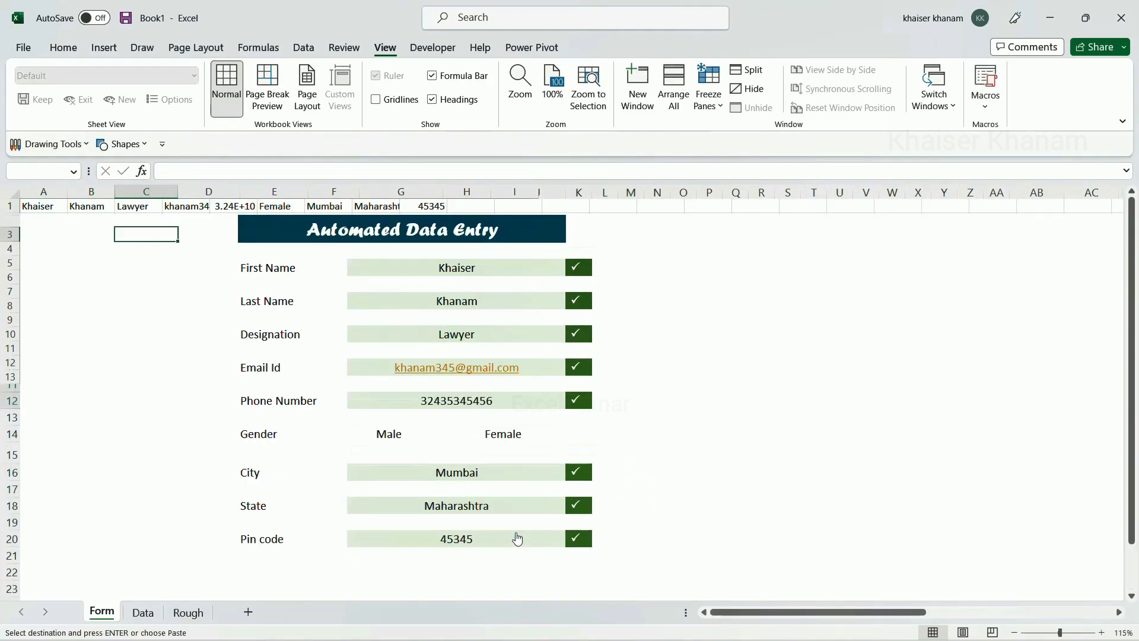
pyautogui.click(143, 613)
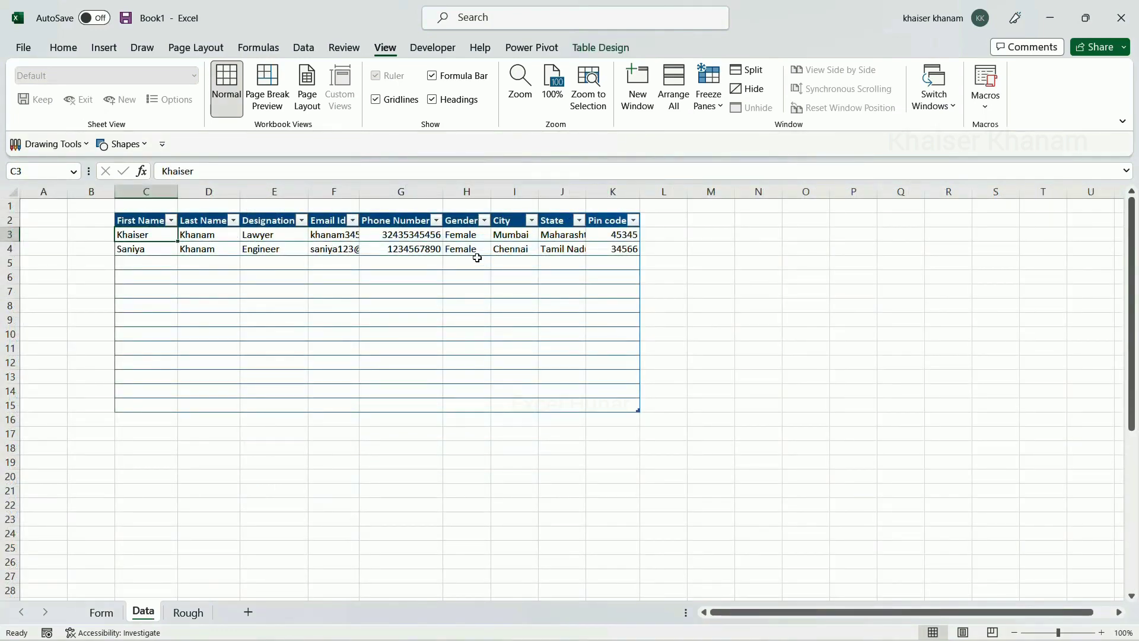
pyautogui.click(102, 617)
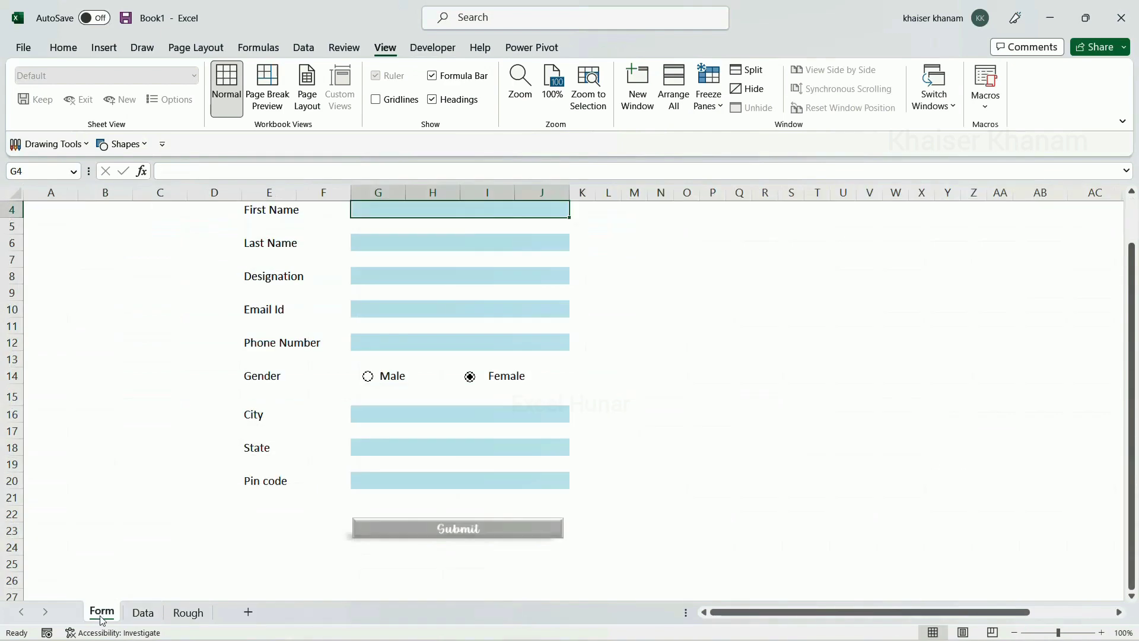
pyautogui.scroll(1, 371, 318)
pyautogui.scroll(-1, 407, 331)
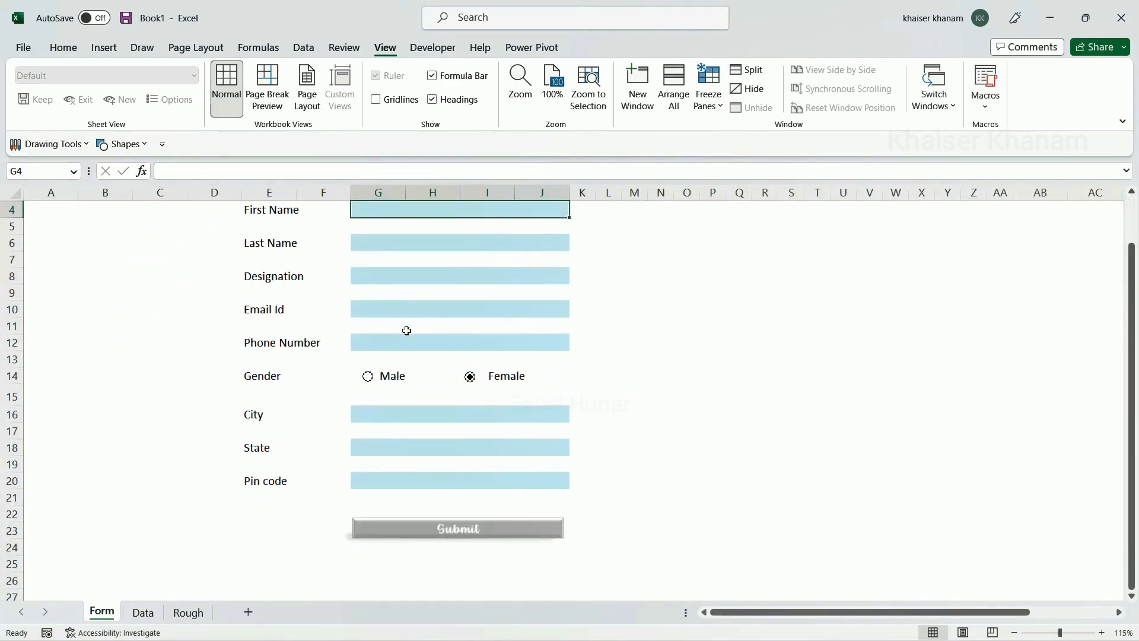
pyautogui.click(152, 615)
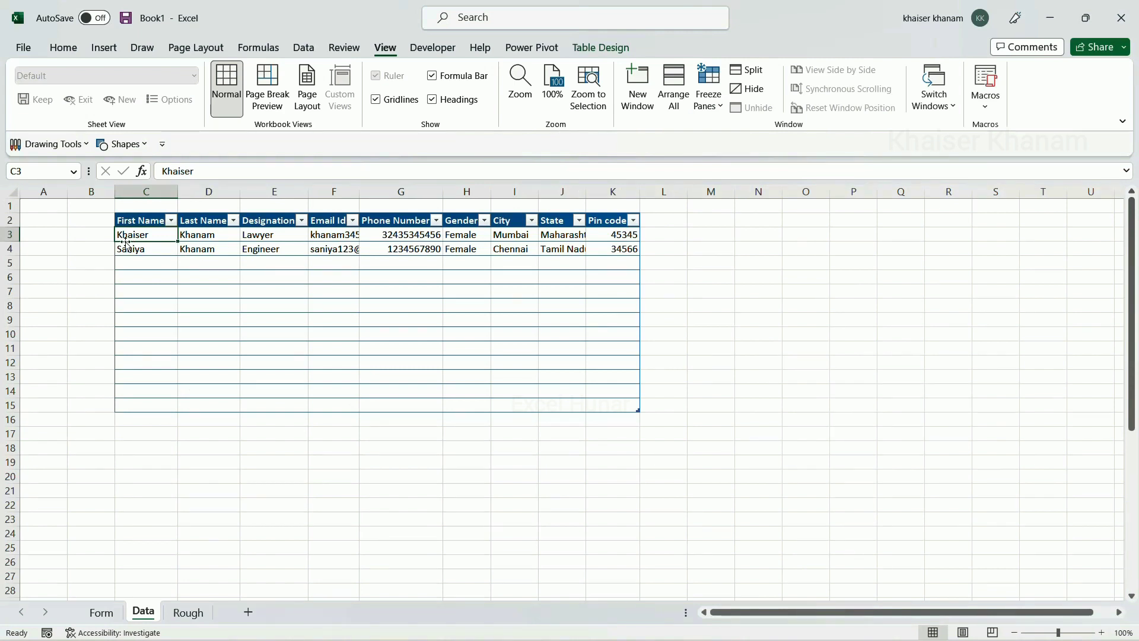
pyautogui.click(95, 612)
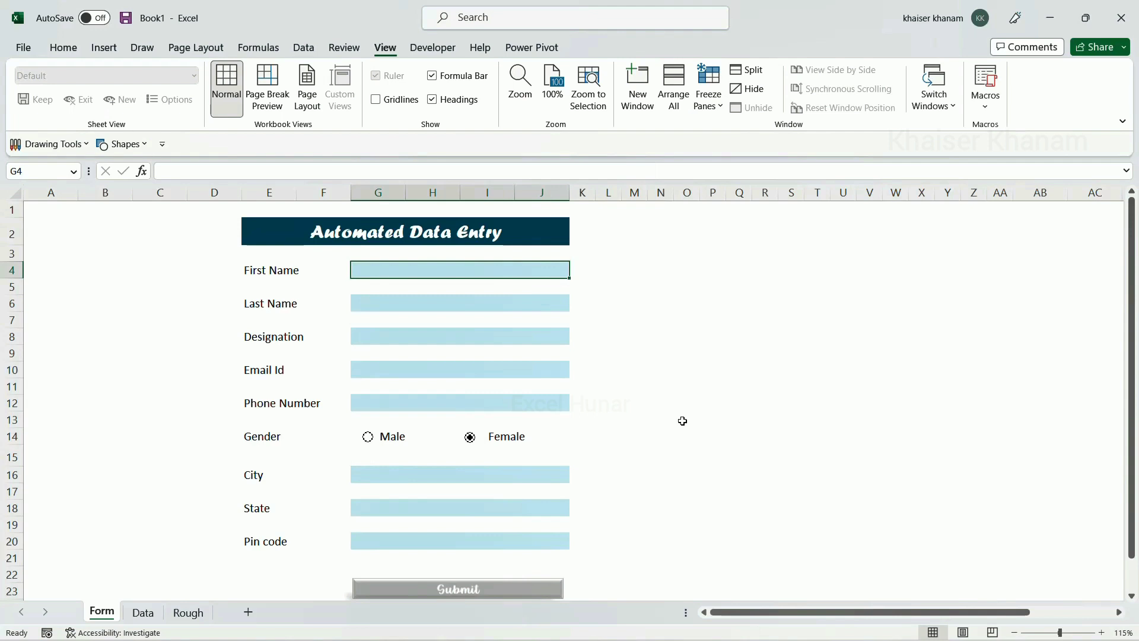